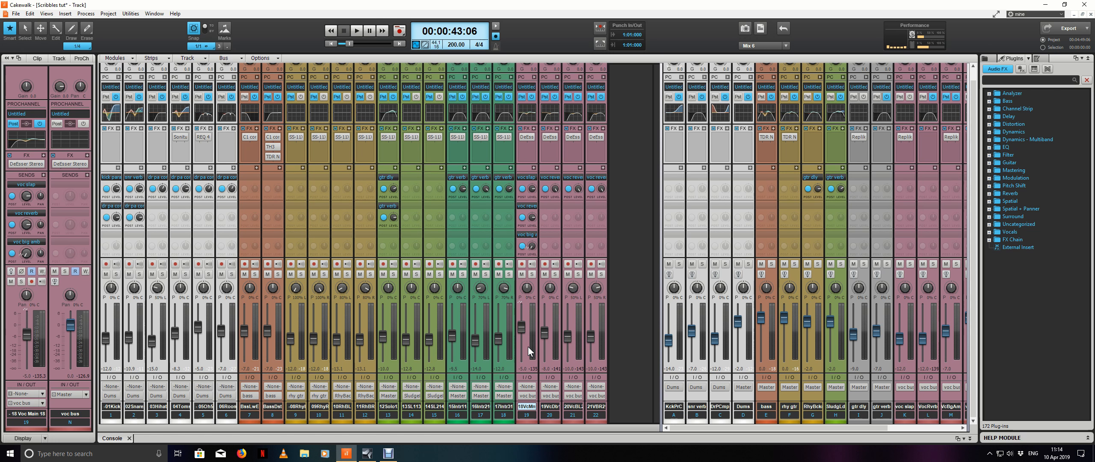
Step: Save the current console state as a new mix scene named Mix 7
{"action": "mouse_move", "coordinate": [388, 340]}
{"action": "left_click", "coordinate": [759, 30]}
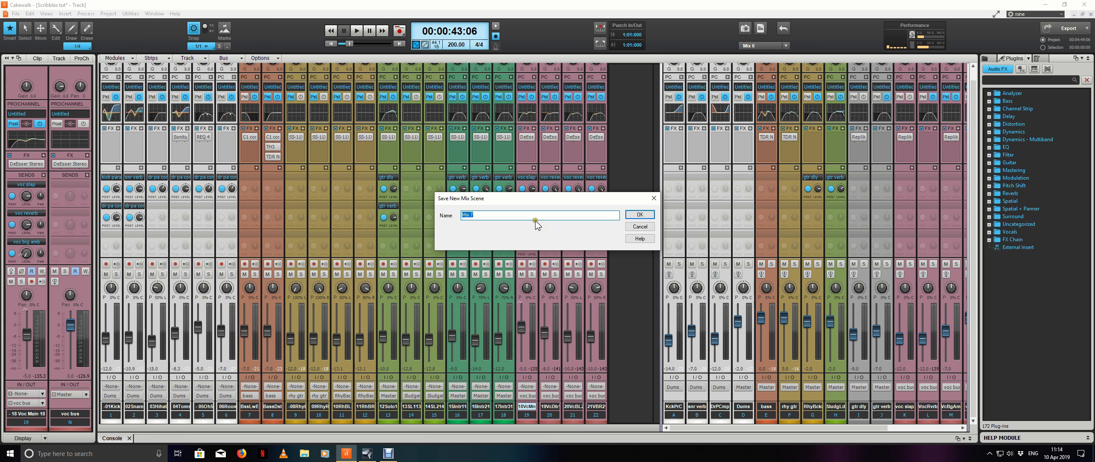
{"action": "left_click", "coordinate": [640, 215]}
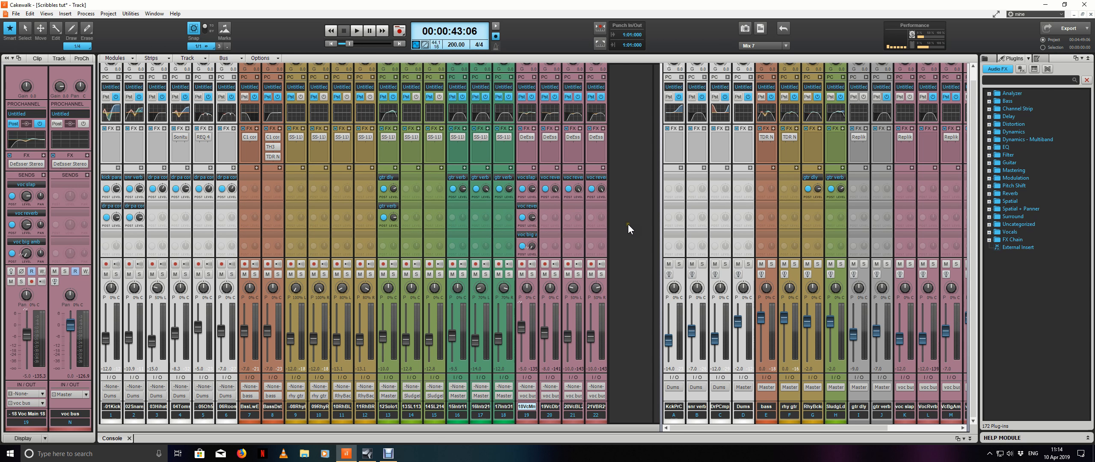
Step: Play the song, briefly audition the snr verb bus in solo, and solo the Drums bus
{"action": "key", "text": "space"}
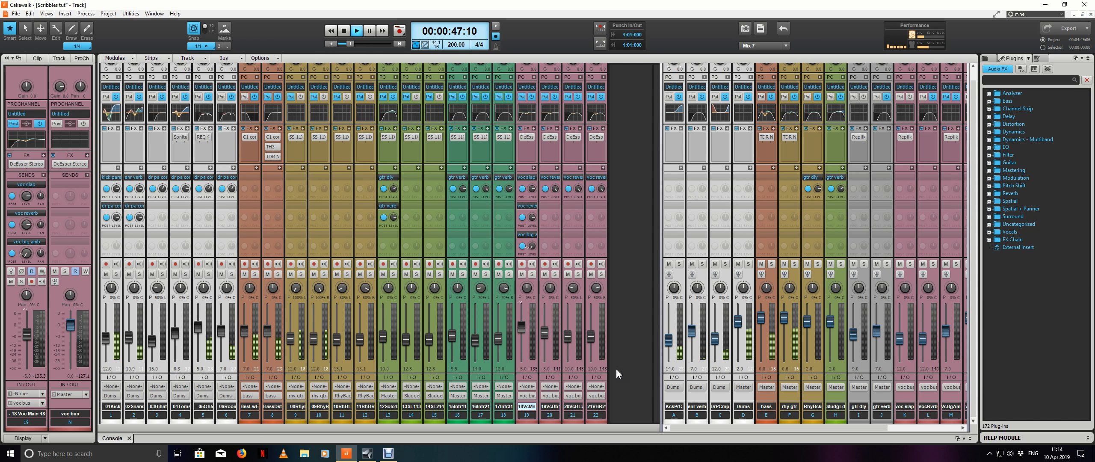
{"action": "key", "text": "space"}
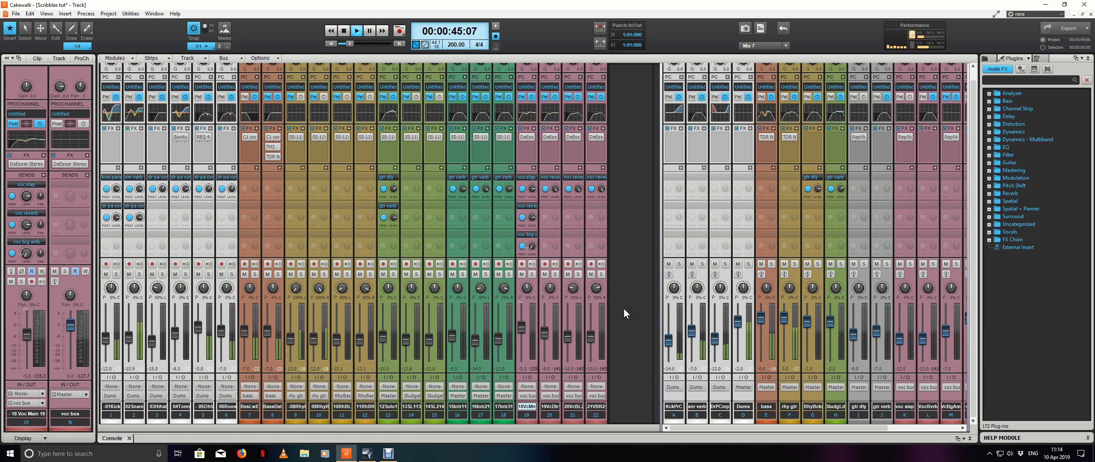
{"action": "left_click", "coordinate": [701, 264]}
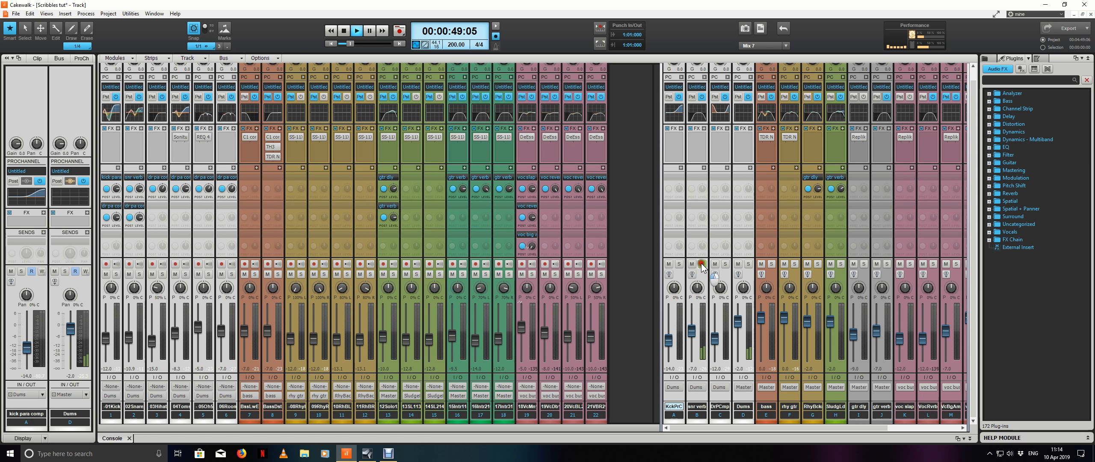
{"action": "mouse_move", "coordinate": [673, 428]}
{"action": "left_mouse_down"}
{"action": "mouse_move", "coordinate": [732, 428]}
{"action": "mouse_move", "coordinate": [660, 424]}
{"action": "left_mouse_up"}
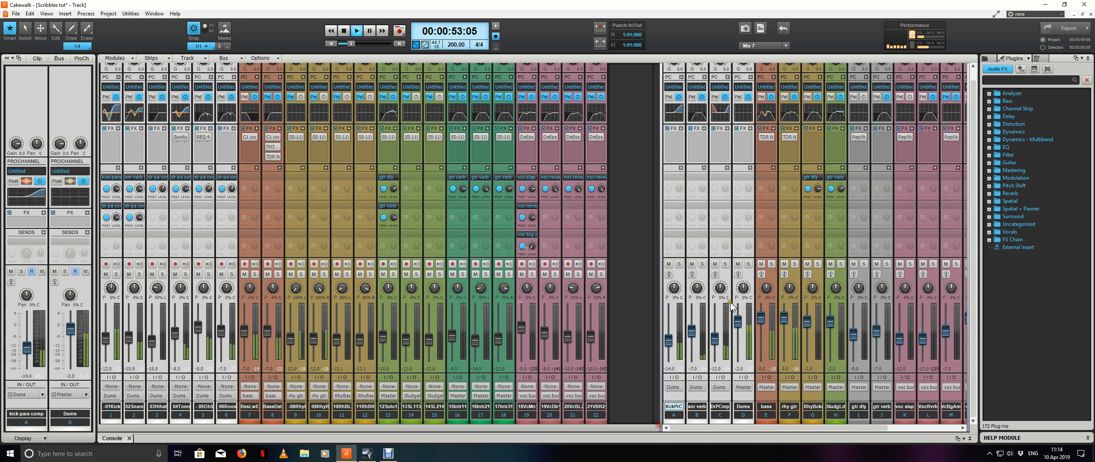
{"action": "left_click", "coordinate": [749, 264]}
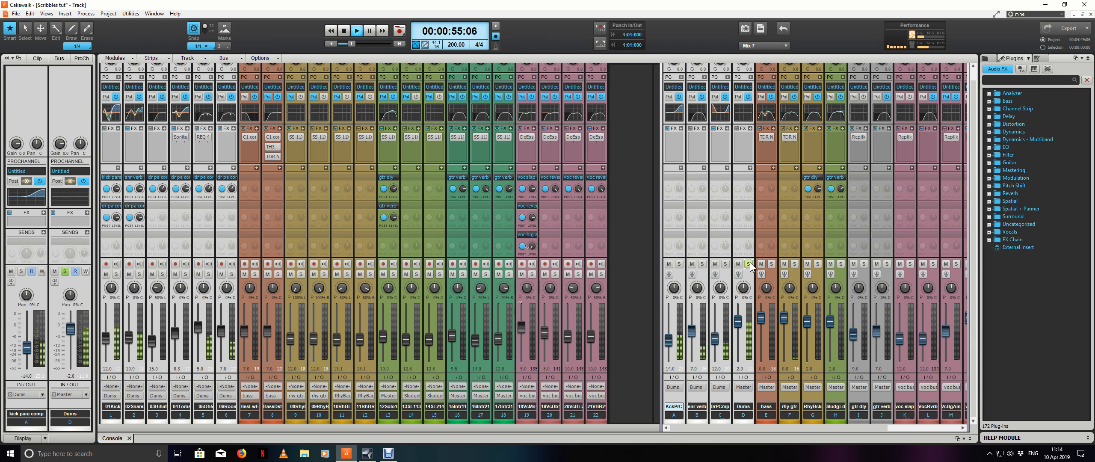
Step: In the snr verb bus's ProChannel EQ, lower the high-pass frequency to 125 Hz and cut the low band around 200 Hz
{"action": "left_click", "coordinate": [702, 77]}
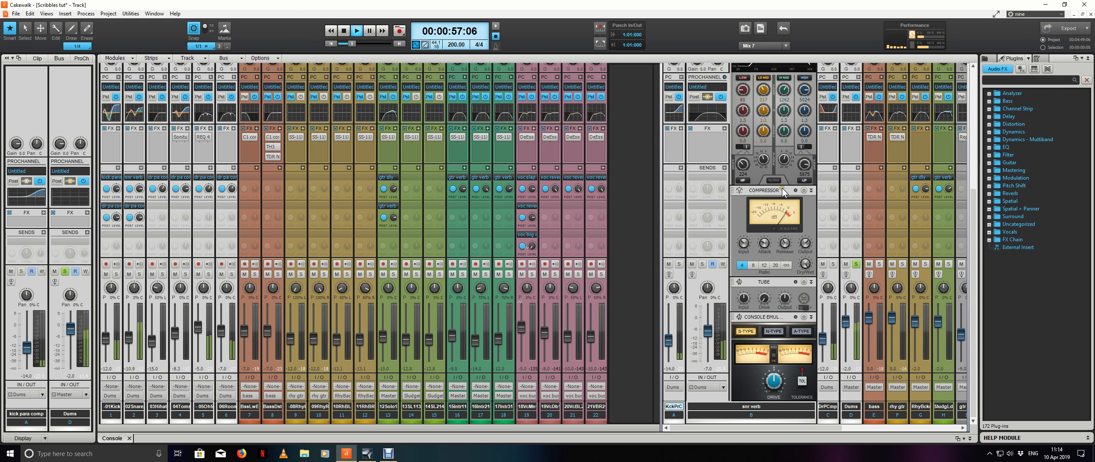
{"action": "key", "text": "space"}
{"action": "scroll", "coordinate": [782, 189], "scroll_direction": "up", "scroll_amount": 6}
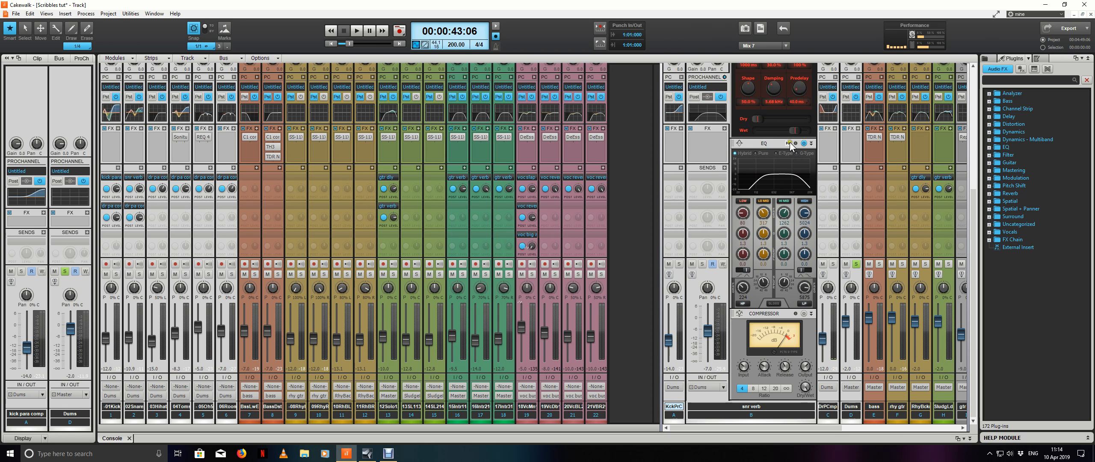
{"action": "left_click", "coordinate": [790, 142]}
{"action": "scroll", "coordinate": [482, 205], "scroll_direction": "down", "scroll_amount": 2}
{"action": "key", "text": "space"}
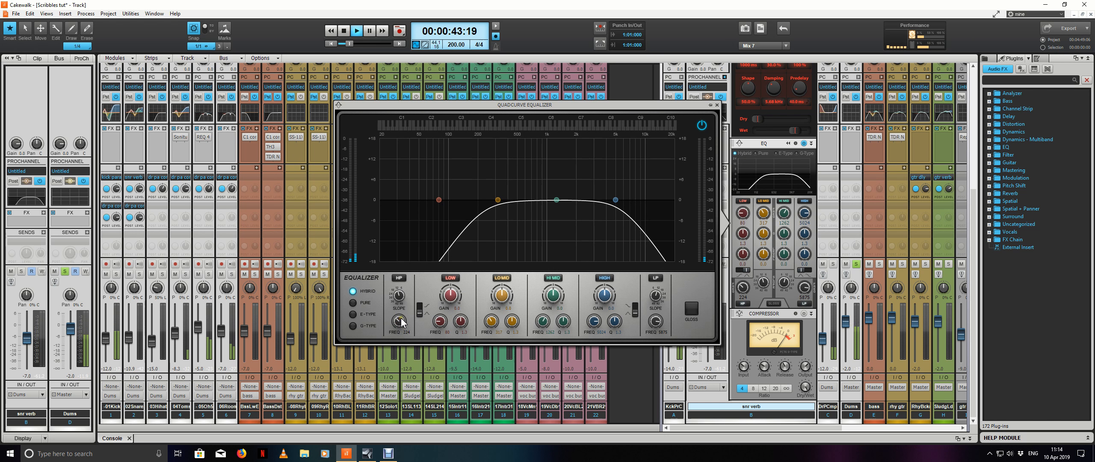
{"action": "scroll", "coordinate": [398, 321], "scroll_direction": "down", "scroll_amount": 5}
{"action": "left_click_drag", "start_coordinate": [436, 199], "coordinate": [477, 218]}
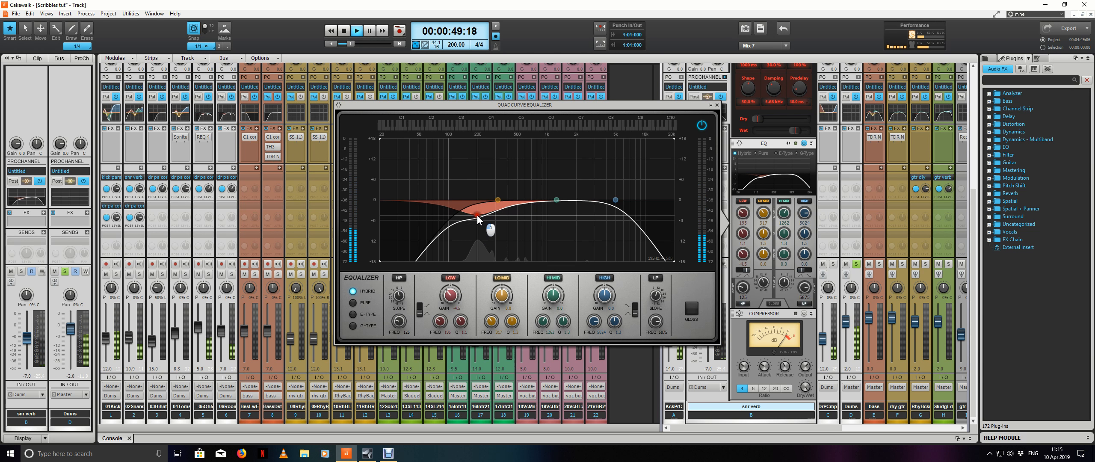
{"action": "left_click", "coordinate": [717, 105]}
{"action": "left_click", "coordinate": [724, 77]}
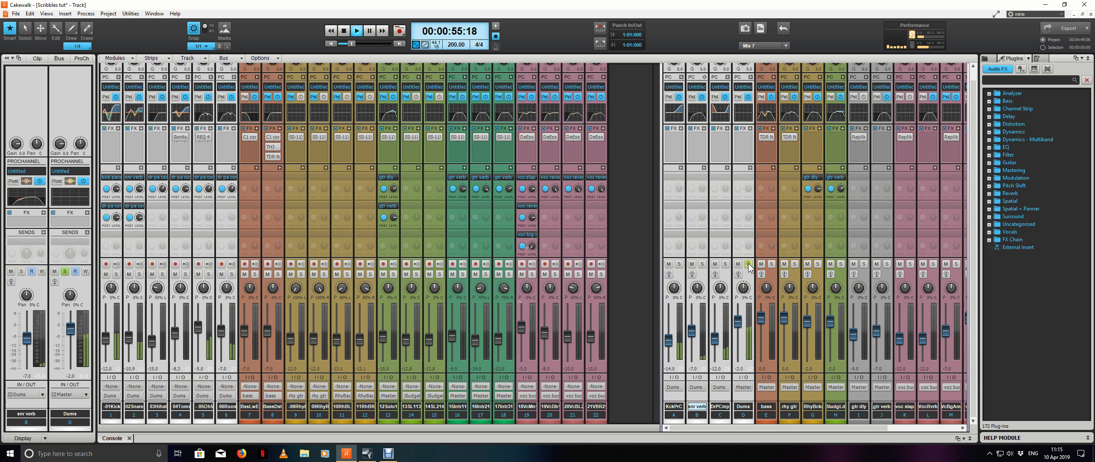
Step: Unsolo the Drums bus and replay the full mix to hear the reverb EQ change in context
{"action": "left_click", "coordinate": [749, 264]}
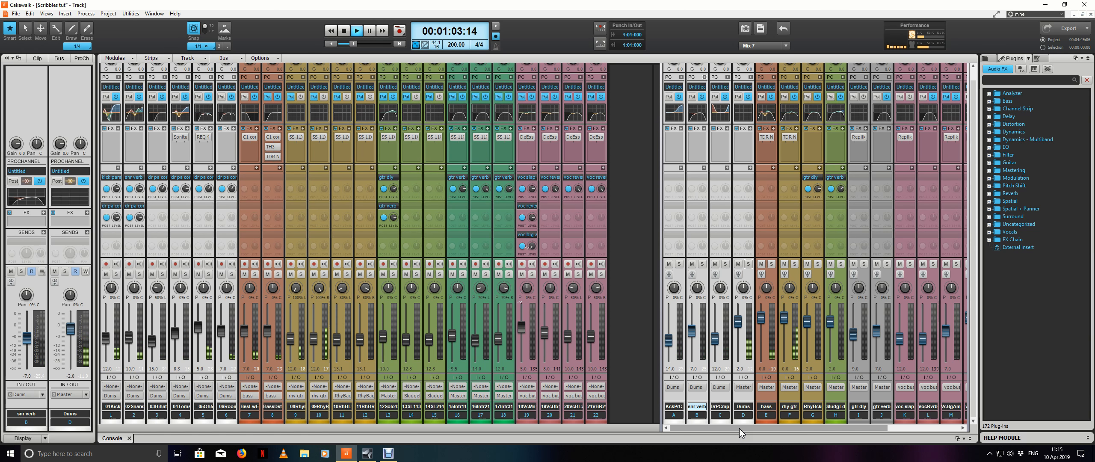
{"action": "key", "text": "space"}
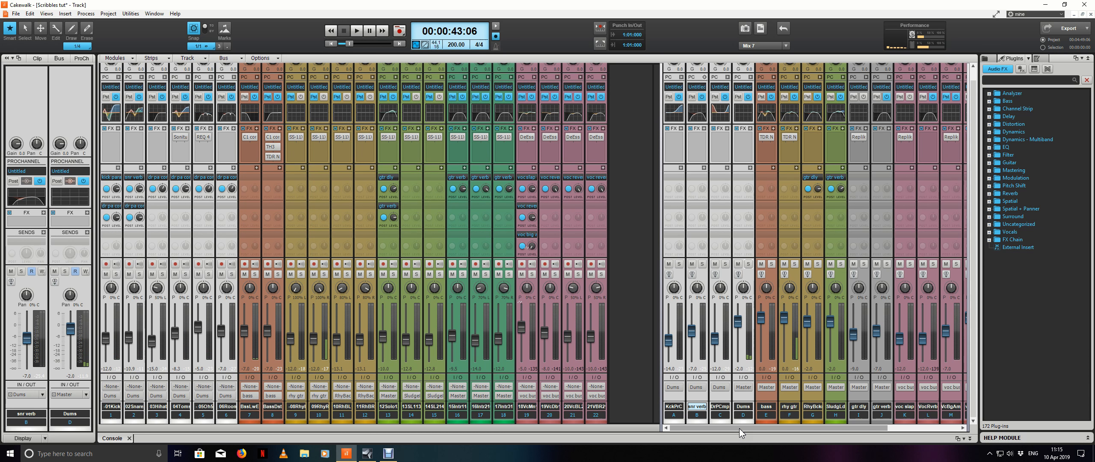
{"action": "key", "text": "space"}
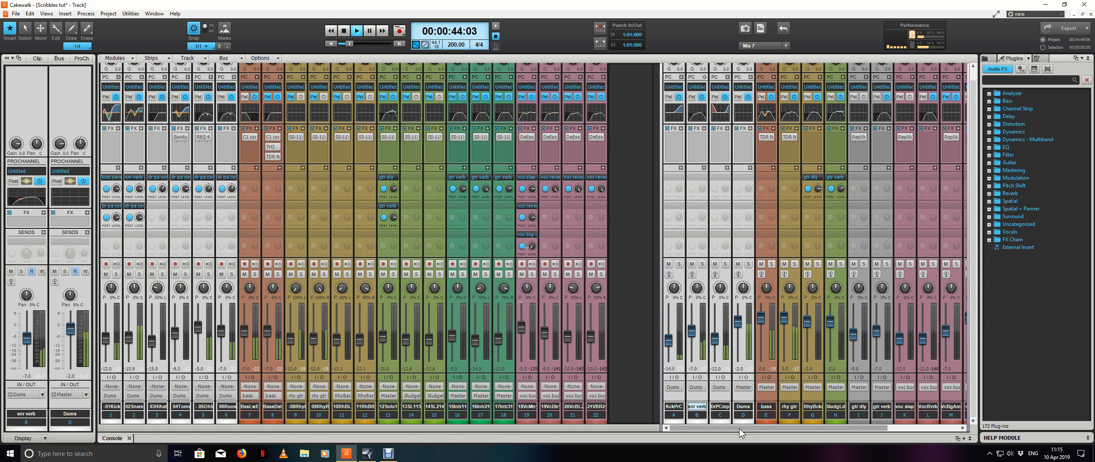
Step: Expand the Master bus's ProChannel, open its QuadCurve Equalizer in the enlarged view, and stop playback
{"action": "left_click_drag", "start_coordinate": [739, 428], "coordinate": [875, 434]}
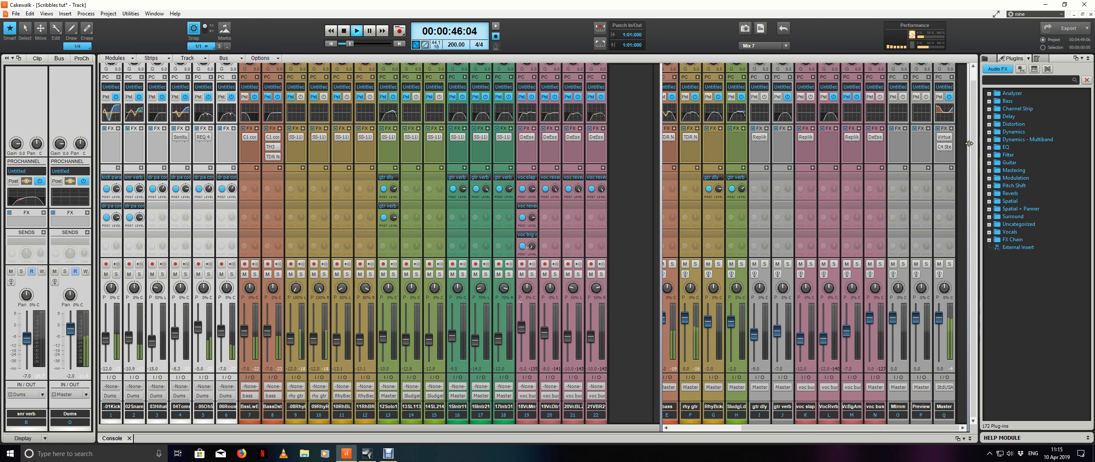
{"action": "left_click", "coordinate": [952, 76]}
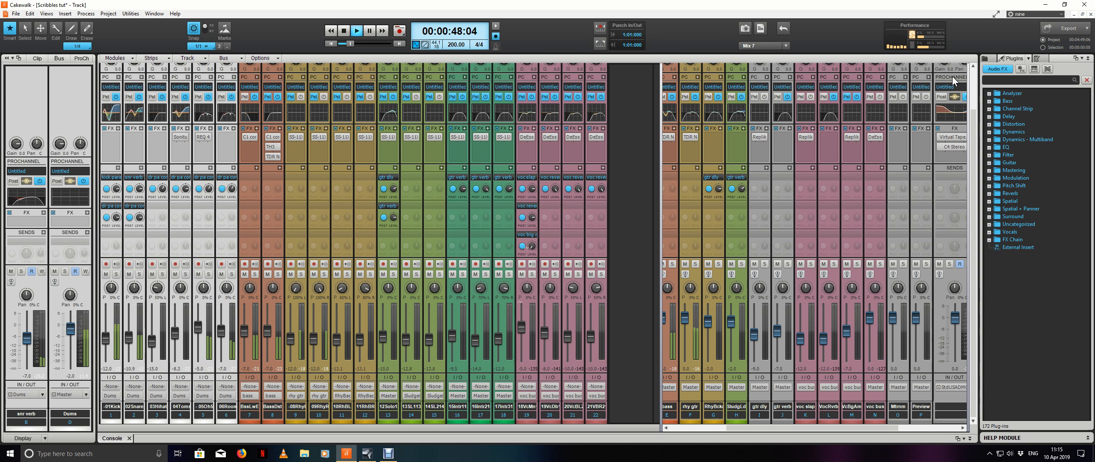
{"action": "left_click", "coordinate": [926, 426]}
{"action": "left_click", "coordinate": [925, 430]}
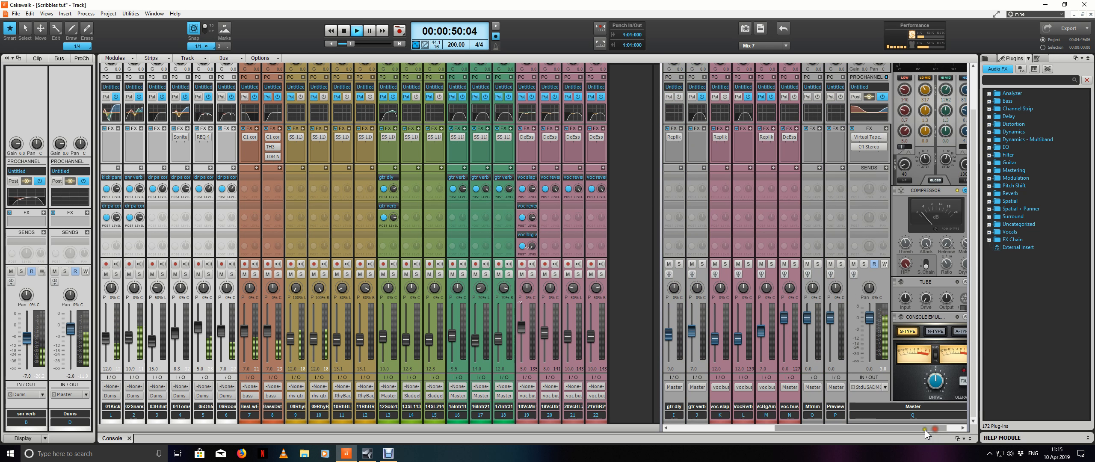
{"action": "left_click", "coordinate": [925, 429]}
{"action": "scroll", "coordinate": [906, 212], "scroll_direction": "up", "scroll_amount": 5}
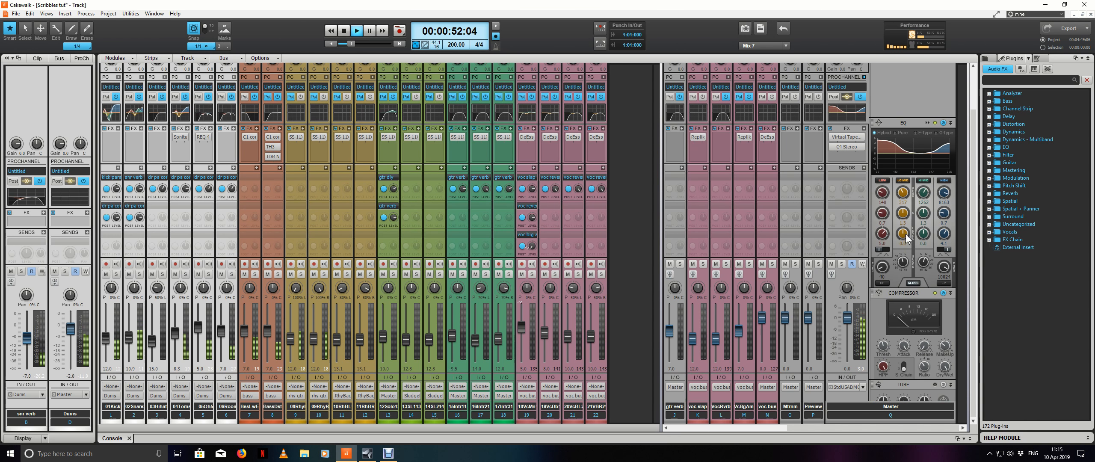
{"action": "left_click", "coordinate": [926, 123]}
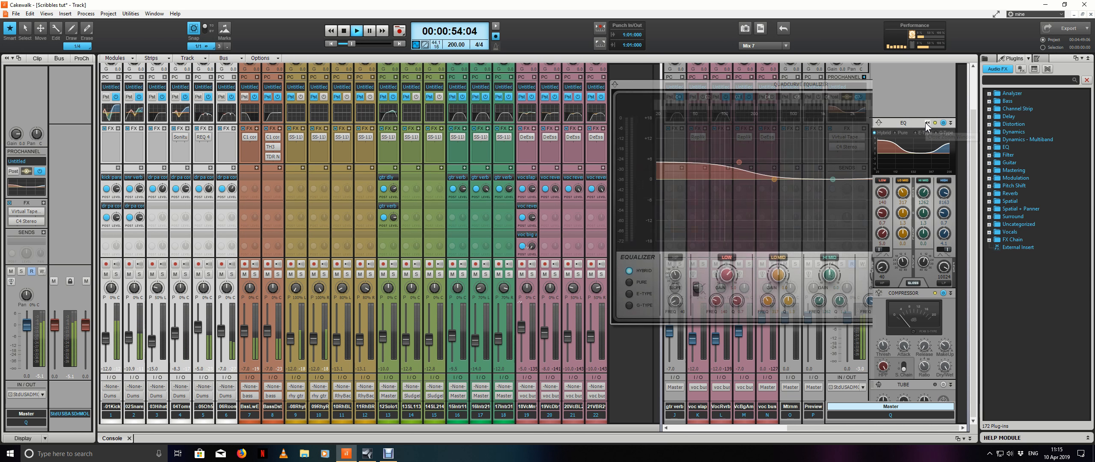
{"action": "key", "text": "space"}
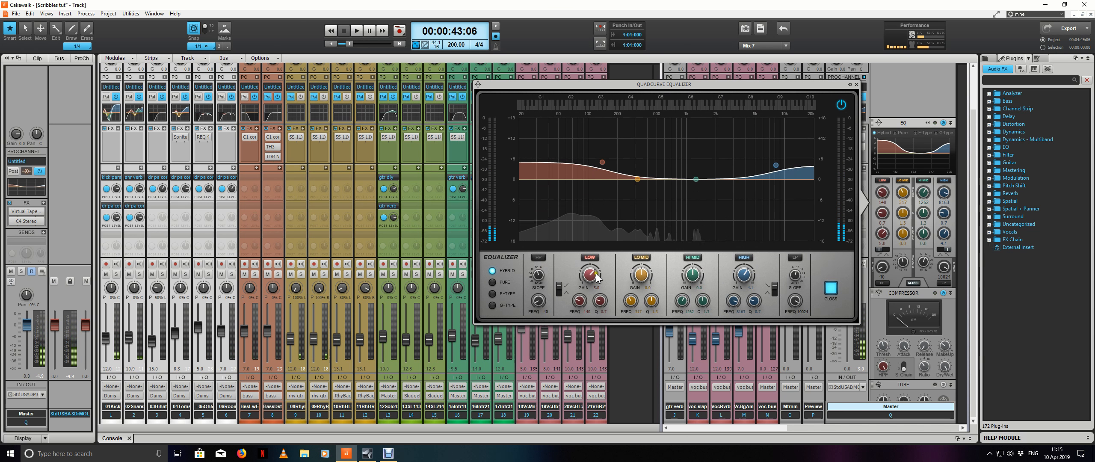
Step: Sweep the Master EQ's low band frequency during playback, leave it at about 130 Hz, and close the EQ and ProChannel
{"action": "scroll", "coordinate": [581, 303], "scroll_direction": "down", "scroll_amount": 3}
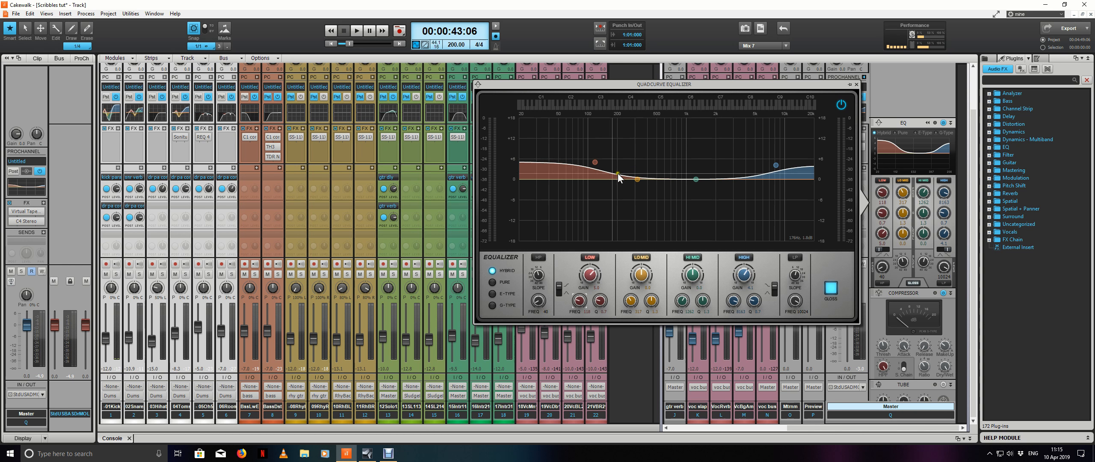
{"action": "key", "text": "space"}
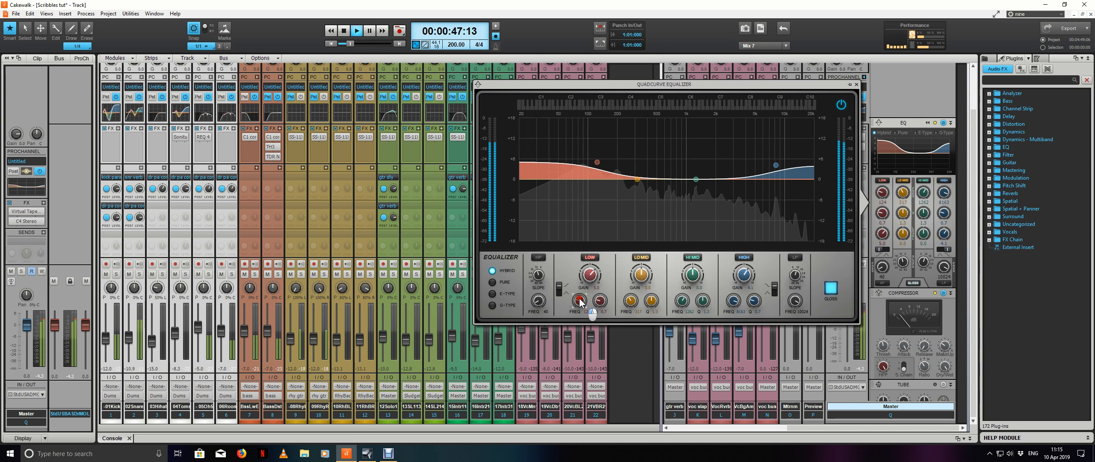
{"action": "scroll", "coordinate": [580, 303], "scroll_direction": "up", "scroll_amount": 3}
{"action": "scroll", "coordinate": [579, 302], "scroll_direction": "up", "scroll_amount": 1}
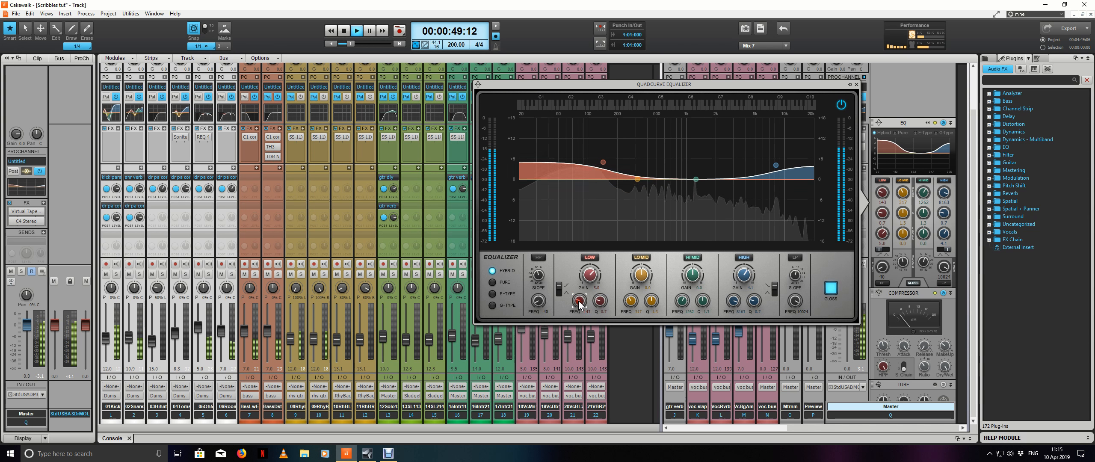
{"action": "scroll", "coordinate": [579, 302], "scroll_direction": "up", "scroll_amount": 4}
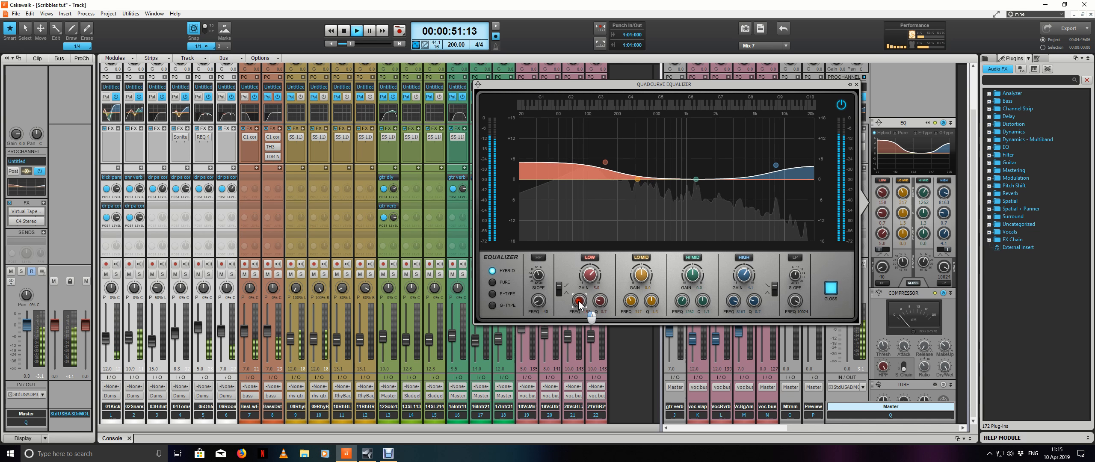
{"action": "scroll", "coordinate": [580, 303], "scroll_direction": "up", "scroll_amount": 3}
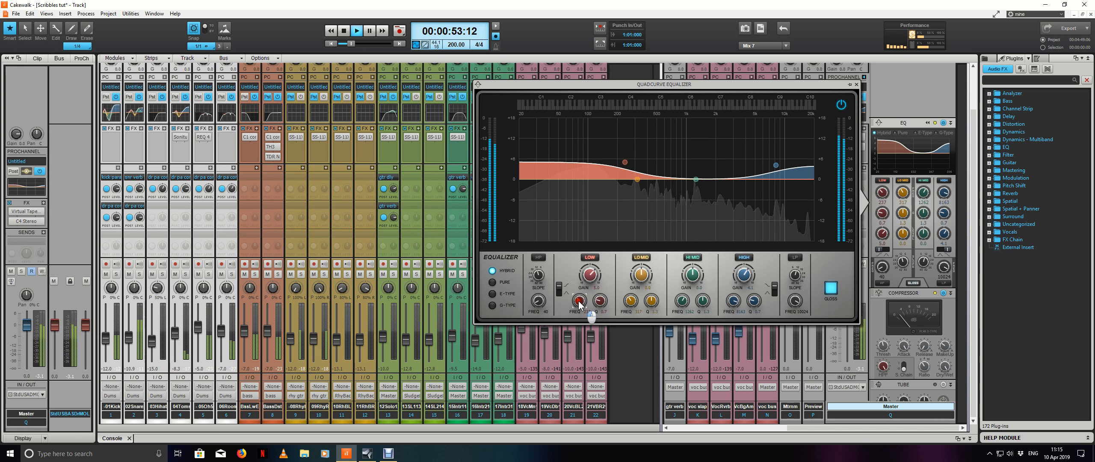
{"action": "scroll", "coordinate": [580, 302], "scroll_direction": "down", "scroll_amount": 9}
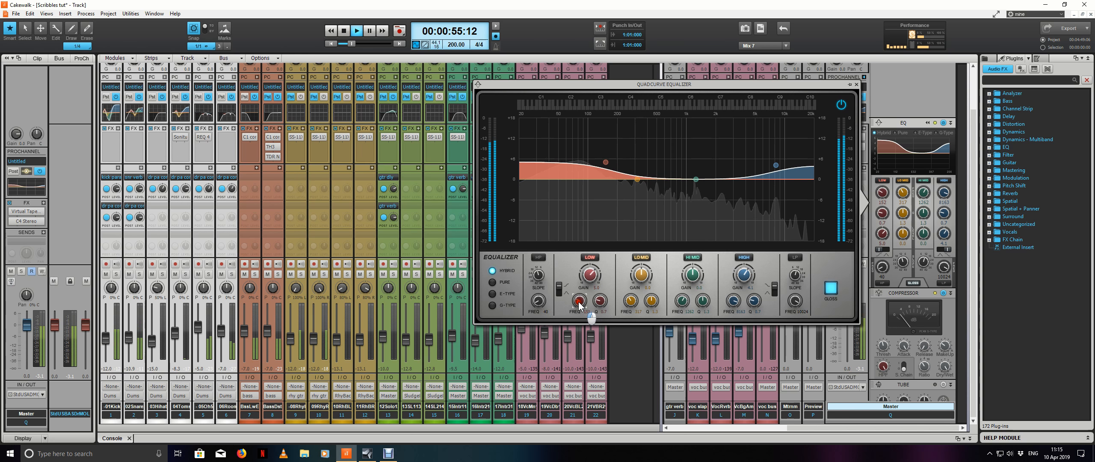
{"action": "scroll", "coordinate": [579, 302], "scroll_direction": "down", "scroll_amount": 1}
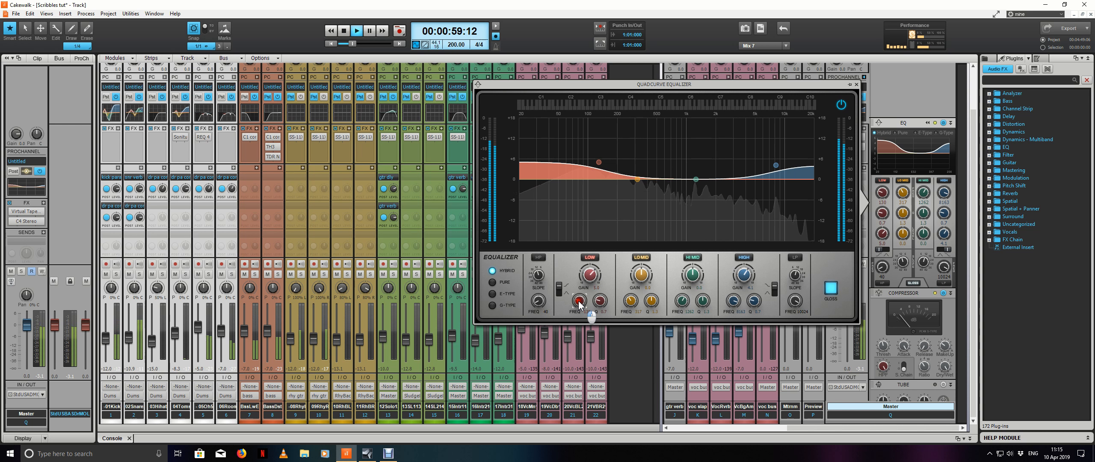
{"action": "left_click", "coordinate": [856, 85]}
{"action": "left_click", "coordinate": [864, 77]}
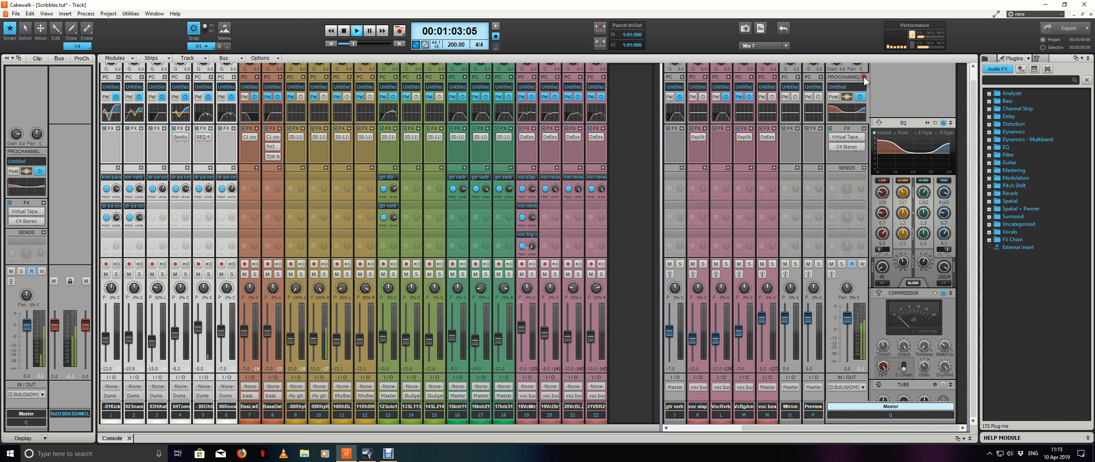
Step: Check the snr verb EQ's low band by toggling it during playback, and raise its gain to ease the cut
{"action": "left_click_drag", "start_coordinate": [744, 427], "coordinate": [663, 428]}
{"action": "key", "text": "space"}
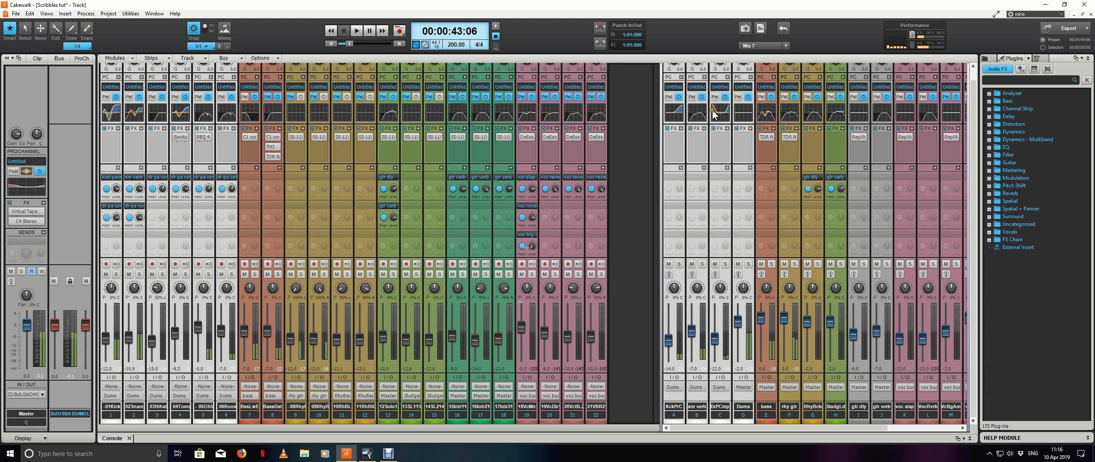
{"action": "key", "text": "space"}
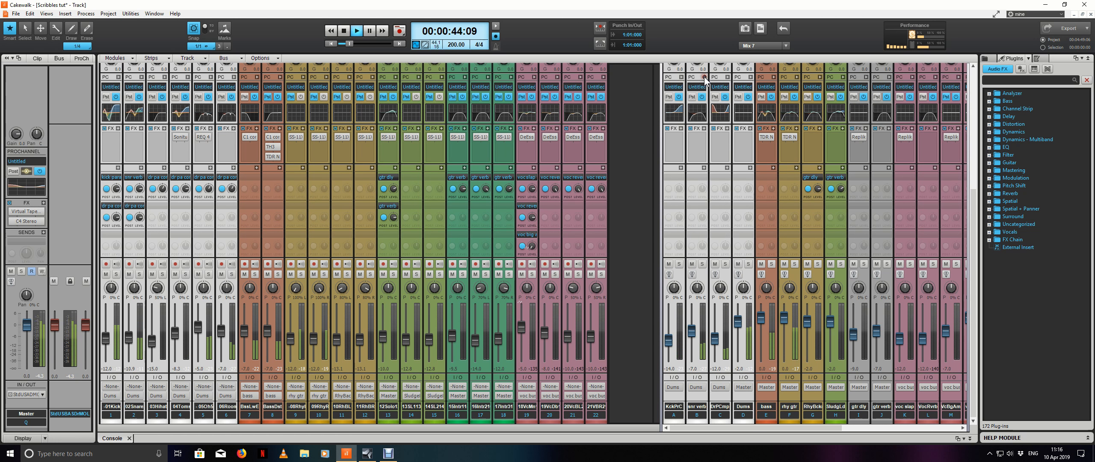
{"action": "left_click", "coordinate": [704, 78]}
{"action": "scroll", "coordinate": [742, 144], "scroll_direction": "up", "scroll_amount": 3}
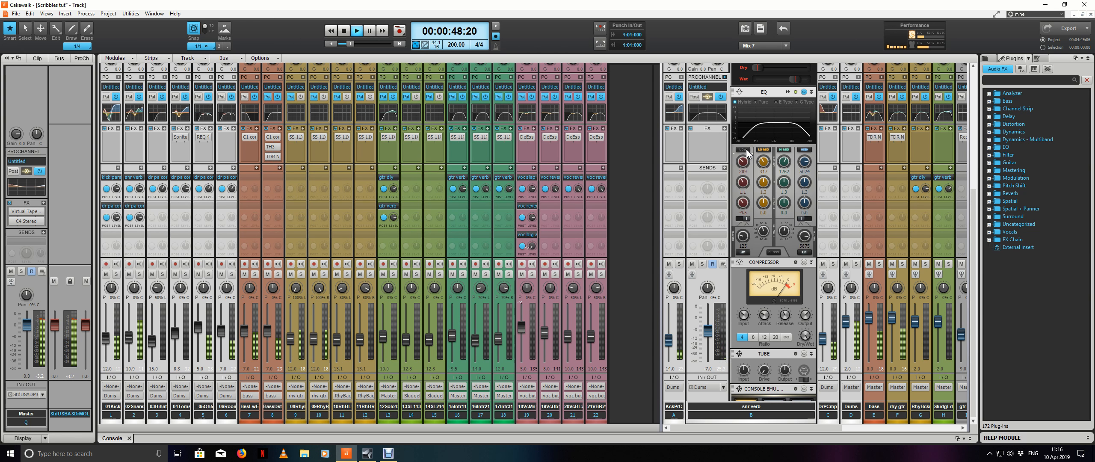
{"action": "left_click", "coordinate": [744, 150]}
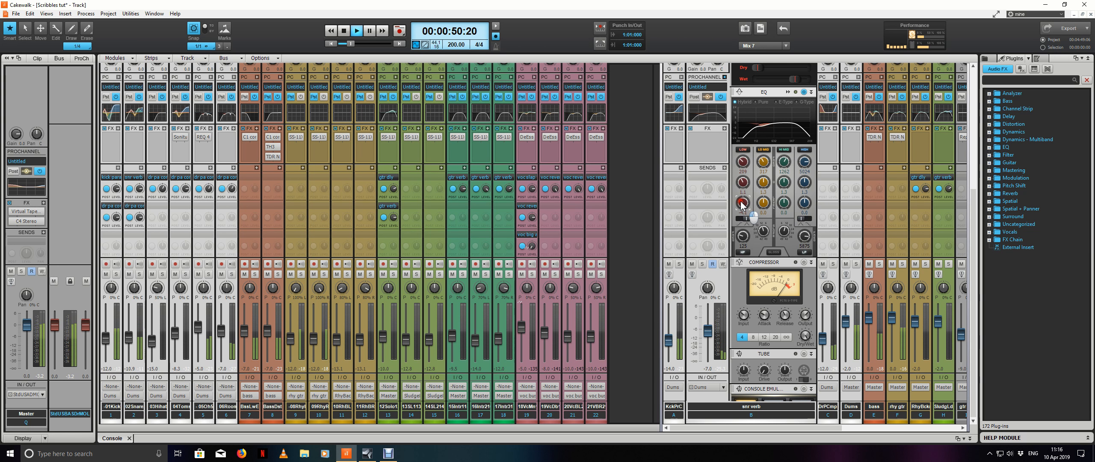
{"action": "scroll", "coordinate": [742, 203], "scroll_direction": "up", "scroll_amount": 2}
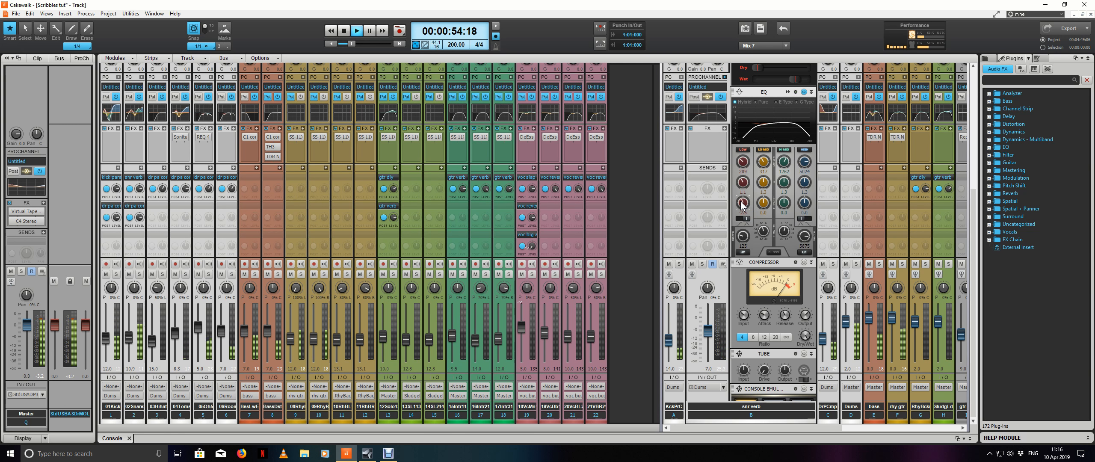
{"action": "left_click", "coordinate": [725, 77]}
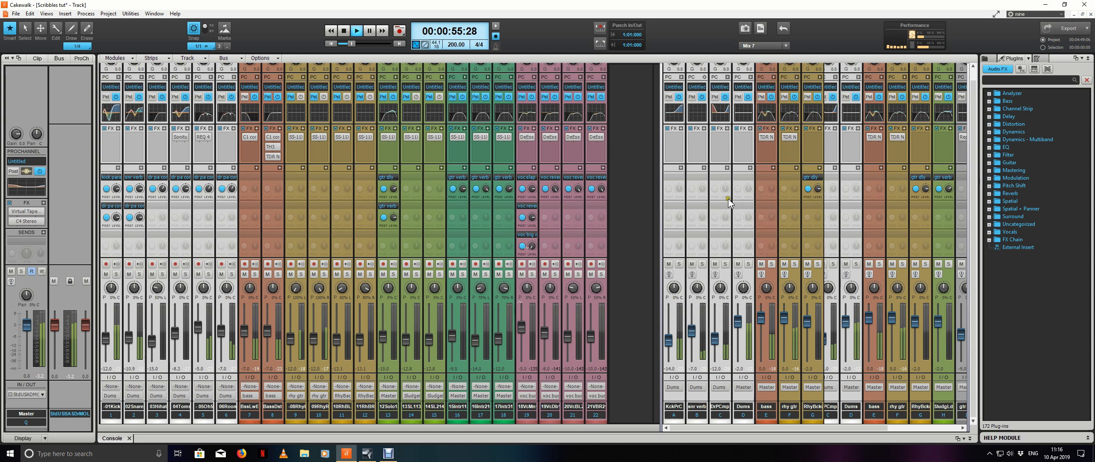
Step: Replay the passage and compare the full mix with the snr verb bus muted and unmuted
{"action": "key", "text": "space"}
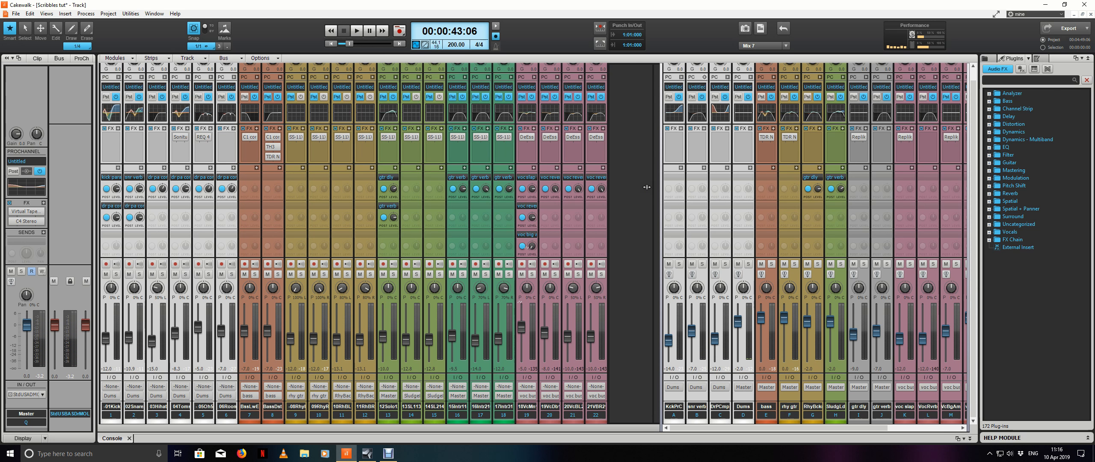
{"action": "key", "text": "space"}
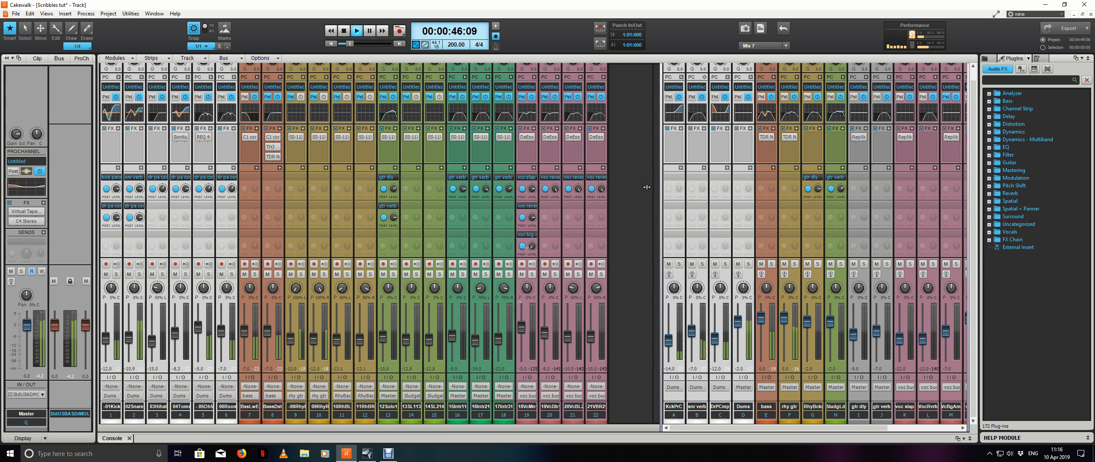
{"action": "left_click", "coordinate": [692, 264]}
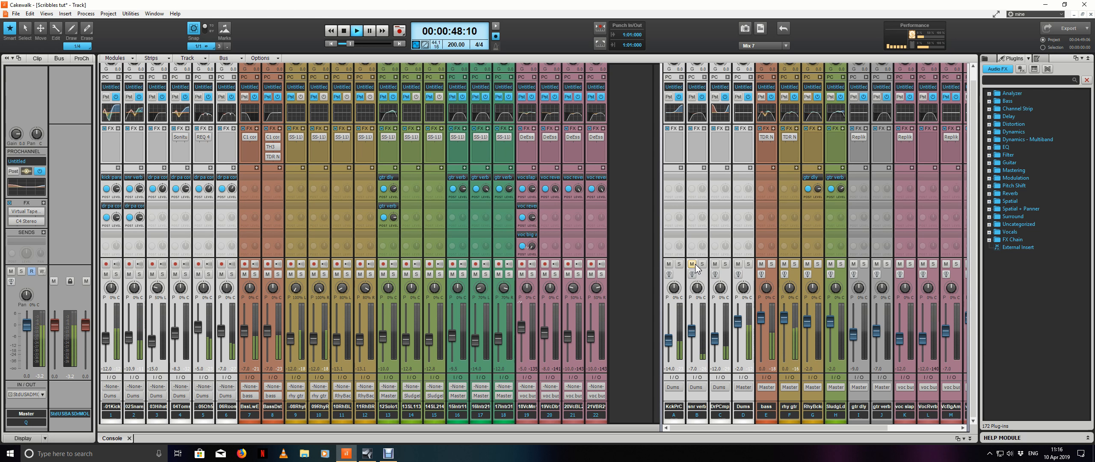
{"action": "left_click", "coordinate": [692, 264]}
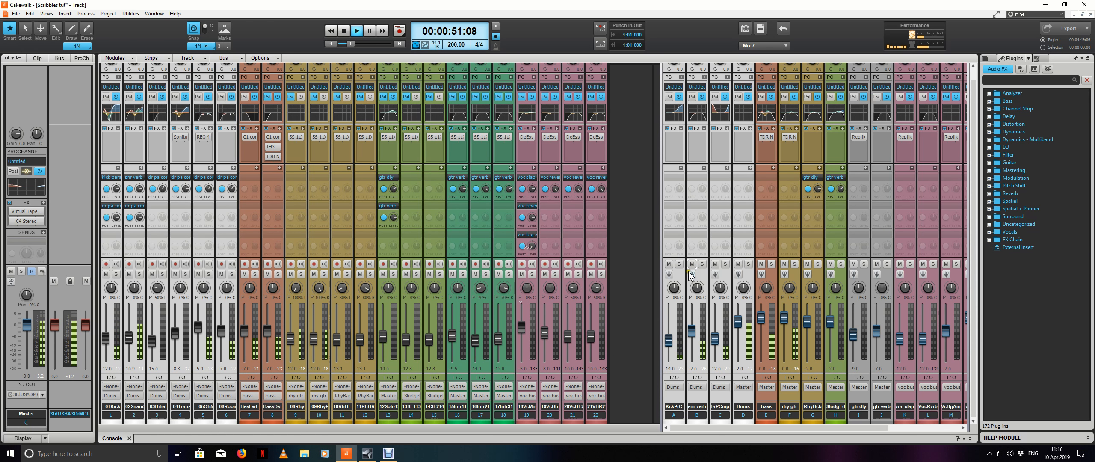
Step: Expand the snr verb bus's ProChannel, solo the bus, and play it to hear the BREVERB 2 plate alone
{"action": "left_click", "coordinate": [703, 77]}
{"action": "key", "text": "space"}
{"action": "scroll", "coordinate": [759, 184], "scroll_direction": "up", "scroll_amount": 3}
{"action": "left_click", "coordinate": [701, 264]}
{"action": "key", "text": "space"}
Step: Shorten the Time of the BREVERB 2 plate on the snr verb bus, checking it against playback
{"action": "scroll", "coordinate": [761, 233], "scroll_direction": "up", "scroll_amount": 5}
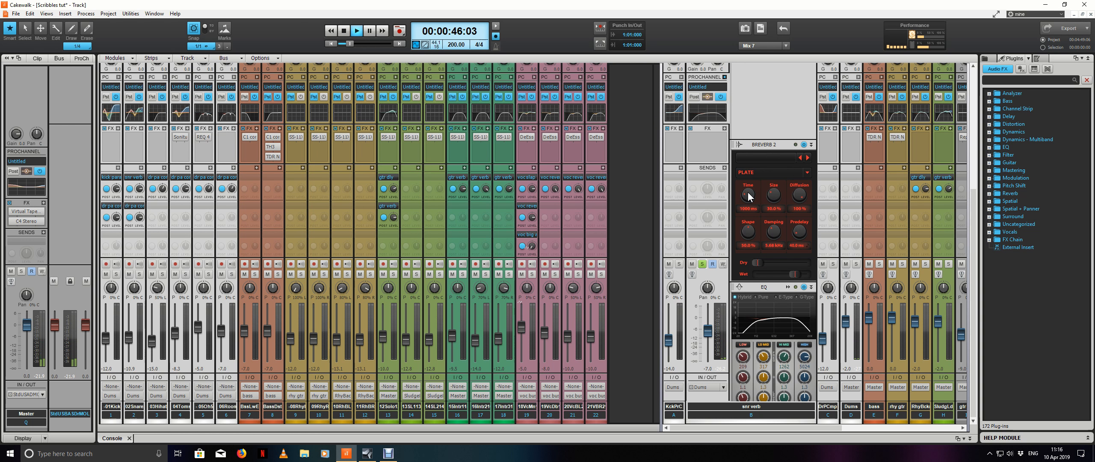
{"action": "key", "text": "space"}
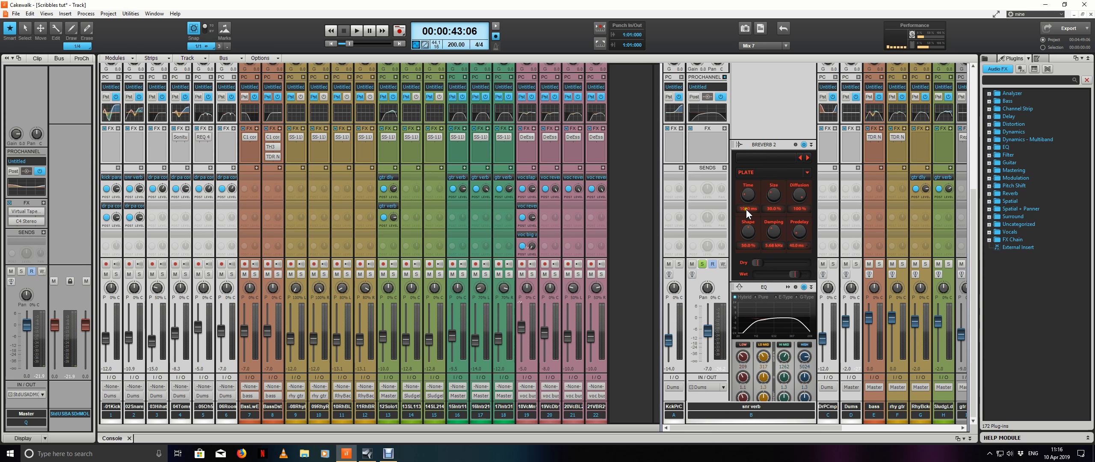
{"action": "scroll", "coordinate": [750, 195], "scroll_direction": "down", "scroll_amount": 5}
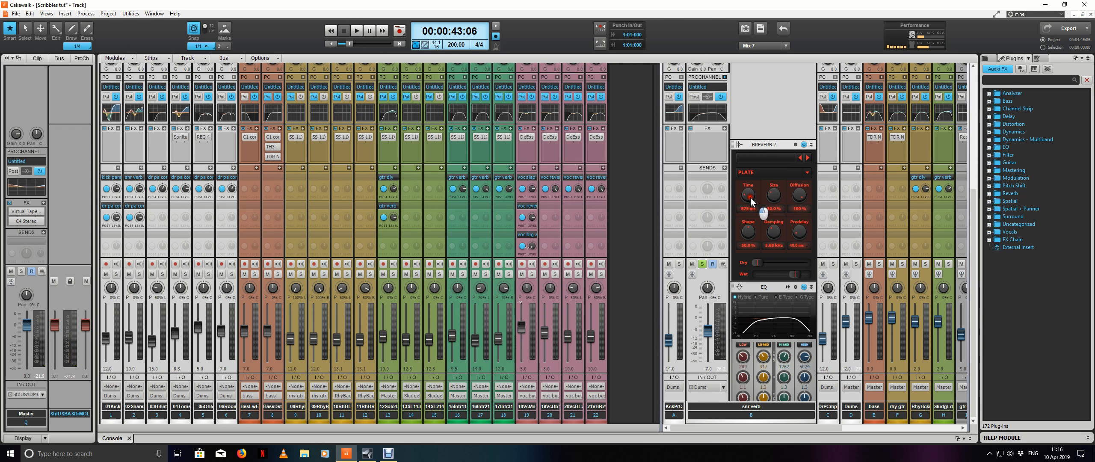
{"action": "scroll", "coordinate": [751, 202], "scroll_direction": "down", "scroll_amount": 4}
{"action": "scroll", "coordinate": [748, 199], "scroll_direction": "down", "scroll_amount": 1}
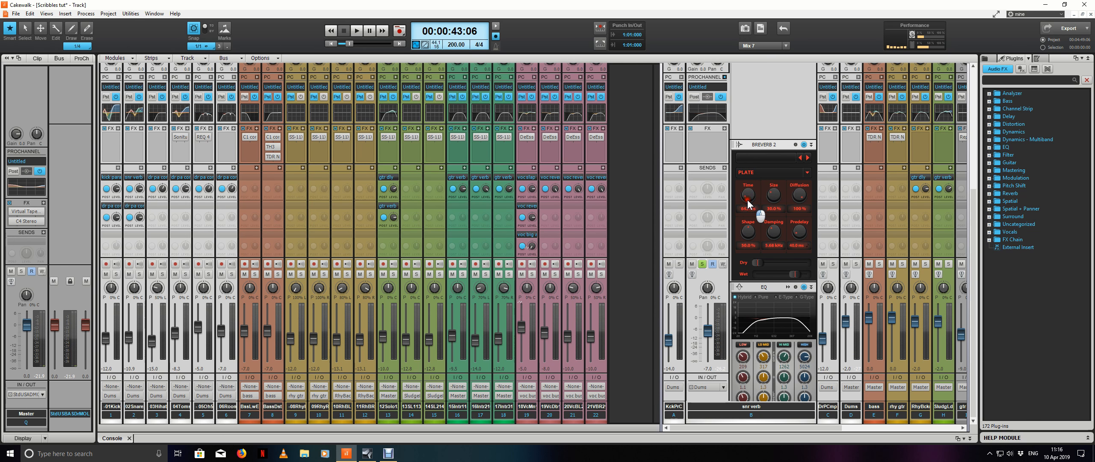
{"action": "scroll", "coordinate": [749, 202], "scroll_direction": "down", "scroll_amount": 3}
{"action": "scroll", "coordinate": [749, 205], "scroll_direction": "down", "scroll_amount": 1}
{"action": "key", "text": "space"}
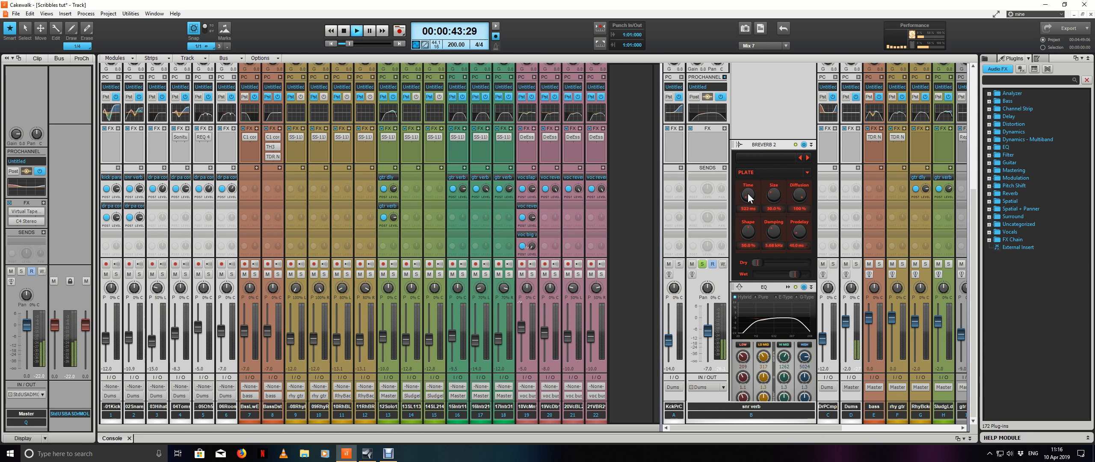
{"action": "scroll", "coordinate": [748, 197], "scroll_direction": "down", "scroll_amount": 1}
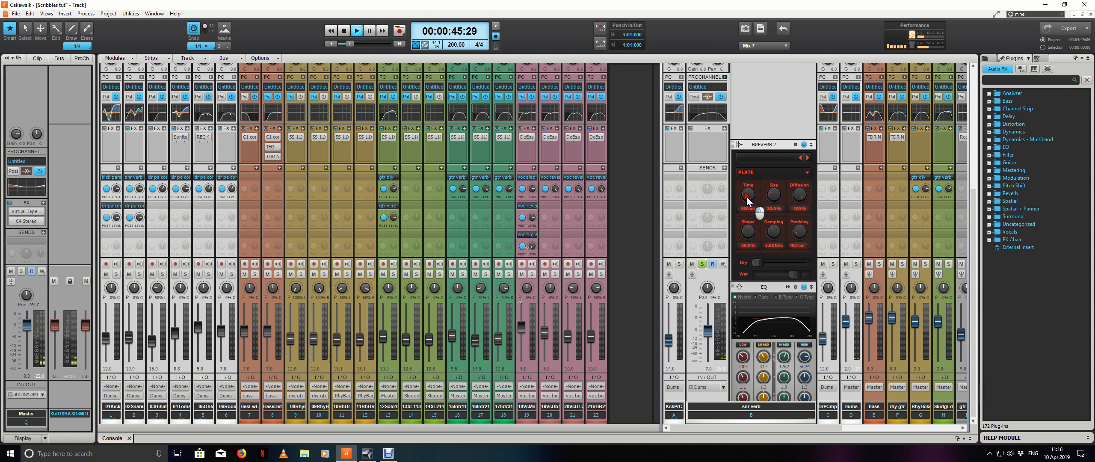
Step: Audition the plate reverb's Shape at 100 %, return it to its former setting, and adjust the Size during playback
{"action": "left_click_drag", "start_coordinate": [749, 229], "coordinate": [737, 180]}
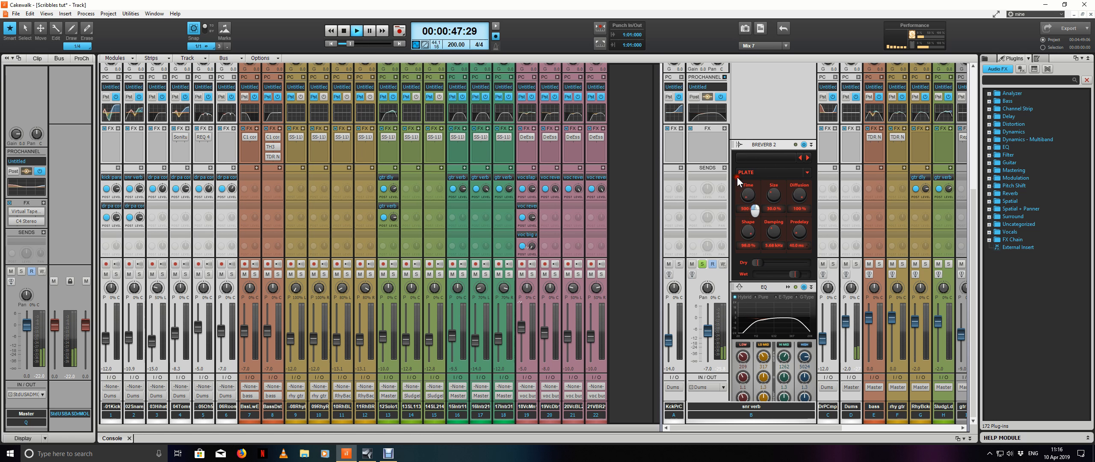
{"action": "scroll", "coordinate": [741, 227], "scroll_direction": "up", "scroll_amount": 1}
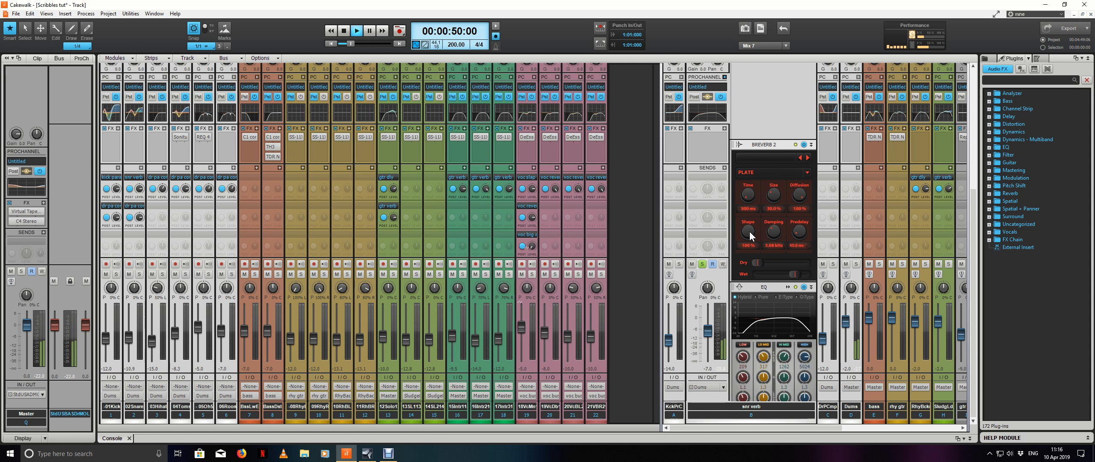
{"action": "left_click_drag", "start_coordinate": [750, 231], "coordinate": [762, 407]}
{"action": "mouse_move", "coordinate": [772, 197]}
{"action": "left_mouse_down"}
{"action": "mouse_move", "coordinate": [766, 188]}
{"action": "mouse_move", "coordinate": [782, 204]}
{"action": "mouse_move", "coordinate": [775, 193]}
{"action": "left_mouse_up"}
{"action": "scroll", "coordinate": [773, 193], "scroll_direction": "up", "scroll_amount": 5}
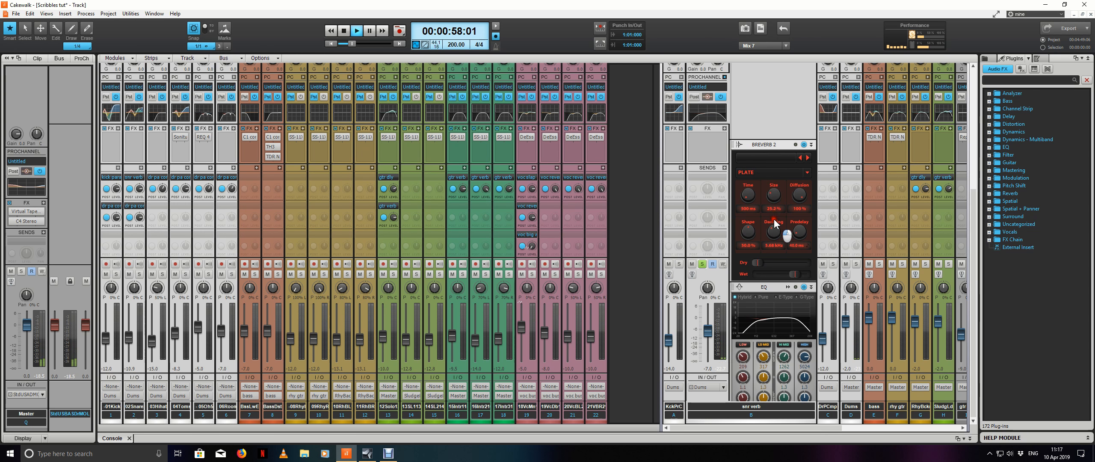
{"action": "scroll", "coordinate": [773, 194], "scroll_direction": "up", "scroll_amount": 1}
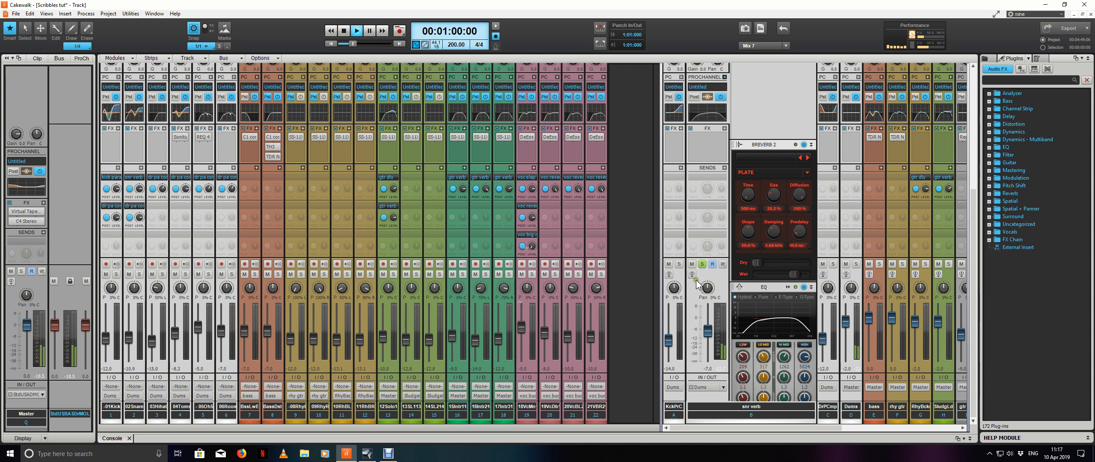
Step: Unsolo the snr verb bus, stop playback, and collapse the bus's ProChannel
{"action": "left_click", "coordinate": [702, 264]}
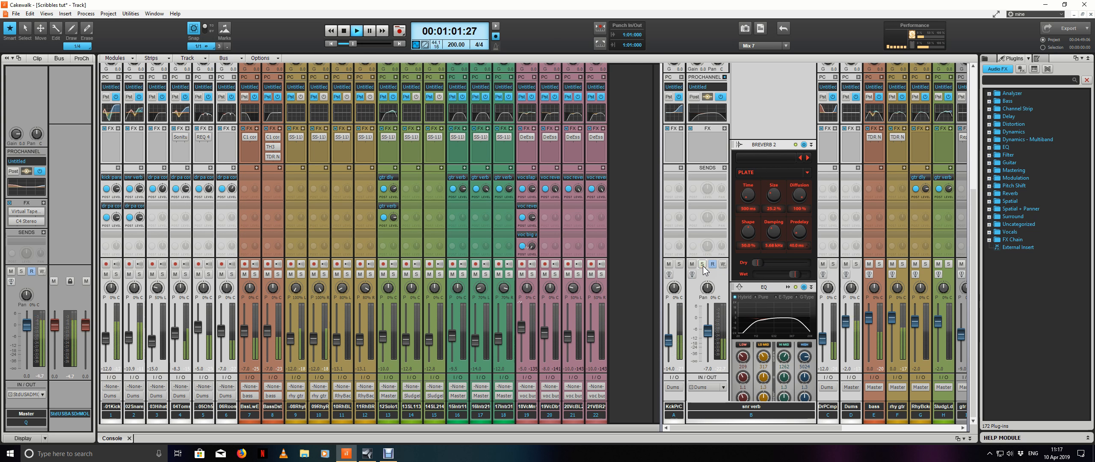
{"action": "key", "text": "space"}
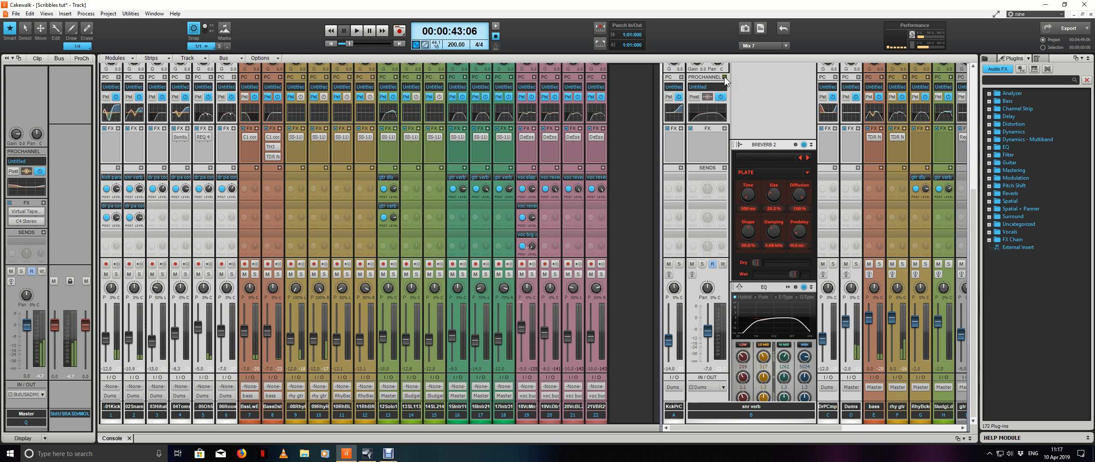
{"action": "left_click", "coordinate": [723, 77]}
Step: Play the full mix with the adjusted snare reverb, muting and unmuting snr verb to compare, and stop playback
{"action": "key", "text": "space"}
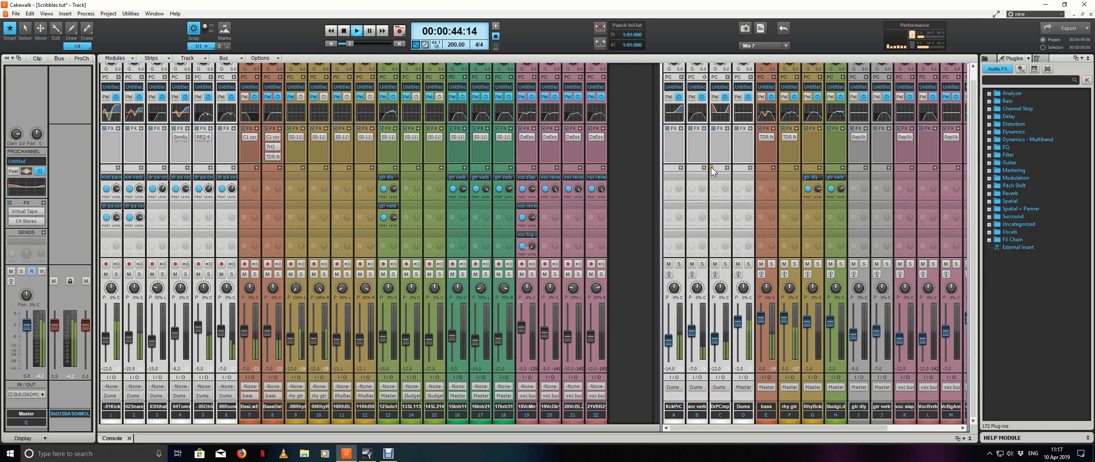
{"action": "left_click", "coordinate": [693, 264]}
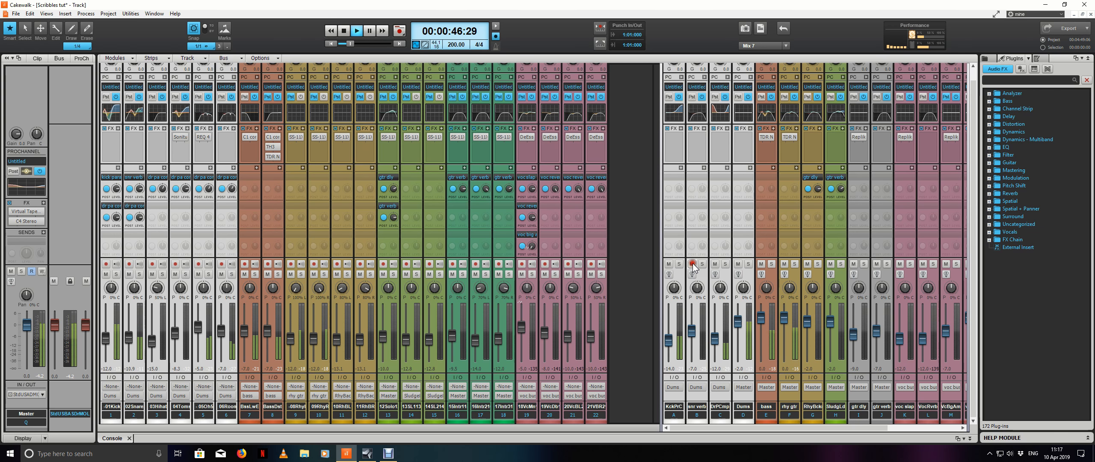
{"action": "left_click", "coordinate": [693, 264]}
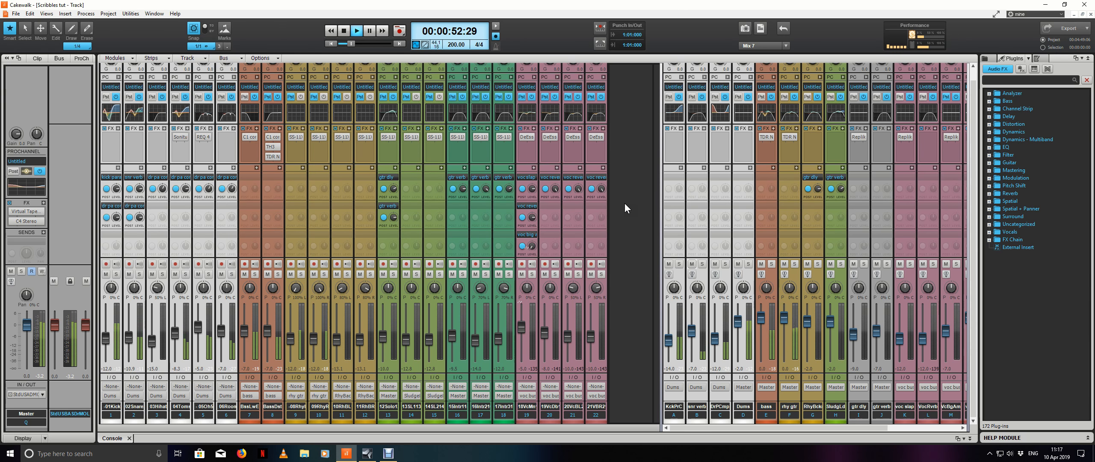
{"action": "key", "text": "space"}
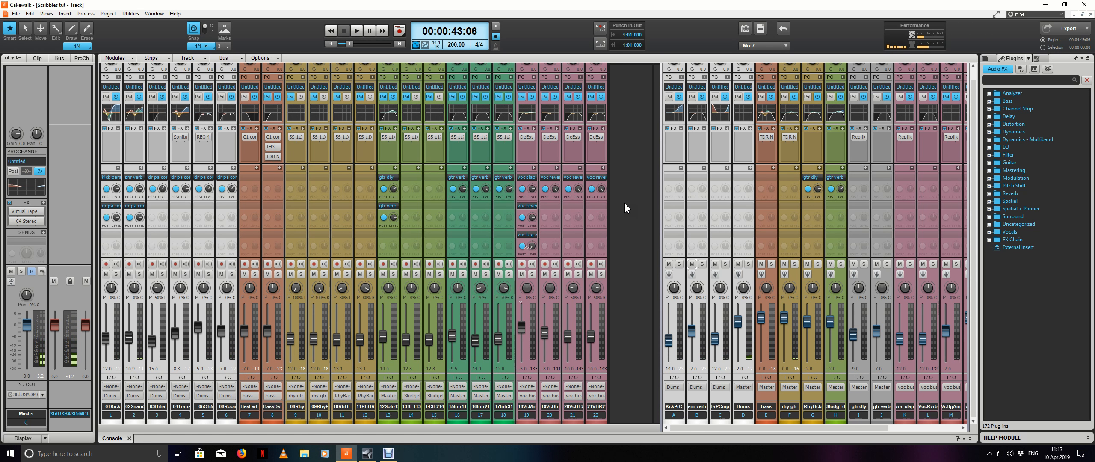
Step: Add a send on the main vocal track that feeds a new stereo bus
{"action": "left_click_drag", "start_coordinate": [744, 433], "coordinate": [862, 435]}
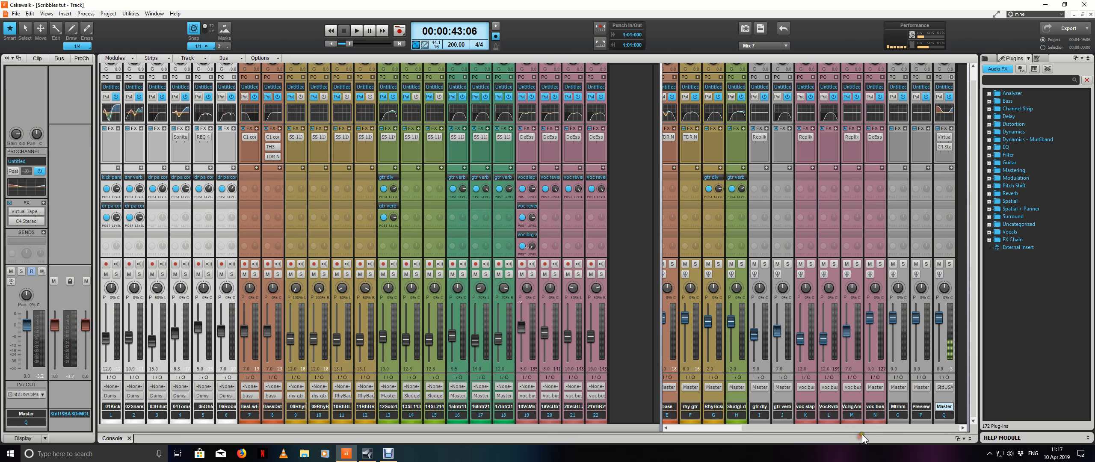
{"action": "left_click", "coordinate": [524, 154]}
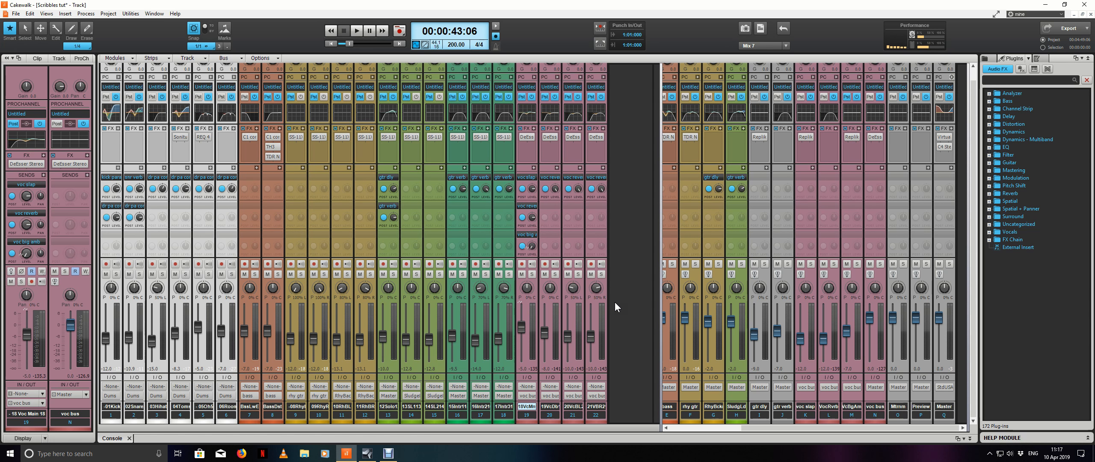
{"action": "left_click", "coordinate": [533, 168]}
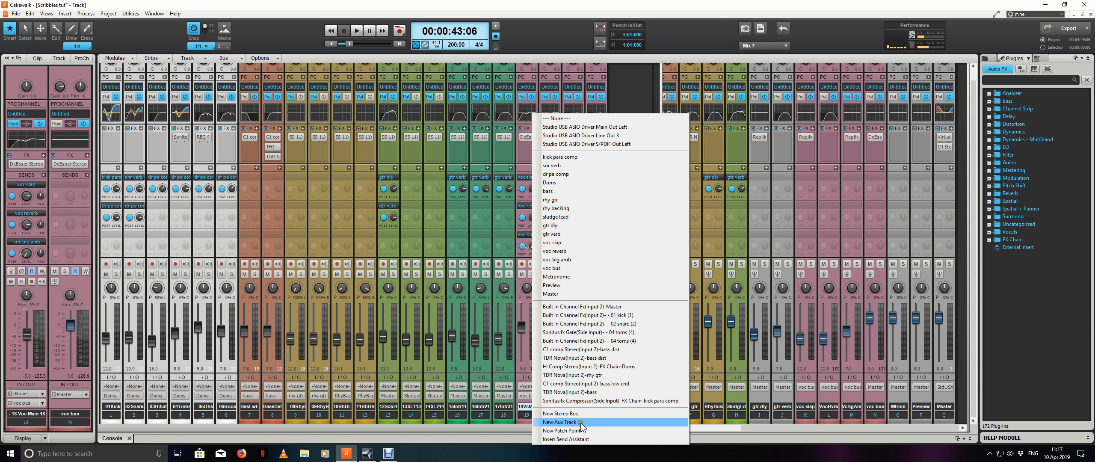
{"action": "left_click", "coordinate": [601, 413]}
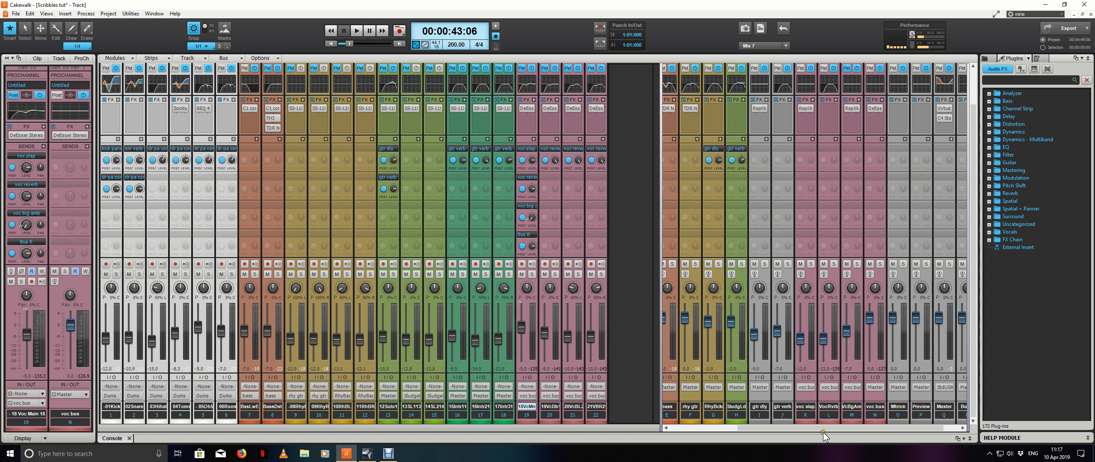
Step: Rename the new bus as voc squash and colour it pink like the other vocal channels
{"action": "left_click_drag", "start_coordinate": [834, 426], "coordinate": [921, 426]}
{"action": "double_click", "coordinate": [942, 406]}
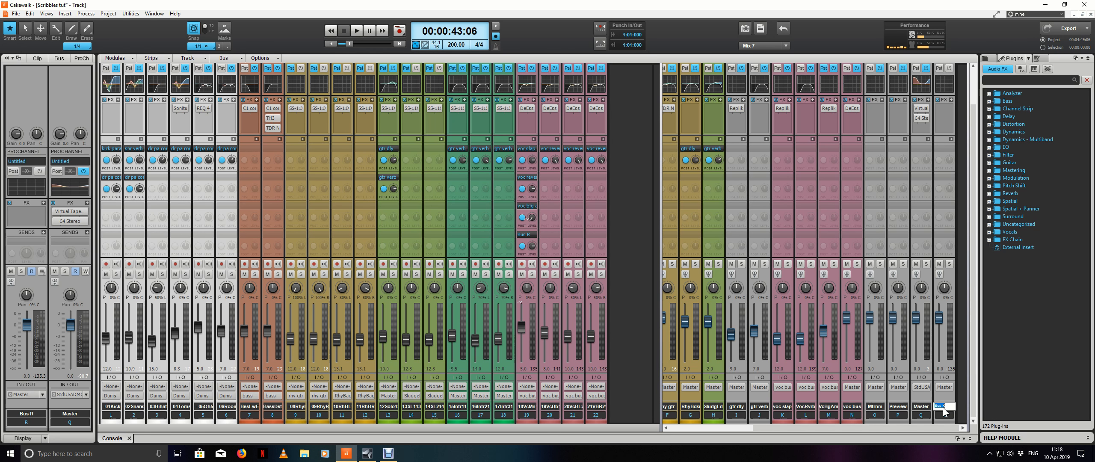
{"action": "type", "text": "voc squash"}
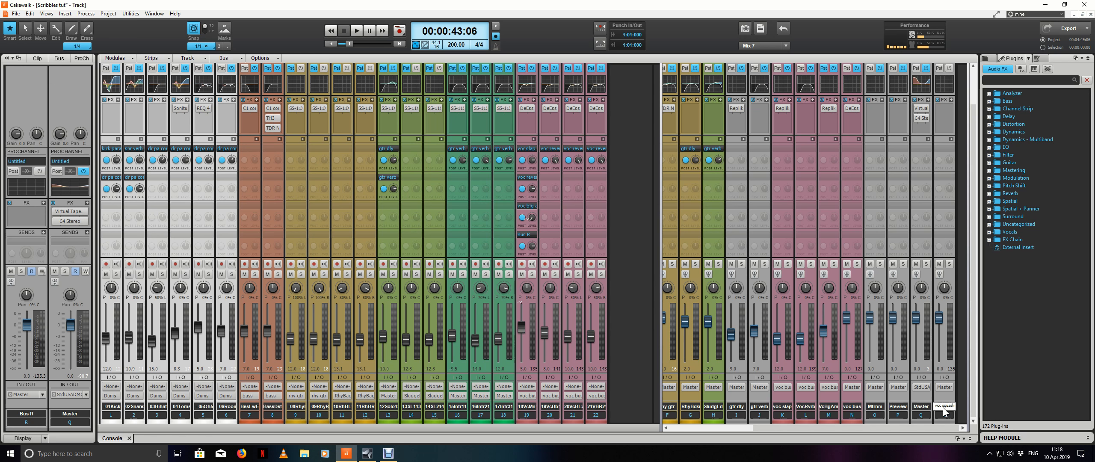
{"action": "key", "text": "Return"}
{"action": "right_click", "coordinate": [948, 423]}
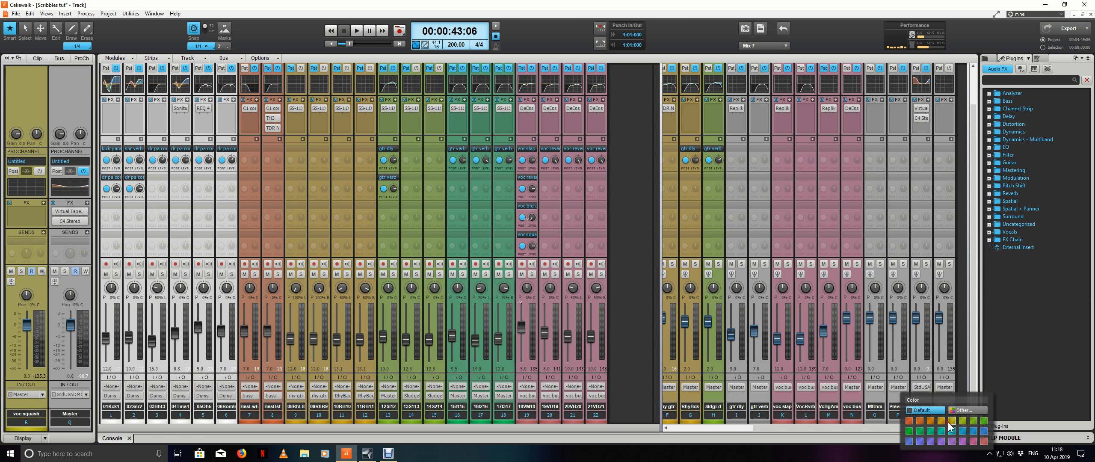
{"action": "left_click", "coordinate": [973, 441]}
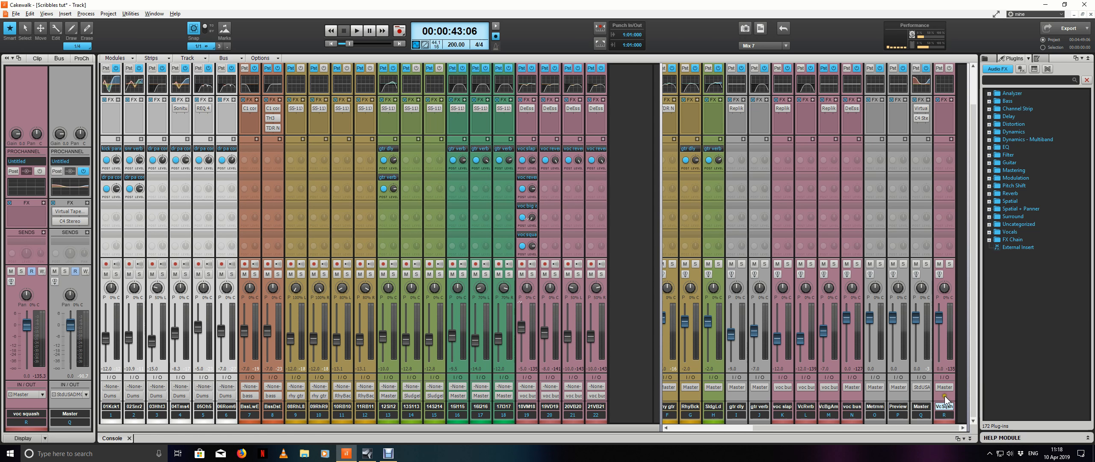
Step: Move the voc squash bus directly before voc slap and route its output to voc bus
{"action": "left_click_drag", "start_coordinate": [944, 395], "coordinate": [793, 397]}
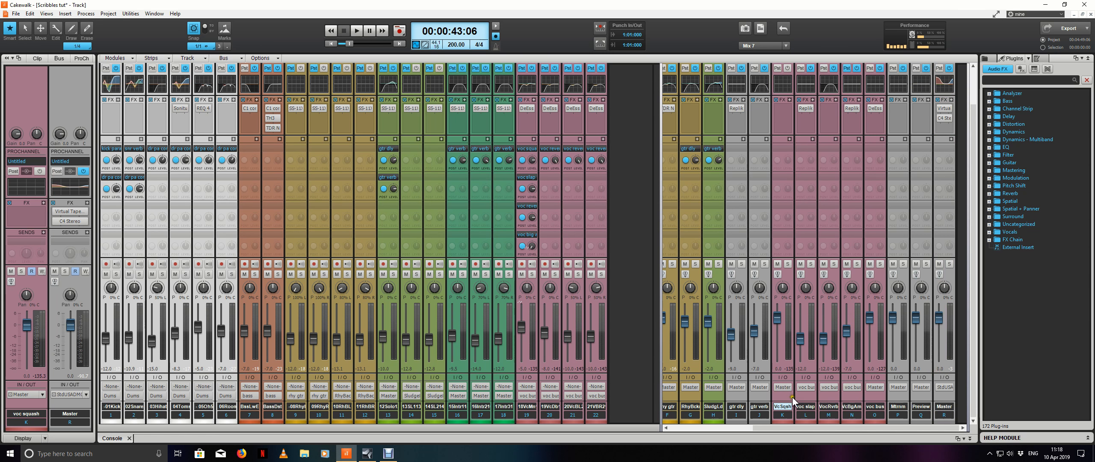
{"action": "left_click", "coordinate": [782, 387]}
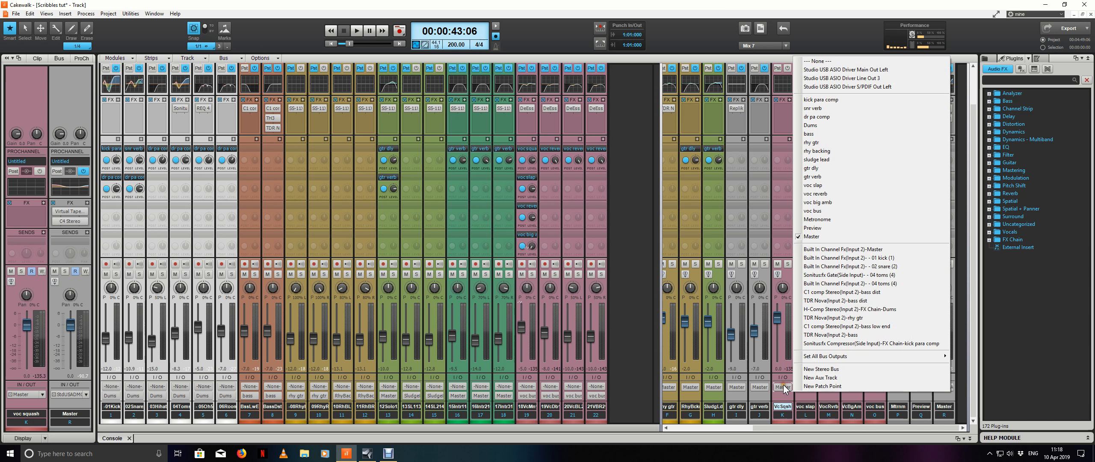
{"action": "left_click", "coordinate": [842, 209]}
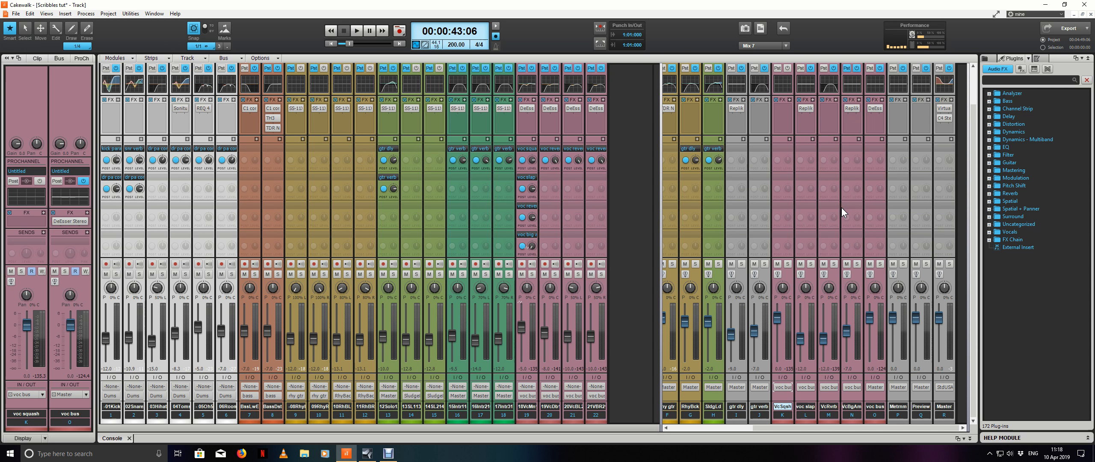
Step: Solo the voc squash bus and set a loop over the first main vocal section in the track view
{"action": "left_click", "coordinate": [788, 264]}
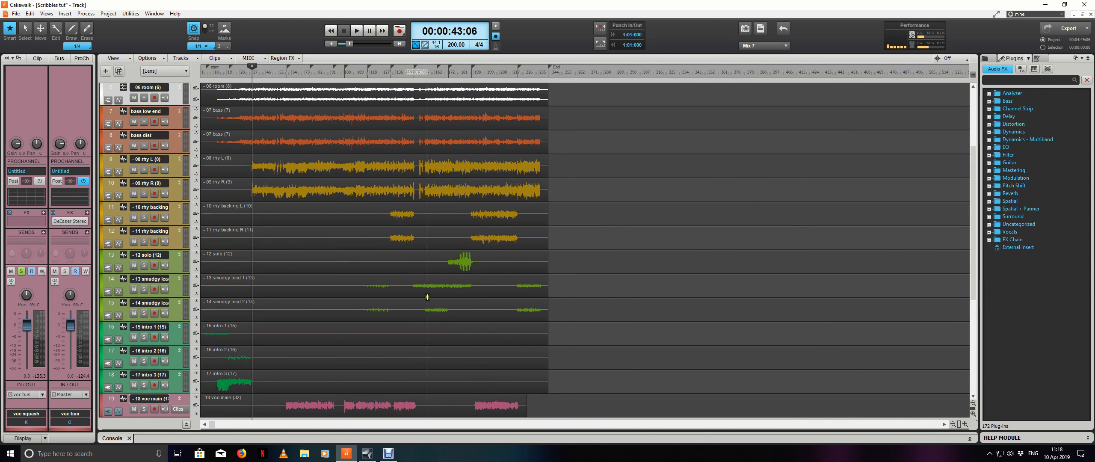
{"action": "scroll", "coordinate": [269, 101], "scroll_direction": "down", "scroll_amount": 5}
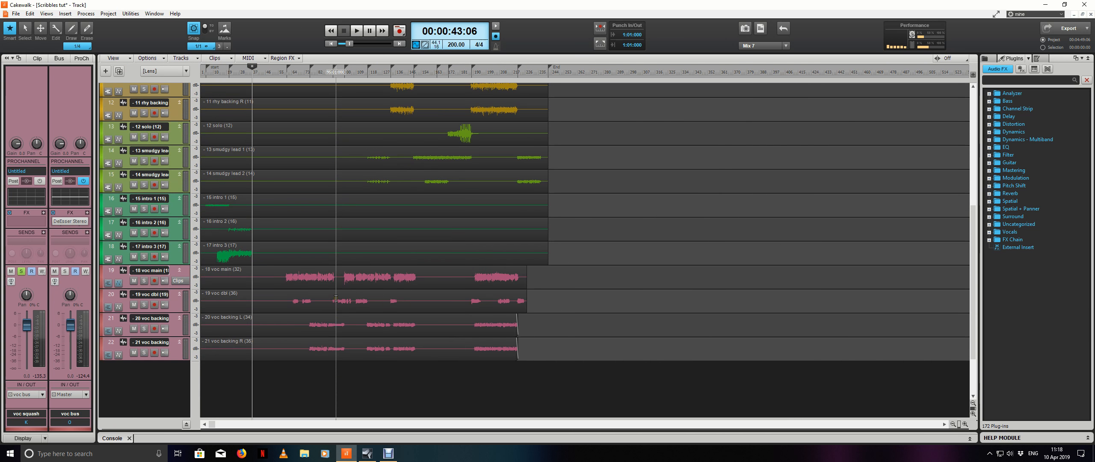
{"action": "double_click", "coordinate": [297, 71]}
{"action": "key", "text": "shift+l"}
Step: Move the playhead to the marker at 00:01:12:00, where the looped vocal section starts, and start playback
{"action": "key", "text": "ctrl+shift+Page_Up"}
{"action": "key", "text": "ctrl+shift+Page_Up"}
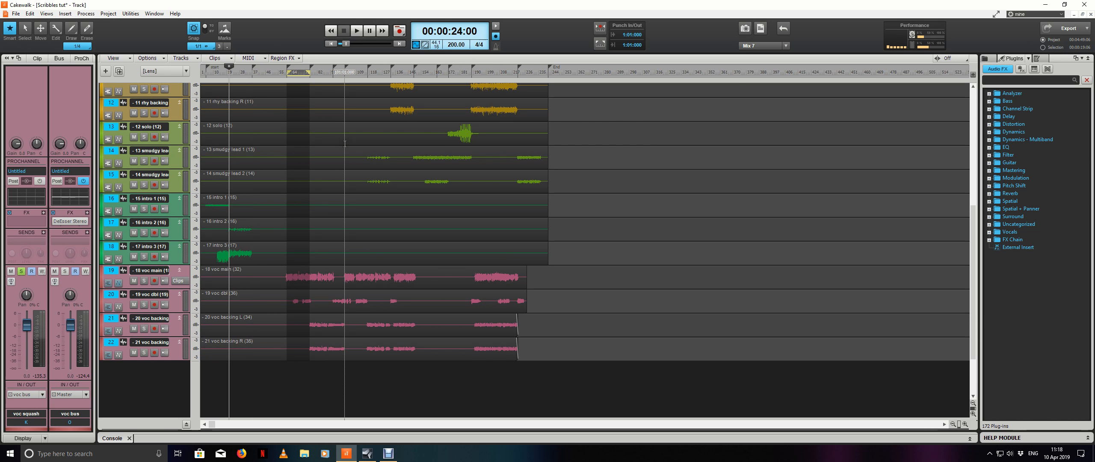
{"action": "key", "text": "ctrl+shift+Page_Down"}
{"action": "key", "text": "ctrl+shift+Page_Down"}
{"action": "key", "text": "ctrl+shift+Page_Down"}
{"action": "key", "text": "space"}
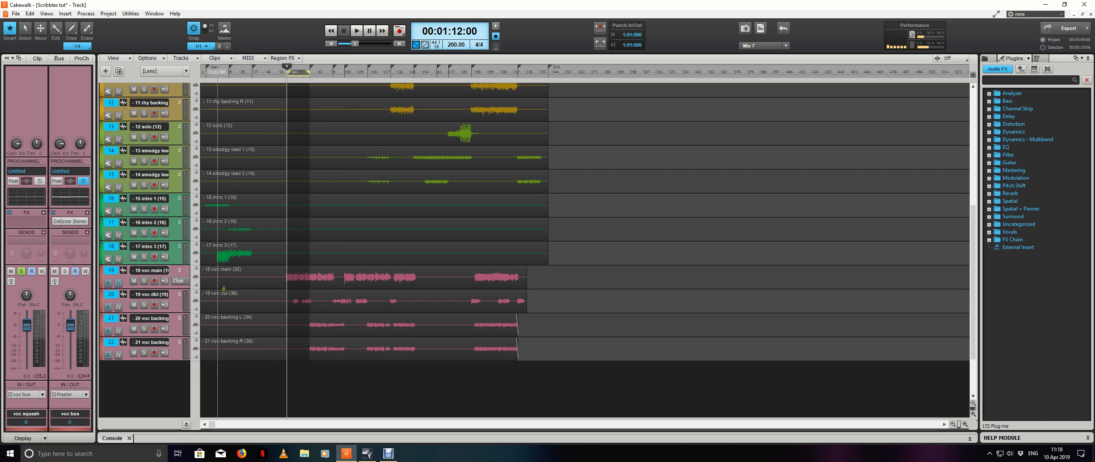
Step: Show the console and listen to the soloed voc squash bus across the looped vocal section, stopping playback at the end
{"action": "left_click", "coordinate": [127, 429]}
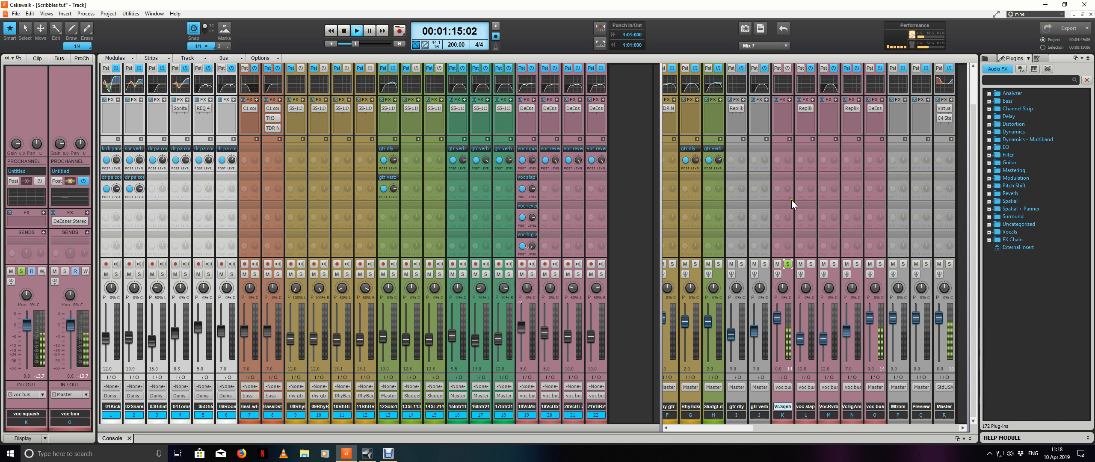
{"action": "scroll", "coordinate": [790, 200], "scroll_direction": "up", "scroll_amount": 2}
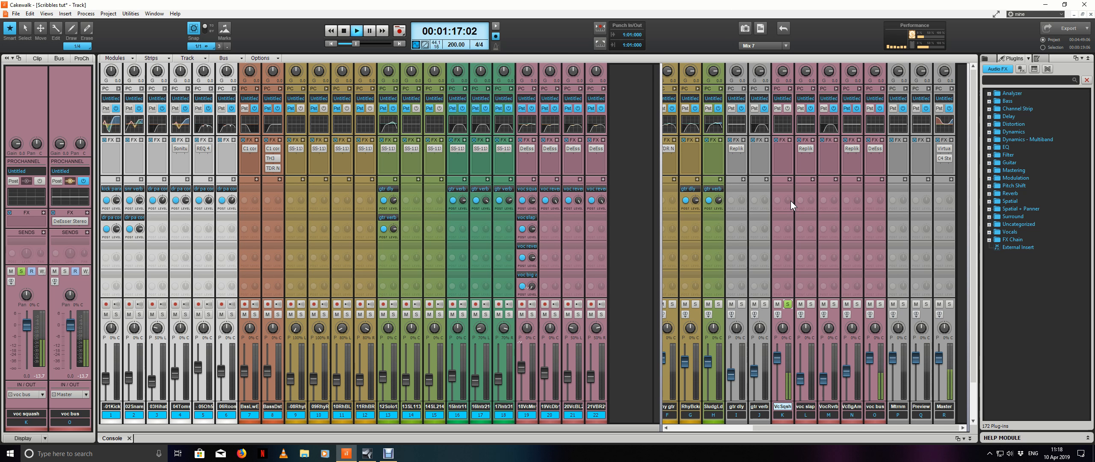
{"action": "scroll", "coordinate": [790, 200], "scroll_direction": "down", "scroll_amount": 1}
{"action": "scroll", "coordinate": [790, 200], "scroll_direction": "up", "scroll_amount": 1}
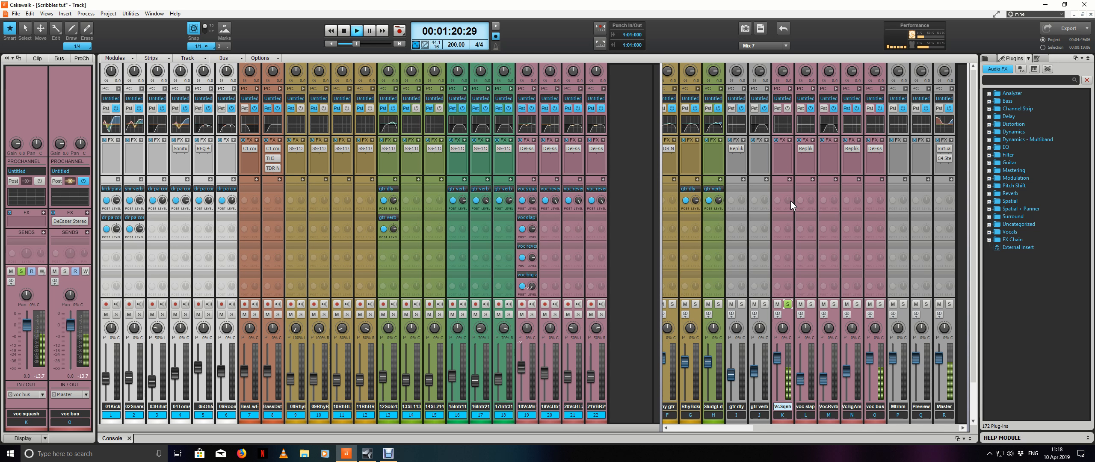
{"action": "key", "text": "space"}
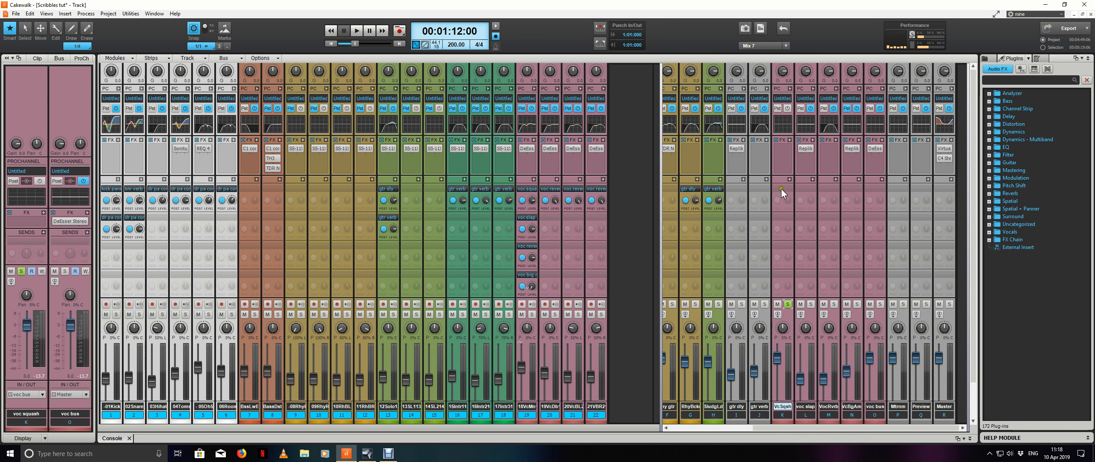
Step: Expand the voc squash bus's ProChannel, set its compressor ratio to infinity and start playback
{"action": "left_click", "coordinate": [789, 89]}
{"action": "scroll", "coordinate": [848, 177], "scroll_direction": "down", "scroll_amount": 1}
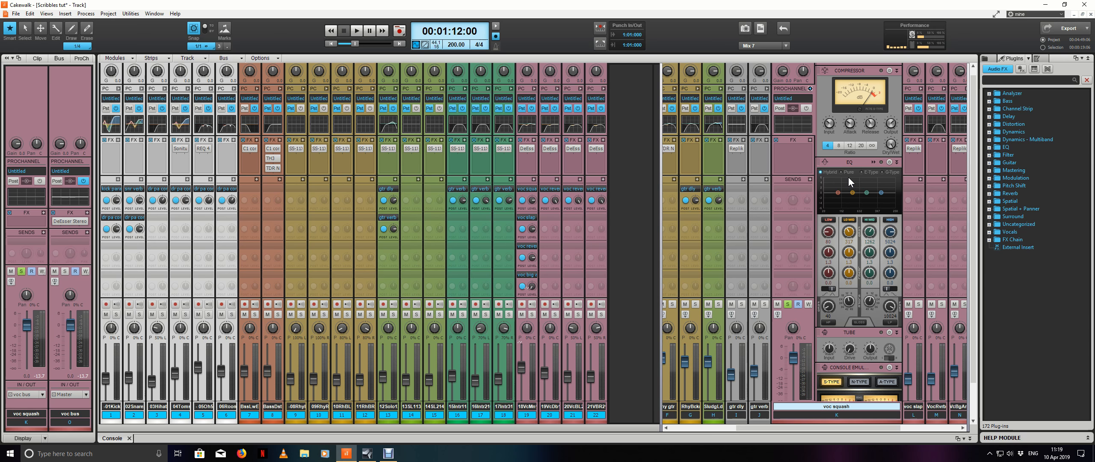
{"action": "scroll", "coordinate": [849, 177], "scroll_direction": "up", "scroll_amount": 1}
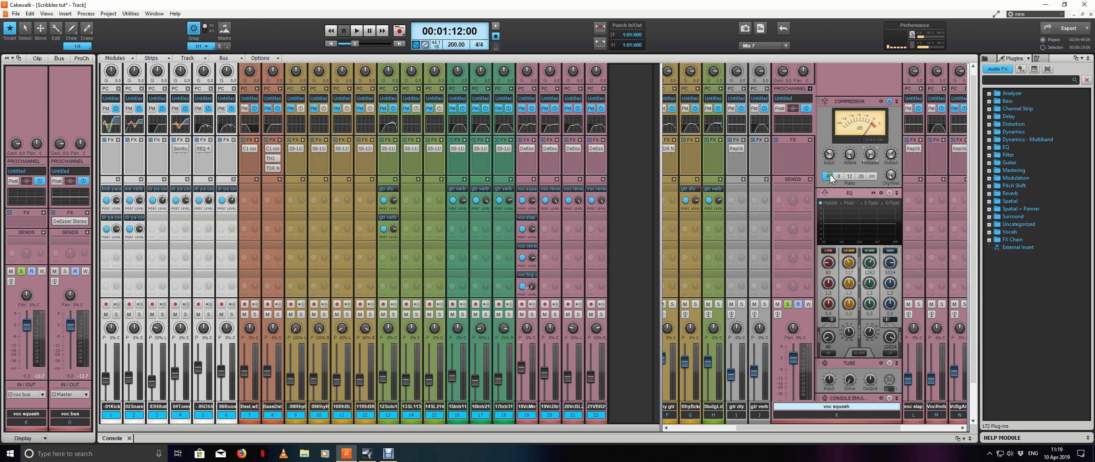
{"action": "left_click", "coordinate": [874, 176]}
{"action": "key", "text": "space"}
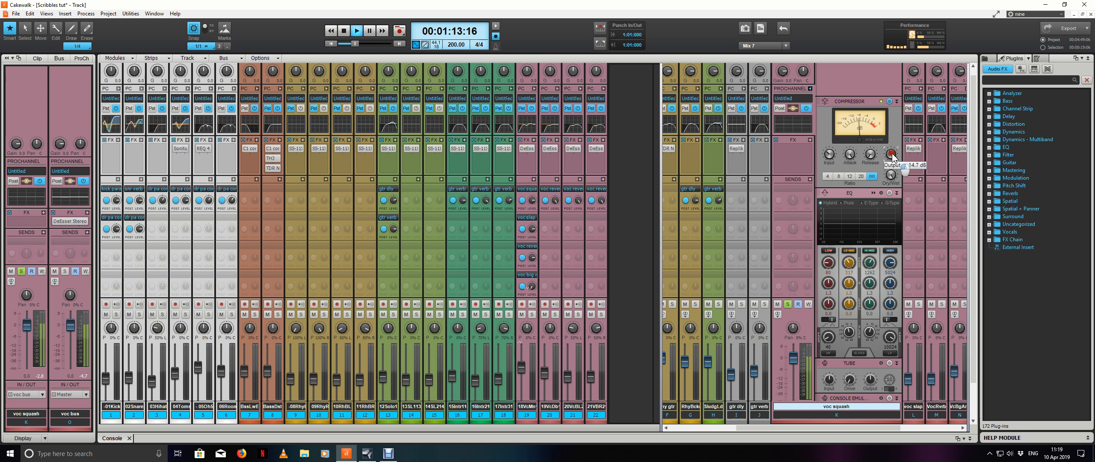
Step: Bring the voc squash compressor's output to about -16.6 dB while the loop plays, then stop playback
{"action": "mouse_move", "coordinate": [829, 157]}
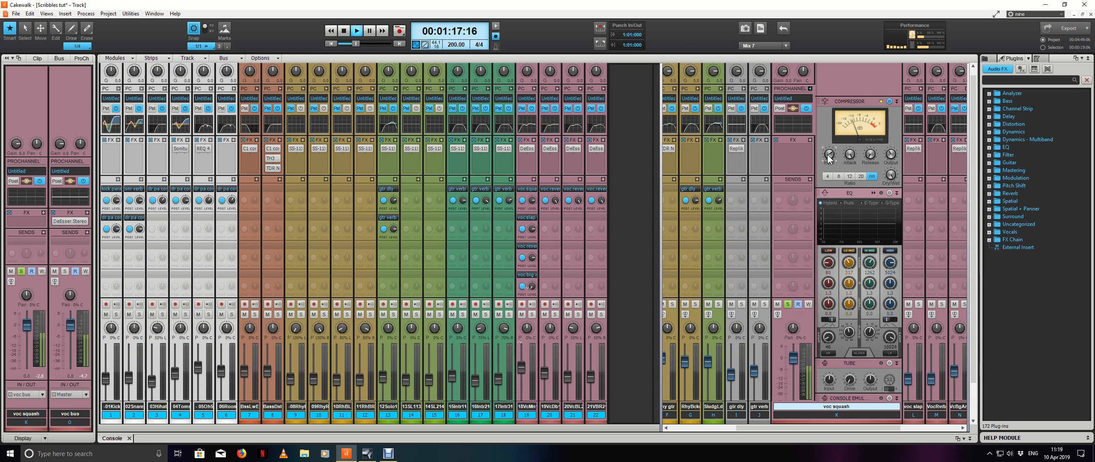
{"action": "mouse_move", "coordinate": [892, 162]}
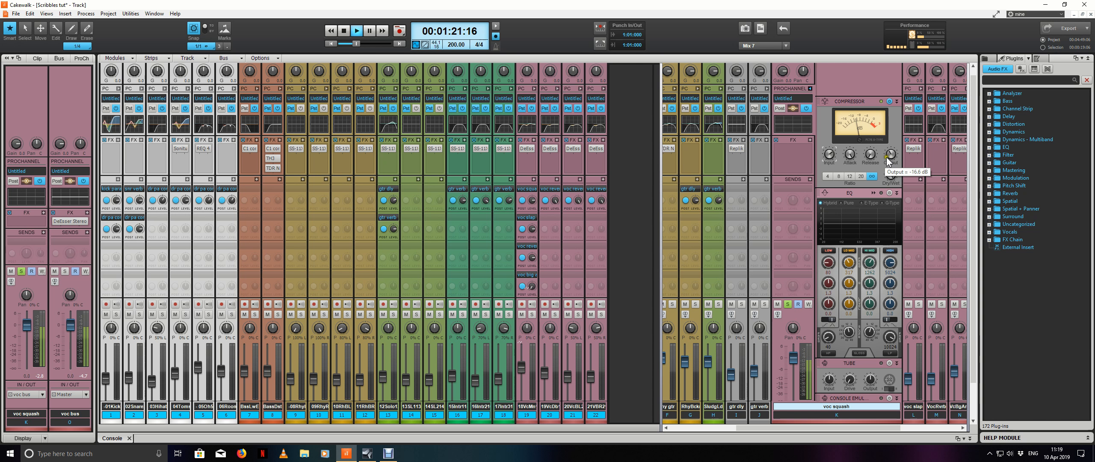
{"action": "key", "text": "space"}
{"action": "scroll", "coordinate": [829, 154], "scroll_direction": "down", "scroll_amount": 5}
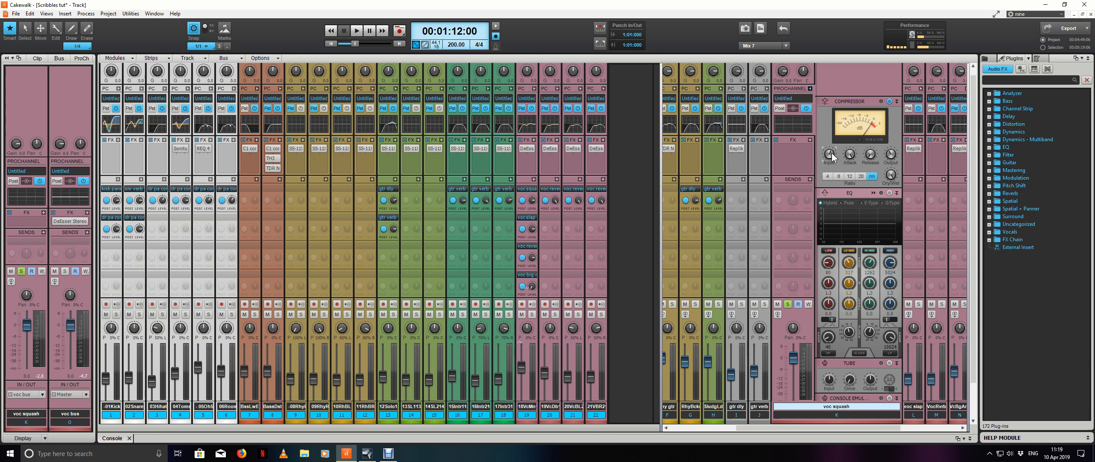
Step: Fine-tune the voc squash compressor's input level while the loop plays
{"action": "key", "text": "space"}
{"action": "left_click", "coordinate": [829, 155]}
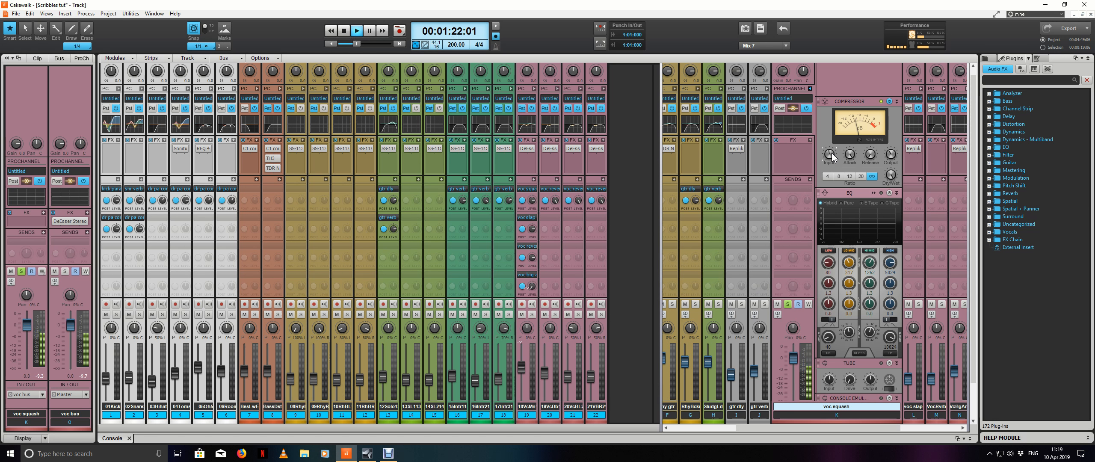
{"action": "left_click", "coordinate": [831, 154]}
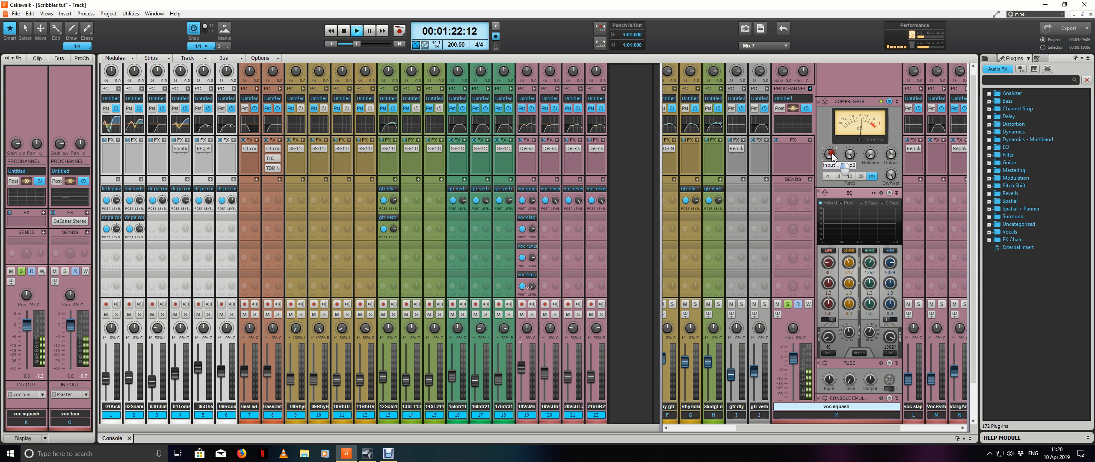
Step: Compare the voc squash bus with its ProChannel compressor off and on, then stop playback and leave the compressor disabled
{"action": "left_click", "coordinate": [889, 101]}
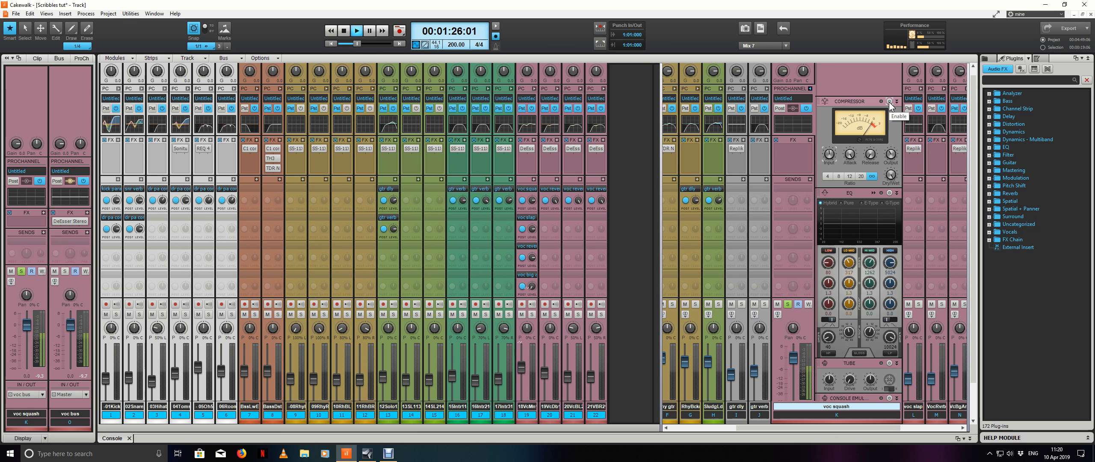
{"action": "left_click", "coordinate": [889, 101]}
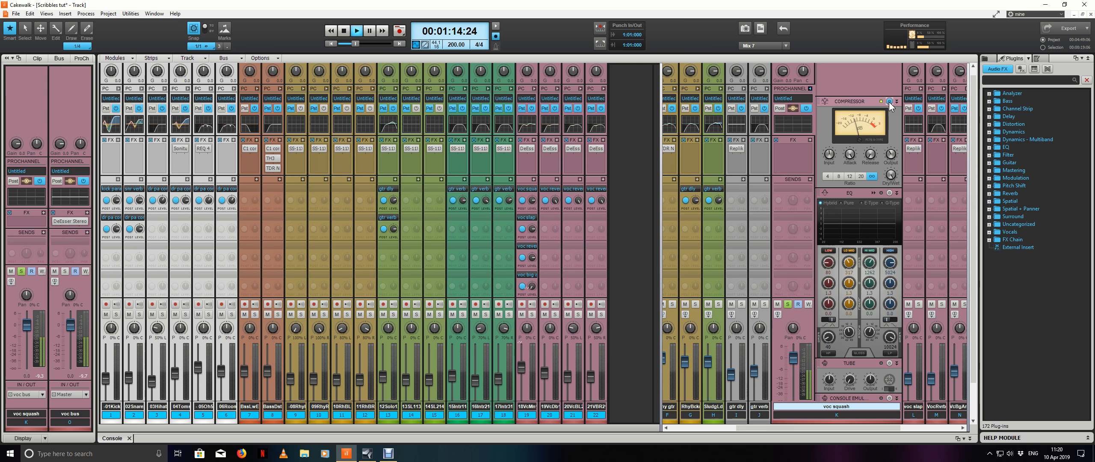
{"action": "key", "text": "space"}
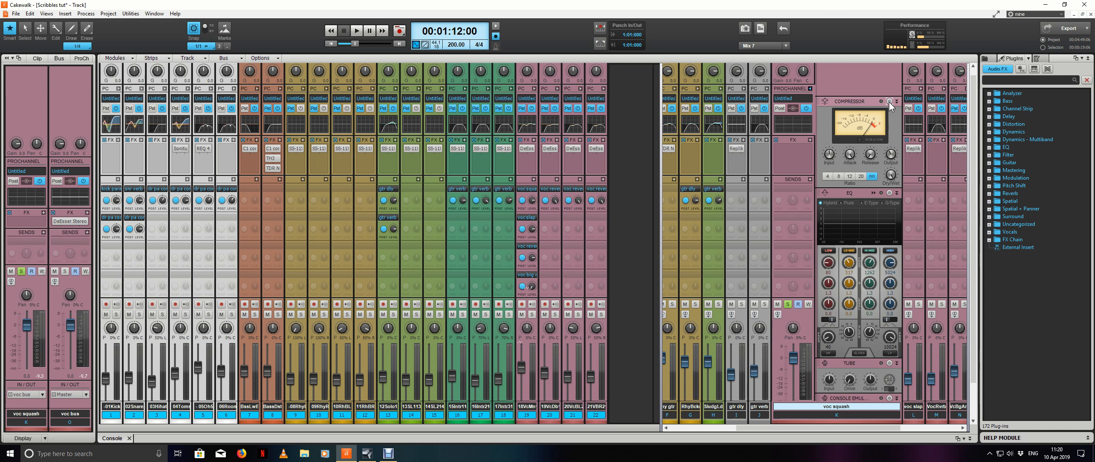
Step: Insert the L1 limiter Stereo effect on the voc squash bus and start playback
{"action": "left_click", "coordinate": [809, 140]}
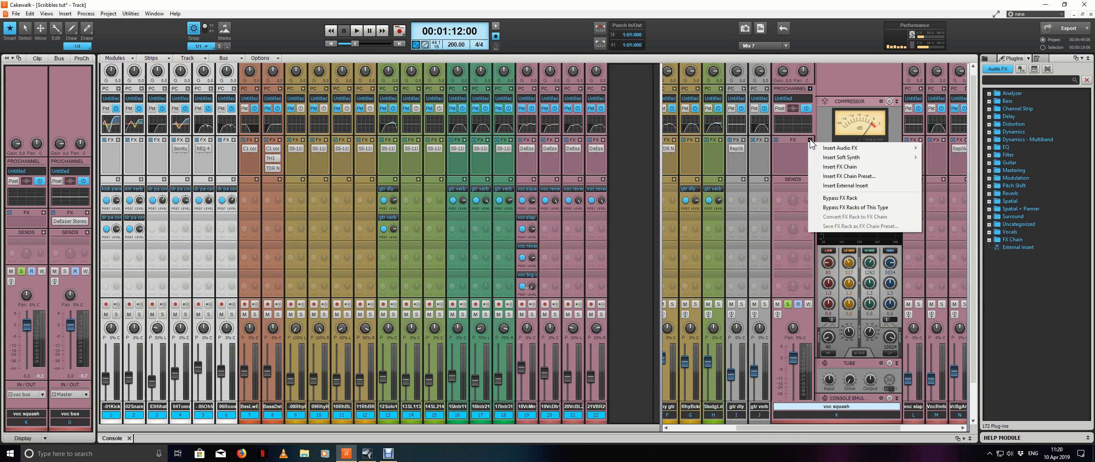
{"action": "mouse_move", "coordinate": [838, 151]}
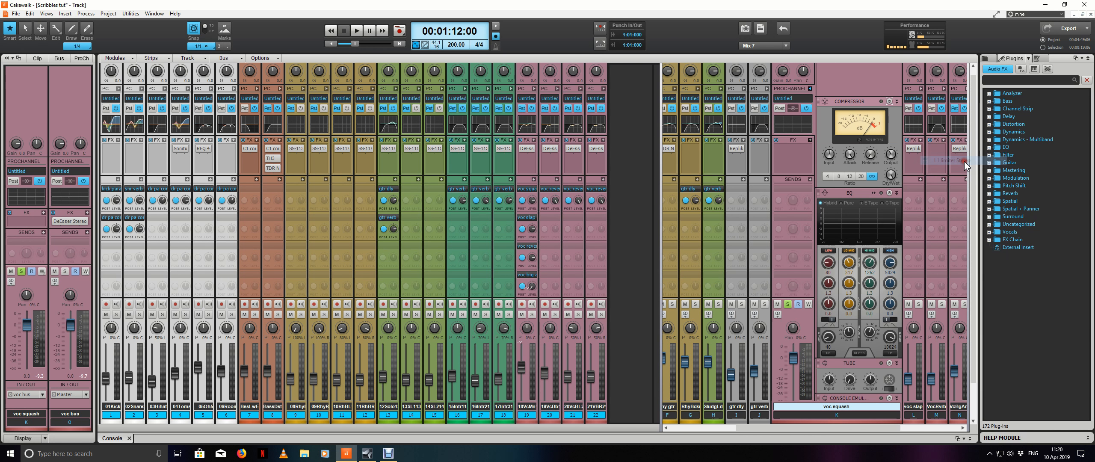
{"action": "left_click", "coordinate": [964, 161]}
{"action": "key", "text": "space"}
Step: Lower the L1 limiter's threshold and output ceiling together during playback, then stop and close the limiter's window
{"action": "left_click_drag", "start_coordinate": [503, 166], "coordinate": [511, 336]}
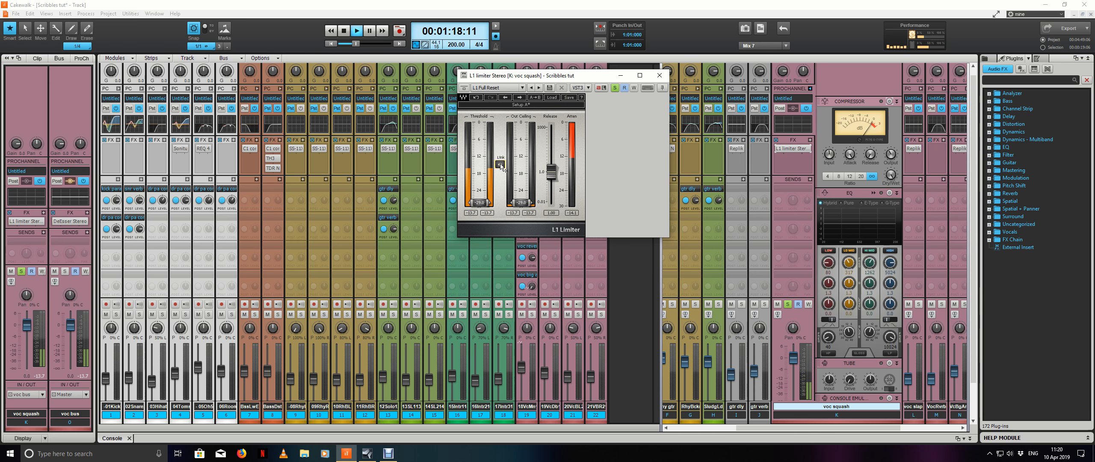
{"action": "scroll", "coordinate": [501, 167], "scroll_direction": "down", "scroll_amount": 2}
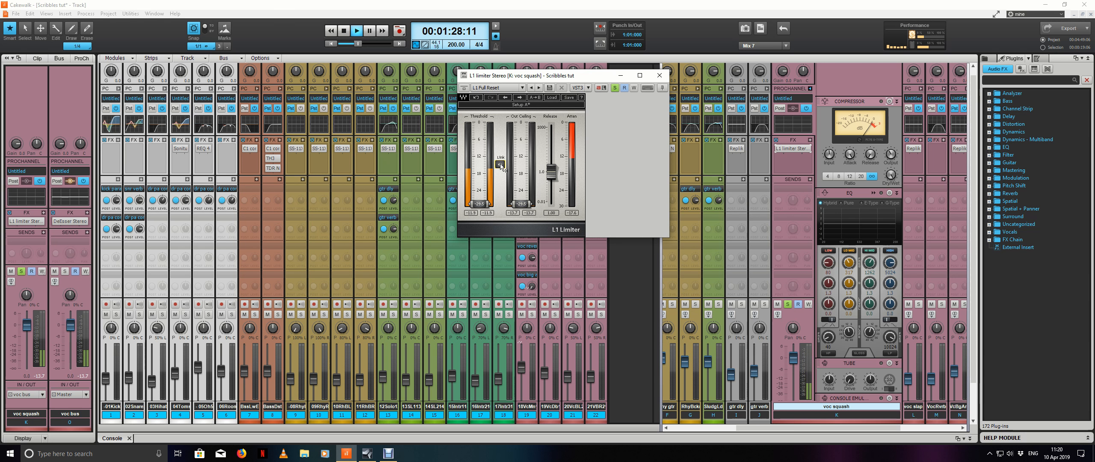
{"action": "key", "text": "space"}
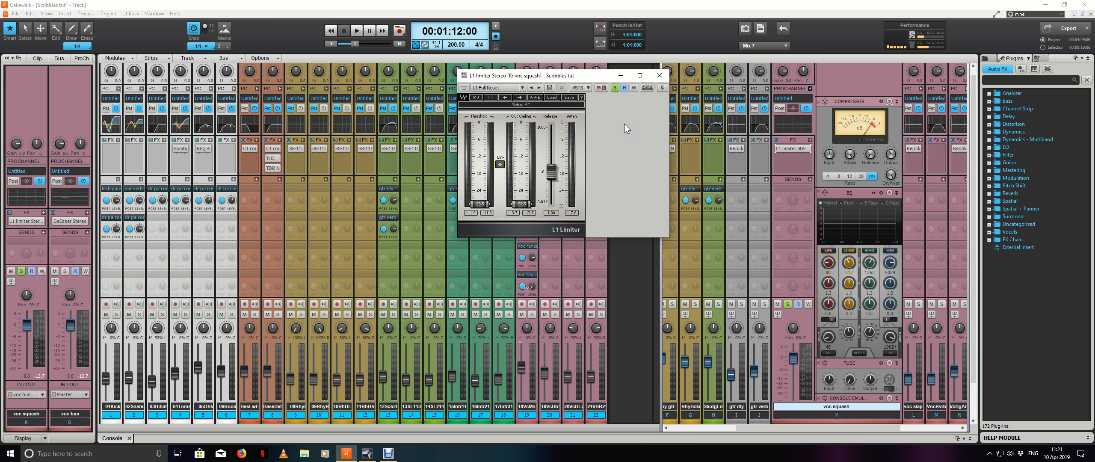
{"action": "left_click", "coordinate": [659, 76]}
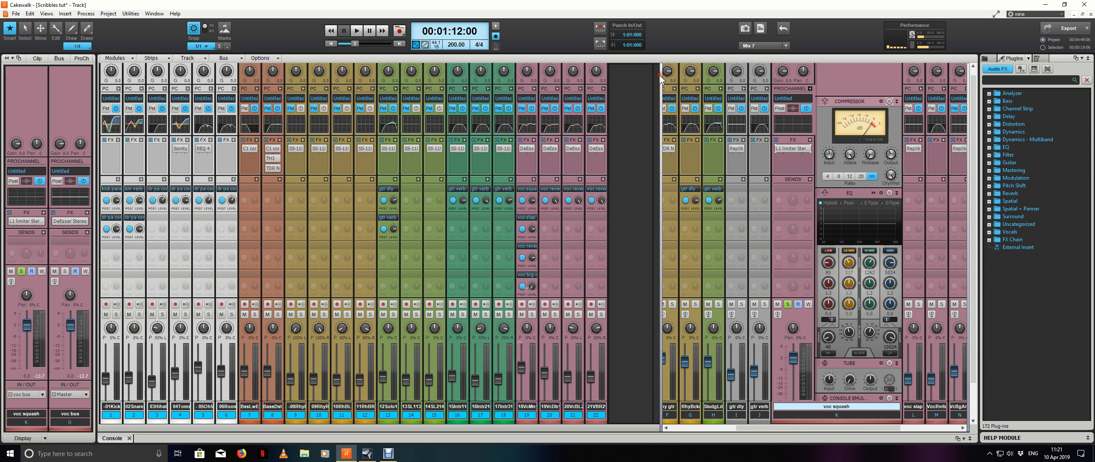
Step: Bypass the L1 limiter on the voc squash bus and insert CLA-76 Stereo after it, moving its window lower
{"action": "left_click", "coordinate": [776, 140]}
{"action": "left_click", "coordinate": [810, 140]}
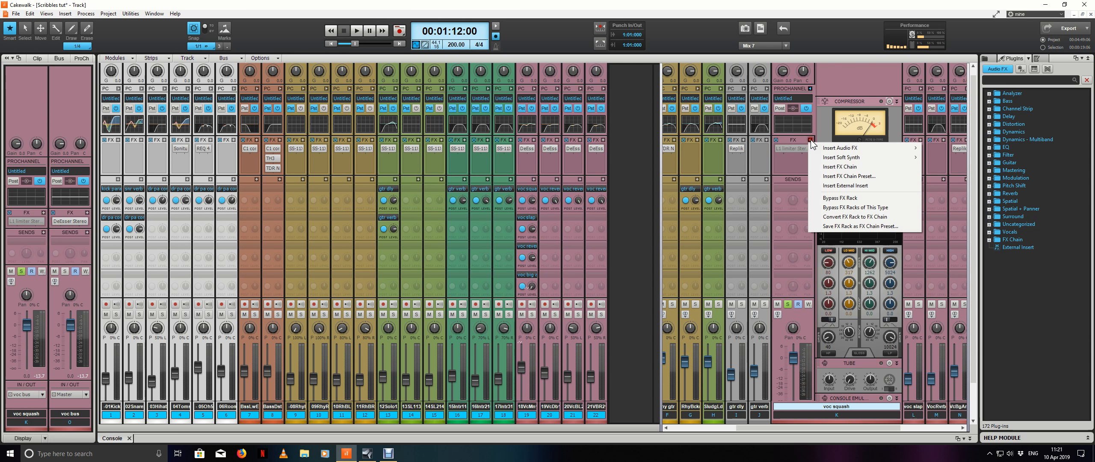
{"action": "mouse_move", "coordinate": [840, 149]}
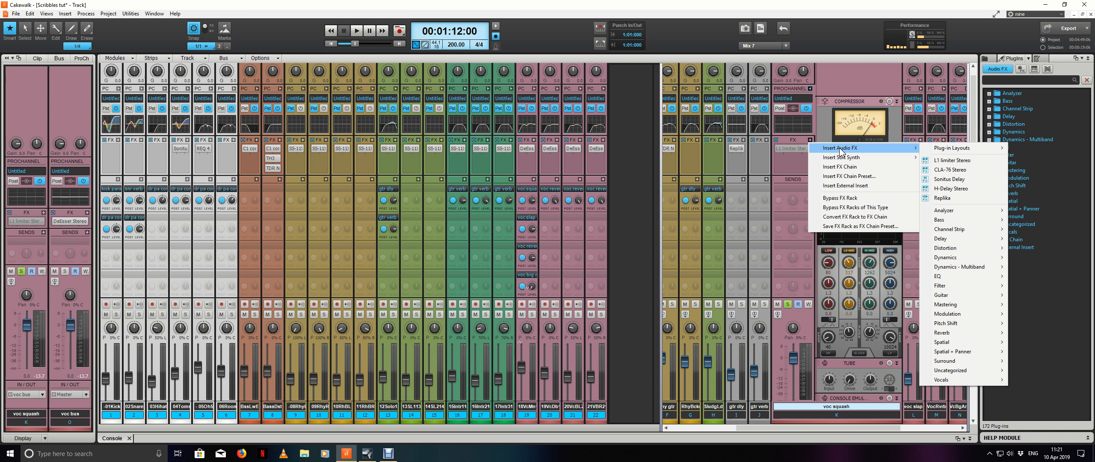
{"action": "left_click", "coordinate": [973, 170]}
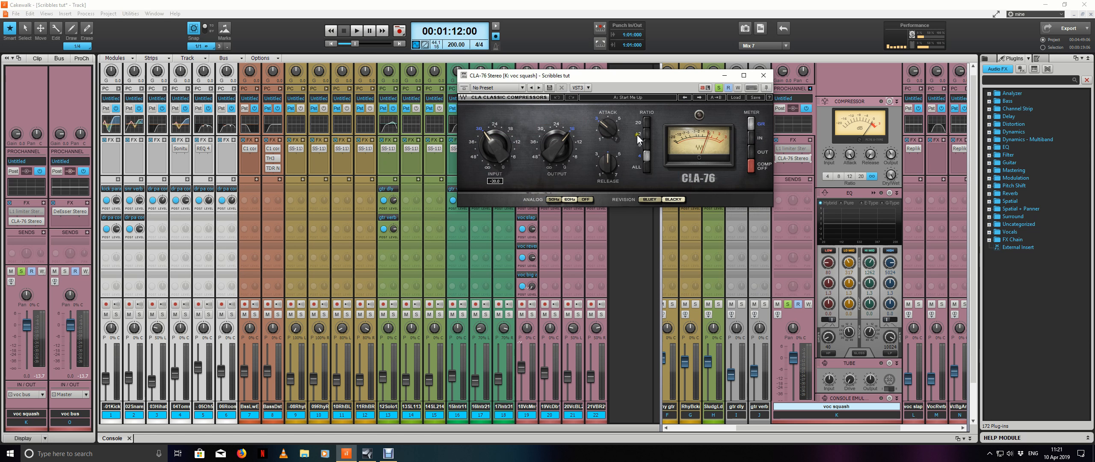
{"action": "left_click_drag", "start_coordinate": [626, 75], "coordinate": [596, 120]}
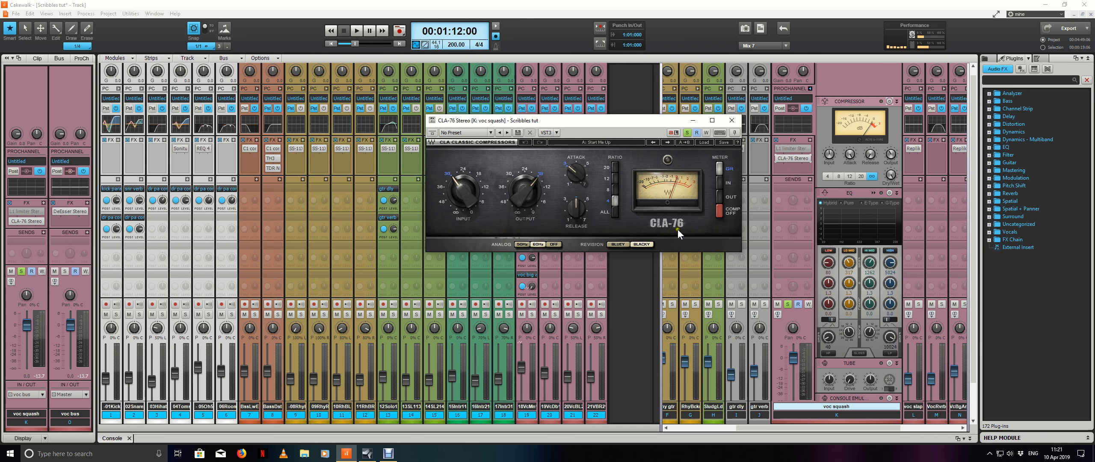
Step: Engage Comp Off in the CLA-76, raise its input and lower its output to about -41.2 while the loop plays
{"action": "left_click", "coordinate": [720, 212]}
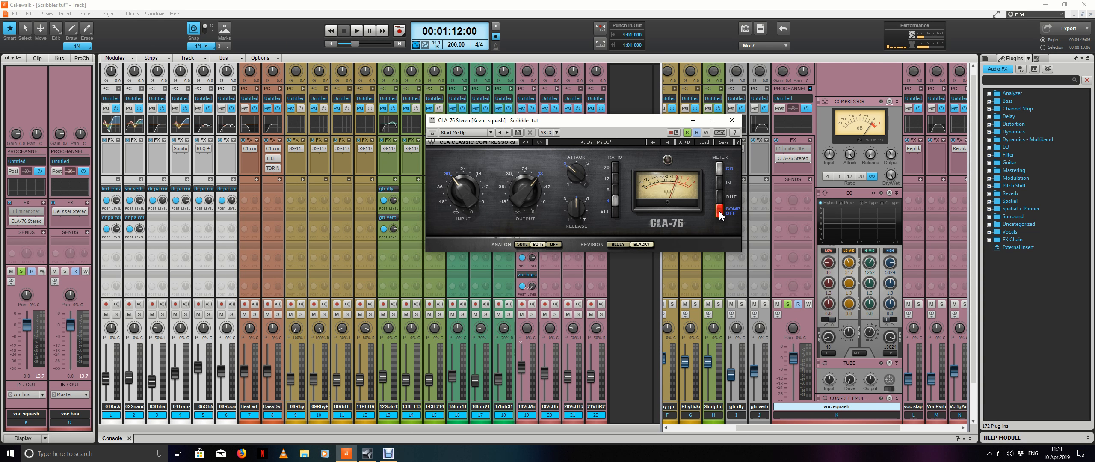
{"action": "left_click_drag", "start_coordinate": [528, 190], "coordinate": [528, 171]}
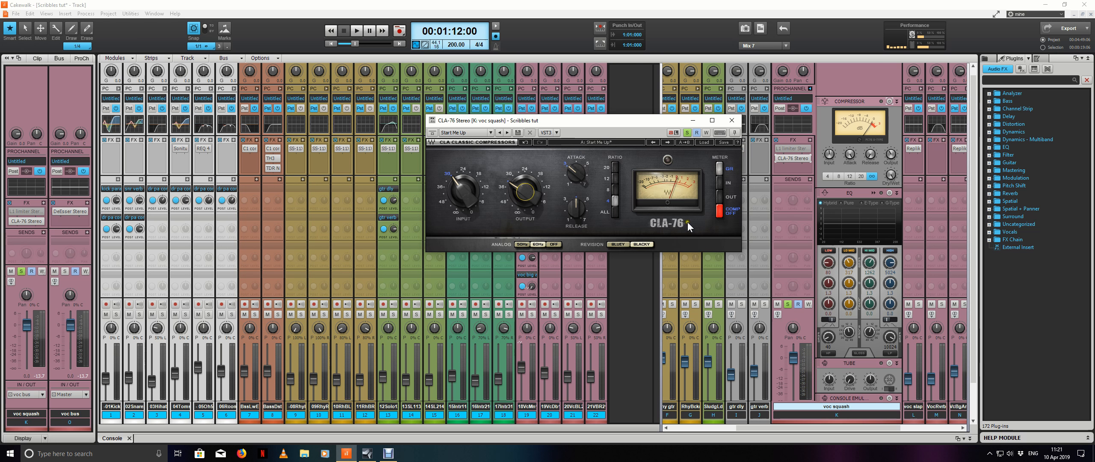
{"action": "left_click_drag", "start_coordinate": [464, 206], "coordinate": [467, 197]}
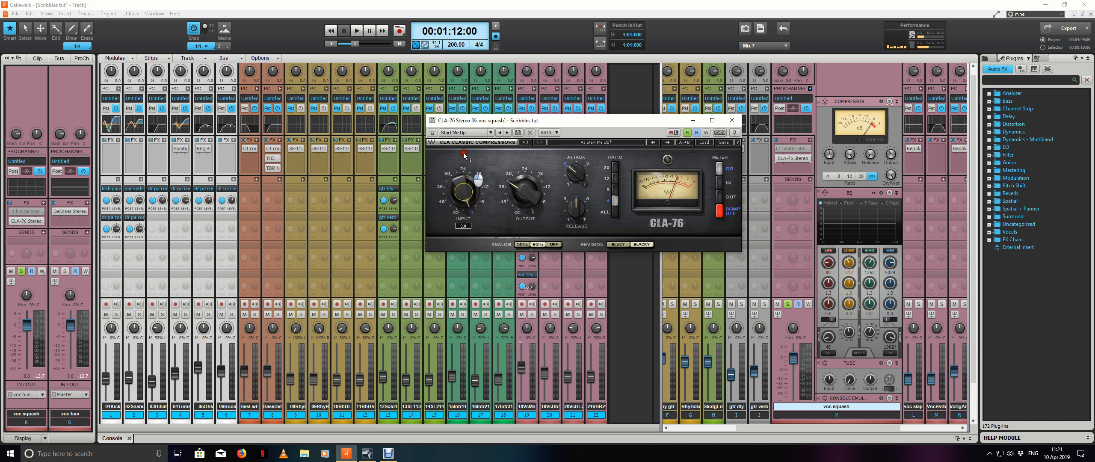
{"action": "key", "text": "space"}
{"action": "mouse_move", "coordinate": [522, 191]}
{"action": "left_mouse_down"}
{"action": "mouse_move", "coordinate": [525, 214]}
{"action": "mouse_move", "coordinate": [523, 192]}
{"action": "left_mouse_up"}
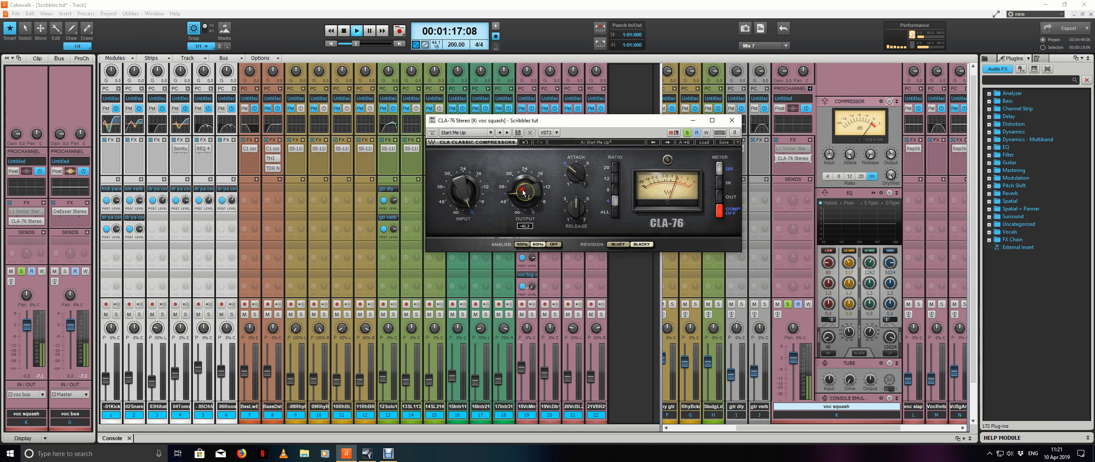
Step: Compare the CLA-76's Bluey and Blacky revisions during playback, ending on Blacky, and stop playback
{"action": "left_click", "coordinate": [621, 244]}
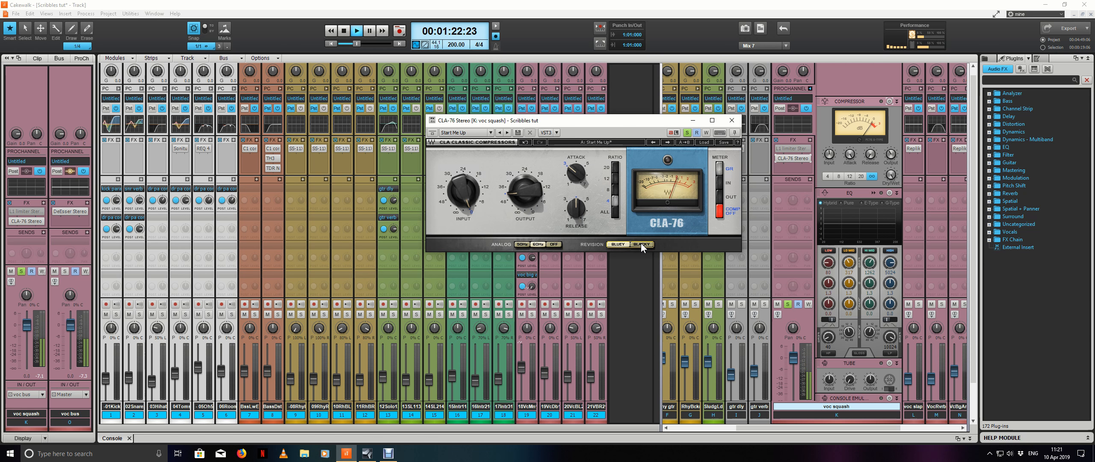
{"action": "left_click", "coordinate": [641, 244]}
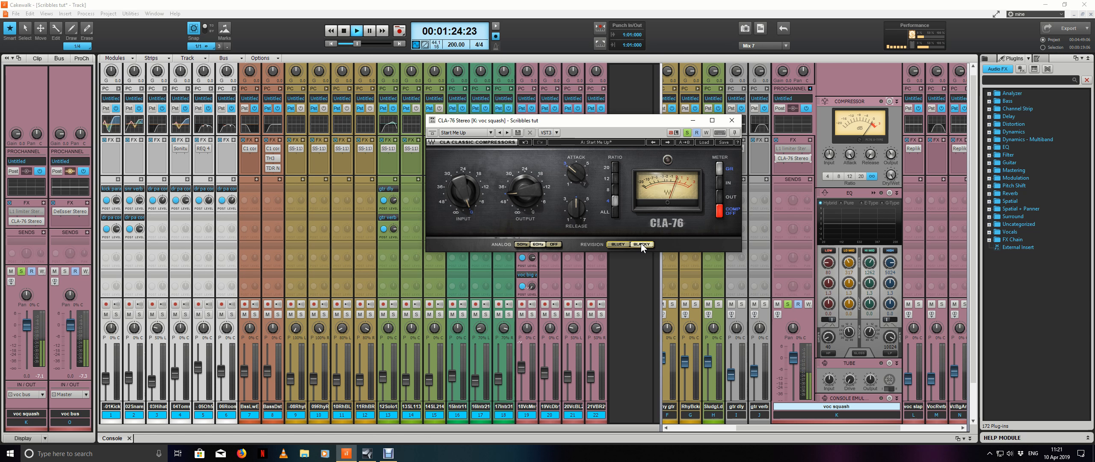
{"action": "left_click", "coordinate": [626, 244]}
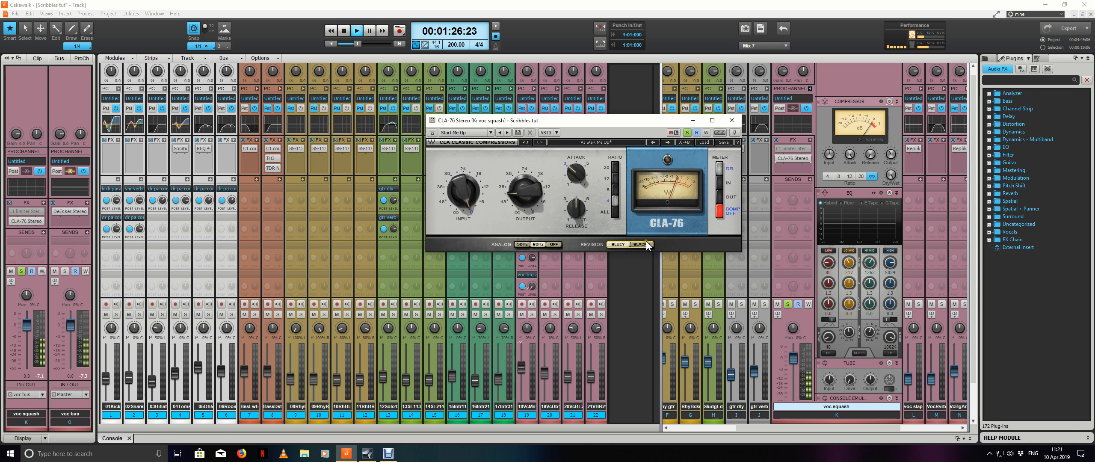
{"action": "left_click", "coordinate": [647, 244]}
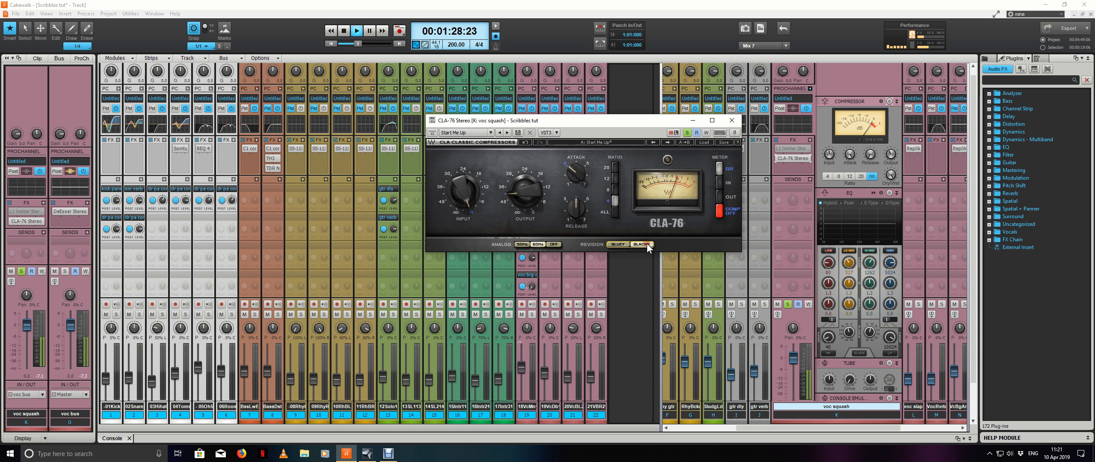
{"action": "key", "text": "space"}
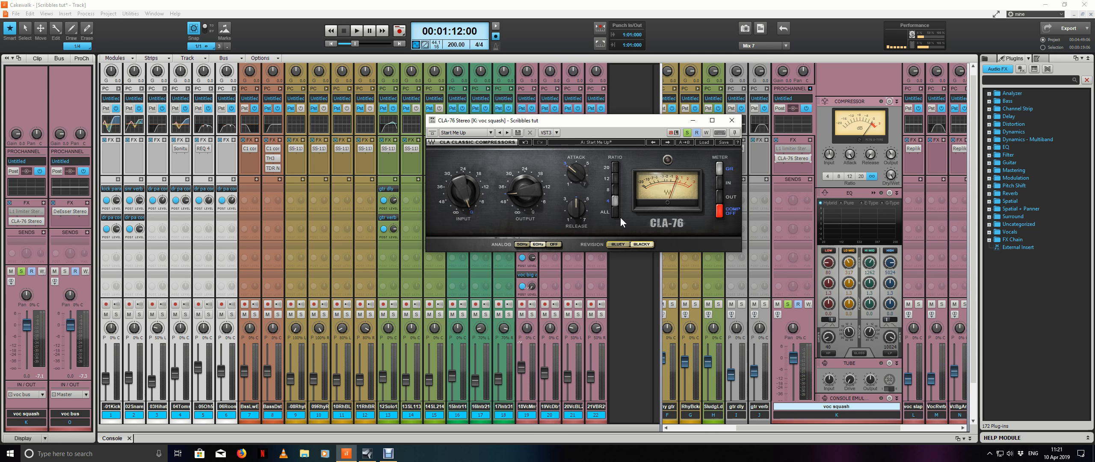
Step: Nudge the CLA-76's output slightly, and delete the CLA-76 from the voc squash bus's effects rack
{"action": "left_click", "coordinate": [464, 196]}
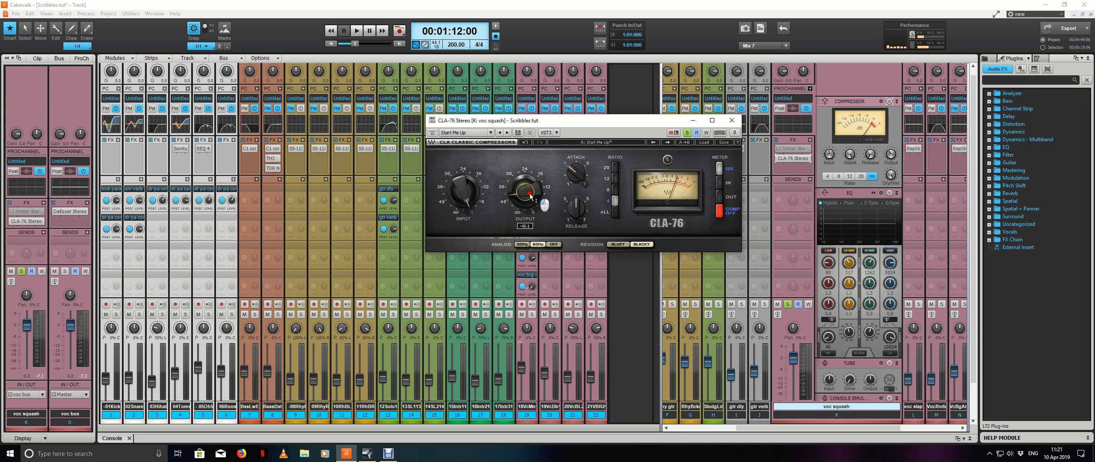
{"action": "mouse_move", "coordinate": [529, 193]}
{"action": "left_mouse_down"}
{"action": "mouse_move", "coordinate": [518, 205]}
{"action": "mouse_move", "coordinate": [534, 192]}
{"action": "left_mouse_up"}
{"action": "right_click", "coordinate": [792, 157]}
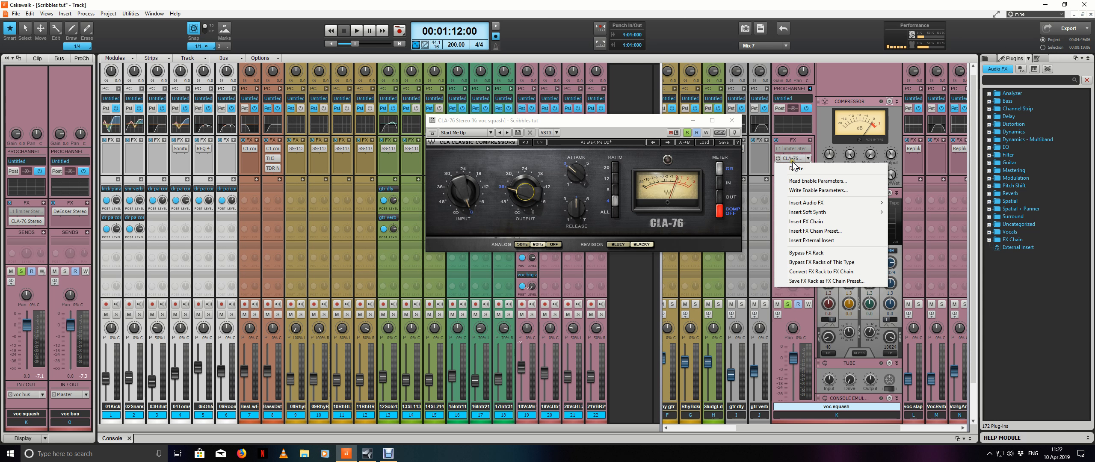
{"action": "left_click", "coordinate": [796, 169]}
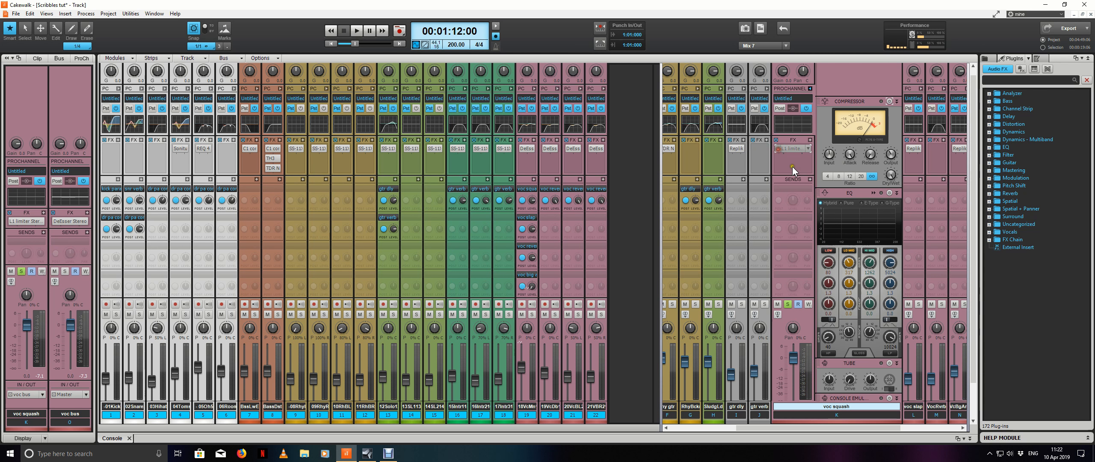
Step: Bypass the L1 limiter on the voc squash bus, insert the Sonitus Compressor after it, and move its window aside
{"action": "left_click", "coordinate": [778, 149]}
{"action": "right_click", "coordinate": [810, 140]}
{"action": "mouse_move", "coordinate": [859, 148]}
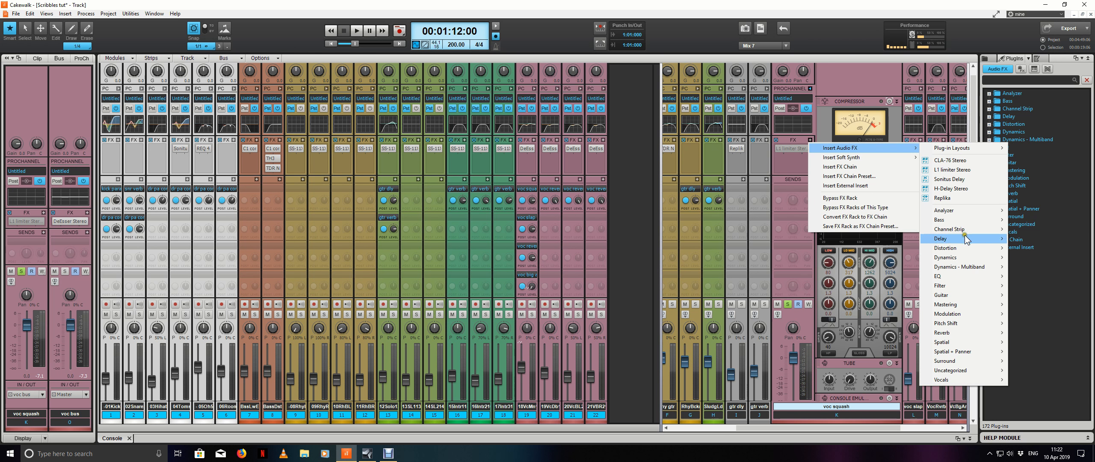
{"action": "mouse_move", "coordinate": [966, 261]}
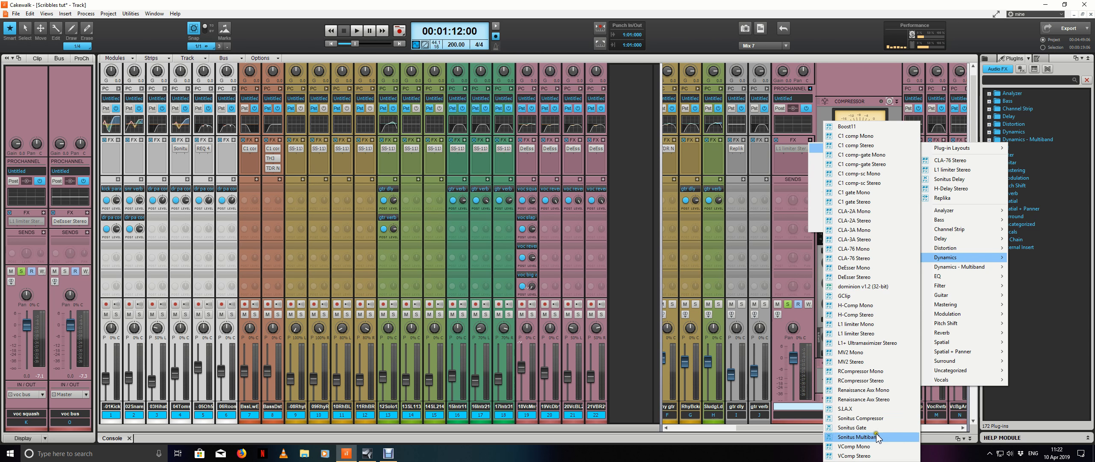
{"action": "left_click", "coordinate": [878, 418]}
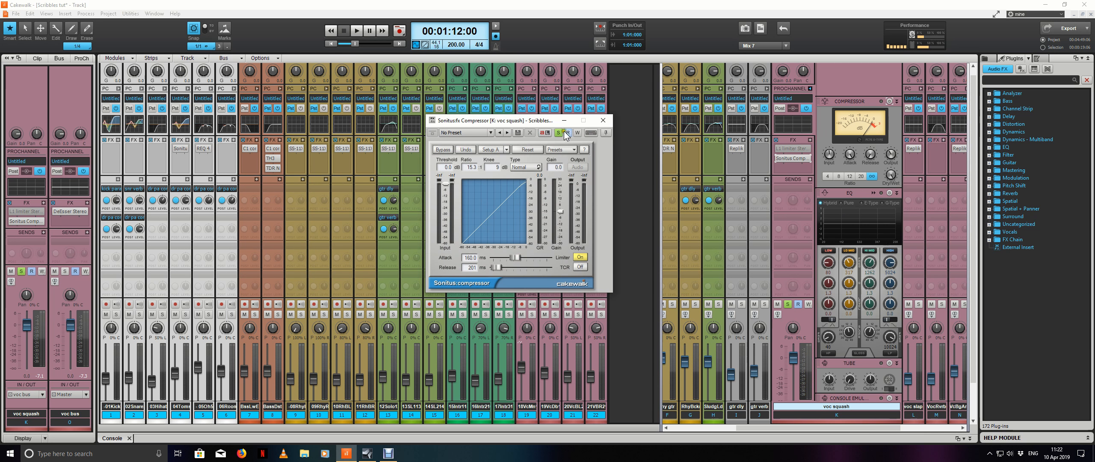
{"action": "left_click_drag", "start_coordinate": [526, 126], "coordinate": [598, 134]}
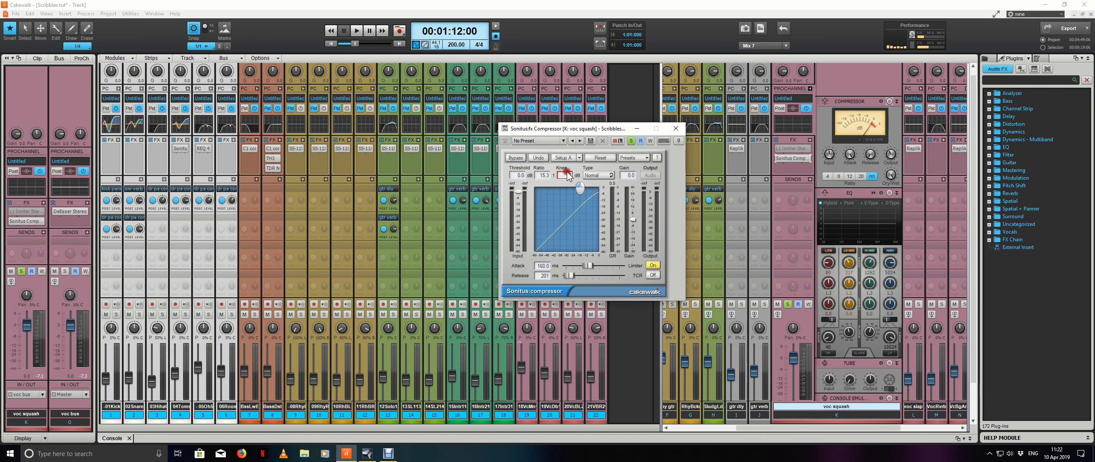
Step: Set the Sonitus Compressor's knee to 17 dB, attack to 3.0 ms, release to 7 ms and threshold to about -32.2 dB
{"action": "scroll", "coordinate": [564, 175], "scroll_direction": "up", "scroll_amount": 8}
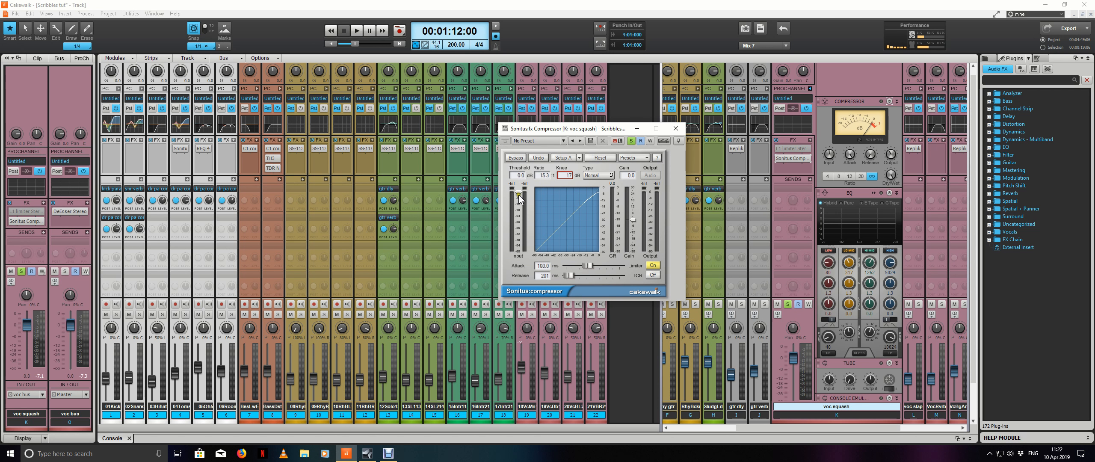
{"action": "left_click_drag", "start_coordinate": [590, 265], "coordinate": [573, 268]}
{"action": "scroll", "coordinate": [565, 274], "scroll_direction": "up", "scroll_amount": 6}
{"action": "scroll", "coordinate": [570, 267], "scroll_direction": "down", "scroll_amount": 10}
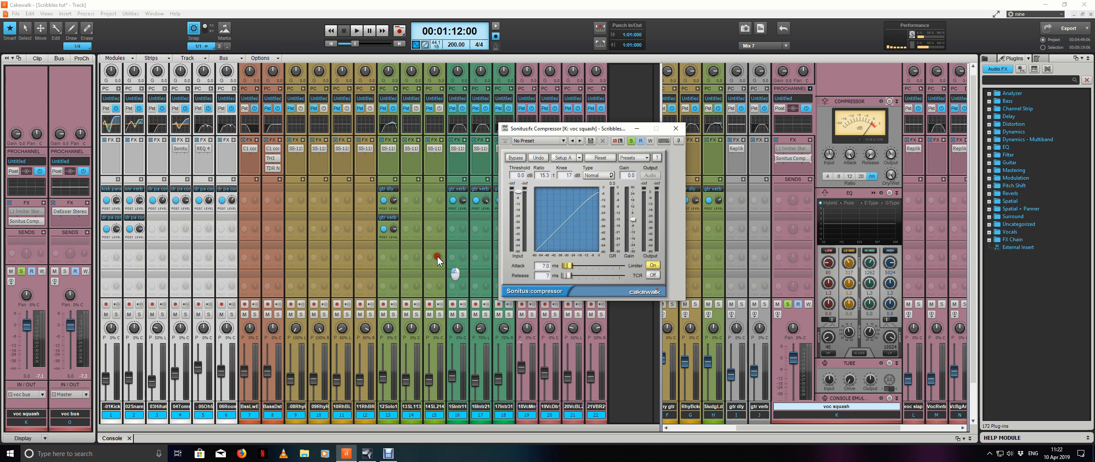
{"action": "scroll", "coordinate": [433, 258], "scroll_direction": "down", "scroll_amount": 3}
{"action": "left_click_drag", "start_coordinate": [515, 195], "coordinate": [520, 223]}
Step: During playback, set the compressor to a hard knee, Inf ratio, 0.0 ms attack, 1 ms release and about -35.1 dB threshold
{"action": "key", "text": "space"}
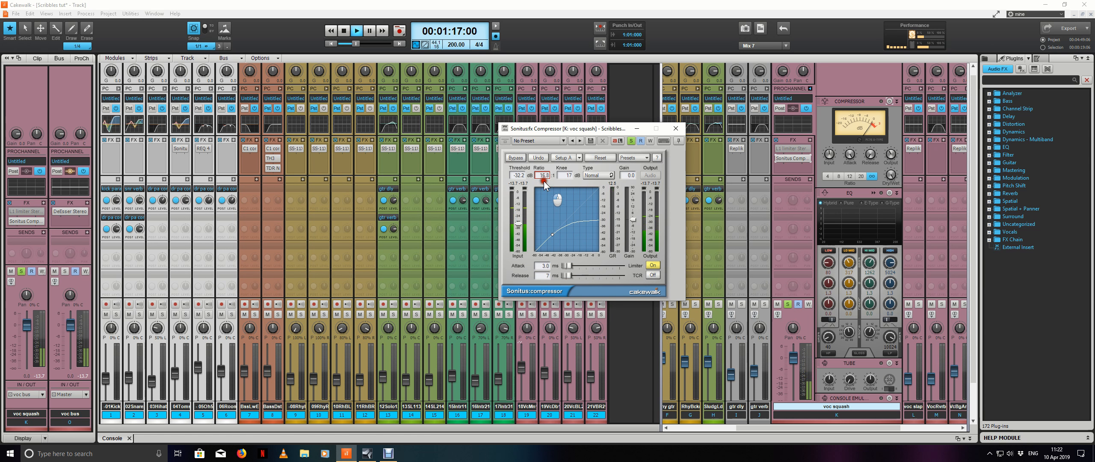
{"action": "left_click_drag", "start_coordinate": [544, 182], "coordinate": [517, 236]}
{"action": "left_click_drag", "start_coordinate": [566, 265], "coordinate": [532, 275]}
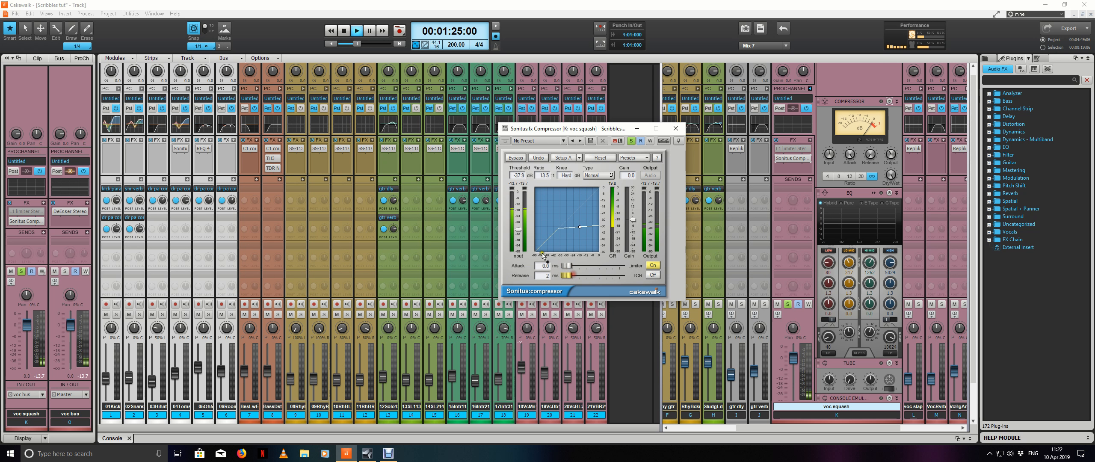
{"action": "left_click_drag", "start_coordinate": [519, 231], "coordinate": [519, 229]}
{"action": "left_click_drag", "start_coordinate": [543, 175], "coordinate": [517, 224]}
{"action": "key", "text": "space"}
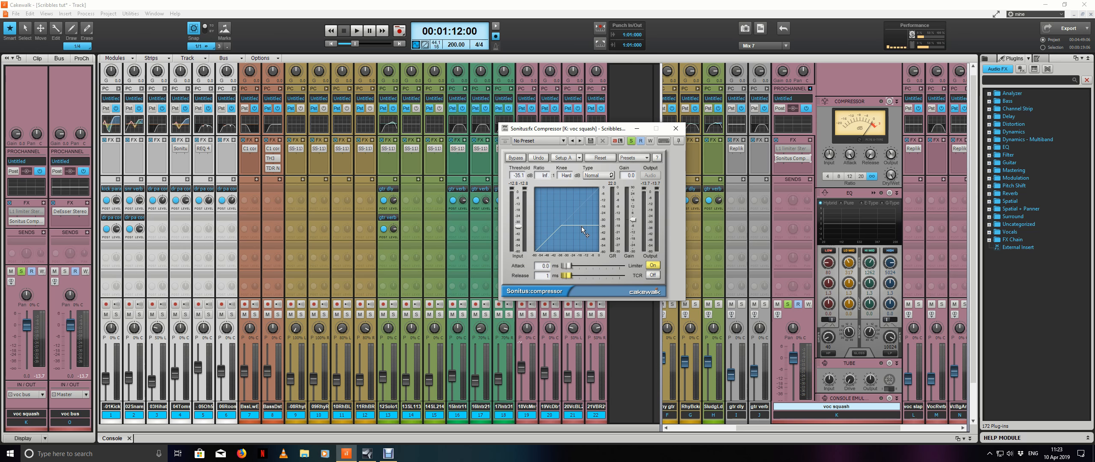
Step: Raise the Sonitus Compressor's threshold to about -33 dB while the loop plays, and stop playback
{"action": "key", "text": "space"}
{"action": "left_click_drag", "start_coordinate": [520, 227], "coordinate": [519, 217]}
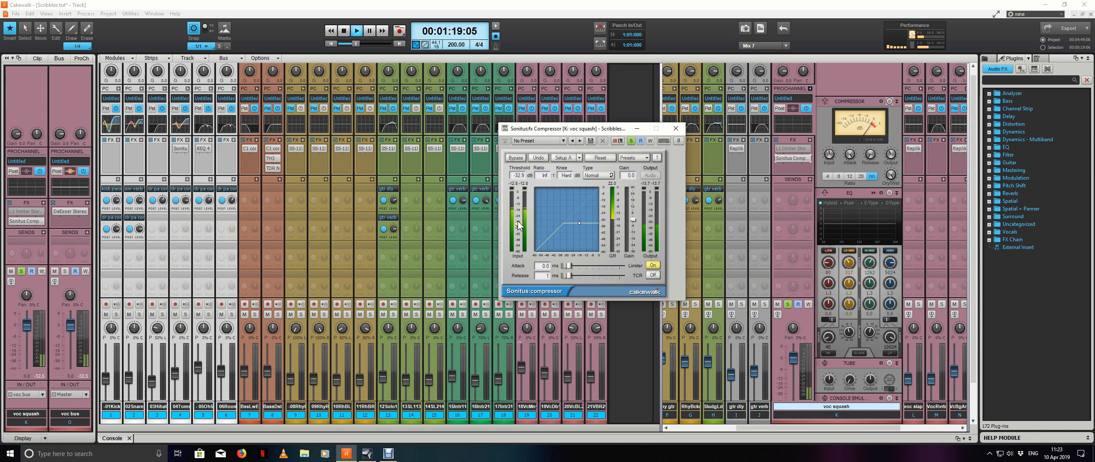
{"action": "key", "text": "space"}
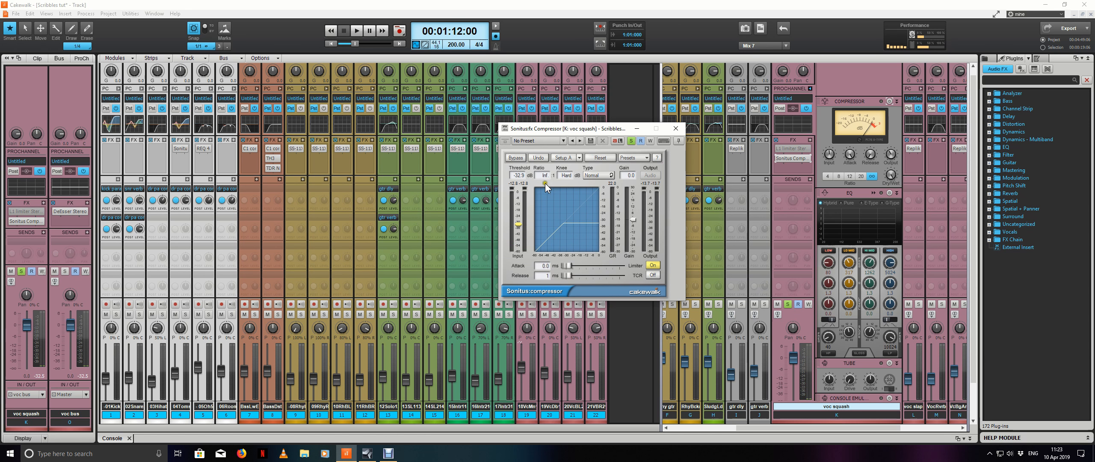
Step: Try a lower ratio during playback, return it to Inf, and set the attack to 2.1 ms and release to 2 ms
{"action": "key", "text": "space"}
{"action": "left_click_drag", "start_coordinate": [545, 175], "coordinate": [538, 78]}
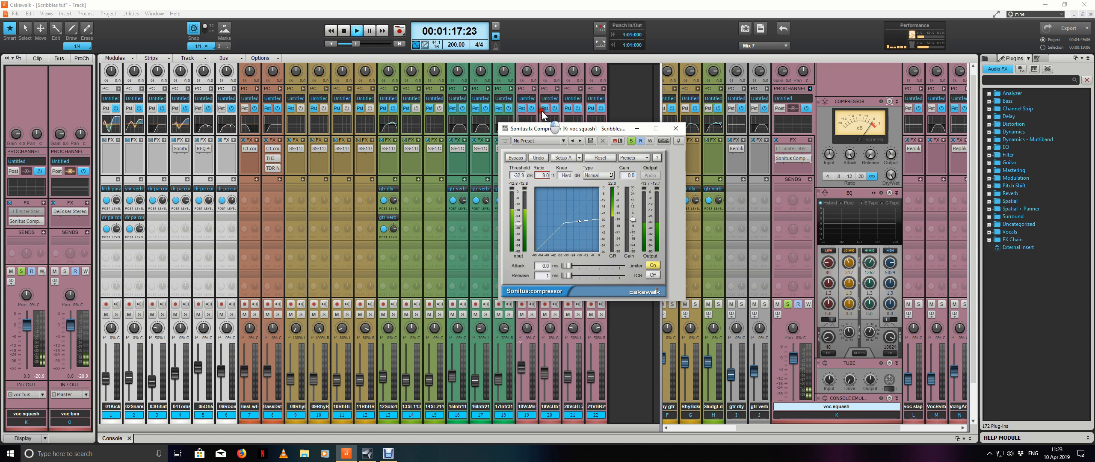
{"action": "left_click_drag", "start_coordinate": [542, 111], "coordinate": [569, 278]}
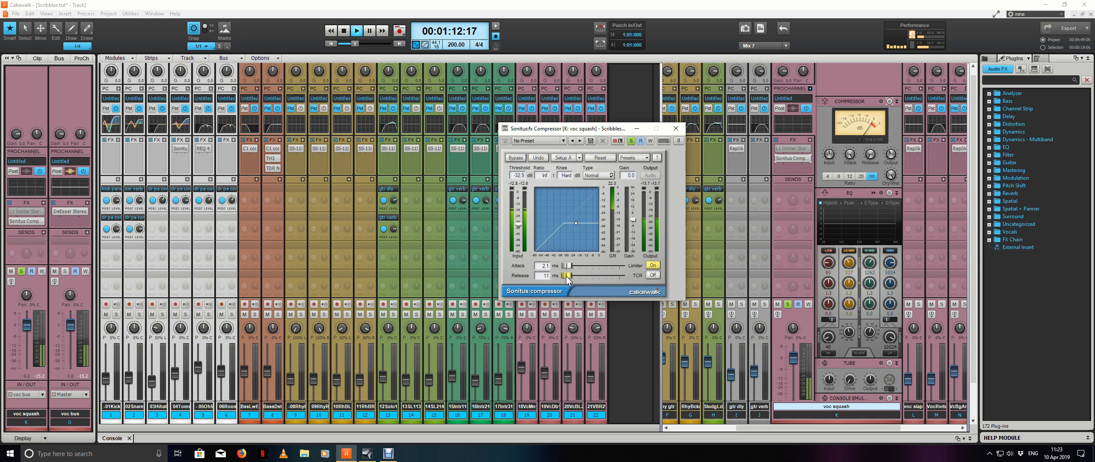
{"action": "left_click", "coordinate": [550, 279]}
{"action": "key", "text": "space"}
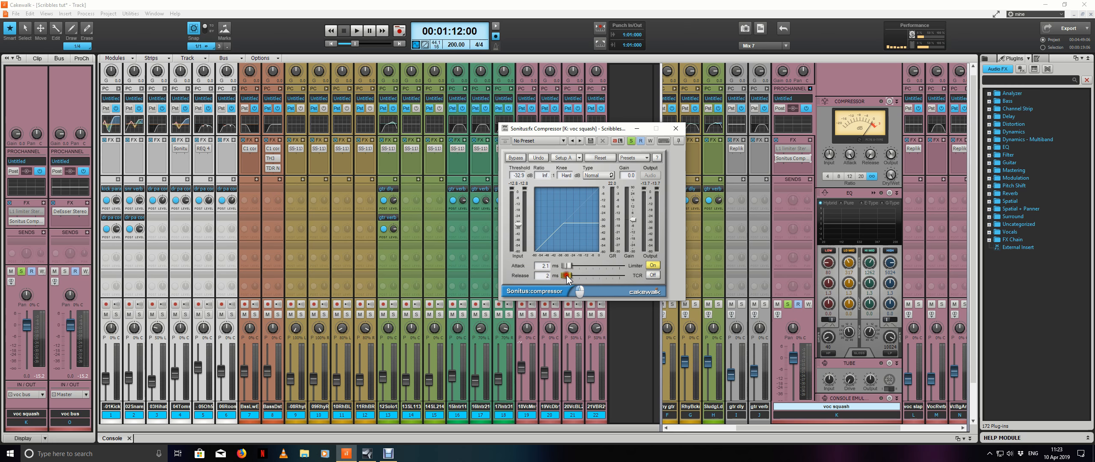
Step: Lengthen the Sonitus Compressor's release to about 8 ms while the loop plays, and stop playback
{"action": "left_click", "coordinate": [566, 276]}
{"action": "key", "text": "space"}
{"action": "left_click_drag", "start_coordinate": [566, 276], "coordinate": [568, 276]}
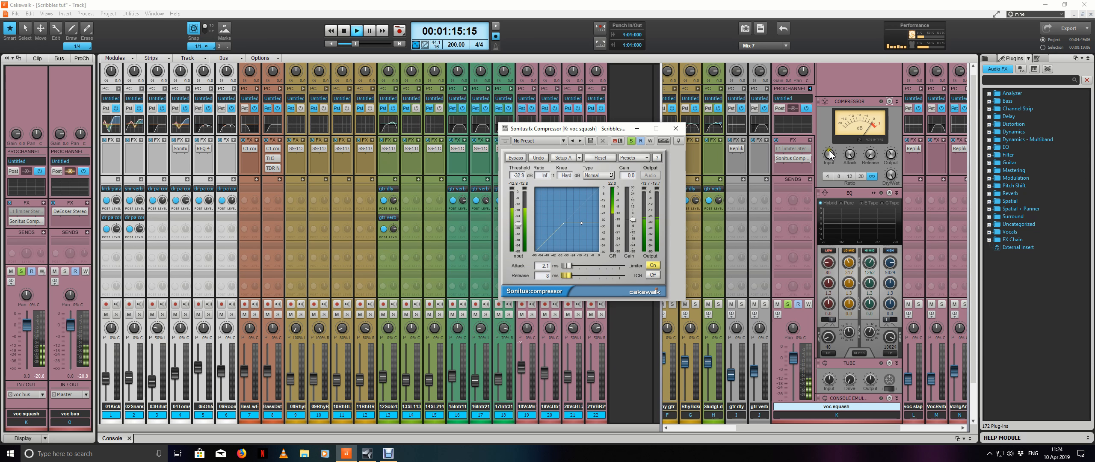
{"action": "key", "text": "space"}
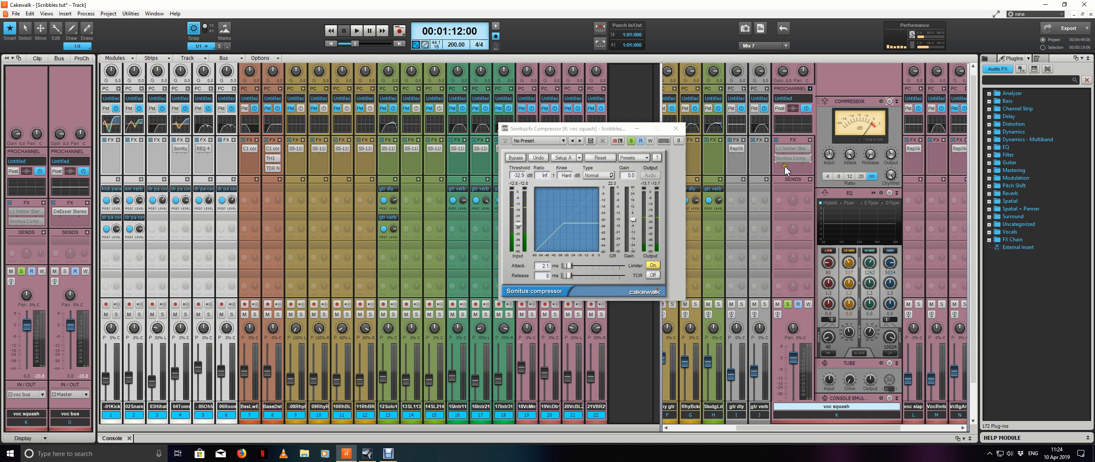
Step: Audition the voc squash bus with its ProChannel compressor enabled in place of the Sonitus Compressor, and disable it again
{"action": "left_click", "coordinate": [890, 101]}
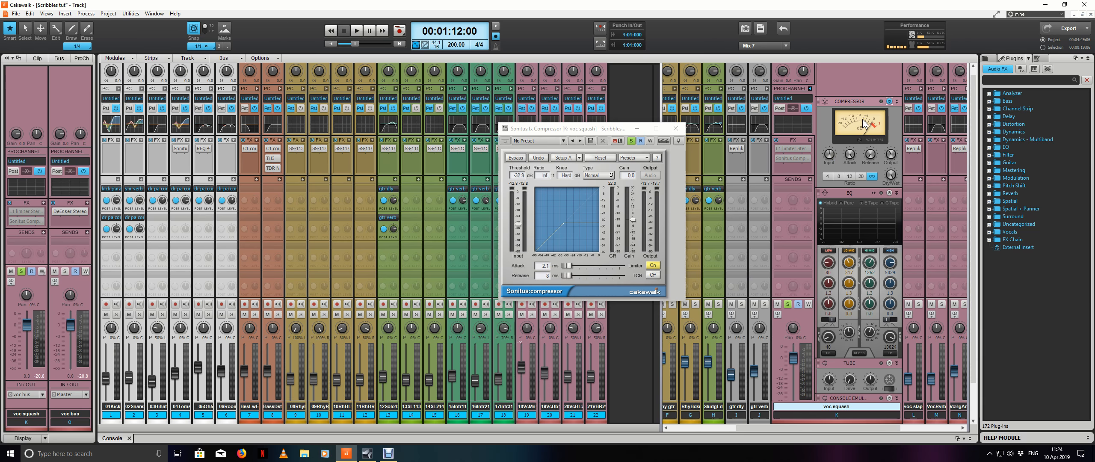
{"action": "key", "text": "space"}
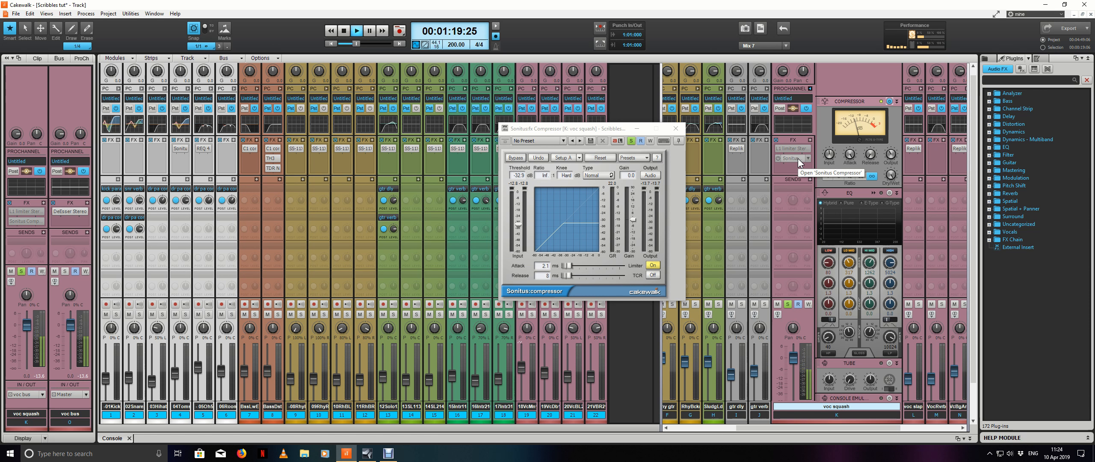
{"action": "mouse_move", "coordinate": [869, 160]}
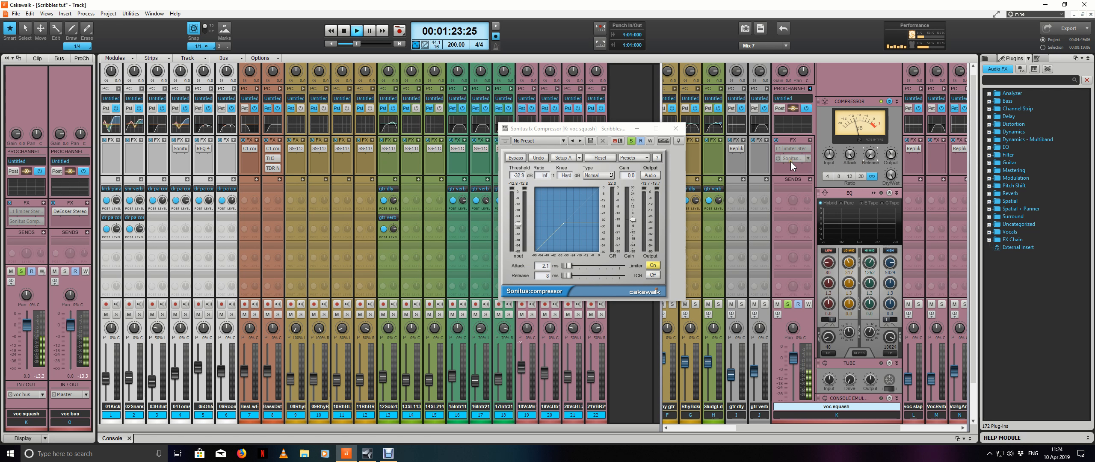
{"action": "key", "text": "space"}
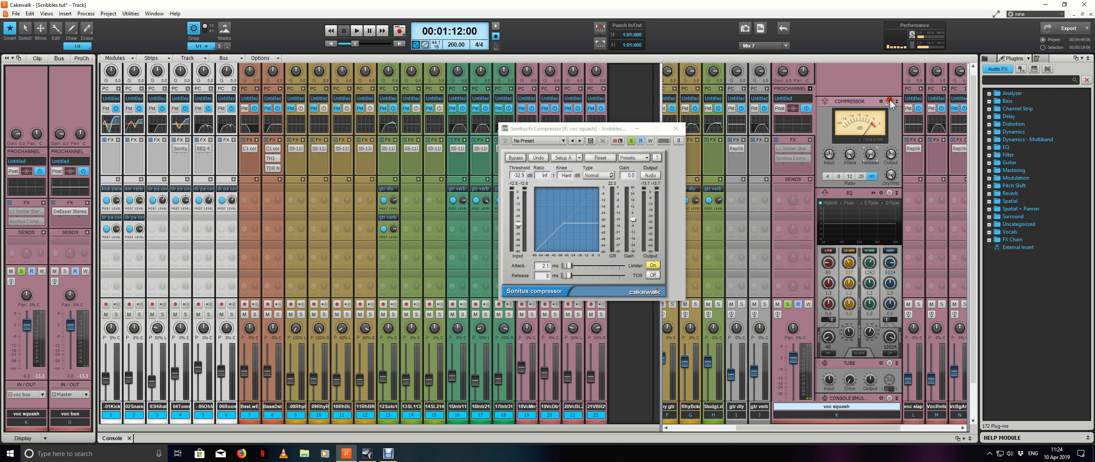
Step: Delete the Sonitus Compressor from the voc squash bus and audition the soloed bus with only the L1 limiter active
{"action": "right_click", "coordinate": [791, 159]}
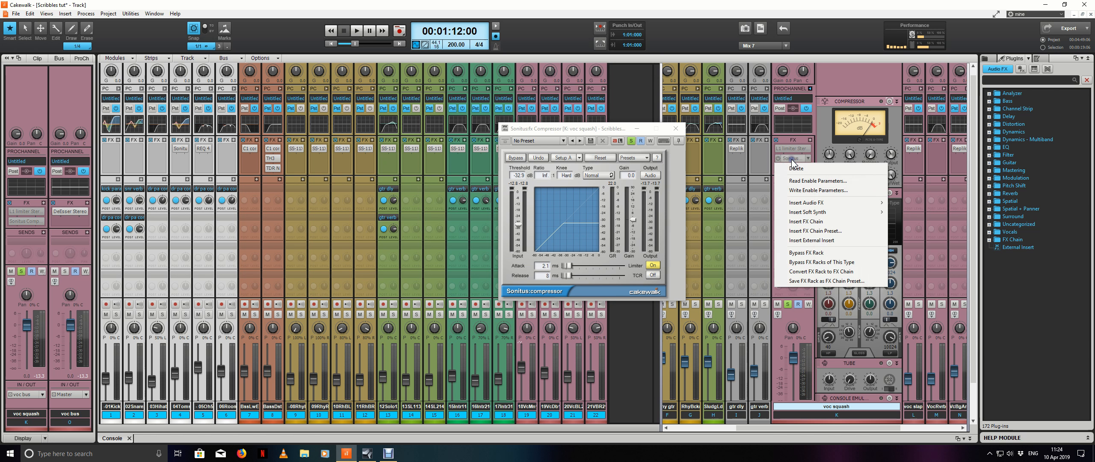
{"action": "left_click", "coordinate": [794, 168]}
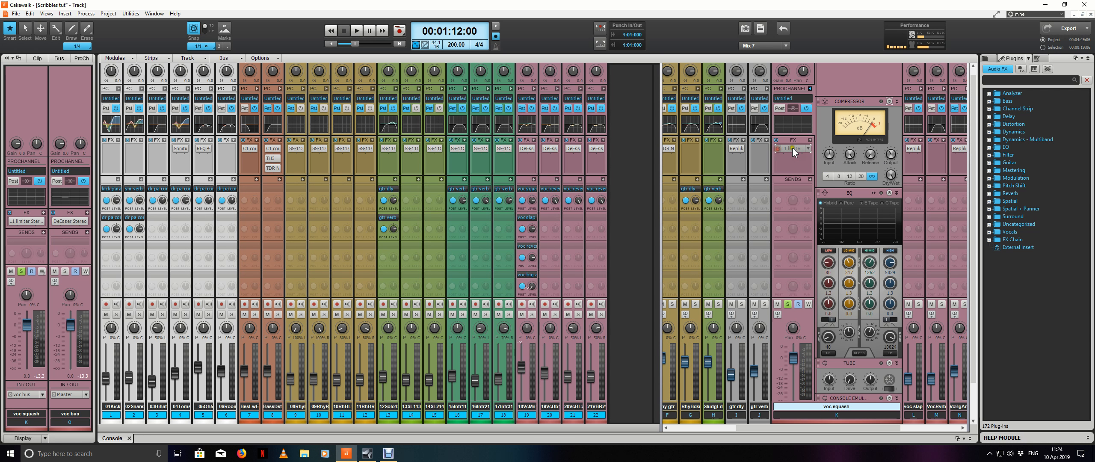
{"action": "key", "text": "space"}
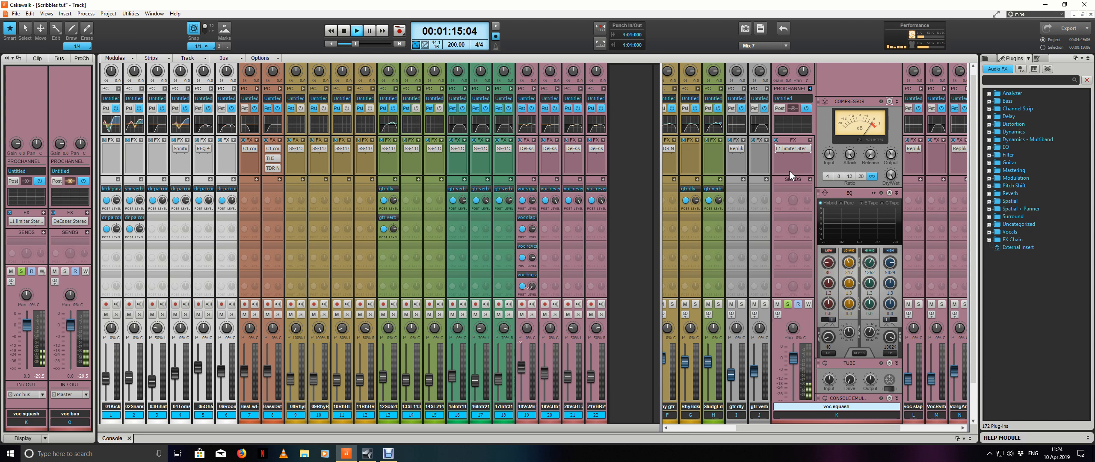
{"action": "key", "text": "space"}
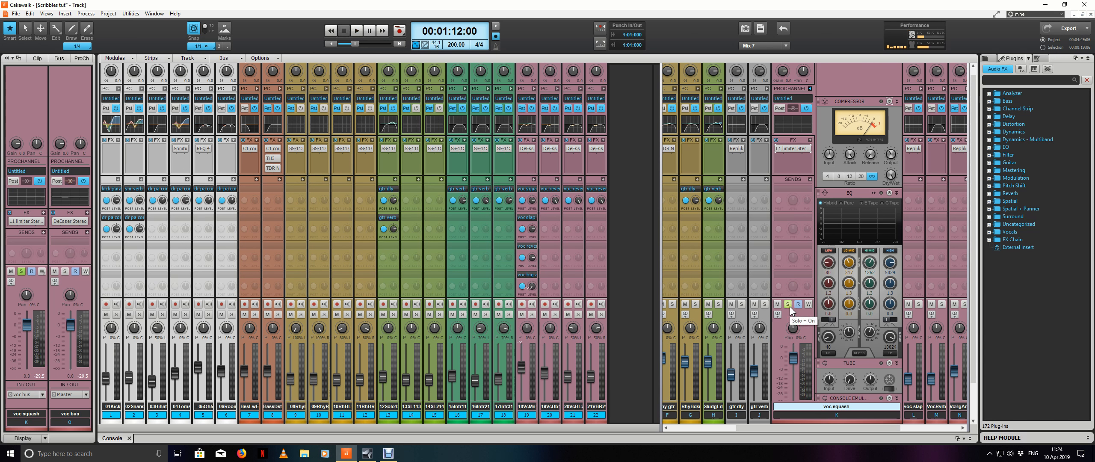
Step: Pull the unsoloed voc squash fader fully down, and blend it in gradually during full-mix playback up to 0.0 dB
{"action": "left_click_drag", "start_coordinate": [792, 356], "coordinate": [790, 395]}
{"action": "key", "text": "space"}
{"action": "scroll", "coordinate": [790, 395], "scroll_direction": "down", "scroll_amount": 2}
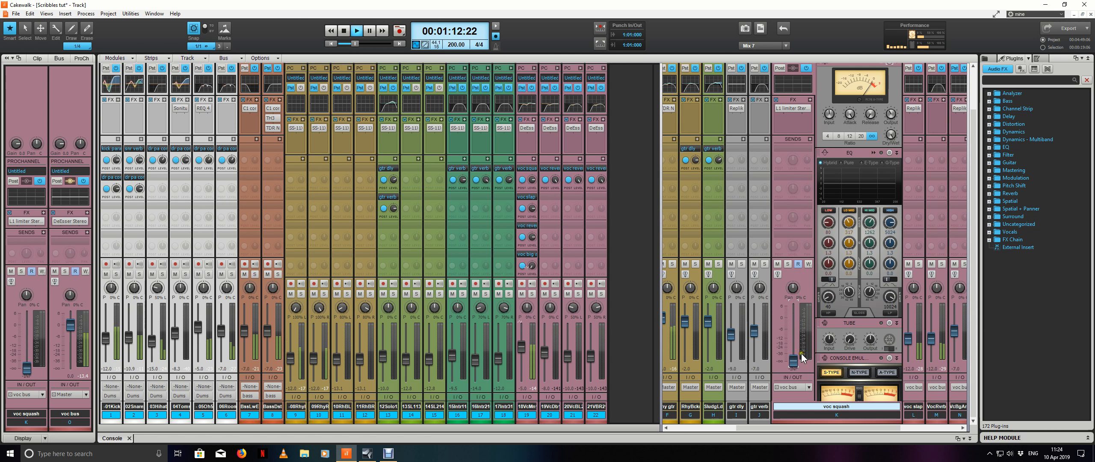
{"action": "scroll", "coordinate": [790, 363], "scroll_direction": "up", "scroll_amount": 5}
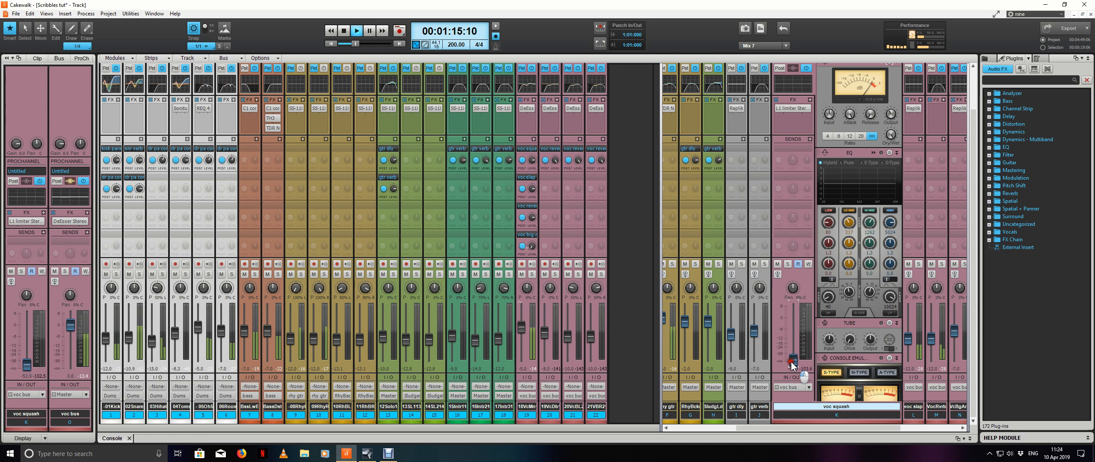
{"action": "scroll", "coordinate": [790, 362], "scroll_direction": "up", "scroll_amount": 15}
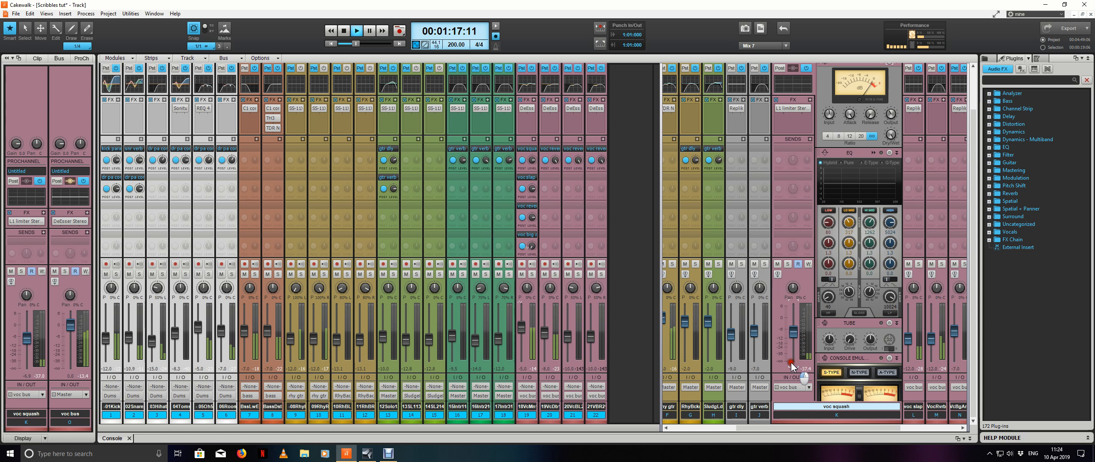
{"action": "scroll", "coordinate": [791, 363], "scroll_direction": "up", "scroll_amount": 3}
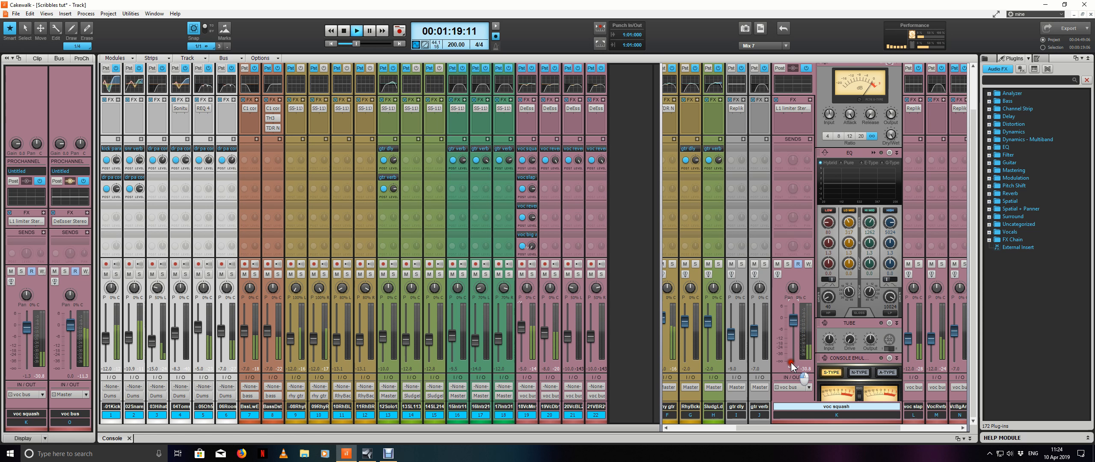
{"action": "right_click", "coordinate": [797, 343]}
{"action": "left_click", "coordinate": [784, 316]}
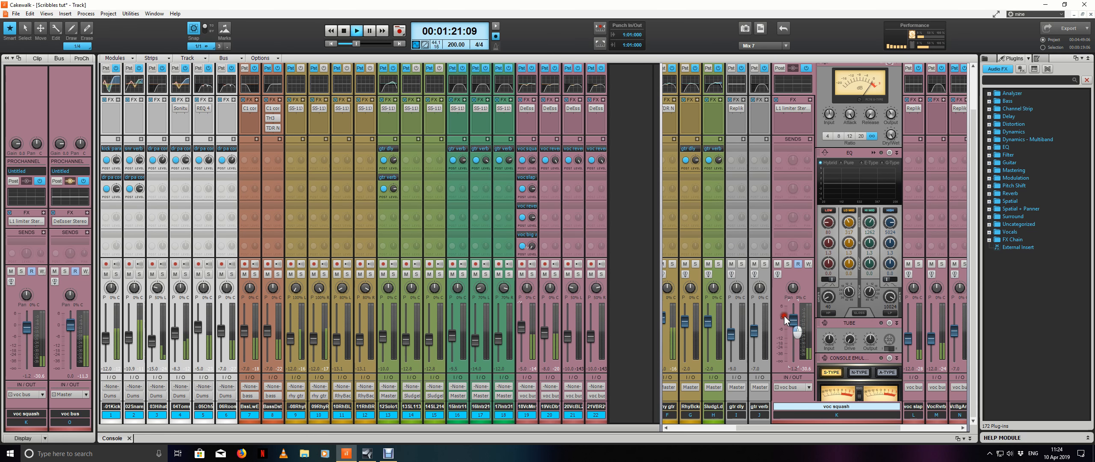
{"action": "double_click", "coordinate": [793, 322]}
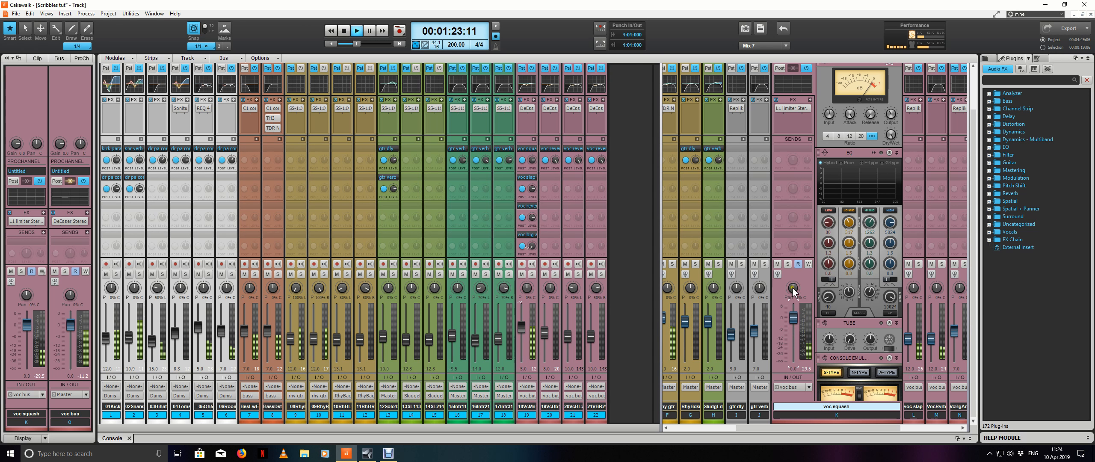
Step: Mute and unmute the voc squash bus to compare the mix, and collapse its channel strip to narrow width
{"action": "left_click", "coordinate": [778, 264]}
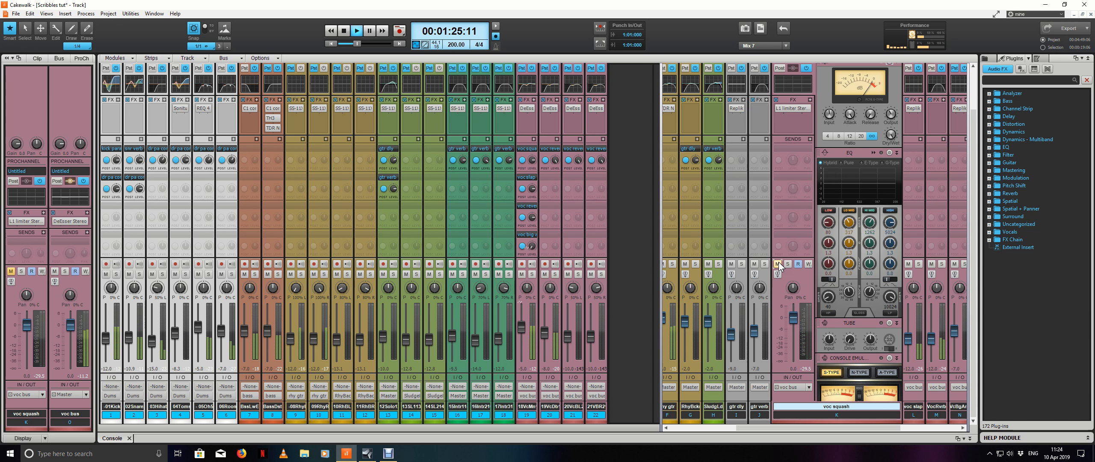
{"action": "left_click", "coordinate": [778, 264]}
{"action": "key", "text": "p"}
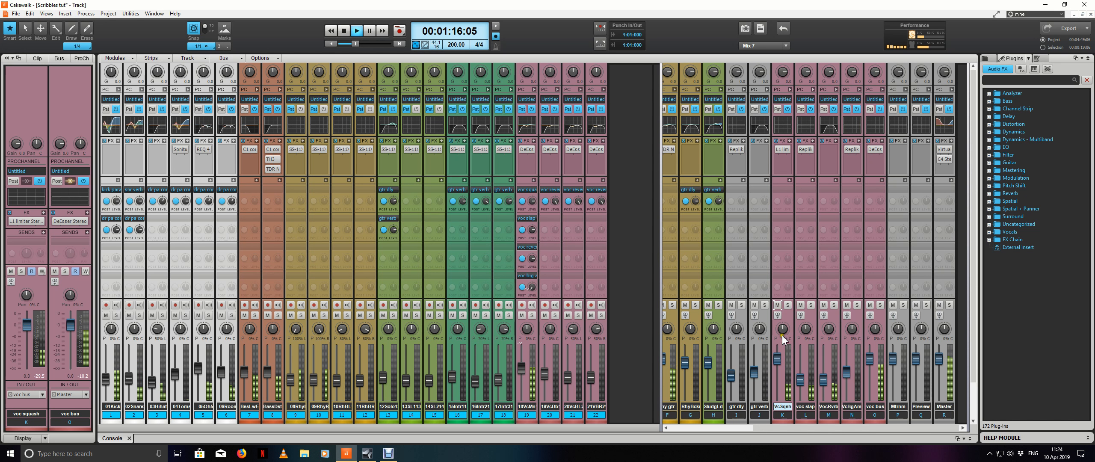
Step: Compare the playing full mix with the voc squash bus muted and unmuted, and stop playback
{"action": "mouse_move", "coordinate": [779, 373]}
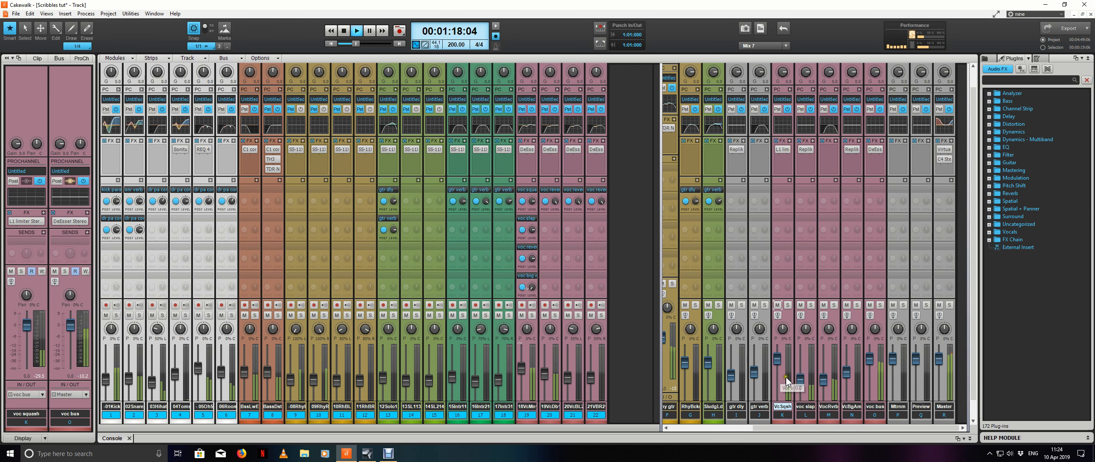
{"action": "scroll", "coordinate": [785, 376], "scroll_direction": "down", "scroll_amount": 2}
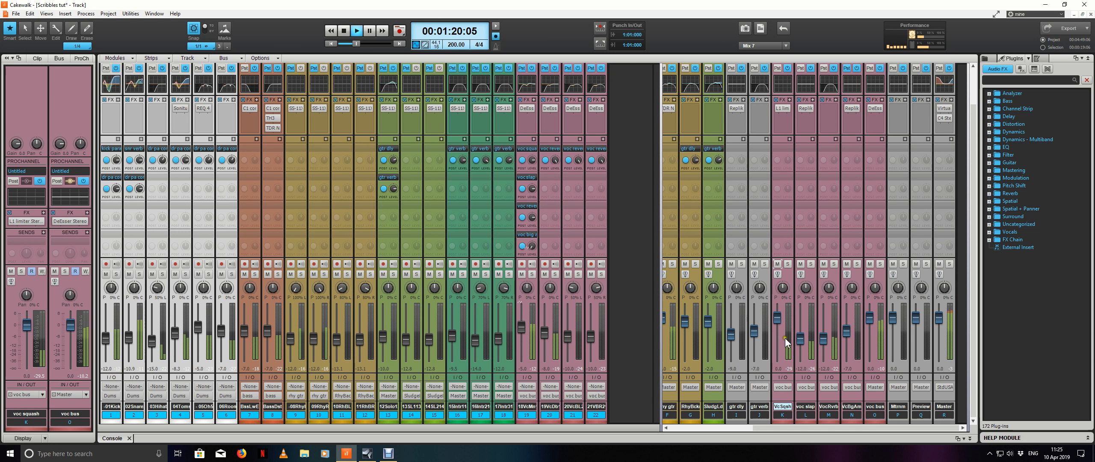
{"action": "left_click", "coordinate": [778, 264]}
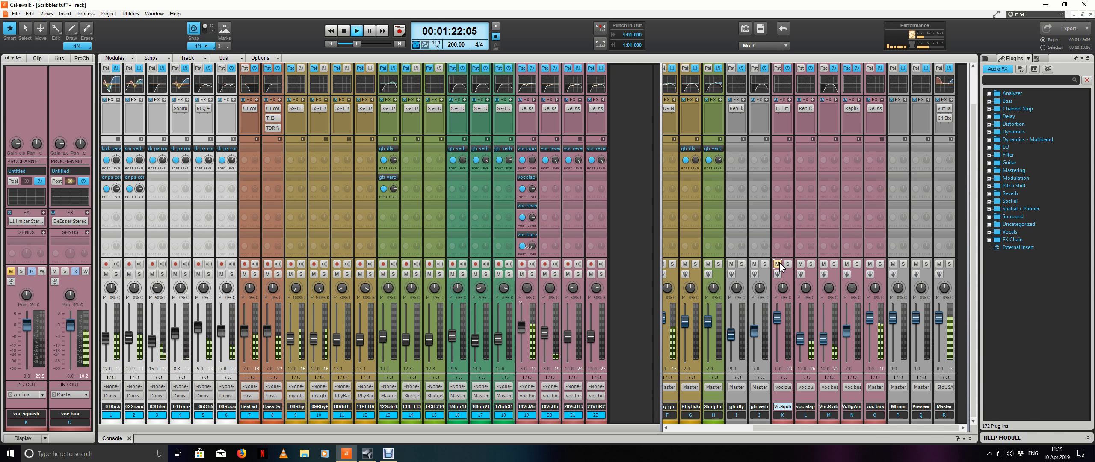
{"action": "left_click", "coordinate": [778, 264]}
{"action": "scroll", "coordinate": [777, 319], "scroll_direction": "down", "scroll_amount": 1}
{"action": "scroll", "coordinate": [777, 319], "scroll_direction": "down", "scroll_amount": 2}
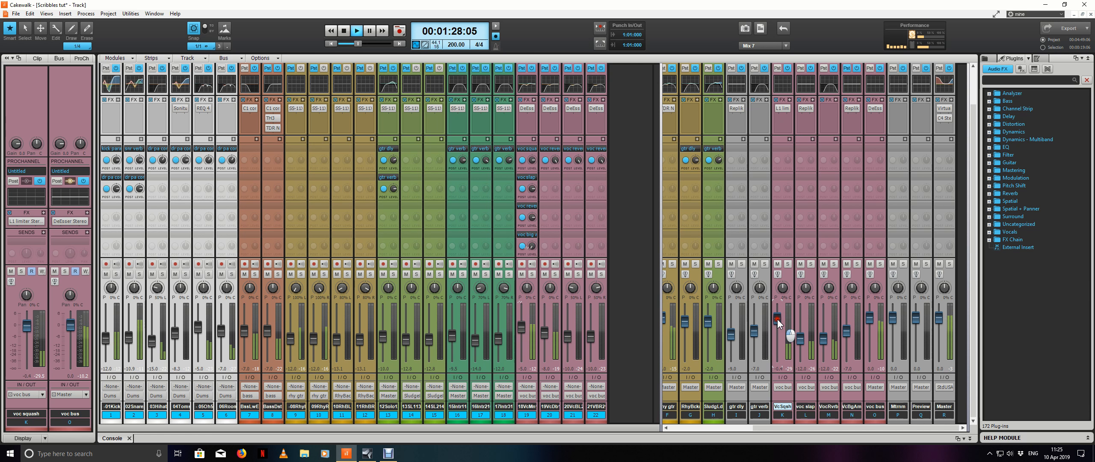
{"action": "key", "text": "space"}
{"action": "scroll", "coordinate": [774, 317], "scroll_direction": "up", "scroll_amount": 2}
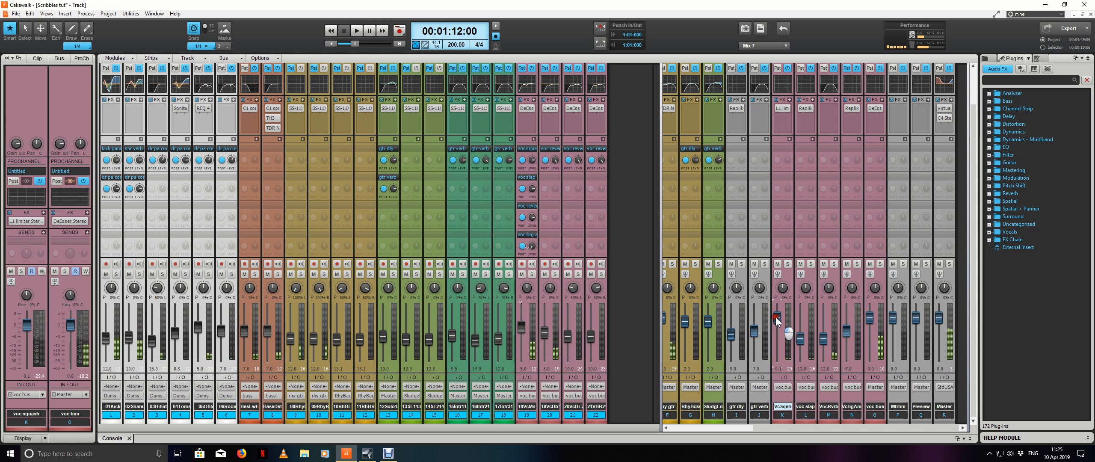
{"action": "scroll", "coordinate": [775, 316], "scroll_direction": "down", "scroll_amount": 1}
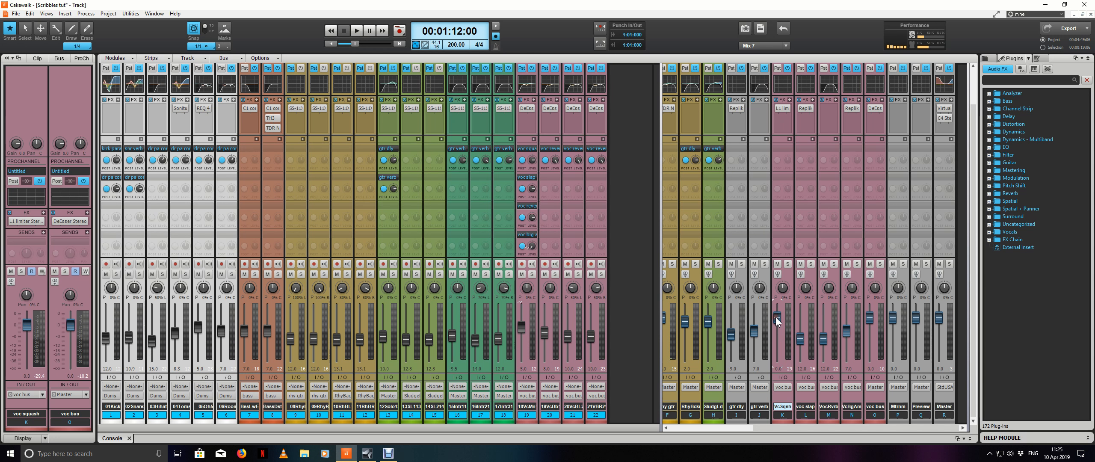
Step: Route the voc squash bus's output to a new stereo bus and bring the new bus into view
{"action": "left_click", "coordinate": [532, 273]}
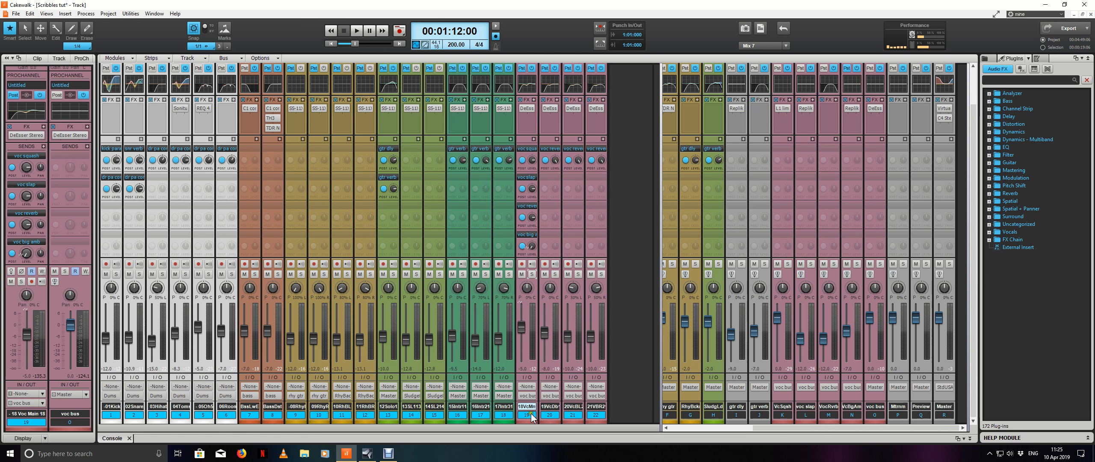
{"action": "left_click", "coordinate": [781, 415]}
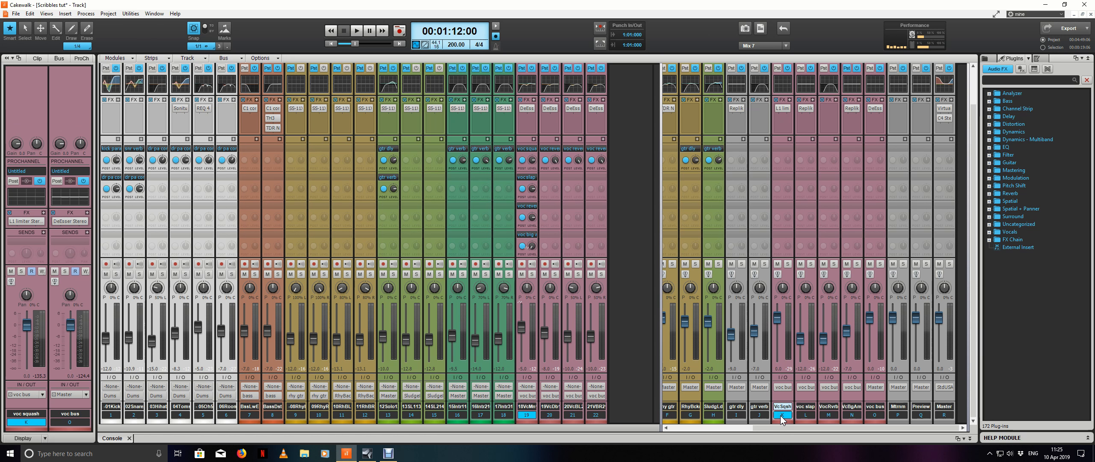
{"action": "left_click", "coordinate": [782, 388]}
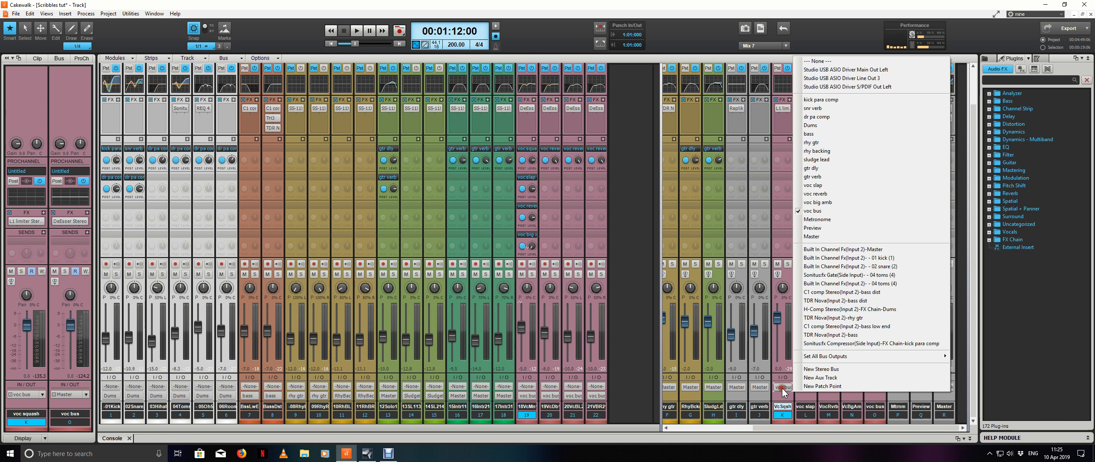
{"action": "left_click", "coordinate": [838, 370]}
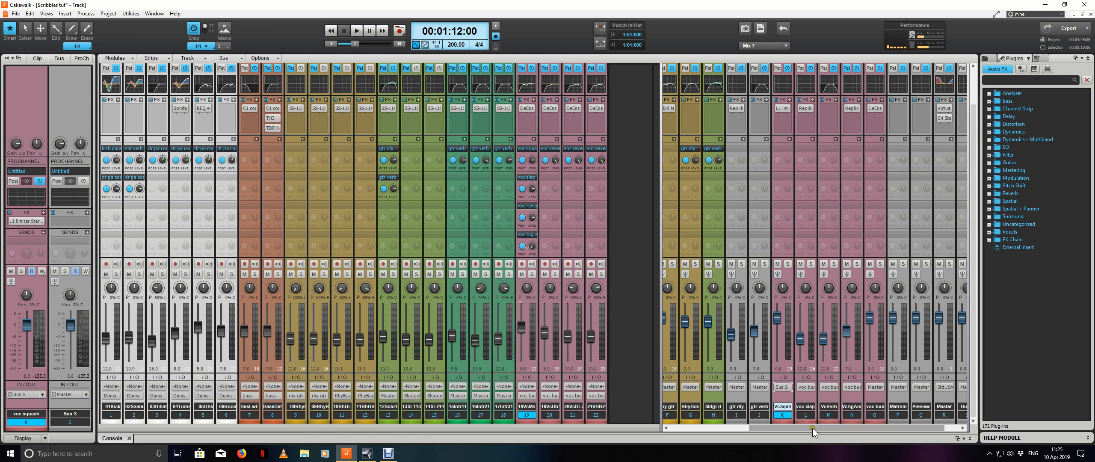
{"action": "left_click_drag", "start_coordinate": [816, 427], "coordinate": [857, 432]}
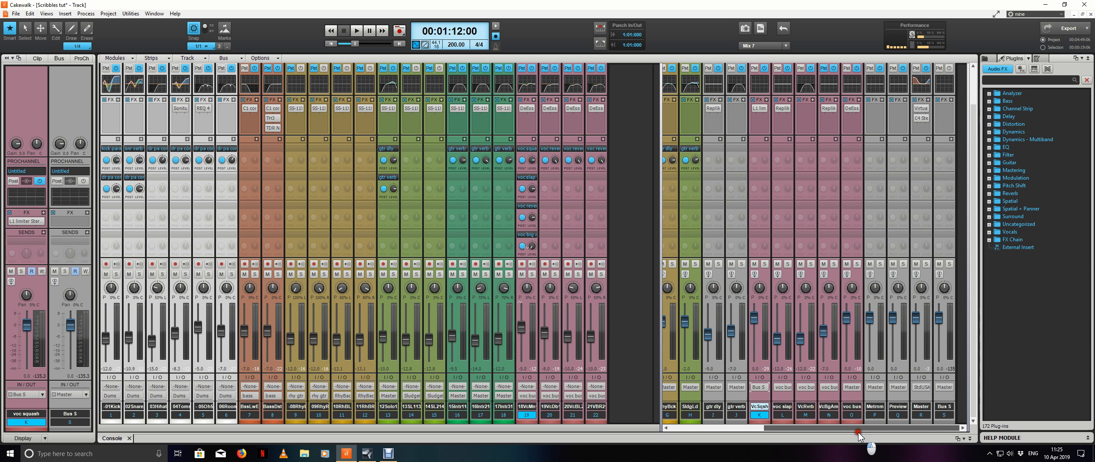
Step: Route the main vocal track's output to the new Bus S and rename that bus voc main
{"action": "left_click", "coordinate": [528, 396]}
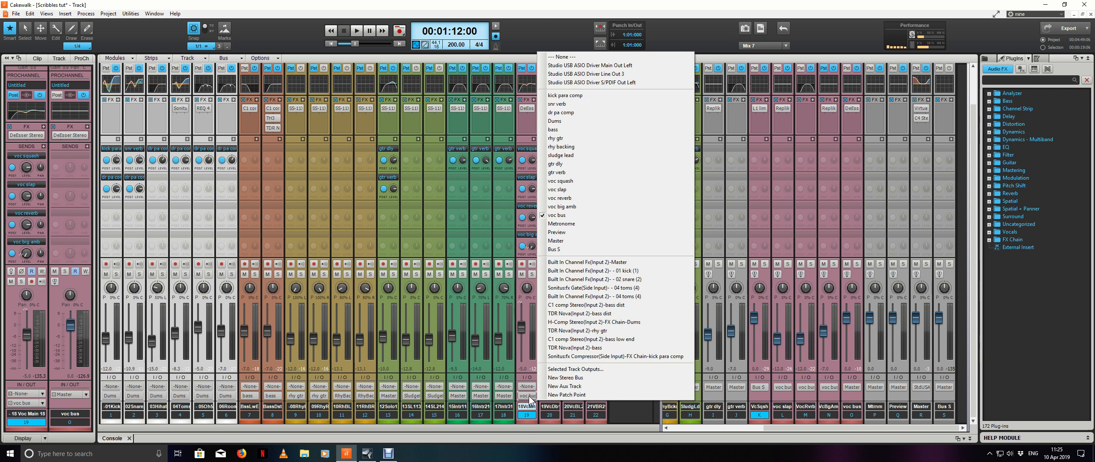
{"action": "left_click", "coordinate": [602, 250]}
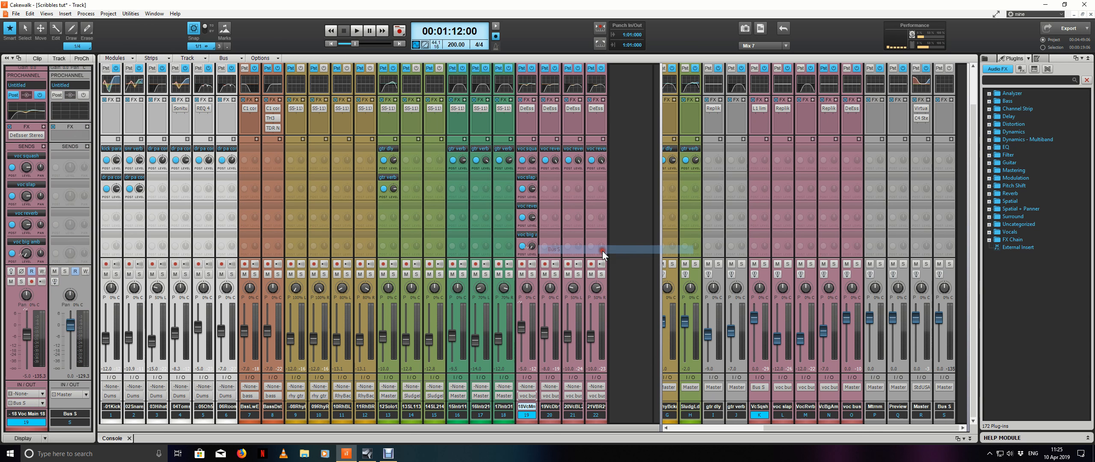
{"action": "double_click", "coordinate": [944, 407]}
{"action": "type", "text": "voc main"}
{"action": "key", "text": "Return"}
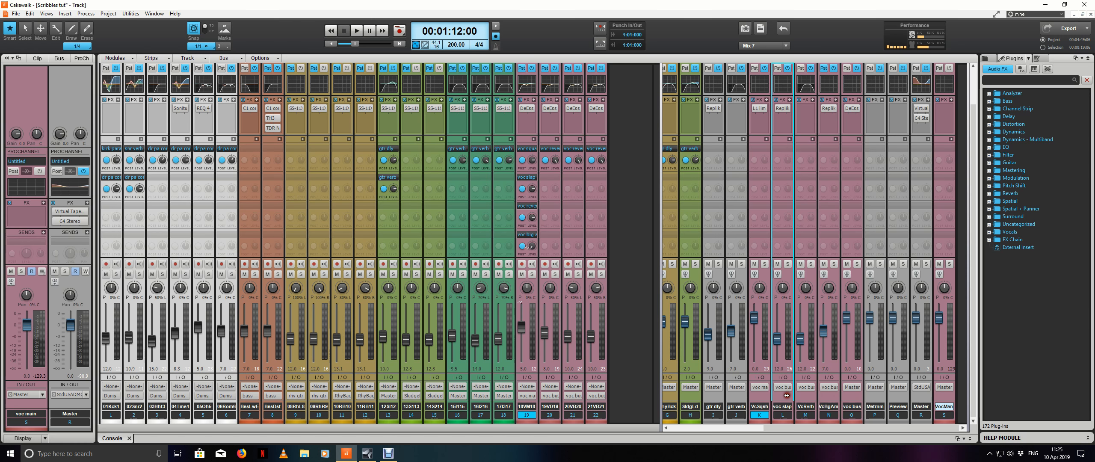
Step: Move the voc main bus beside voc squash and set its output to voc bus
{"action": "left_click_drag", "start_coordinate": [787, 395], "coordinate": [786, 395]}
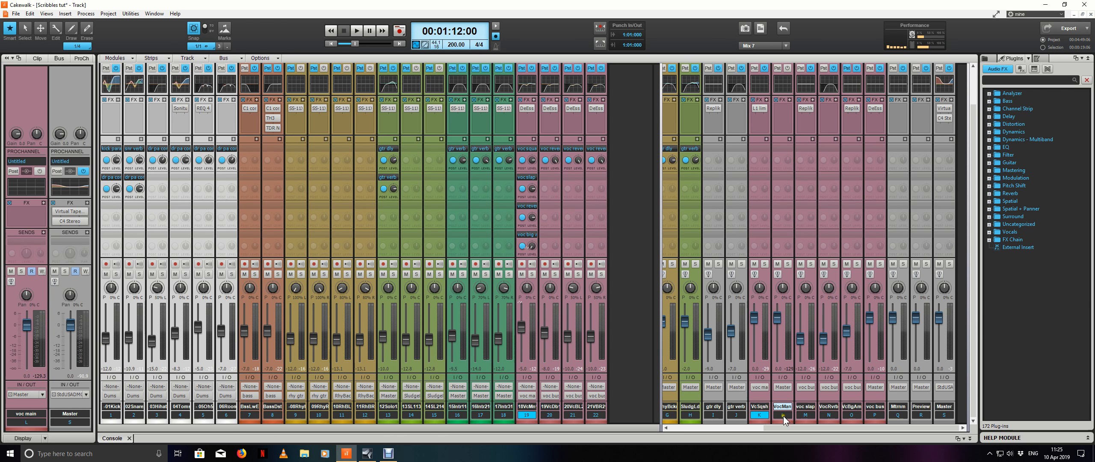
{"action": "left_click", "coordinate": [783, 387]}
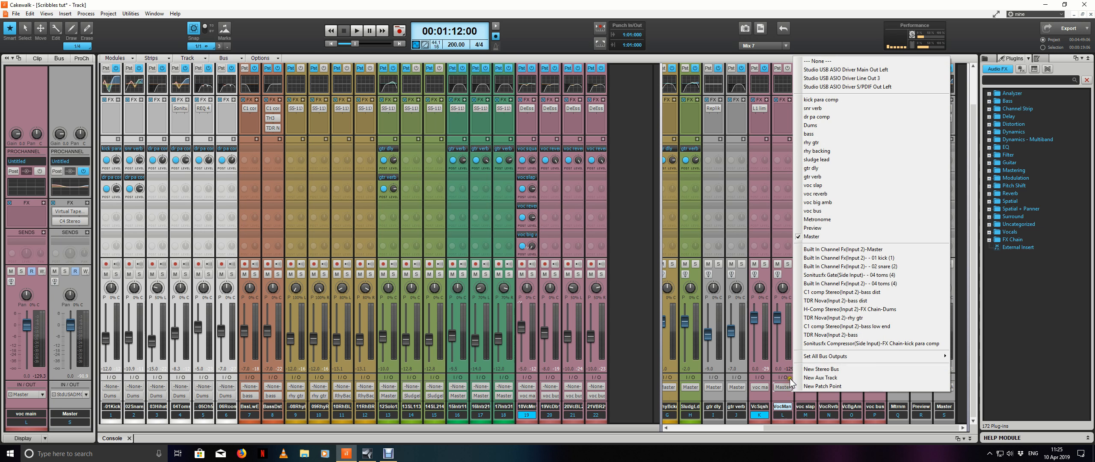
{"action": "left_click", "coordinate": [823, 211]}
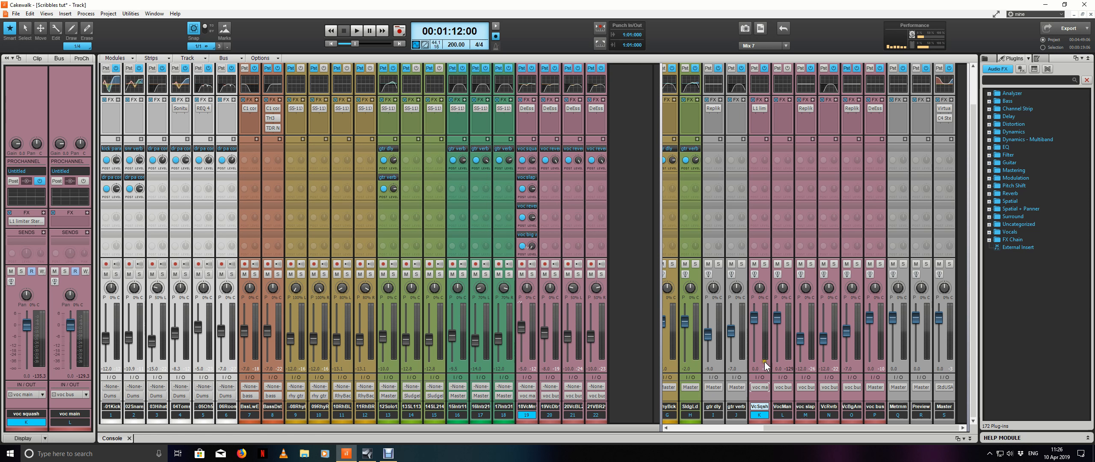
{"action": "left_click", "coordinate": [784, 414]}
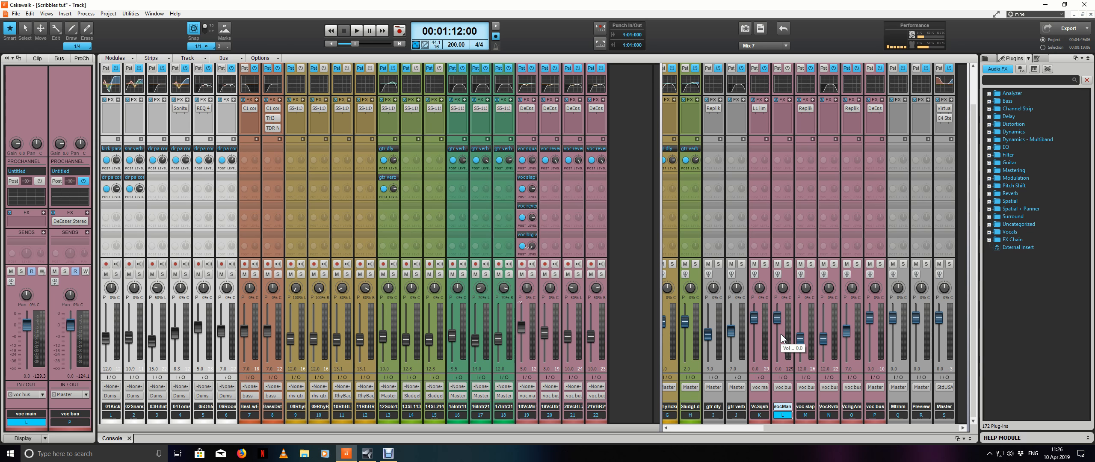
{"action": "left_click", "coordinate": [878, 375]}
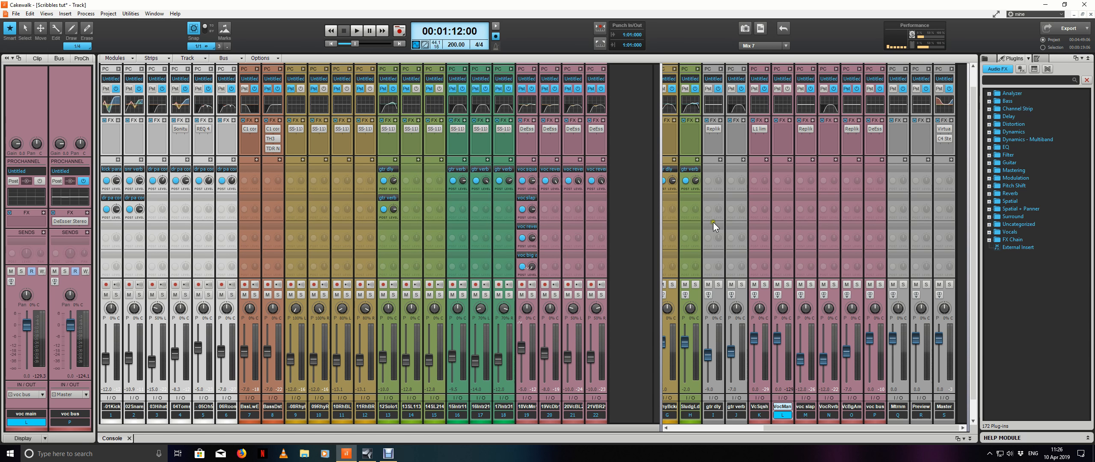
Step: Add a voc slap send to the voc main bus and delete the voc slap send from the main vocal track
{"action": "left_click", "coordinate": [790, 159]}
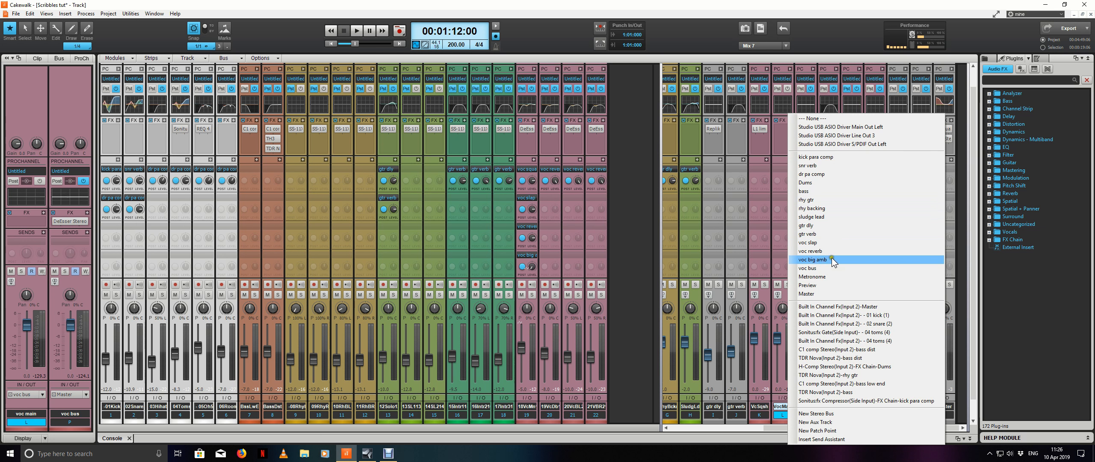
{"action": "left_click", "coordinate": [831, 242]}
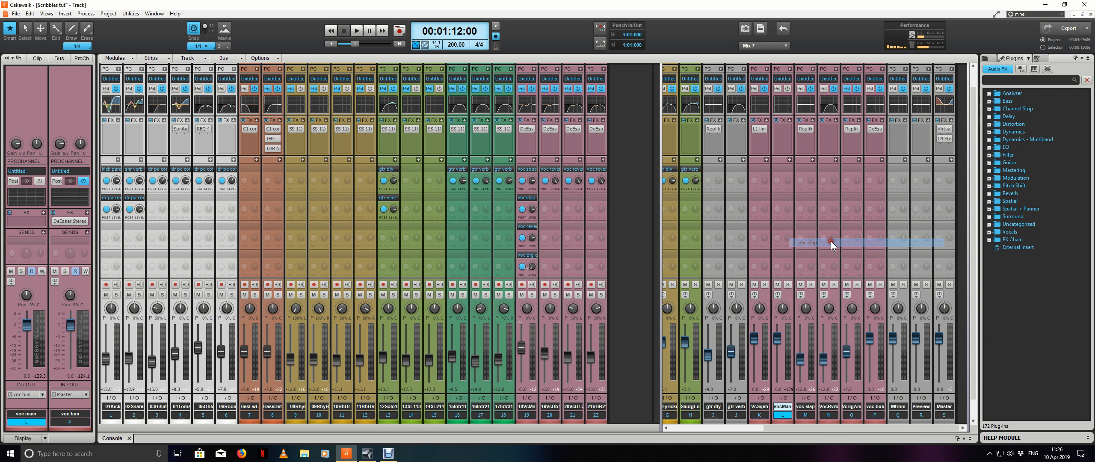
{"action": "left_click", "coordinate": [529, 199]}
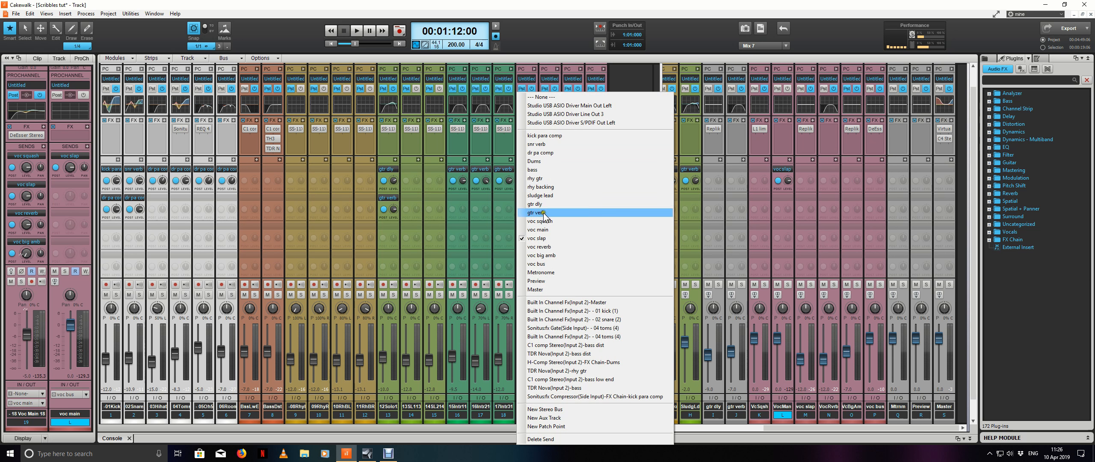
{"action": "left_click", "coordinate": [565, 438]}
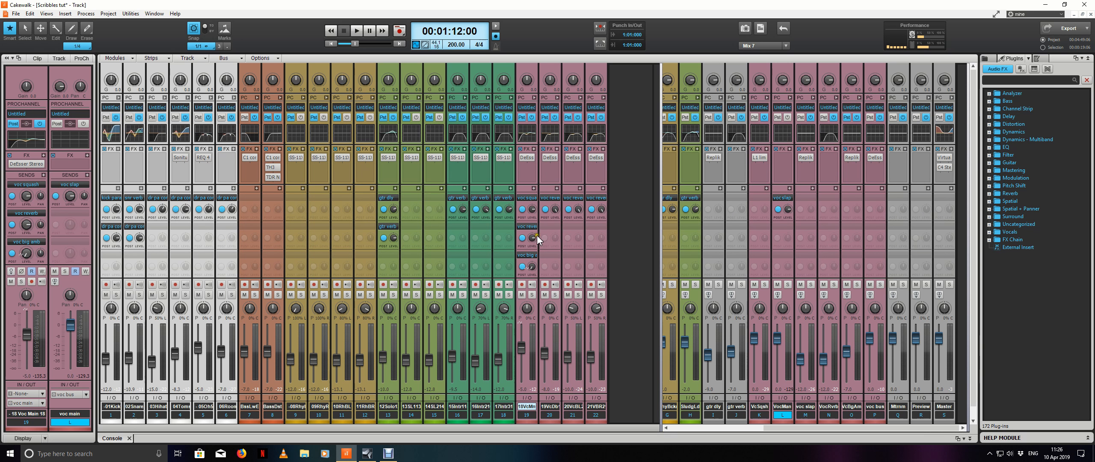
Step: Add a voc reverb send to the voc main bus and delete the main vocal track's voc reverb send
{"action": "left_click", "coordinate": [788, 225]}
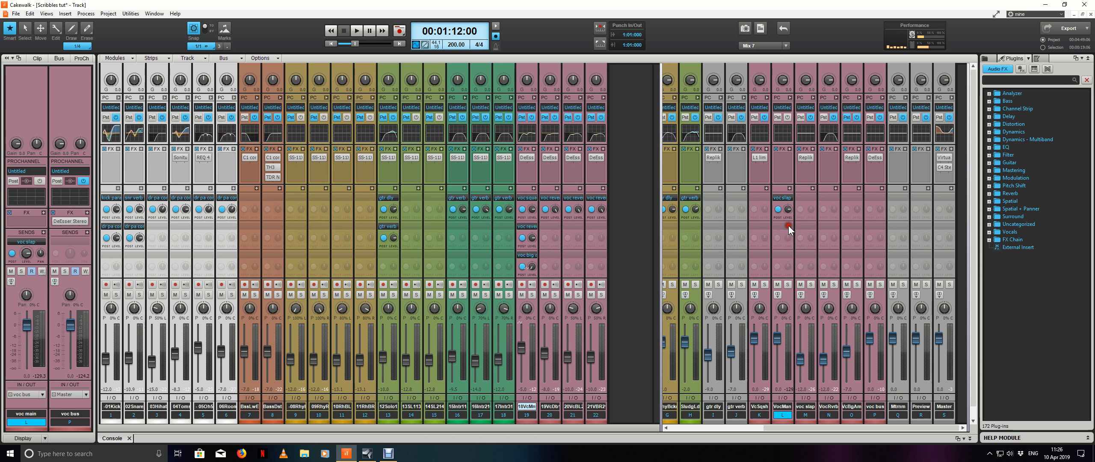
{"action": "left_click", "coordinate": [790, 188]}
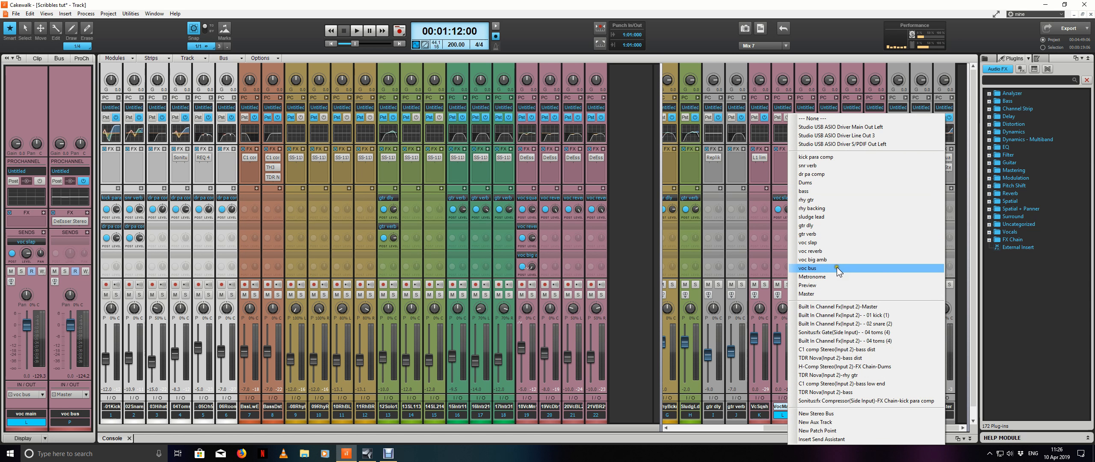
{"action": "left_click", "coordinate": [836, 253]}
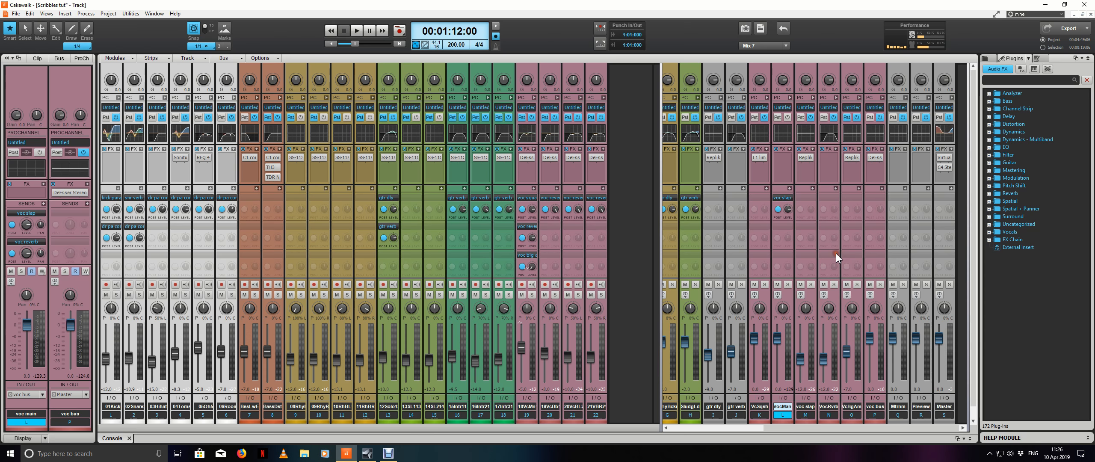
{"action": "left_click", "coordinate": [525, 228]}
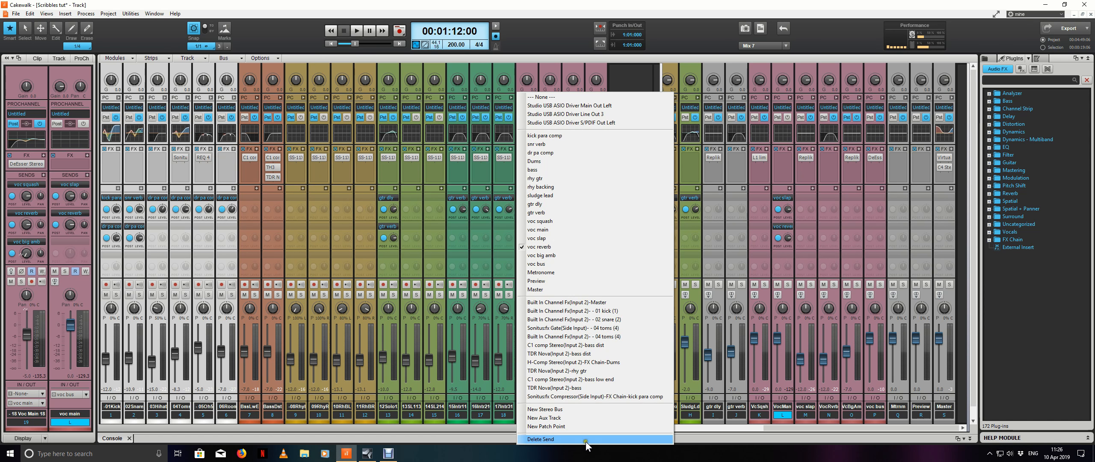
{"action": "left_click", "coordinate": [556, 439]}
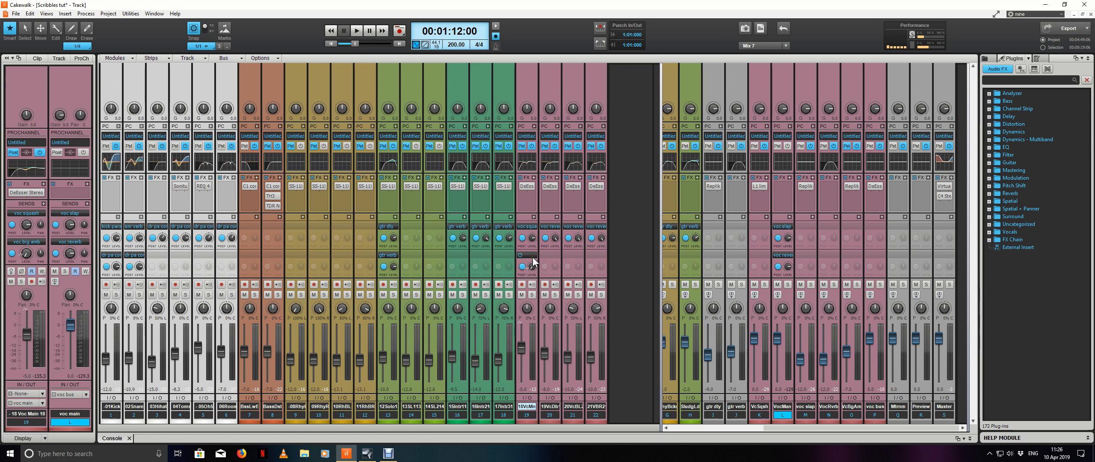
Step: Audition the new vocal routing by soloing voc main and comparing voc bus soloed and unsoloed, ending with it soloed and the vocal double track muted
{"action": "mouse_move", "coordinate": [532, 268]}
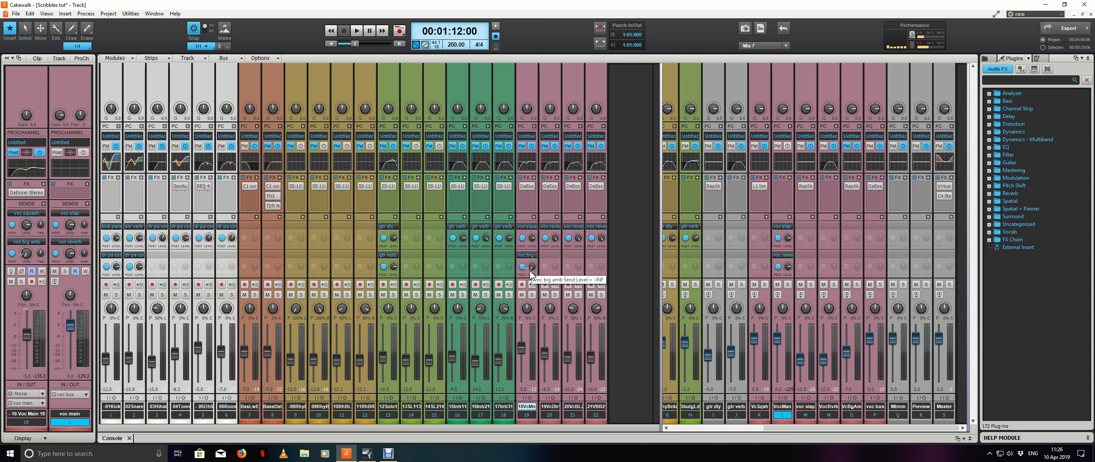
{"action": "left_click", "coordinate": [788, 285]}
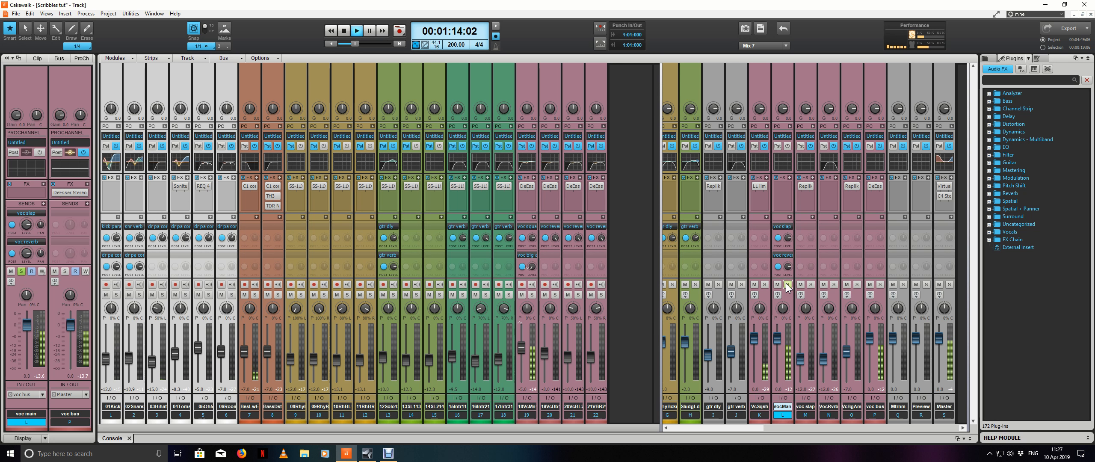
{"action": "left_click", "coordinate": [880, 285]}
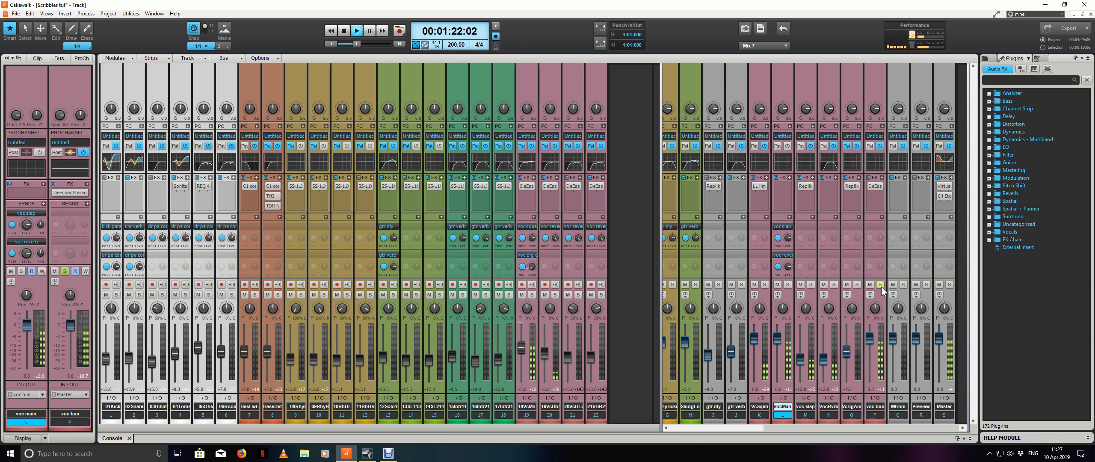
{"action": "left_click", "coordinate": [880, 285]}
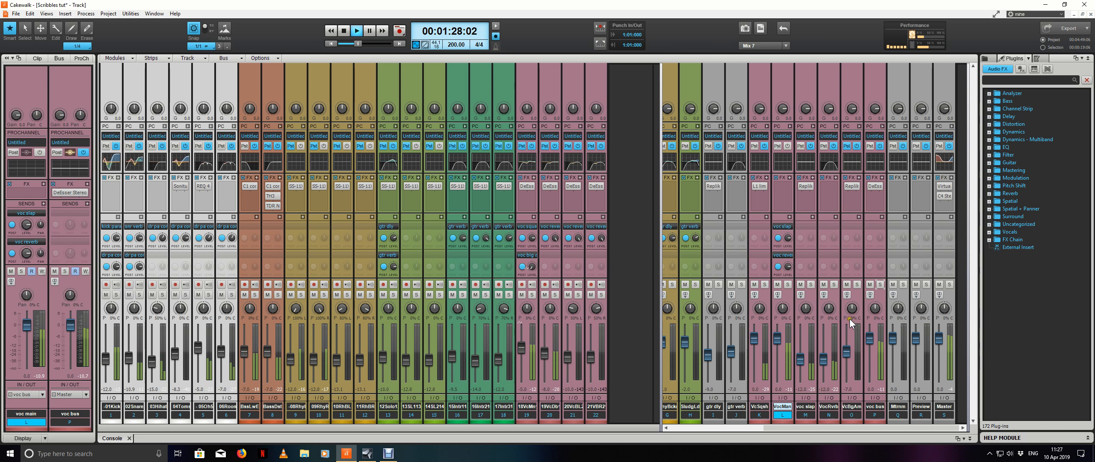
{"action": "left_click", "coordinate": [881, 284]}
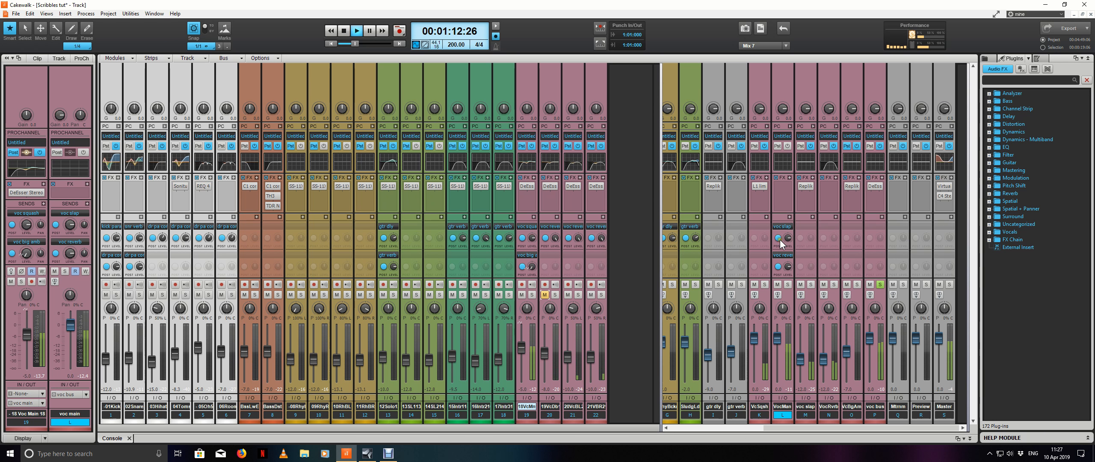
Step: Adjust the voc main bus's send levels, setting its voc slap send to about -2.4
{"action": "left_click", "coordinate": [779, 240]}
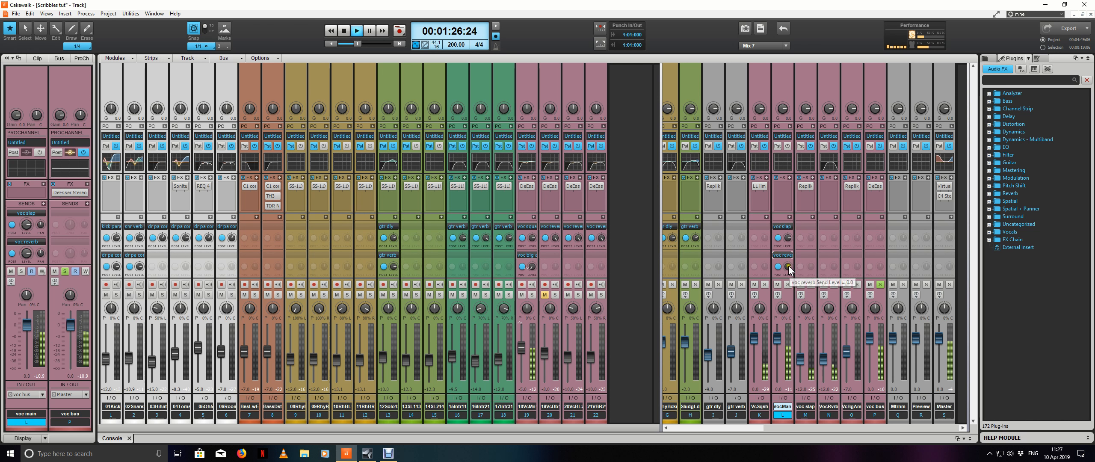
{"action": "key", "text": "space"}
{"action": "left_click_drag", "start_coordinate": [788, 265], "coordinate": [788, 267]}
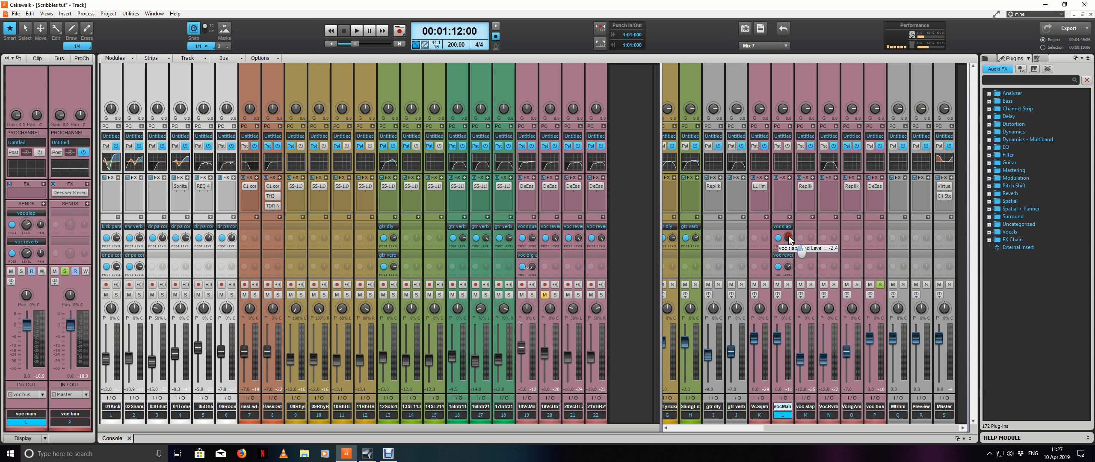
{"action": "key", "text": "space"}
Step: Unsolo voc bus and unmute the vocal double track, lowering the voc main fader to about -1.0
{"action": "left_click", "coordinate": [879, 284]}
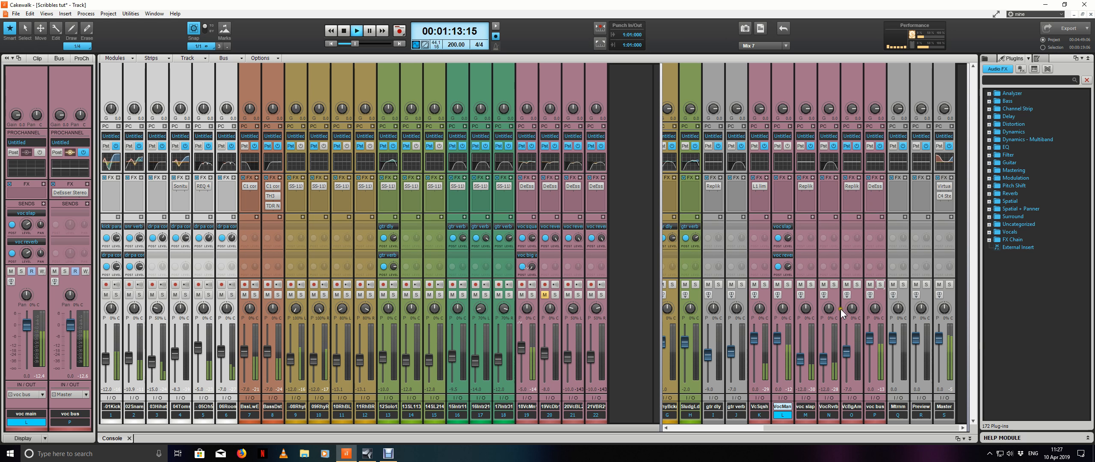
{"action": "left_click_drag", "start_coordinate": [777, 337], "coordinate": [778, 340]}
{"action": "left_click", "coordinate": [544, 294]}
{"action": "left_click", "coordinate": [545, 294]}
Step: Compare the playing mix with the voc squash bus muted and unmuted, ending with it unmuted
{"action": "left_click", "coordinate": [753, 285]}
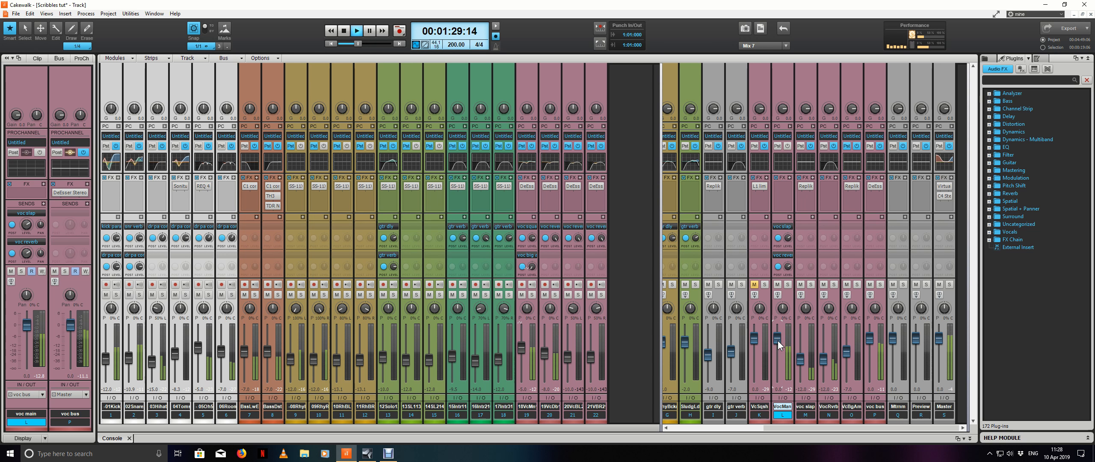
{"action": "key", "text": "space"}
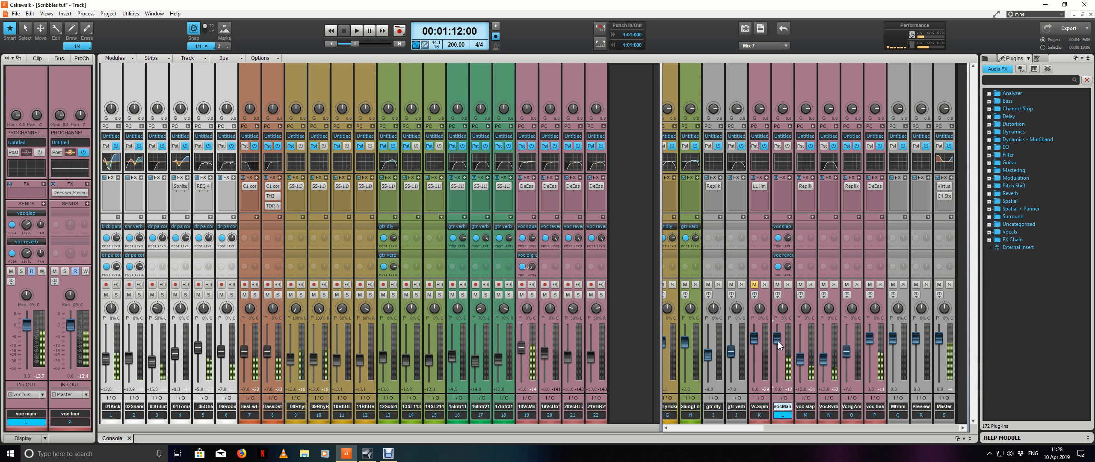
{"action": "key", "text": "space"}
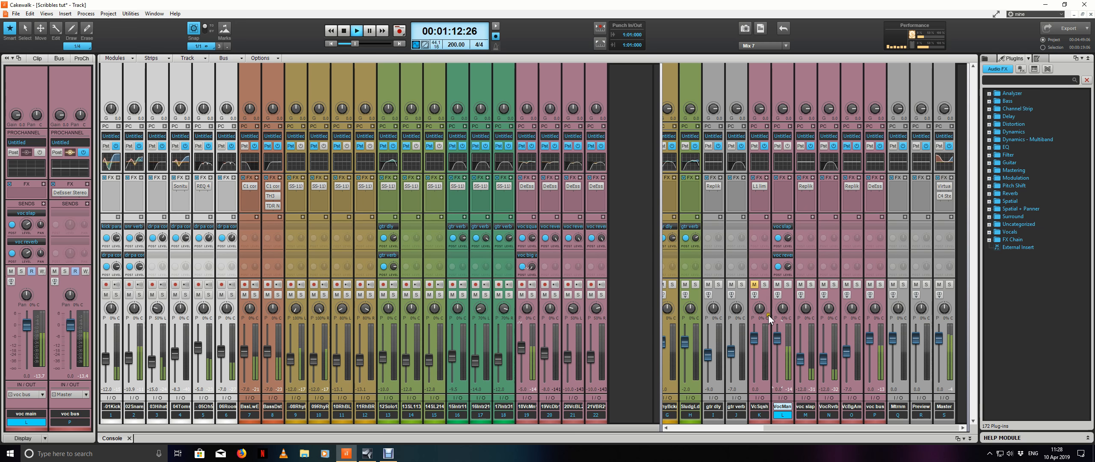
{"action": "left_click", "coordinate": [754, 285]}
Step: Fine-tune the voc main bus fader and set its voc slap send level to about -2.1
{"action": "left_click_drag", "start_coordinate": [775, 335], "coordinate": [775, 337]}
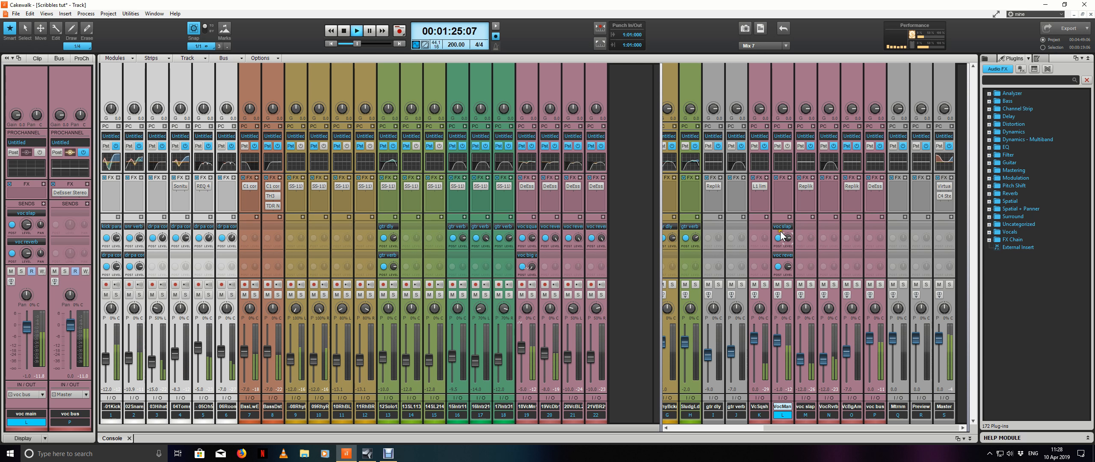
{"action": "mouse_move", "coordinate": [789, 238]}
{"action": "left_click_drag", "start_coordinate": [788, 239], "coordinate": [790, 242]}
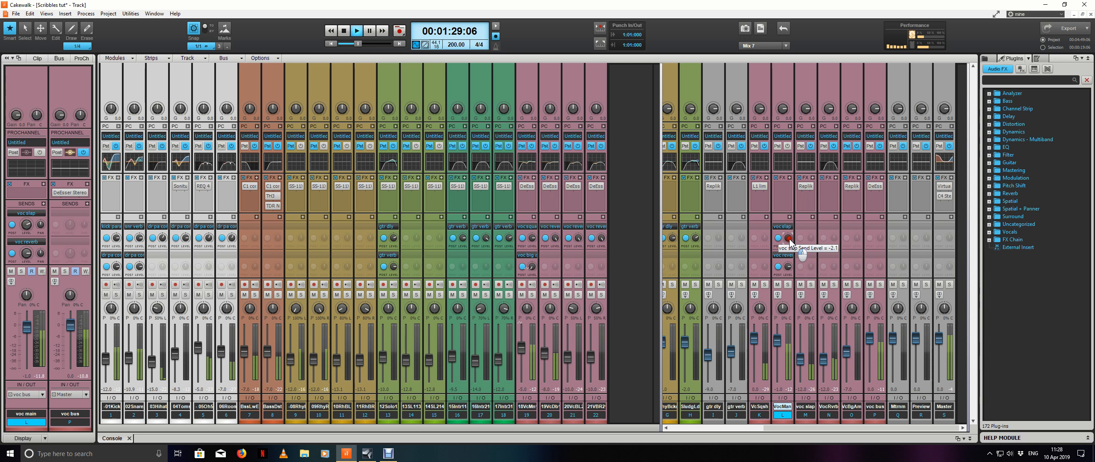
Step: Audition the last vocal section in the track view, playing from the end of the solo at about 00:03:44
{"action": "key", "text": "d"}
{"action": "key", "text": "space"}
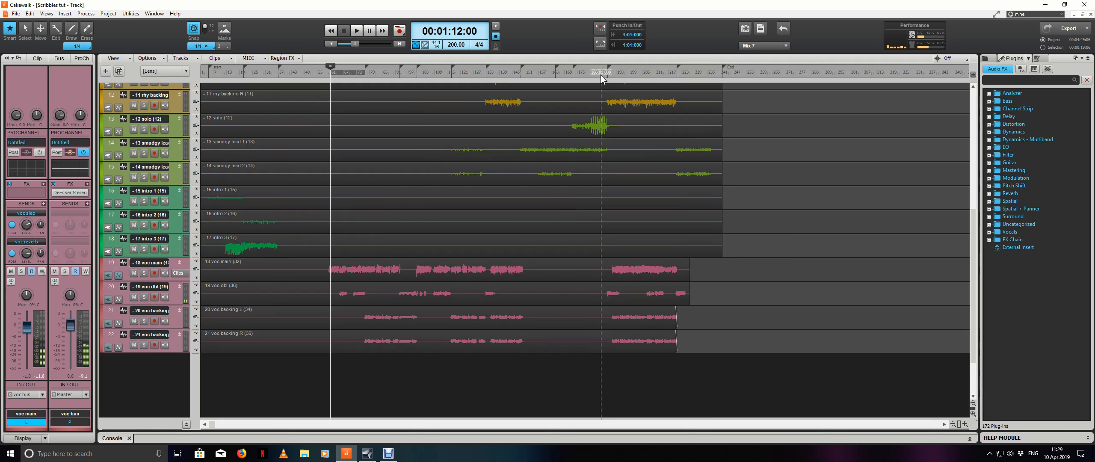
{"action": "left_click", "coordinate": [600, 74]}
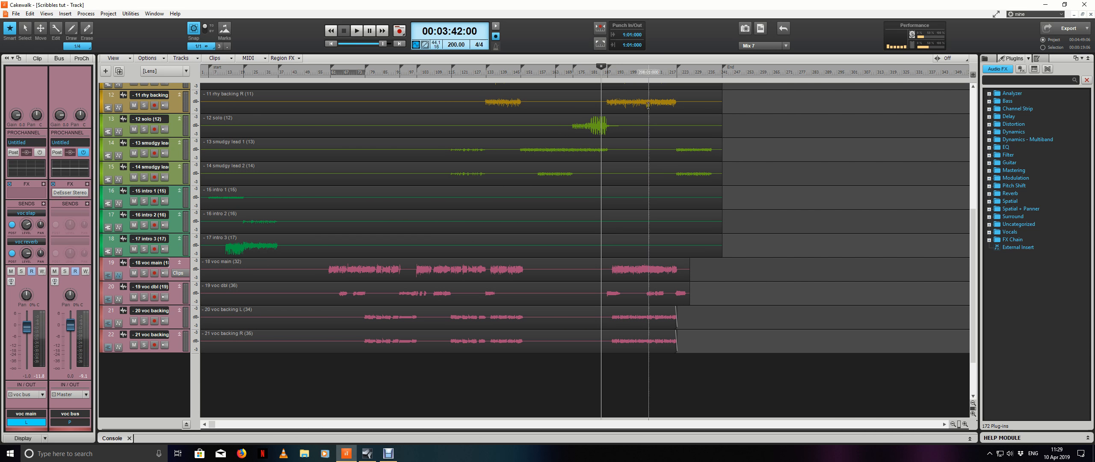
{"action": "left_click_drag", "start_coordinate": [600, 74], "coordinate": [607, 77]}
{"action": "key", "text": "space"}
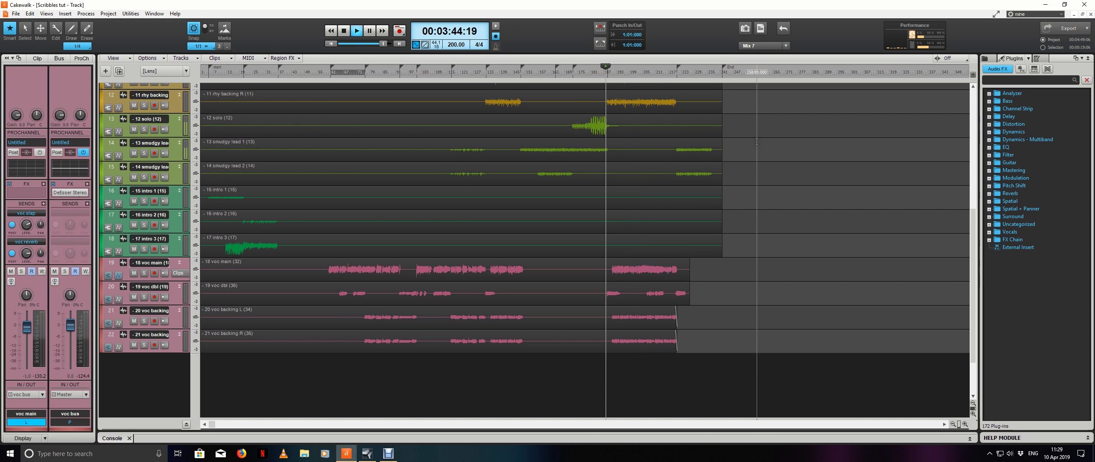
{"action": "scroll", "coordinate": [759, 204], "scroll_direction": "up", "scroll_amount": 1}
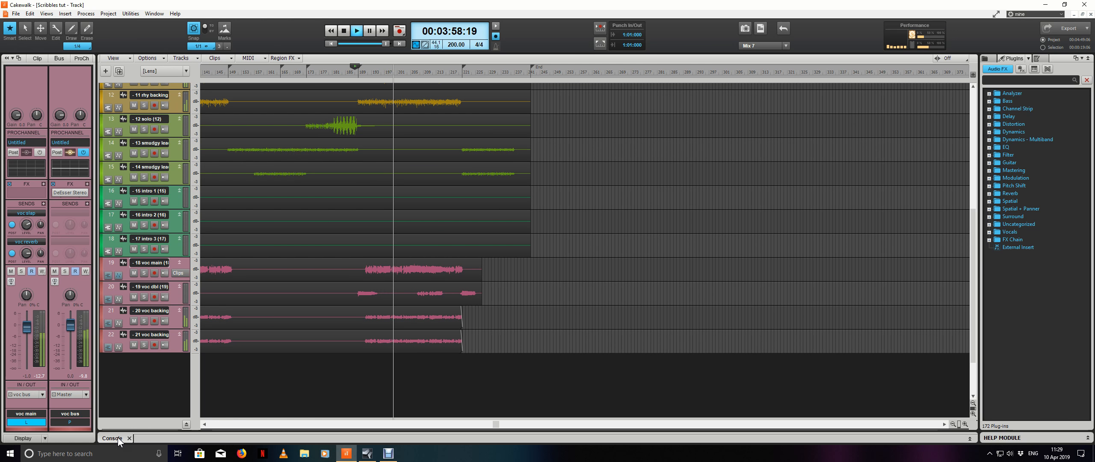
{"action": "scroll", "coordinate": [204, 355], "scroll_direction": "down", "scroll_amount": 3}
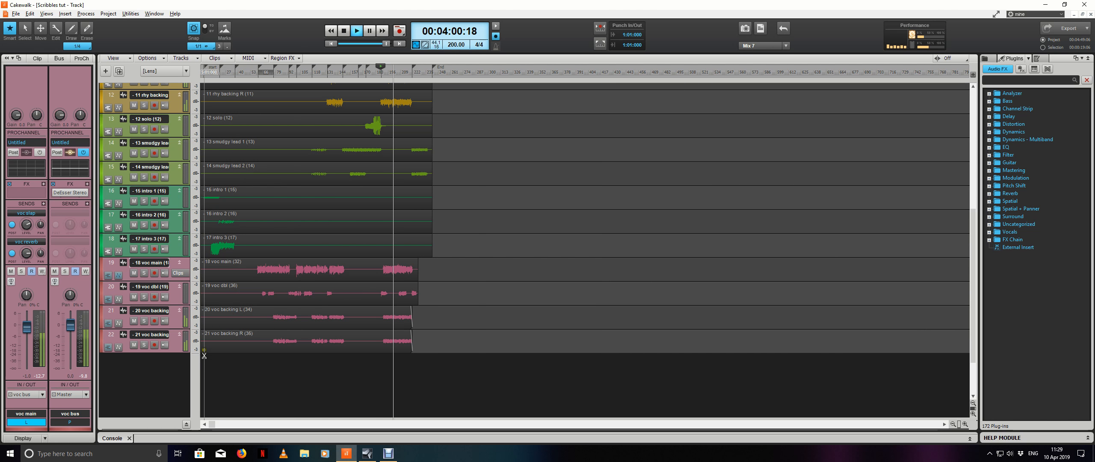
{"action": "scroll", "coordinate": [205, 355], "scroll_direction": "up", "scroll_amount": 2}
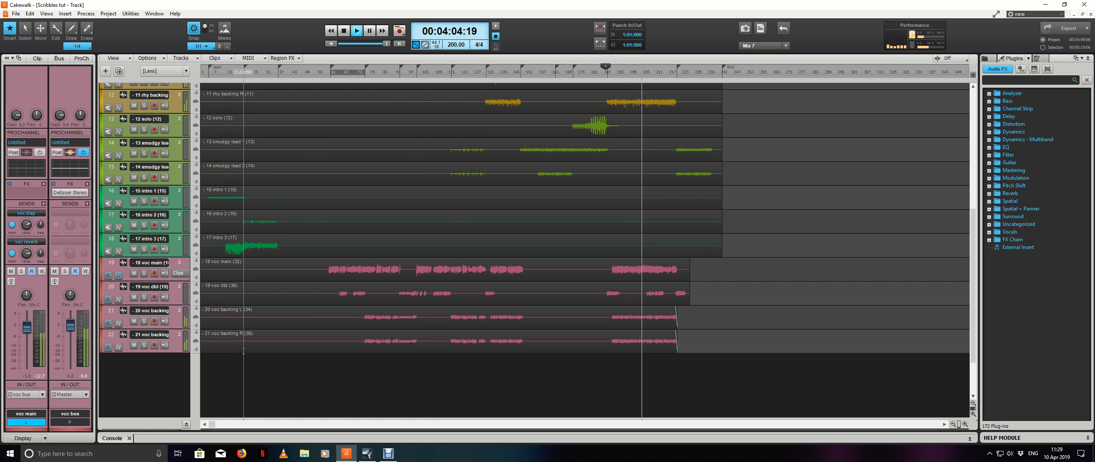
{"action": "key", "text": "space"}
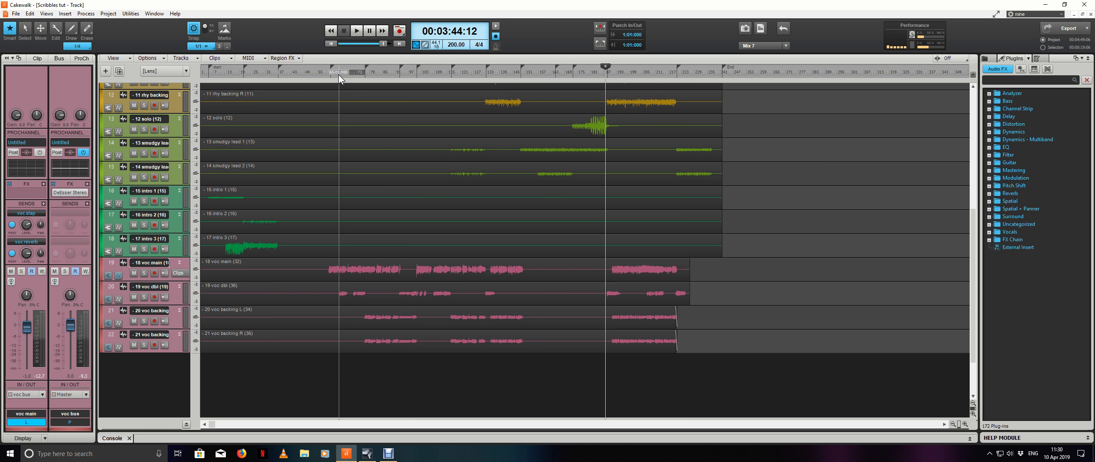
Step: Return the playback position to 00:01:12:00 and look through all the buses in the console
{"action": "left_click", "coordinate": [339, 75]}
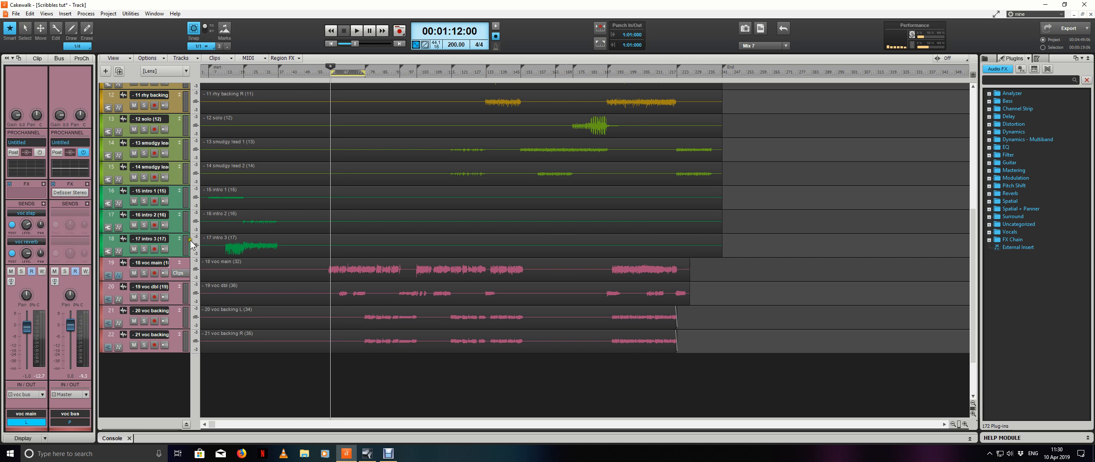
{"action": "left_click", "coordinate": [112, 438]}
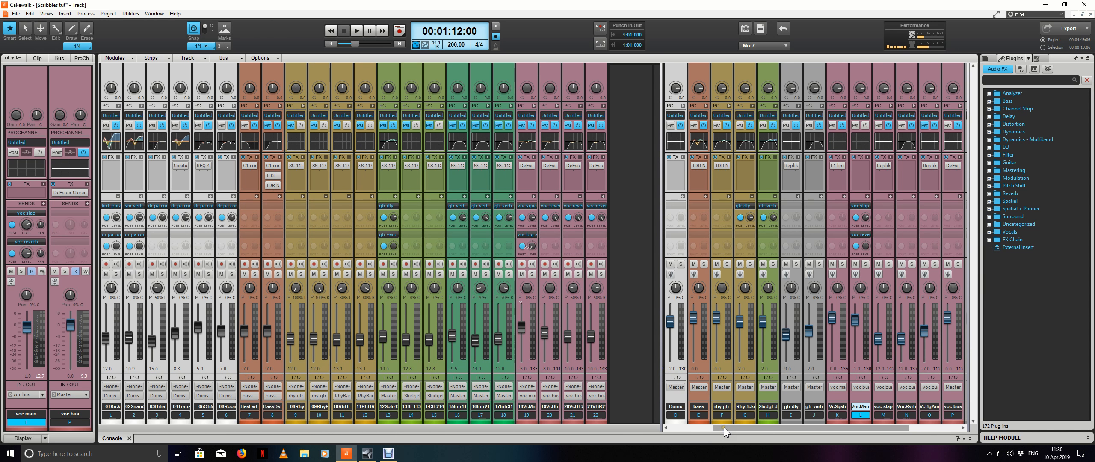
{"action": "left_click_drag", "start_coordinate": [723, 428], "coordinate": [679, 428]}
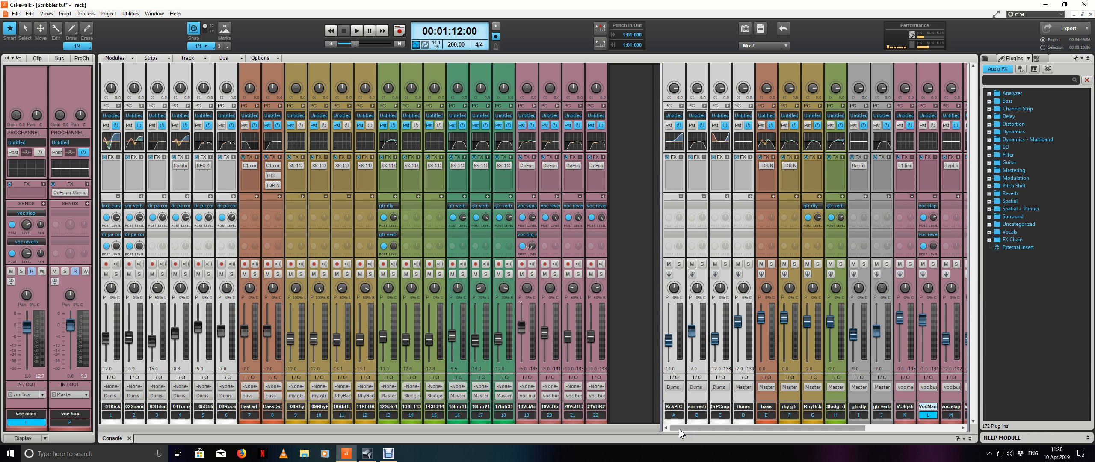
{"action": "left_click_drag", "start_coordinate": [679, 428], "coordinate": [787, 433]}
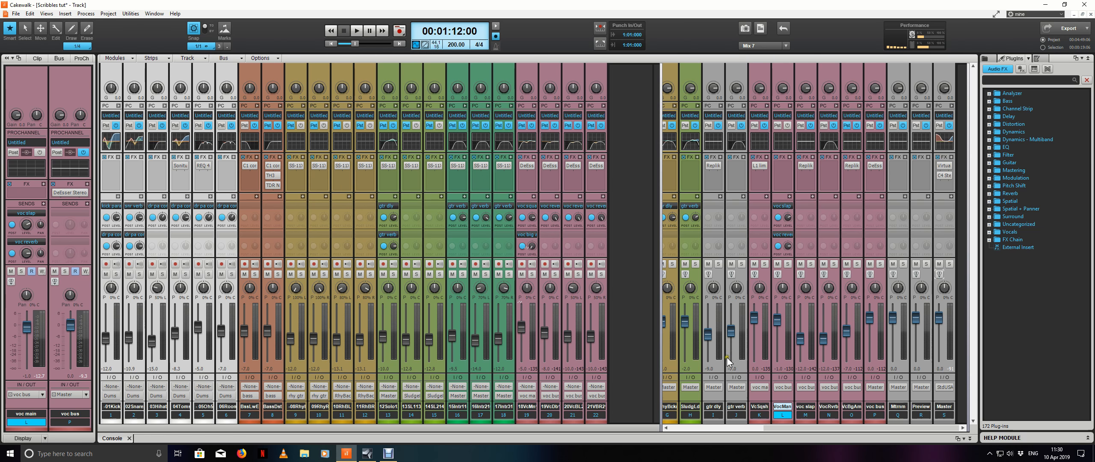
Step: Add a send from the main vocal track to a new stereo bus and name the bus voc width
{"action": "left_click", "coordinate": [534, 184]}
{"action": "left_click", "coordinate": [533, 196]}
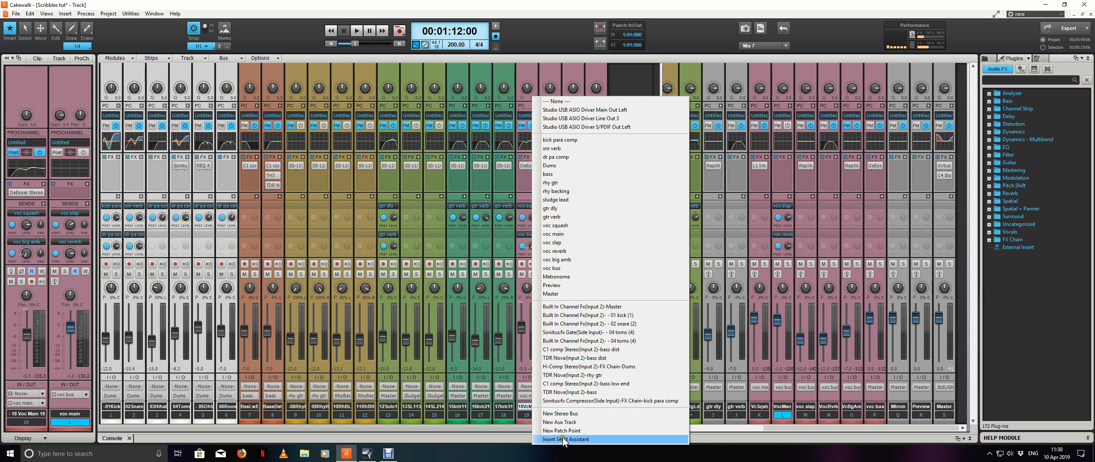
{"action": "left_click", "coordinate": [595, 414]}
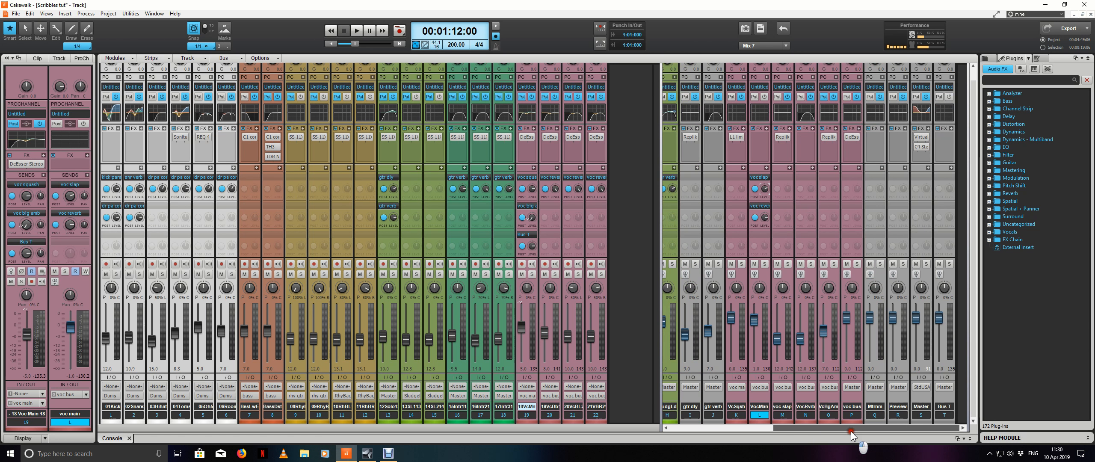
{"action": "double_click", "coordinate": [941, 407]}
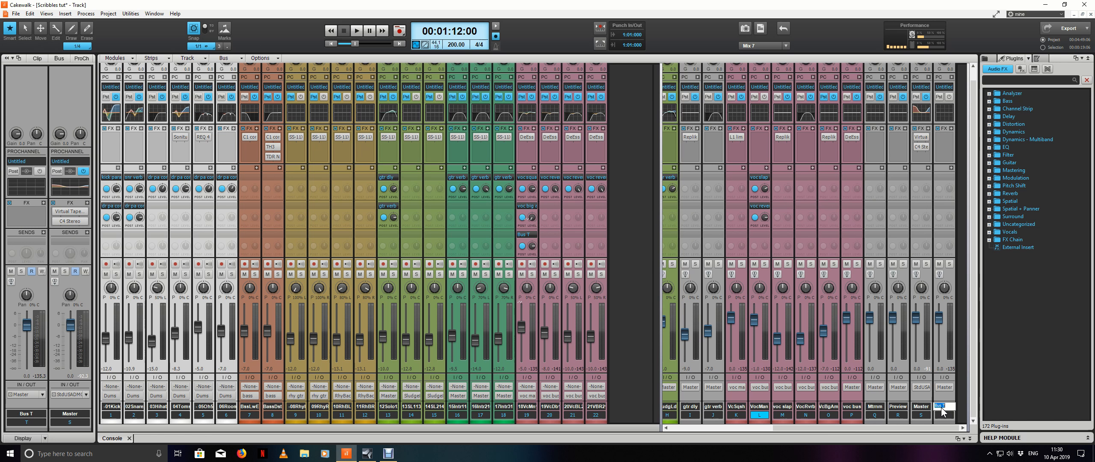
{"action": "type", "text": "voc width"}
{"action": "key", "text": "Return"}
Step: Move the voc width bus beside voc squash and set its output to voc main
{"action": "left_click_drag", "start_coordinate": [944, 407], "coordinate": [756, 406]}
{"action": "left_click", "coordinate": [738, 387]}
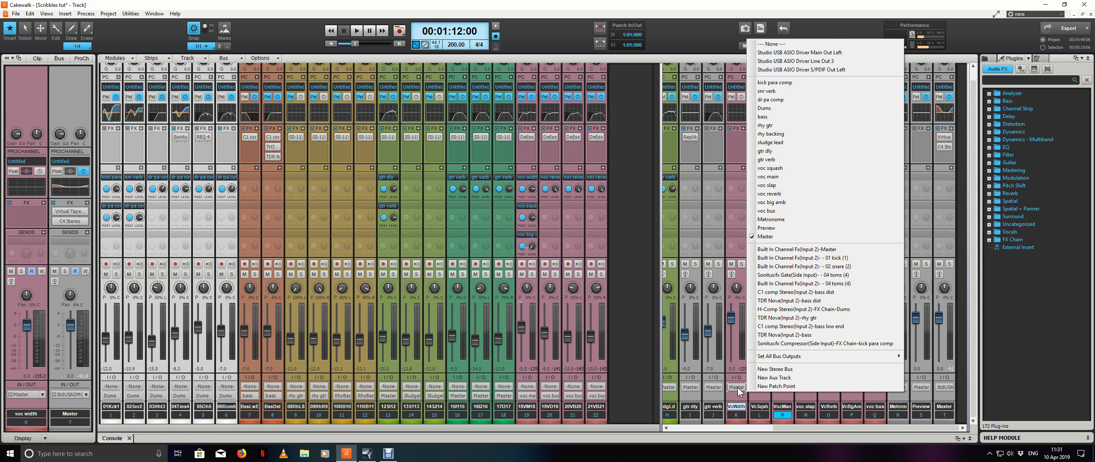
{"action": "left_click", "coordinate": [792, 180]}
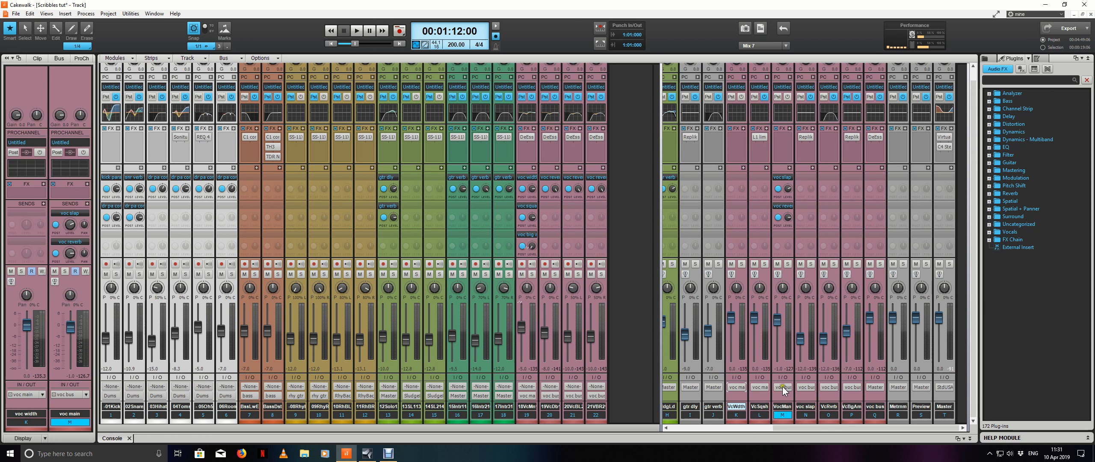
Step: Colour the voc main, voc squash and voc width buses and the main vocal track purple
{"action": "left_click", "coordinate": [781, 405]}
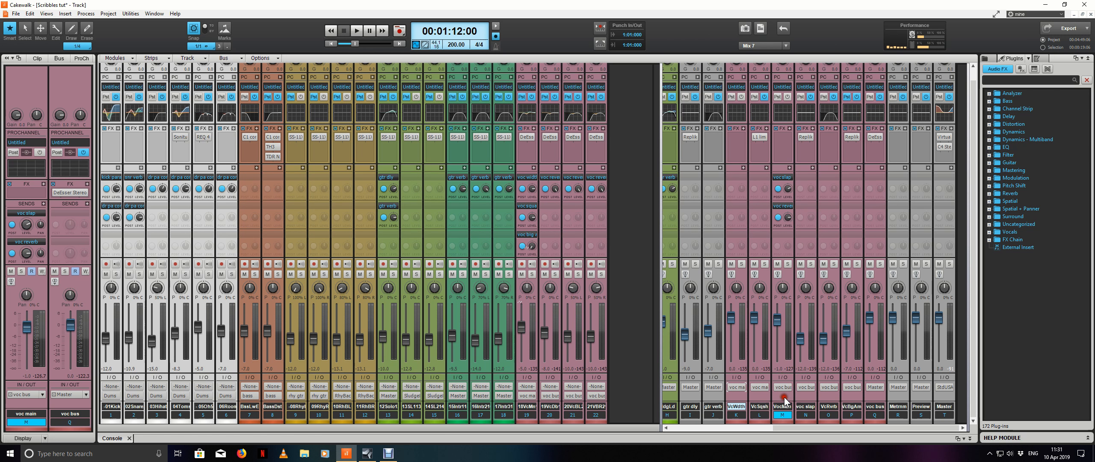
{"action": "left_click", "coordinate": [780, 422]}
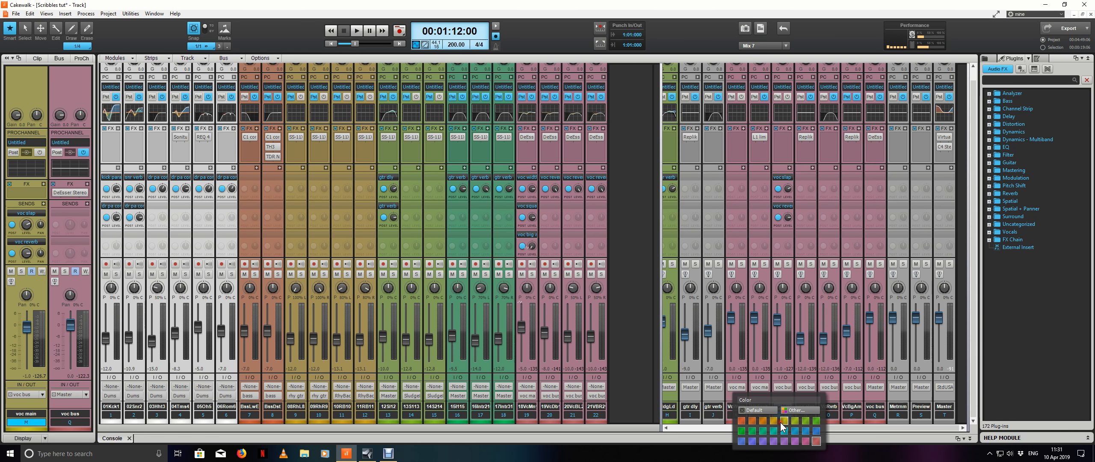
{"action": "left_click", "coordinate": [806, 443]}
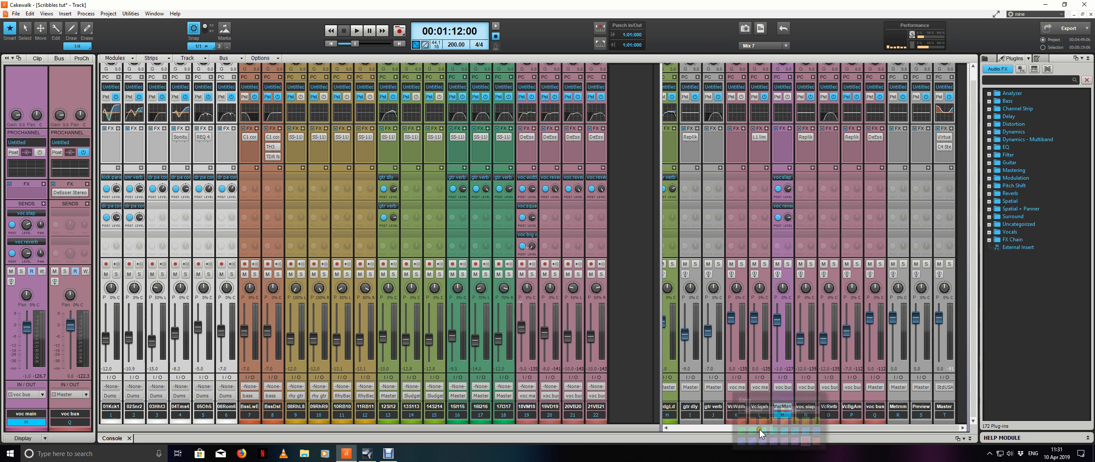
{"action": "left_click", "coordinate": [760, 422]}
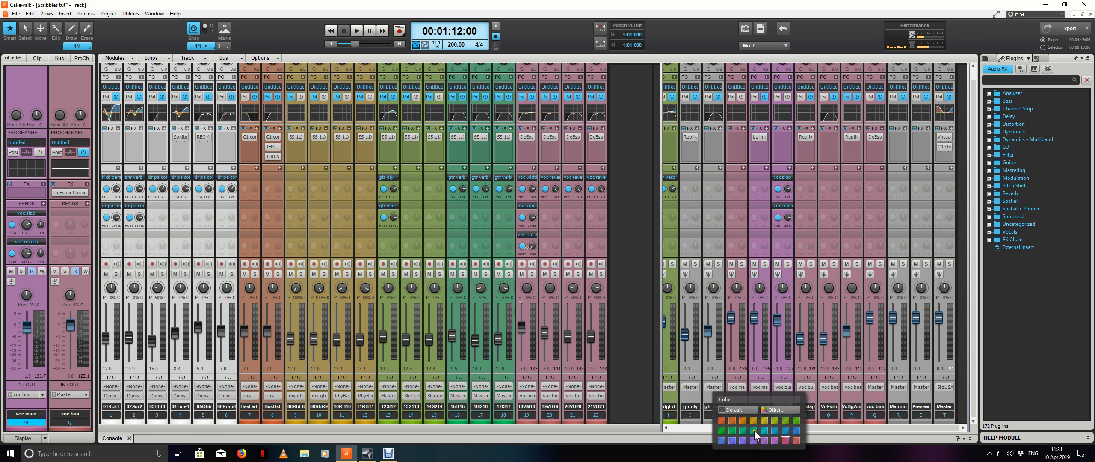
{"action": "left_click", "coordinate": [754, 439]}
{"action": "left_click", "coordinate": [735, 423]}
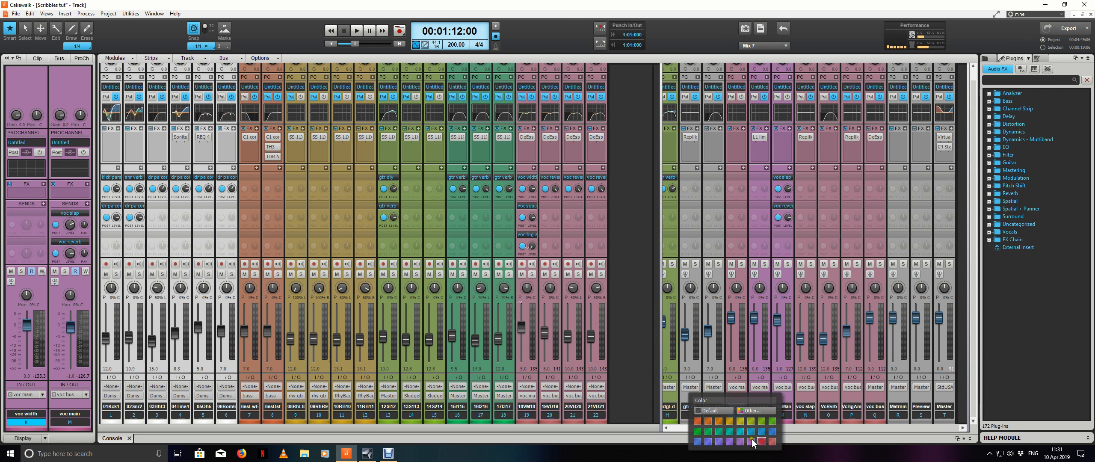
{"action": "left_click", "coordinate": [757, 443]}
{"action": "left_click", "coordinate": [522, 421]}
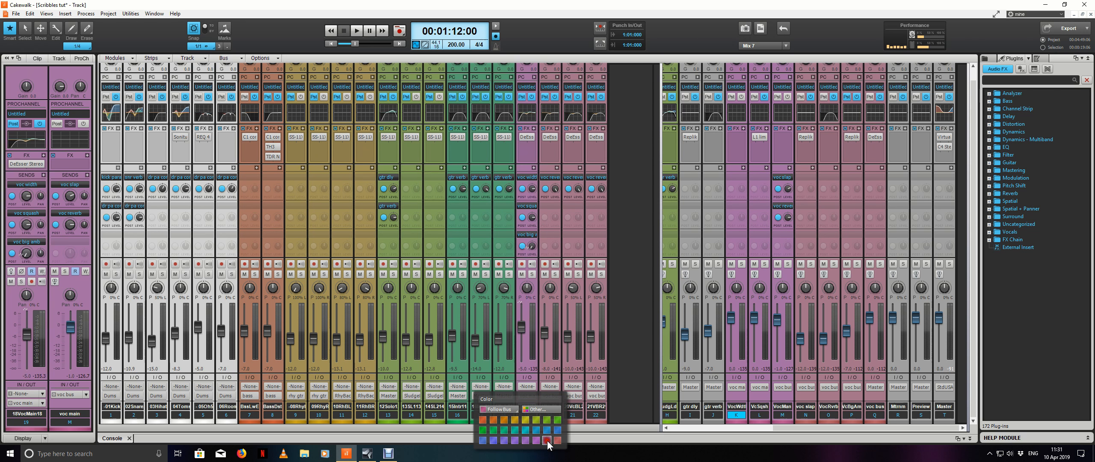
{"action": "left_click", "coordinate": [547, 441]}
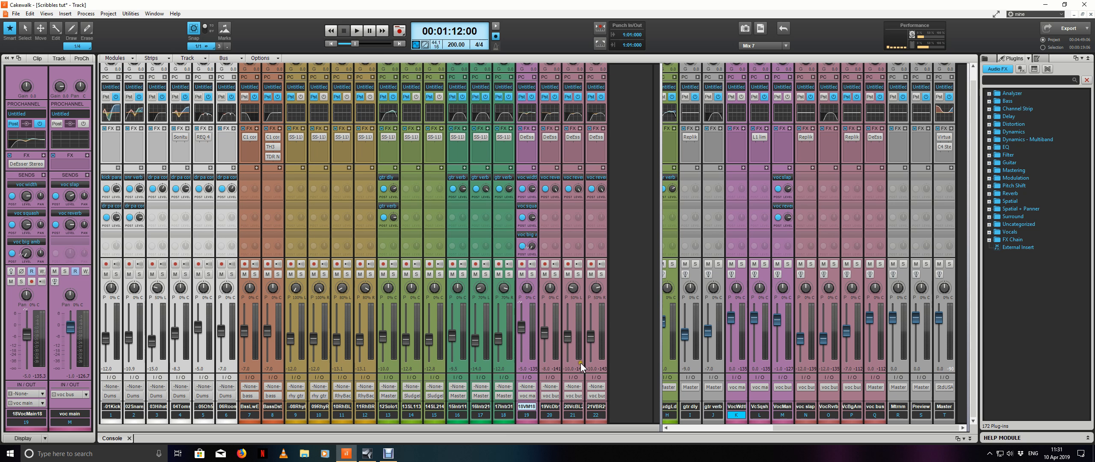
Step: Solo the voc width bus and insert the H-Delay Stereo effect in its FX rack
{"action": "left_click", "coordinate": [736, 209]}
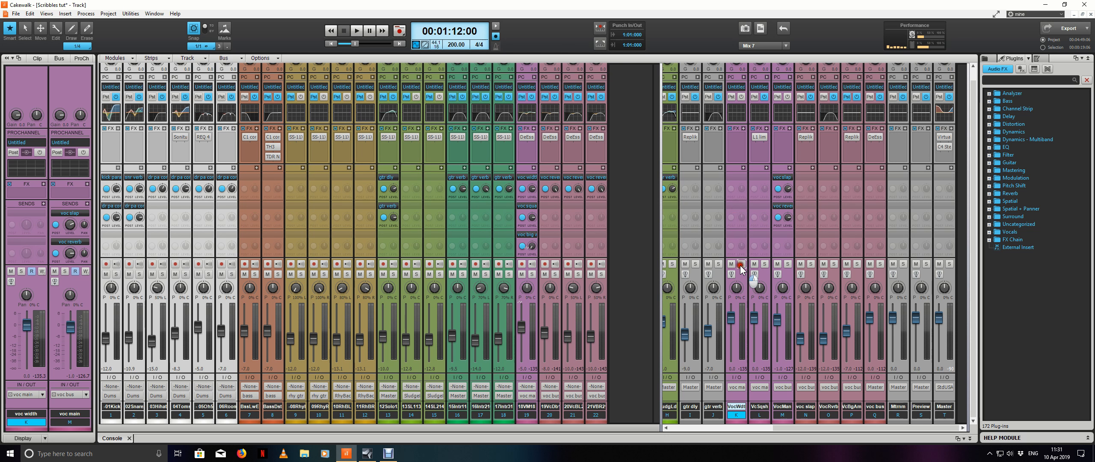
{"action": "left_click", "coordinate": [741, 264]}
{"action": "scroll", "coordinate": [733, 245], "scroll_direction": "up", "scroll_amount": 1}
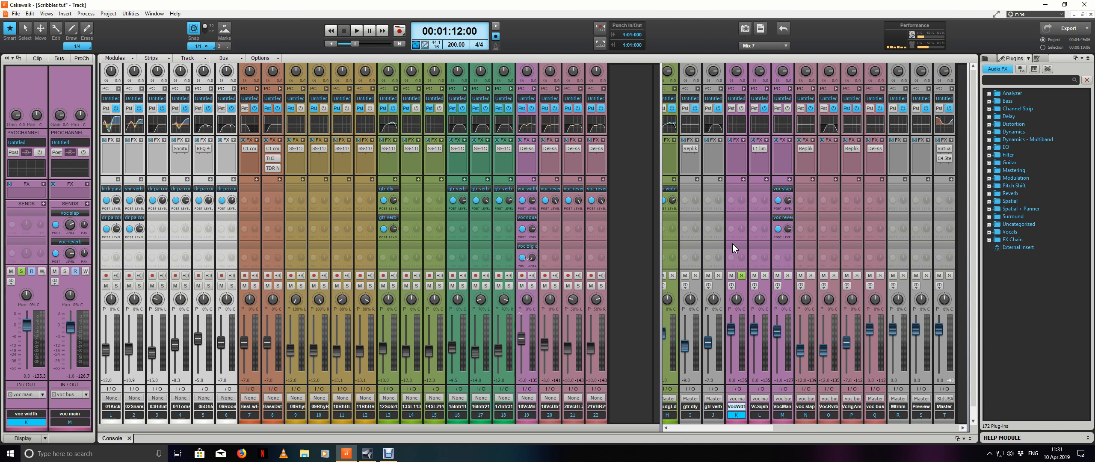
{"action": "scroll", "coordinate": [732, 243], "scroll_direction": "down", "scroll_amount": 1}
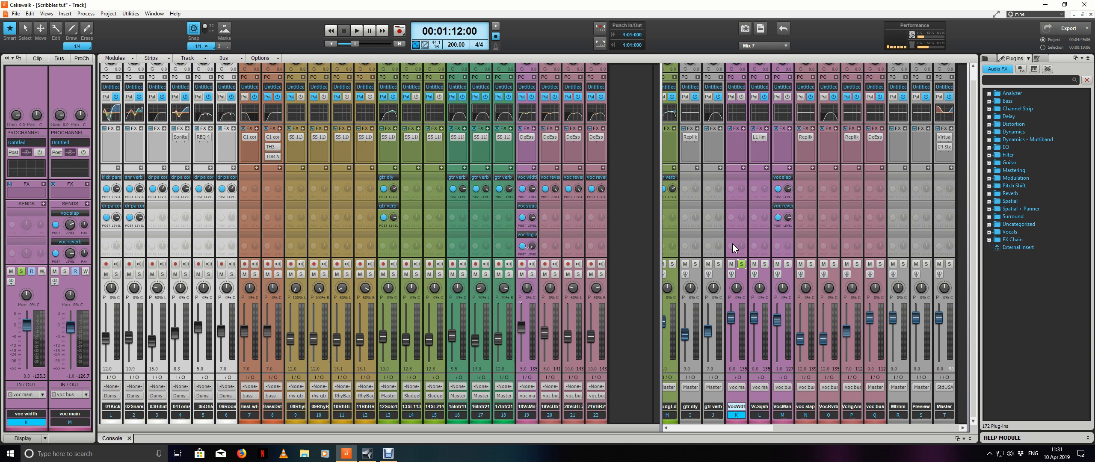
{"action": "left_click", "coordinate": [743, 128]}
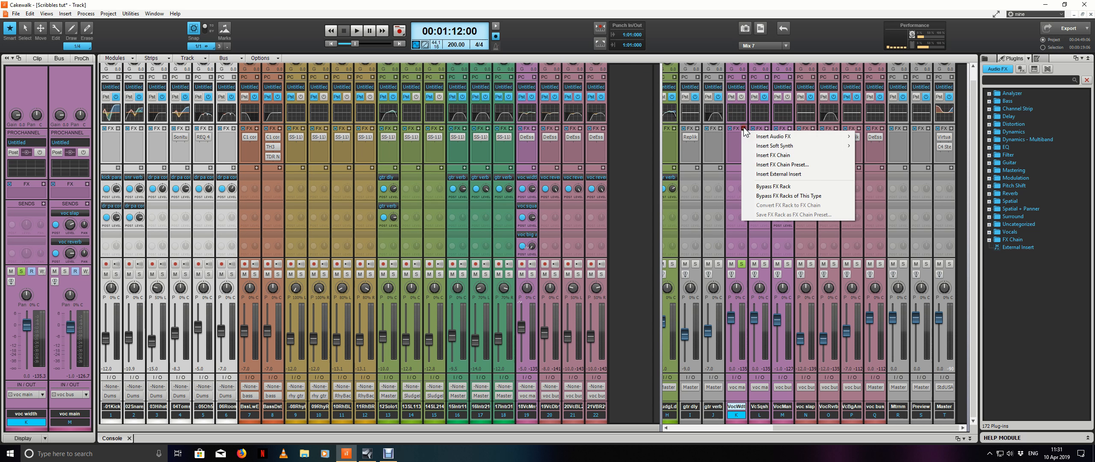
{"action": "mouse_move", "coordinate": [780, 139]}
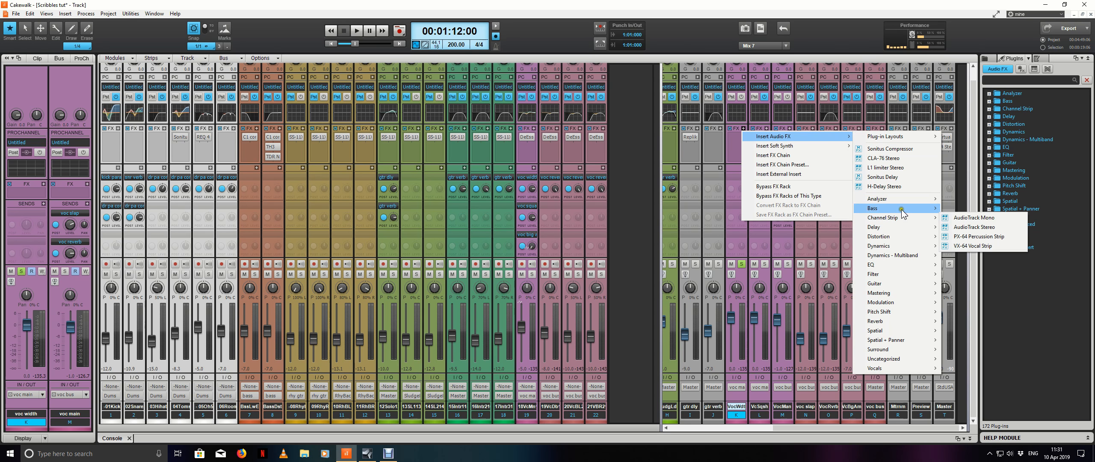
{"action": "left_click", "coordinate": [897, 187]}
{"action": "left_click_drag", "start_coordinate": [684, 125], "coordinate": [527, 116]}
Step: Switch the H-Delay on voc width to milliseconds and set its delay time to 10 ms
{"action": "left_click", "coordinate": [494, 154]}
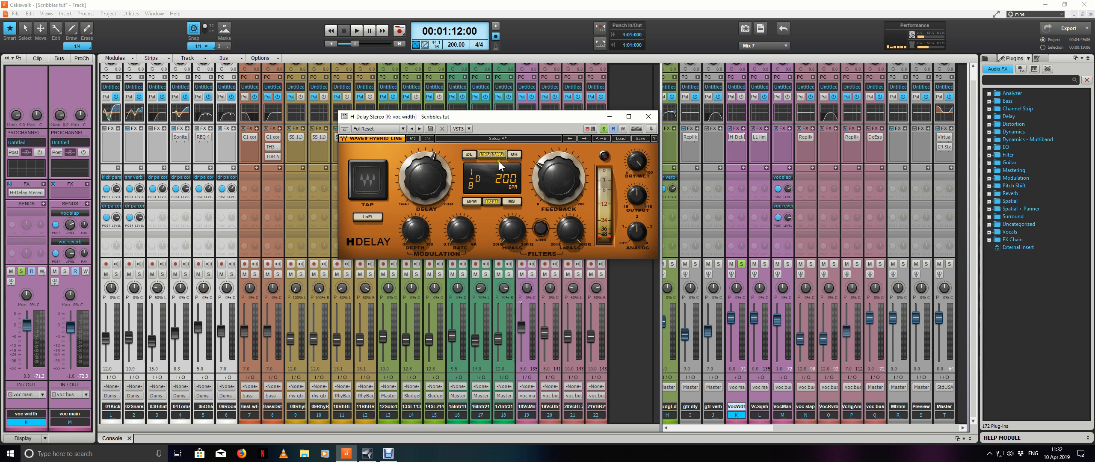
{"action": "left_click", "coordinate": [511, 201]}
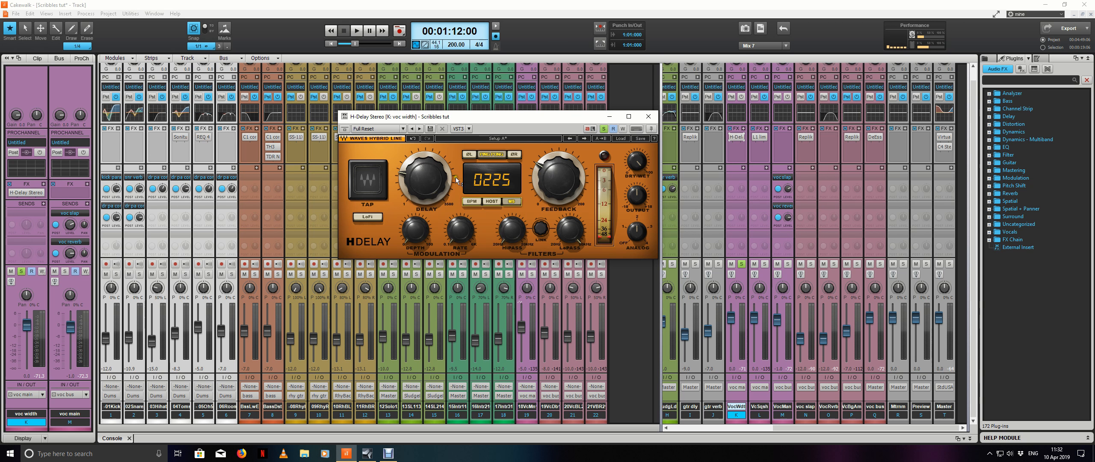
{"action": "left_click", "coordinate": [422, 186]}
{"action": "type", "text": "10"}
{"action": "key", "text": "Return"}
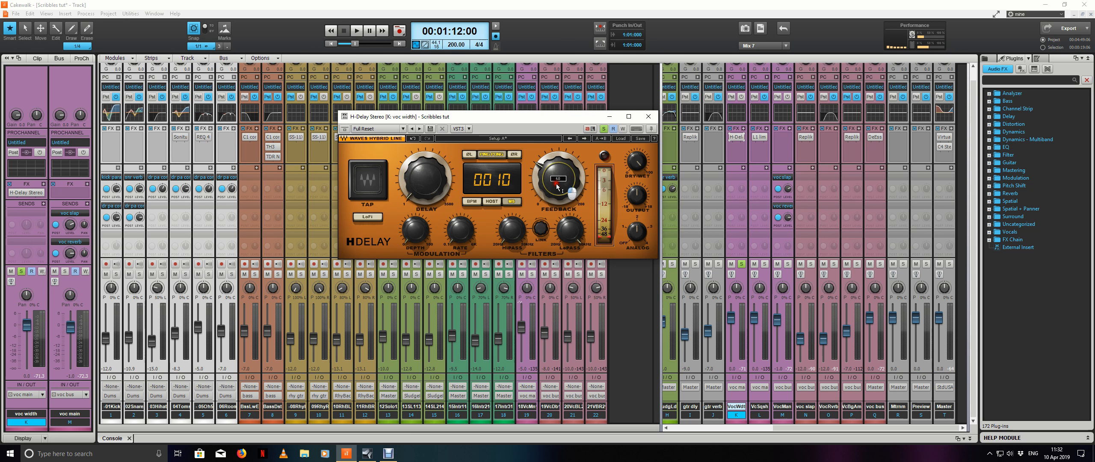
Step: Adjust the H-Delay's feedback and close the plug-in window
{"action": "left_click_drag", "start_coordinate": [558, 179], "coordinate": [569, 203]}
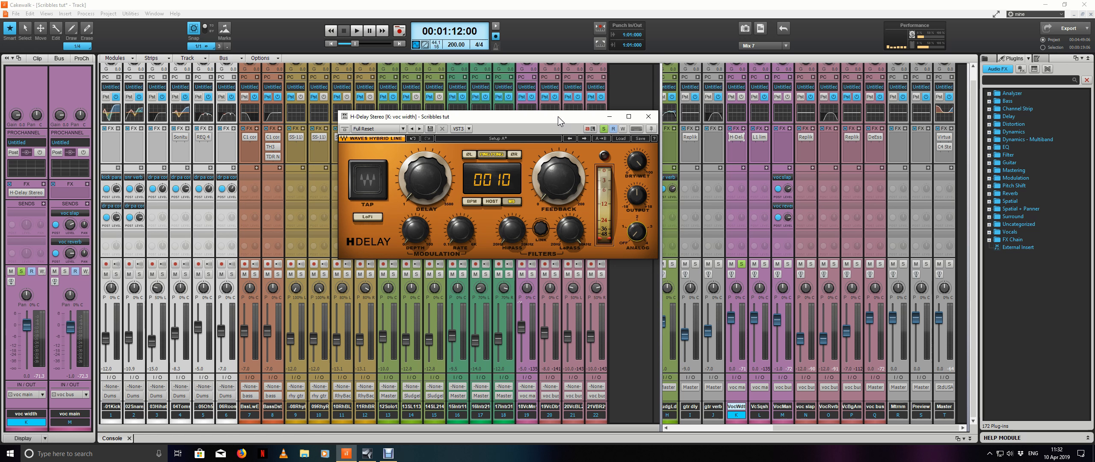
{"action": "left_click", "coordinate": [558, 180]}
{"action": "mouse_move", "coordinate": [637, 161]}
{"action": "left_click", "coordinate": [649, 116]}
Step: Audition the soloed voc width bus and pan it to the right
{"action": "key", "text": "space"}
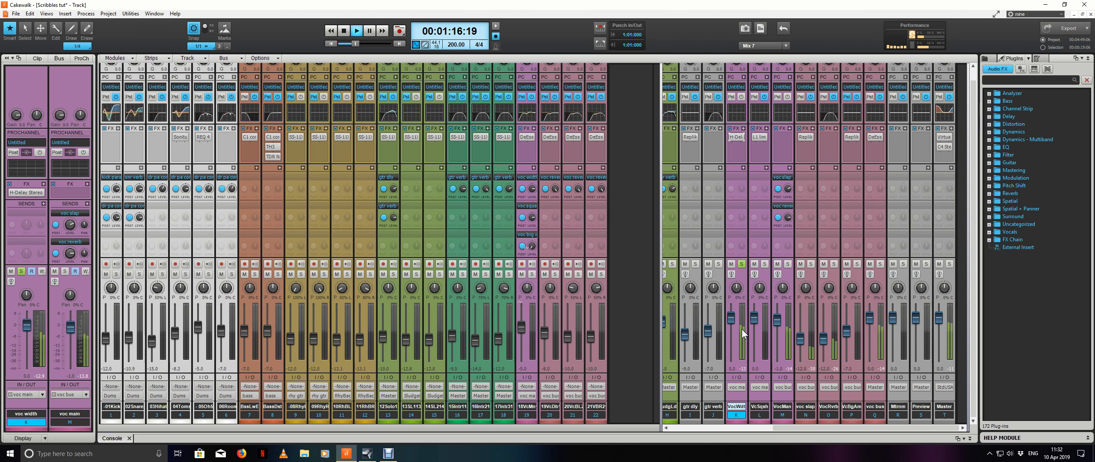
{"action": "key", "text": "space"}
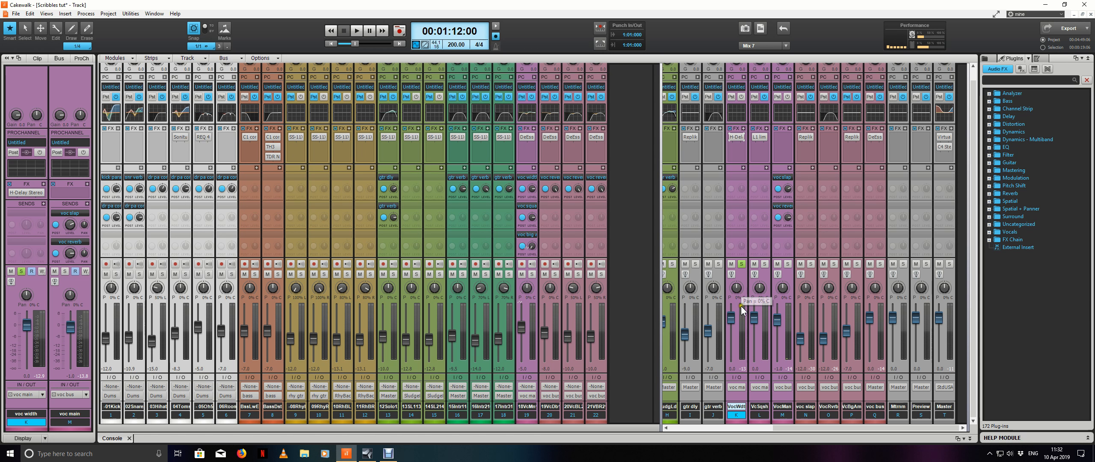
{"action": "left_click_drag", "start_coordinate": [738, 291], "coordinate": [738, 290]}
{"action": "key", "text": "space"}
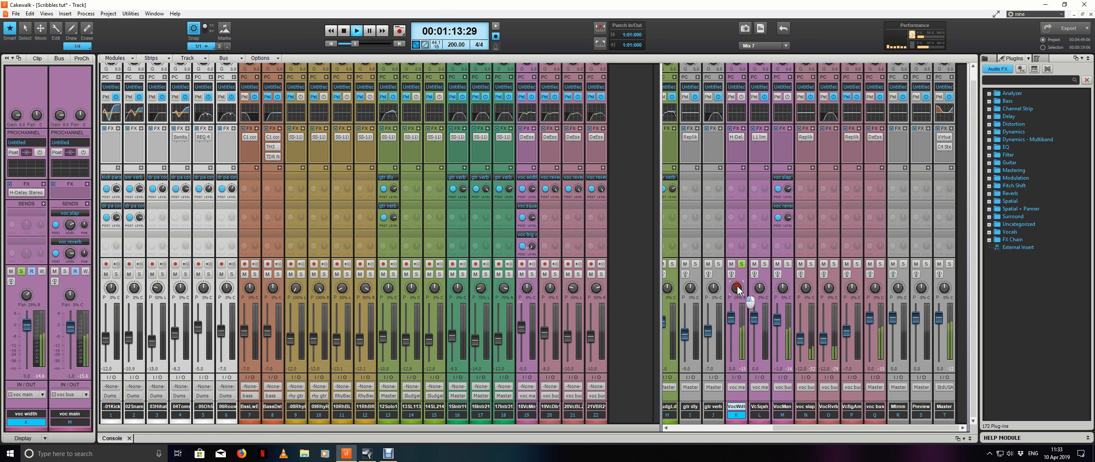
{"action": "left_click_drag", "start_coordinate": [737, 290], "coordinate": [737, 290]}
Step: Solo the main vocal track alongside the voc width bus and lower the bus fader to about -7 dB
{"action": "left_click", "coordinate": [522, 273]}
{"action": "left_click", "coordinate": [532, 274]}
{"action": "left_click", "coordinate": [731, 318]}
{"action": "left_click_drag", "start_coordinate": [732, 319], "coordinate": [733, 331]}
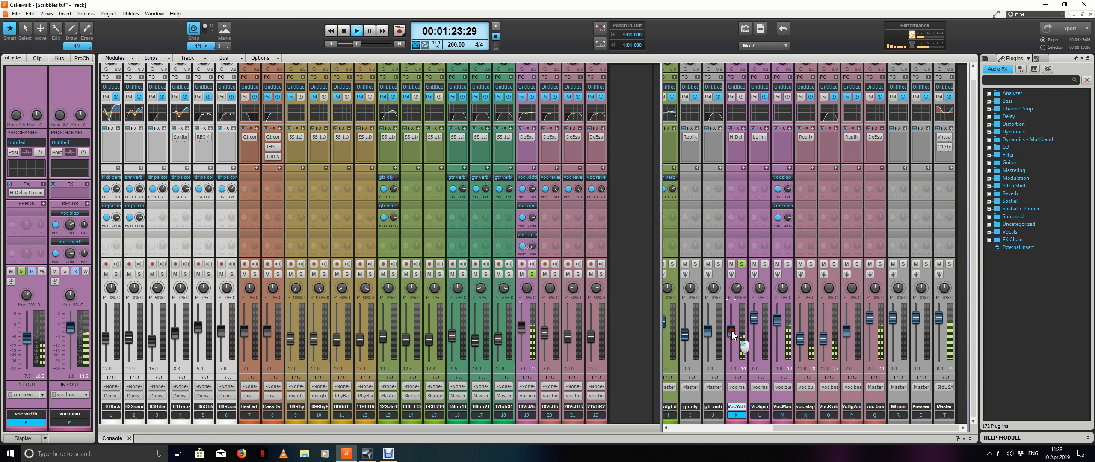
Step: Stop playback and switch the solo from voc width and the main vocal track to the voc main bus
{"action": "left_click", "coordinate": [741, 264]}
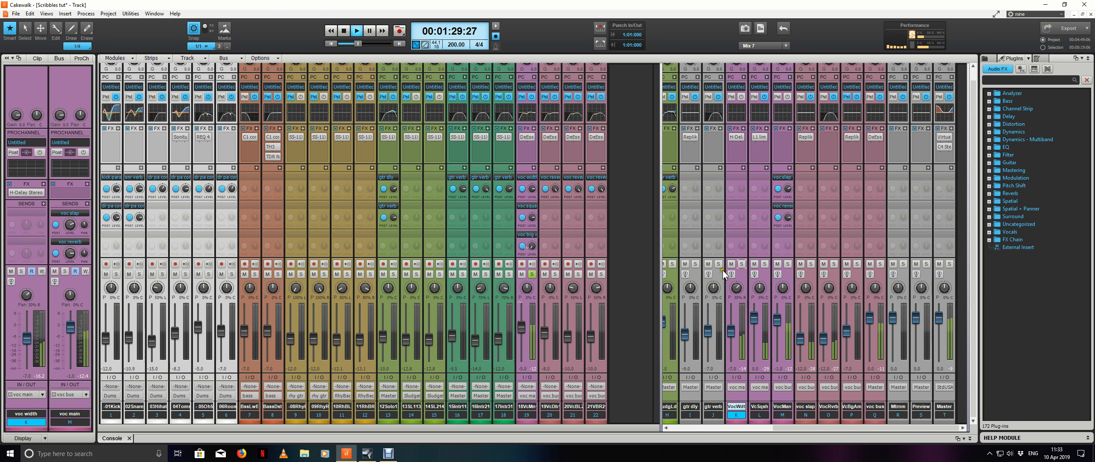
{"action": "key", "text": "space"}
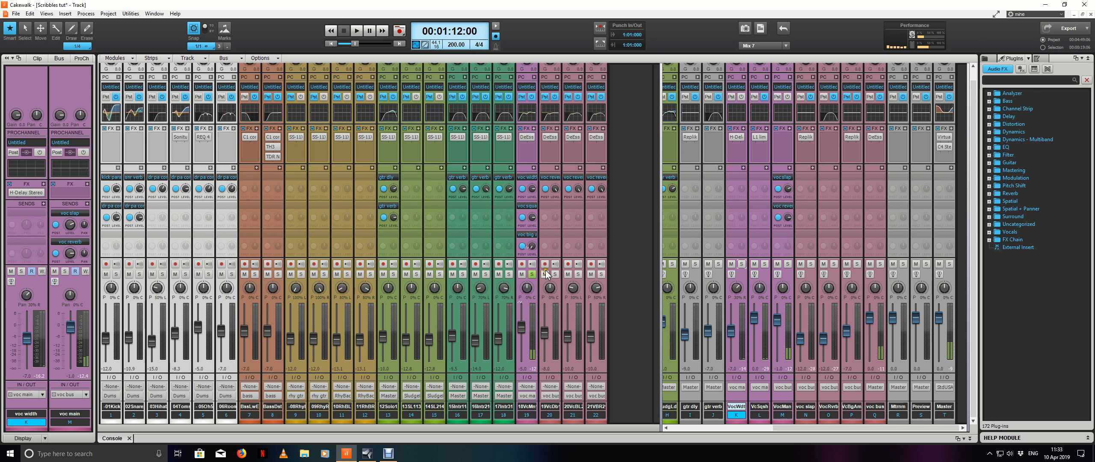
{"action": "left_click", "coordinate": [531, 274]}
{"action": "left_click", "coordinate": [787, 264]}
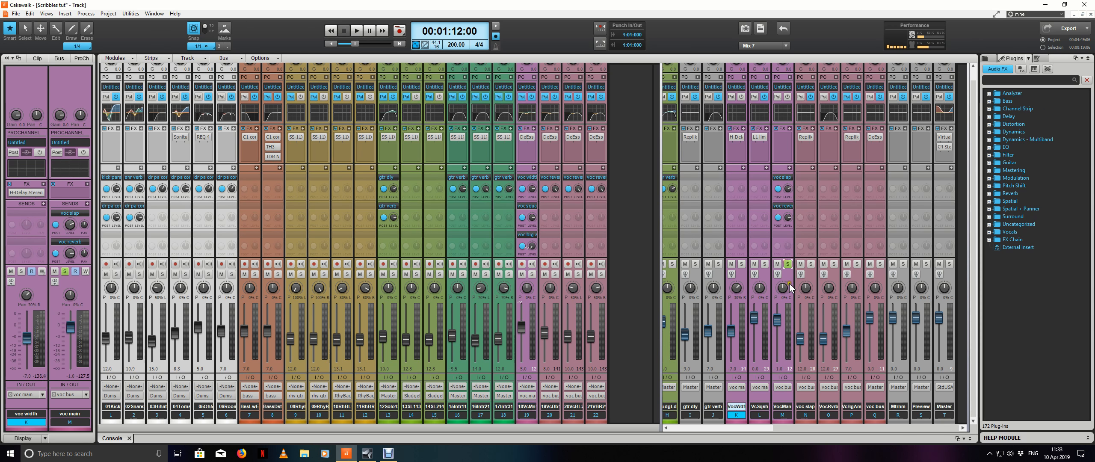
Step: Play the soloed voc main bus, toggle the voc width mute, and raise the voc width fader to about 0 dB
{"action": "key", "text": "space"}
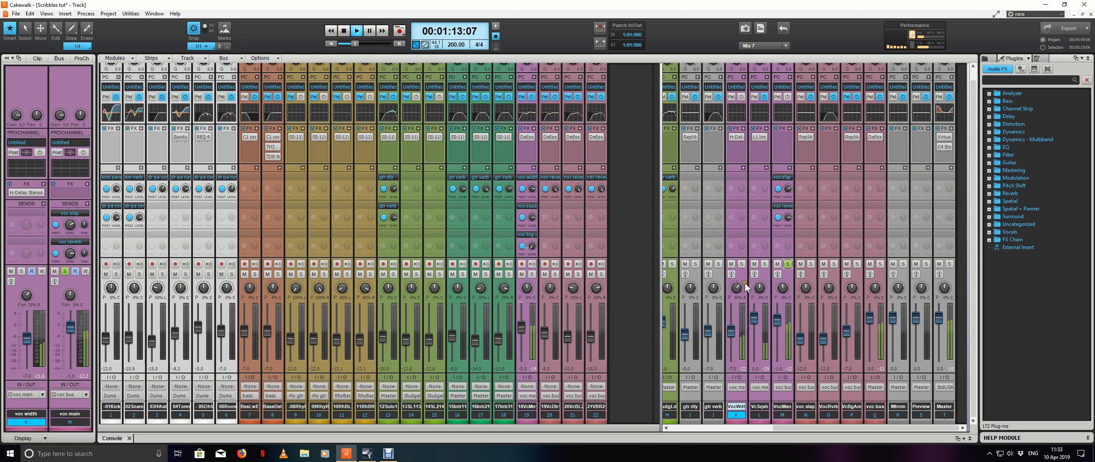
{"action": "left_click", "coordinate": [731, 264]}
{"action": "left_click", "coordinate": [731, 266]}
{"action": "scroll", "coordinate": [732, 333], "scroll_direction": "up", "scroll_amount": 8}
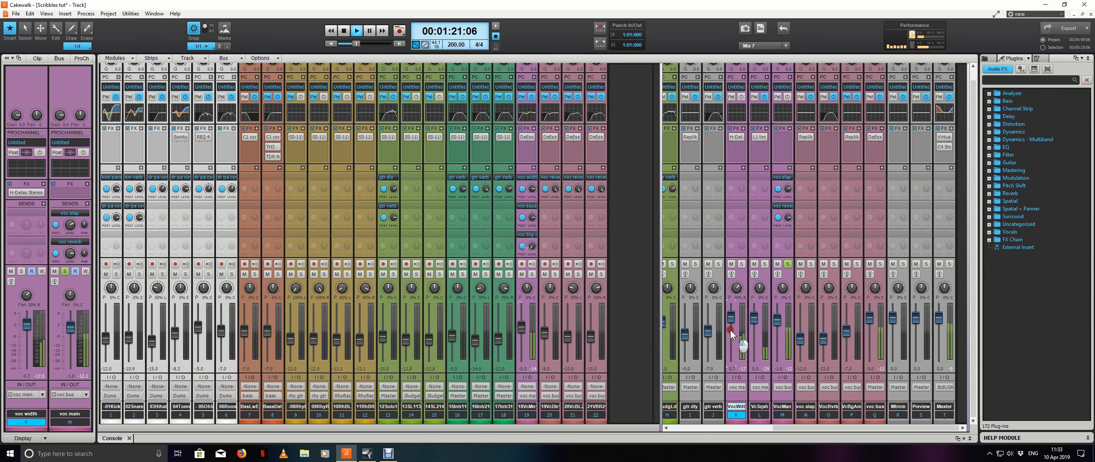
{"action": "scroll", "coordinate": [731, 333], "scroll_direction": "down", "scroll_amount": 1}
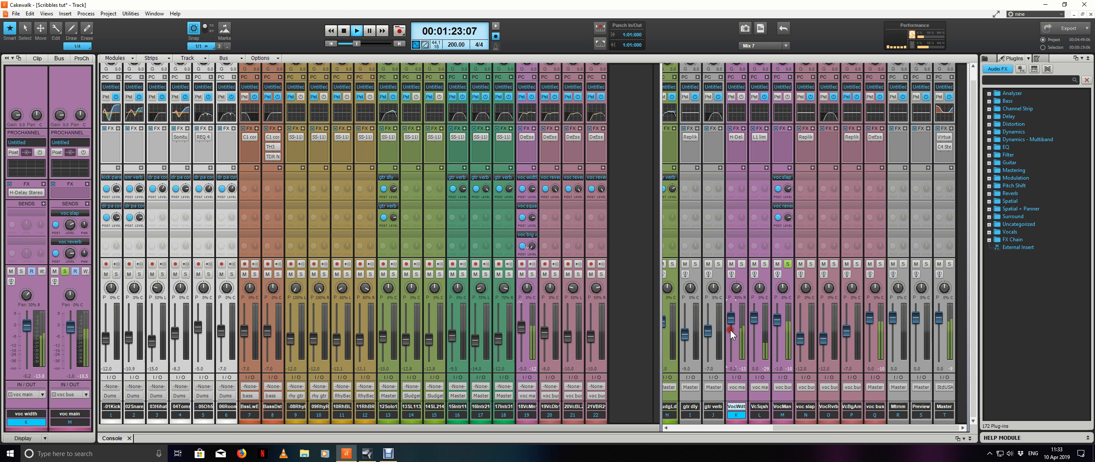
Step: Compare the vocal with the voc width bus muted and unmuted, and stop playback
{"action": "left_click", "coordinate": [731, 264]}
{"action": "left_click", "coordinate": [731, 264]}
{"action": "left_click", "coordinate": [731, 264]}
{"action": "left_click", "coordinate": [731, 263]}
{"action": "key", "text": "space"}
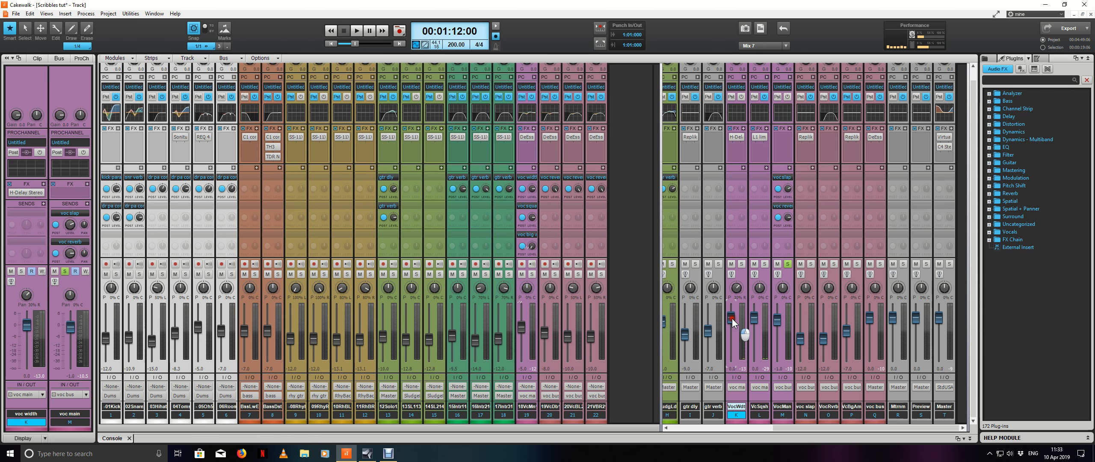
Step: Lower the voc width fader to about -8 dB and compare the full mix with that bus muted and unmuted
{"action": "scroll", "coordinate": [732, 318], "scroll_direction": "down", "scroll_amount": 5}
{"action": "key", "text": "space"}
{"action": "scroll", "coordinate": [731, 327], "scroll_direction": "down", "scroll_amount": 2}
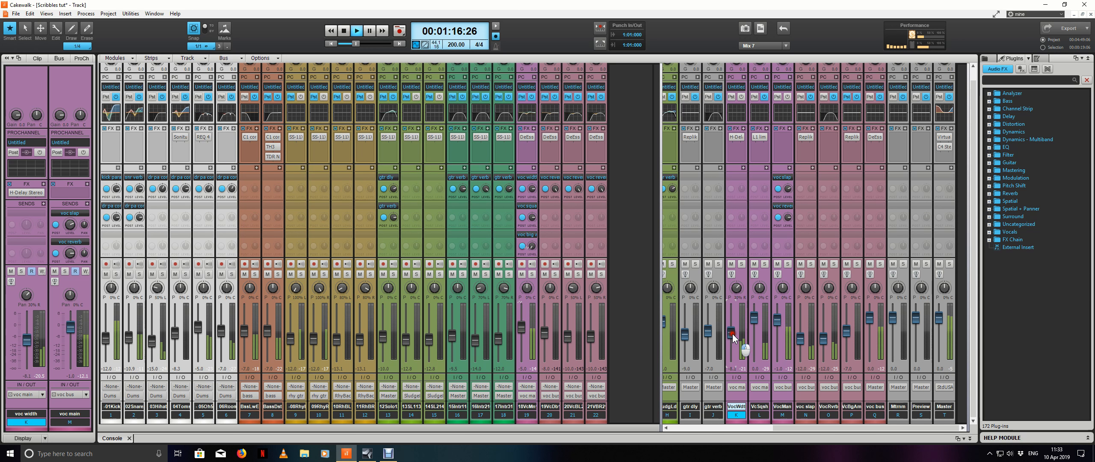
{"action": "scroll", "coordinate": [732, 334], "scroll_direction": "up", "scroll_amount": 1}
{"action": "left_click", "coordinate": [731, 264]}
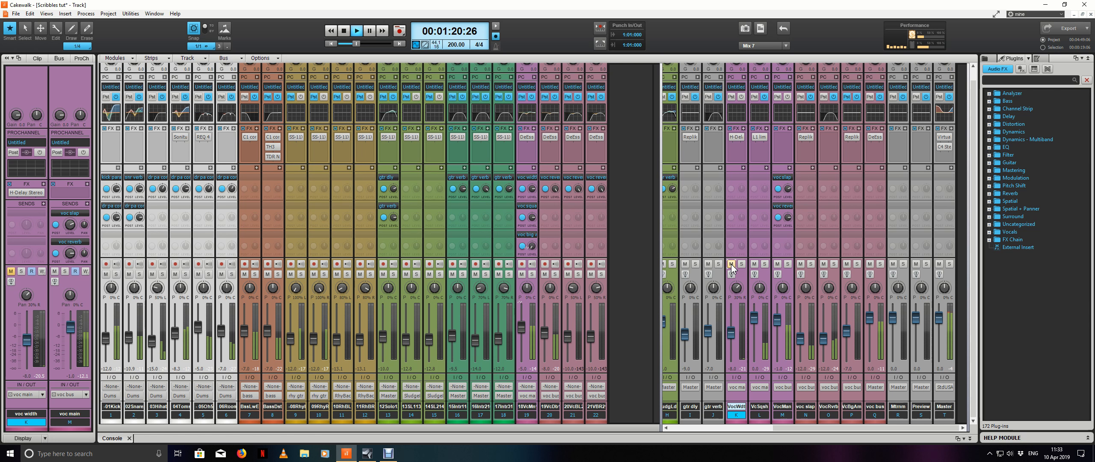
{"action": "left_click", "coordinate": [731, 265]}
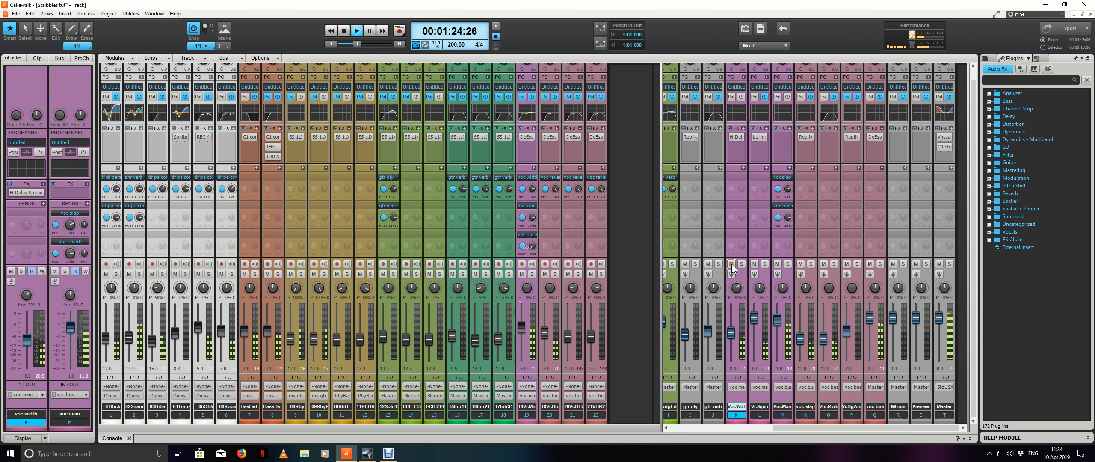
Step: Solo the voc main bus and replace the H-Delay on voc width with the Sonitus Delay
{"action": "left_click", "coordinate": [786, 264]}
{"action": "key", "text": "space"}
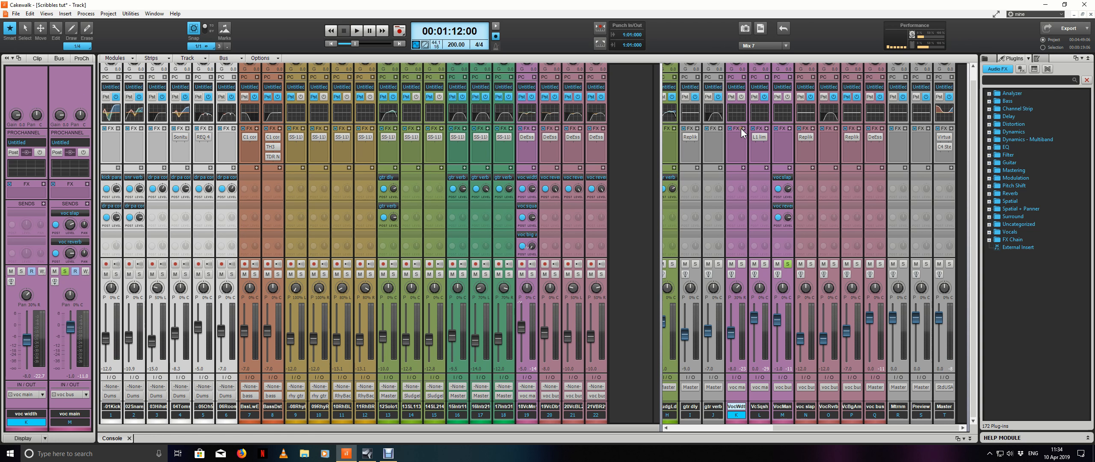
{"action": "left_click", "coordinate": [743, 127]}
{"action": "mouse_move", "coordinate": [764, 135]}
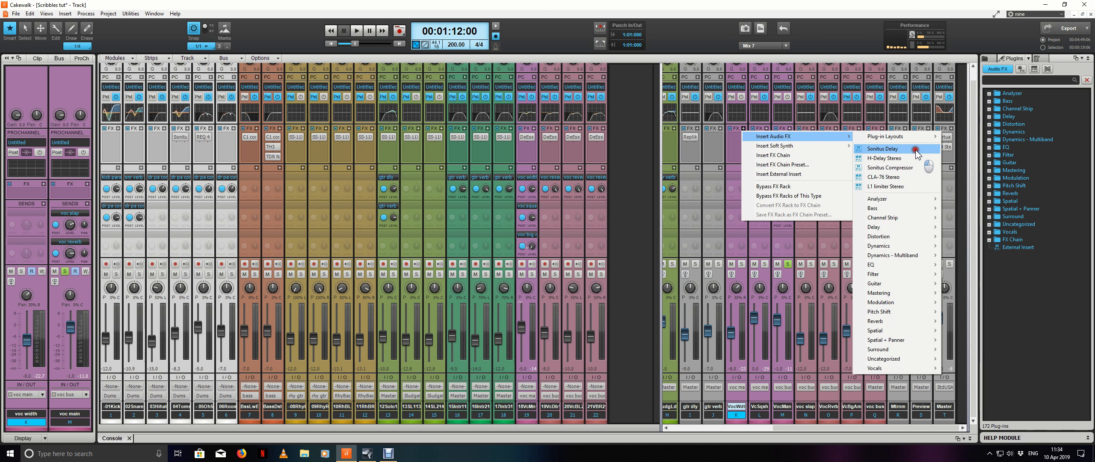
{"action": "left_click", "coordinate": [882, 149]}
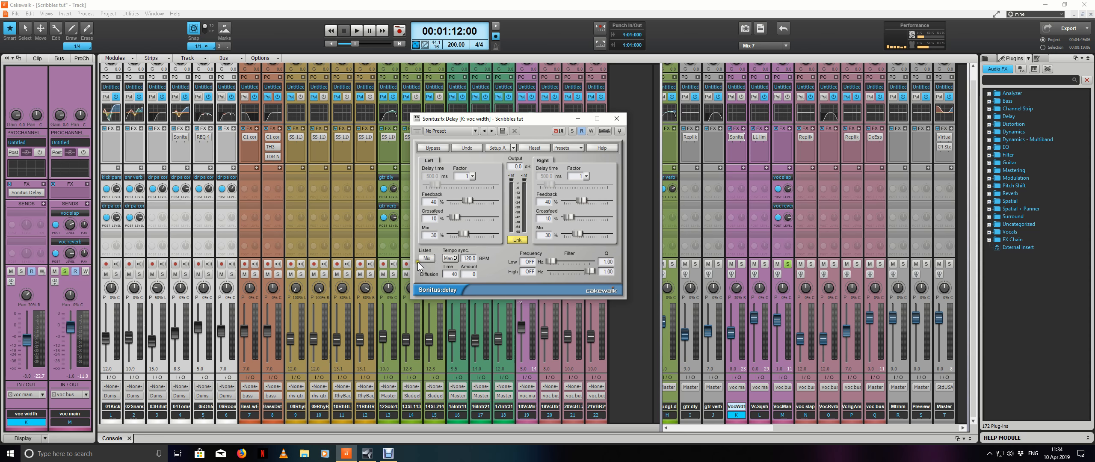
Step: Set the Sonitus Delay to output only the delay with tempo sync off and a 10 ms delay time
{"action": "left_click", "coordinate": [430, 259]}
{"action": "left_click", "coordinate": [452, 259]}
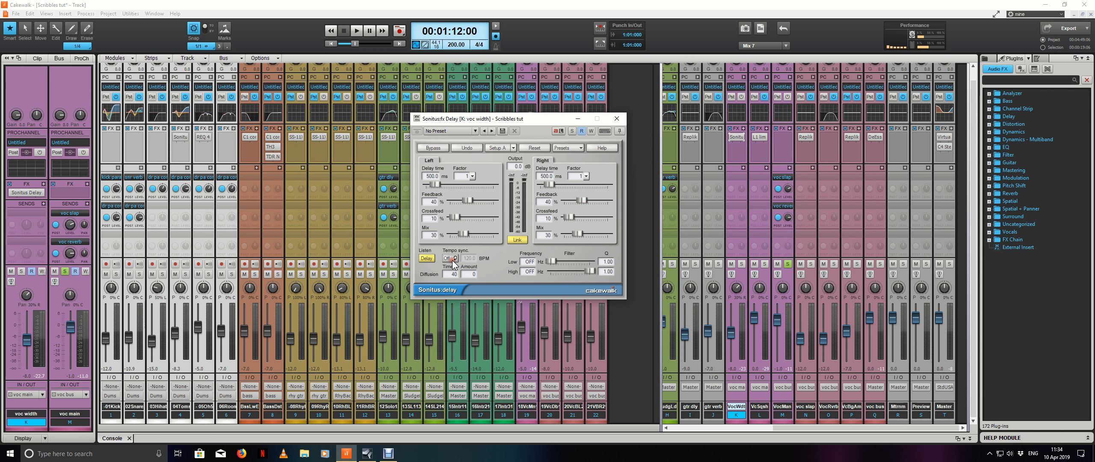
{"action": "left_click", "coordinate": [430, 177]}
{"action": "type", "text": "10"}
{"action": "key", "text": "Return"}
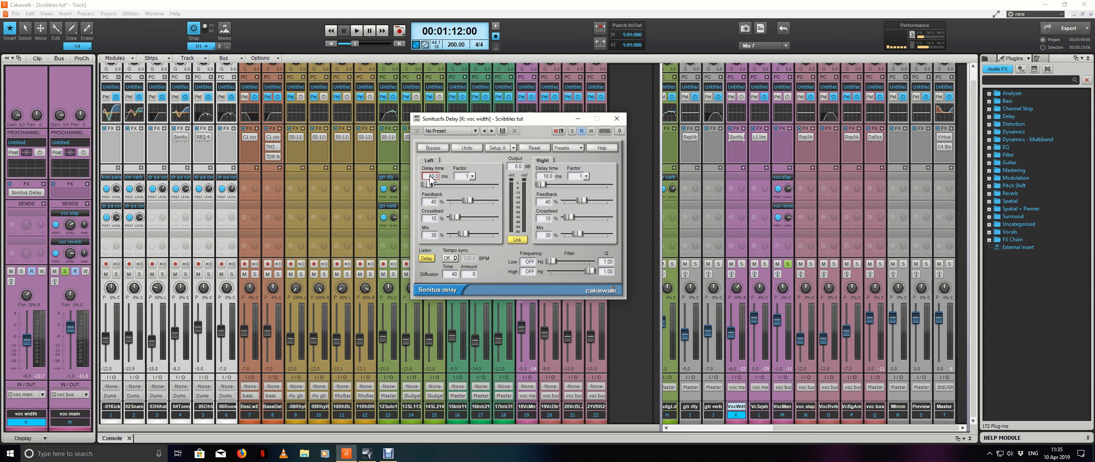
Step: Unlink the delay's left and right channels and set the right delay time to 20 ms
{"action": "left_click", "coordinate": [517, 240]}
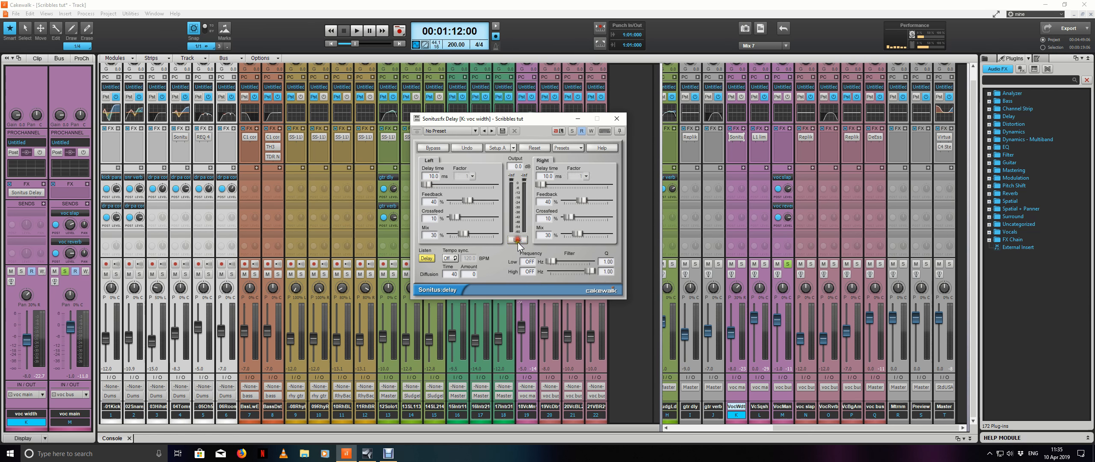
{"action": "left_click", "coordinate": [546, 177]}
{"action": "type", "text": "20.0"}
Step: Reduce the delay's feedback and crossfeed to 0% on both channels
{"action": "left_click_drag", "start_coordinate": [473, 202], "coordinate": [447, 201]}
{"action": "left_click_drag", "start_coordinate": [569, 217], "coordinate": [564, 218]}
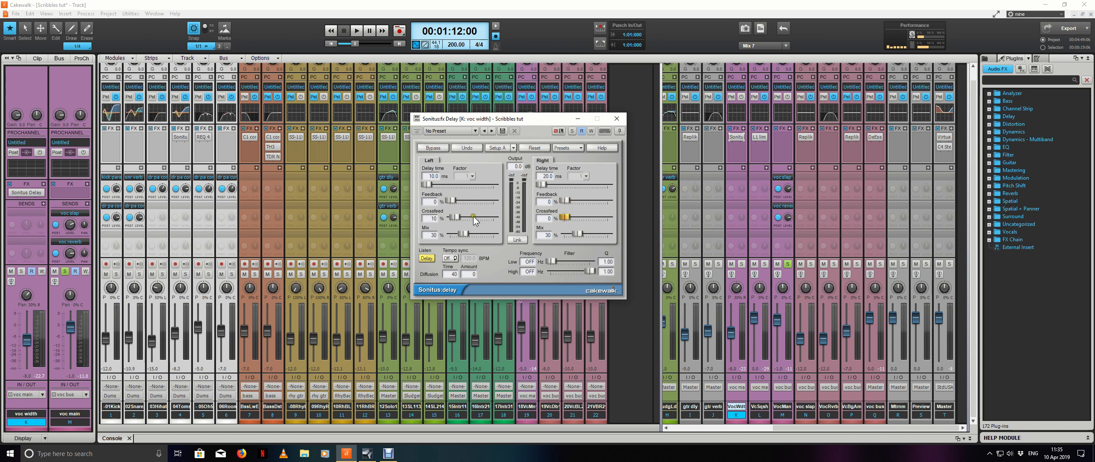
{"action": "left_click_drag", "start_coordinate": [455, 217], "coordinate": [449, 217]}
Step: Audition voc width in solo, reset its pan to centre, and close the delay window
{"action": "key", "text": "space"}
{"action": "left_click", "coordinate": [742, 264]}
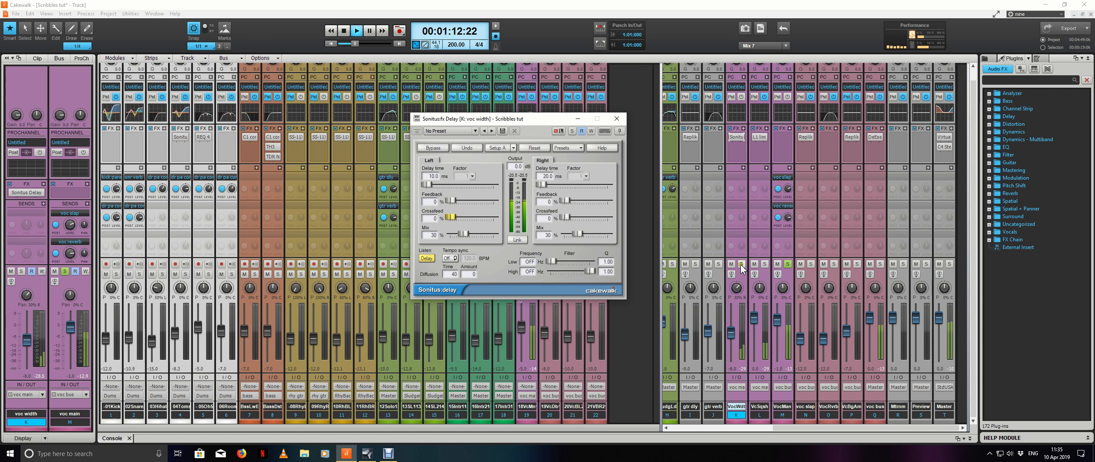
{"action": "double_click", "coordinate": [736, 288]}
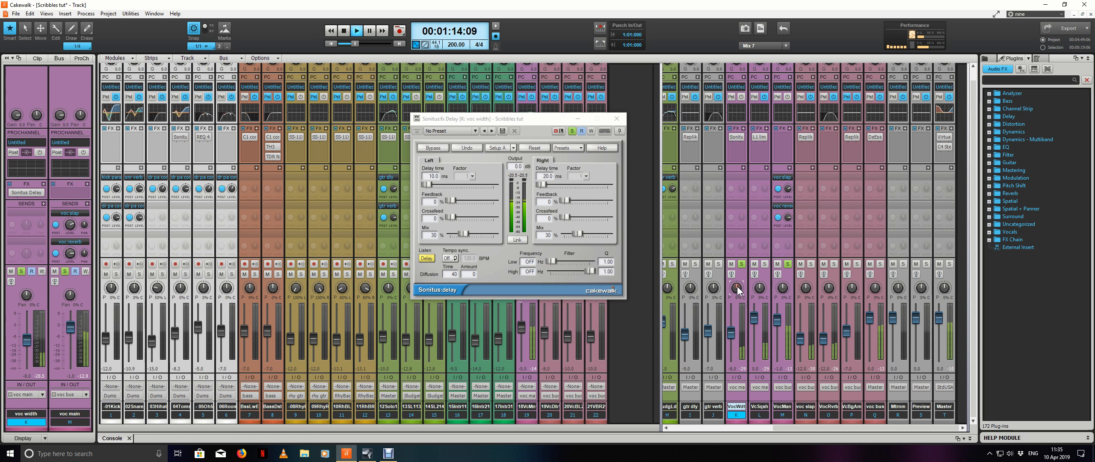
{"action": "left_click", "coordinate": [741, 264]}
{"action": "key", "text": "space"}
{"action": "left_click", "coordinate": [616, 118]}
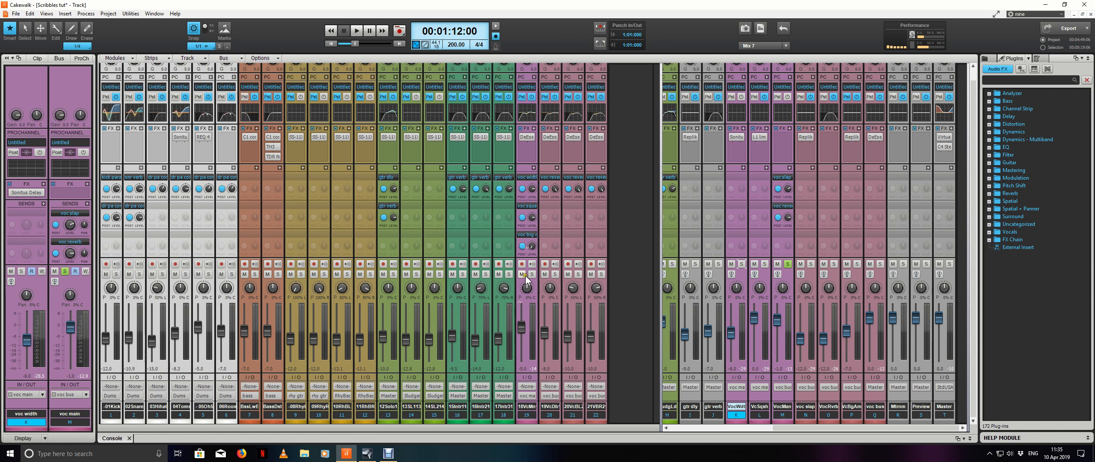
Step: Unsolo the voc main bus and leave the main vocal track unmuted
{"action": "left_click", "coordinate": [522, 275]}
{"action": "left_click", "coordinate": [787, 264]}
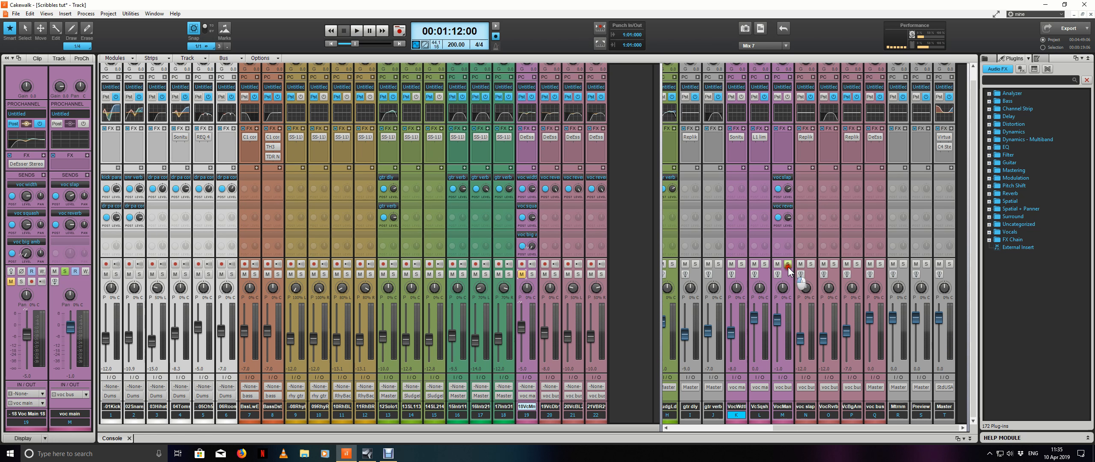
{"action": "left_click", "coordinate": [736, 274]}
{"action": "left_click", "coordinate": [522, 274]}
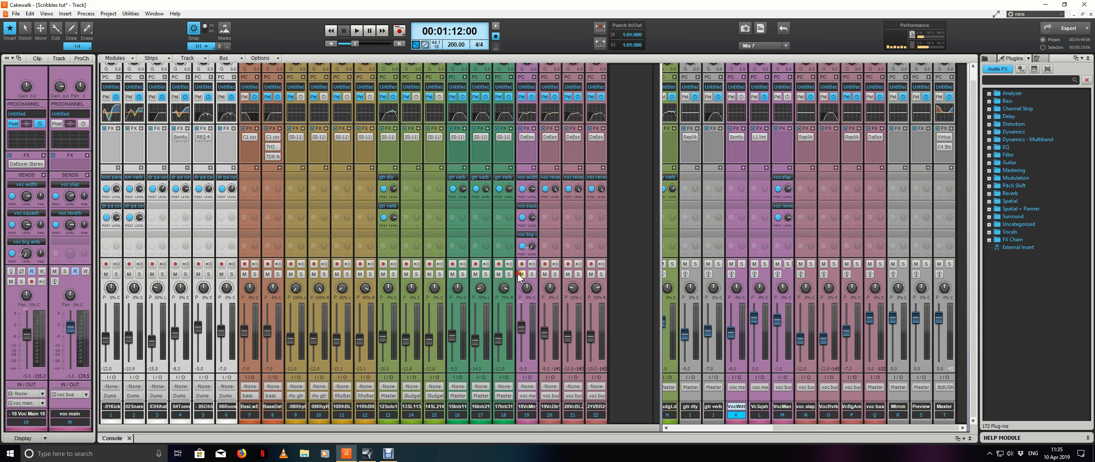
Step: Solo the voc width bus and audition it with its Sonitus Delay window open
{"action": "left_click", "coordinate": [742, 263]}
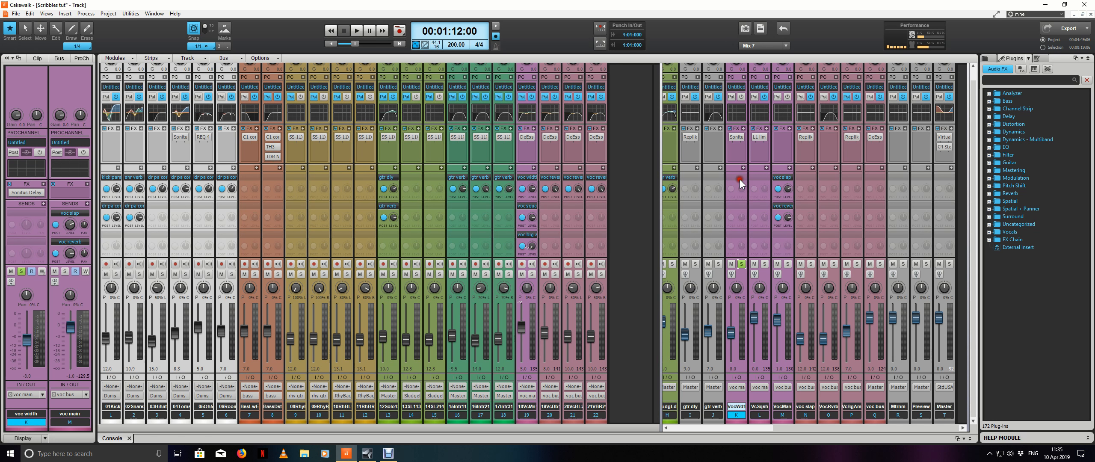
{"action": "key", "text": "space"}
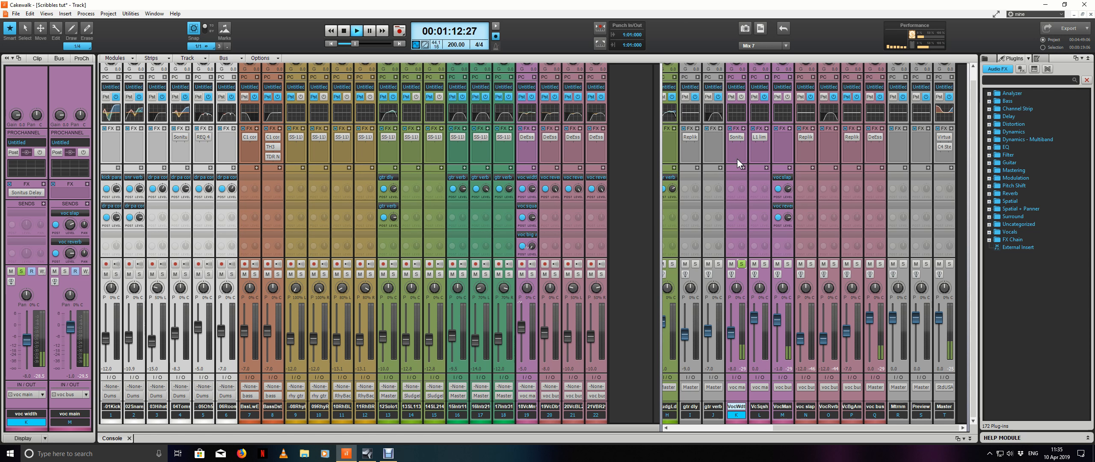
{"action": "double_click", "coordinate": [740, 135]}
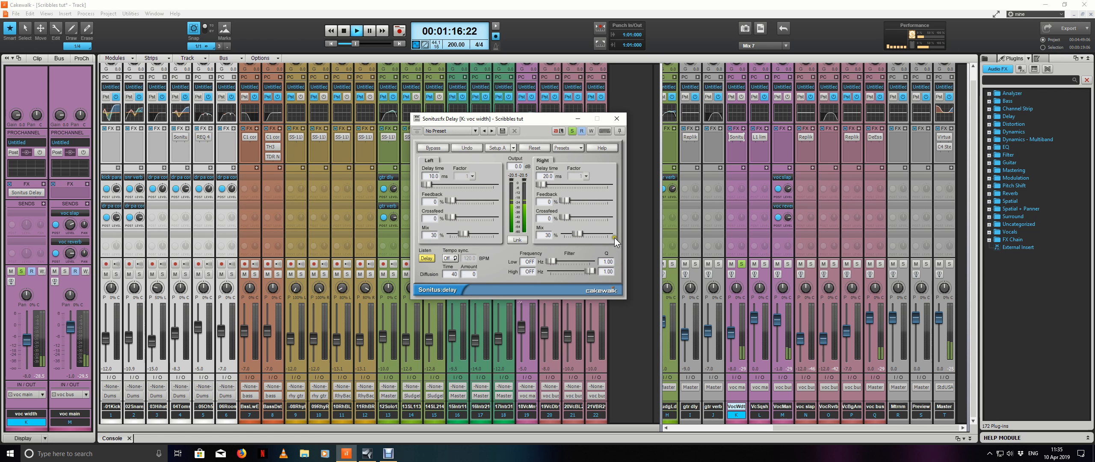
{"action": "key", "text": "space"}
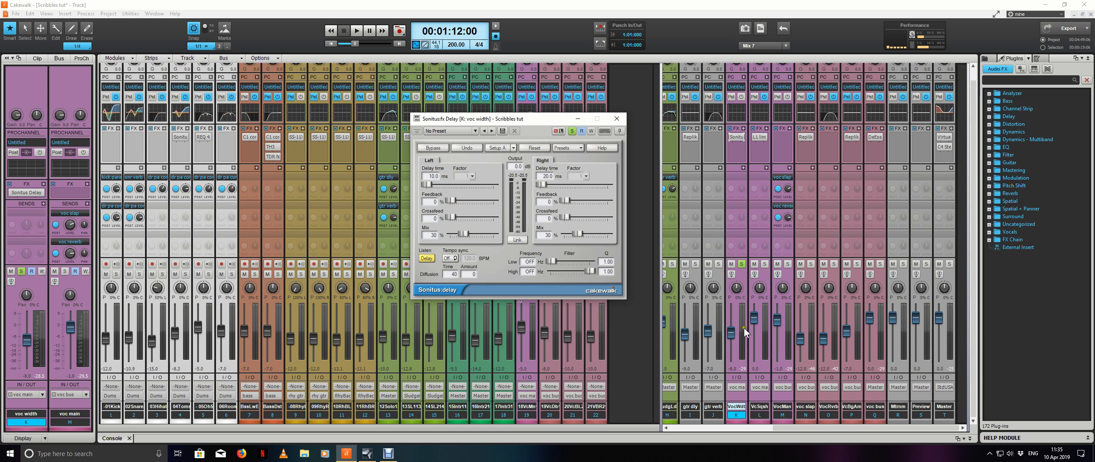
{"action": "key", "text": "space"}
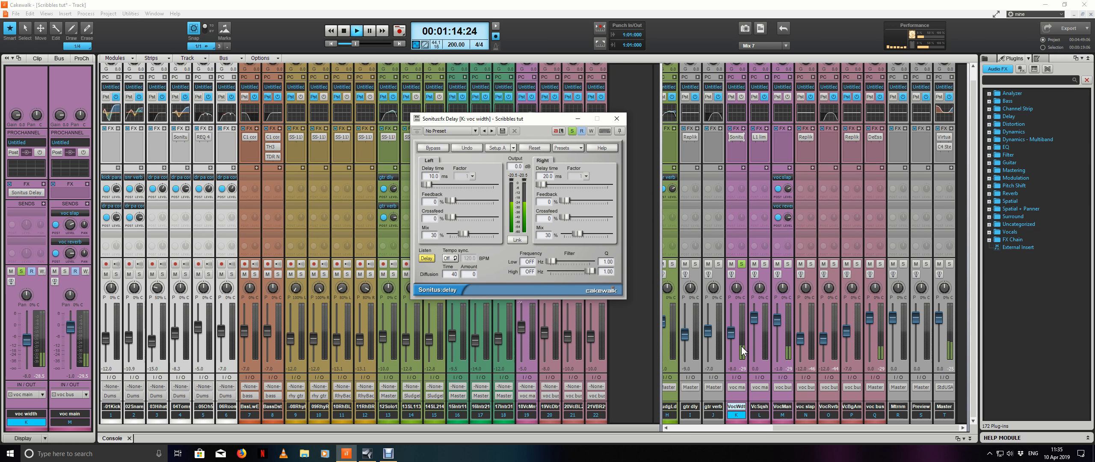
{"action": "key", "text": "space"}
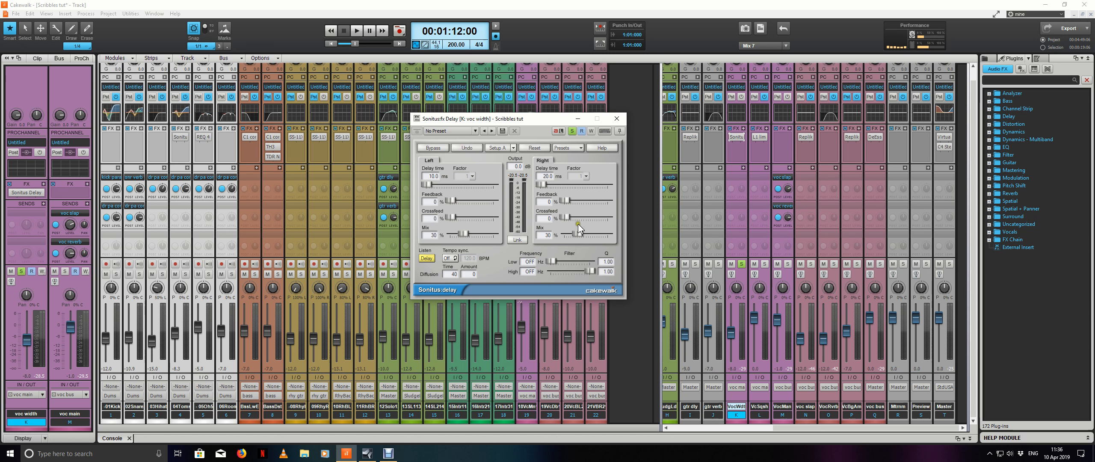
Step: Raise the delay's right channel mix to 47% while auditioning the soloed voc width bus
{"action": "left_click_drag", "start_coordinate": [577, 233], "coordinate": [582, 234]}
{"action": "key", "text": "space"}
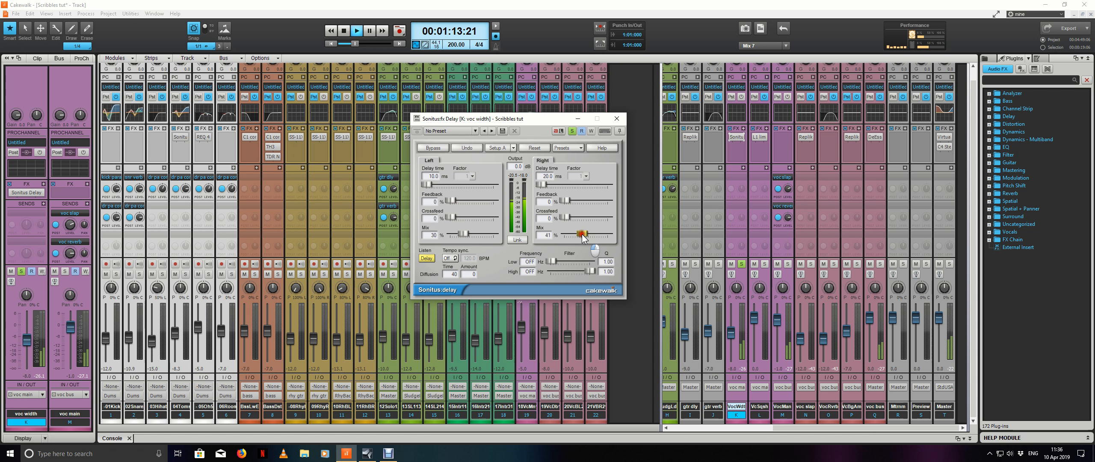
{"action": "mouse_move", "coordinate": [582, 234]}
{"action": "left_mouse_down"}
{"action": "mouse_move", "coordinate": [597, 240]}
{"action": "mouse_move", "coordinate": [587, 239]}
{"action": "left_mouse_up"}
{"action": "scroll", "coordinate": [586, 241], "scroll_direction": "down", "scroll_amount": 2}
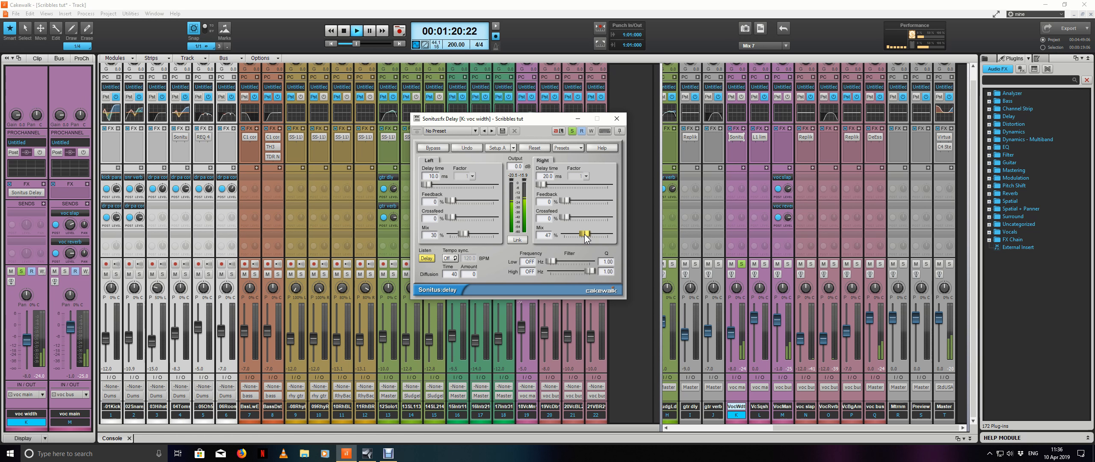
{"action": "key", "text": "space"}
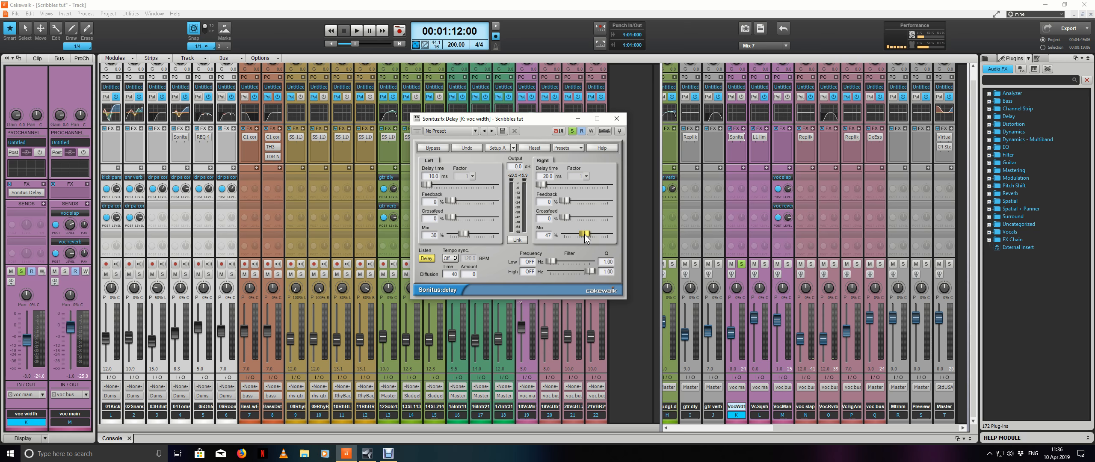
Step: Try the delay's right channel mix at 100% during playback
{"action": "key", "text": "space"}
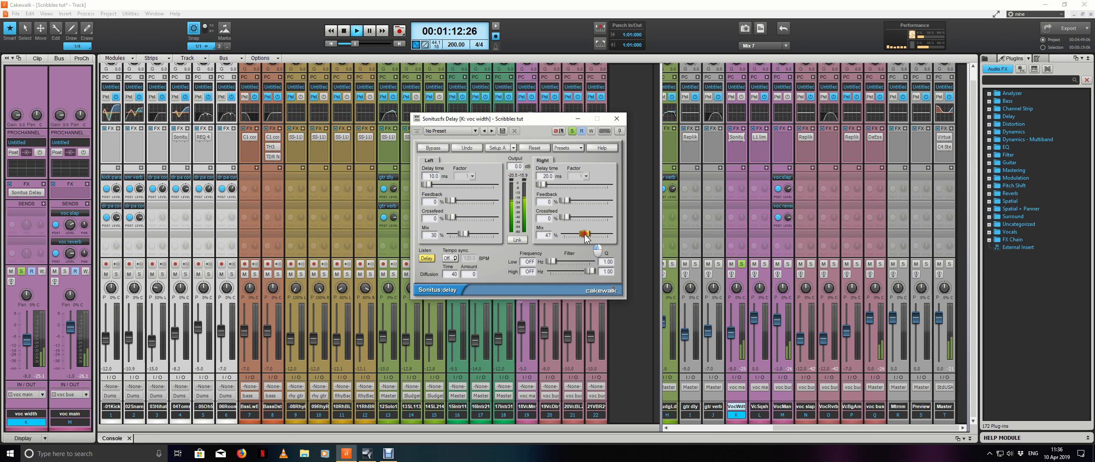
{"action": "left_click_drag", "start_coordinate": [584, 234], "coordinate": [611, 236]}
{"action": "key", "text": "space"}
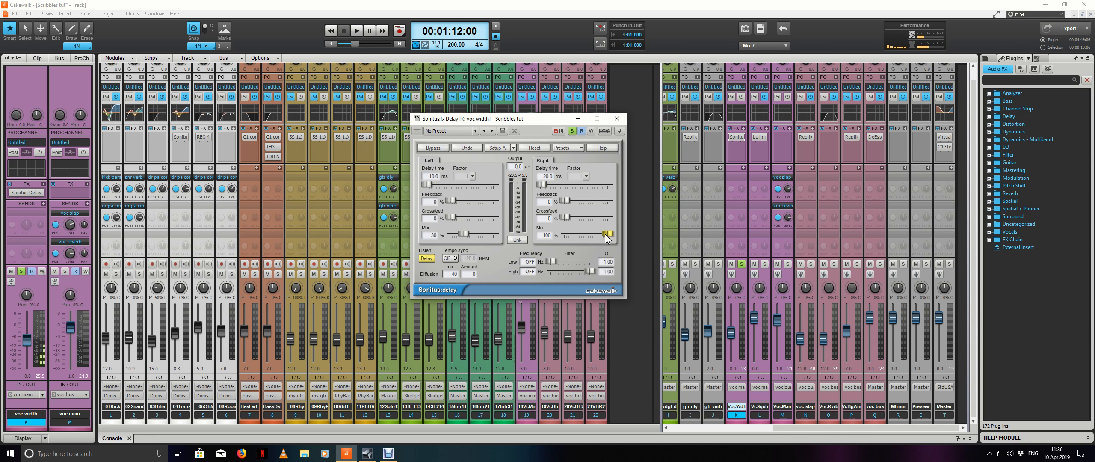
Step: Set the delay's right channel mix to 50% during playback and close the delay window
{"action": "key", "text": "space"}
{"action": "left_click_drag", "start_coordinate": [606, 238], "coordinate": [584, 232]}
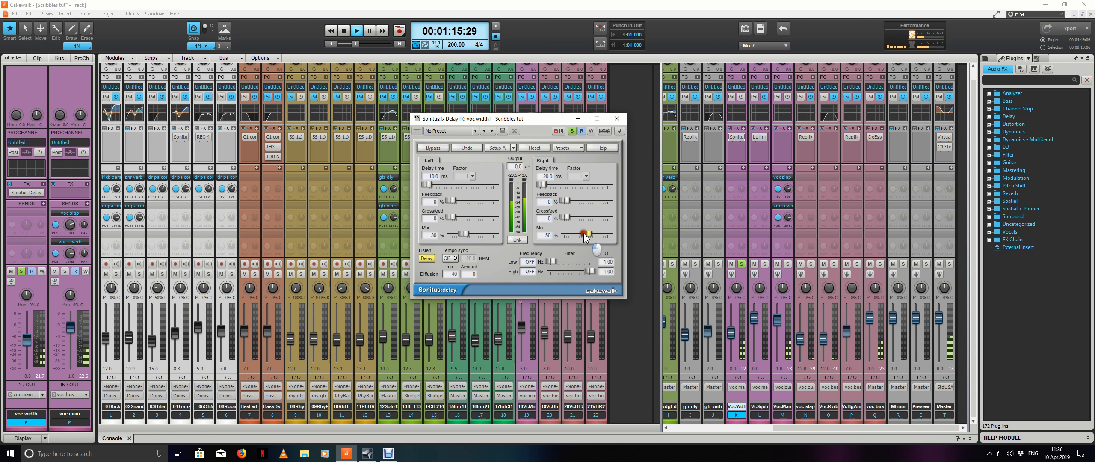
{"action": "left_click", "coordinate": [617, 119]}
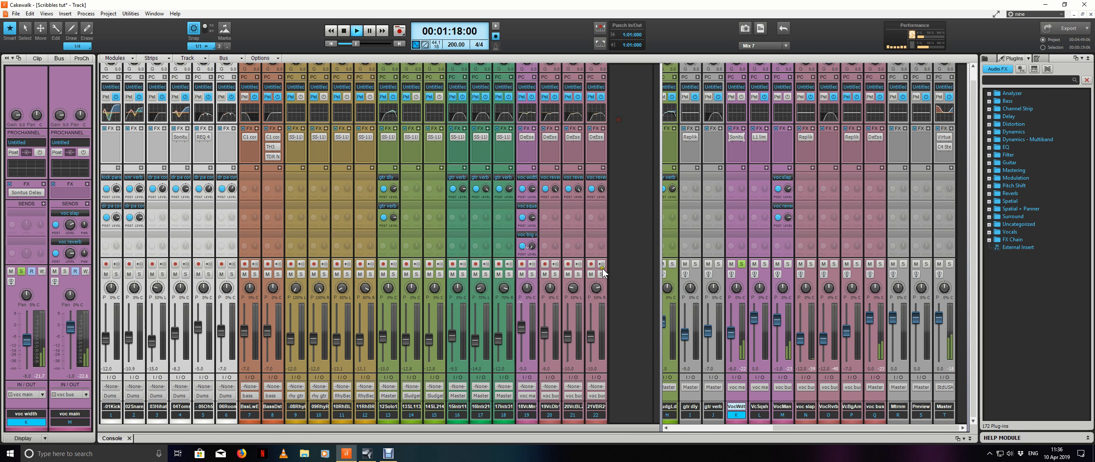
Step: Switch the solo from voc width to the voc main bus, soloing the main vocal track only briefly in between
{"action": "left_click", "coordinate": [532, 274]}
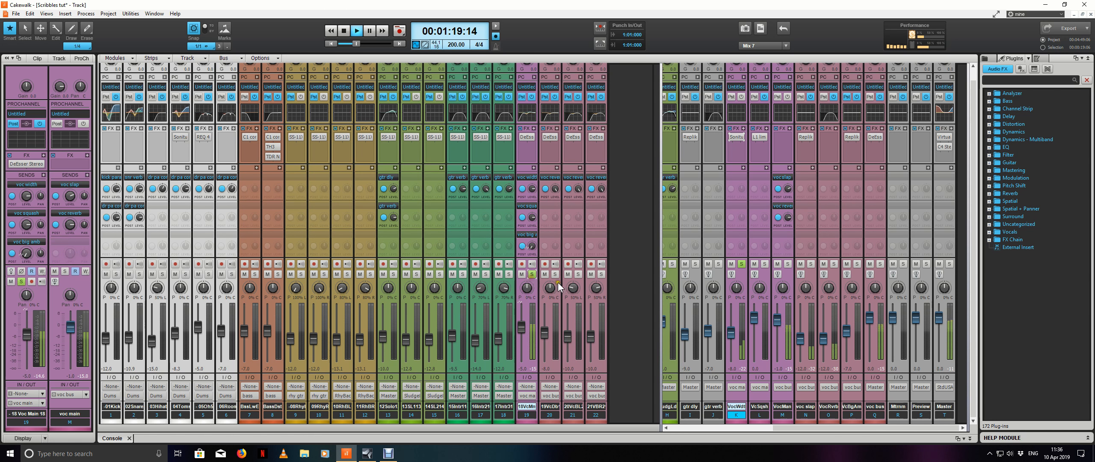
{"action": "left_click", "coordinate": [740, 264]}
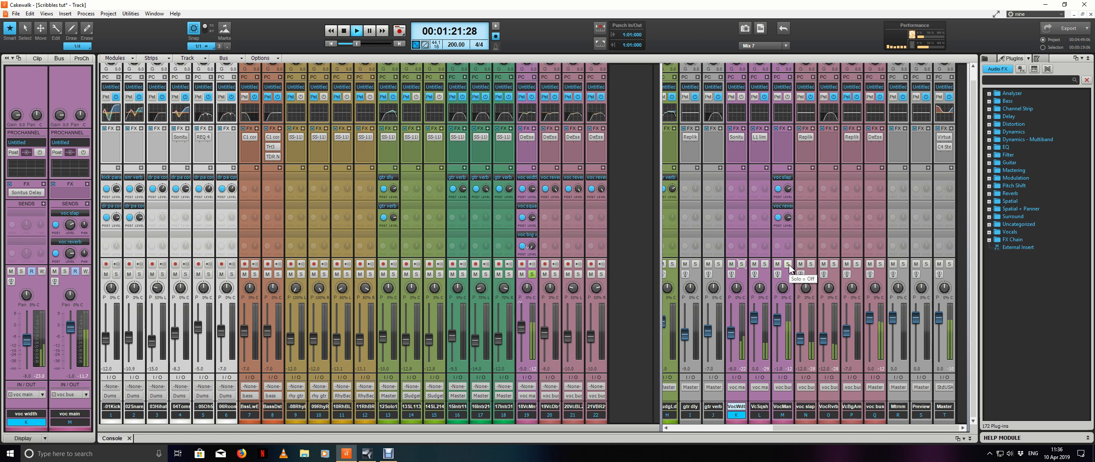
{"action": "left_click", "coordinate": [531, 274]}
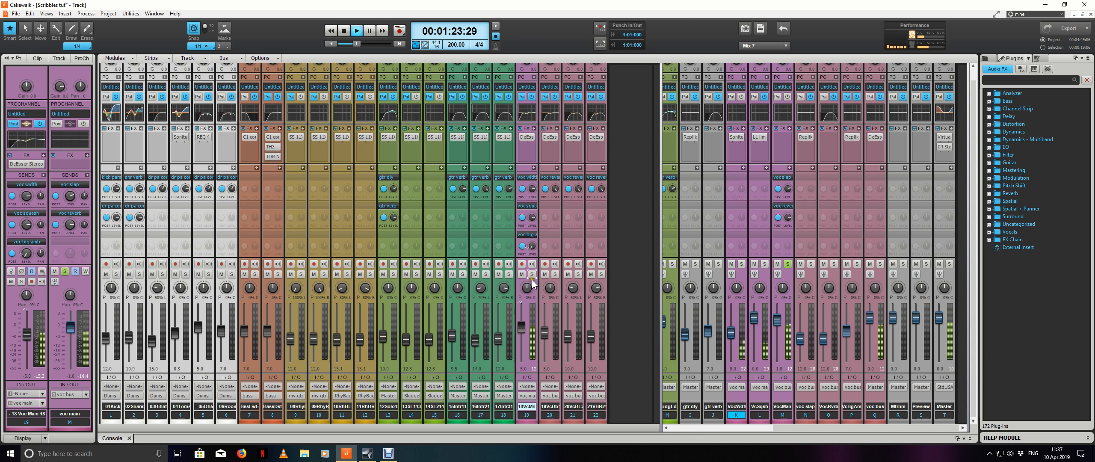
Step: Mute and unmute voc width for comparison and reset its volume fader to 0 dB
{"action": "left_click", "coordinate": [731, 264]}
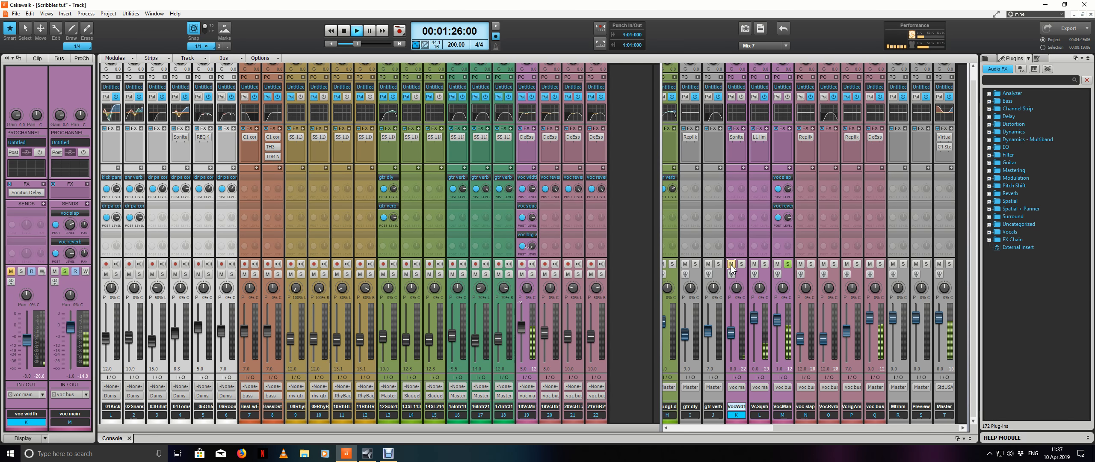
{"action": "left_click", "coordinate": [731, 265]}
{"action": "double_click", "coordinate": [730, 332]}
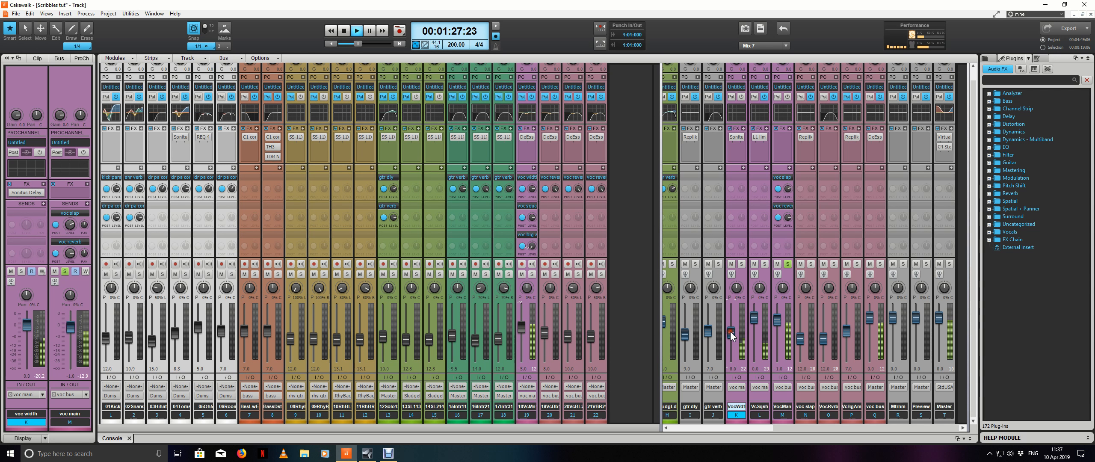
Step: Compare the vocal with voc width muted and unmuted, and unsolo the voc main bus
{"action": "left_click", "coordinate": [731, 264]}
{"action": "left_click", "coordinate": [731, 265]}
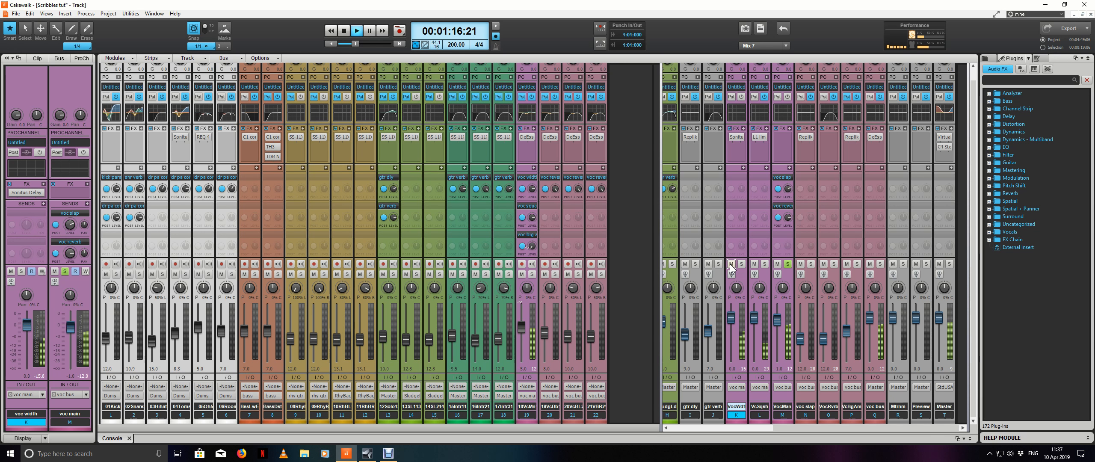
{"action": "left_click", "coordinate": [731, 264]}
{"action": "left_click", "coordinate": [730, 264]}
{"action": "left_click", "coordinate": [787, 264]}
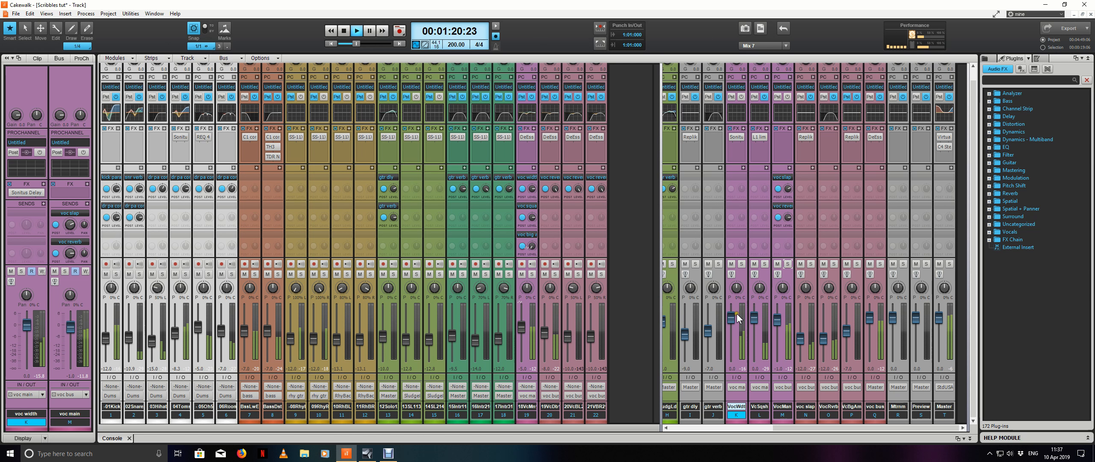
Step: Lower the voc width fader to about -9 dB and compare the full mix with the bus muted and unmuted
{"action": "mouse_move", "coordinate": [733, 319]}
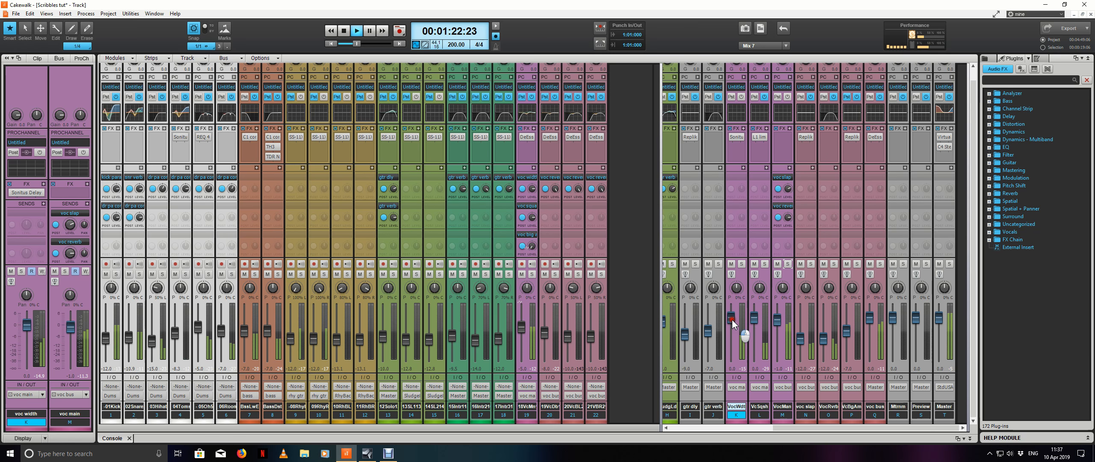
{"action": "left_click_drag", "start_coordinate": [732, 320], "coordinate": [733, 320]}
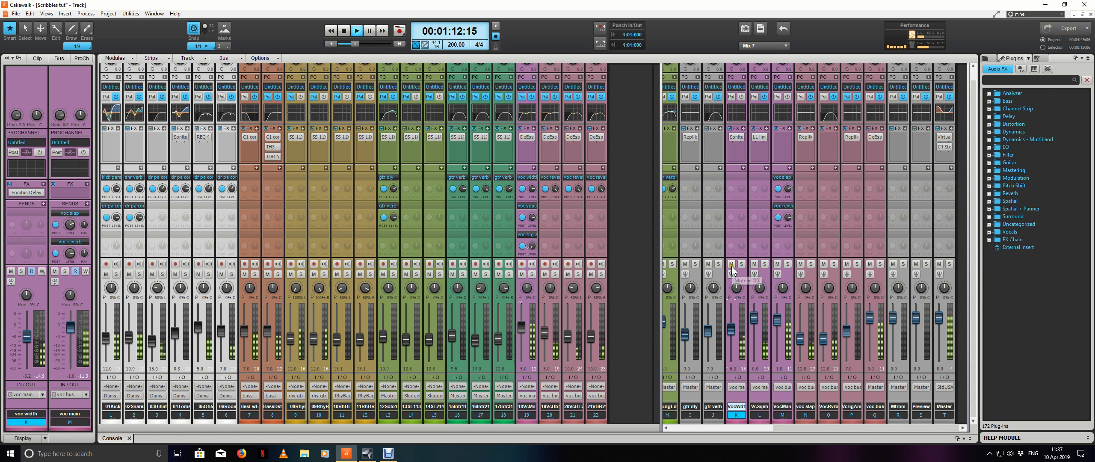
{"action": "left_click", "coordinate": [731, 265]}
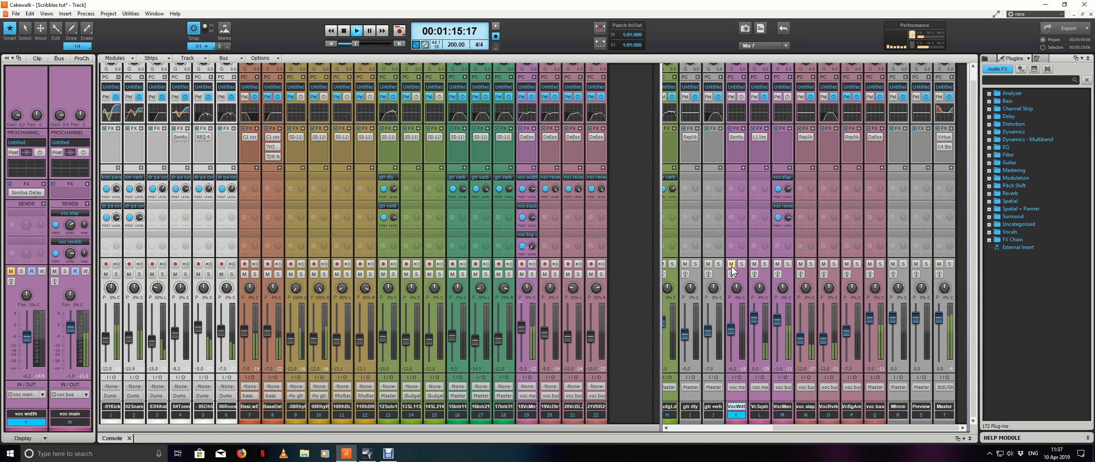
{"action": "left_click", "coordinate": [731, 265]}
{"action": "left_click", "coordinate": [732, 265]}
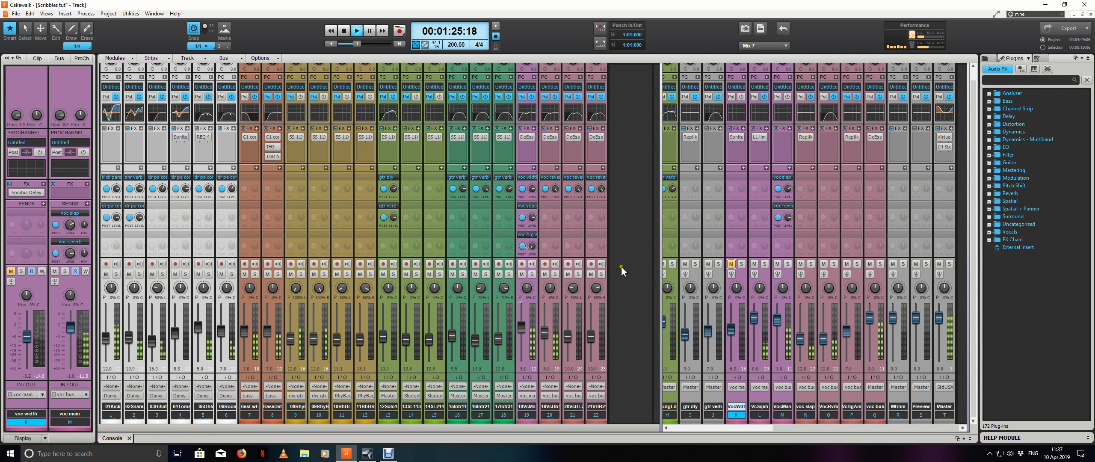
Step: Mute vocal track 20 beside the main vocal and unmute the voc width bus
{"action": "left_click", "coordinate": [544, 274]}
{"action": "left_click", "coordinate": [731, 265]}
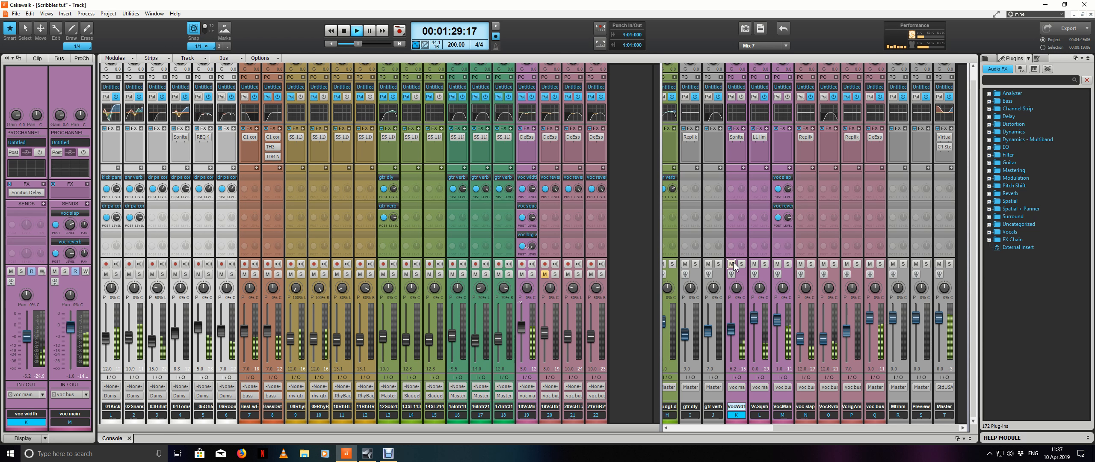
Step: Reset the voc width fader to 0 dB and toggle its mute to hear the difference in the full mix
{"action": "left_click_drag", "start_coordinate": [727, 325], "coordinate": [727, 326]}
{"action": "double_click", "coordinate": [728, 326]}
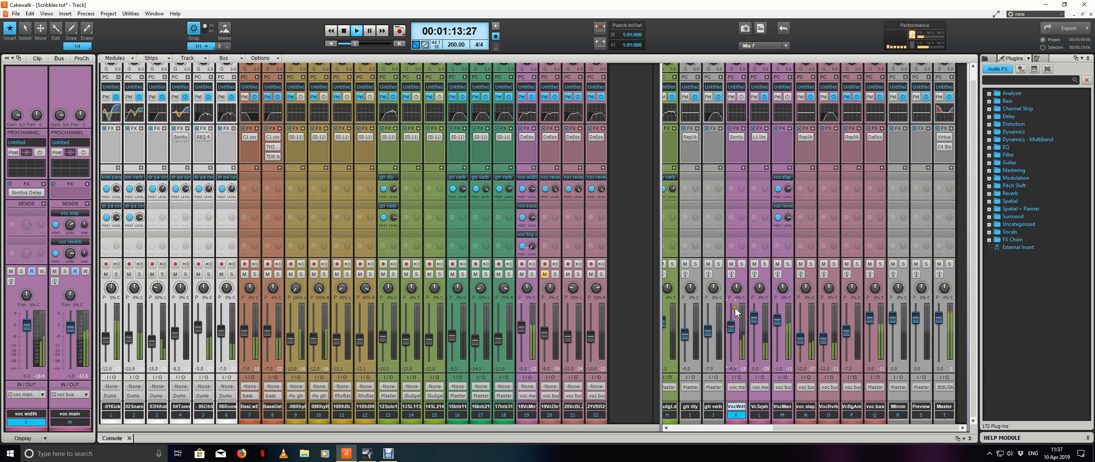
{"action": "left_click", "coordinate": [732, 265]}
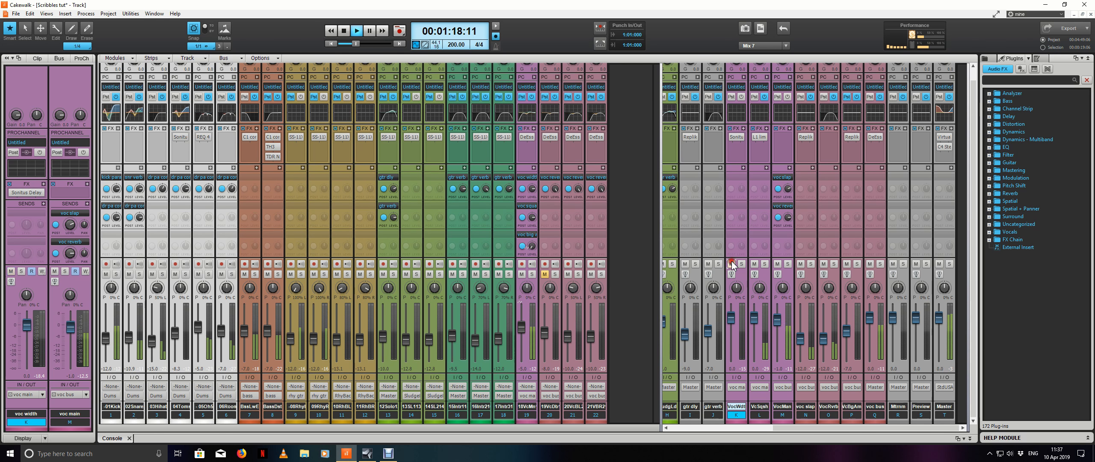
{"action": "left_click", "coordinate": [732, 263]}
Step: Bring the voc width fader down to about -9 dB, compare it muted and unmuted, and stop playback
{"action": "left_click_drag", "start_coordinate": [733, 314], "coordinate": [734, 318]}
{"action": "left_click", "coordinate": [732, 264]}
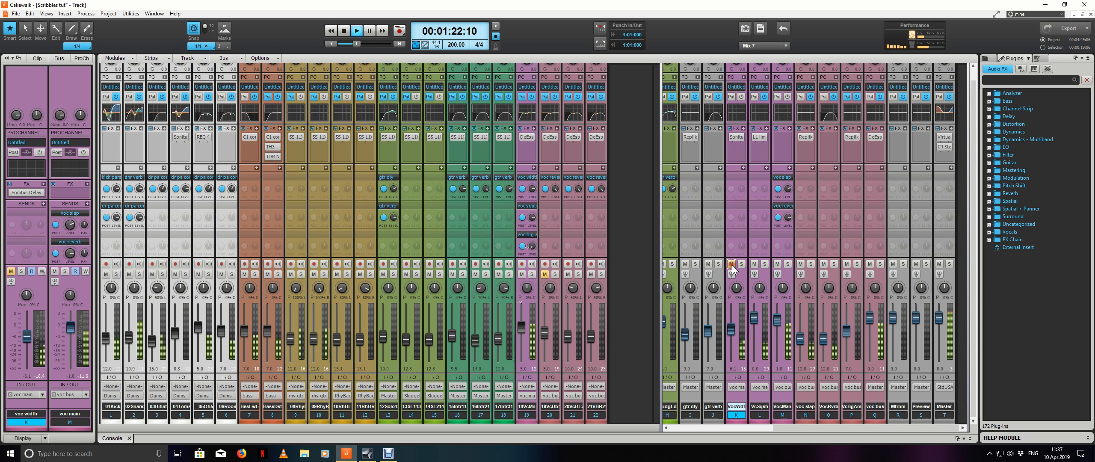
{"action": "left_click", "coordinate": [731, 264]}
{"action": "left_click", "coordinate": [731, 264]}
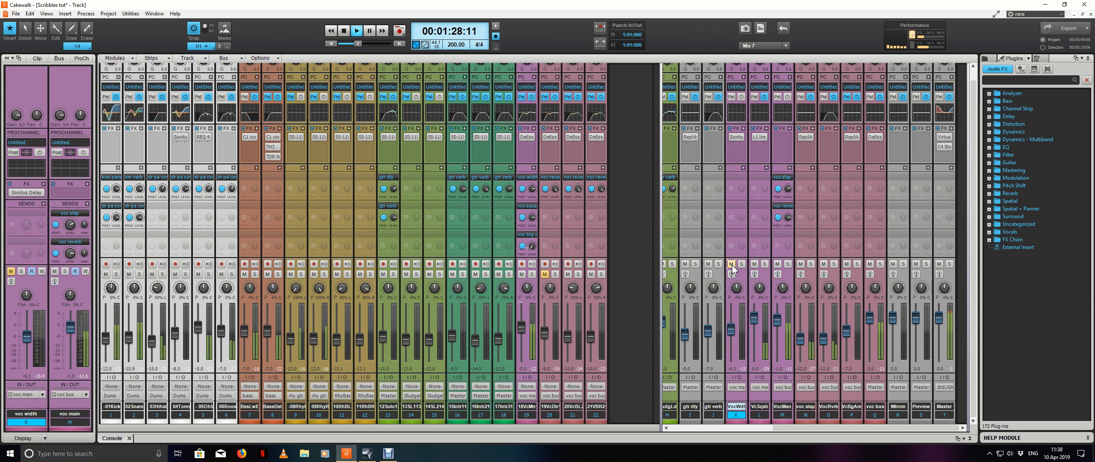
{"action": "left_click", "coordinate": [731, 264]}
{"action": "key", "text": "space"}
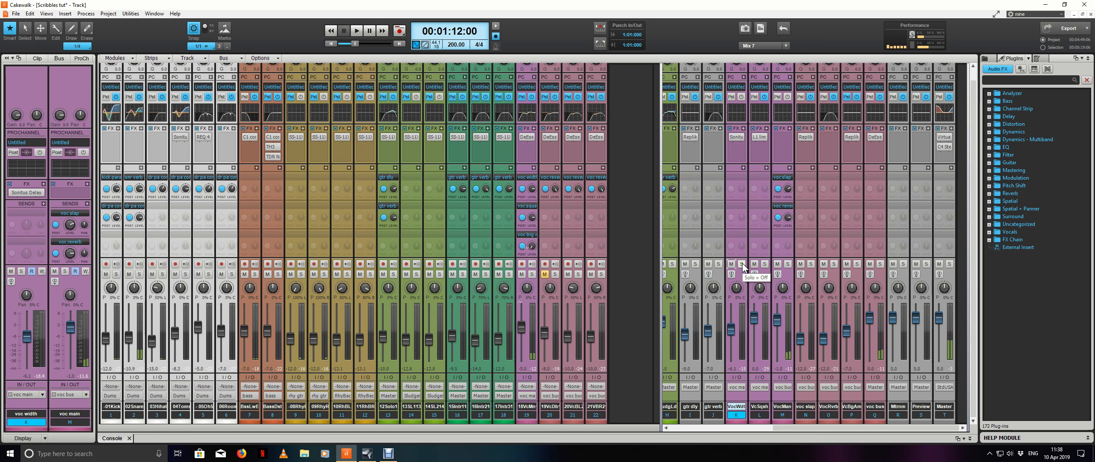
Step: Solo voc width, reopen its Sonitus Delay and audition it with the diffusion amount raised to 100
{"action": "left_click", "coordinate": [743, 264]}
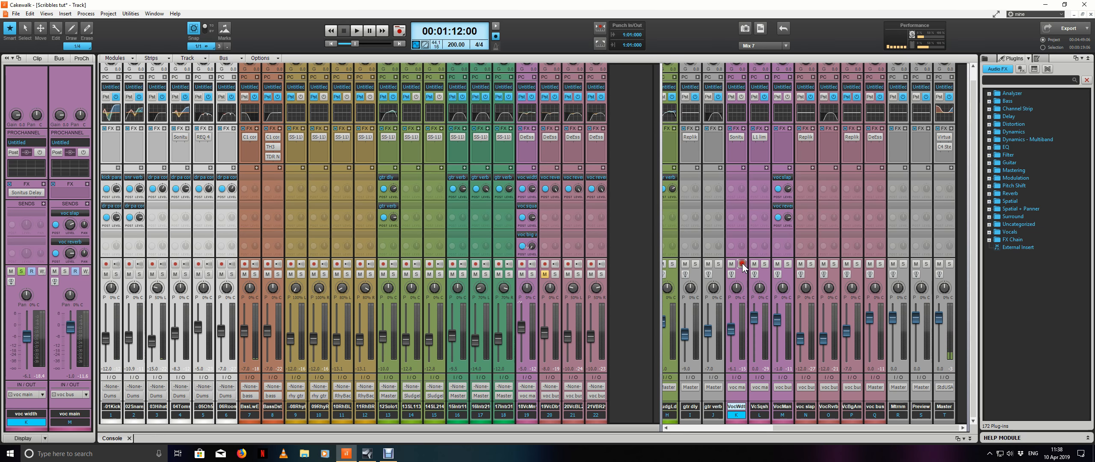
{"action": "left_click", "coordinate": [740, 136]}
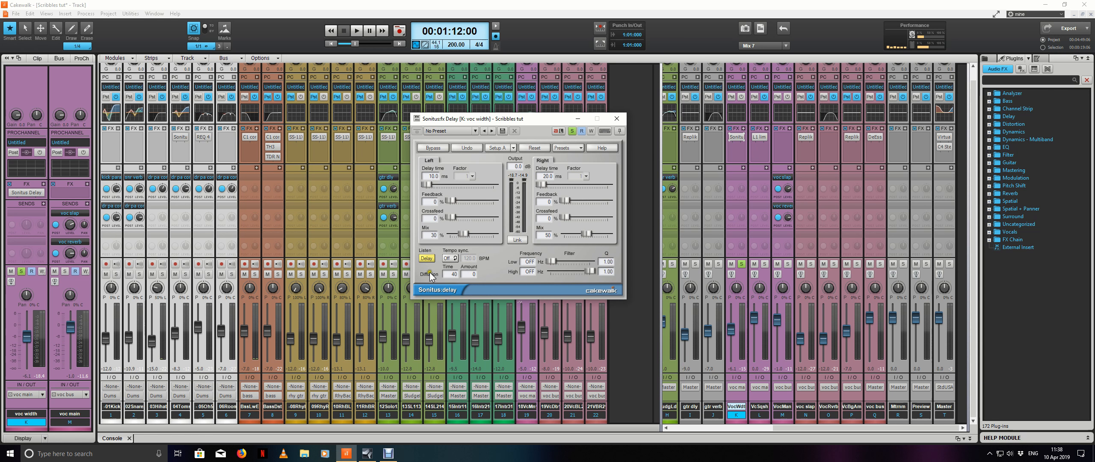
{"action": "key", "text": "space"}
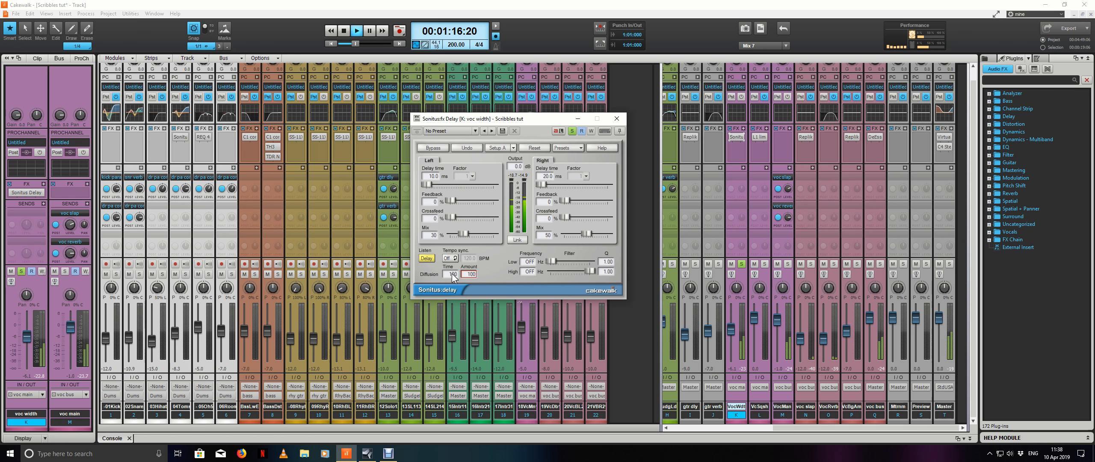
{"action": "left_click", "coordinate": [454, 199]}
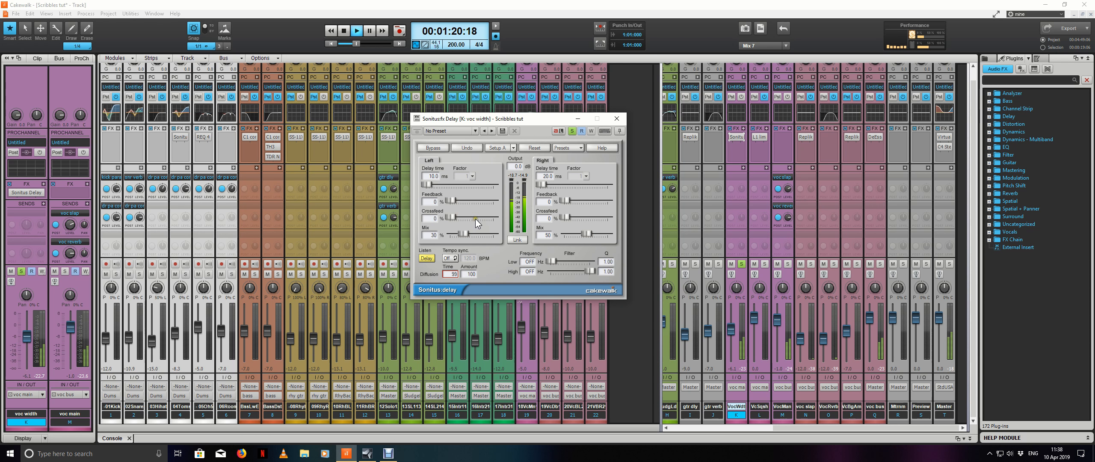
Step: Stop playback and set both the diffusion time and the diffusion amount to 1
{"action": "left_click", "coordinate": [450, 274]}
{"action": "key", "text": "space"}
{"action": "type", "text": "1"}
{"action": "left_click", "coordinate": [469, 274]}
{"action": "type", "text": "1"}
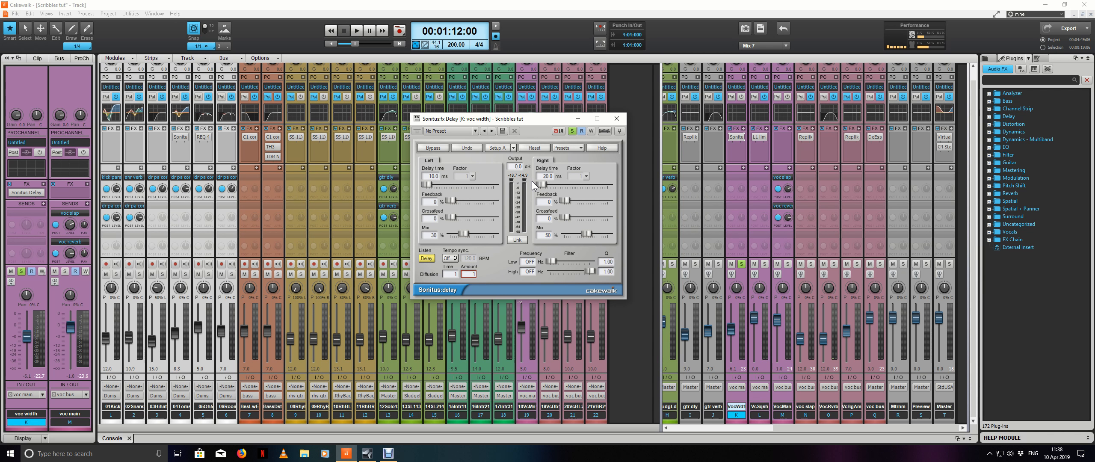
Step: Audition the Sonitus Delay with diffusion time and amount both set to 100 and the channels linked, then stop playback
{"action": "key", "text": "space"}
{"action": "left_click", "coordinate": [452, 275]}
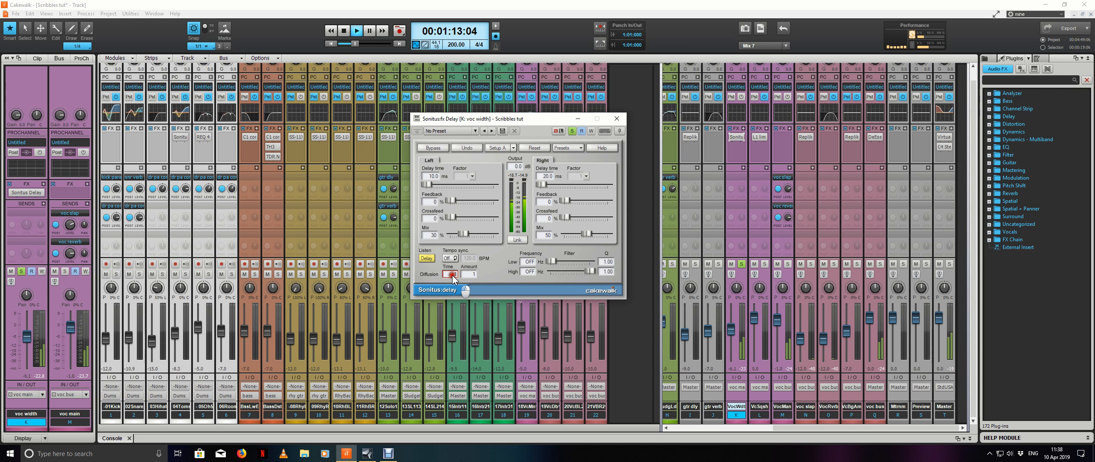
{"action": "type", "text": "99"}
{"action": "key", "text": "Tab"}
{"action": "type", "text": "100"}
{"action": "left_click_drag", "start_coordinate": [451, 307], "coordinate": [455, 283]}
{"action": "left_click", "coordinate": [517, 239]}
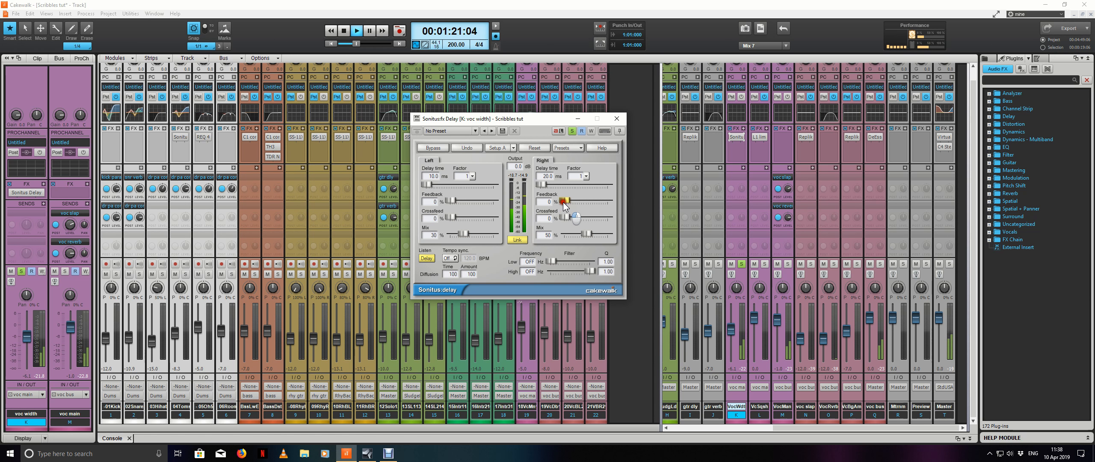
{"action": "mouse_move", "coordinate": [564, 202]}
{"action": "left_mouse_down"}
{"action": "mouse_move", "coordinate": [594, 201]}
{"action": "mouse_move", "coordinate": [565, 202]}
{"action": "mouse_move", "coordinate": [571, 218]}
{"action": "mouse_move", "coordinate": [591, 219]}
{"action": "mouse_move", "coordinate": [565, 218]}
{"action": "left_mouse_up"}
{"action": "key", "text": "space"}
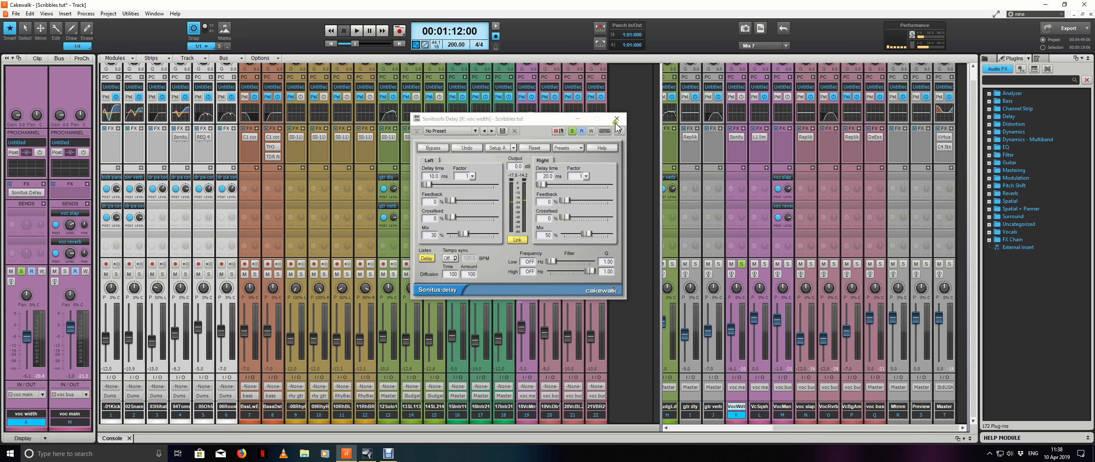
Step: Remove the Sonitus Delay from the voc width bus and insert Doubler4 Stereo in its place
{"action": "left_click", "coordinate": [735, 150]}
{"action": "right_click", "coordinate": [741, 139]}
{"action": "left_click", "coordinate": [741, 136]}
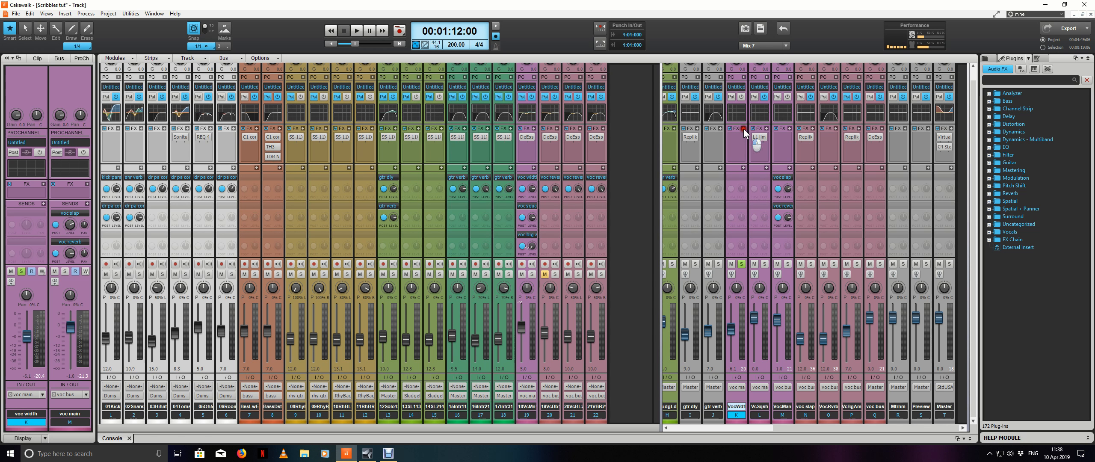
{"action": "left_click", "coordinate": [743, 128]}
{"action": "mouse_move", "coordinate": [779, 140]}
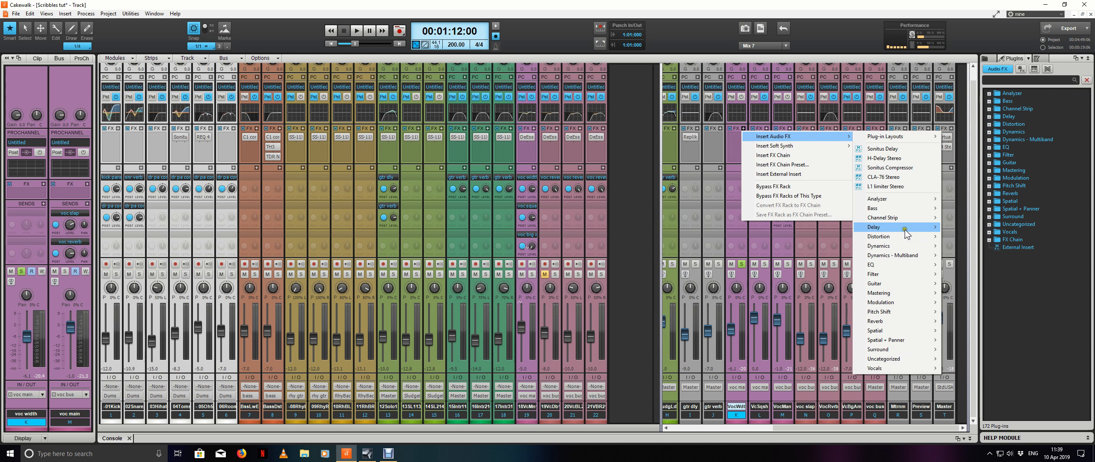
{"action": "mouse_move", "coordinate": [911, 247]}
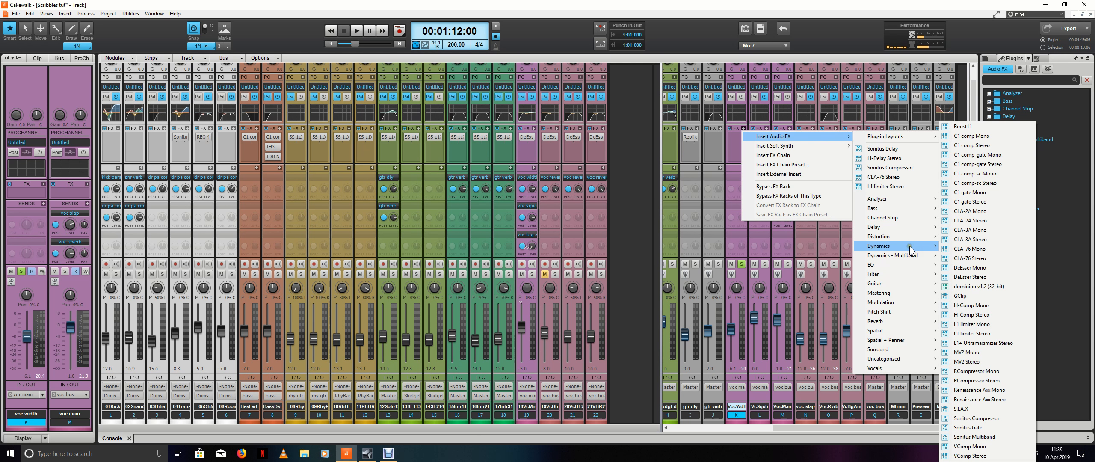
{"action": "mouse_move", "coordinate": [904, 301]}
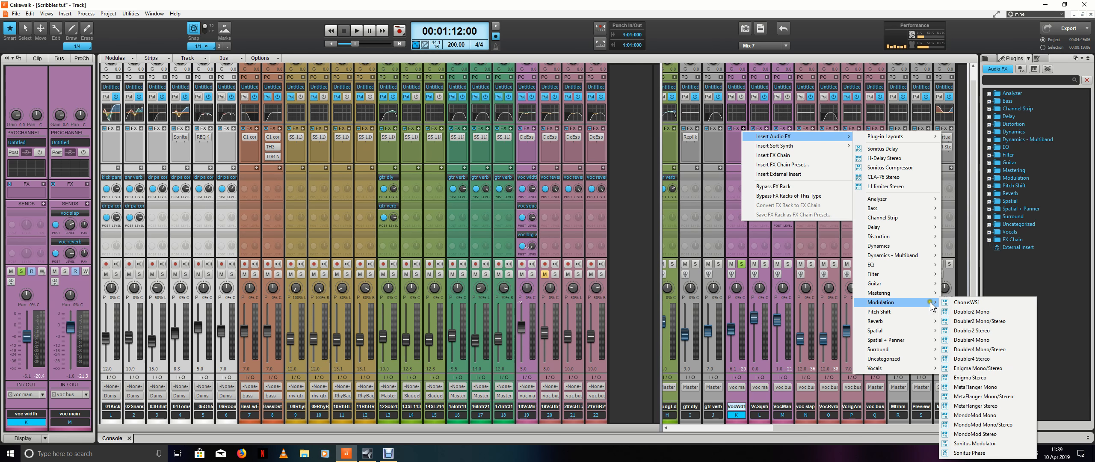
{"action": "left_click", "coordinate": [1018, 358]}
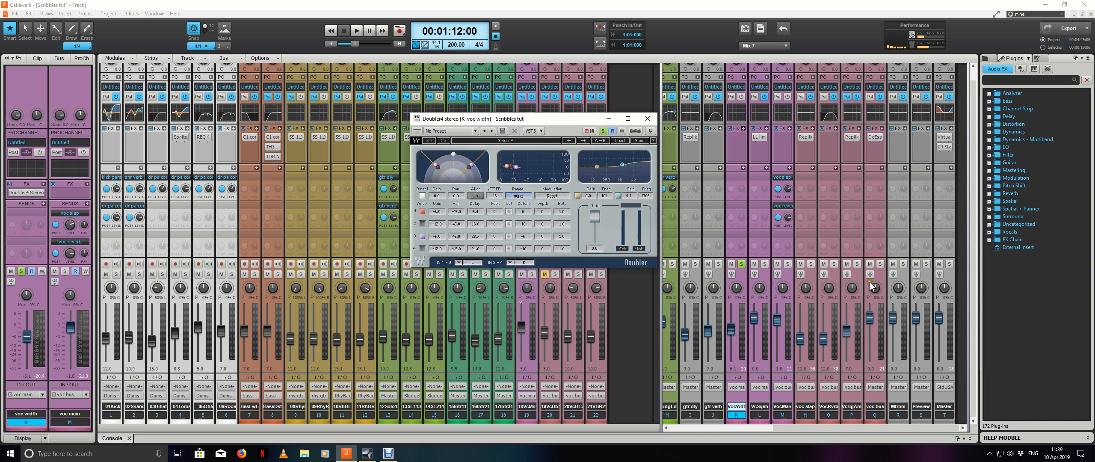
Step: Switch off both EQ bands in the Doubler
{"action": "left_click", "coordinate": [576, 195]}
{"action": "left_click", "coordinate": [617, 197]}
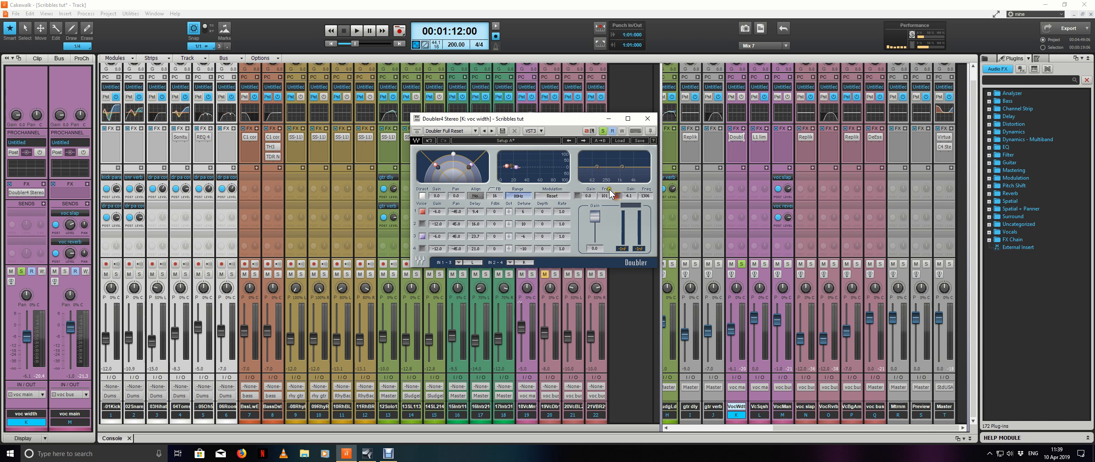
{"action": "left_click_drag", "start_coordinate": [563, 118], "coordinate": [597, 123]}
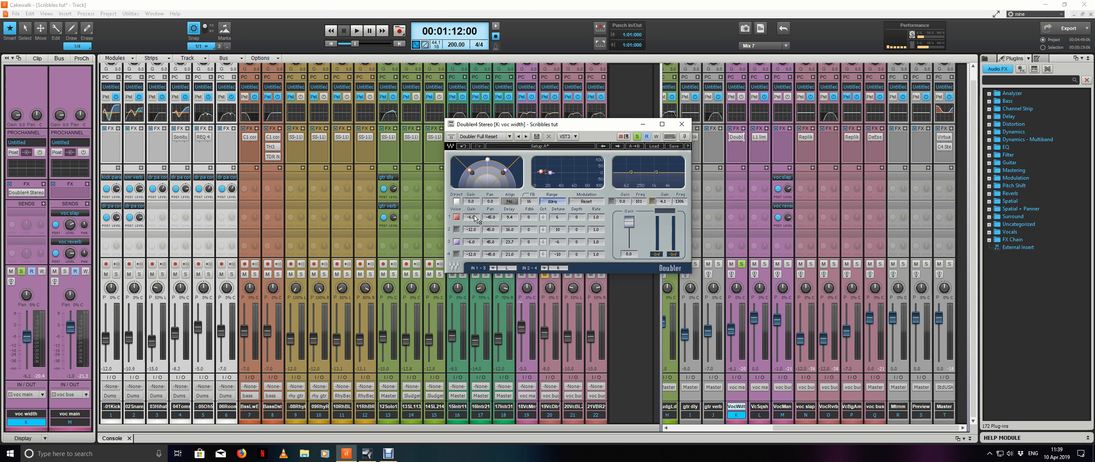
Step: Pan Doubler voice 1 to -25 and voice 3 to 25, and set voice 1's delay to 10
{"action": "left_click_drag", "start_coordinate": [490, 217], "coordinate": [518, 217]}
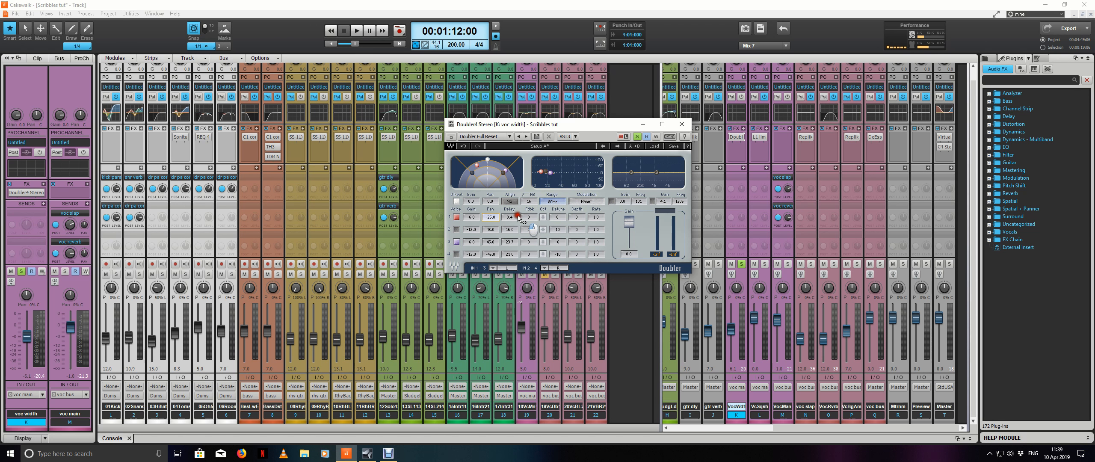
{"action": "left_click", "coordinate": [492, 243]}
{"action": "type", "text": "25"}
{"action": "key", "text": "Return"}
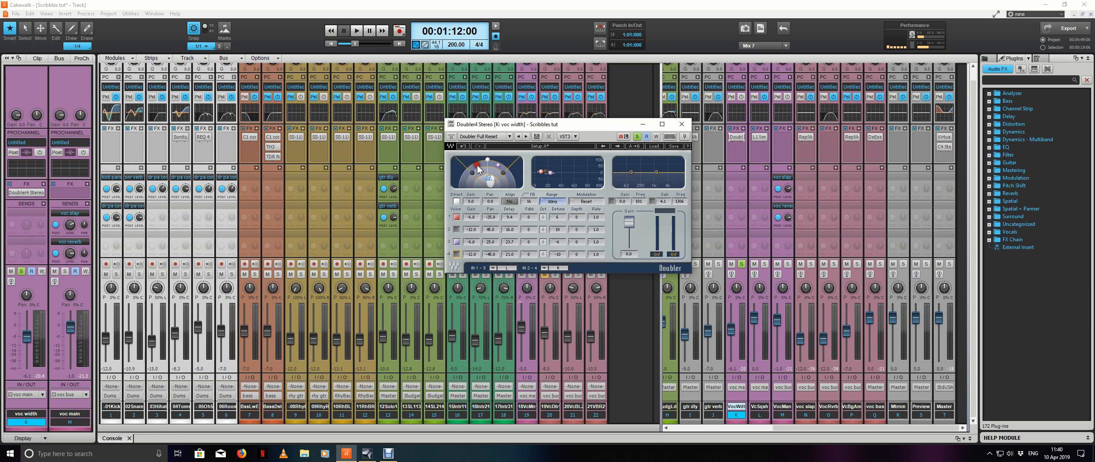
{"action": "left_click", "coordinate": [456, 217]}
{"action": "double_click", "coordinate": [513, 218]}
{"action": "key", "text": "Return"}
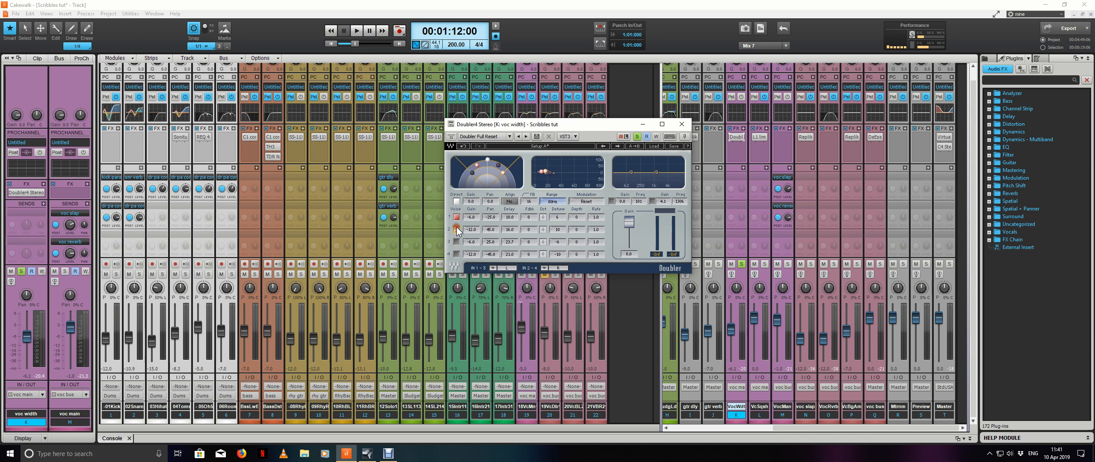
Step: Configure Doubler voice 2 with gain -6, pan 25, delay 20 and detune -6
{"action": "left_click", "coordinate": [473, 230]}
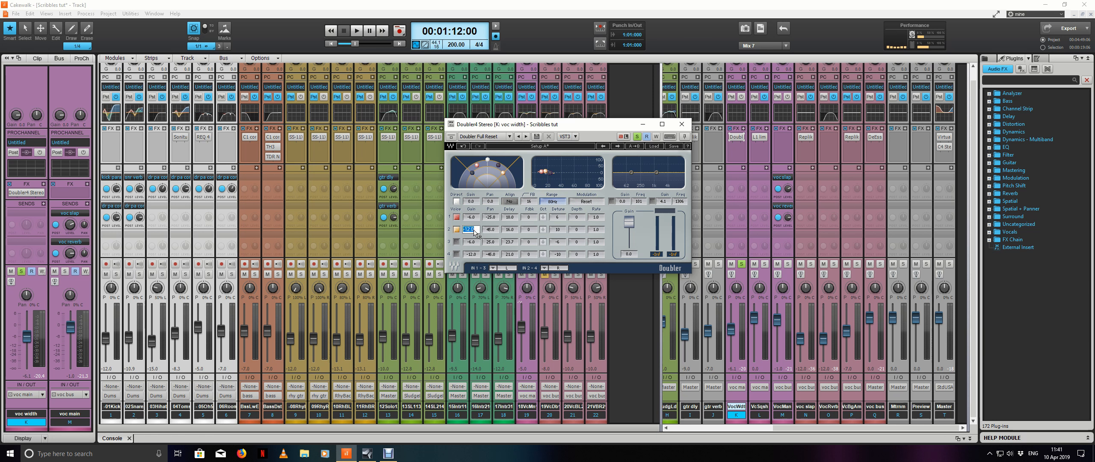
{"action": "type", "text": "-6"}
{"action": "key", "text": "Return"}
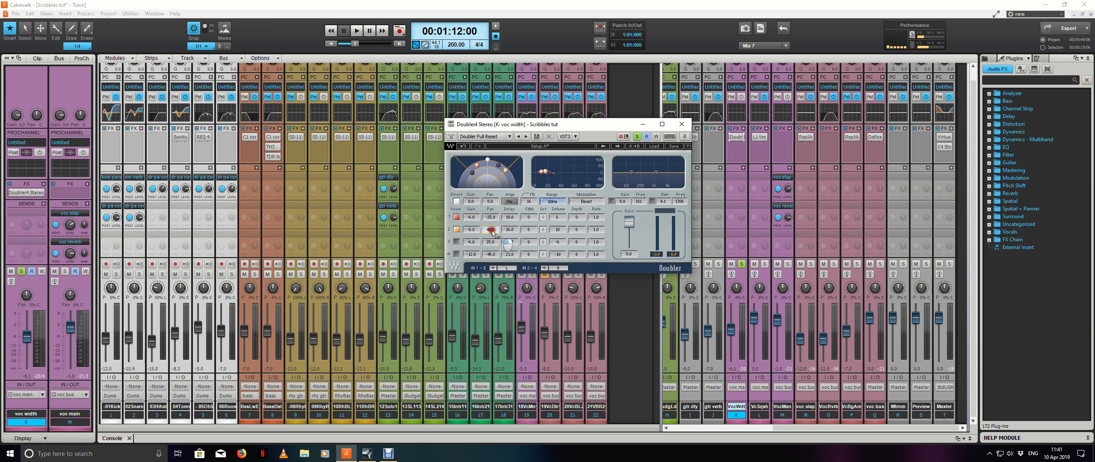
{"action": "left_click", "coordinate": [492, 230]}
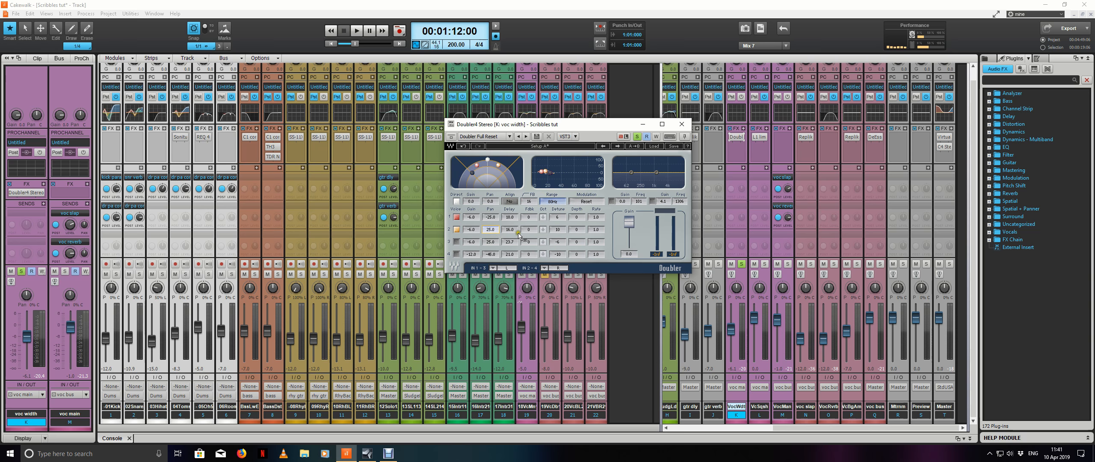
{"action": "left_click", "coordinate": [510, 231]}
{"action": "key", "text": "Return"}
{"action": "left_click", "coordinate": [559, 231]}
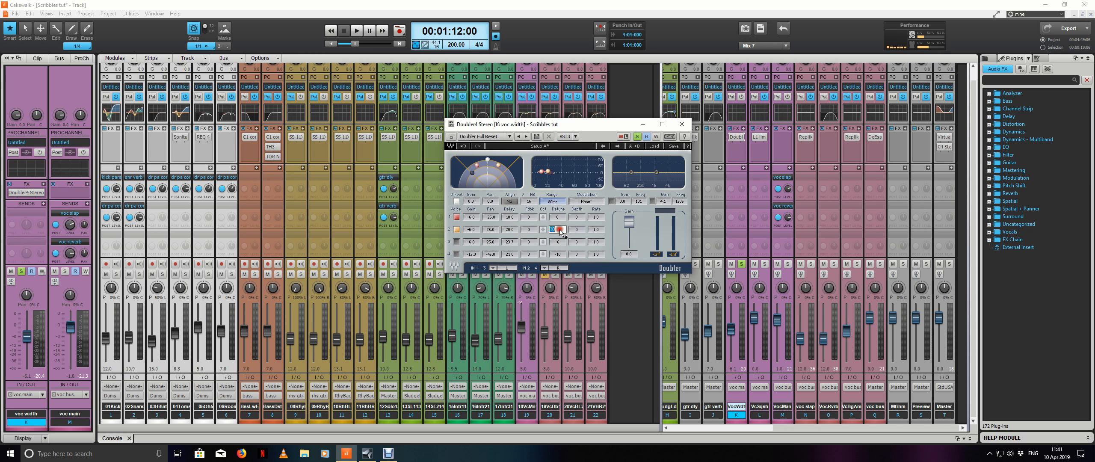
{"action": "type", "text": "-6"}
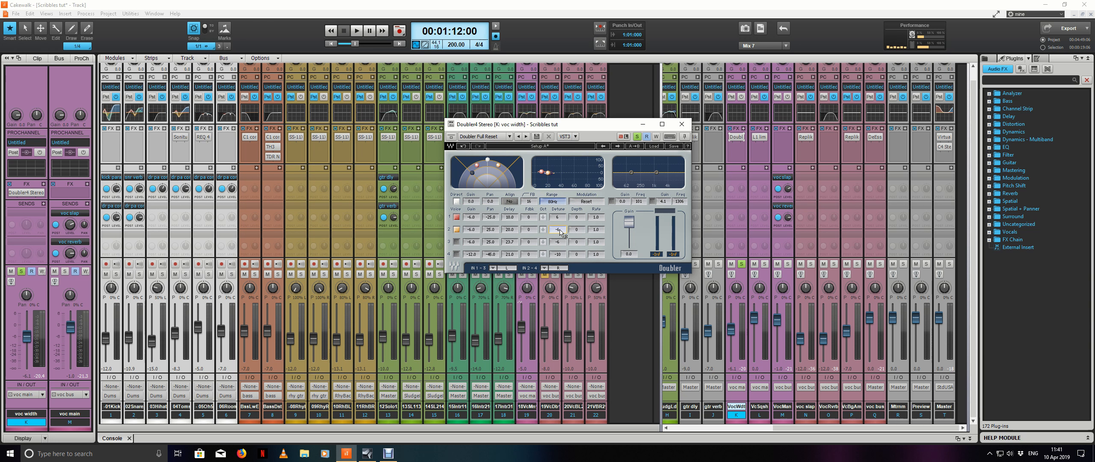
{"action": "left_click", "coordinate": [559, 221]}
{"action": "left_click", "coordinate": [502, 224]}
Step: Enable Doubler voice 3 and give it gain -12, pan -45, delay 25 and detune -10
{"action": "left_click", "coordinate": [457, 242]}
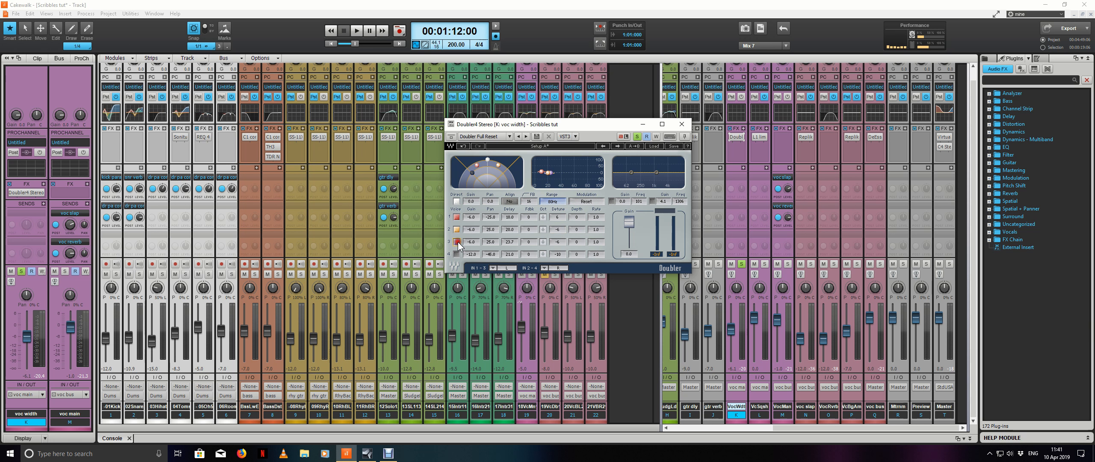
{"action": "left_click", "coordinate": [471, 242]}
{"action": "type", "text": "-"}
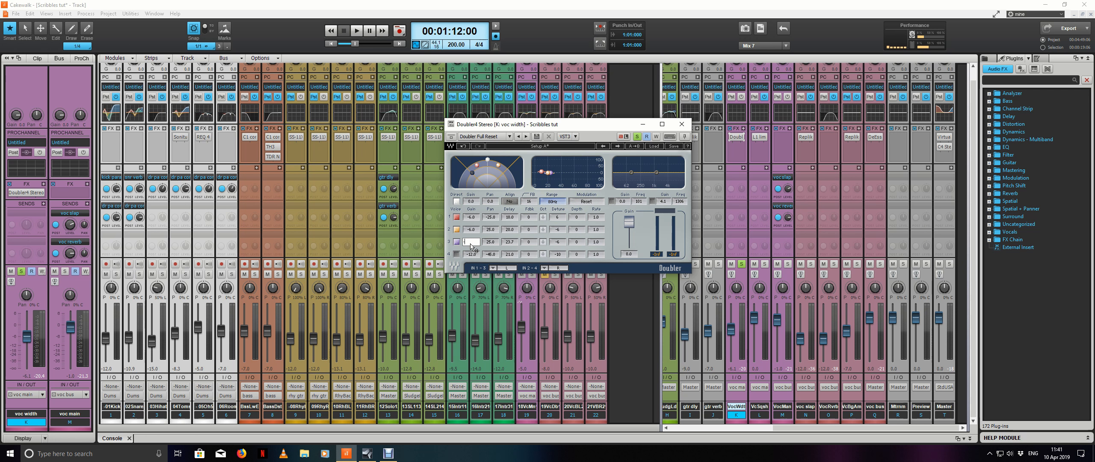
{"action": "type", "text": "12"}
{"action": "key", "text": "Return"}
{"action": "left_click_drag", "start_coordinate": [490, 242], "coordinate": [492, 255]}
{"action": "left_click", "coordinate": [490, 230]}
{"action": "left_click", "coordinate": [508, 242]}
{"action": "type", "text": "25"}
{"action": "left_click", "coordinate": [510, 255]}
{"action": "left_click", "coordinate": [554, 243]}
{"action": "left_click", "coordinate": [554, 245]}
{"action": "key", "text": "Return"}
Step: Enable Doubler voice 4 and set its pan to 45, delay to 35 and detune to 10
{"action": "left_click", "coordinate": [456, 254]}
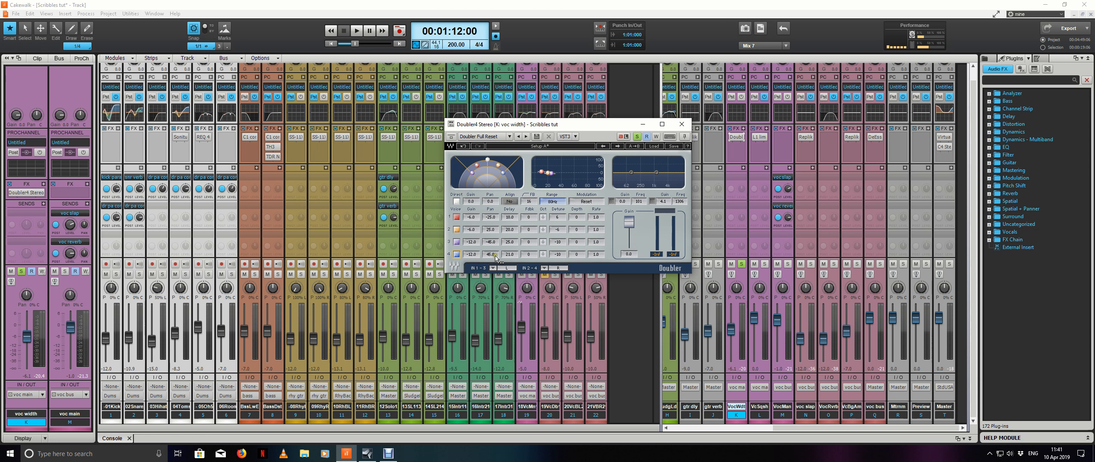
{"action": "key", "text": "Return"}
{"action": "double_click", "coordinate": [558, 254]}
{"action": "type", "text": "10"}
{"action": "key", "text": "Return"}
{"action": "left_click", "coordinate": [477, 166]}
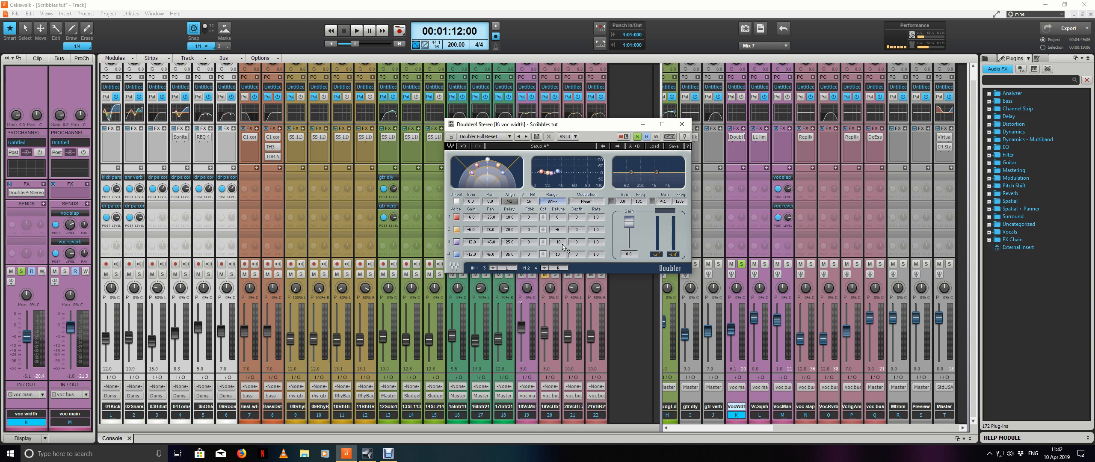
Step: Move the Doubler window clear of the bus faders, raise the voc width fader to 0 dB and audition the bus
{"action": "left_click_drag", "start_coordinate": [479, 167], "coordinate": [504, 173]}
{"action": "left_click_drag", "start_coordinate": [591, 128], "coordinate": [488, 90]}
{"action": "left_click_drag", "start_coordinate": [730, 327], "coordinate": [730, 316]}
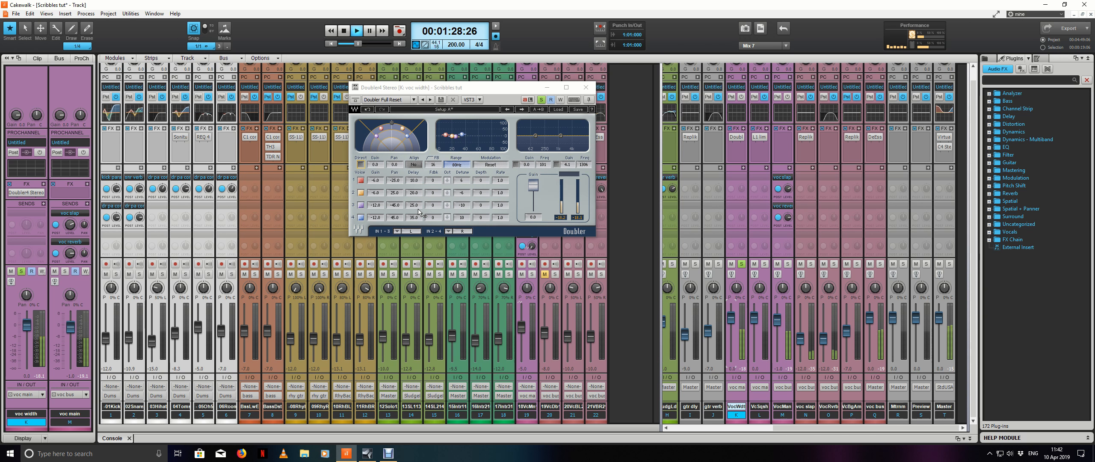
{"action": "key", "text": "space"}
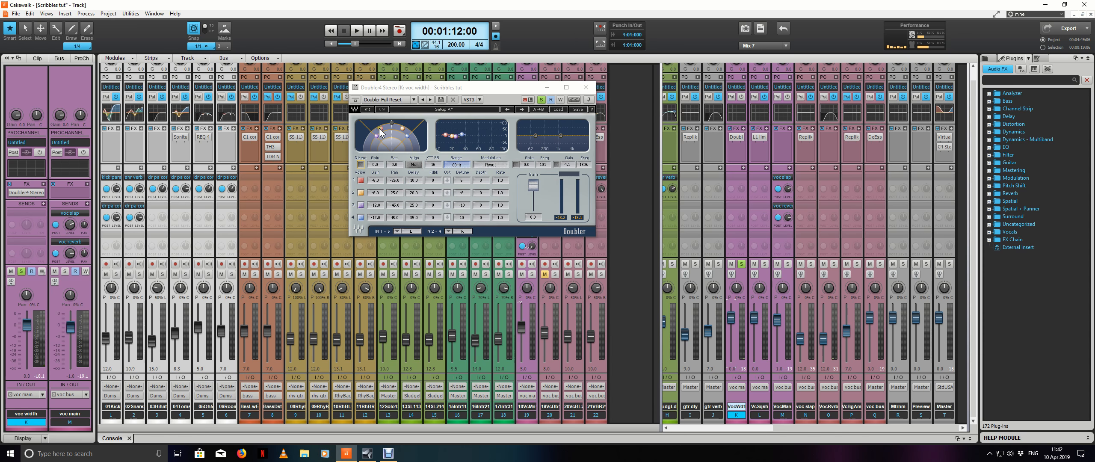
Step: Try moving the voice handles on the Doubler's pan graph, and set voice 4's gain back to -12
{"action": "left_click_drag", "start_coordinate": [402, 131], "coordinate": [376, 134]}
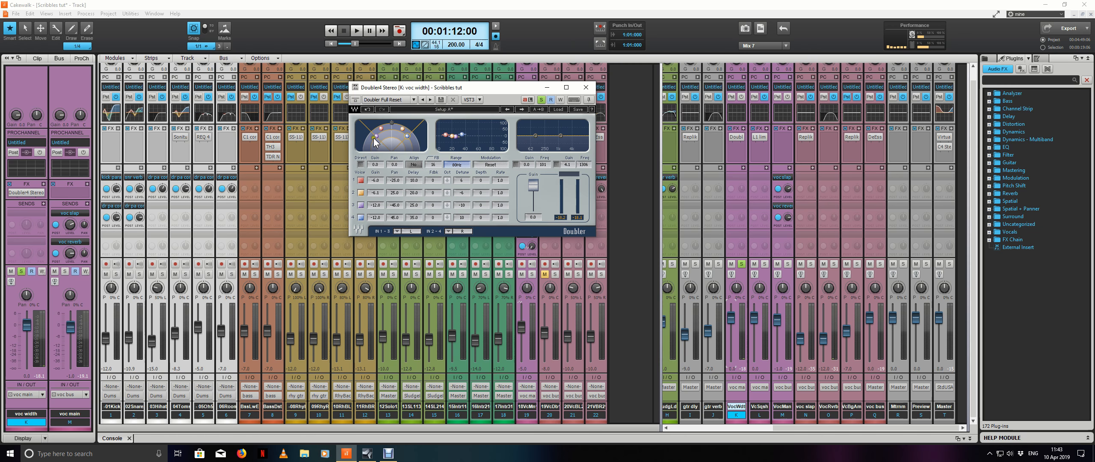
{"action": "left_click_drag", "start_coordinate": [377, 135], "coordinate": [406, 137]}
{"action": "left_click", "coordinate": [378, 205]}
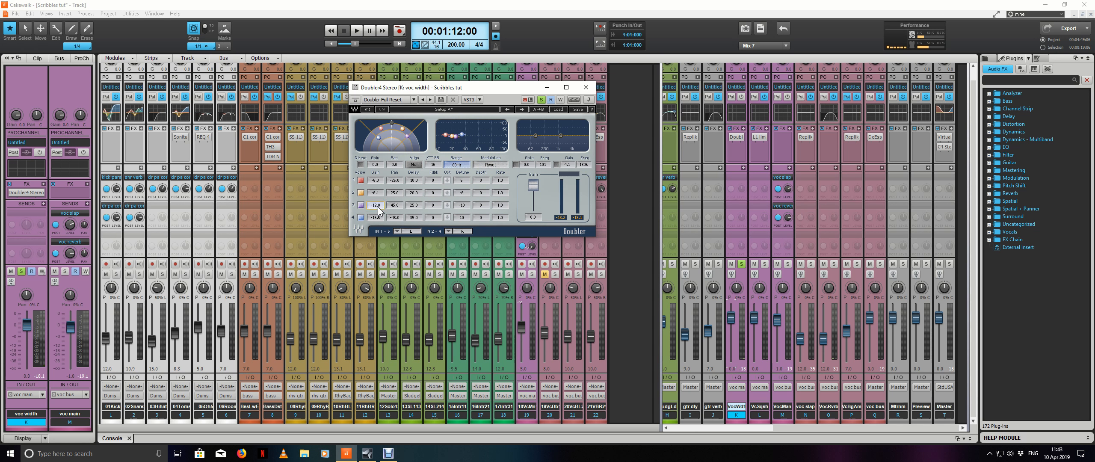
{"action": "left_click", "coordinate": [381, 217]}
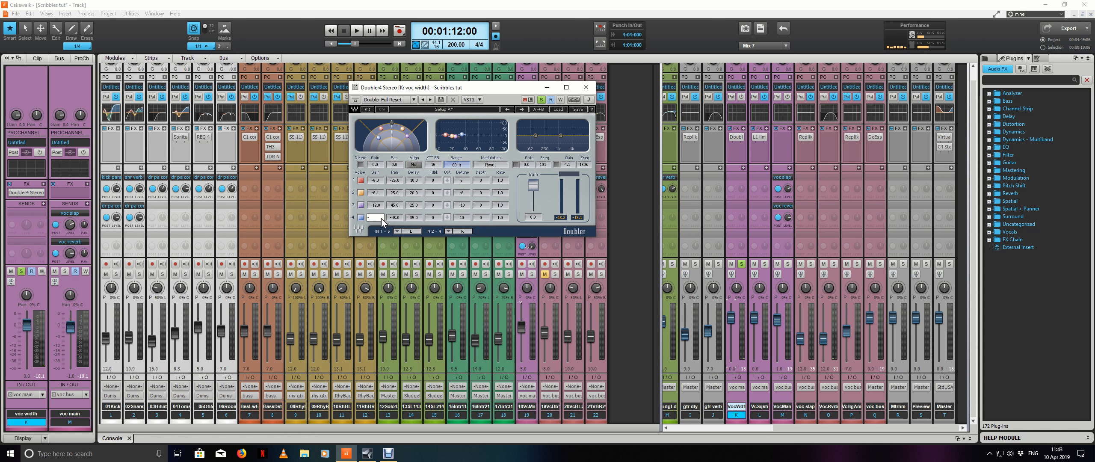
{"action": "type", "text": "-12"}
{"action": "key", "text": "Return"}
Step: Audition the Doubler, listen to voices 3 and 4 alone, and set voice 4's gain to -15
{"action": "key", "text": "space"}
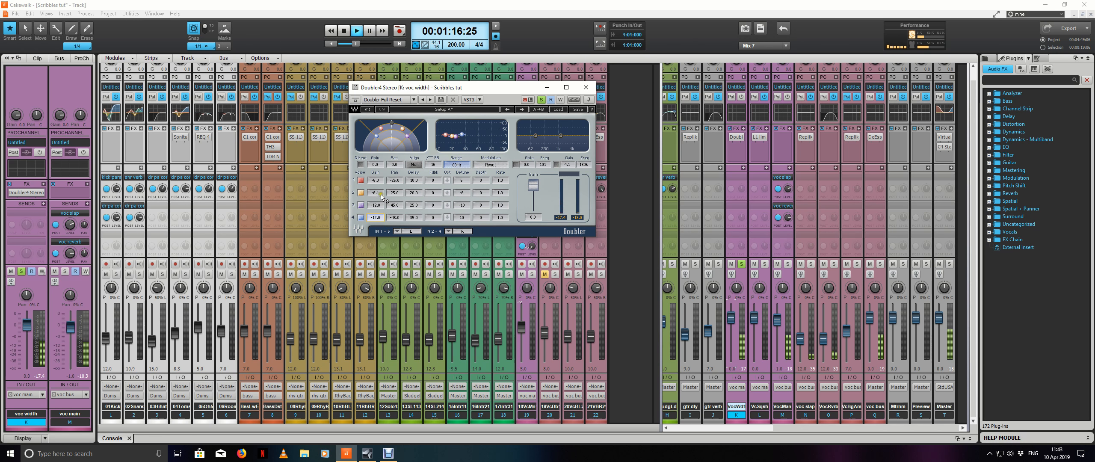
{"action": "key", "text": "space"}
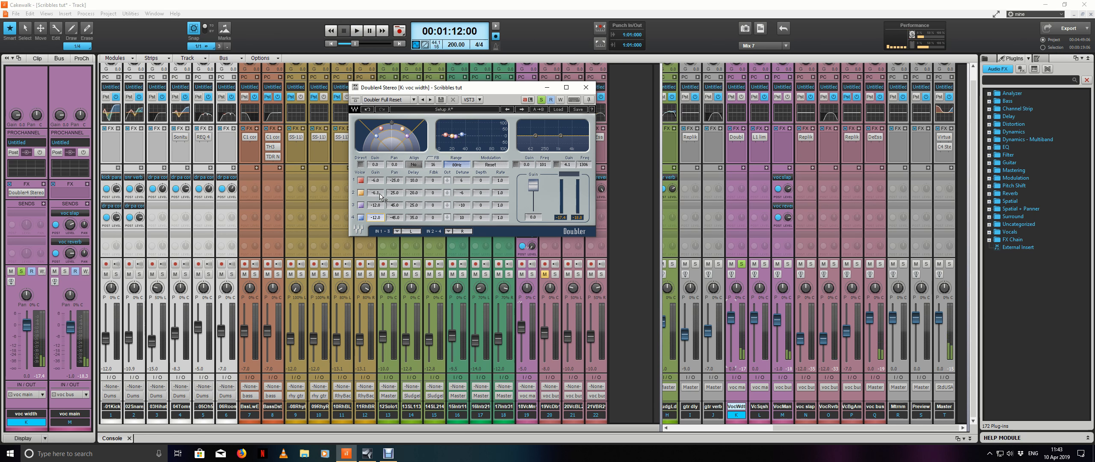
{"action": "key", "text": "space"}
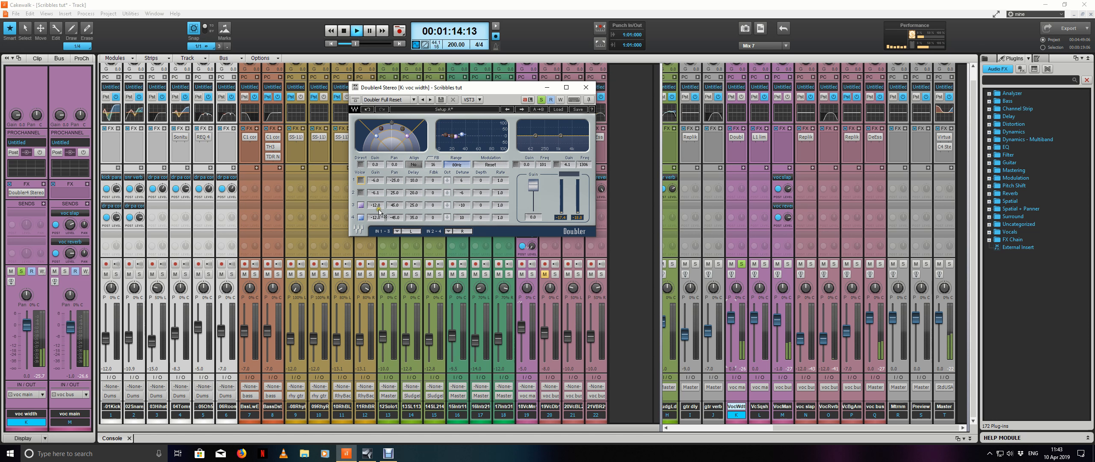
{"action": "key", "text": "space"}
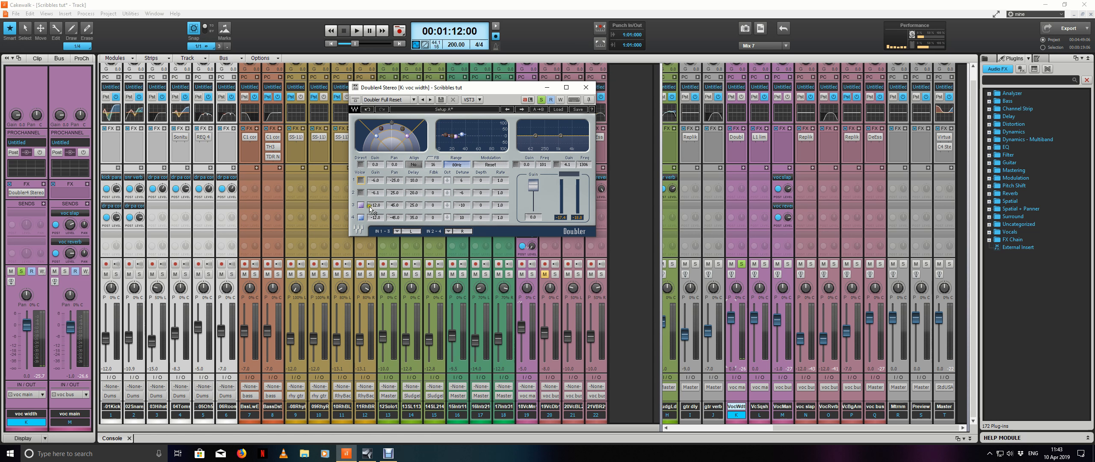
{"action": "left_click_drag", "start_coordinate": [378, 210], "coordinate": [379, 219]}
{"action": "key", "text": "space"}
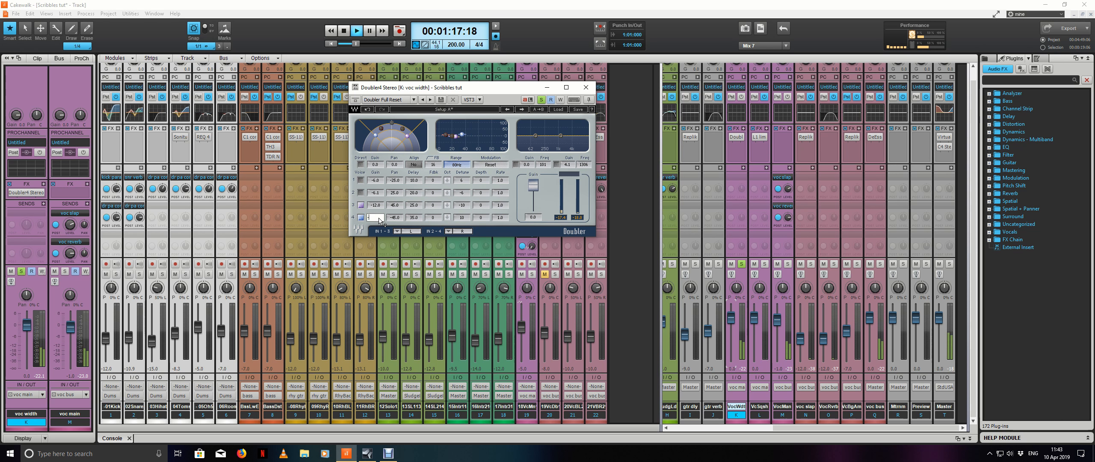
{"action": "key", "text": "space"}
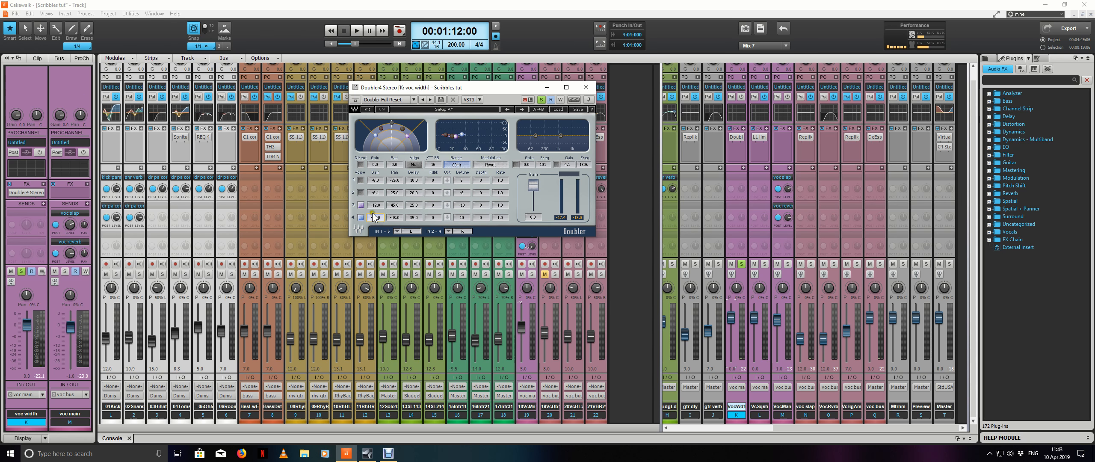
Step: Enable Doubler voices 1 and 2, switch off voices 3 and 4, and set voice 2's gain to -4
{"action": "left_click", "coordinate": [360, 192]}
{"action": "left_click", "coordinate": [361, 179]}
{"action": "left_click", "coordinate": [361, 205]}
{"action": "left_click", "coordinate": [361, 217]}
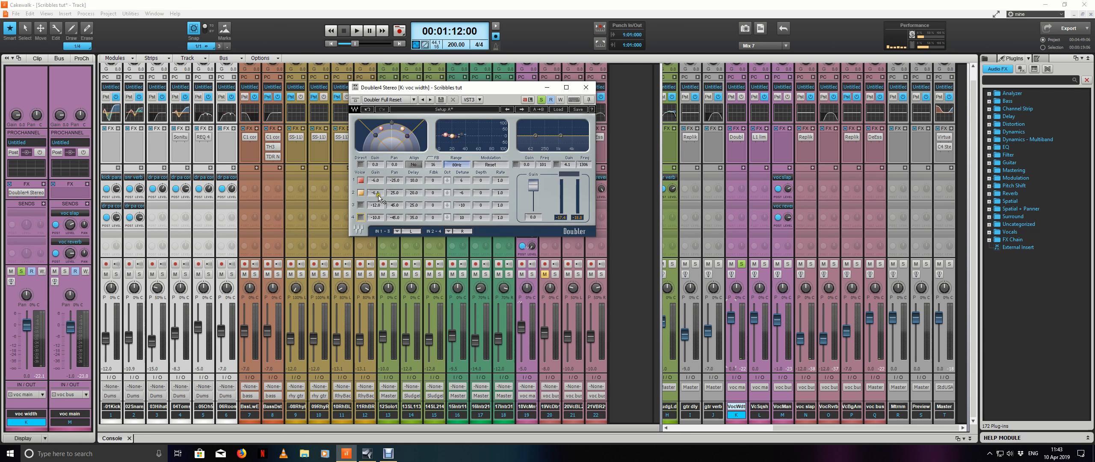
{"action": "left_click_drag", "start_coordinate": [376, 194], "coordinate": [379, 198]}
{"action": "type", "text": "-4"}
{"action": "key", "text": "Return"}
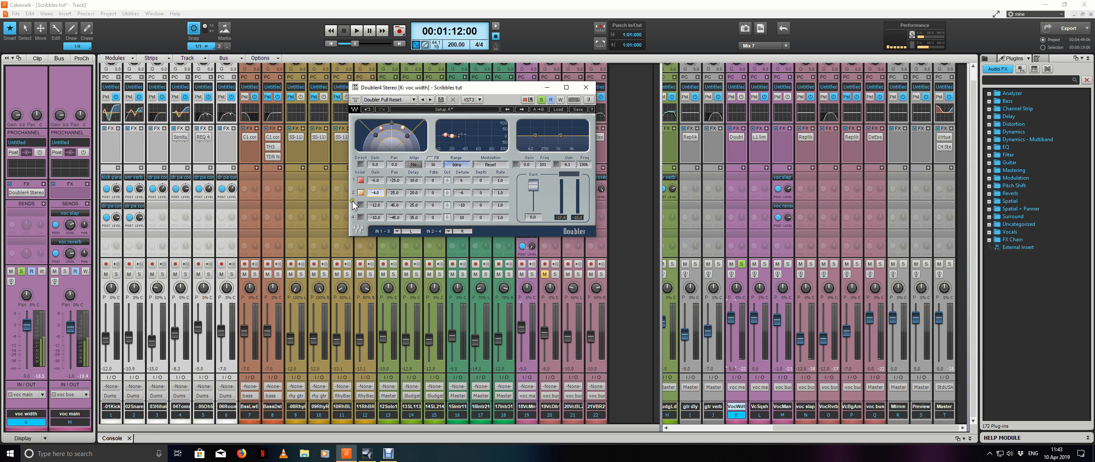
Step: Enable Doubler voices 3 and 4 during playback and switch the solo from the voc width bus to the voc main bus
{"action": "key", "text": "space"}
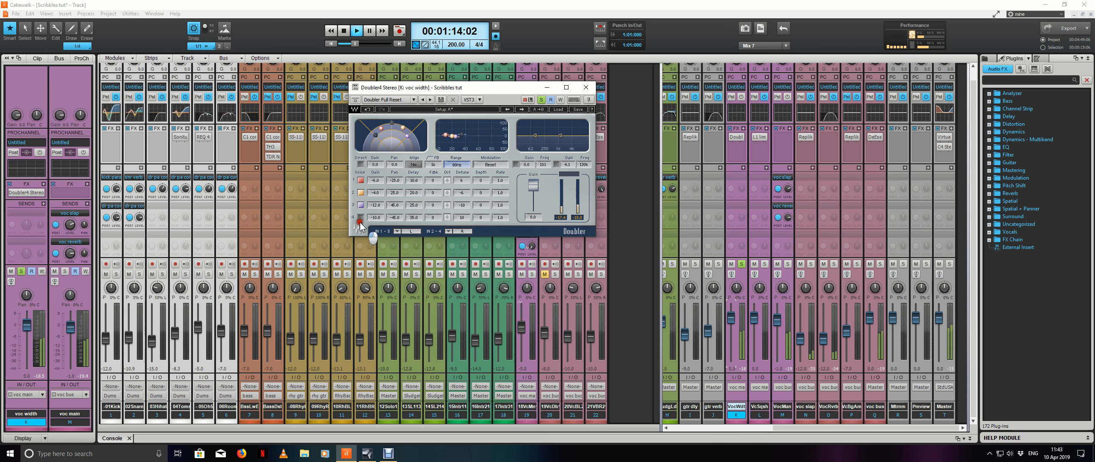
{"action": "left_click", "coordinate": [361, 218]}
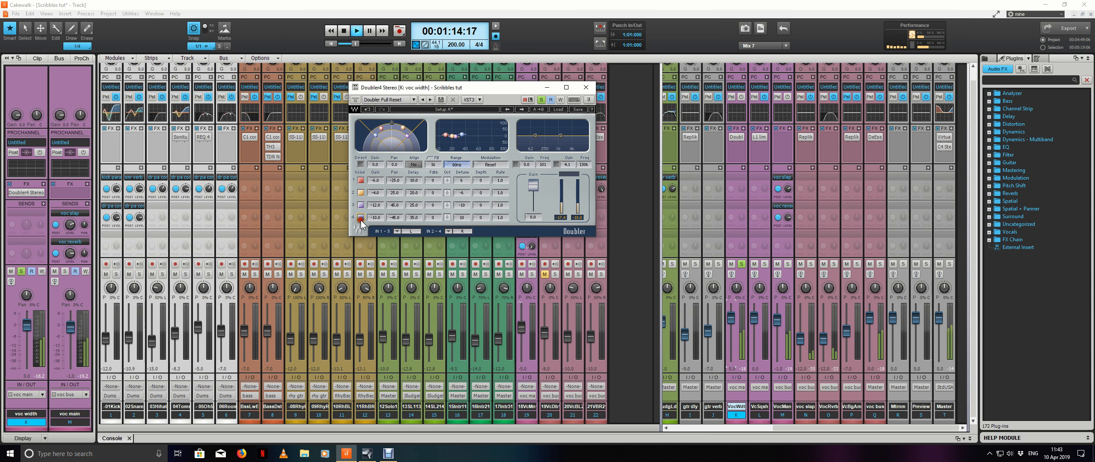
{"action": "left_click", "coordinate": [741, 264]}
{"action": "left_click", "coordinate": [787, 263]}
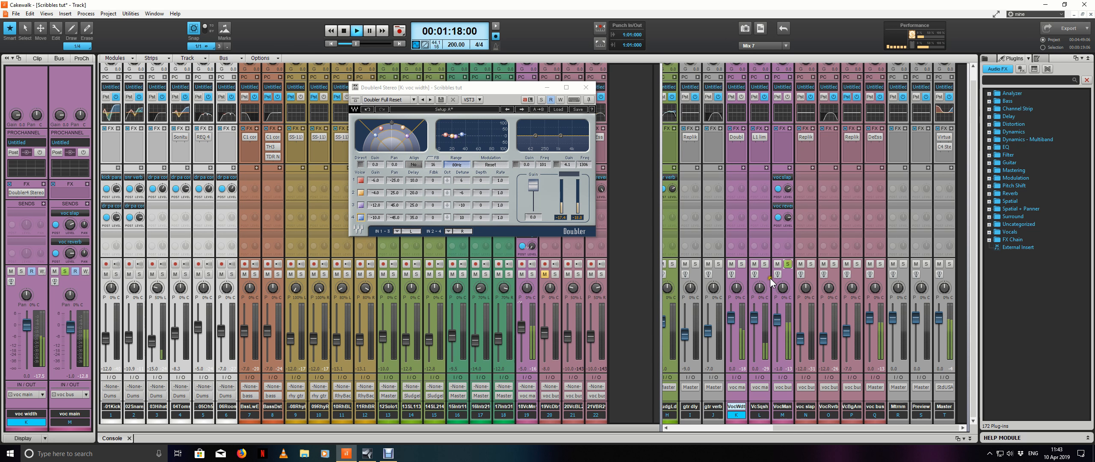
Step: Pull the voc width fader down, reset it, then raise it slightly while auditioning the soloed voc main bus
{"action": "scroll", "coordinate": [732, 317], "scroll_direction": "down", "scroll_amount": 10}
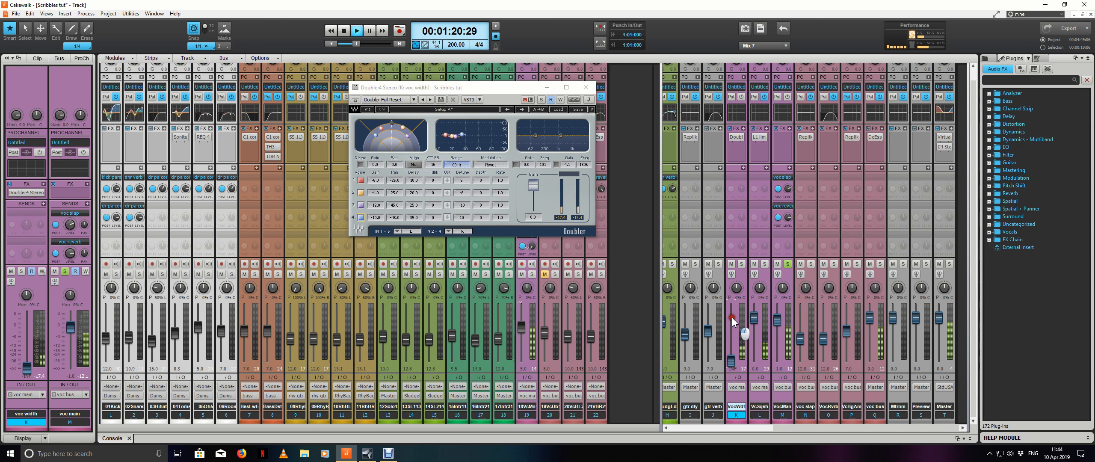
{"action": "double_click", "coordinate": [730, 361]}
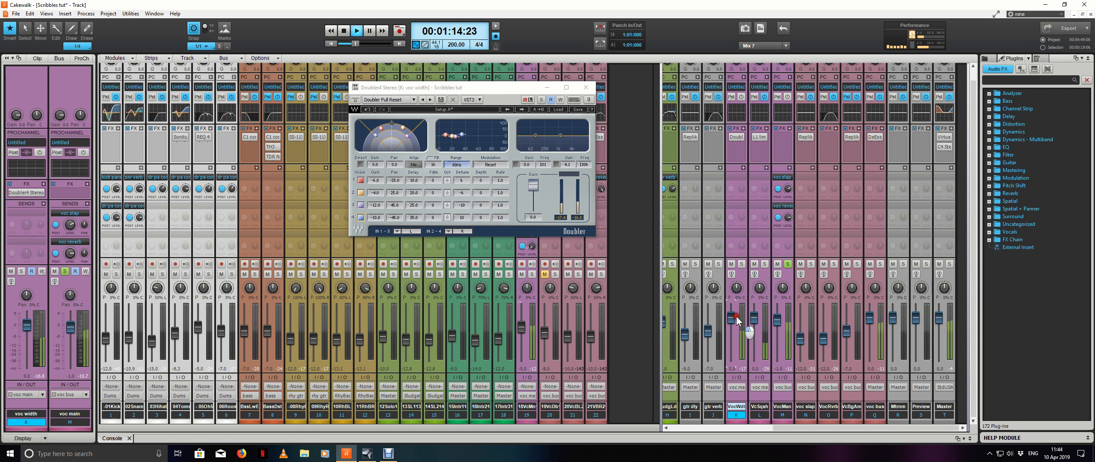
{"action": "scroll", "coordinate": [731, 317], "scroll_direction": "up", "scroll_amount": 5}
{"action": "scroll", "coordinate": [731, 317], "scroll_direction": "down", "scroll_amount": 2}
{"action": "key", "text": "space"}
Step: Set the Doubler's detune to 10 for voice 1, -10 for voice 2, -20 for voice 3 and 20 for voice 4
{"action": "left_click", "coordinate": [459, 180]}
{"action": "type", "text": "10"}
{"action": "key", "text": "Return"}
{"action": "left_click", "coordinate": [465, 193]}
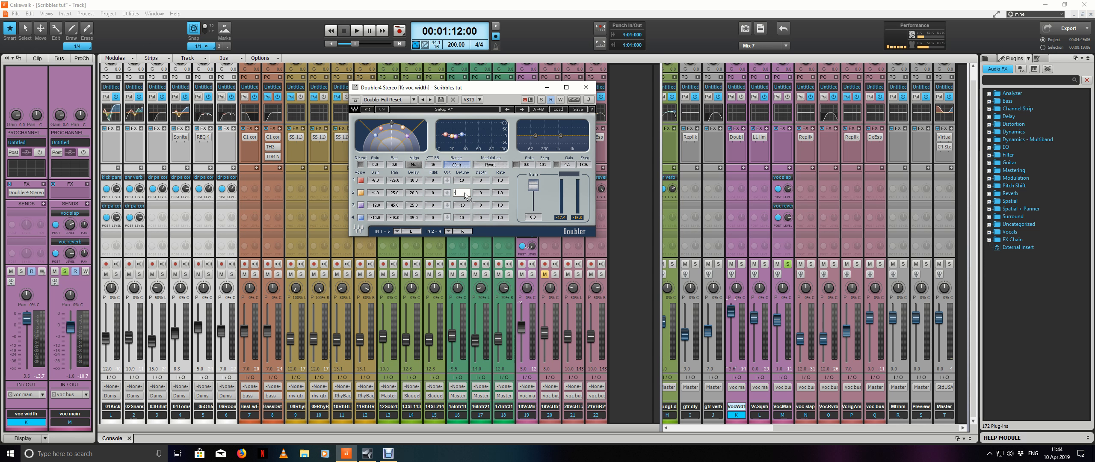
{"action": "type", "text": "-10"}
{"action": "left_click", "coordinate": [465, 206]}
{"action": "type", "text": "-20"}
{"action": "left_click", "coordinate": [466, 218]}
{"action": "type", "text": "20"}
{"action": "key", "text": "Return"}
Step: Play the soloed vocal, reset and lower the voc width fader, and compare the sound with the bus muted and unmuted
{"action": "key", "text": "space"}
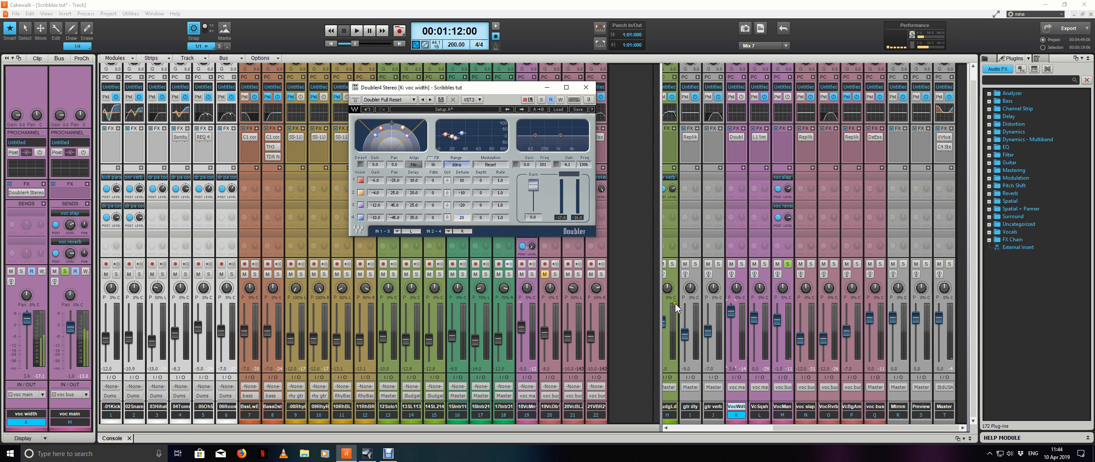
{"action": "double_click", "coordinate": [731, 312]}
{"action": "scroll", "coordinate": [733, 319], "scroll_direction": "down", "scroll_amount": 4}
{"action": "scroll", "coordinate": [732, 318], "scroll_direction": "up", "scroll_amount": 1}
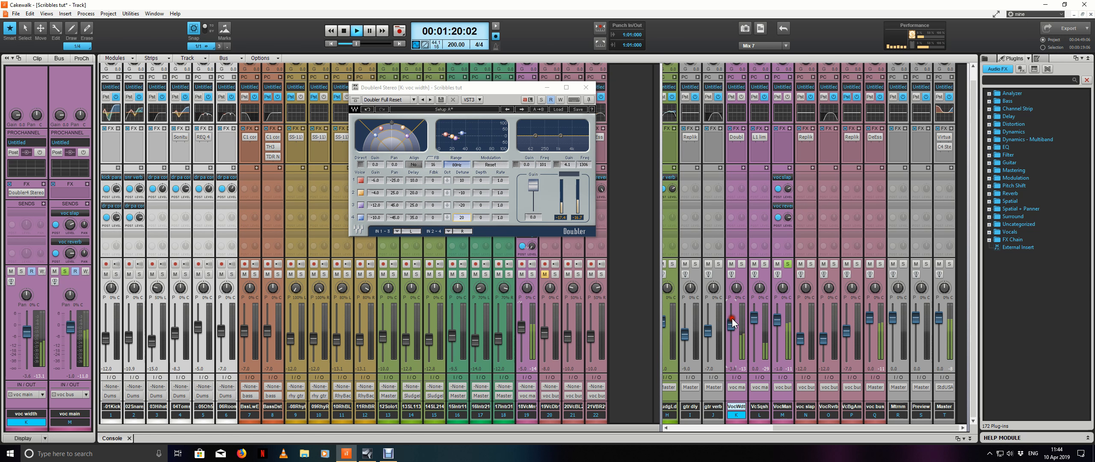
{"action": "left_click", "coordinate": [730, 264]}
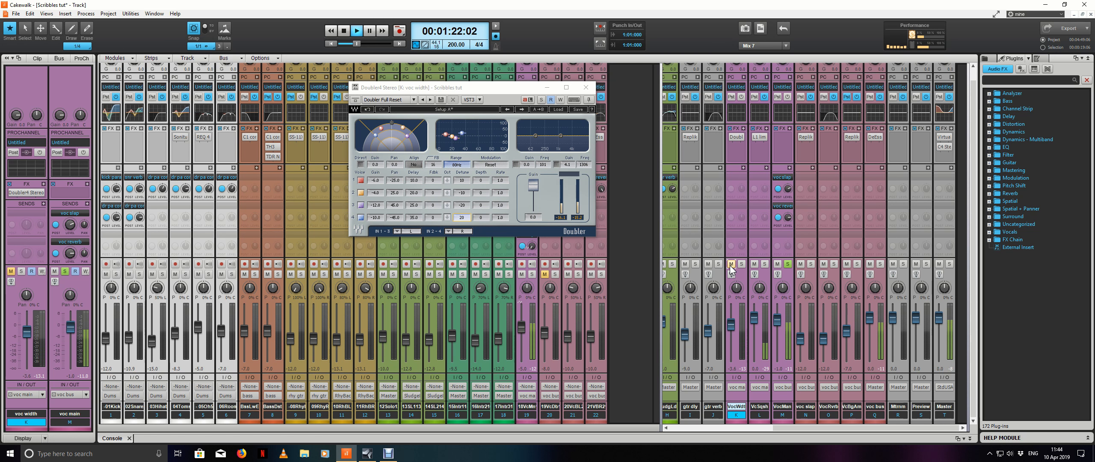
{"action": "left_click", "coordinate": [731, 263]}
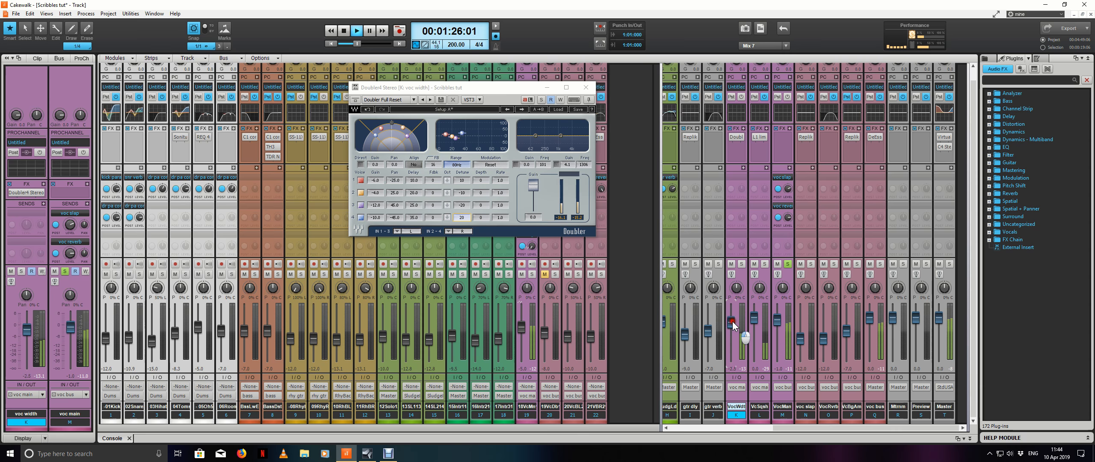
{"action": "scroll", "coordinate": [732, 321], "scroll_direction": "up", "scroll_amount": 1}
Step: Unsolo voc main, lower the voc width fader further and compare the full mix with the width bus muted and unmuted
{"action": "left_click", "coordinate": [788, 264]}
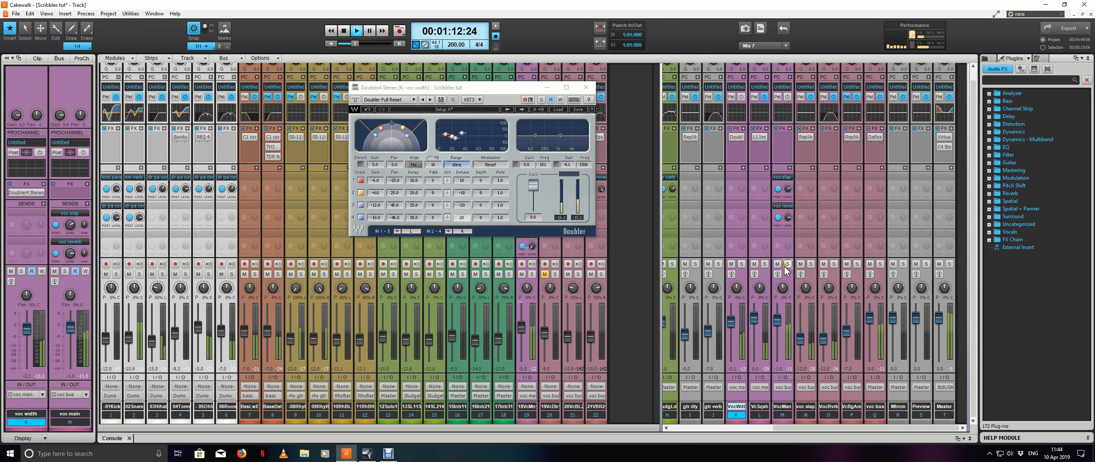
{"action": "scroll", "coordinate": [732, 318], "scroll_direction": "down", "scroll_amount": 5}
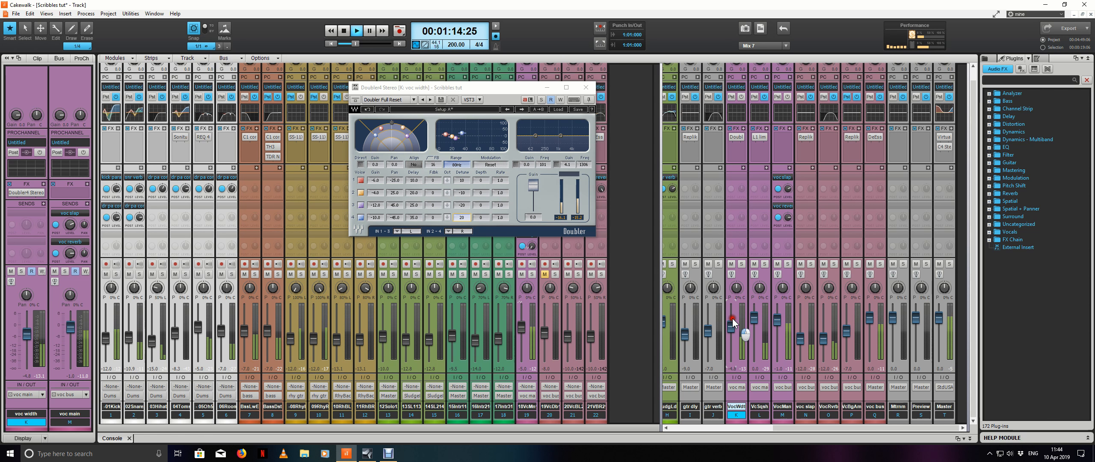
{"action": "left_click", "coordinate": [731, 264]}
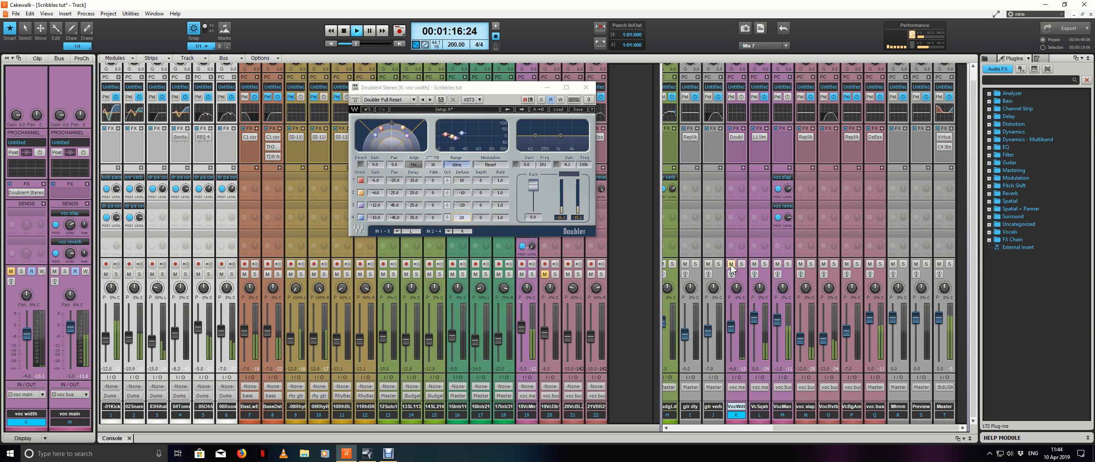
{"action": "left_click", "coordinate": [731, 264]}
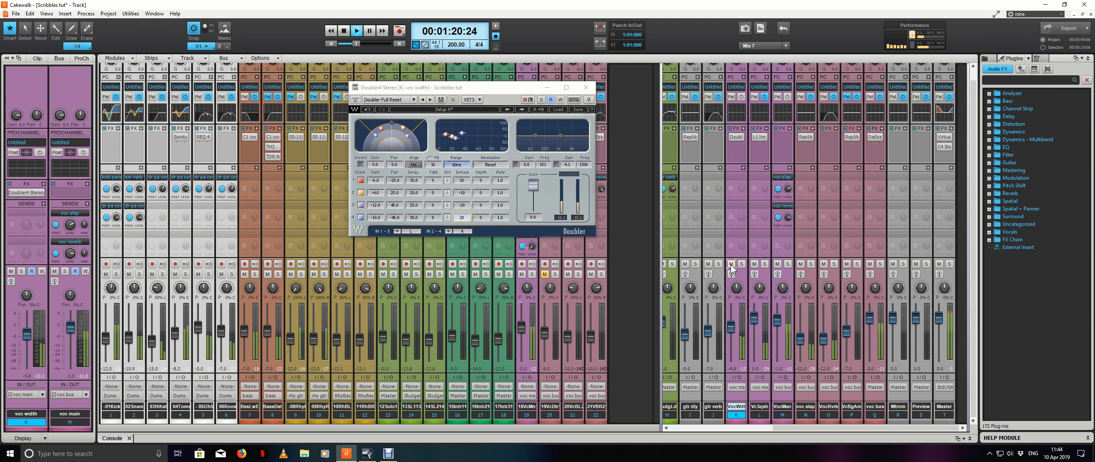
{"action": "key", "text": "space"}
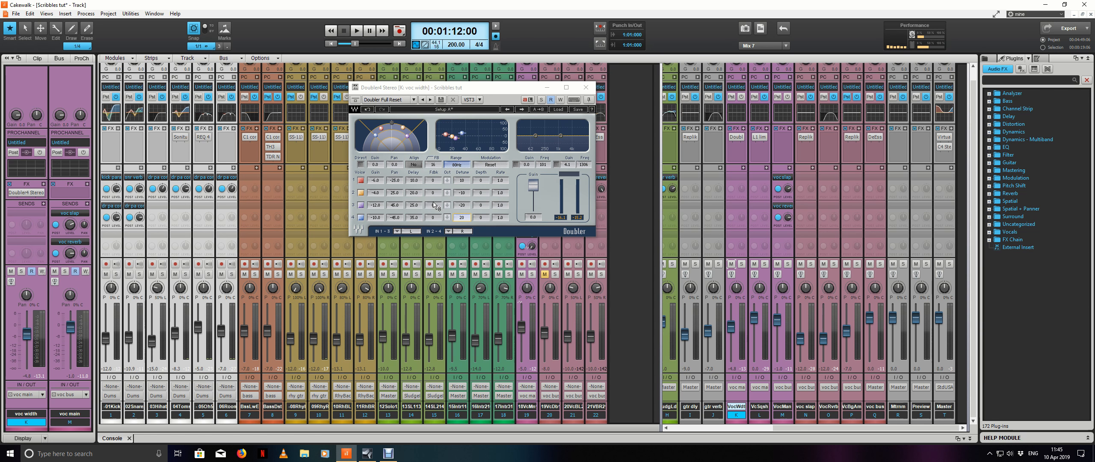
Step: Close the Doubler window and delete the voc width bus
{"action": "left_click", "coordinate": [585, 87]}
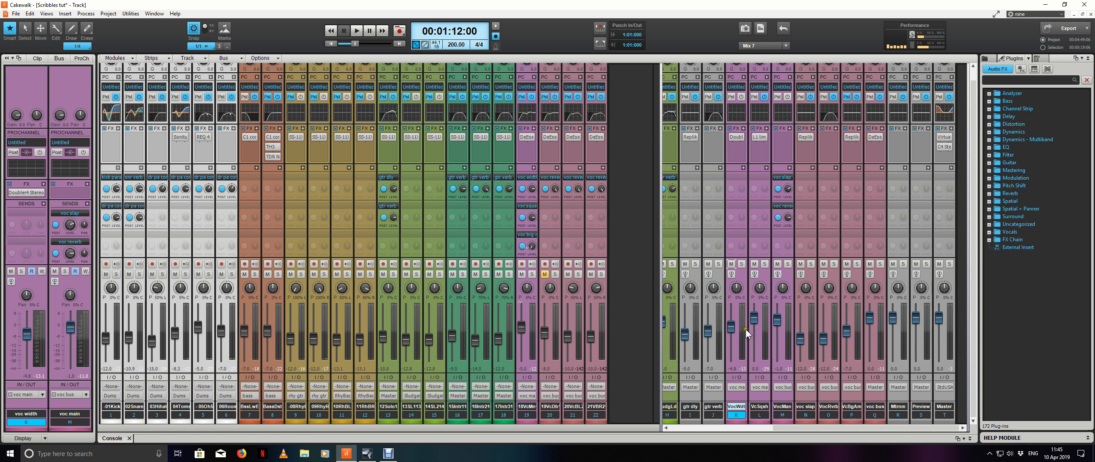
{"action": "right_click", "coordinate": [737, 400]}
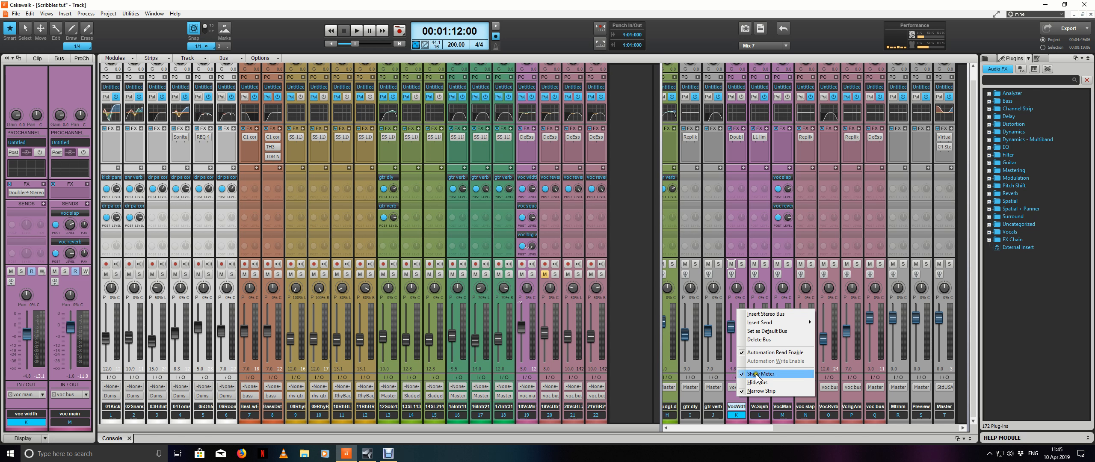
{"action": "left_click", "coordinate": [775, 340]}
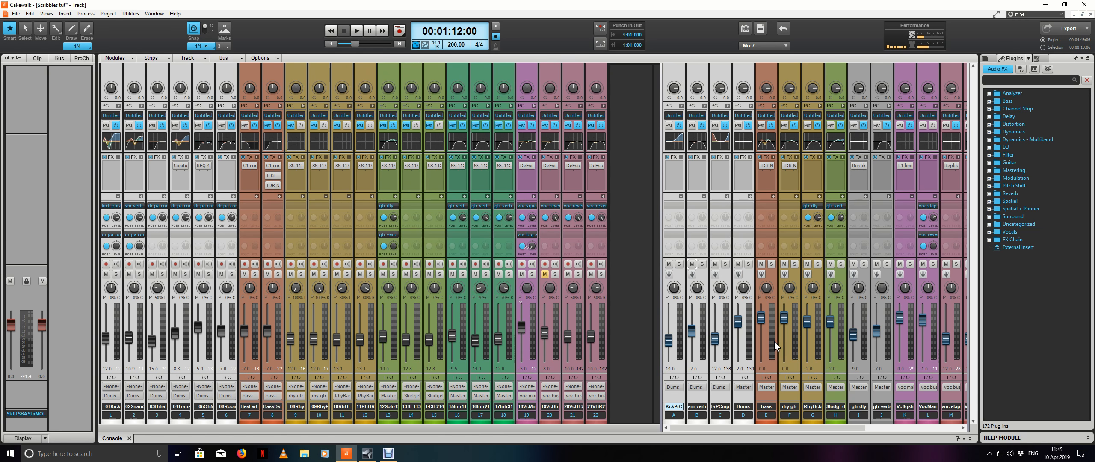
Step: Inspect the voc squash bus and the Voc Main track, and audition the full mix without the width bus
{"action": "left_click_drag", "start_coordinate": [840, 427], "coordinate": [913, 428]}
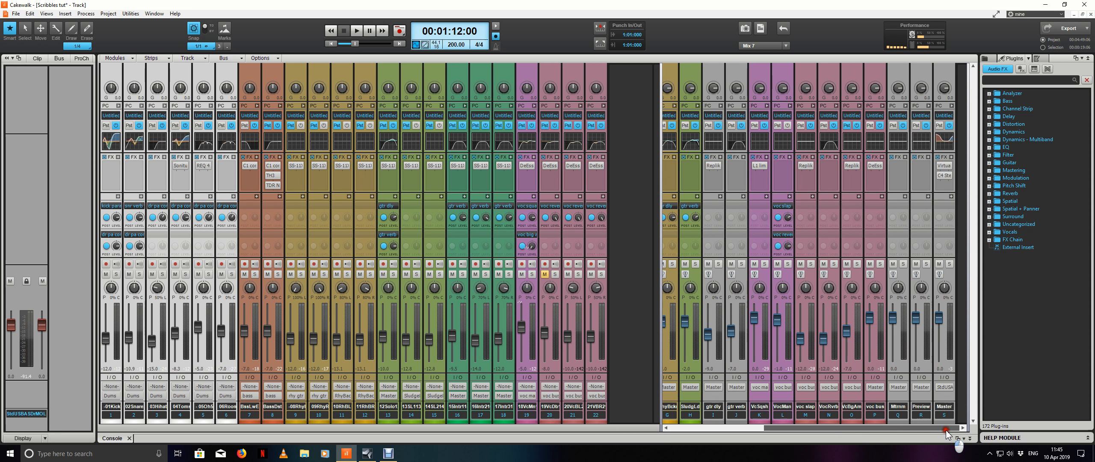
{"action": "left_click", "coordinate": [767, 398]}
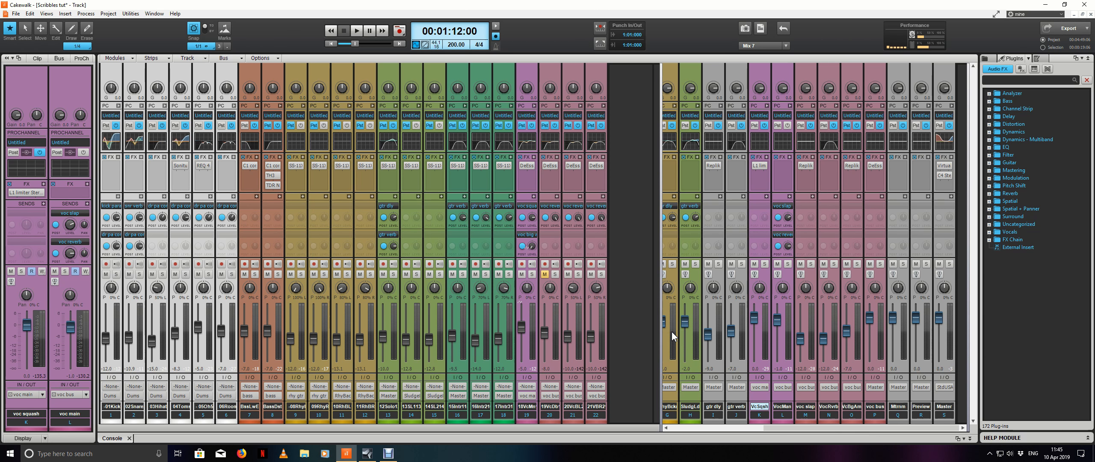
{"action": "left_click", "coordinate": [536, 270]}
{"action": "key", "text": "space"}
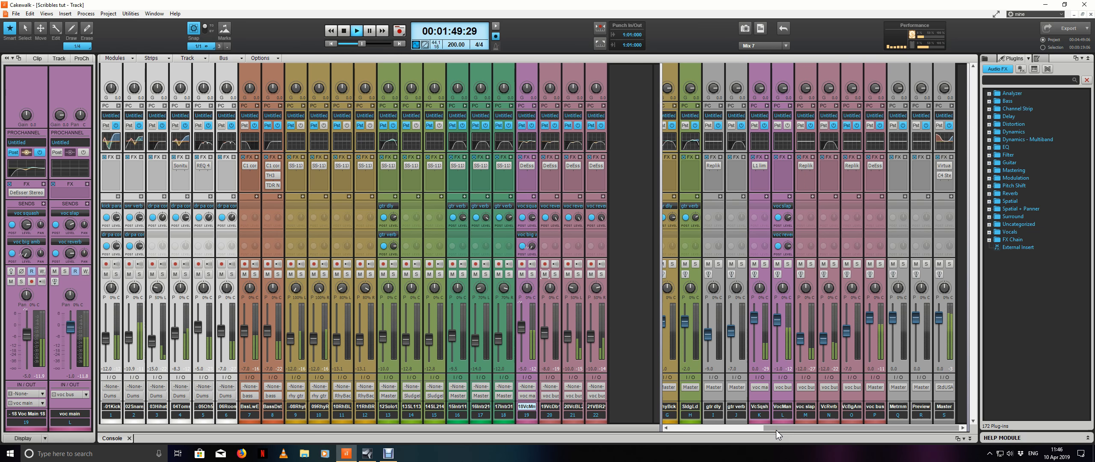
Step: Select the rhy gtr bus and expand its ProChannel to reach the EQ, then stop playback
{"action": "mouse_move", "coordinate": [776, 430]}
{"action": "left_mouse_down"}
{"action": "mouse_move", "coordinate": [669, 426]}
{"action": "mouse_move", "coordinate": [787, 440]}
{"action": "left_mouse_up"}
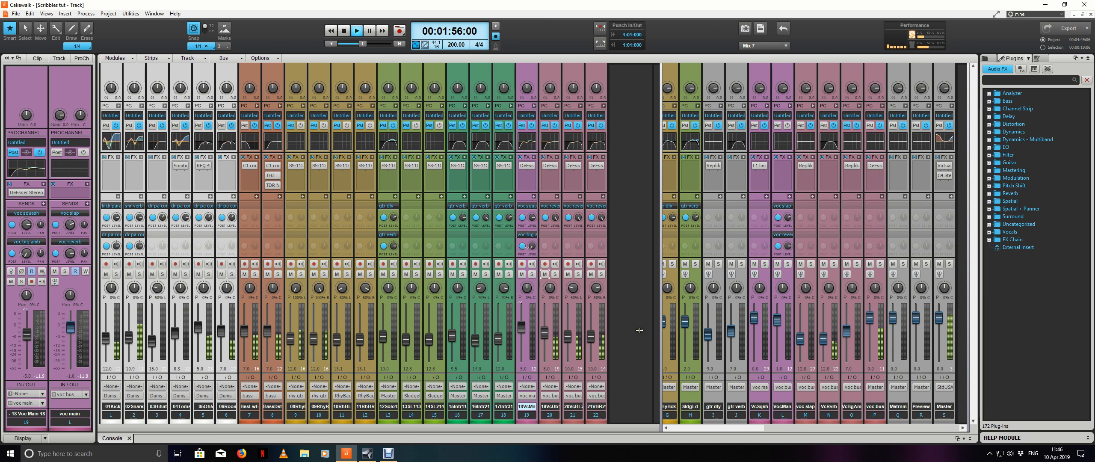
{"action": "left_click_drag", "start_coordinate": [775, 429], "coordinate": [667, 423]}
{"action": "left_click", "coordinate": [785, 186]}
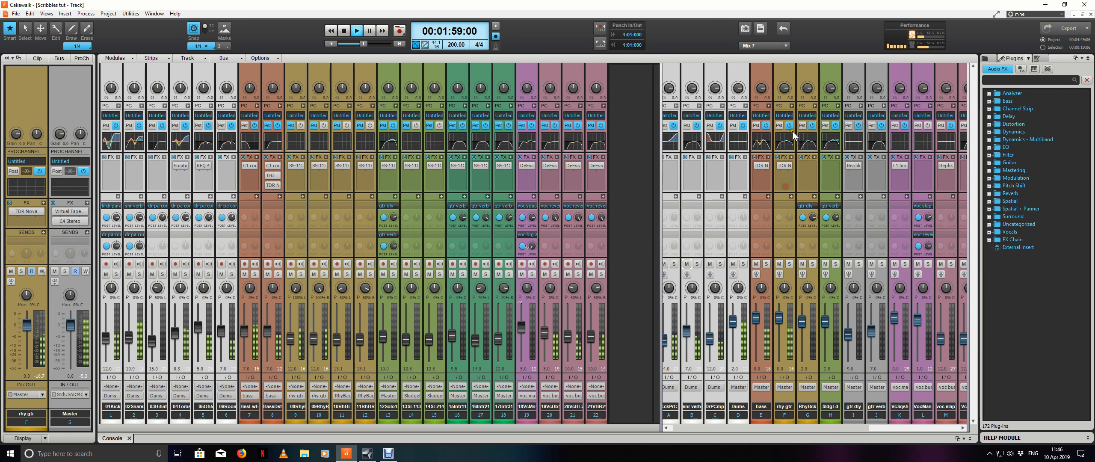
{"action": "left_click", "coordinate": [792, 105]}
{"action": "key", "text": "space"}
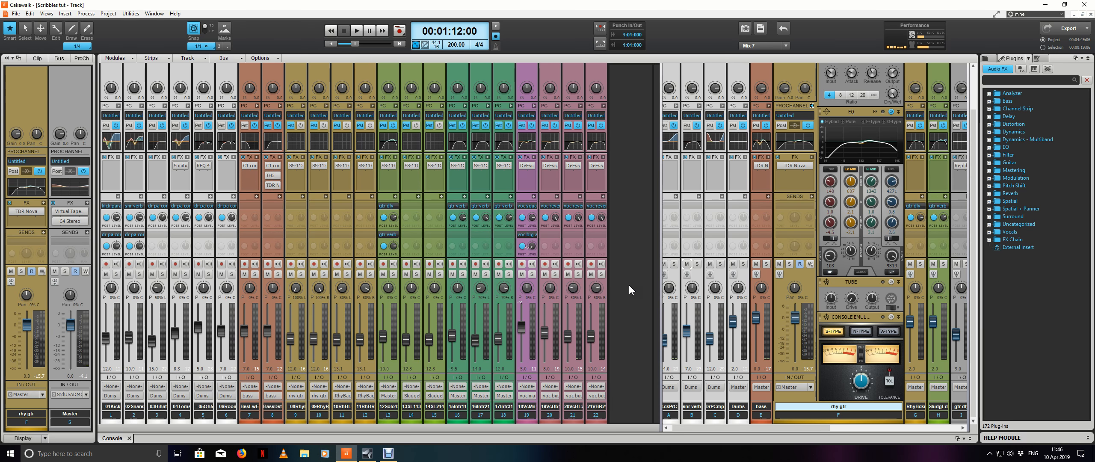
Step: Audition the rhy gtr EQ's high band on and off, and lower its frequency to about 3719 Hz
{"action": "key", "text": "space"}
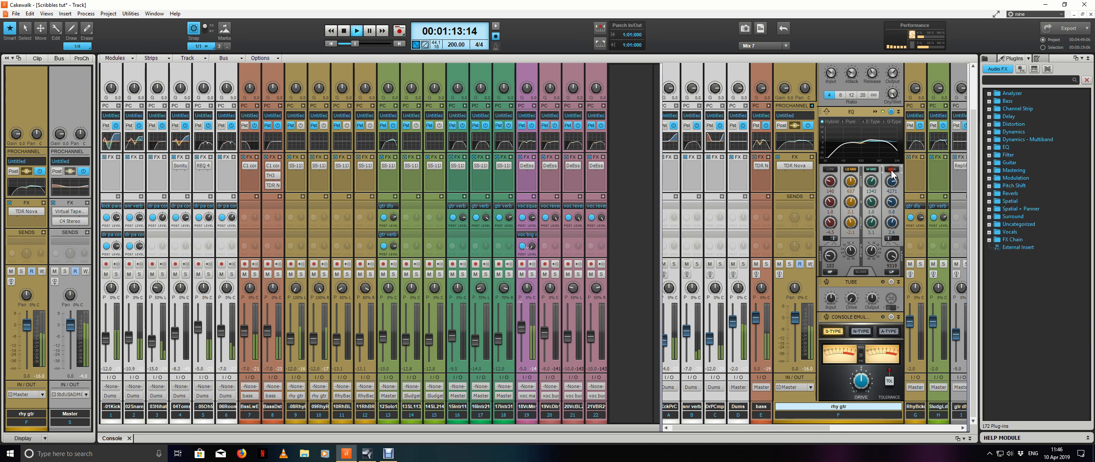
{"action": "left_click", "coordinate": [891, 170]}
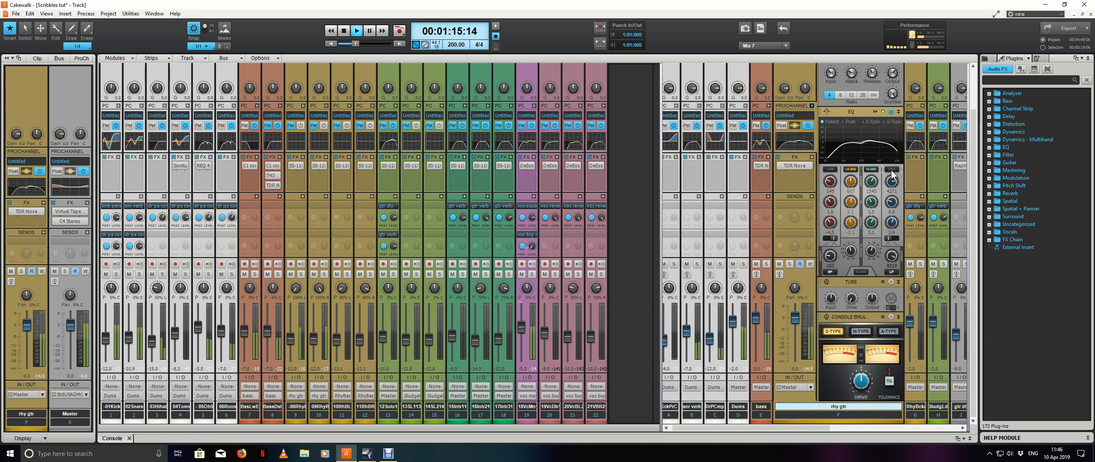
{"action": "left_click", "coordinate": [891, 170]}
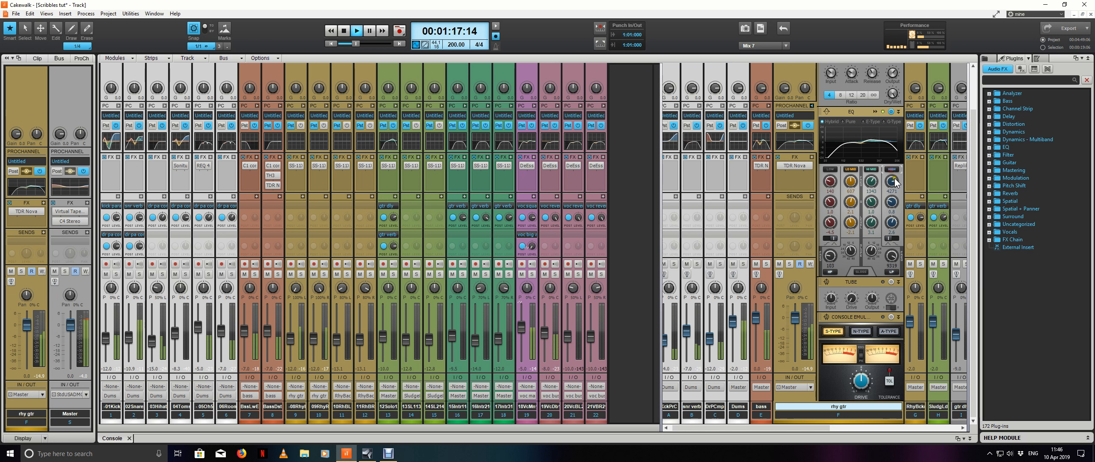
{"action": "scroll", "coordinate": [894, 178], "scroll_direction": "down", "scroll_amount": 3}
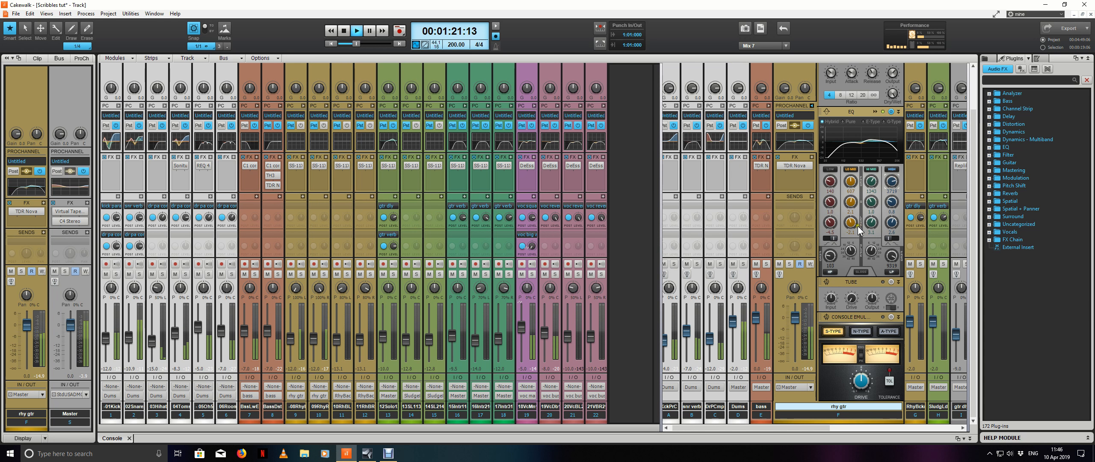
{"action": "left_click", "coordinate": [891, 171]}
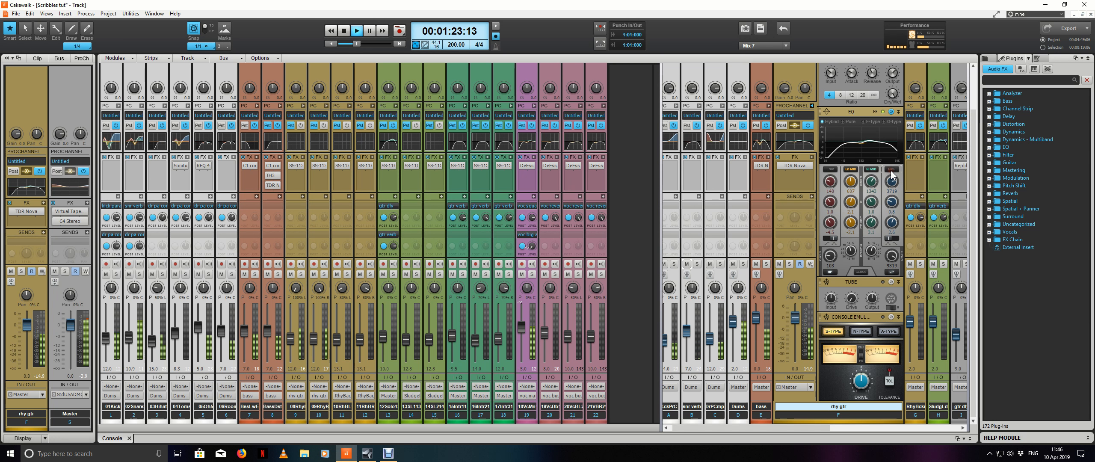
{"action": "left_click", "coordinate": [892, 171]}
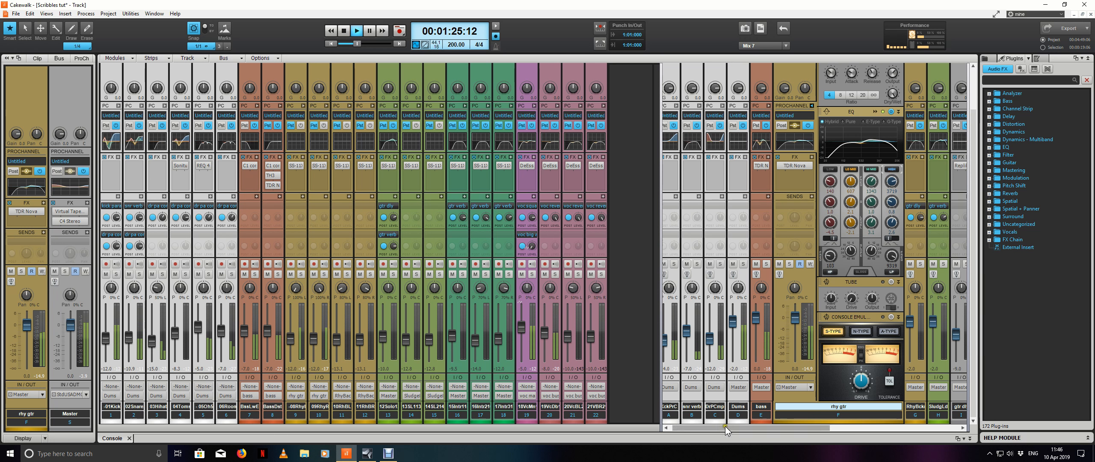
{"action": "key", "text": "space"}
Step: Try a higher gain on the rhy gtr EQ's high band, bring it back down and compare the band on and off
{"action": "left_click_drag", "start_coordinate": [749, 425], "coordinate": [823, 431]}
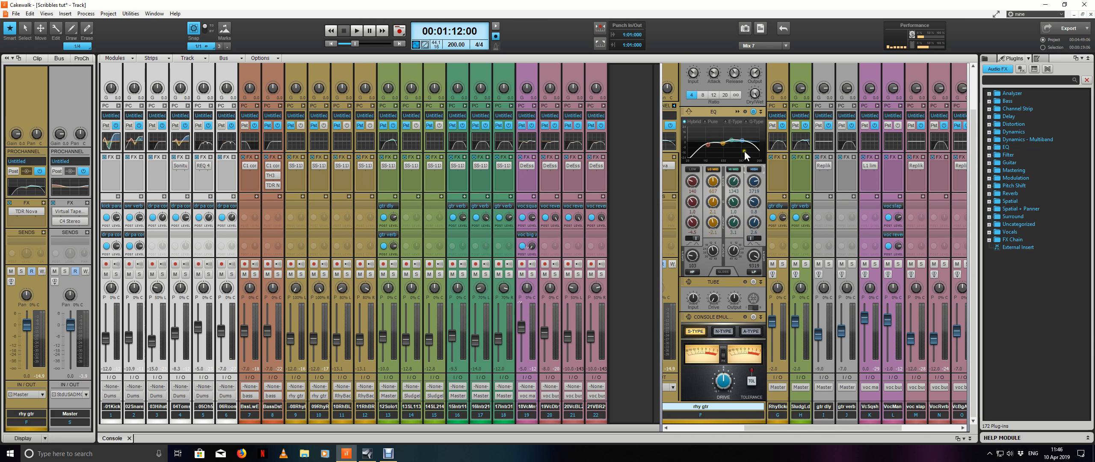
{"action": "left_click_drag", "start_coordinate": [875, 430], "coordinate": [821, 430]}
{"action": "key", "text": "space"}
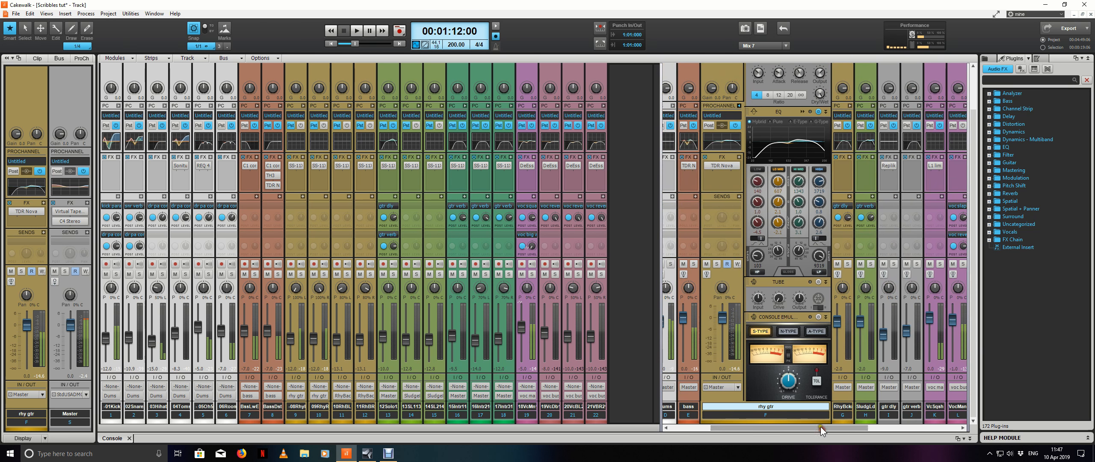
{"action": "left_click", "coordinate": [818, 171]}
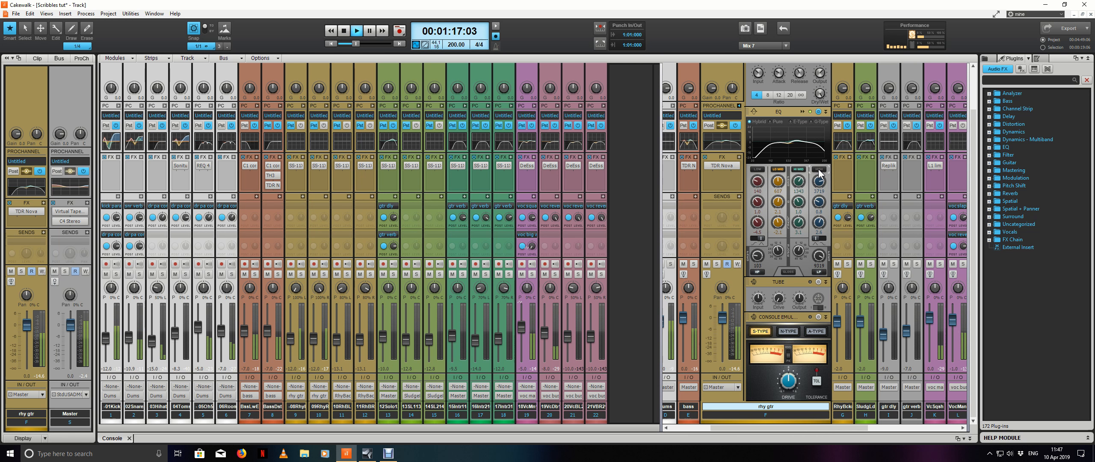
{"action": "left_click", "coordinate": [818, 170]}
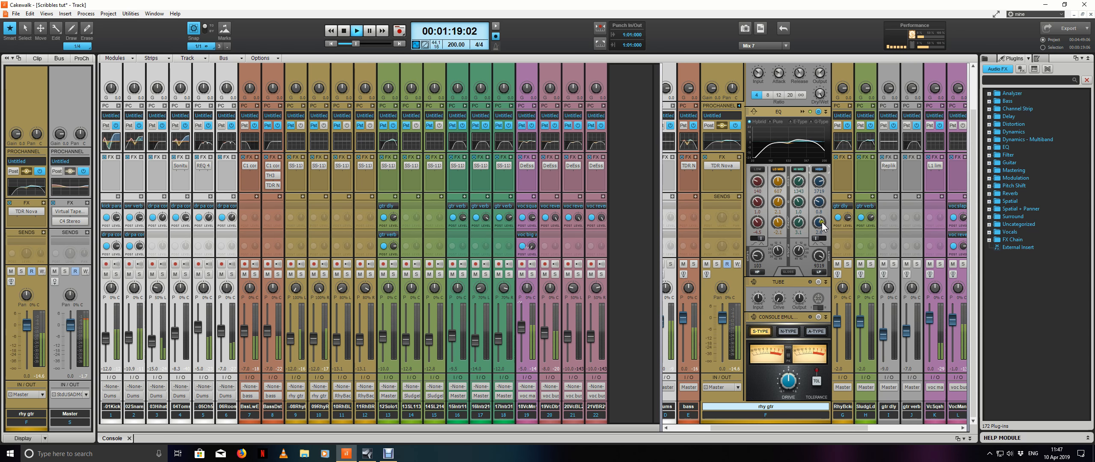
{"action": "scroll", "coordinate": [819, 222], "scroll_direction": "up", "scroll_amount": 5}
{"action": "scroll", "coordinate": [822, 222], "scroll_direction": "down", "scroll_amount": 3}
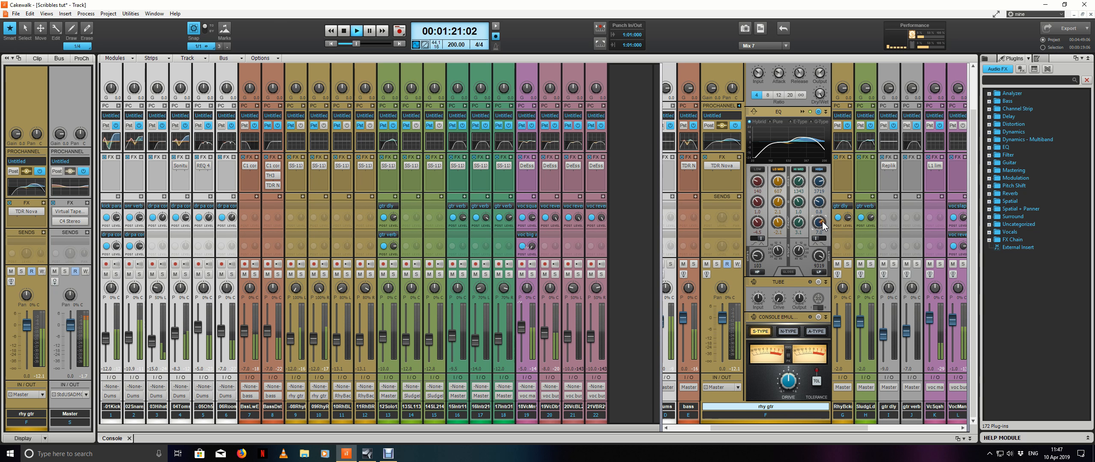
{"action": "scroll", "coordinate": [821, 221], "scroll_direction": "down", "scroll_amount": 4}
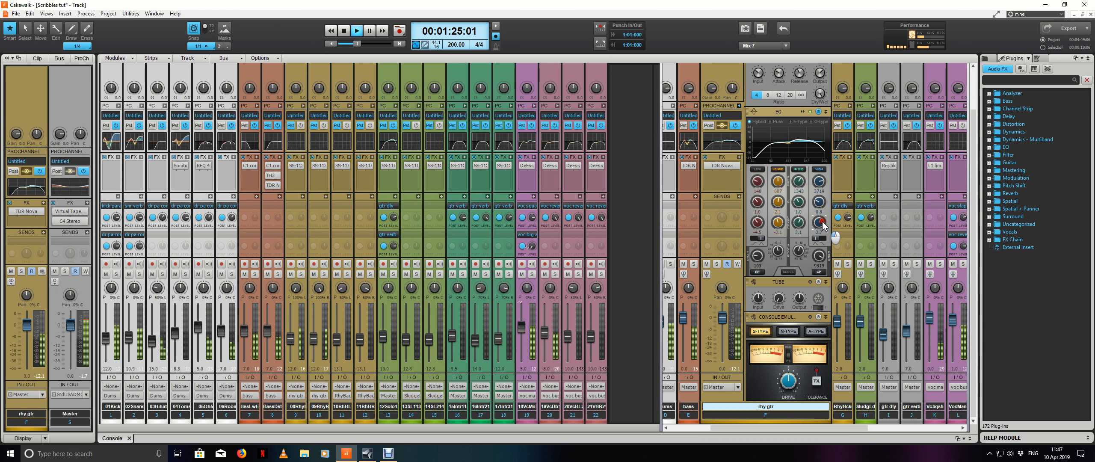
{"action": "left_click", "coordinate": [819, 170]}
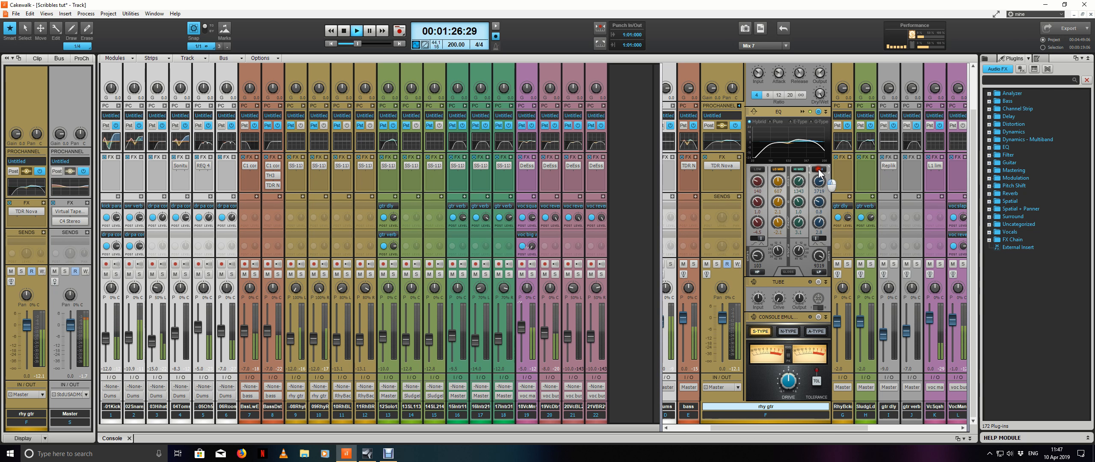
{"action": "left_click", "coordinate": [819, 169]}
{"action": "left_click_drag", "start_coordinate": [858, 429], "coordinate": [832, 428]}
{"action": "mouse_move", "coordinate": [849, 143]}
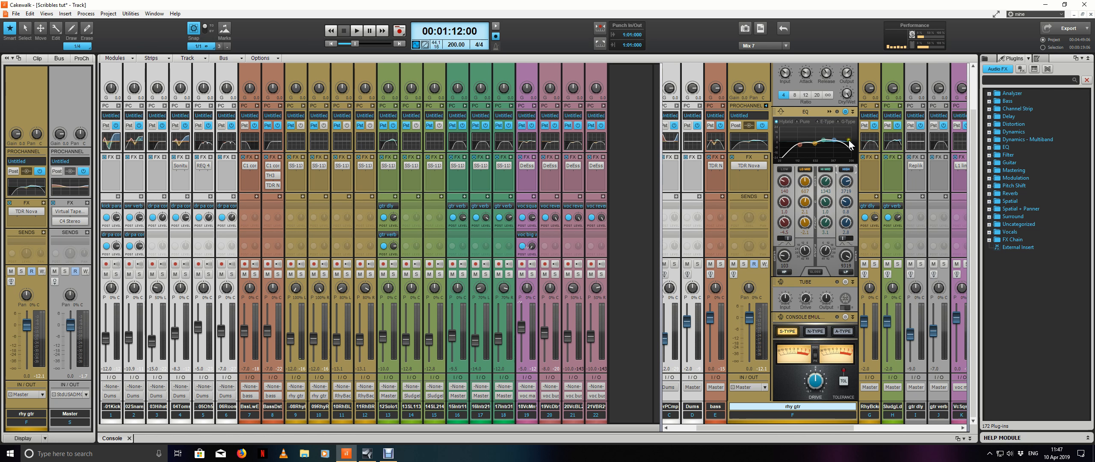
Step: Play the mix and compare the rhy gtr bus EQ with its high band switched off and on
{"action": "key", "text": "space"}
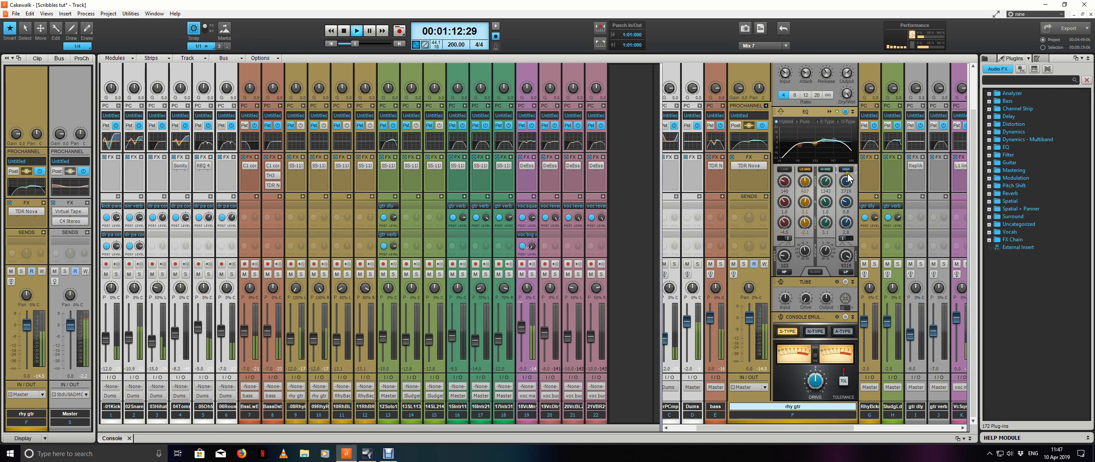
{"action": "left_click", "coordinate": [848, 171]}
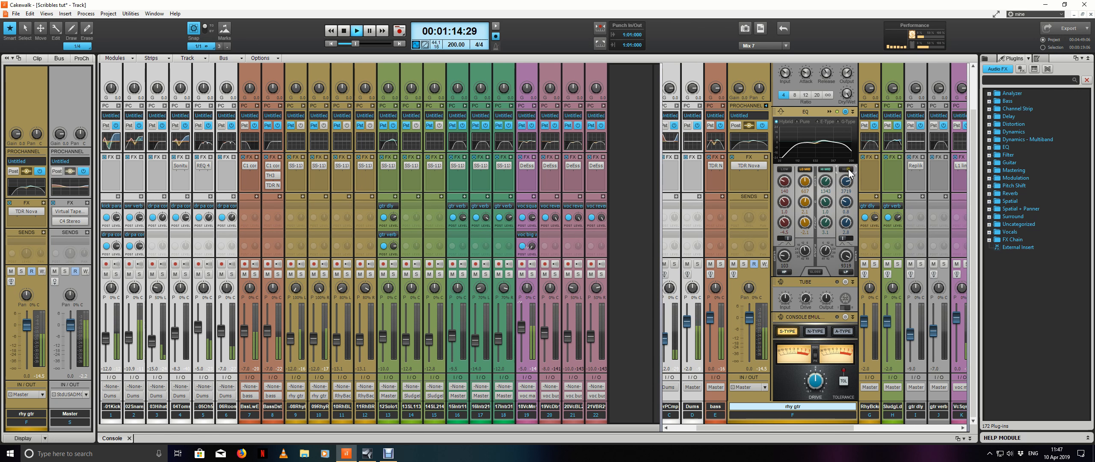
{"action": "left_click", "coordinate": [849, 171]}
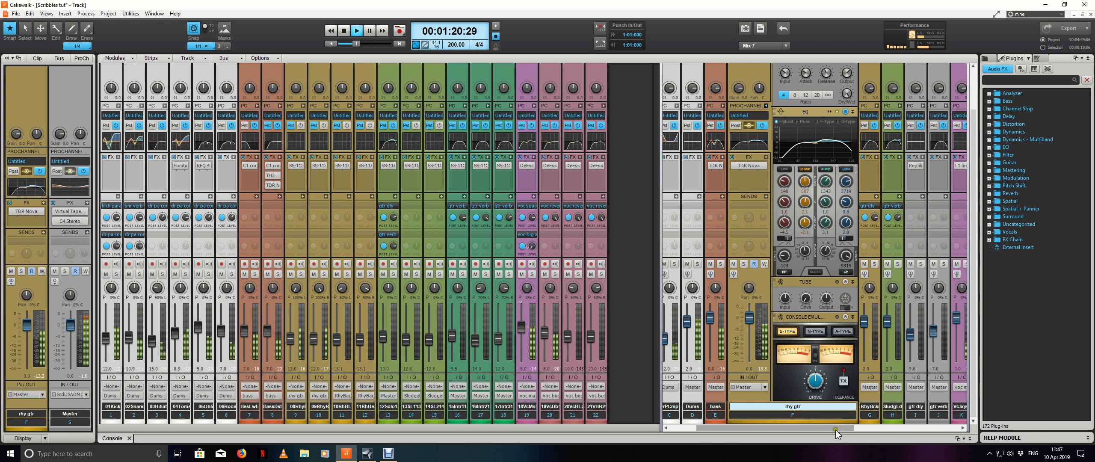
{"action": "key", "text": "space"}
{"action": "left_click_drag", "start_coordinate": [837, 426], "coordinate": [945, 427]}
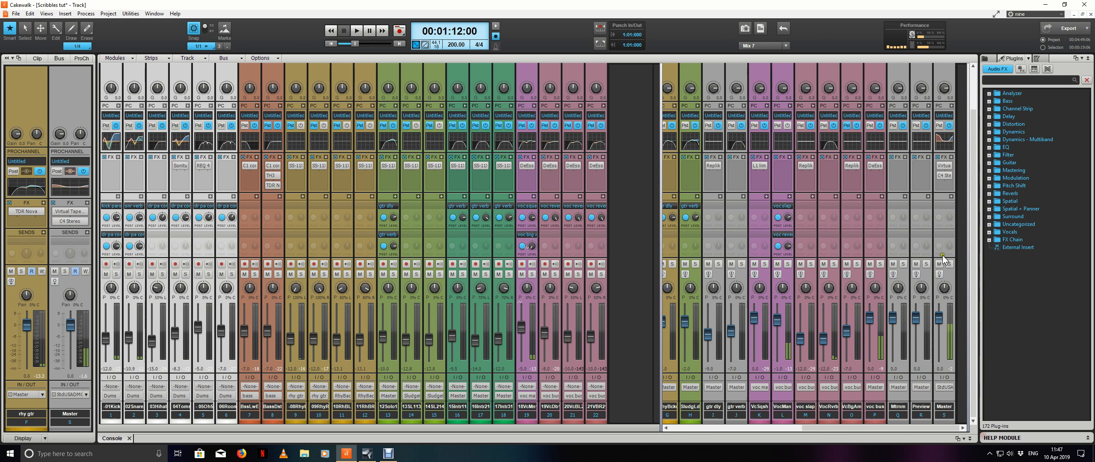
{"action": "left_click_drag", "start_coordinate": [913, 430], "coordinate": [758, 429]}
{"action": "key", "text": "space"}
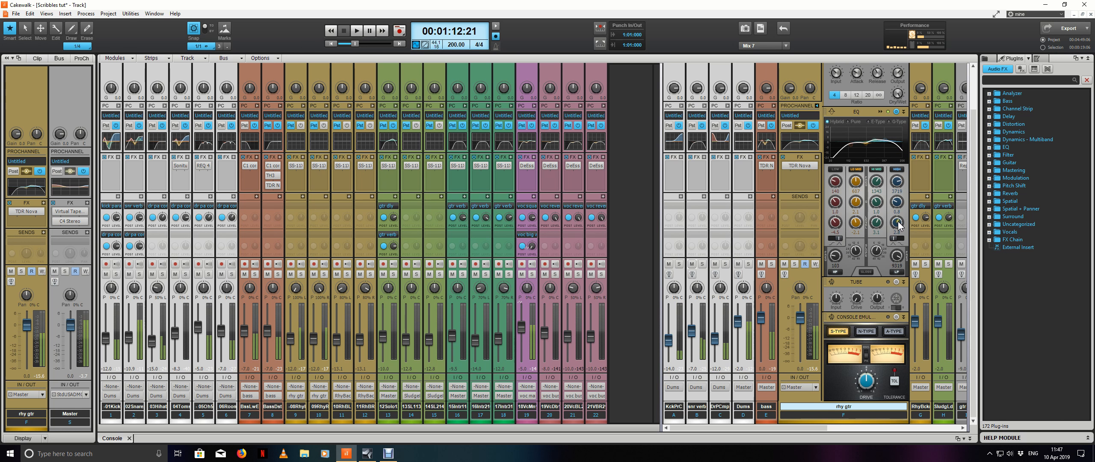
{"action": "left_click", "coordinate": [897, 170]}
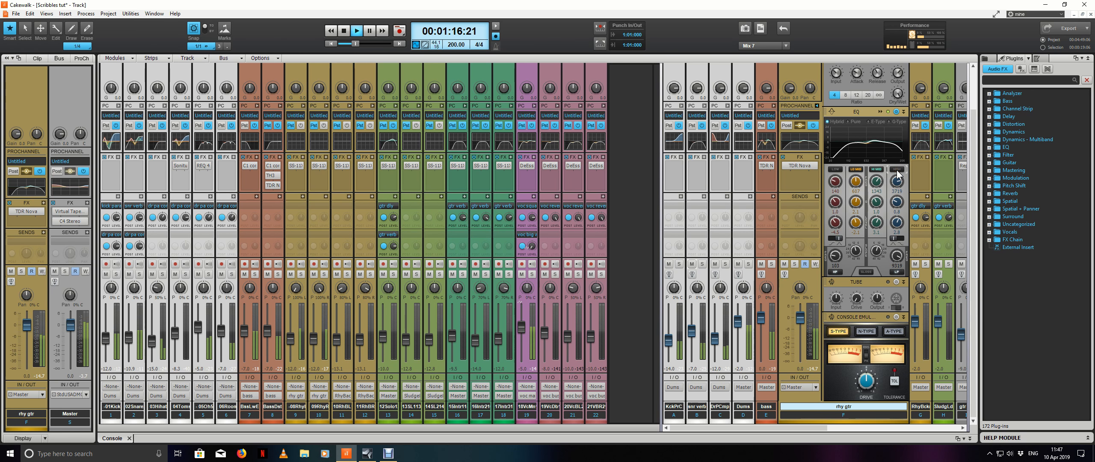
{"action": "left_click", "coordinate": [896, 169]}
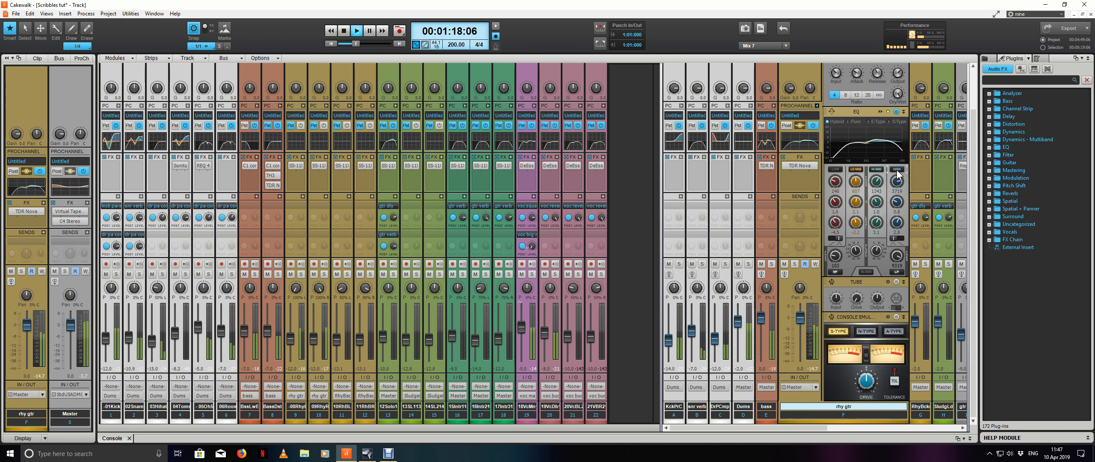
{"action": "left_click", "coordinate": [897, 222]}
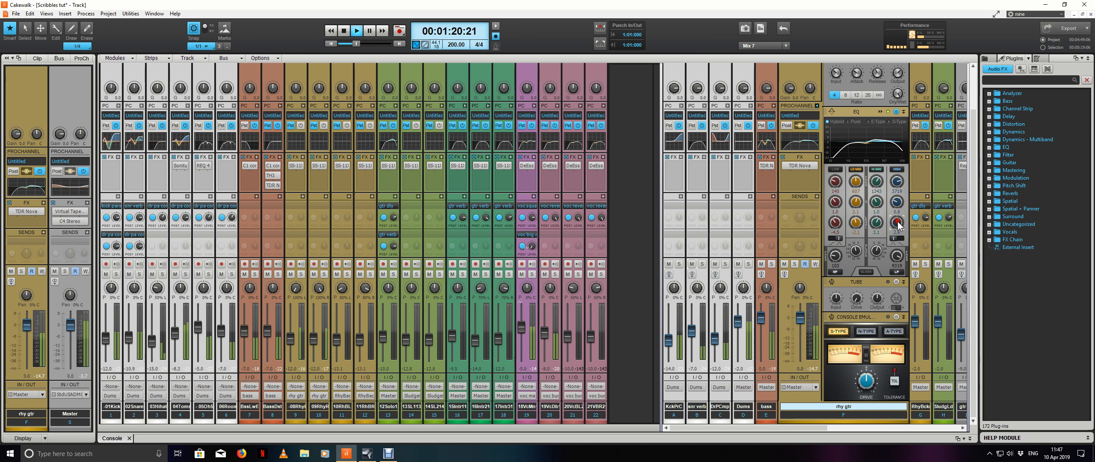
Step: Collapse the expanded ProChannel of the rhy gtr bus and save the project
{"action": "left_click", "coordinate": [816, 106]}
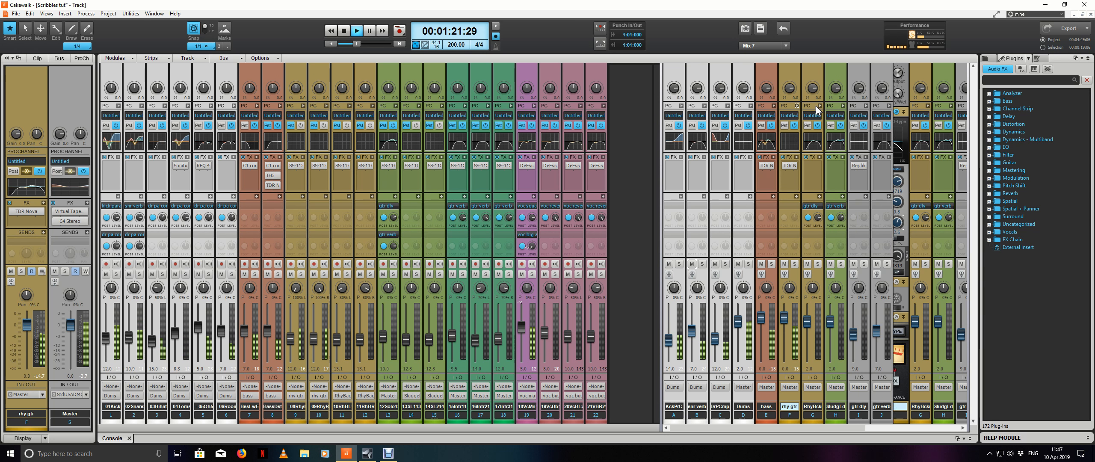
{"action": "key", "text": "ctrl+s"}
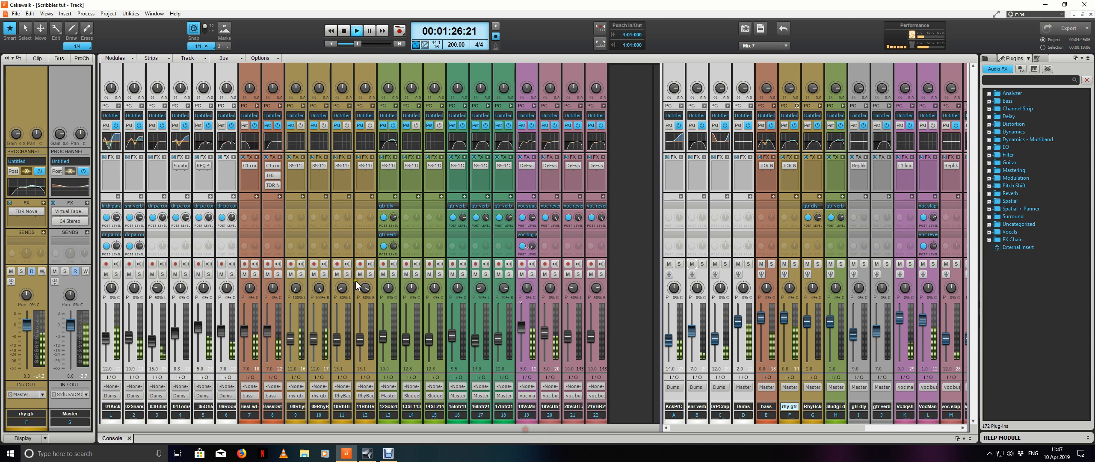
{"action": "left_click", "coordinate": [312, 174]}
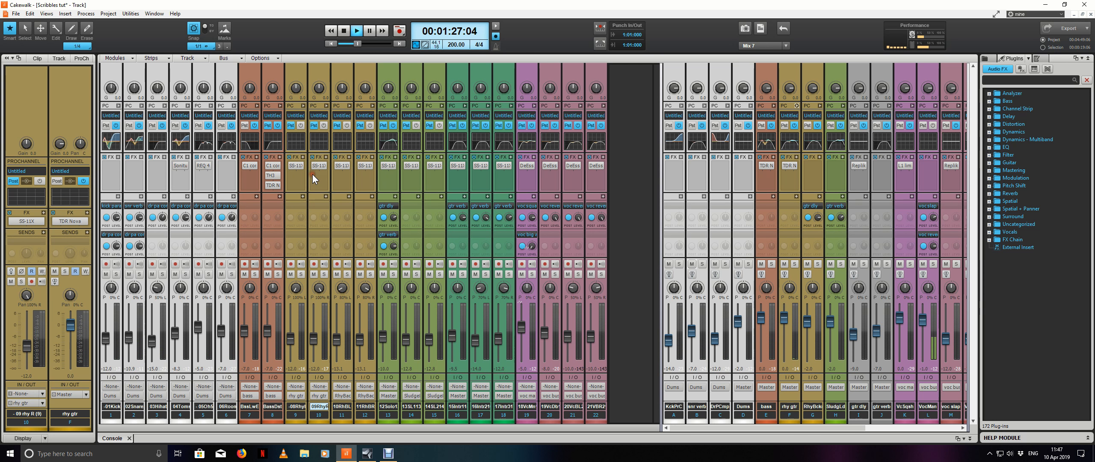
{"action": "key", "text": "space"}
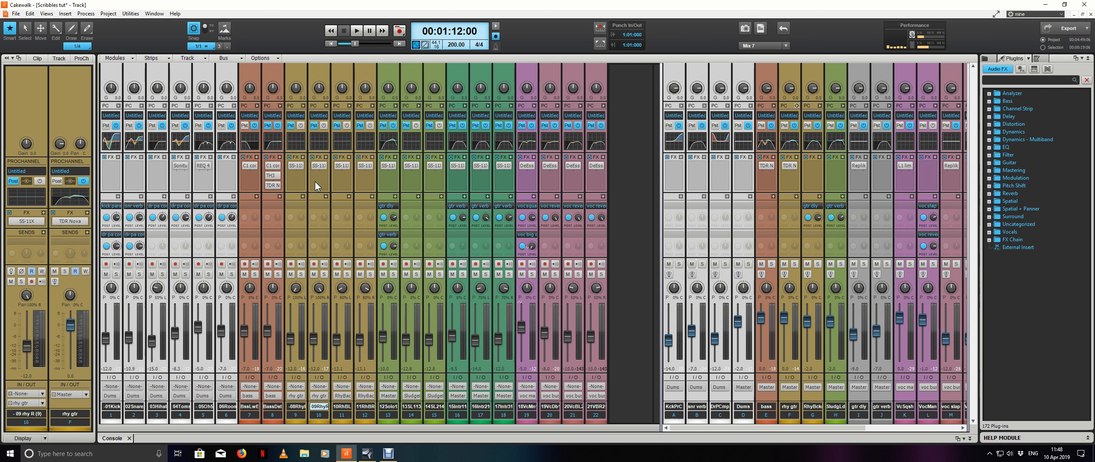
{"action": "left_click", "coordinate": [291, 181]}
{"action": "left_click", "coordinate": [320, 182]}
{"action": "left_click", "coordinate": [298, 180]}
{"action": "left_click", "coordinate": [316, 180]}
{"action": "left_click", "coordinate": [298, 180]}
{"action": "left_click", "coordinate": [321, 174]}
{"action": "left_click", "coordinate": [303, 180]}
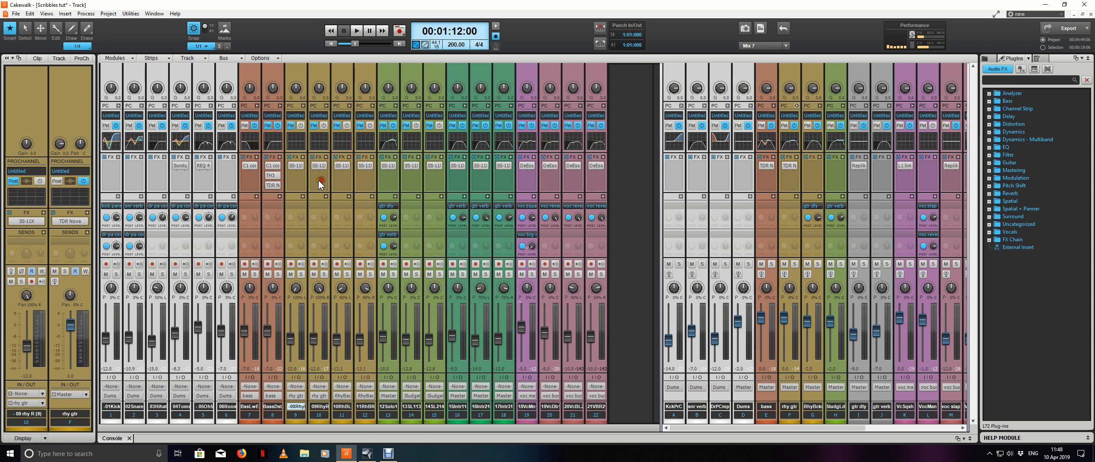
{"action": "left_click", "coordinate": [318, 179]}
{"action": "left_click", "coordinate": [302, 182]}
{"action": "left_click", "coordinate": [315, 182]}
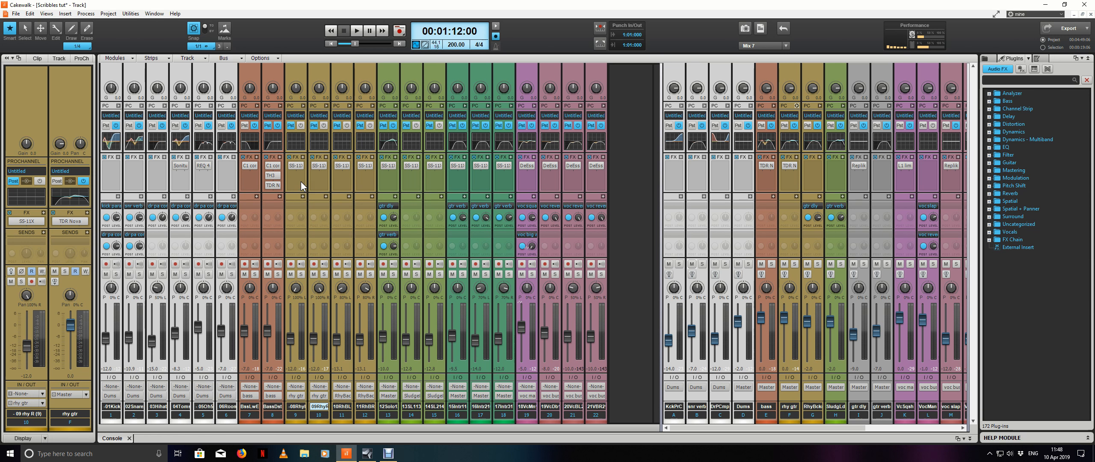
{"action": "left_click", "coordinate": [314, 182]}
Step: Open the SS-11X plug-in on the 08 rhy L track and move its window clear of the bus strips
{"action": "double_click", "coordinate": [296, 166]}
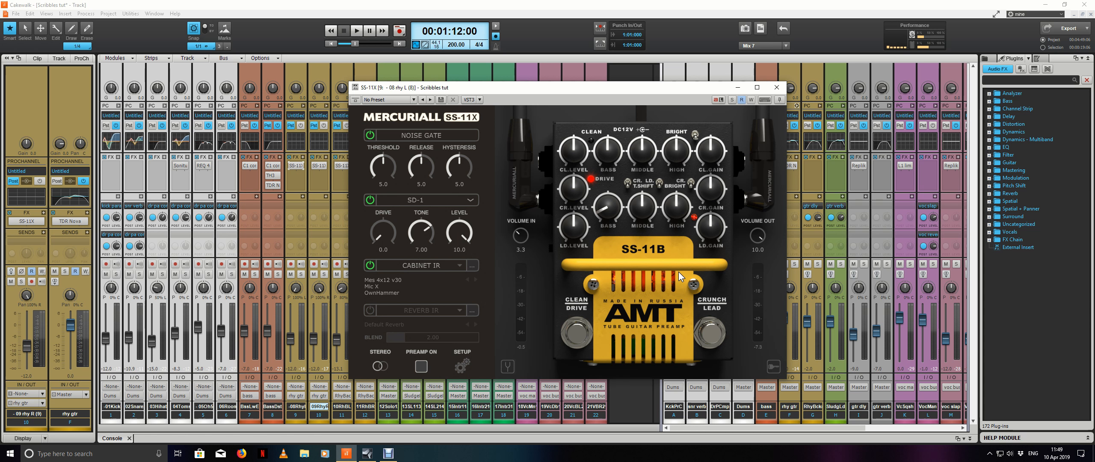
{"action": "left_click_drag", "start_coordinate": [560, 88], "coordinate": [572, 74]}
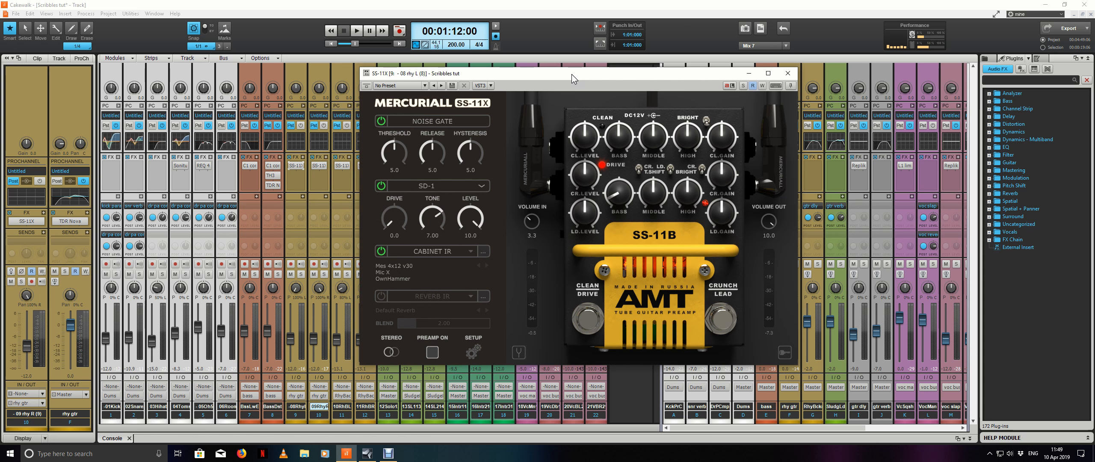
{"action": "left_click_drag", "start_coordinate": [727, 74], "coordinate": [592, 70]}
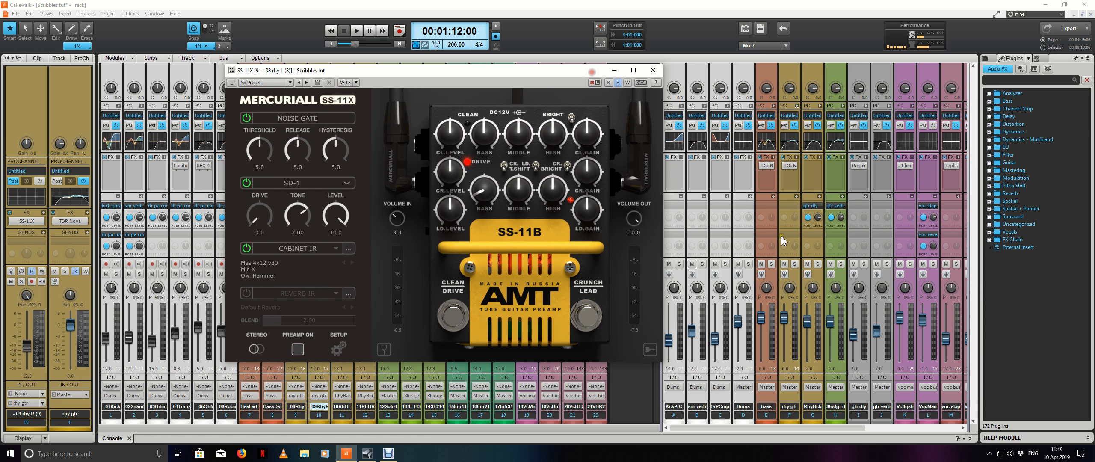
Step: Solo the rhy gtr bus and play it back briefly with the amp plug-in window open
{"action": "left_click", "coordinate": [794, 264]}
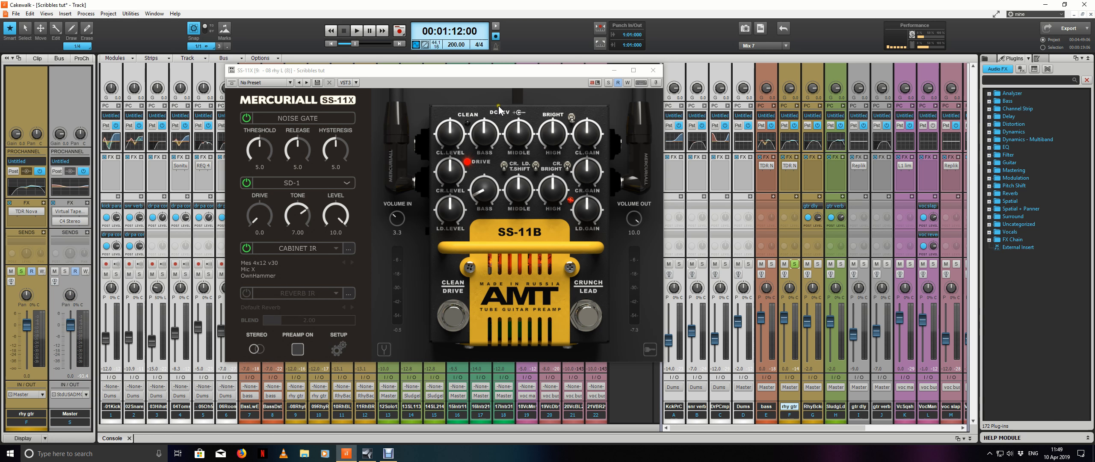
{"action": "key", "text": "space"}
{"action": "left_click_drag", "start_coordinate": [489, 72], "coordinate": [626, 72]}
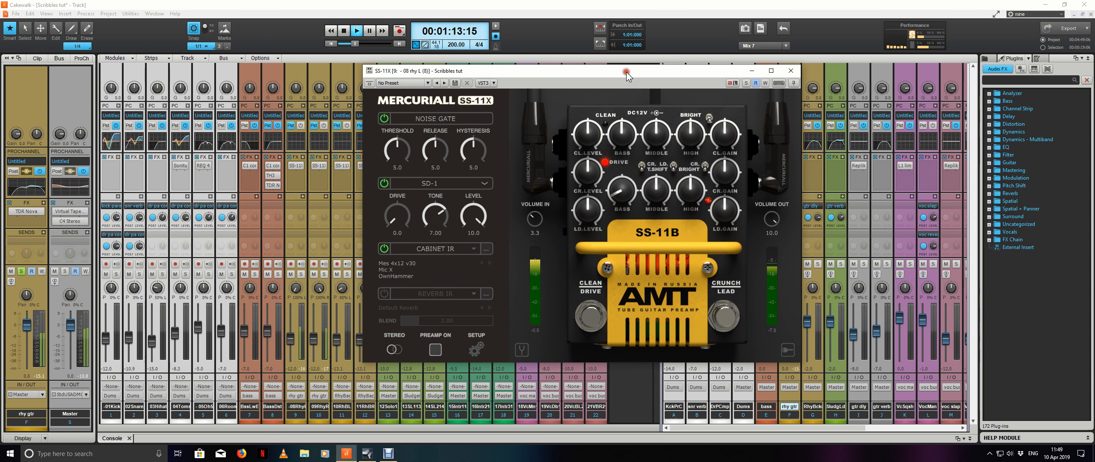
{"action": "key", "text": "space"}
Step: Open the SS-11X plug-in on the 09 rhy R track and look through its cabinet IR choices
{"action": "double_click", "coordinate": [321, 165]}
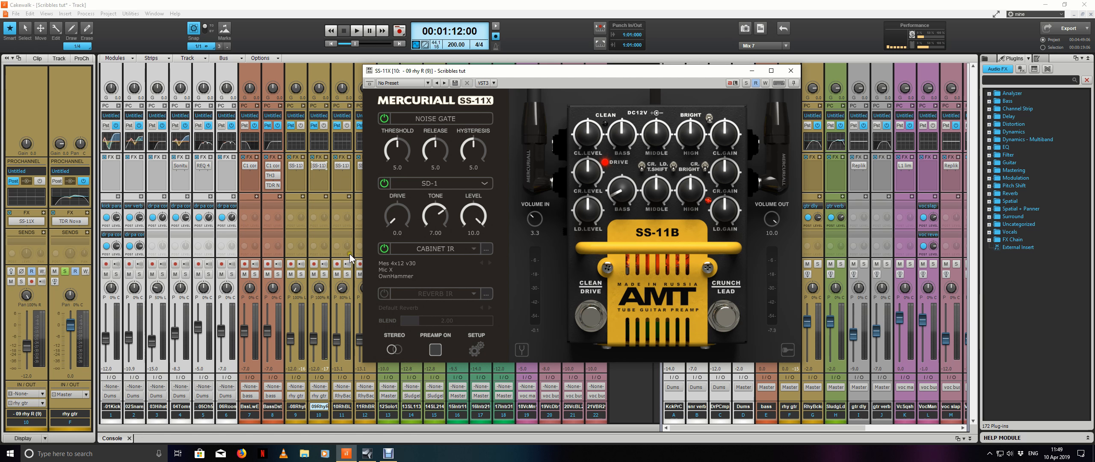
{"action": "left_click", "coordinate": [295, 173]}
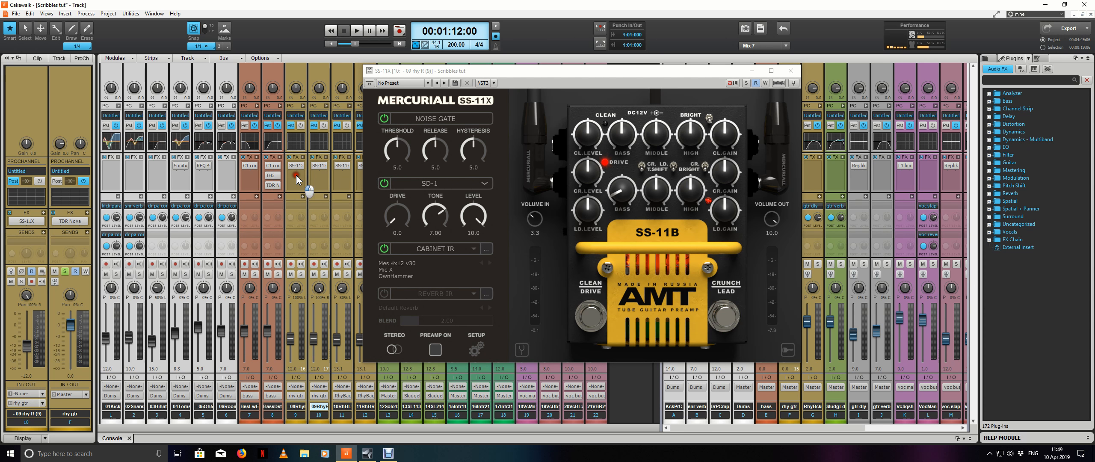
{"action": "left_click", "coordinate": [311, 179]}
{"action": "left_click", "coordinate": [474, 249]}
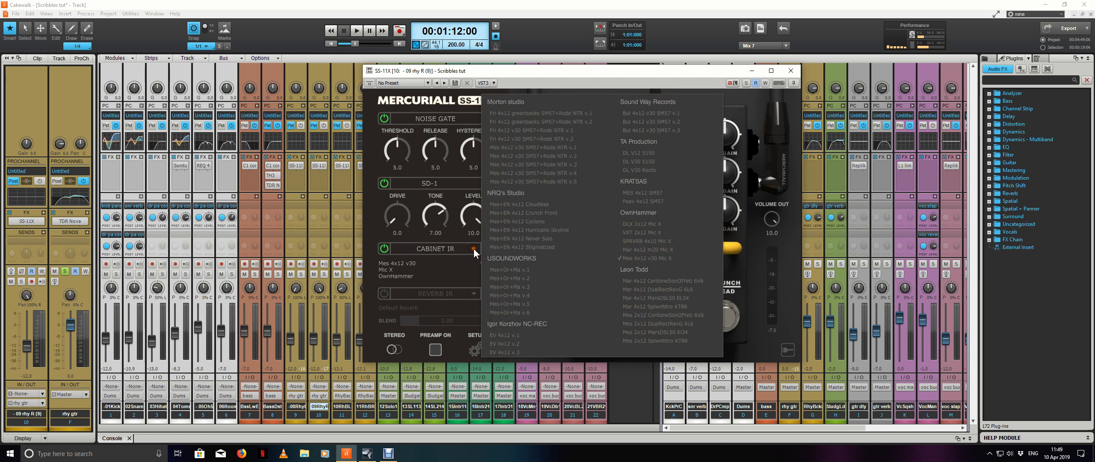
{"action": "left_click", "coordinate": [324, 273]}
Step: Solo the 09 rhy R track and audition it with the Mes 4x12 v30 cabinet
{"action": "left_click", "coordinate": [324, 275]}
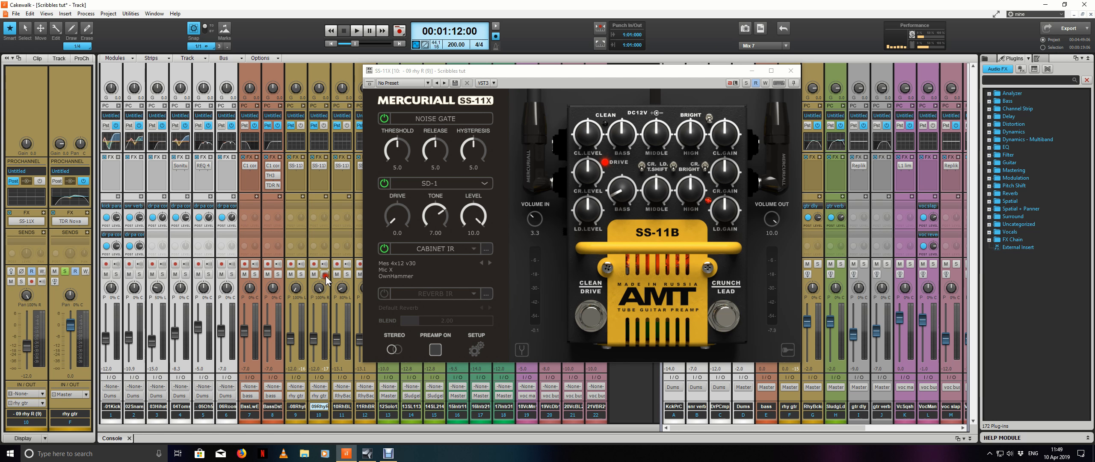
{"action": "key", "text": "space"}
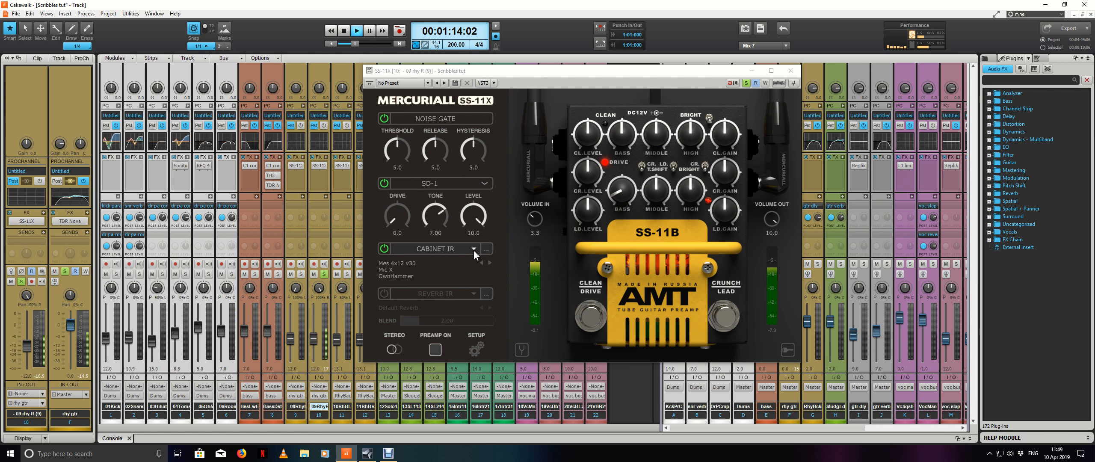
{"action": "key", "text": "space"}
Step: Try the Morton studio Fri 4x12 greenbacks SM57+Rode NTR v.2 cabinet IR on the 09 rhy R track and audition it
{"action": "left_click", "coordinate": [474, 250]}
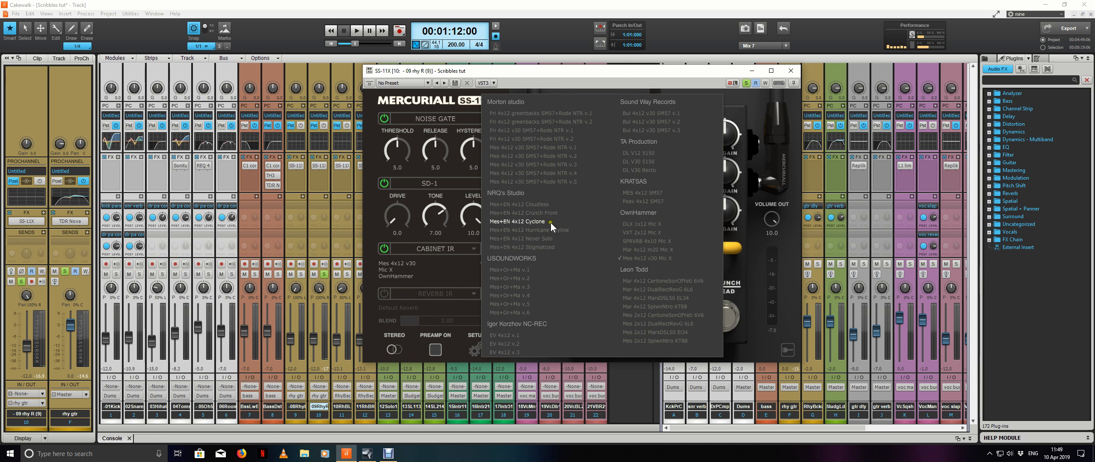
{"action": "left_click", "coordinate": [561, 113]}
{"action": "key", "text": "space"}
{"action": "left_click", "coordinate": [490, 263]}
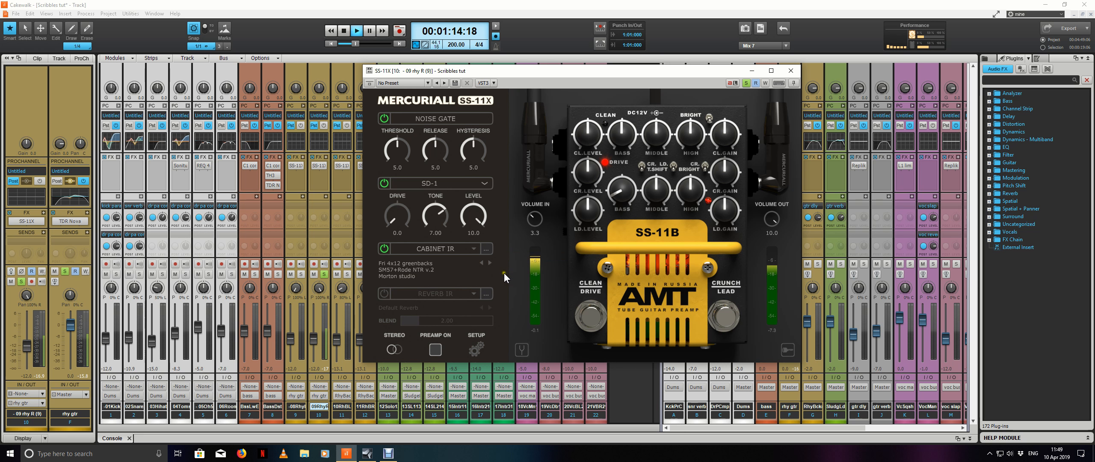
{"action": "key", "text": "space"}
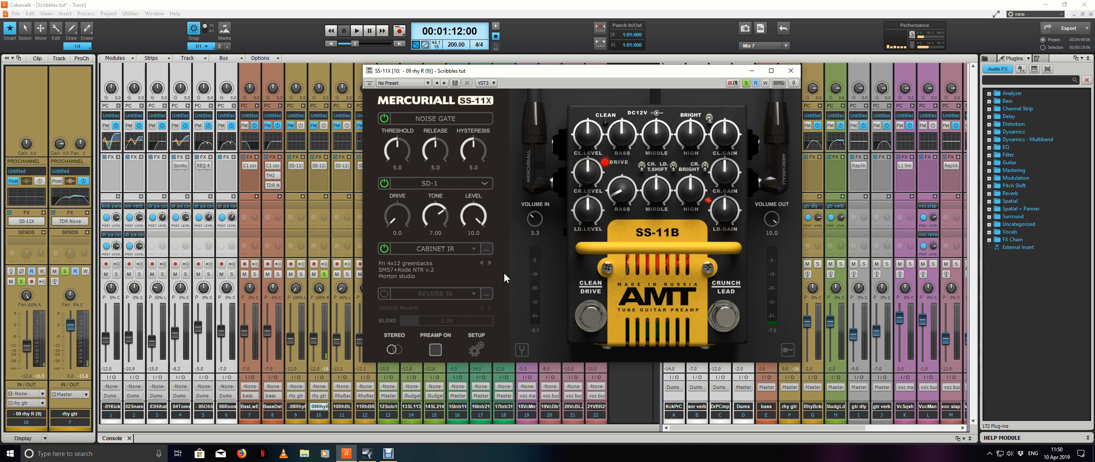
Step: Solo the 08 rhy L track as well and play both rhythm guitars together, moving the plug-in window out of the way
{"action": "left_click", "coordinate": [301, 275]}
{"action": "left_click", "coordinate": [302, 275]}
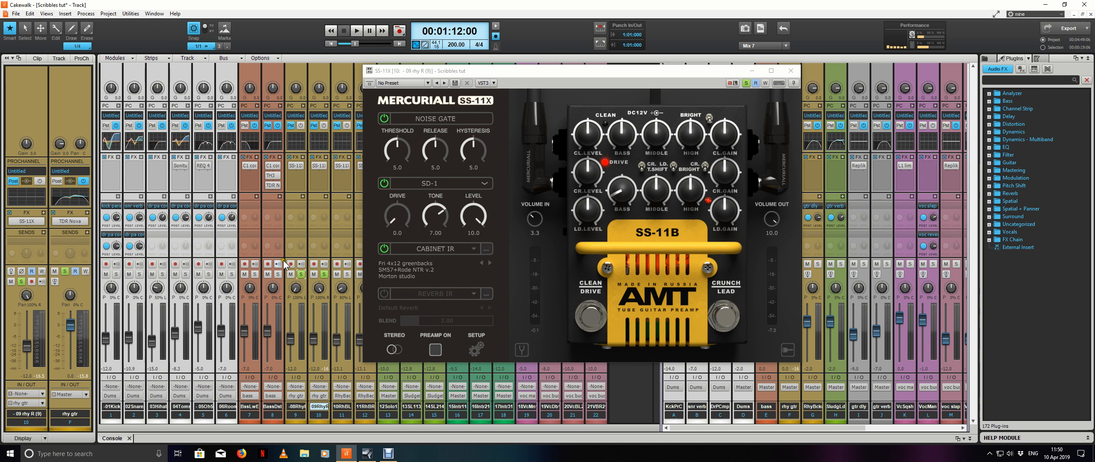
{"action": "key", "text": "space"}
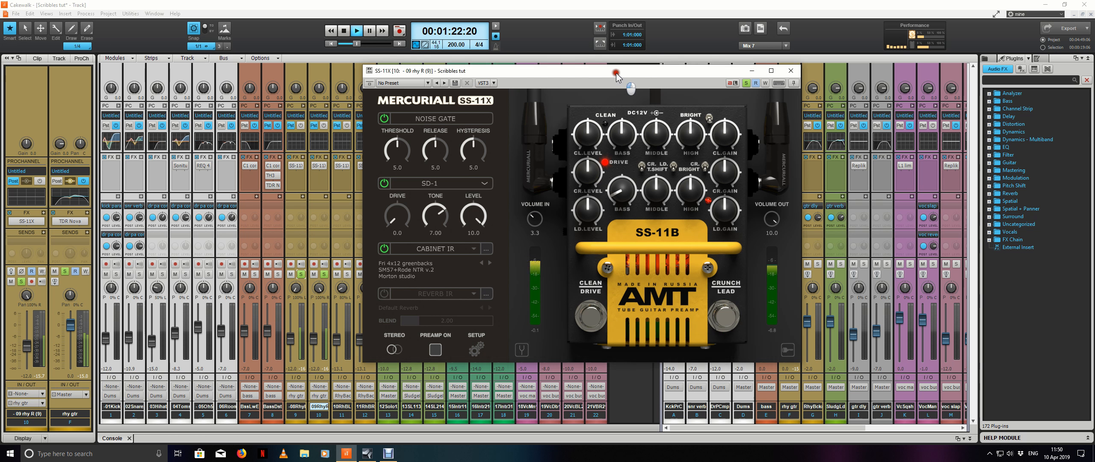
{"action": "left_click_drag", "start_coordinate": [618, 71], "coordinate": [586, 57]}
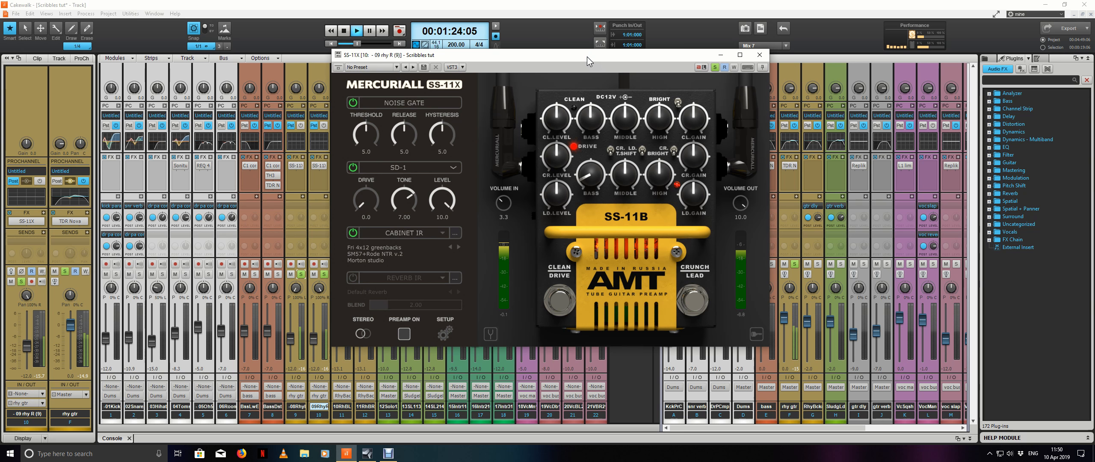
{"action": "key", "text": "space"}
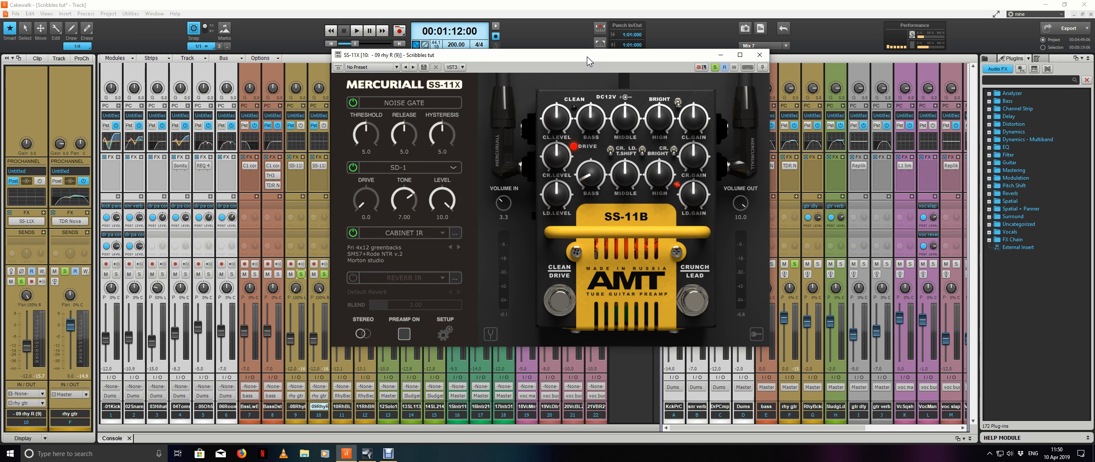
{"action": "left_click_drag", "start_coordinate": [587, 56], "coordinate": [595, 51]}
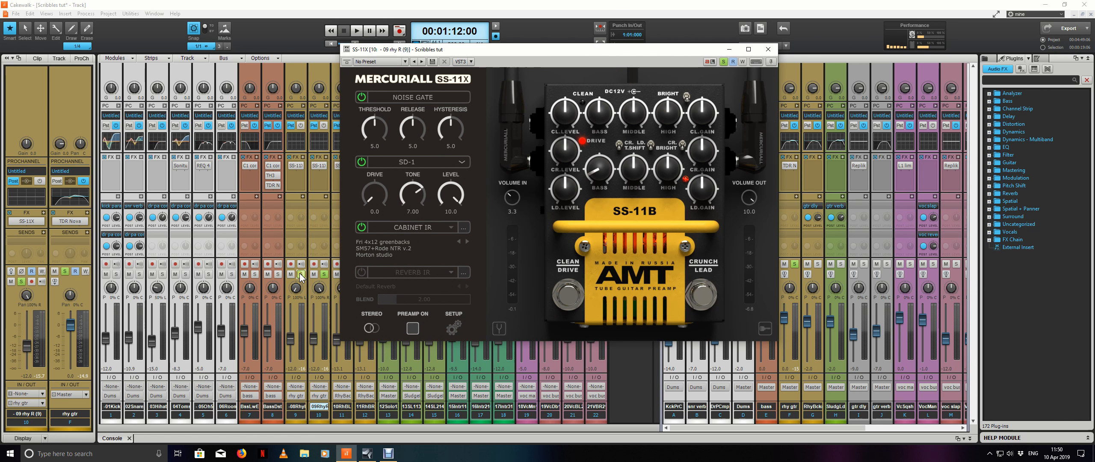
Step: Set the 09 rhy R cabinet IR to OwnHammer Mar 4x12 m20 Mic X and play it back
{"action": "left_click", "coordinate": [440, 227]}
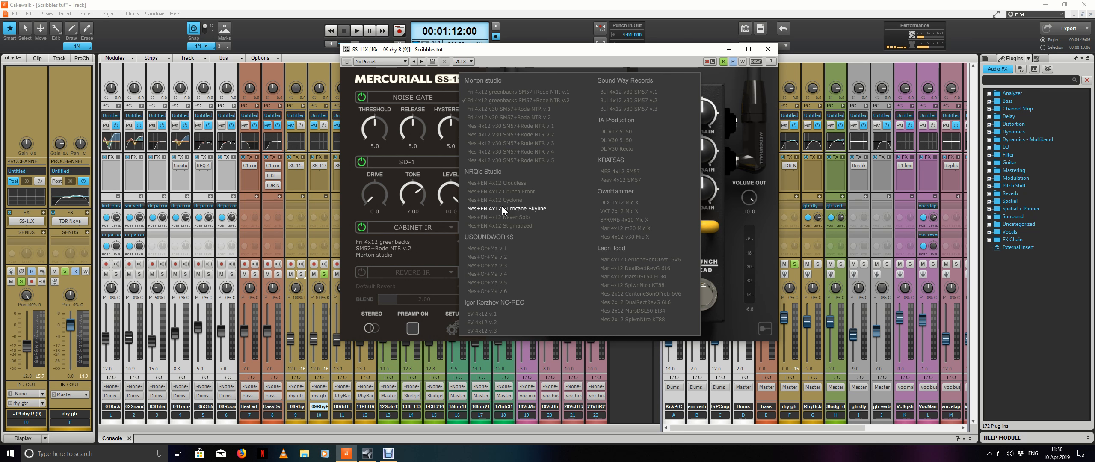
{"action": "left_click", "coordinate": [621, 237]}
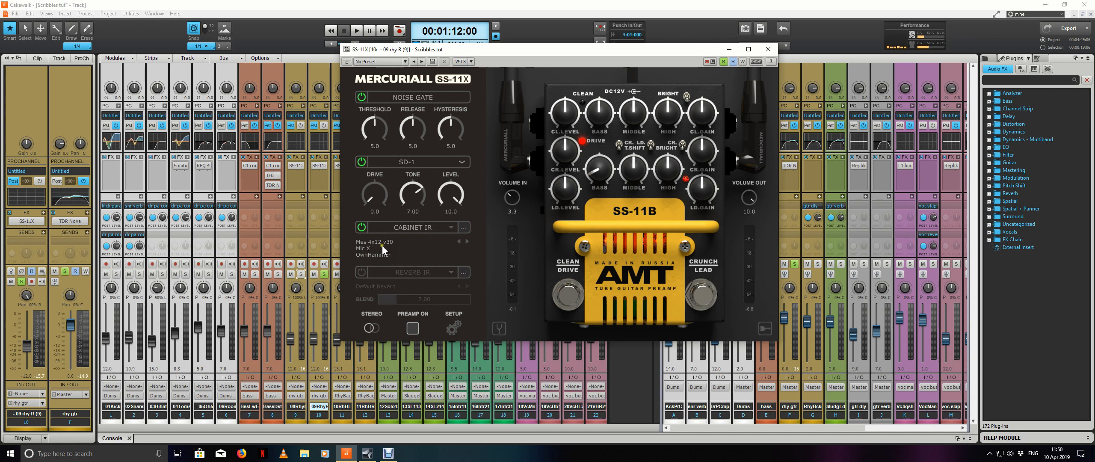
{"action": "left_click", "coordinate": [458, 242]}
{"action": "key", "text": "space"}
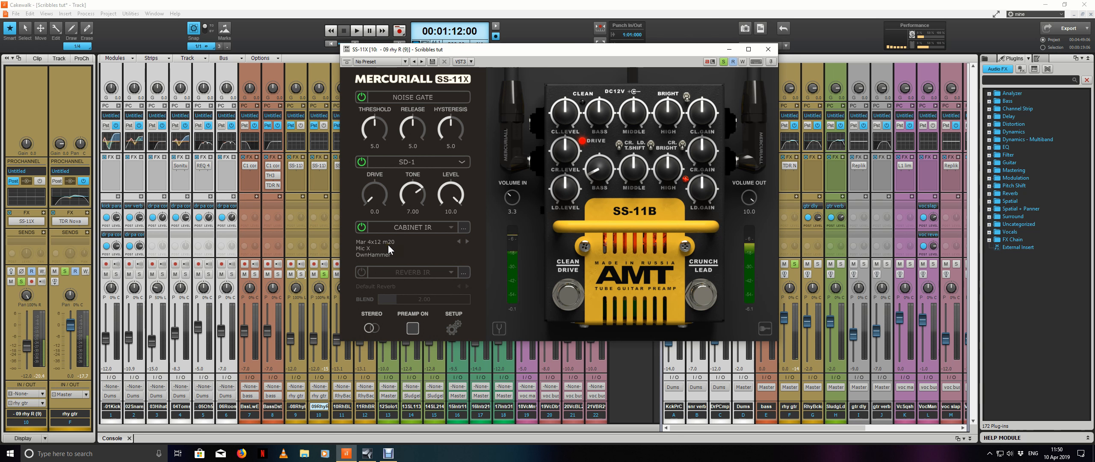
Step: Compare the Mes 4x12 v30 and Mar 4x12 m20 cabinet IRs on 09 rhy R during playback, ending on Mar 4x12 m20
{"action": "left_click", "coordinate": [465, 242]}
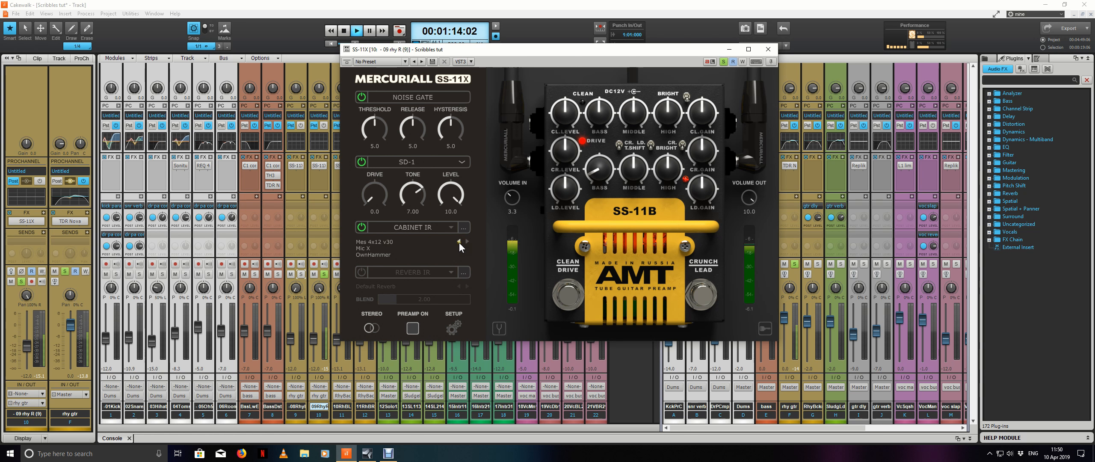
{"action": "left_click", "coordinate": [458, 242]}
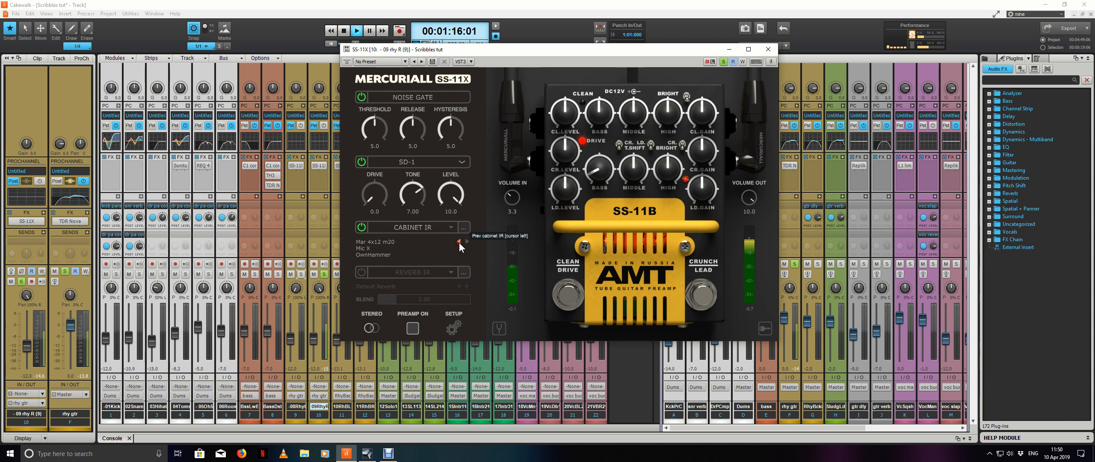
{"action": "key", "text": "space"}
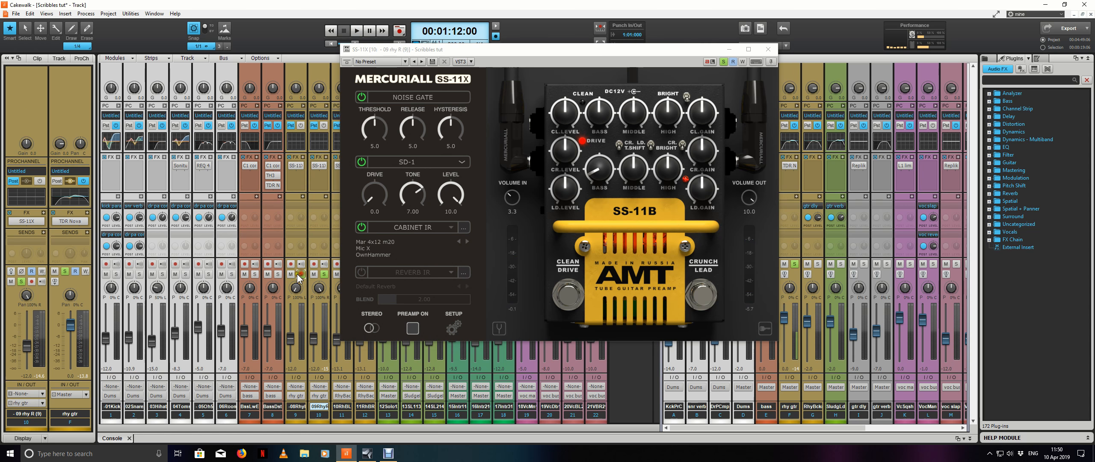
Step: Solo 08 rhy L alongside 09 rhy R and audition the pair with Mes 4x12 v30 versus Mar 4x12 m20 on 09 rhy R
{"action": "left_click", "coordinate": [301, 274]}
{"action": "key", "text": "space"}
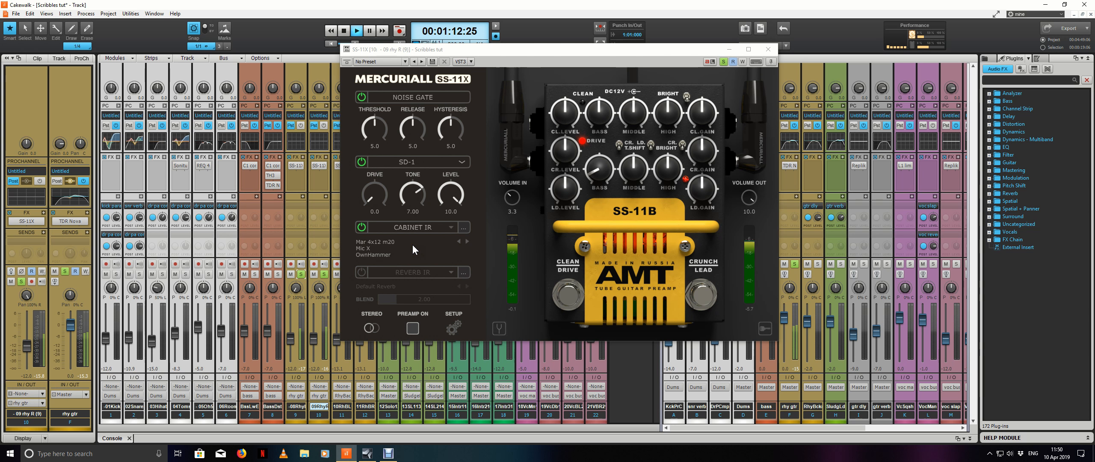
{"action": "left_click", "coordinate": [467, 242]}
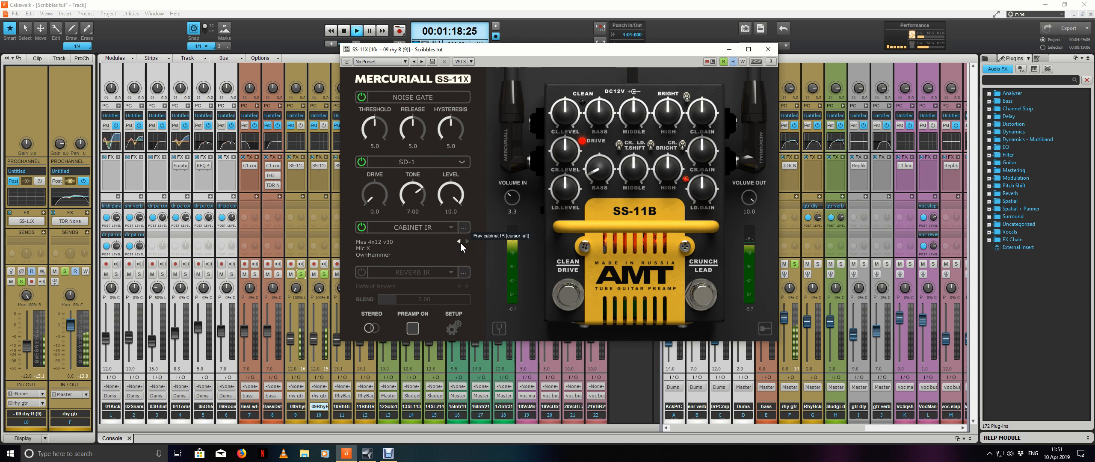
{"action": "left_click", "coordinate": [459, 242]}
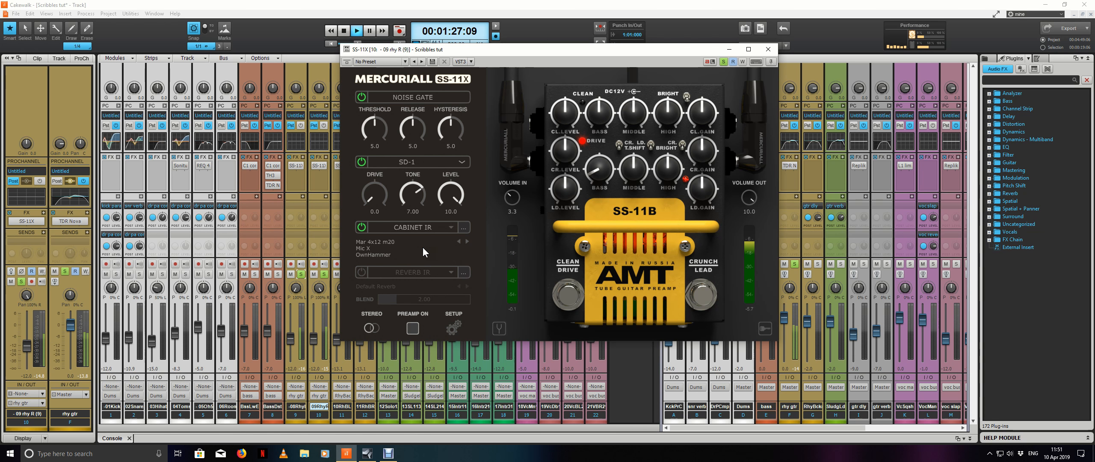
{"action": "key", "text": "space"}
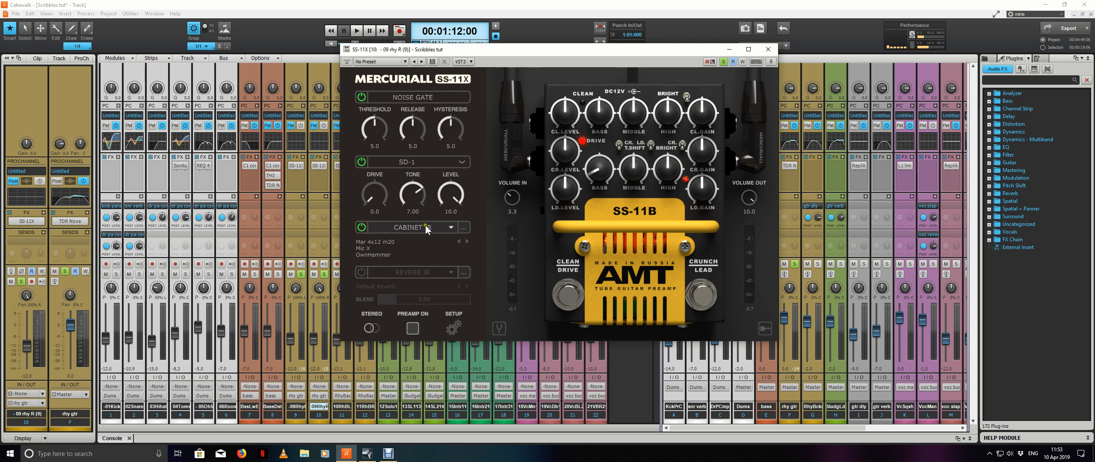
Step: Lower the lead-channel Bass knob of the 09 rhy R SS-11X while both rhythm guitars play
{"action": "left_click", "coordinate": [325, 181]}
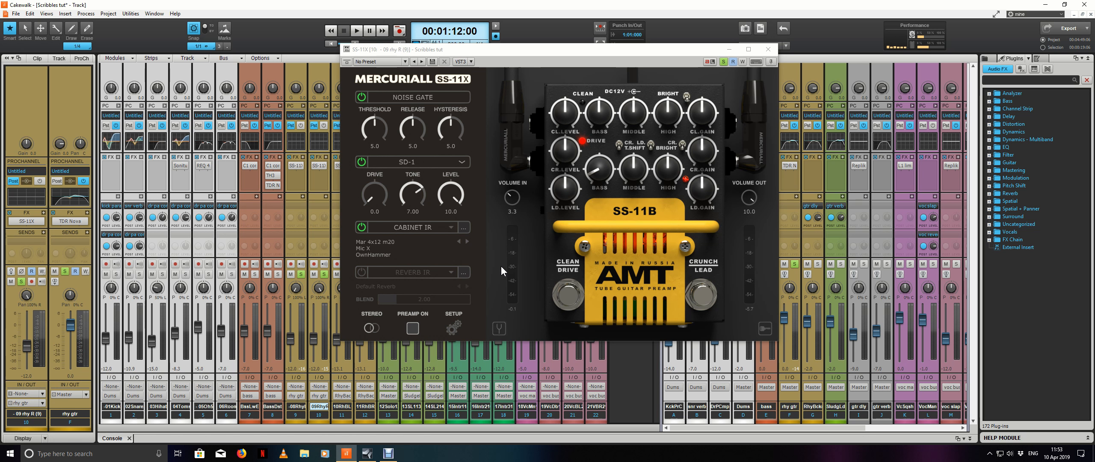
{"action": "key", "text": "space"}
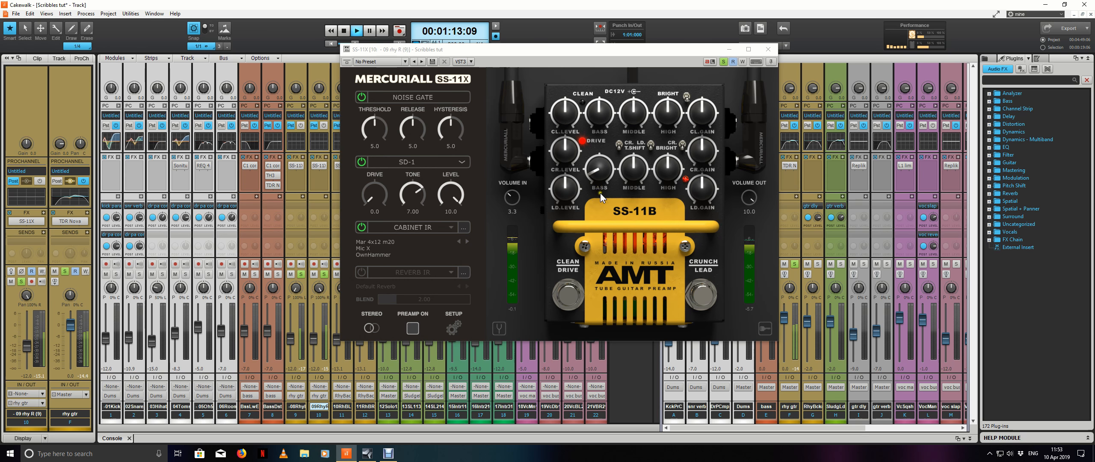
{"action": "left_click", "coordinate": [602, 173]}
{"action": "left_click_drag", "start_coordinate": [601, 176], "coordinate": [607, 187]}
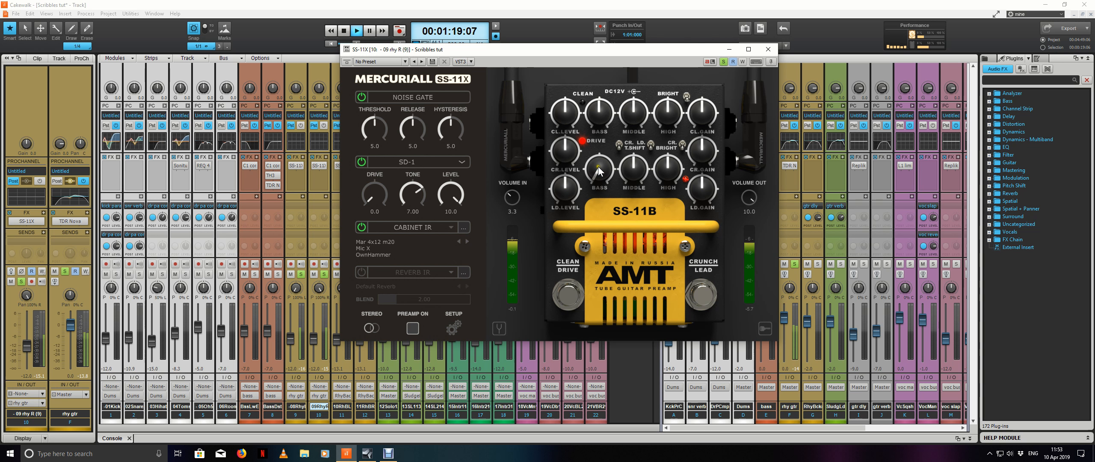
{"action": "left_click_drag", "start_coordinate": [598, 171], "coordinate": [605, 197]}
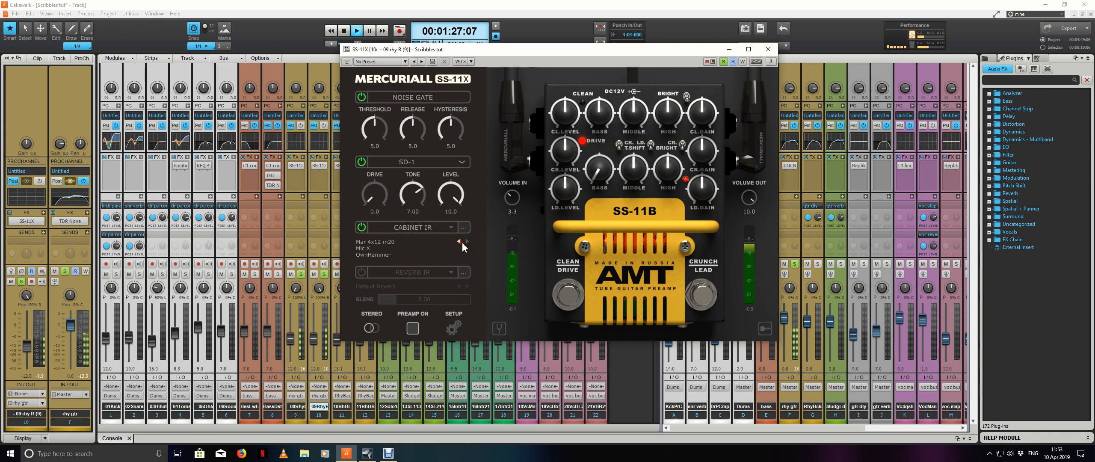
Step: Check the SS-11X settings of 08 rhy L against those of 09 rhy R, stop playback and close the plug-in
{"action": "double_click", "coordinate": [301, 165]}
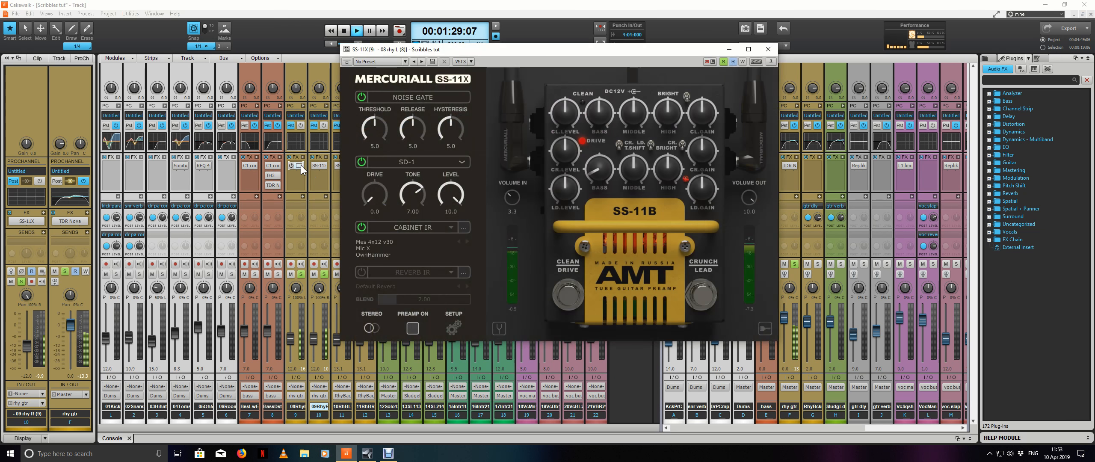
{"action": "double_click", "coordinate": [319, 165]}
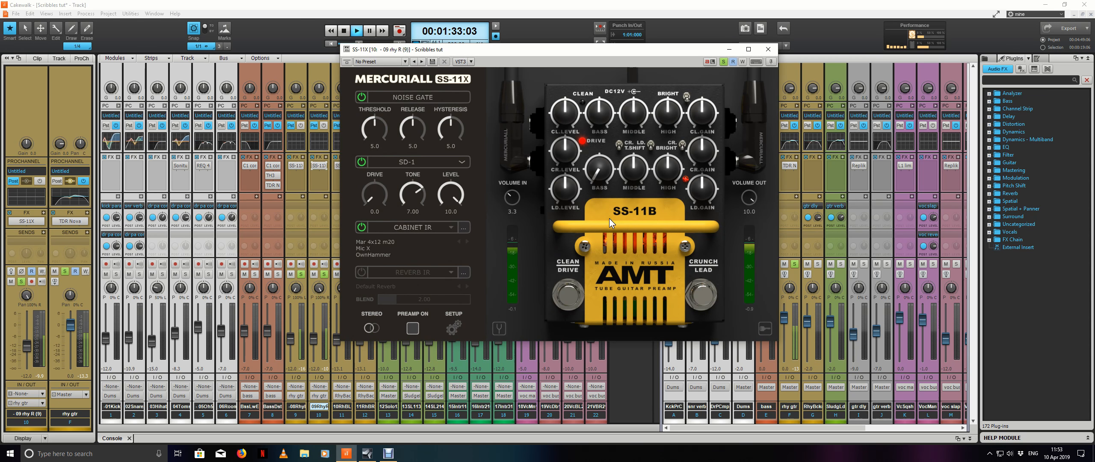
{"action": "key", "text": "space"}
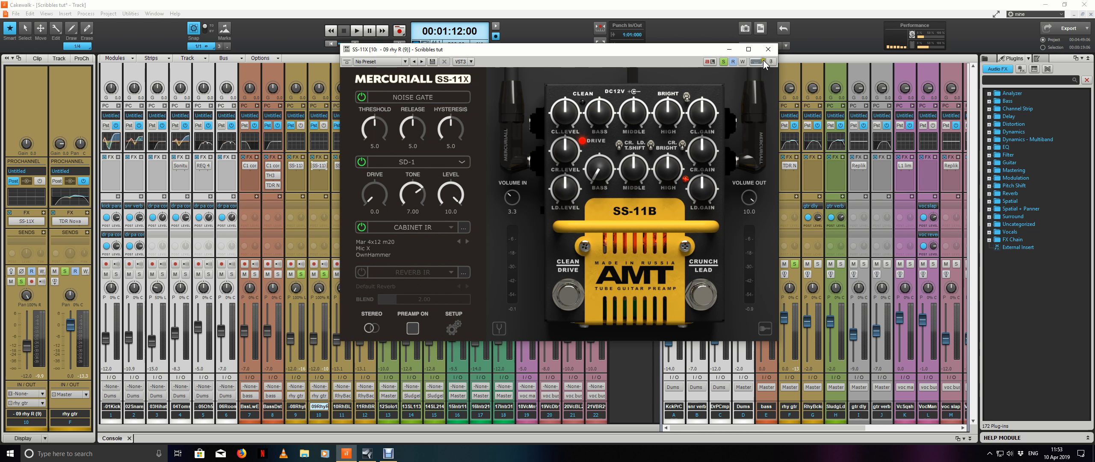
{"action": "left_click", "coordinate": [768, 50]}
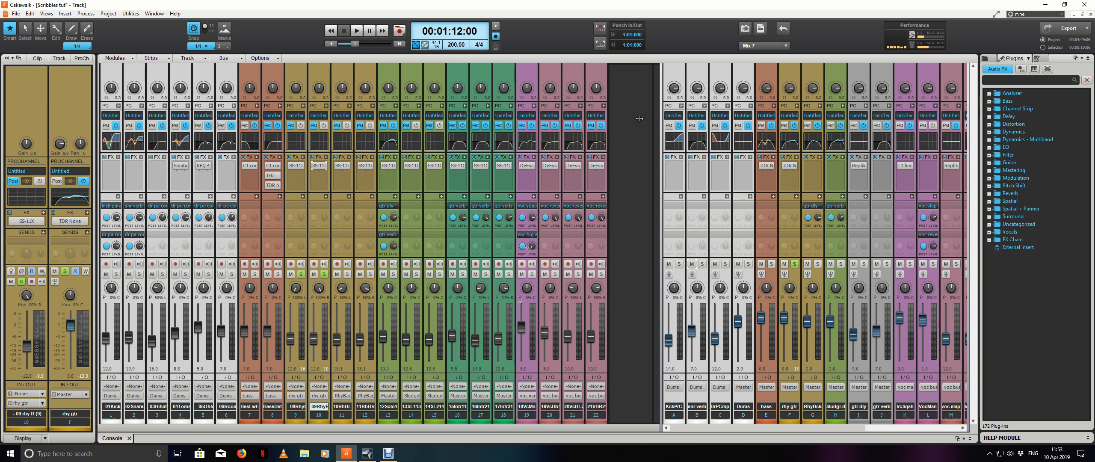
Step: Save the project and listen to the rhythm guitars in the full mix with all solos cleared
{"action": "key", "text": "s"}
{"action": "key", "text": "space"}
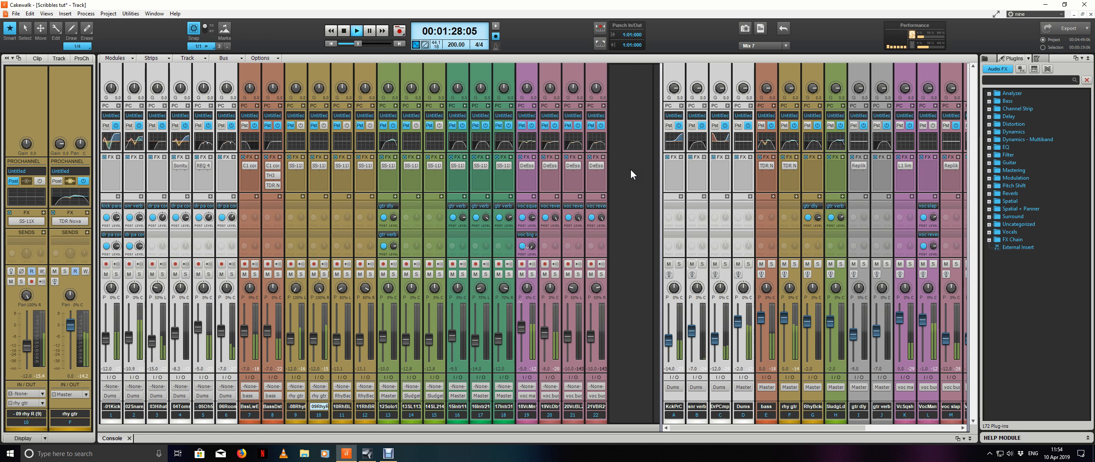
{"action": "key", "text": "space"}
Step: Set the 11 rhy backing R cabinet IR to OwnHammer Mar 4x12 m20 Mic X and lower its lead-channel Bass knob
{"action": "left_click", "coordinate": [347, 174]}
{"action": "left_click", "coordinate": [360, 180]}
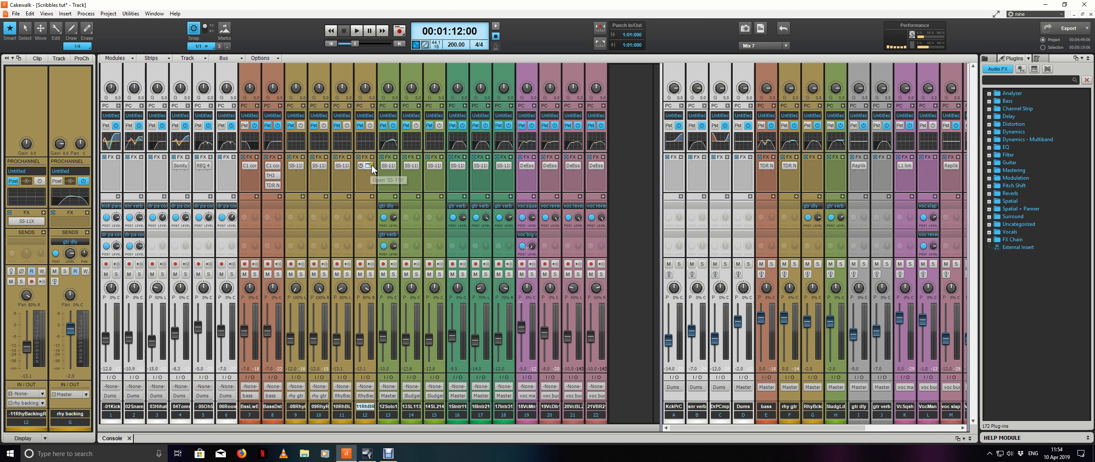
{"action": "double_click", "coordinate": [370, 166]}
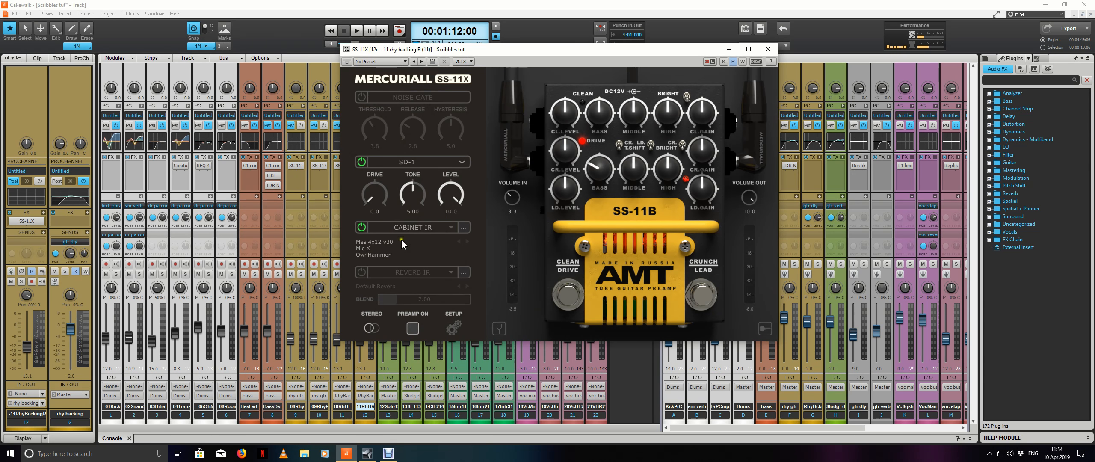
{"action": "left_click", "coordinate": [458, 241]}
{"action": "left_click_drag", "start_coordinate": [598, 171], "coordinate": [596, 193]}
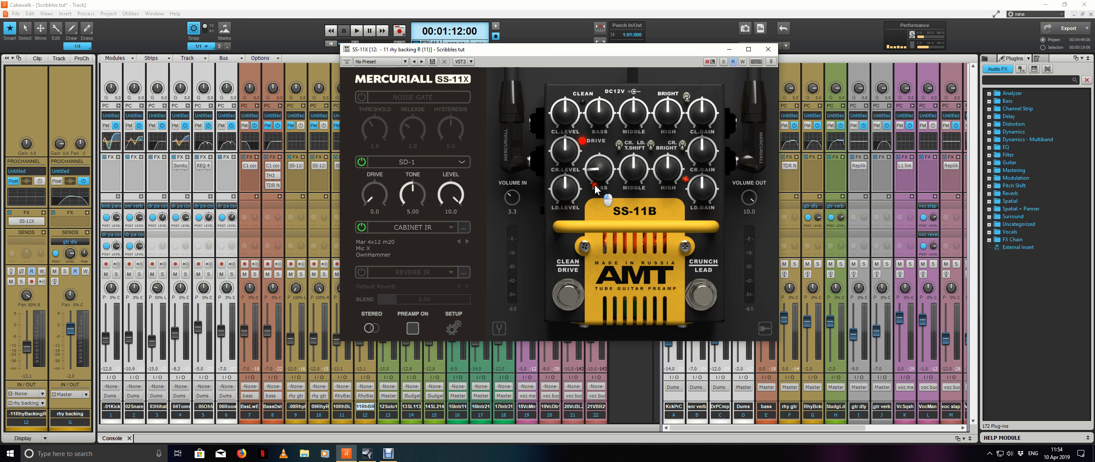
Step: Select the timeline section containing the first rhythm backing clips in the track view and play it from 00:02:38:12
{"action": "key", "text": "d"}
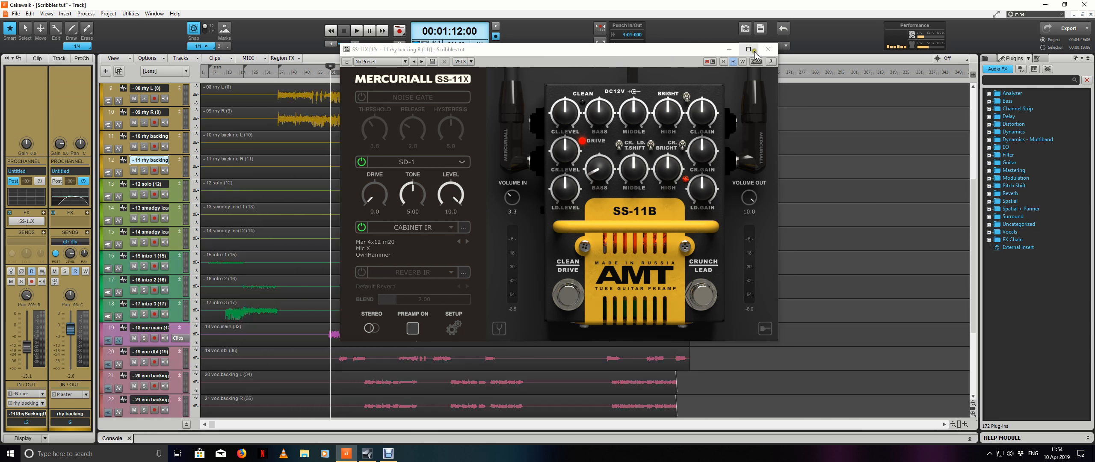
{"action": "left_click_drag", "start_coordinate": [696, 53], "coordinate": [1034, 53]}
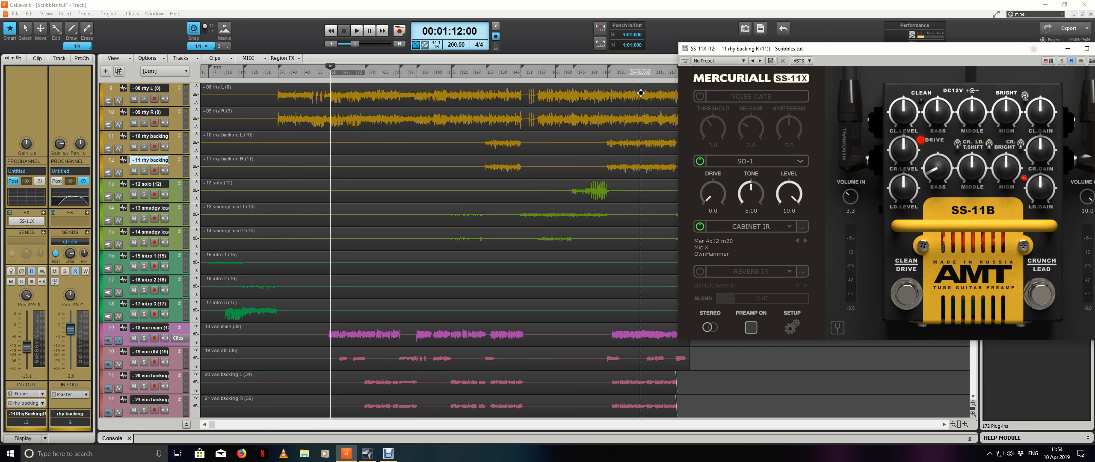
{"action": "double_click", "coordinate": [503, 61]}
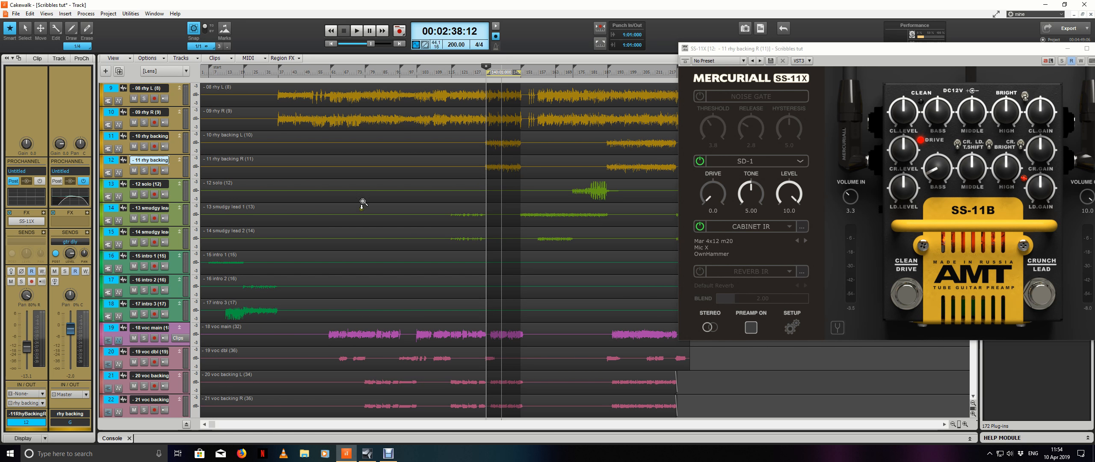
{"action": "key", "text": "space"}
Step: Solo the rhy backing bus in the console, close the SS-11X window and listen to the backing guitars
{"action": "left_click", "coordinate": [109, 438]}
{"action": "left_click_drag", "start_coordinate": [799, 49], "coordinate": [275, 66]}
{"action": "left_click", "coordinate": [816, 264]}
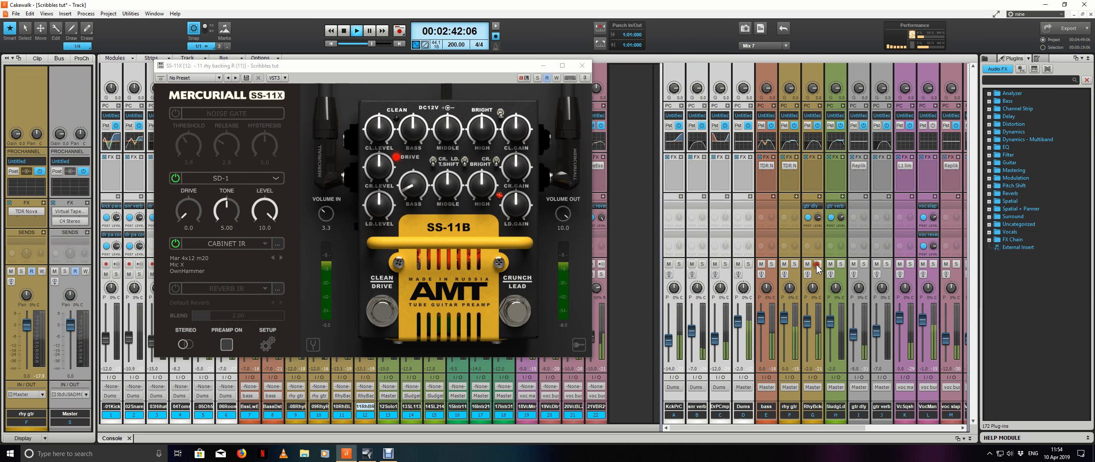
{"action": "left_click_drag", "start_coordinate": [481, 68], "coordinate": [793, 65]}
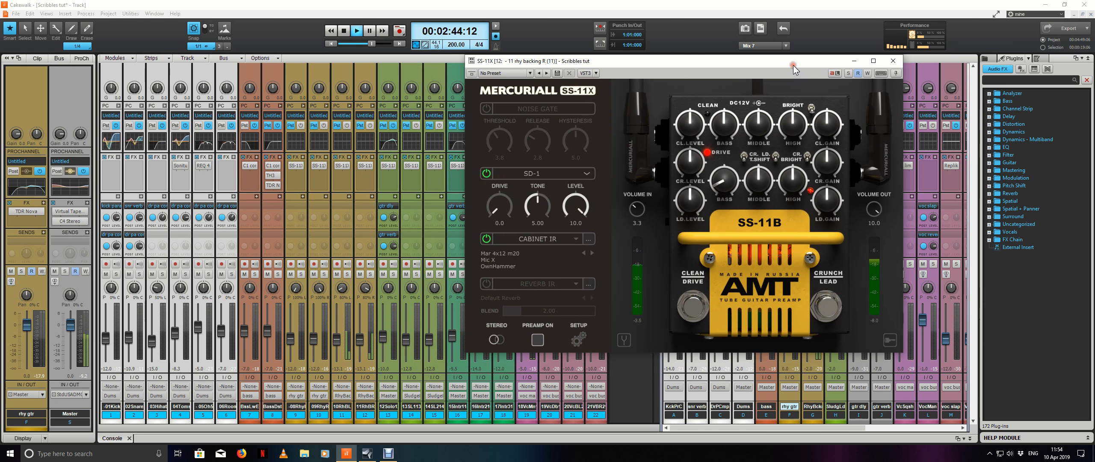
{"action": "left_click", "coordinate": [890, 62]}
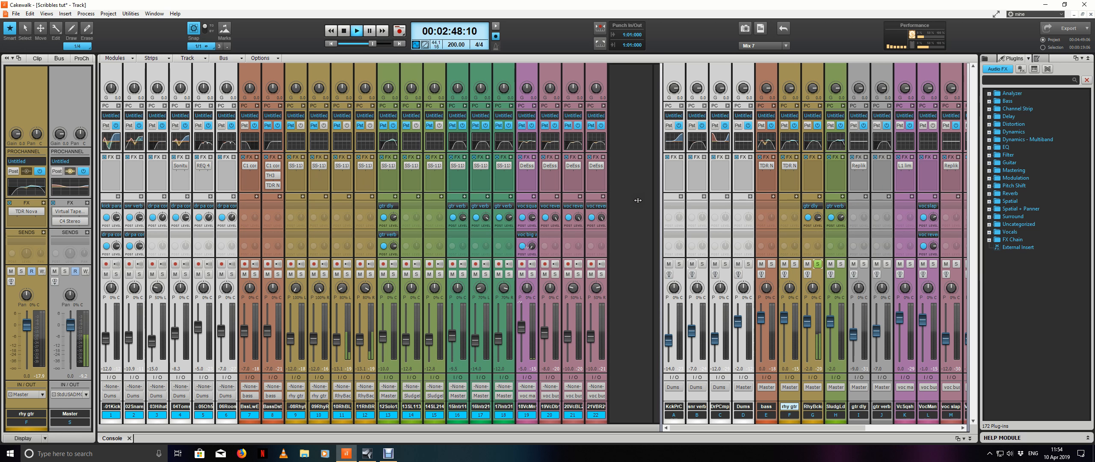
{"action": "key", "text": "space"}
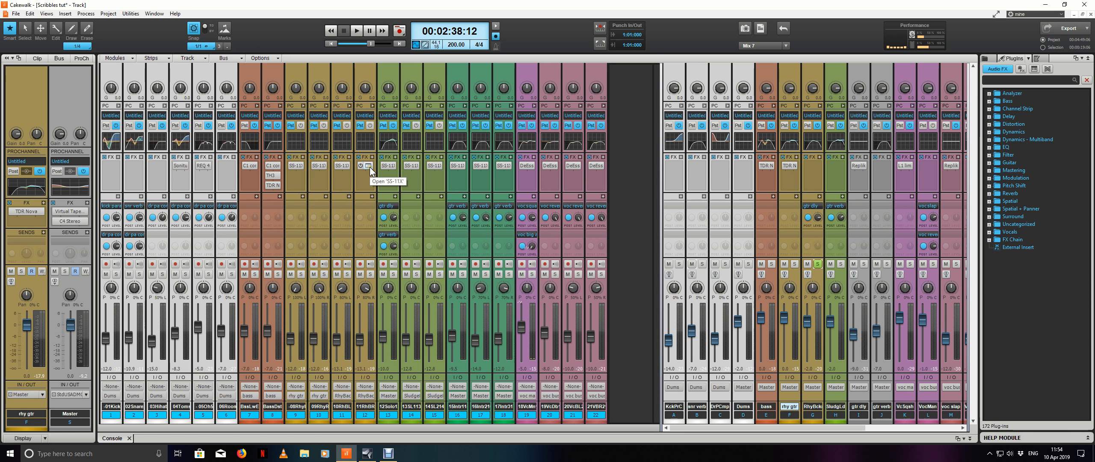
Step: Open the SS-11X plug-ins of 10 rhy backing L and 11 rhy backing R and arrange their windows side by side
{"action": "double_click", "coordinate": [342, 165]}
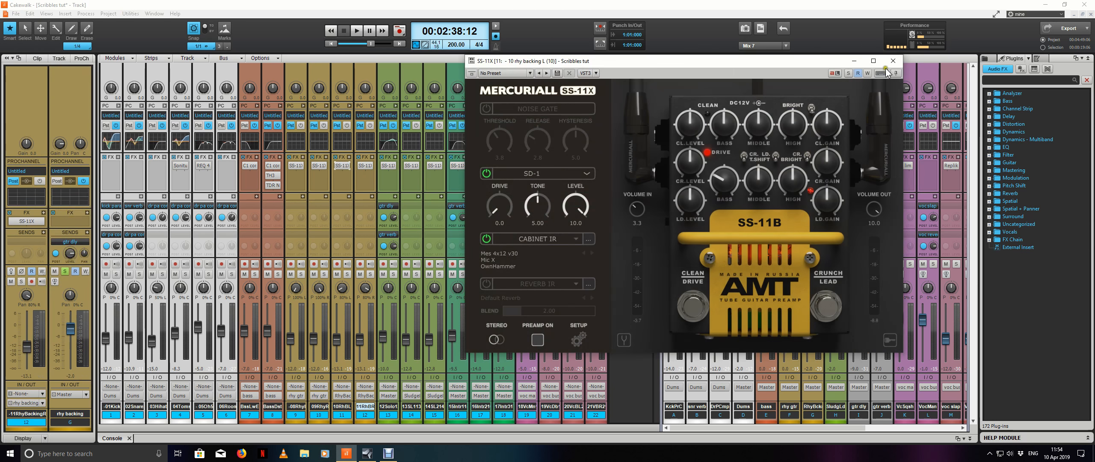
{"action": "left_click", "coordinate": [896, 73]}
{"action": "left_click_drag", "start_coordinate": [809, 70], "coordinate": [412, 202]}
{"action": "double_click", "coordinate": [365, 165]}
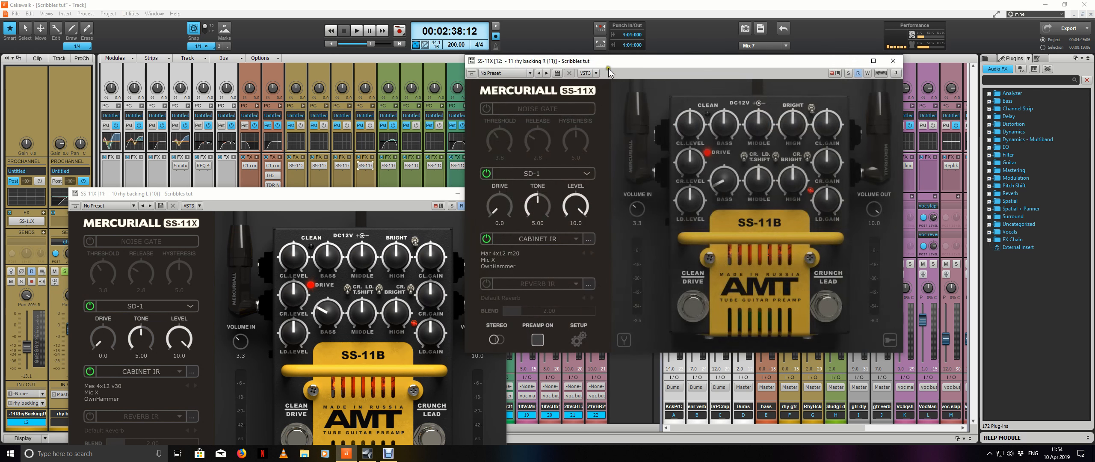
{"action": "left_click_drag", "start_coordinate": [608, 70], "coordinate": [691, 85]}
{"action": "left_click_drag", "start_coordinate": [396, 199], "coordinate": [422, 83]}
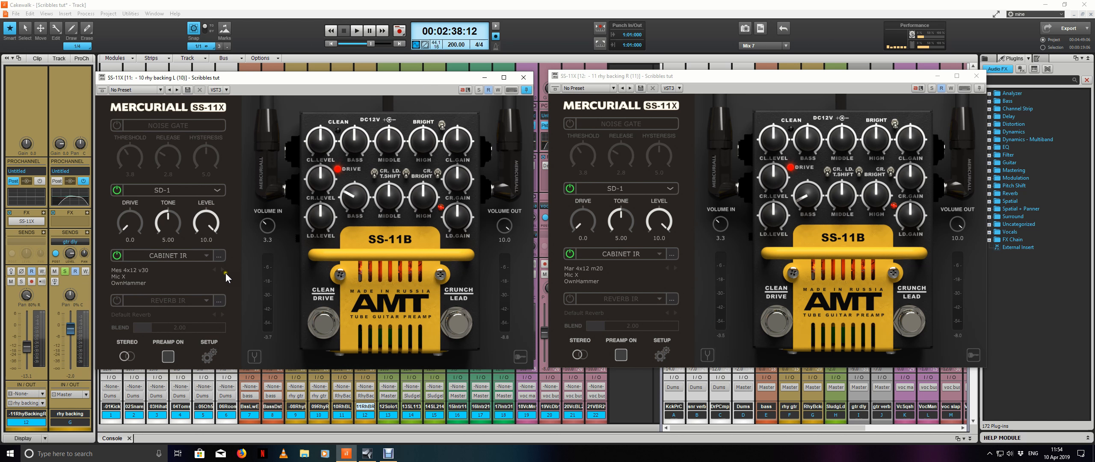
Step: Swap the backing guitars' cabinets and Bass settings, with Mar 4x12 m20 on 10 rhy backing L and Mes 4x12 v30 on 11 rhy backing R
{"action": "left_click", "coordinate": [214, 271]}
{"action": "scroll", "coordinate": [357, 208], "scroll_direction": "down", "scroll_amount": 3}
{"action": "scroll", "coordinate": [357, 212], "scroll_direction": "down", "scroll_amount": 2}
{"action": "left_click", "coordinate": [675, 268]}
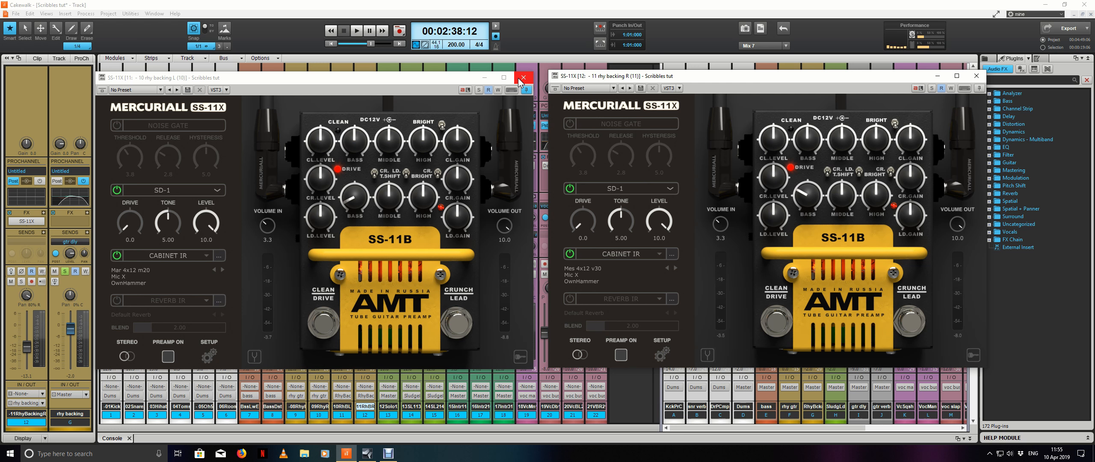
Step: Play the backing guitars, close the plug-in windows and solo the rhy gtr bus along with the rhy backing bus
{"action": "key", "text": "space"}
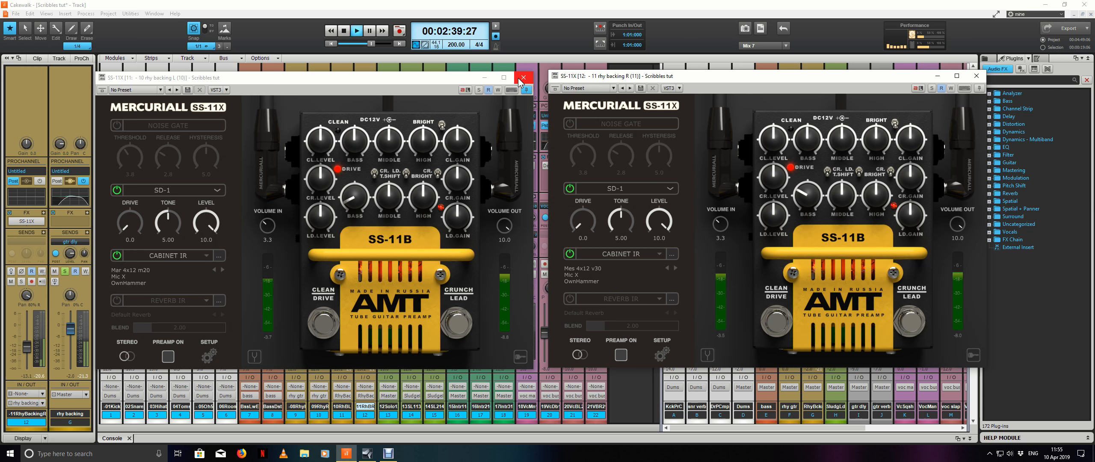
{"action": "left_click", "coordinate": [521, 79]}
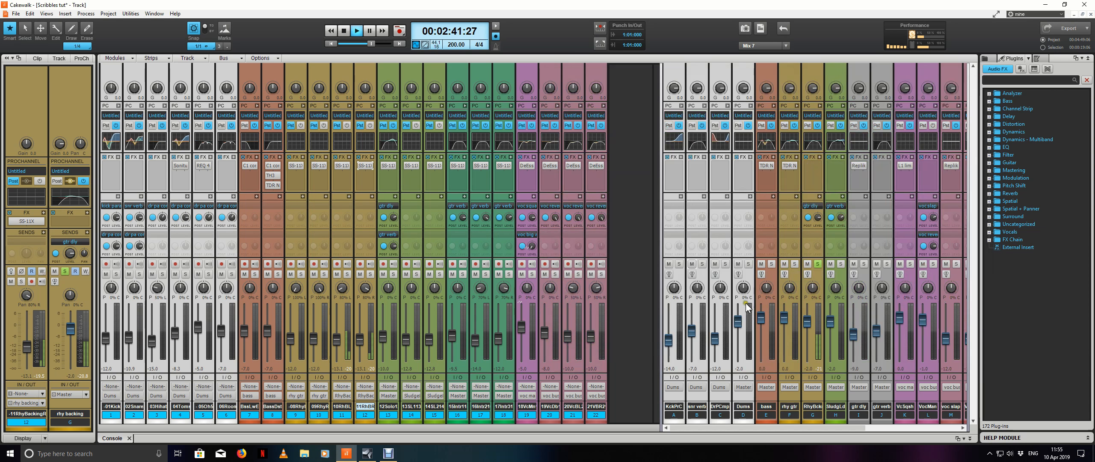
{"action": "left_click", "coordinate": [795, 264]}
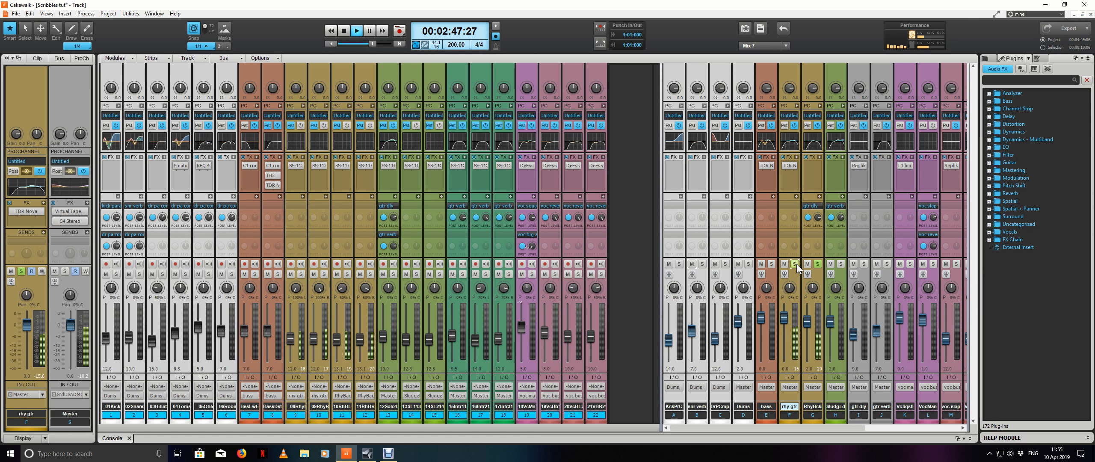
Step: Clear the solos on the rhy gtr and rhy backing buses to hear the full mix, and save the project
{"action": "left_click", "coordinate": [795, 264]}
{"action": "left_click", "coordinate": [817, 264]}
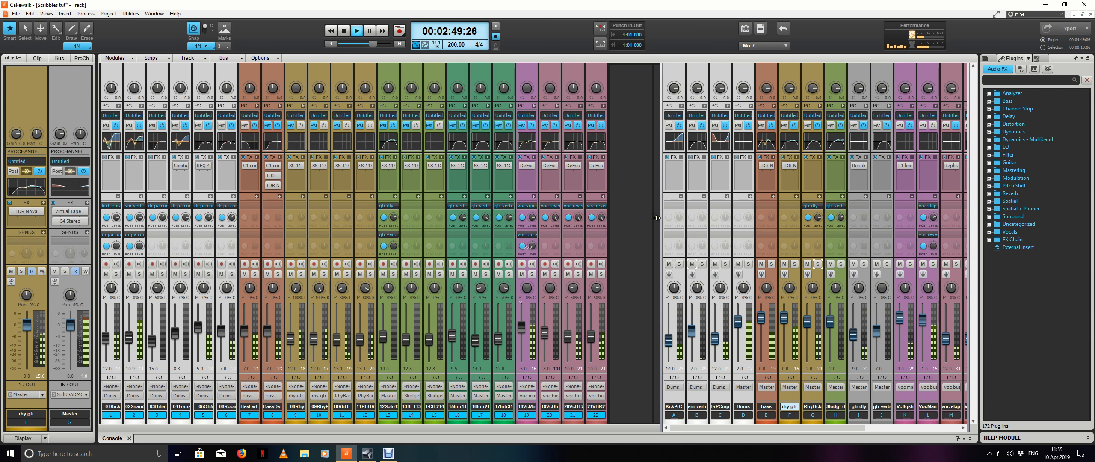
{"action": "key", "text": "ctrl+s"}
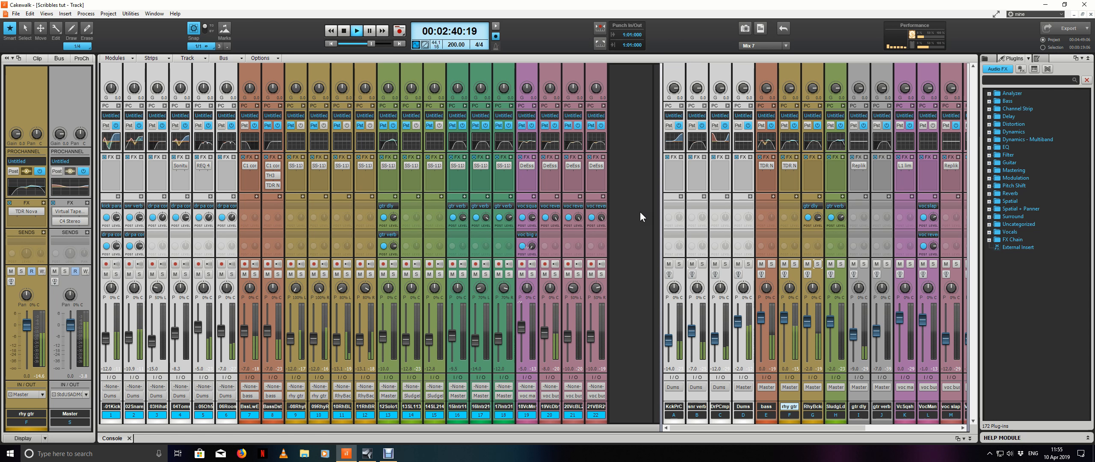
Step: Save the project and open the SS-11X plug-in of the 12 solo track
{"action": "key", "text": "ctrl+s"}
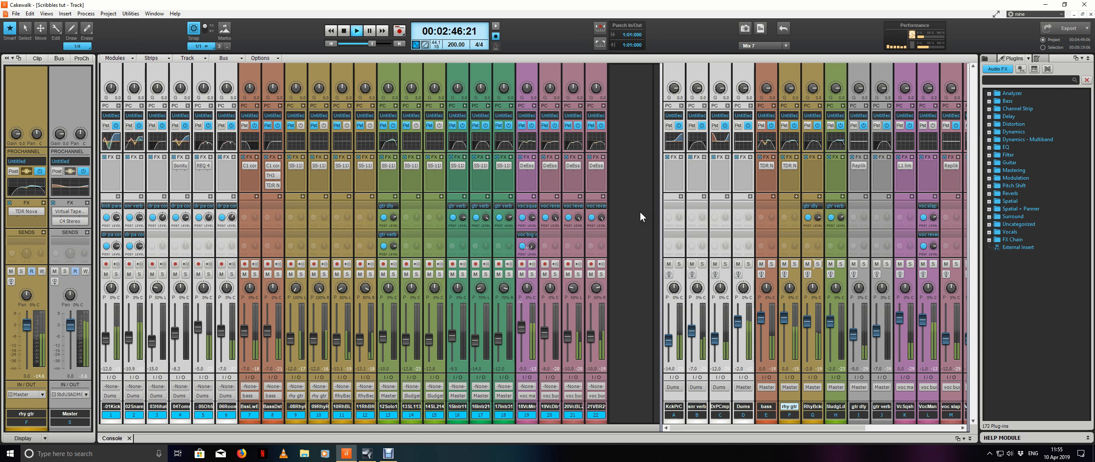
{"action": "left_click", "coordinate": [460, 180]}
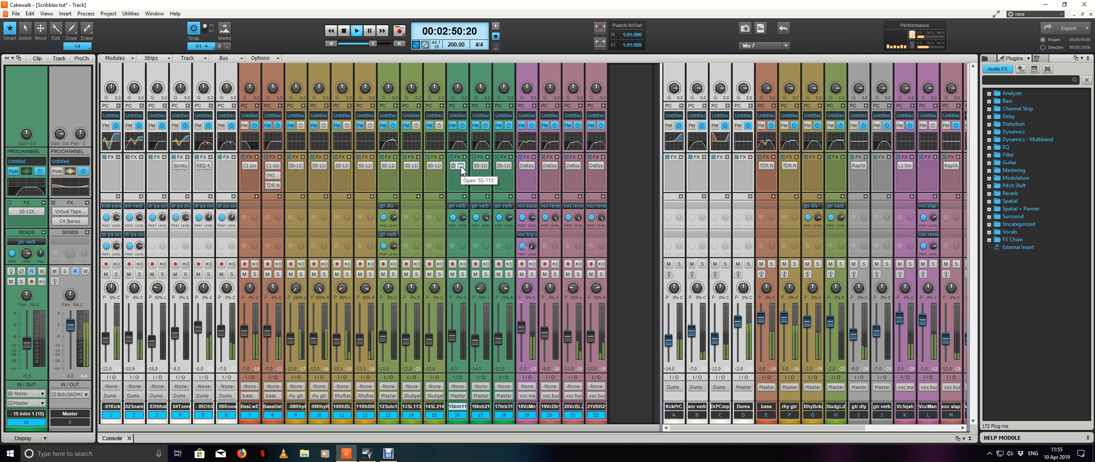
{"action": "double_click", "coordinate": [387, 166]}
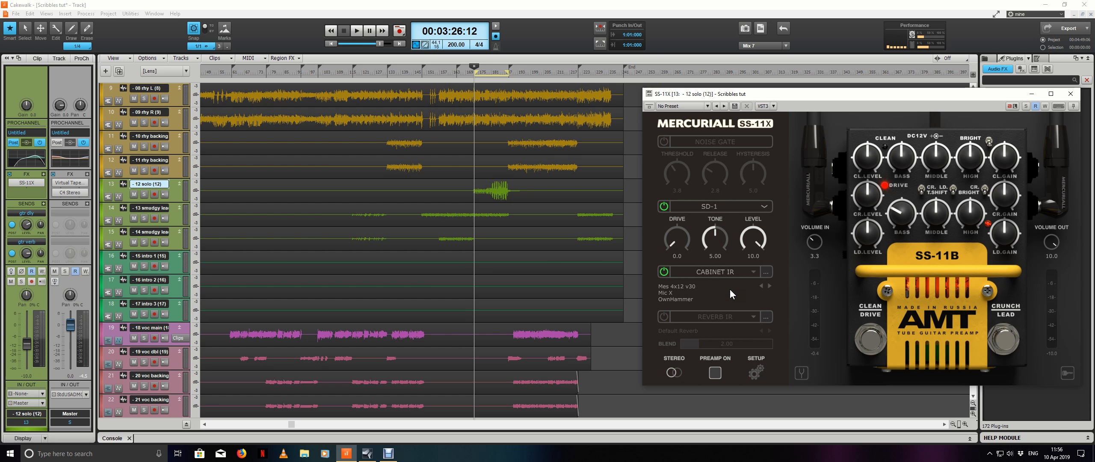
Step: Solo and play the 12 solo track while stepping its cabinet IR back through SPRVRB 4x10 and VXT 2x12 to Peav 4x12 SM57
{"action": "left_click", "coordinate": [144, 195]}
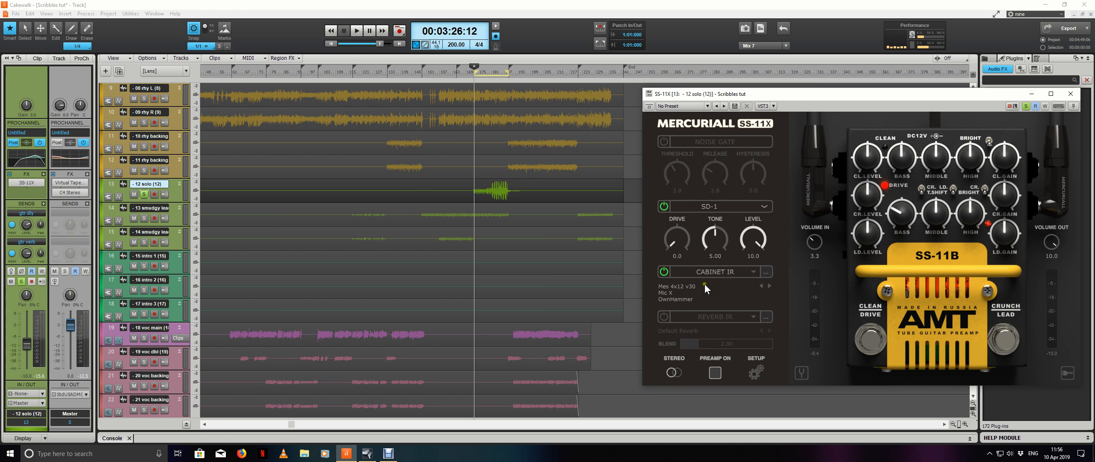
{"action": "key", "text": "space"}
{"action": "left_click", "coordinate": [770, 286]}
{"action": "left_click", "coordinate": [761, 287]}
{"action": "left_click", "coordinate": [761, 286]}
{"action": "left_click", "coordinate": [761, 289]}
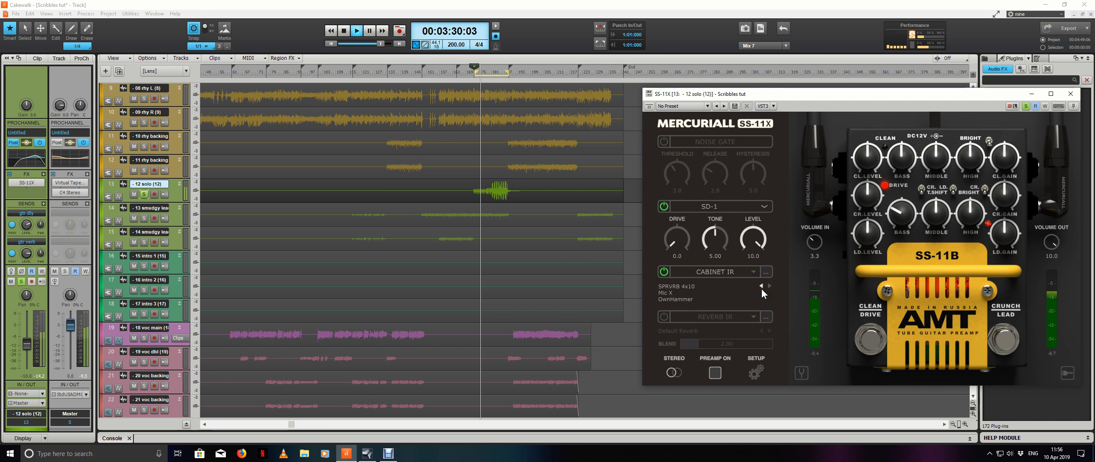
{"action": "left_click", "coordinate": [761, 287]}
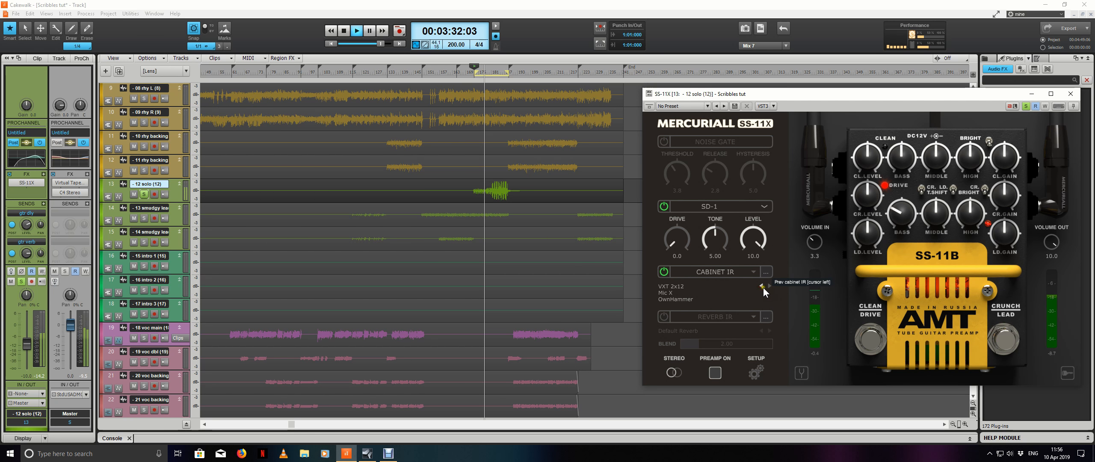
{"action": "left_click", "coordinate": [761, 286]}
{"action": "left_click", "coordinate": [761, 287]}
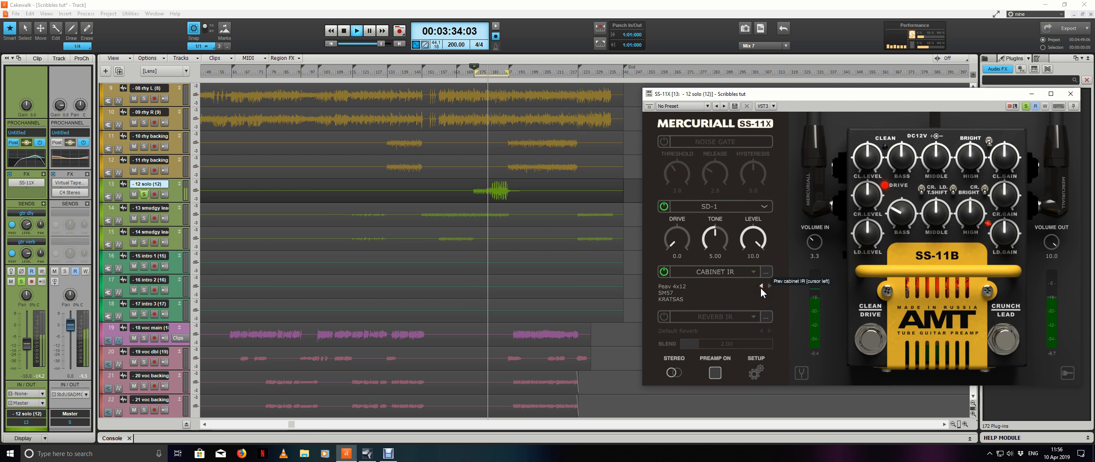
Step: Audition the preceding cabinet IRs, from DL V30 5150 through Bul 4x12 v30 and EV 4x12 to Mes+Or+Ma Mic Mix v.1
{"action": "left_click", "coordinate": [761, 287]}
{"action": "left_click", "coordinate": [761, 286]}
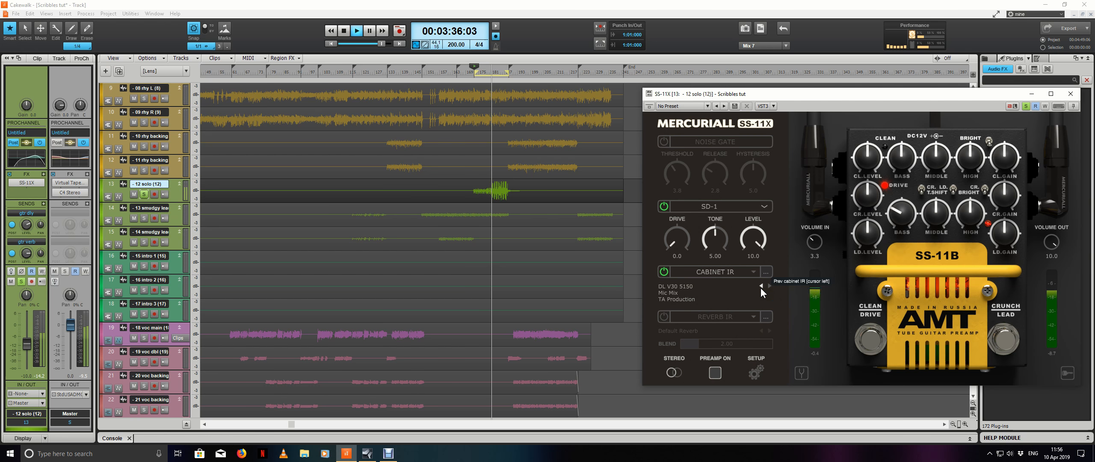
{"action": "left_click", "coordinate": [760, 286]}
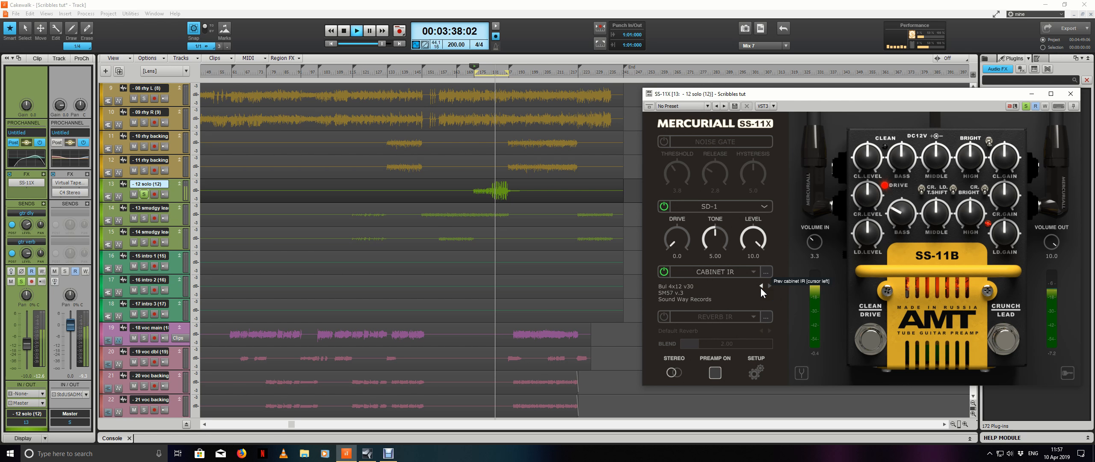
{"action": "left_click", "coordinate": [761, 287]}
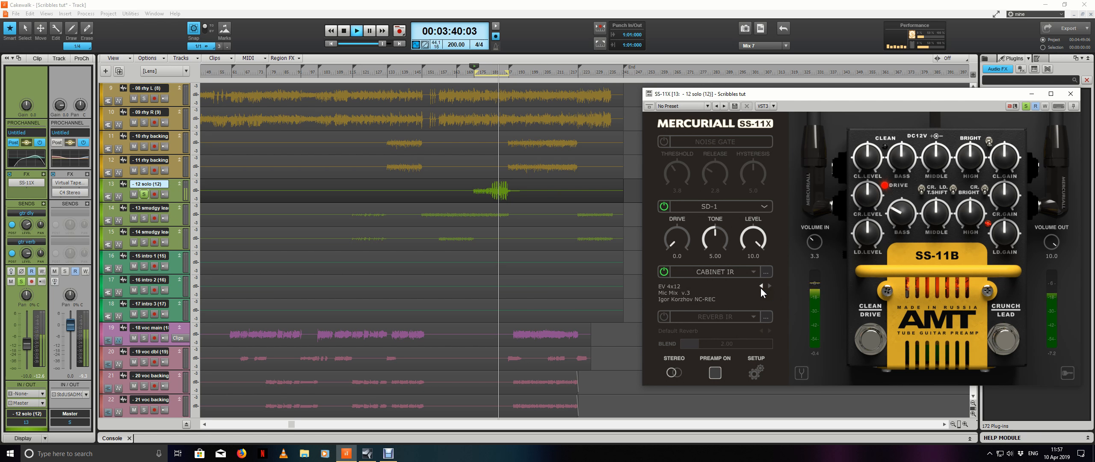
{"action": "left_click", "coordinate": [760, 287]}
{"action": "left_click", "coordinate": [760, 287]}
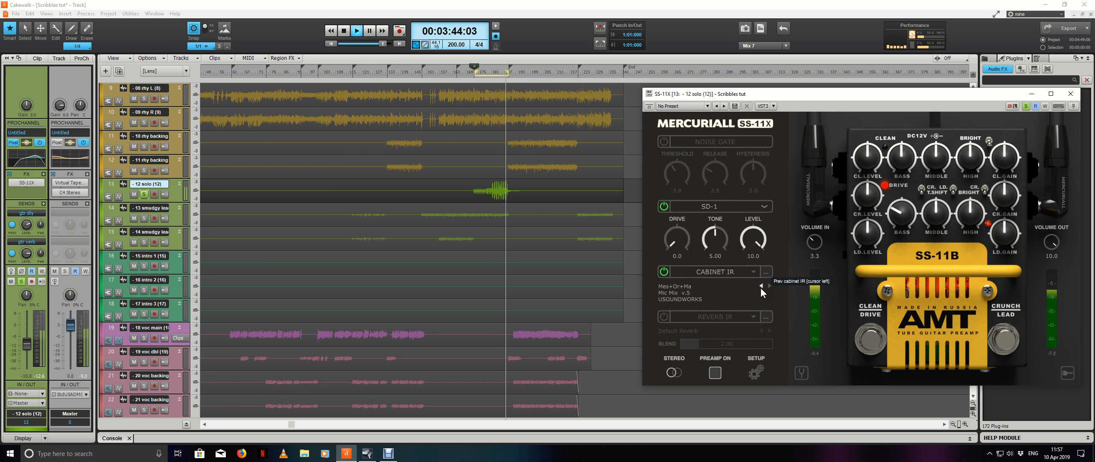
{"action": "left_click", "coordinate": [761, 287]}
{"action": "left_click", "coordinate": [760, 287]}
{"action": "left_click", "coordinate": [760, 286]}
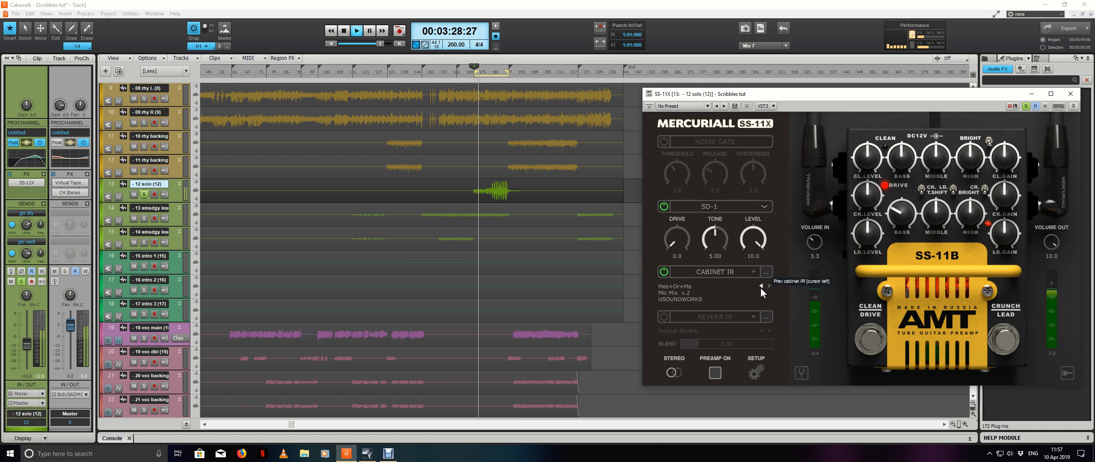
{"action": "left_click", "coordinate": [760, 287]}
Step: Load the Morton studio IR Mes 4x12 v30 SM57+Rode NTR v.5 and step back to its v.3 version
{"action": "left_click", "coordinate": [747, 270]}
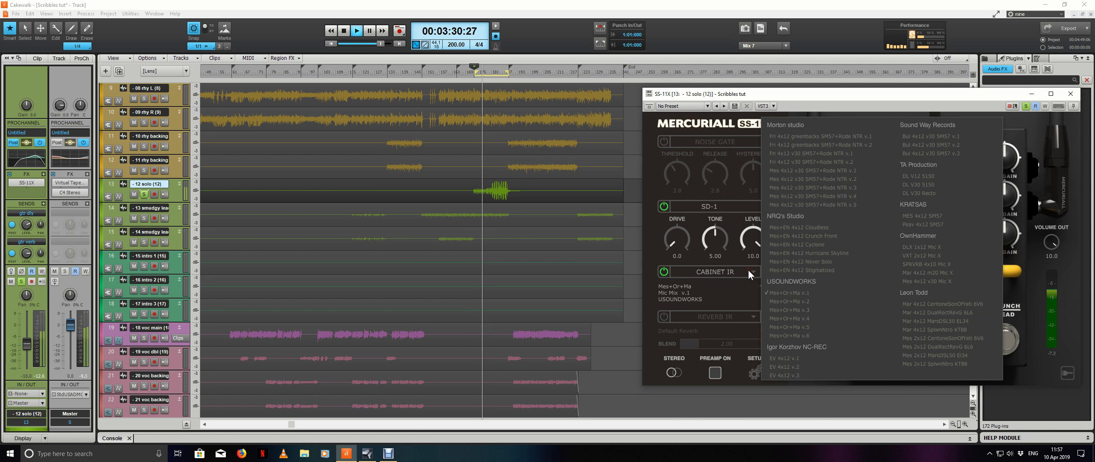
{"action": "left_click", "coordinate": [827, 204]}
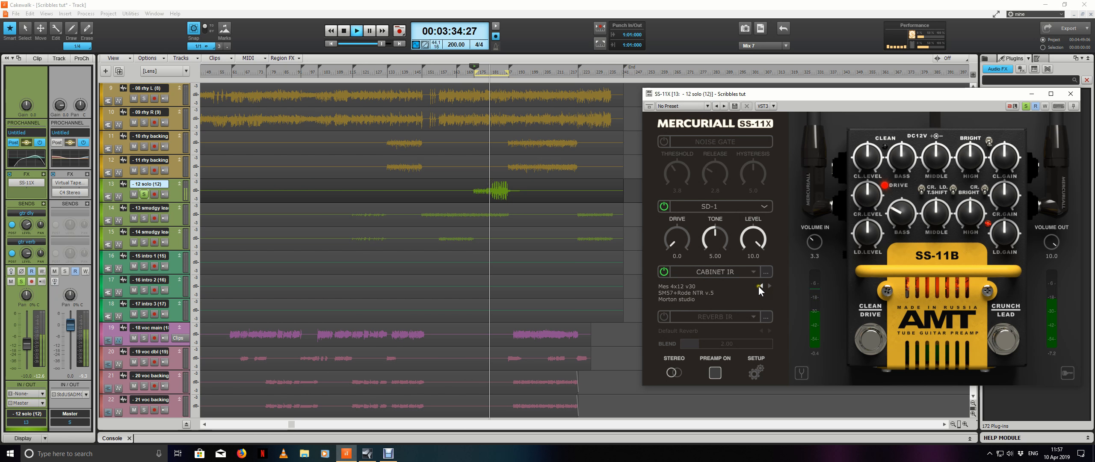
{"action": "left_click", "coordinate": [760, 285]}
{"action": "left_click", "coordinate": [760, 286]}
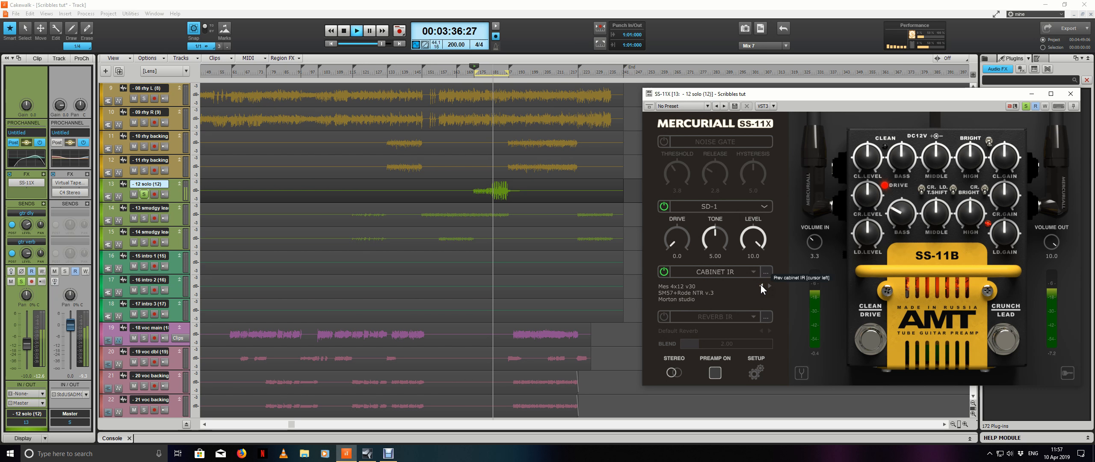
Step: Compare the Mes 4x12 v30 Mic X, Mes+Or+Ma v.1 and v.2, and Mes 4x12 v30 SM57+Rode NTR v.5 cabinets on the solo
{"action": "left_click", "coordinate": [753, 272]}
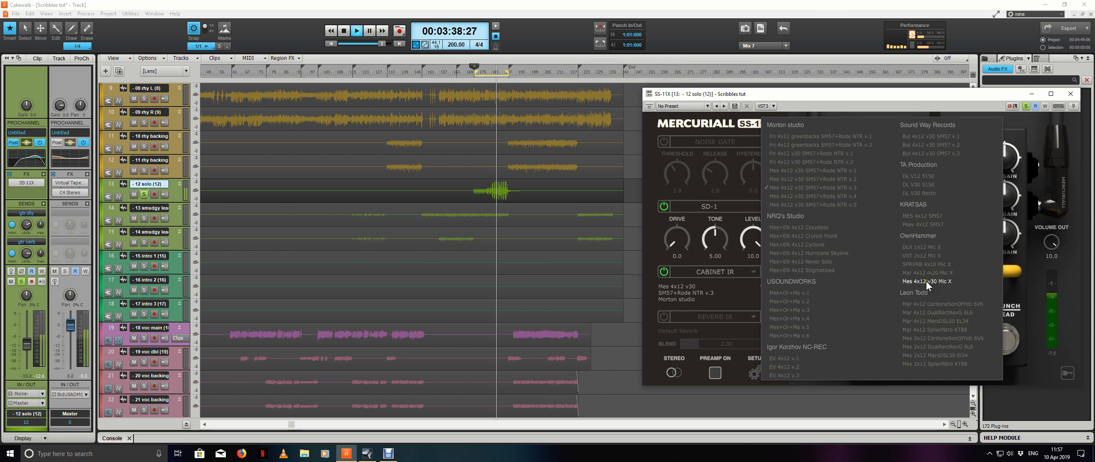
{"action": "left_click", "coordinate": [926, 280]}
{"action": "left_click", "coordinate": [744, 271]}
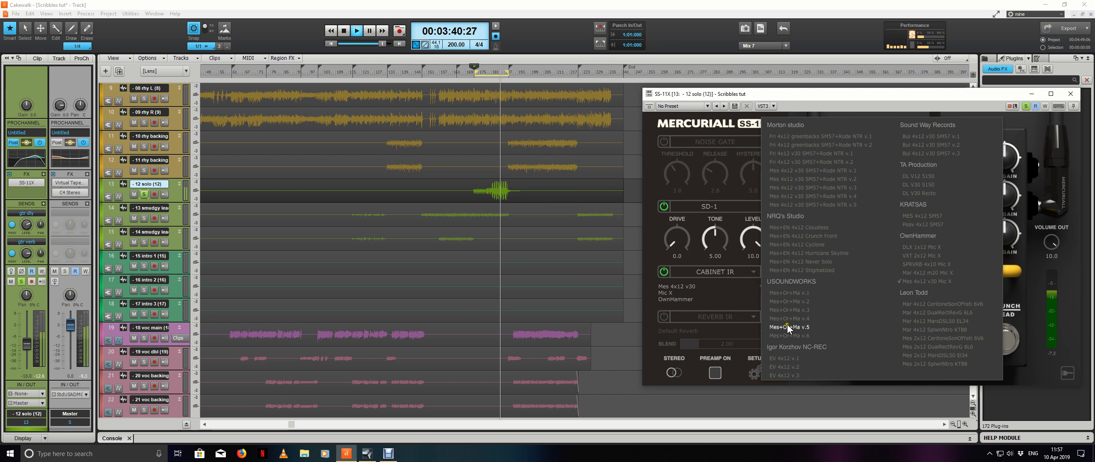
{"action": "left_click", "coordinate": [794, 293]}
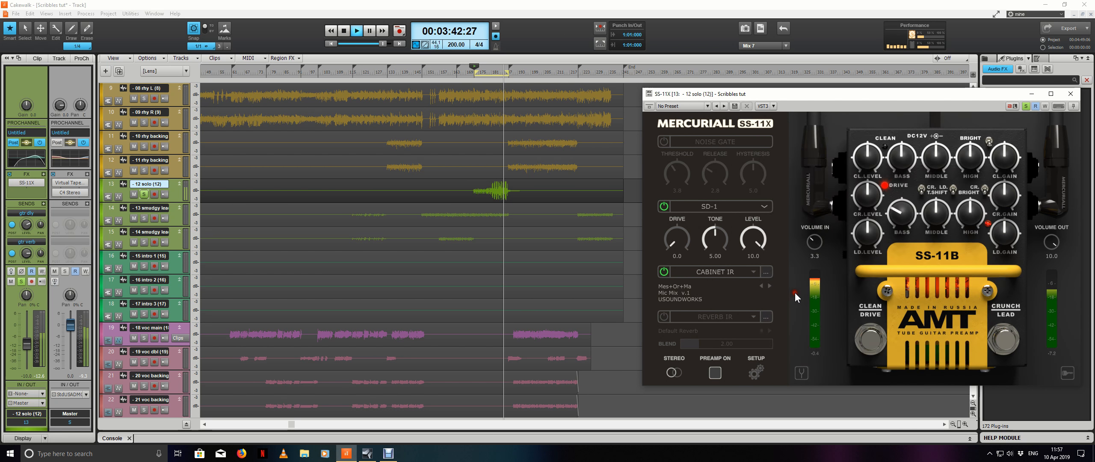
{"action": "left_click", "coordinate": [768, 287]}
{"action": "left_click", "coordinate": [749, 273]}
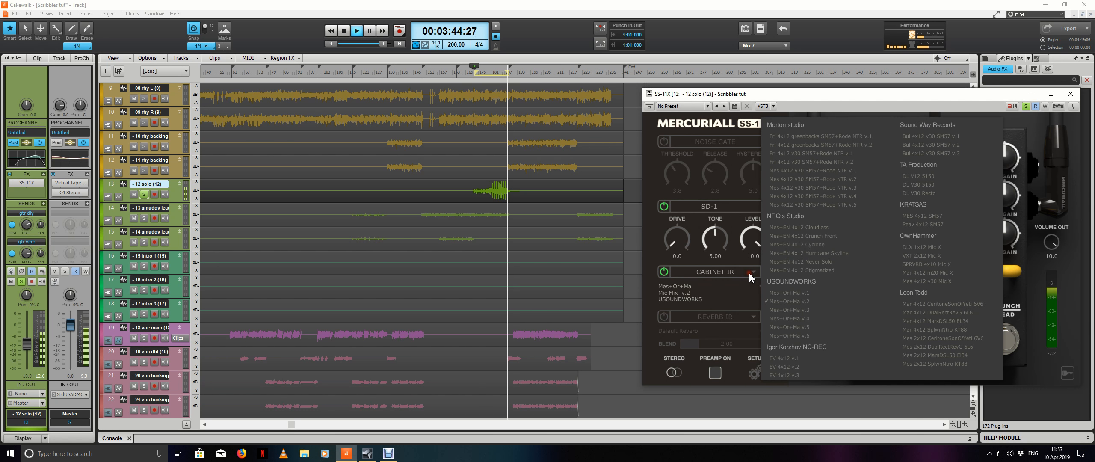
{"action": "left_click", "coordinate": [815, 204]}
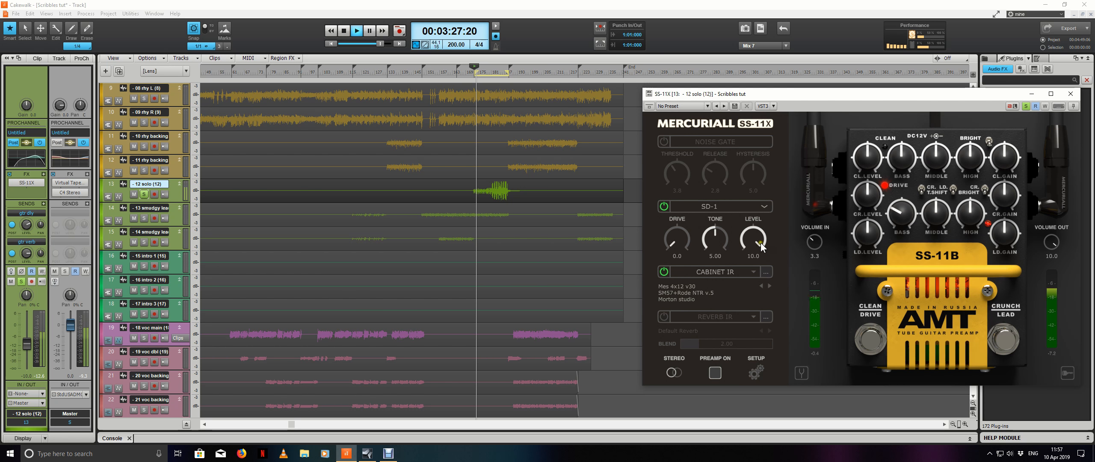
Step: Try Mes 4x12 v30 Mic X again, set the solo's cabinet IR to SPRVRB 4x10 Mic X and stop playback
{"action": "left_click", "coordinate": [752, 272]}
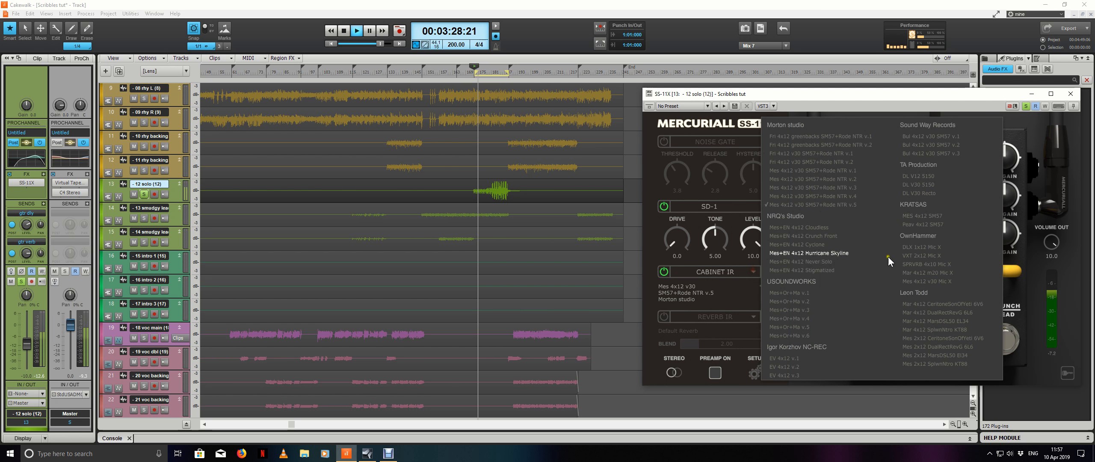
{"action": "left_click", "coordinate": [937, 281]}
{"action": "left_click", "coordinate": [753, 272]}
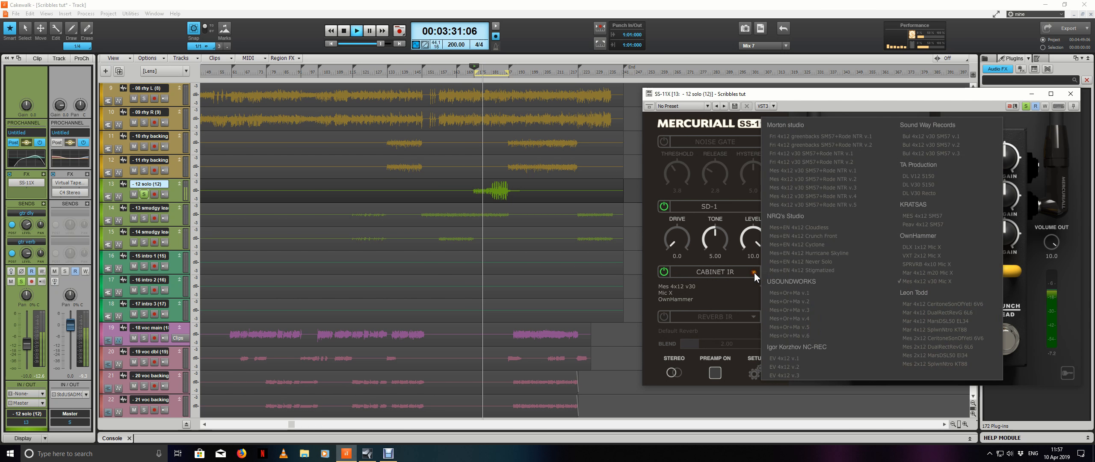
{"action": "left_click", "coordinate": [937, 264]}
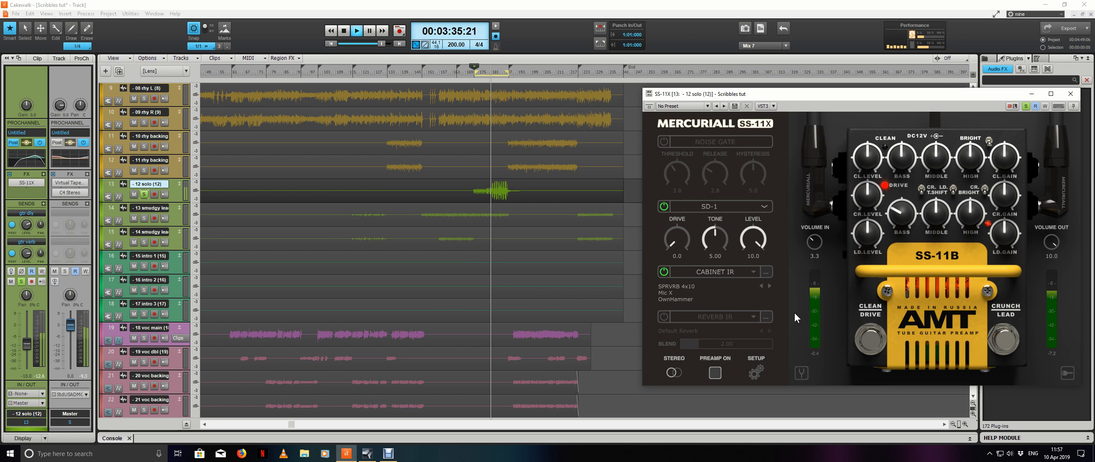
{"action": "key", "text": "space"}
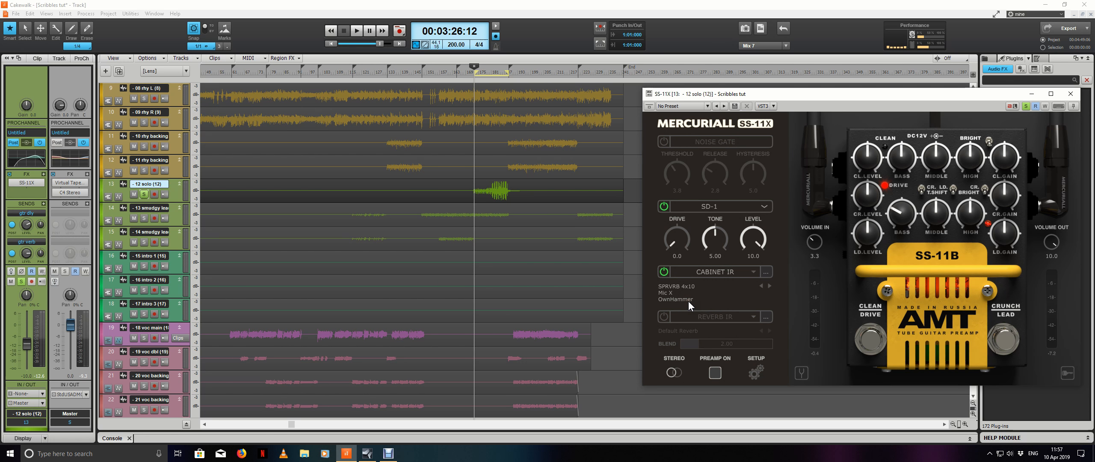
Step: Unsolo 12 solo and compare Mes 4x12 v30 Mic X with SPRVRB 4x10 Mic X in the full mix, keeping SPRVRB 4x10 Mic X
{"action": "left_click", "coordinate": [144, 195]}
{"action": "key", "text": "space"}
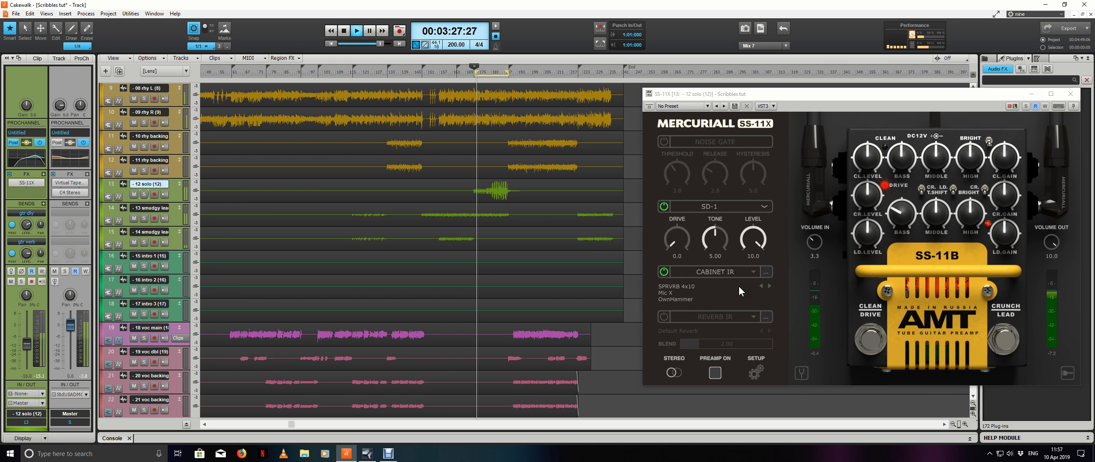
{"action": "left_click", "coordinate": [754, 273]}
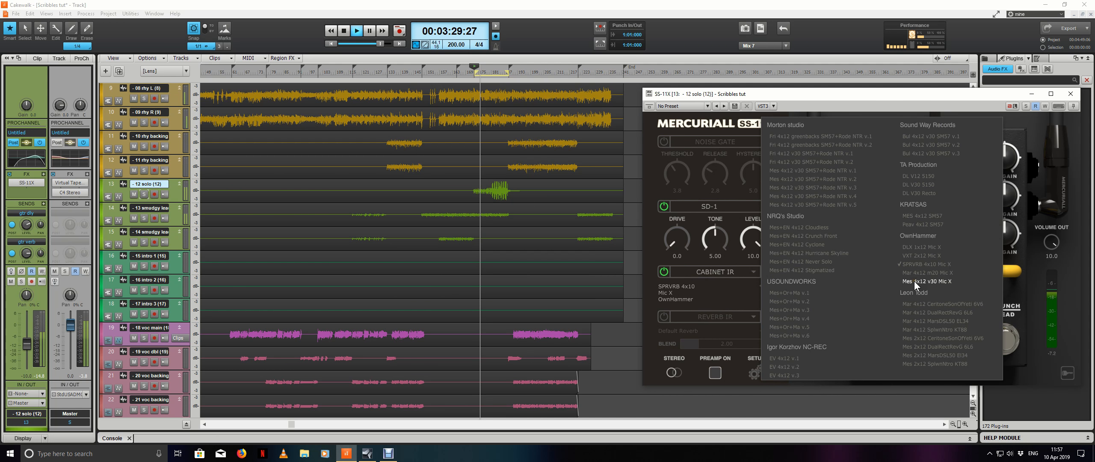
{"action": "left_click", "coordinate": [913, 280]}
{"action": "left_click", "coordinate": [755, 276]}
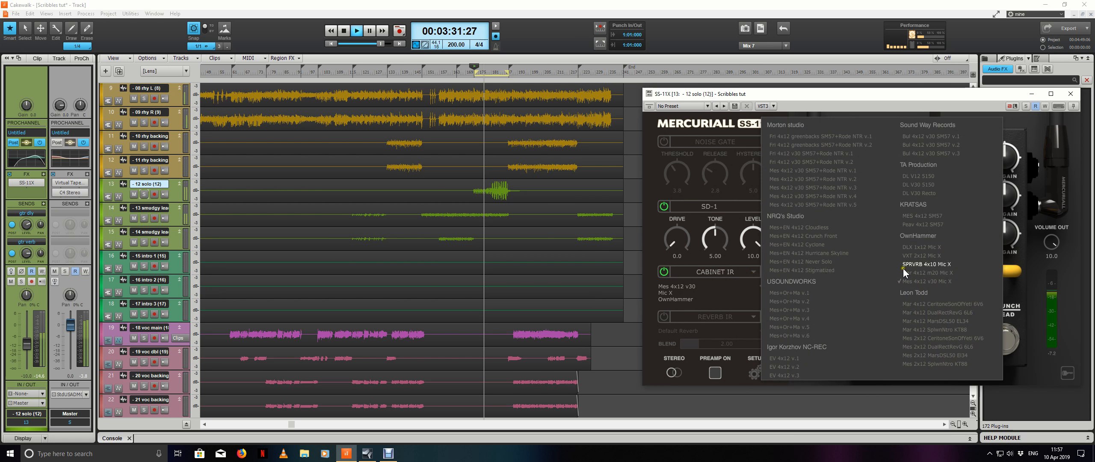
{"action": "left_click", "coordinate": [919, 264]}
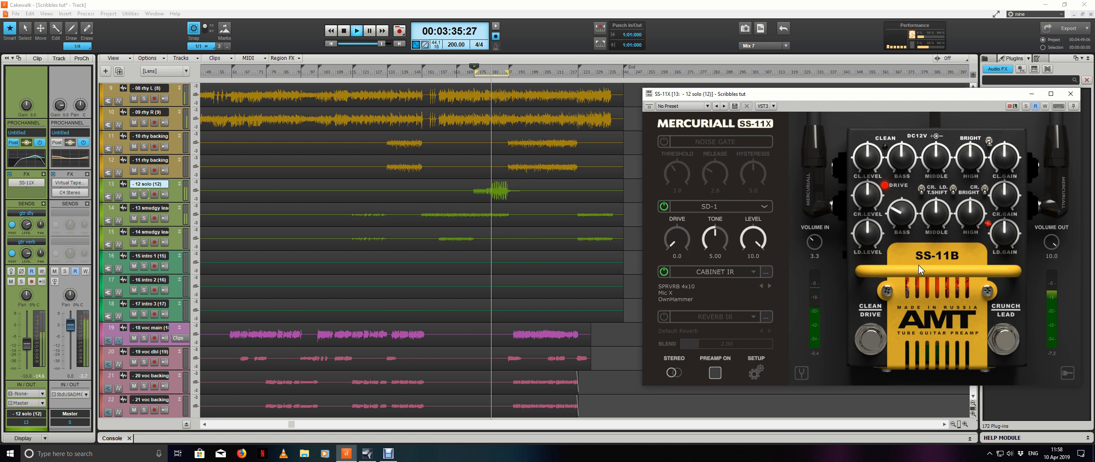
{"action": "left_click", "coordinate": [752, 274]}
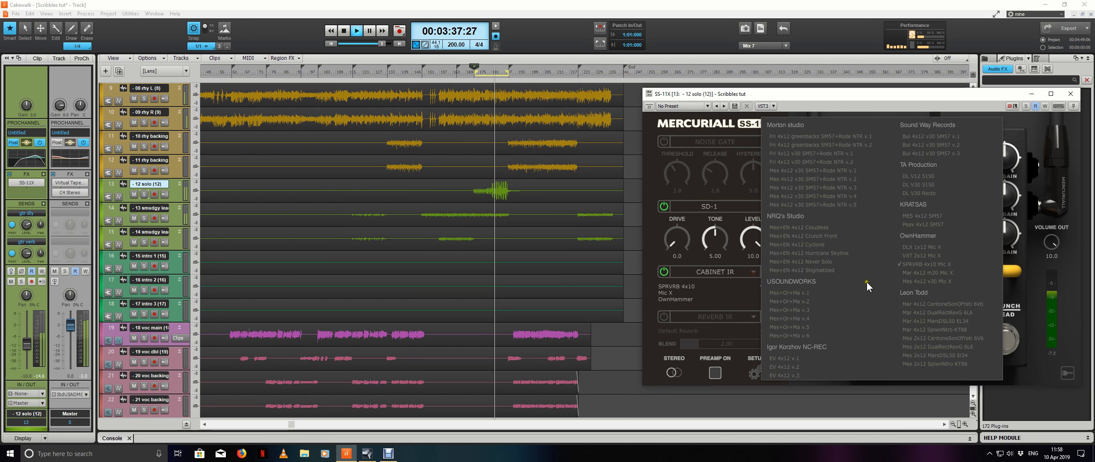
{"action": "left_click", "coordinate": [919, 281]}
{"action": "left_click", "coordinate": [751, 273]}
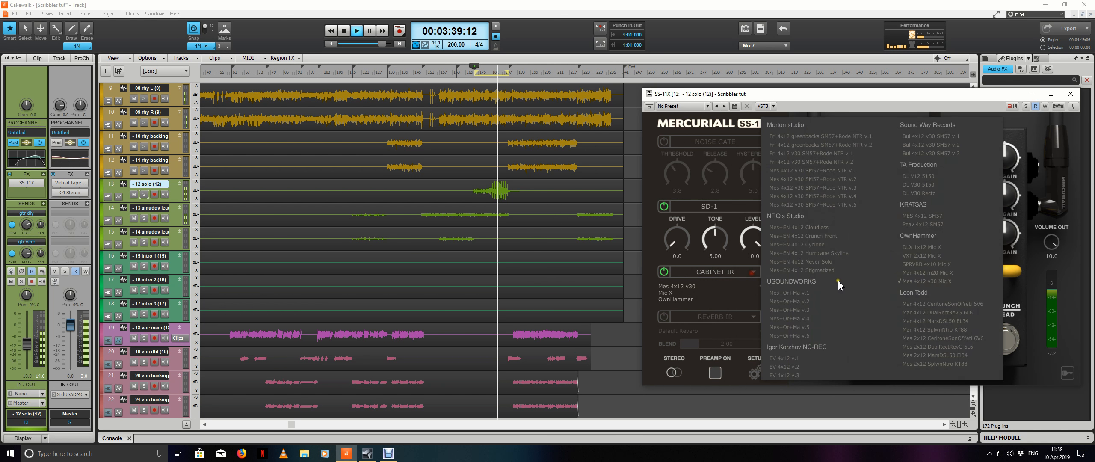
{"action": "left_click", "coordinate": [927, 267]}
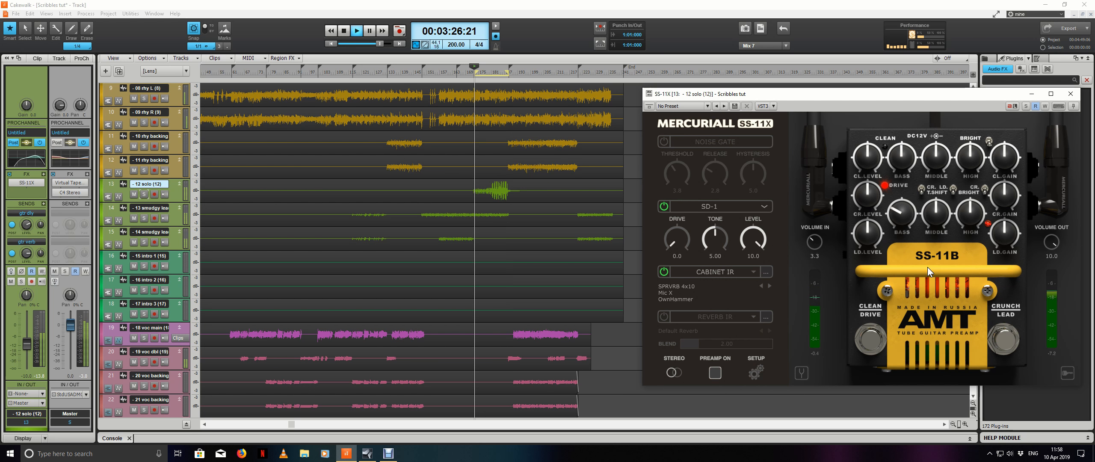
{"action": "key", "text": "space"}
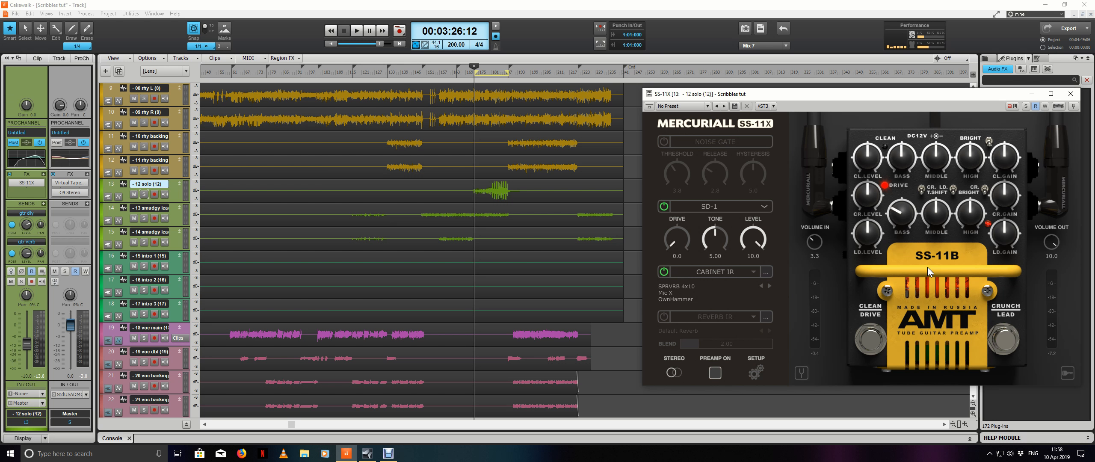
Step: Close the solo's SS-11X window and return to the console to look over the buses up to Master
{"action": "left_click", "coordinate": [1070, 94]}
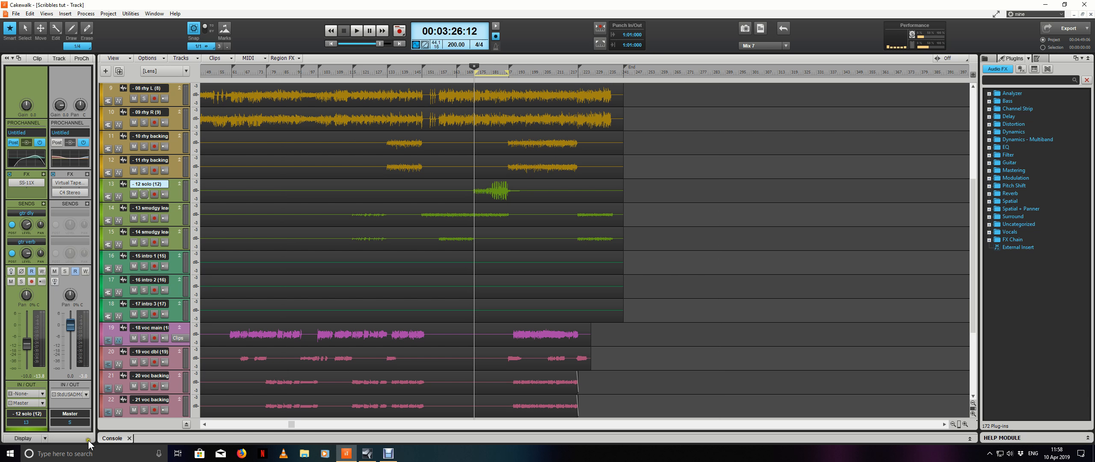
{"action": "left_click", "coordinate": [111, 438]}
{"action": "left_click_drag", "start_coordinate": [826, 428], "coordinate": [921, 429]}
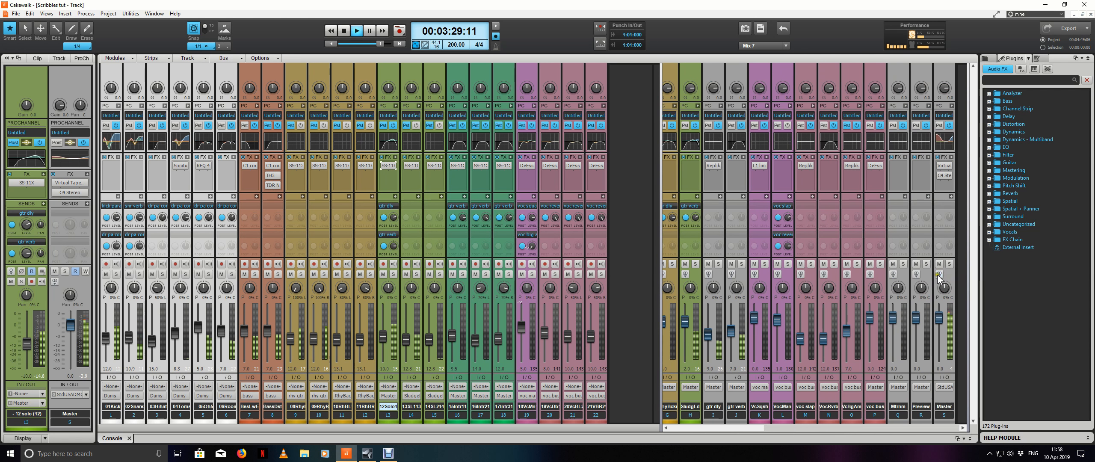
{"action": "left_click_drag", "start_coordinate": [903, 430], "coordinate": [838, 429]}
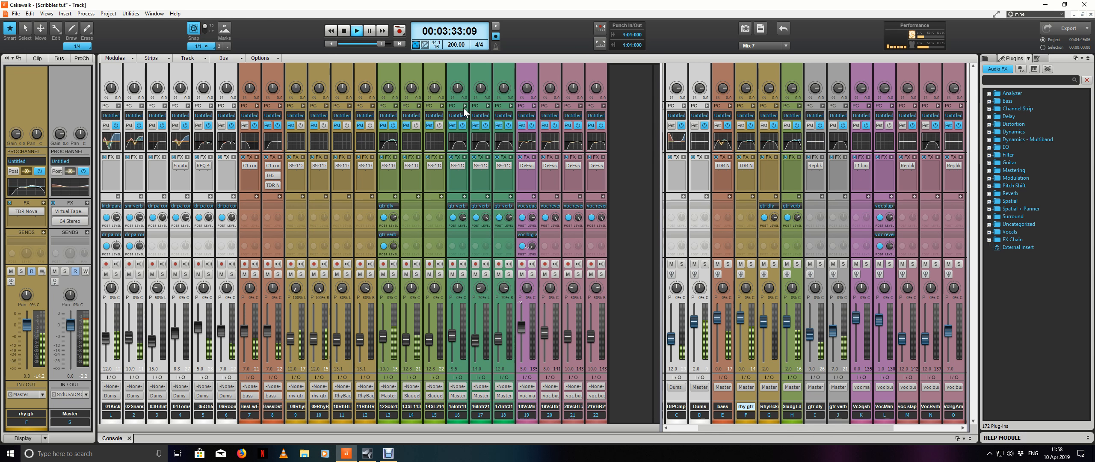
Step: Open the 12 solo track's ProChannel, adjust its EQ's high-mid band by ear and close the ProChannel again
{"action": "left_click", "coordinate": [395, 105]}
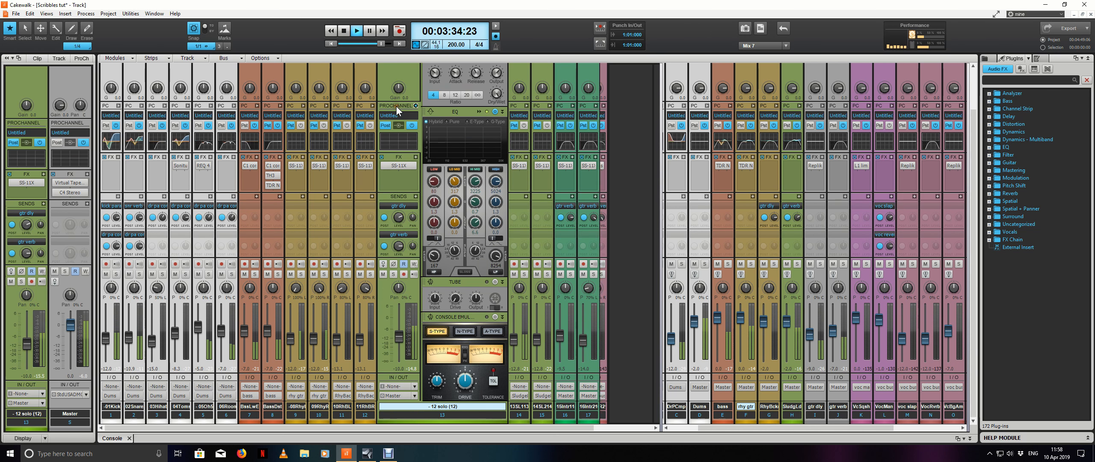
{"action": "left_click", "coordinate": [475, 169]}
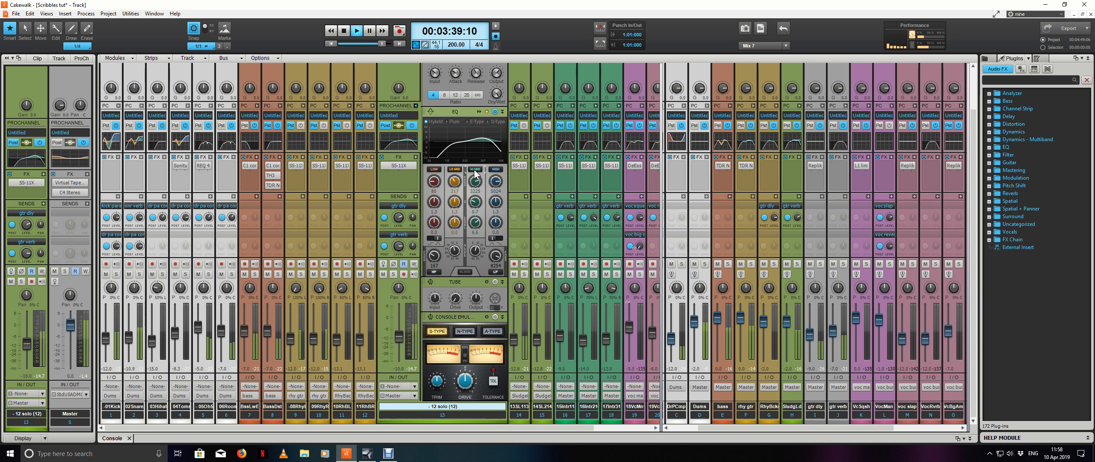
{"action": "left_click_drag", "start_coordinate": [479, 181], "coordinate": [480, 184]}
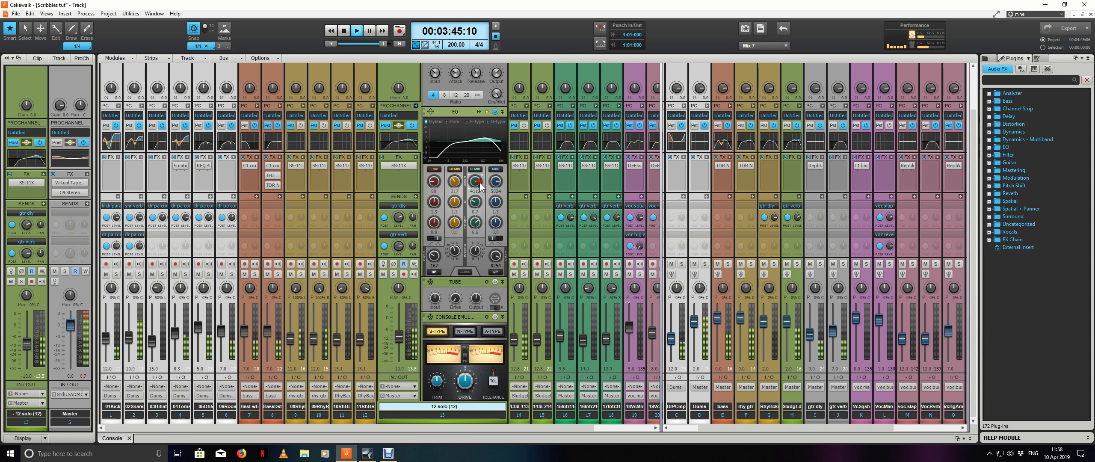
{"action": "left_click_drag", "start_coordinate": [477, 223], "coordinate": [475, 181]}
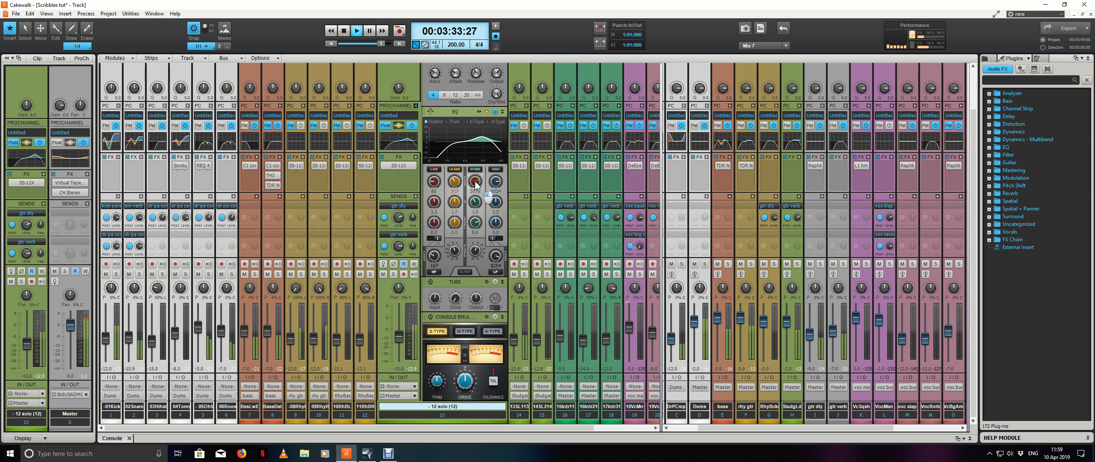
{"action": "left_click_drag", "start_coordinate": [476, 222], "coordinate": [477, 200]}
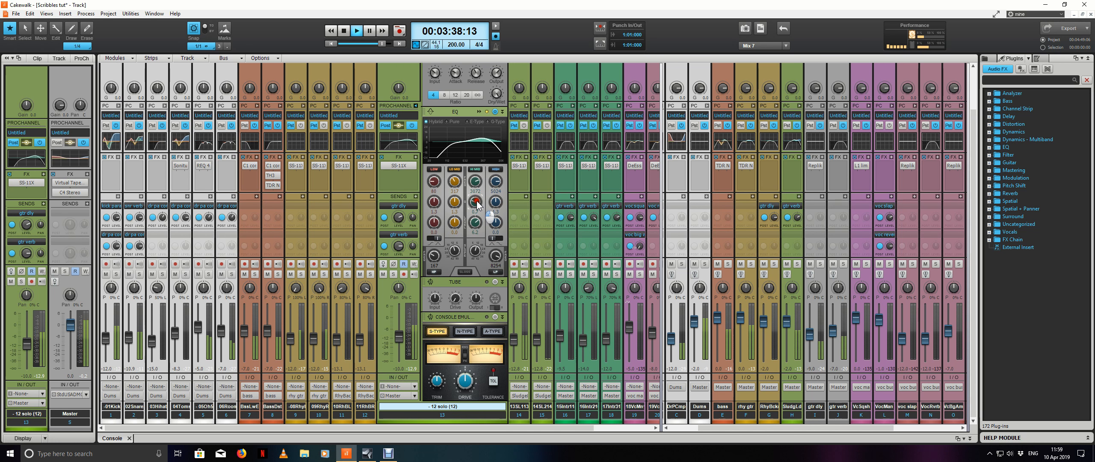
{"action": "left_click", "coordinate": [415, 106]}
Step: Play the song from shortly before the solo and look through the tracks in the track view
{"action": "left_click_drag", "start_coordinate": [896, 428], "coordinate": [962, 428]}
{"action": "key", "text": "d"}
{"action": "key", "text": "space"}
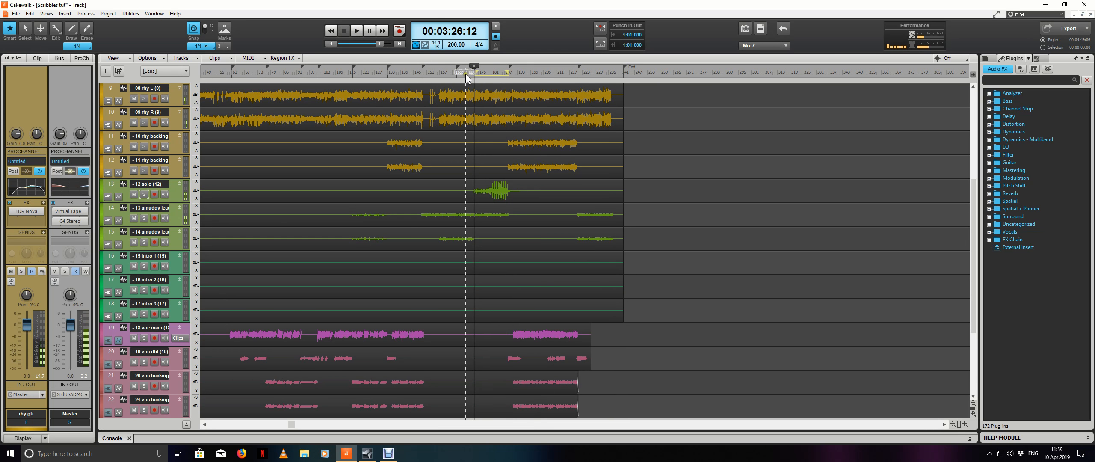
{"action": "key", "text": "space"}
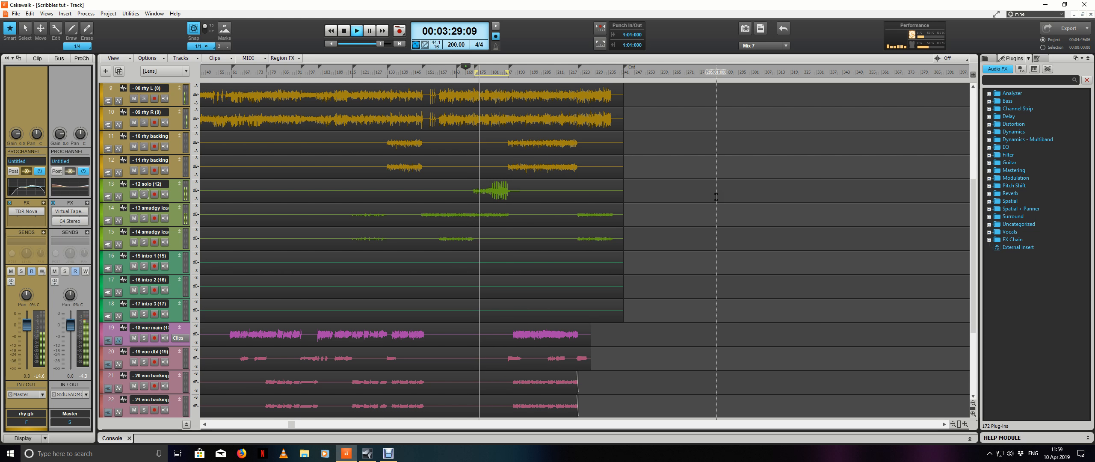
{"action": "scroll", "coordinate": [716, 197], "scroll_direction": "down", "scroll_amount": 3}
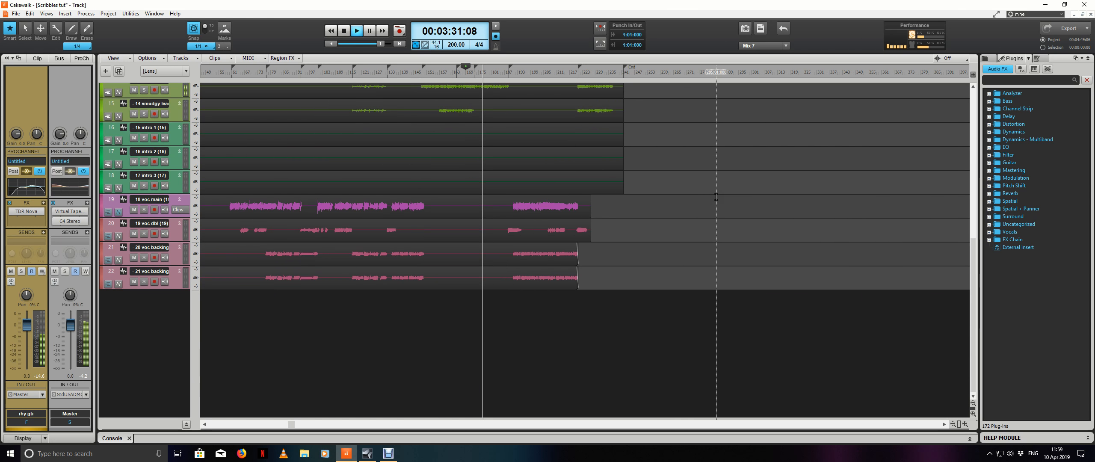
{"action": "scroll", "coordinate": [716, 197], "scroll_direction": "up", "scroll_amount": 6}
{"action": "scroll", "coordinate": [716, 197], "scroll_direction": "down", "scroll_amount": 6}
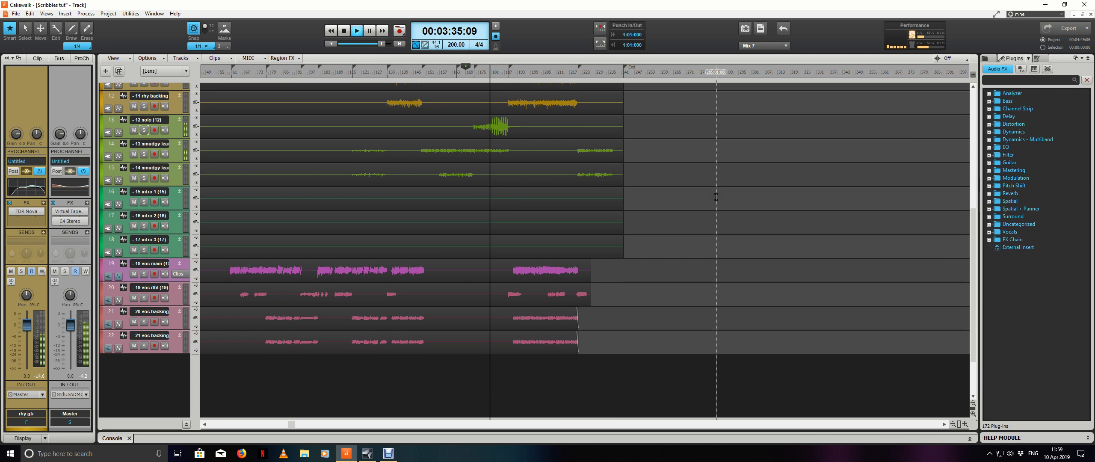
Step: Check the Replika delay on the gtr dly bus in the console, close it, save the project and stop playback
{"action": "right_click", "coordinate": [119, 439]}
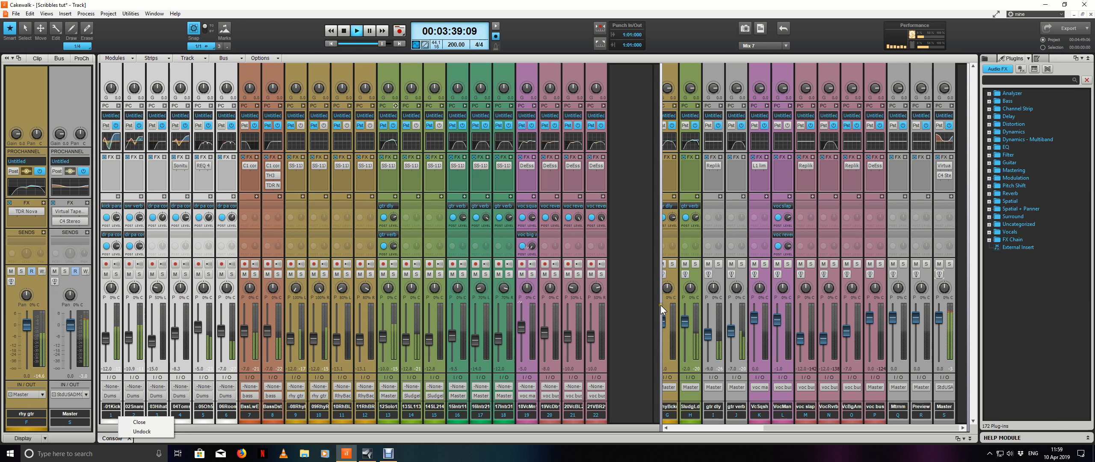
{"action": "left_click", "coordinate": [718, 166]}
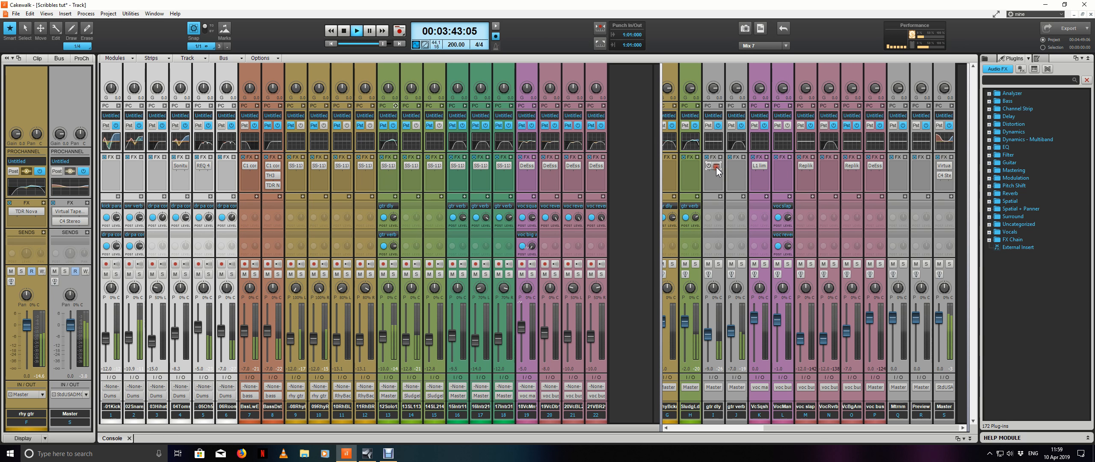
{"action": "left_click", "coordinate": [716, 167]}
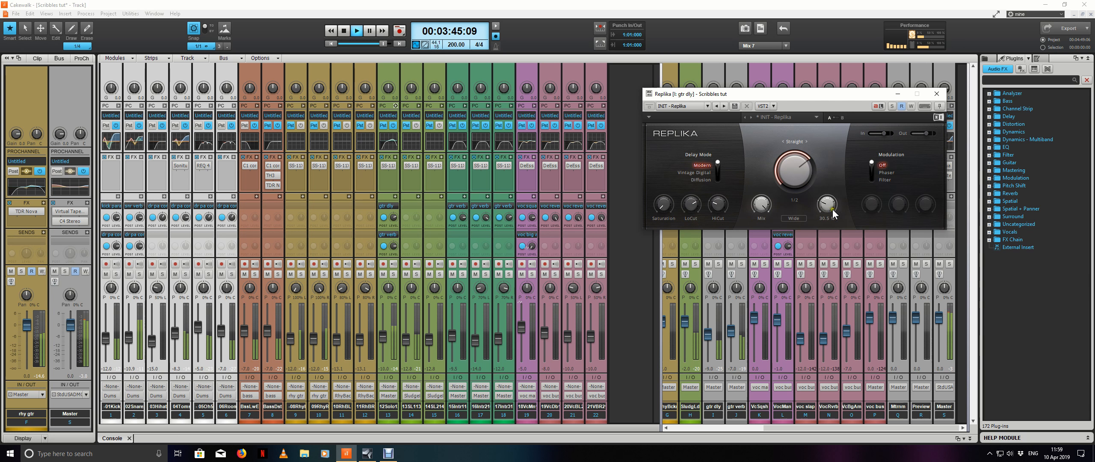
{"action": "scroll", "coordinate": [825, 210], "scroll_direction": "down", "scroll_amount": 5}
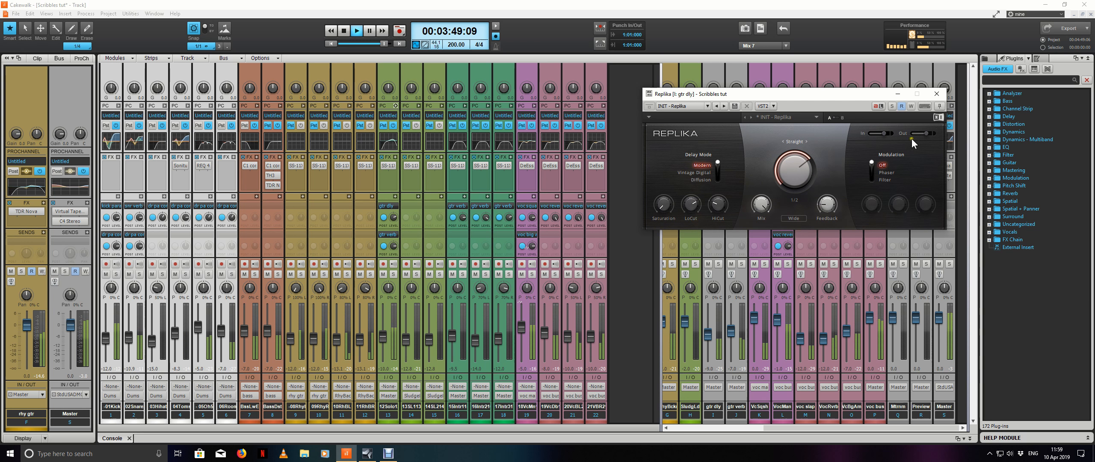
{"action": "left_click", "coordinate": [936, 94]}
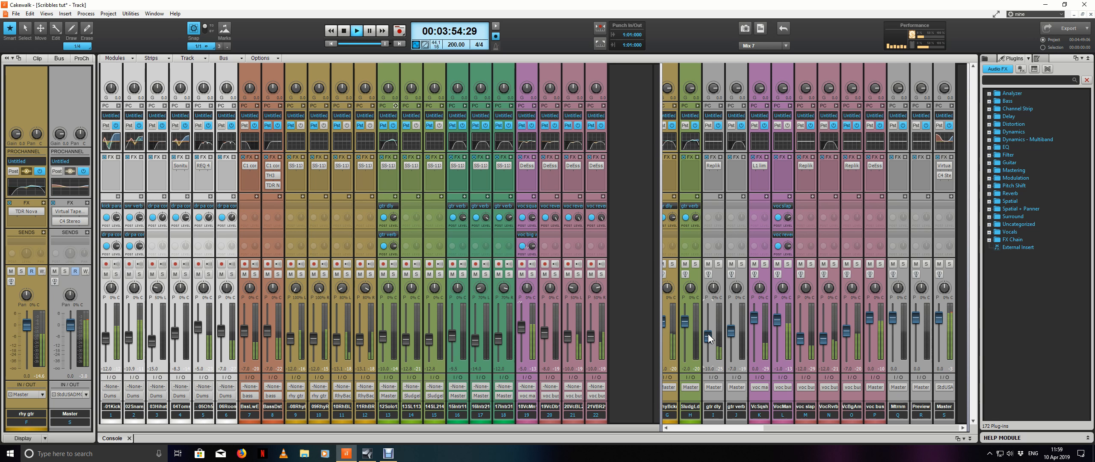
{"action": "key", "text": "ctrl+s"}
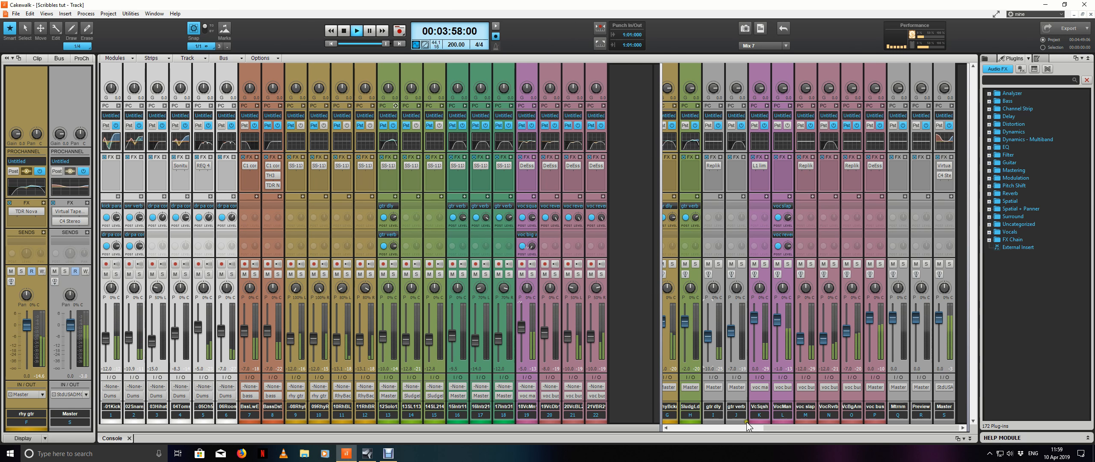
{"action": "key", "text": "space"}
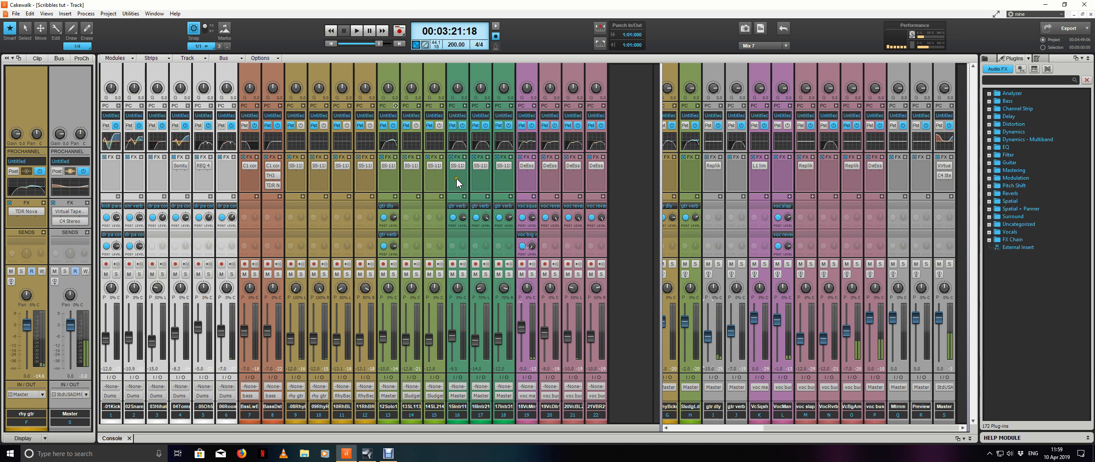
Step: Set the SS-11X cabinet IR to SPRVRB 4x10 Mic X on 13 smudgy lead 1, and switch the IR on the second smudgy lead likewise
{"action": "left_click", "coordinate": [411, 175]}
{"action": "left_click", "coordinate": [416, 166]}
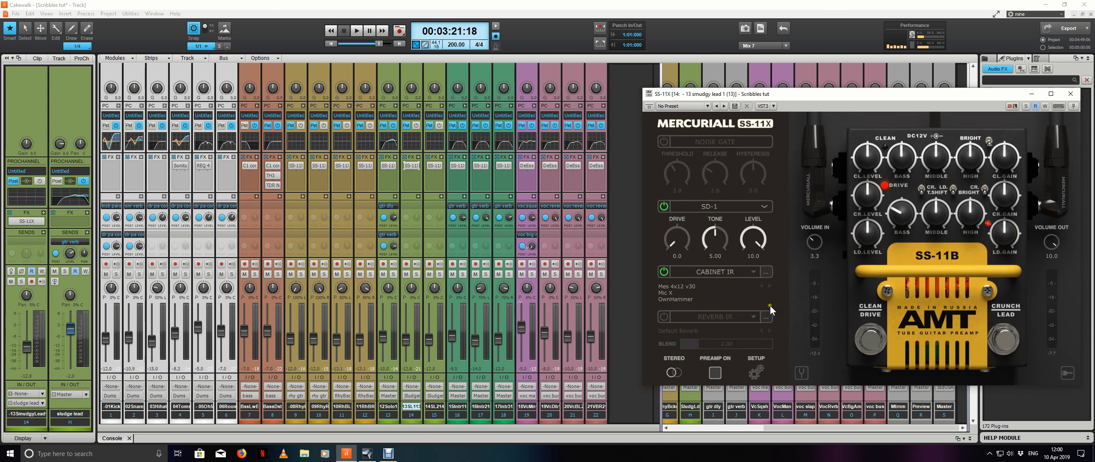
{"action": "left_click", "coordinate": [761, 286]}
{"action": "left_click", "coordinate": [761, 286]}
{"action": "double_click", "coordinate": [436, 166]}
{"action": "left_click", "coordinate": [760, 285]}
{"action": "left_click", "coordinate": [761, 285]}
{"action": "left_click", "coordinate": [1070, 93]}
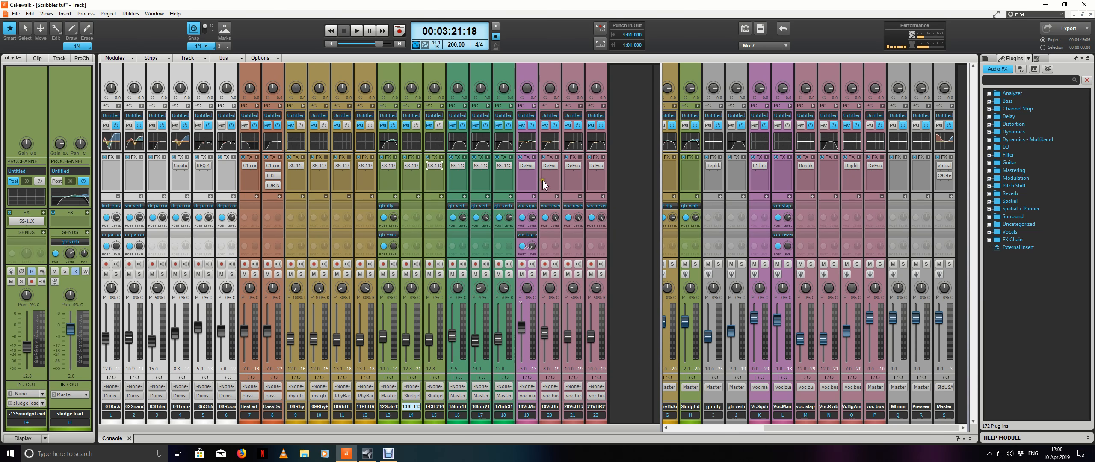
Step: Play the main smudgy lead part and compare Mes 4x12 v30 Mic X with SPRVRB 4x10 Mic X on 13 smudgy lead 1, keeping SPRVRB 4x10 Mic X
{"action": "key", "text": "d"}
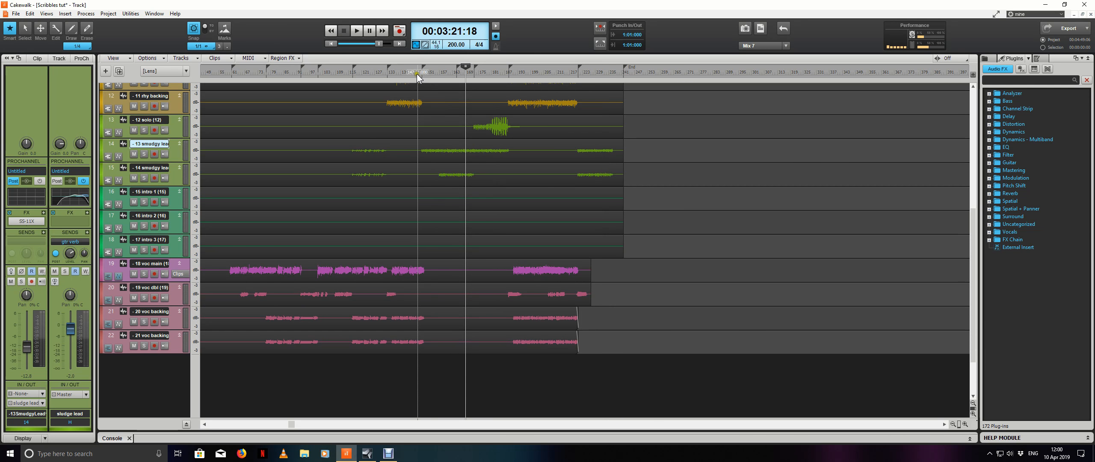
{"action": "left_click", "coordinate": [417, 74]}
{"action": "key", "text": "space"}
{"action": "scroll", "coordinate": [498, 117], "scroll_direction": "up", "scroll_amount": 1}
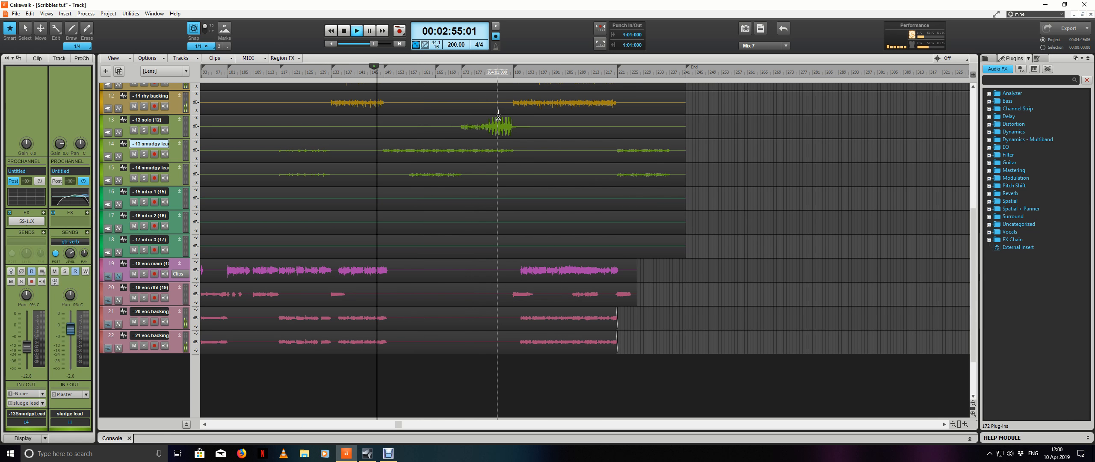
{"action": "scroll", "coordinate": [498, 117], "scroll_direction": "up", "scroll_amount": 1}
{"action": "left_click", "coordinate": [369, 147]}
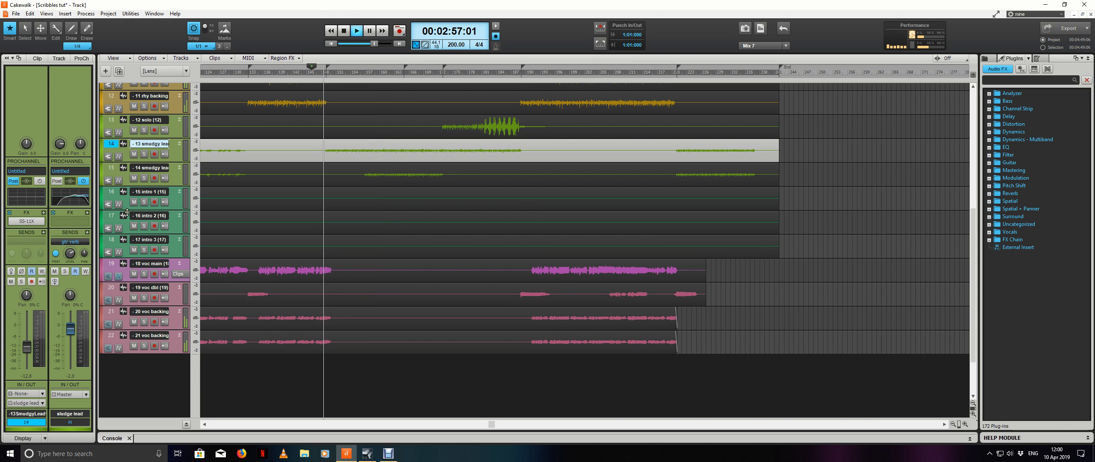
{"action": "double_click", "coordinate": [27, 221]}
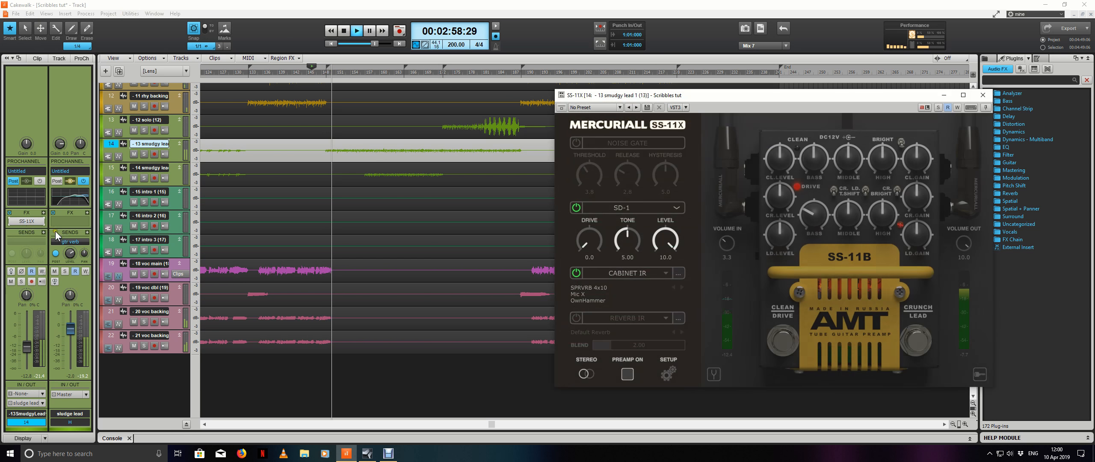
{"action": "left_click", "coordinate": [680, 287]}
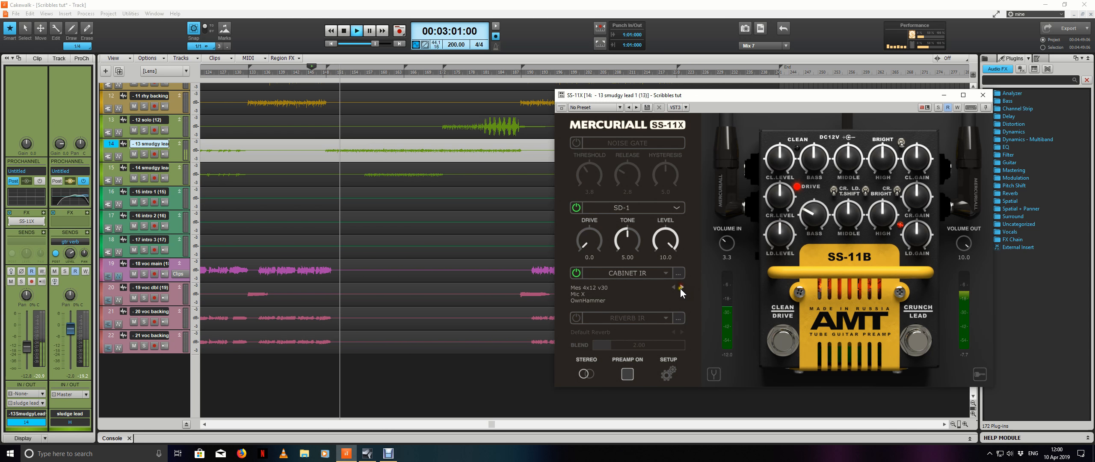
{"action": "left_click", "coordinate": [674, 287]}
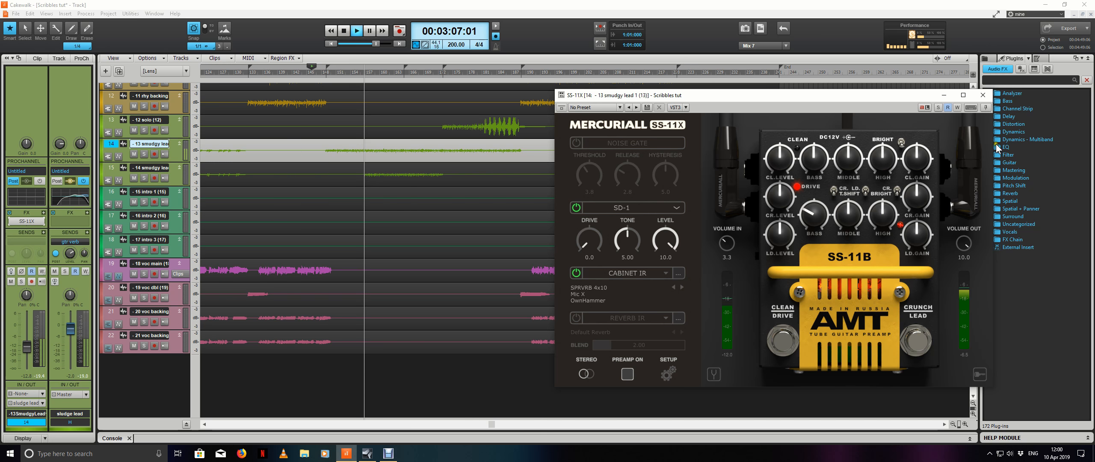
{"action": "left_click", "coordinate": [982, 95]}
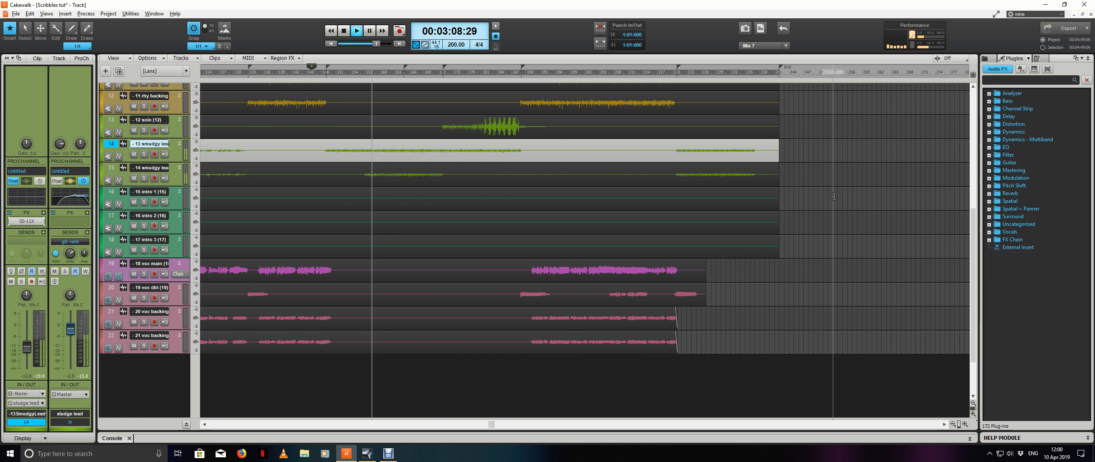
Step: Look over the whole song's tracks during playback and briefly mute 13 smudgy lead 1 to hear its contribution
{"action": "scroll", "coordinate": [603, 266], "scroll_direction": "down", "scroll_amount": 3}
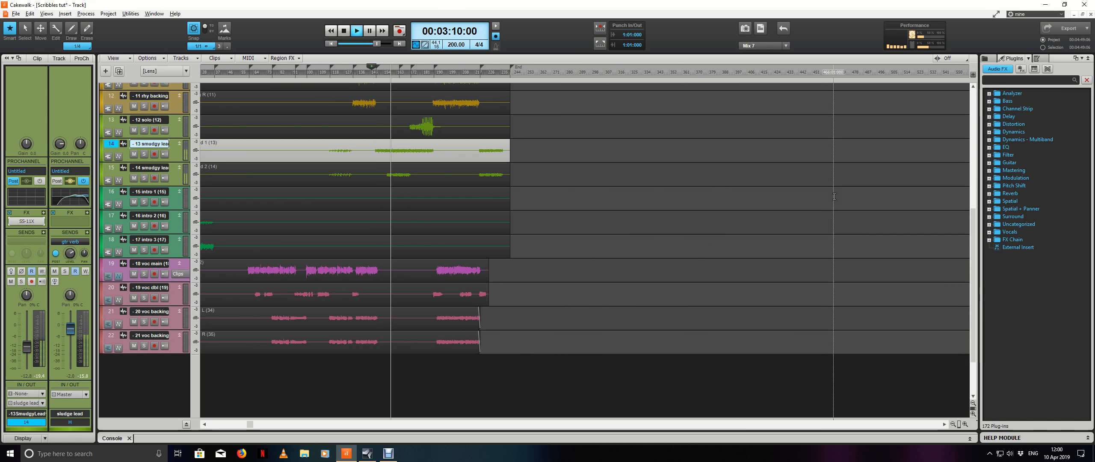
{"action": "left_click", "coordinate": [604, 266]}
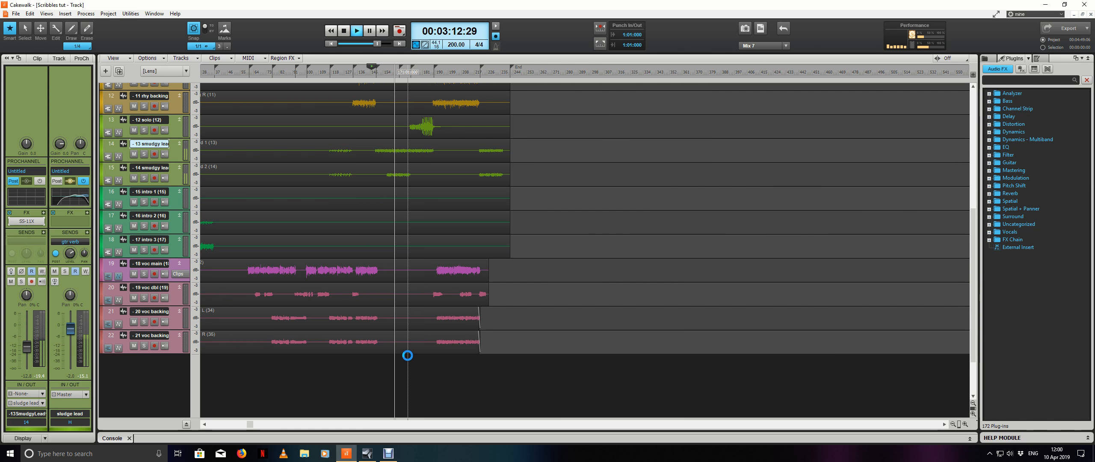
{"action": "scroll", "coordinate": [233, 359], "scroll_direction": "up", "scroll_amount": 5}
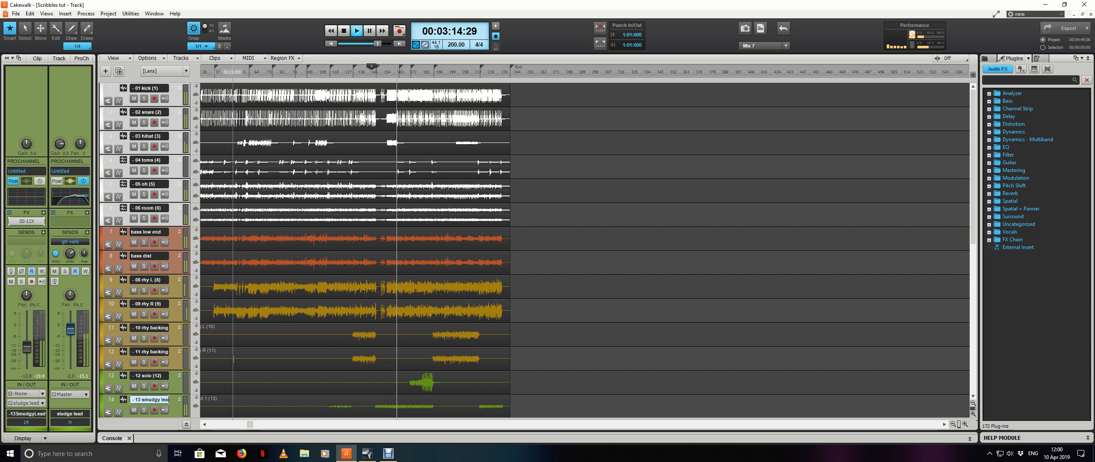
{"action": "scroll", "coordinate": [234, 358], "scroll_direction": "down", "scroll_amount": 5}
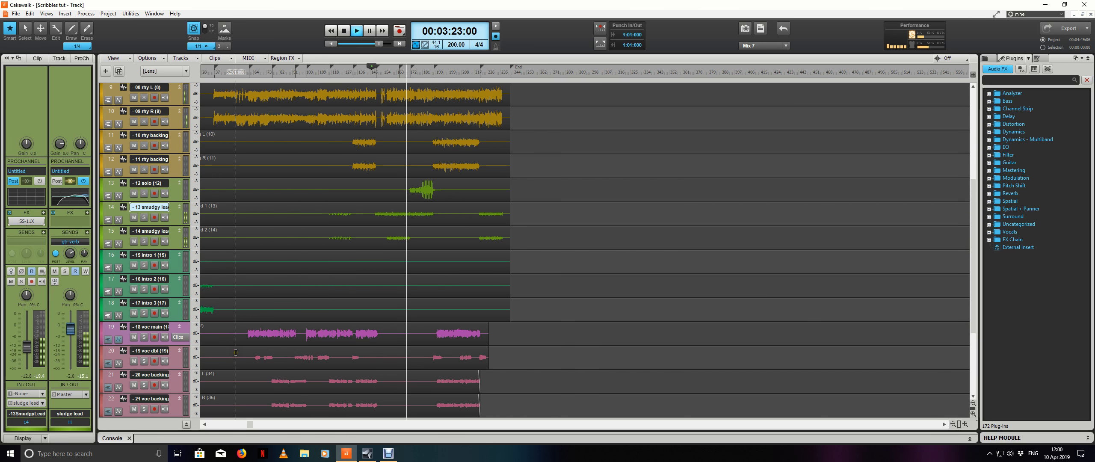
{"action": "scroll", "coordinate": [235, 355], "scroll_direction": "up", "scroll_amount": 1}
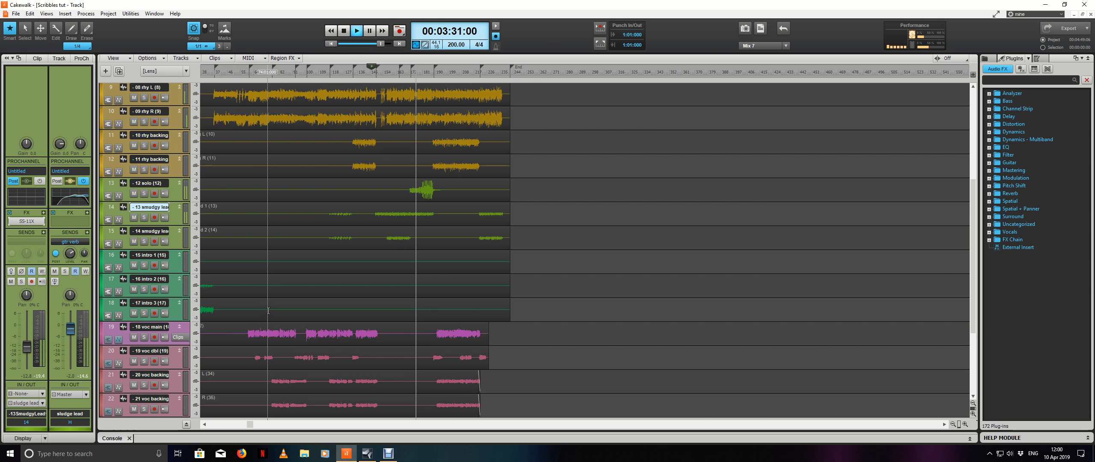
{"action": "left_click", "coordinate": [134, 217]}
{"action": "left_click", "coordinate": [133, 217]}
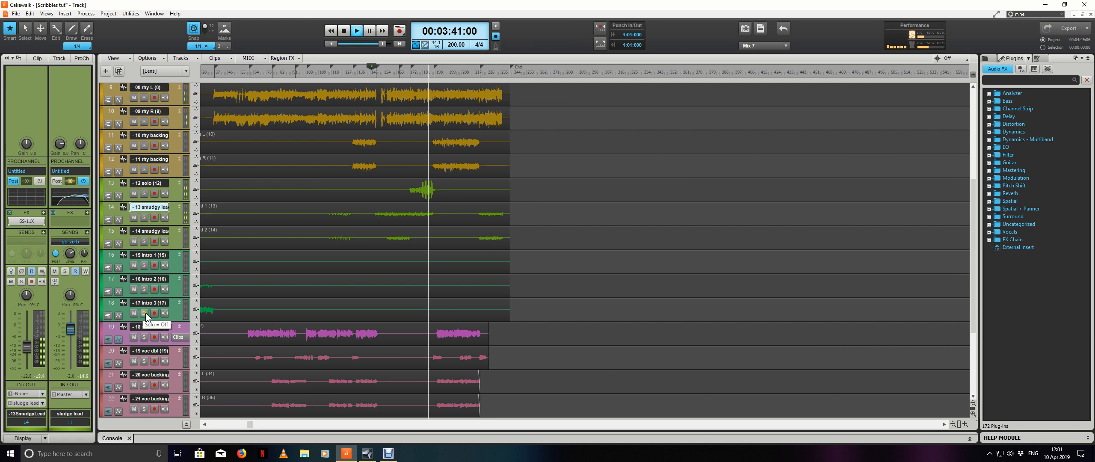
Step: Examine the sludge lead bus's ProChannel EQ in the console, stop playback and look over the buses up to Master
{"action": "left_click", "coordinate": [118, 438]}
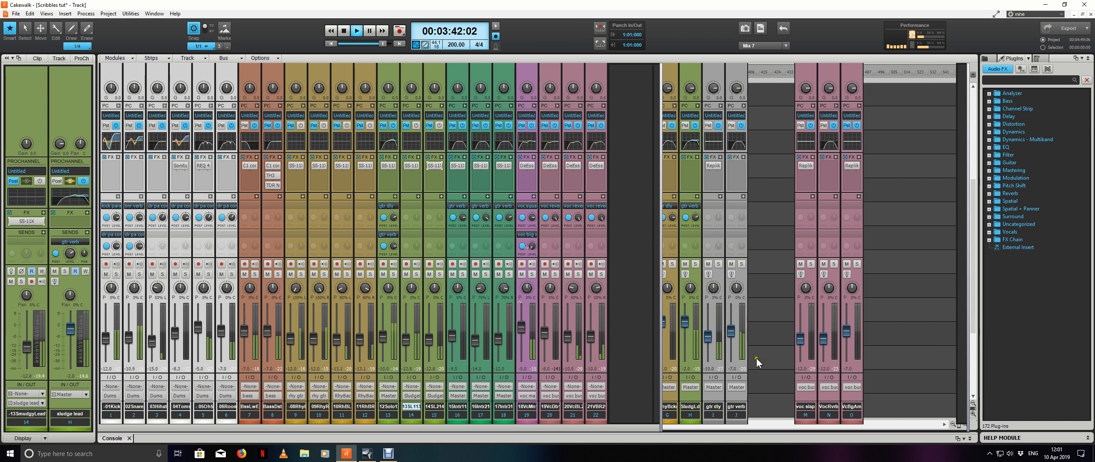
{"action": "left_click", "coordinate": [696, 106]}
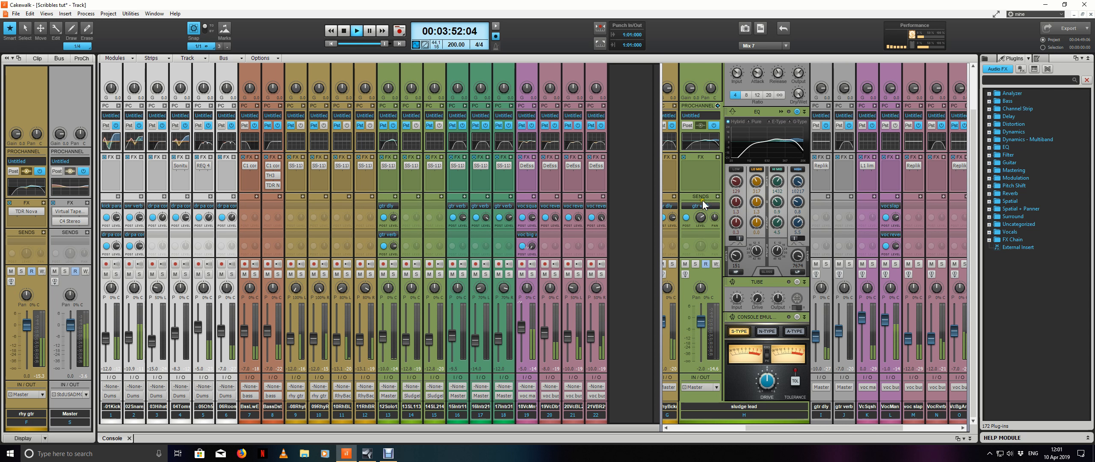
{"action": "key", "text": "space"}
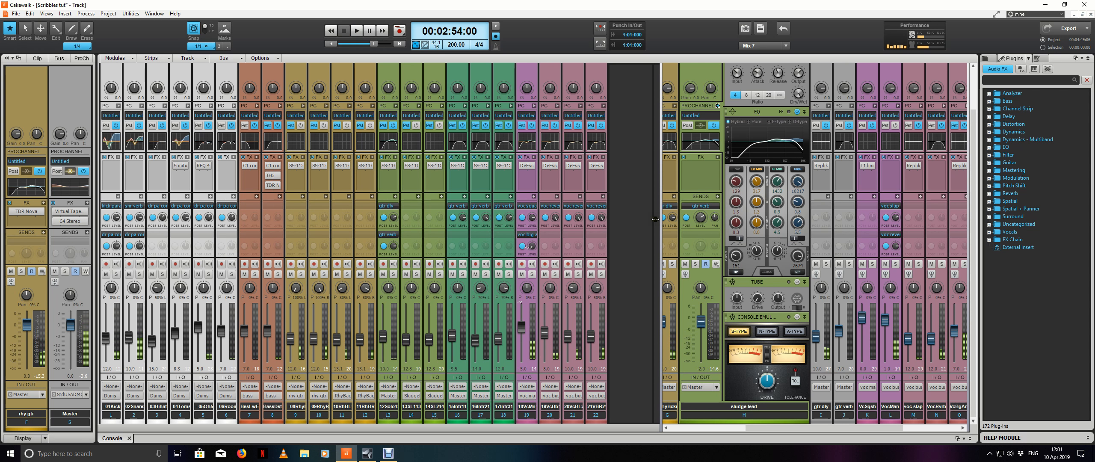
{"action": "left_click_drag", "start_coordinate": [749, 424], "coordinate": [802, 428]}
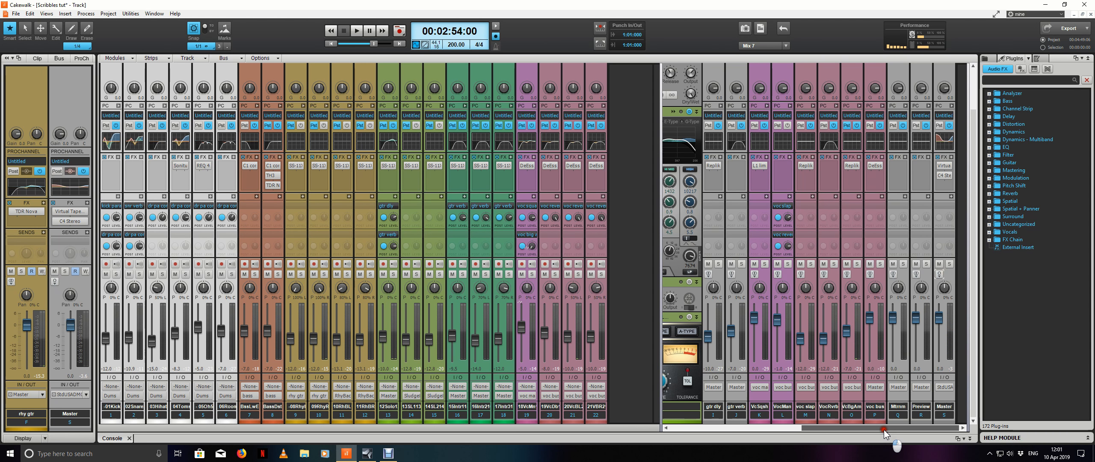
Step: Select the short passage around 3:17 in the timeline and play it in a loop with the sludge lead bus in view
{"action": "left_click_drag", "start_coordinate": [883, 429], "coordinate": [798, 430]}
{"action": "key", "text": "d"}
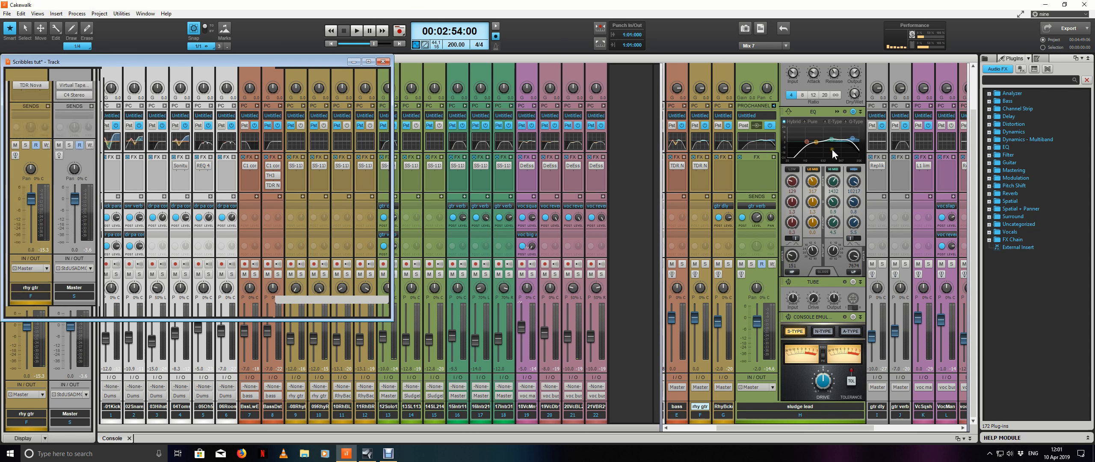
{"action": "left_click", "coordinate": [375, 70]}
{"action": "left_click_drag", "start_coordinate": [403, 69], "coordinate": [407, 76]}
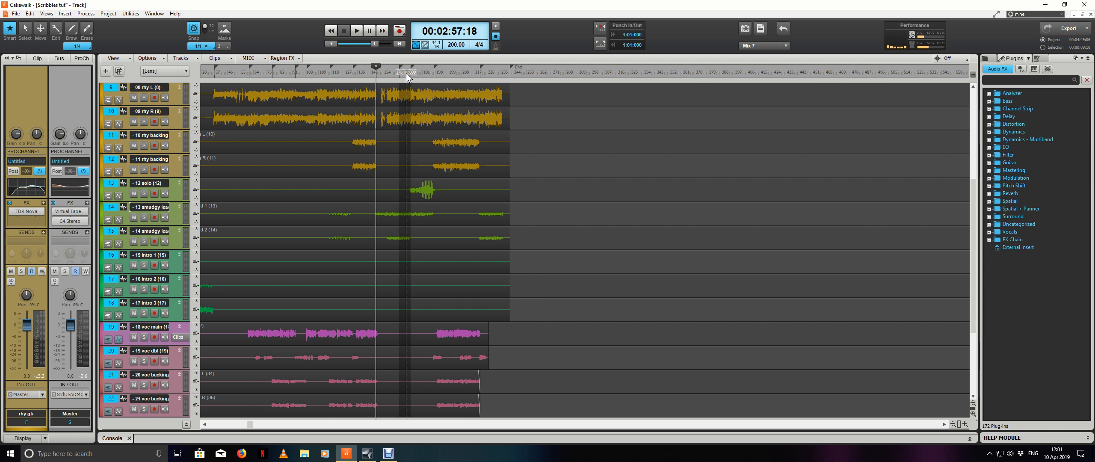
{"action": "key", "text": "space"}
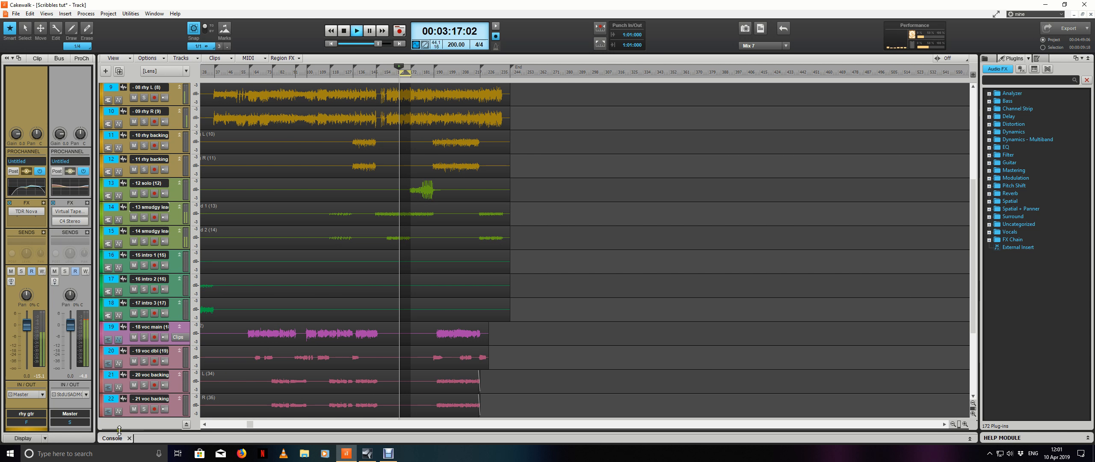
{"action": "key", "text": "d"}
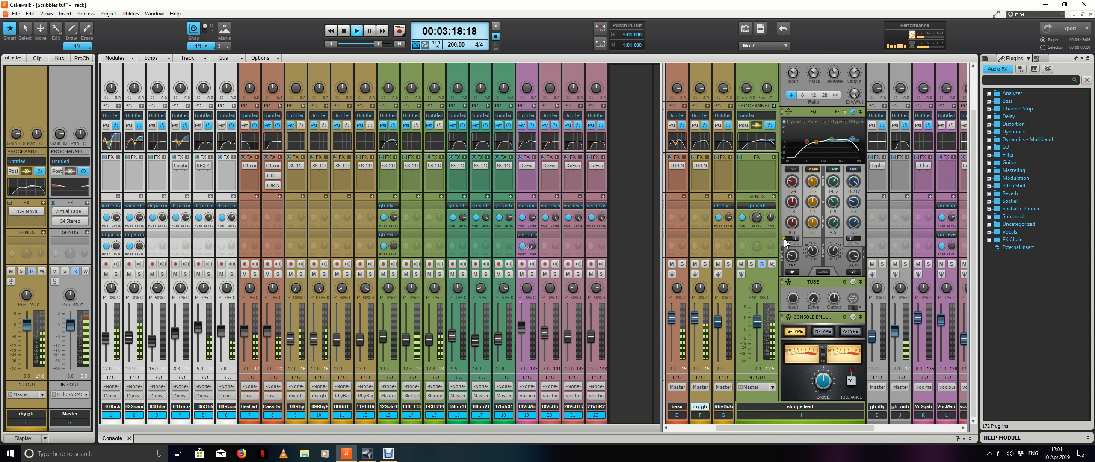
Step: Adjust the Hi Mid gain on the sludge lead bus's EQ during playback, toggling the High and Hi Mid bands to compare
{"action": "left_click", "coordinate": [854, 169]}
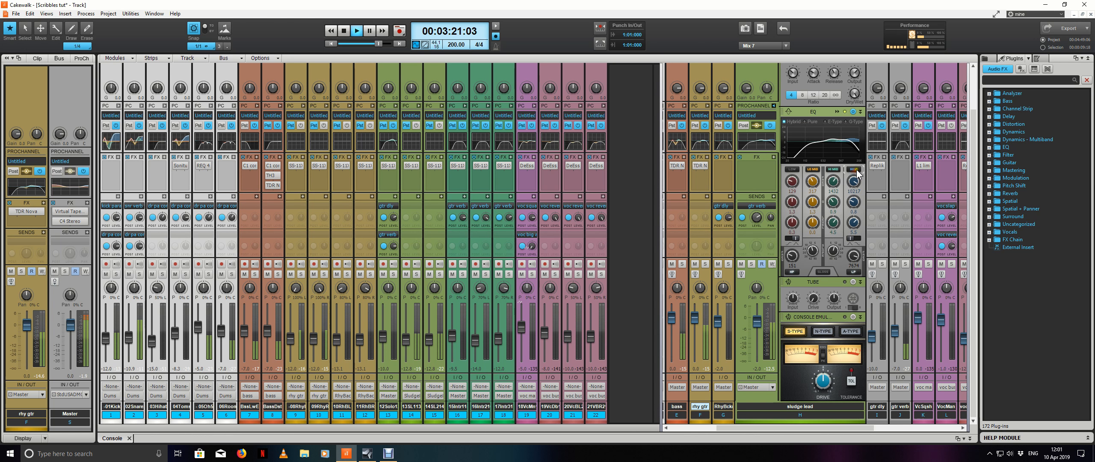
{"action": "left_click_drag", "start_coordinate": [834, 222], "coordinate": [834, 187]}
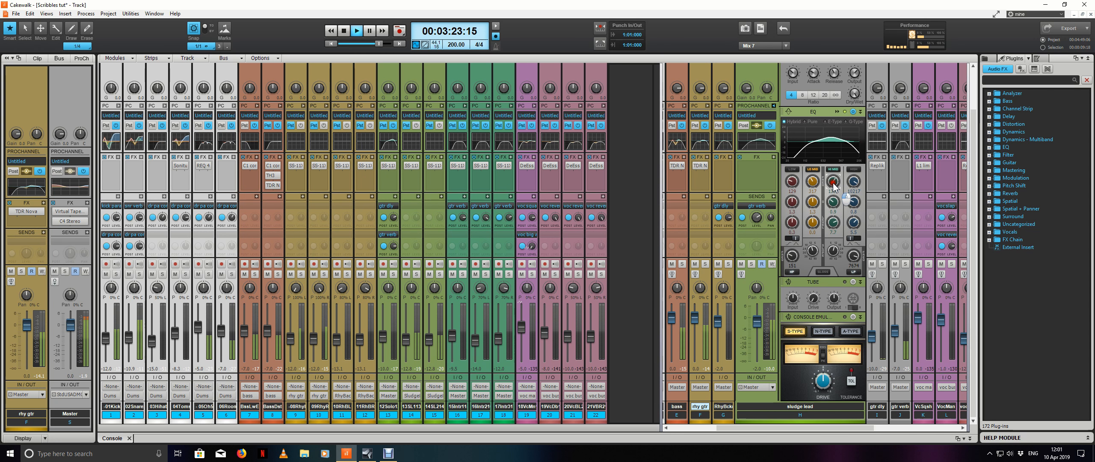
{"action": "left_click_drag", "start_coordinate": [831, 203], "coordinate": [834, 222]}
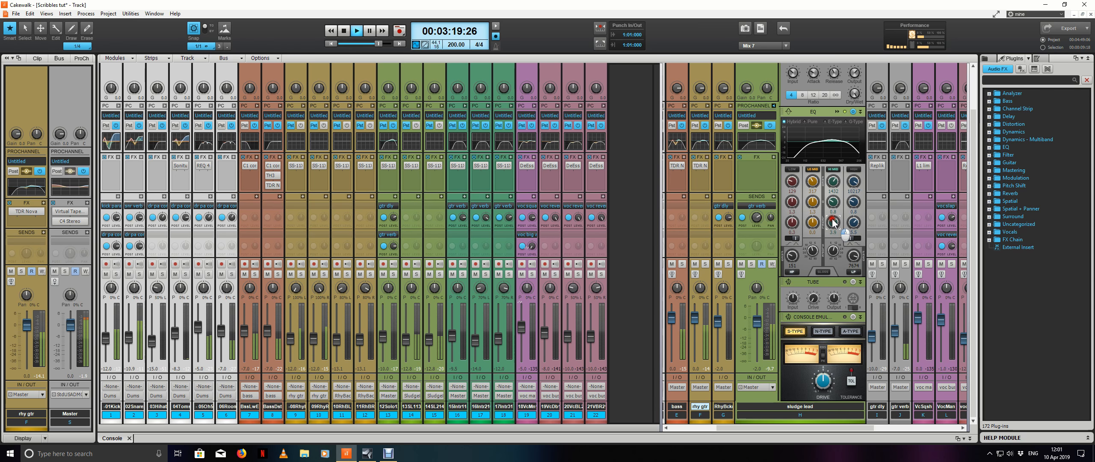
{"action": "left_click", "coordinate": [830, 171]}
{"action": "left_click_drag", "start_coordinate": [832, 221], "coordinate": [833, 222]}
{"action": "left_click", "coordinate": [854, 170]}
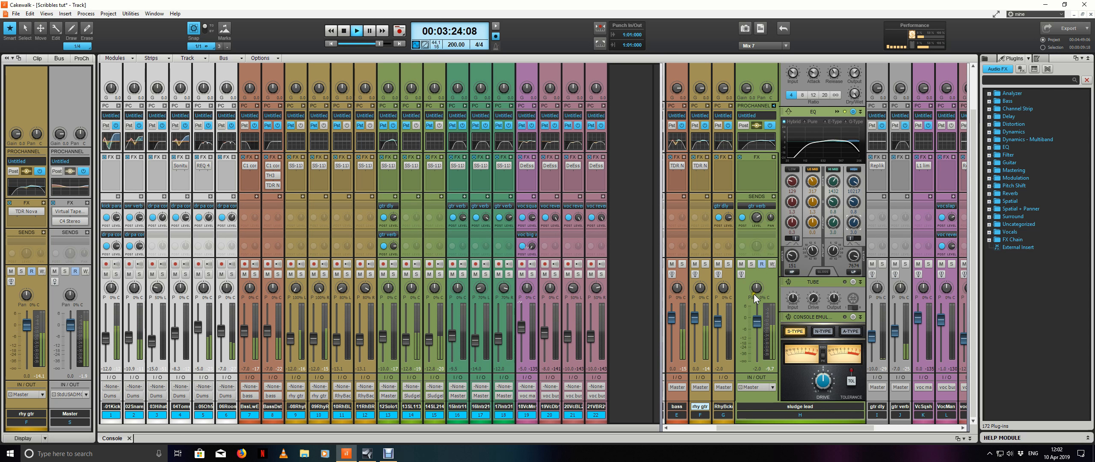
Step: Compare the sludge lead bus's EQ with its upper bands off and on as the song plays, leaving them on
{"action": "mouse_move", "coordinate": [866, 428]}
{"action": "left_mouse_down"}
{"action": "mouse_move", "coordinate": [885, 429]}
{"action": "mouse_move", "coordinate": [871, 433]}
{"action": "left_mouse_up"}
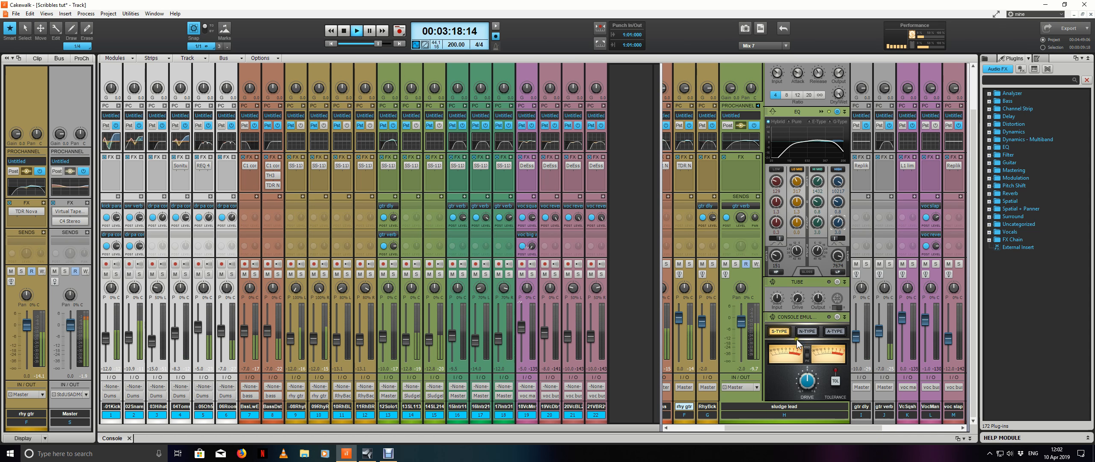
{"action": "key", "text": "alt+1"}
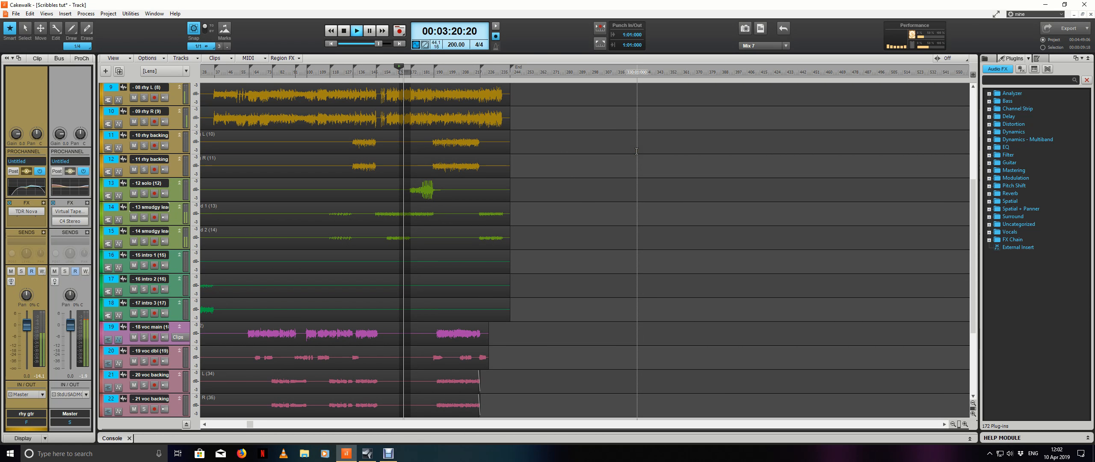
{"action": "left_click", "coordinate": [112, 438]}
{"action": "left_click", "coordinate": [839, 169]}
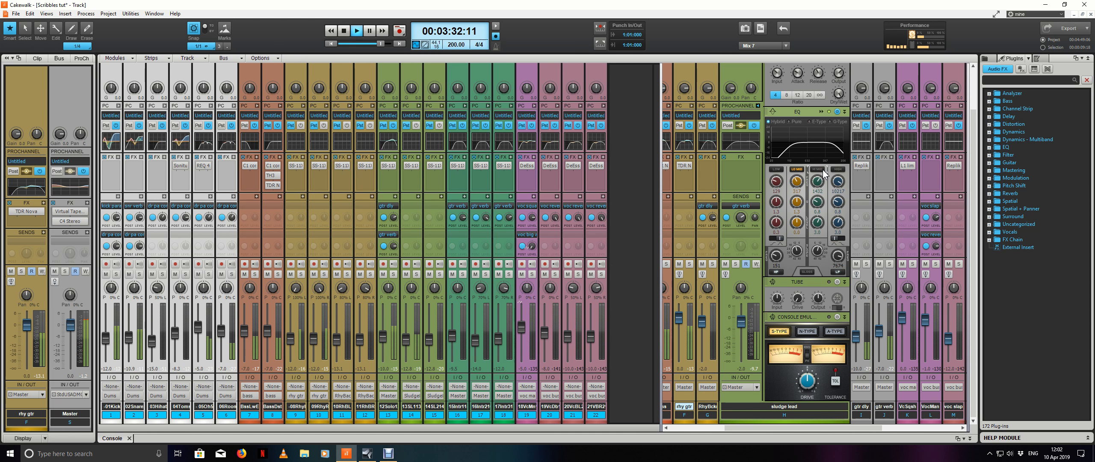
{"action": "left_click", "coordinate": [837, 170]}
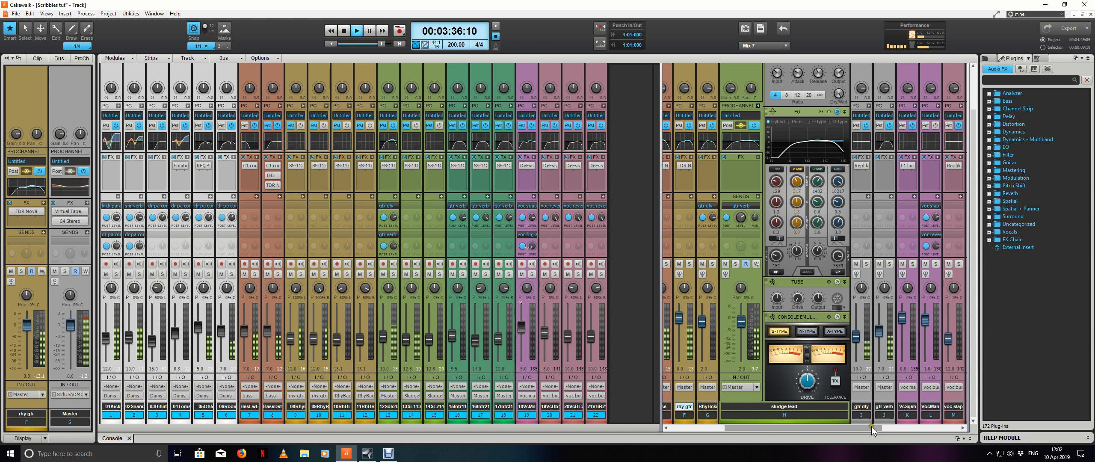
Step: Look over the console buses up to Master during playback and return to the sludge lead bus
{"action": "left_click_drag", "start_coordinate": [870, 426], "coordinate": [976, 424]}
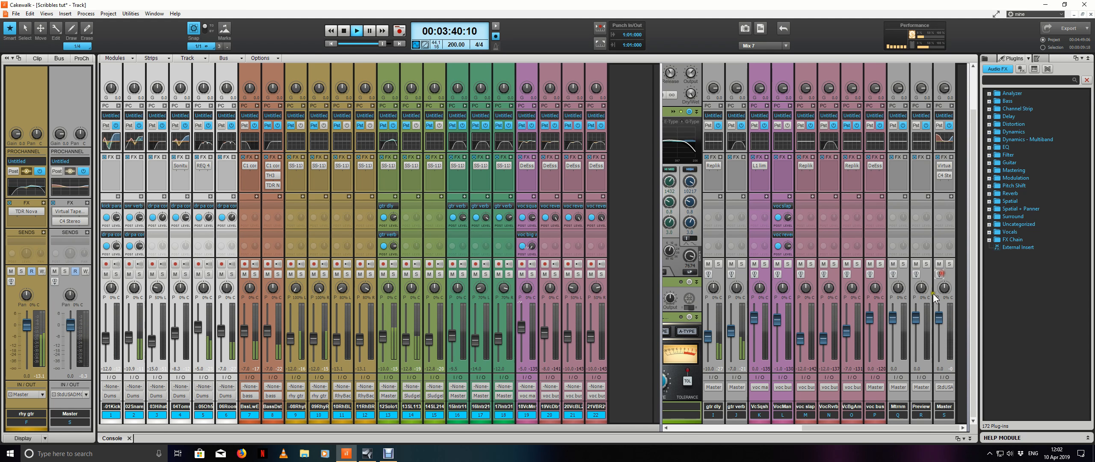
{"action": "left_click", "coordinate": [877, 428]}
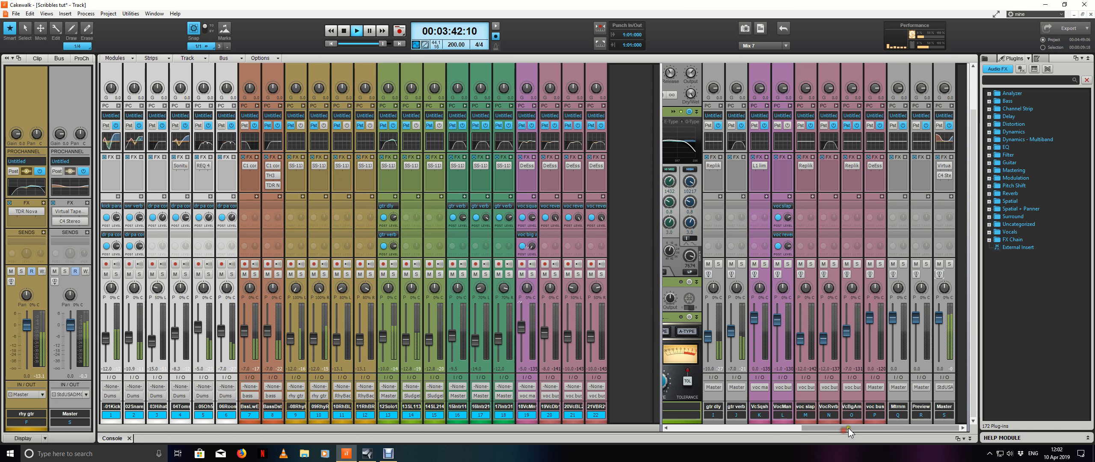
{"action": "left_click_drag", "start_coordinate": [848, 428], "coordinate": [724, 426]}
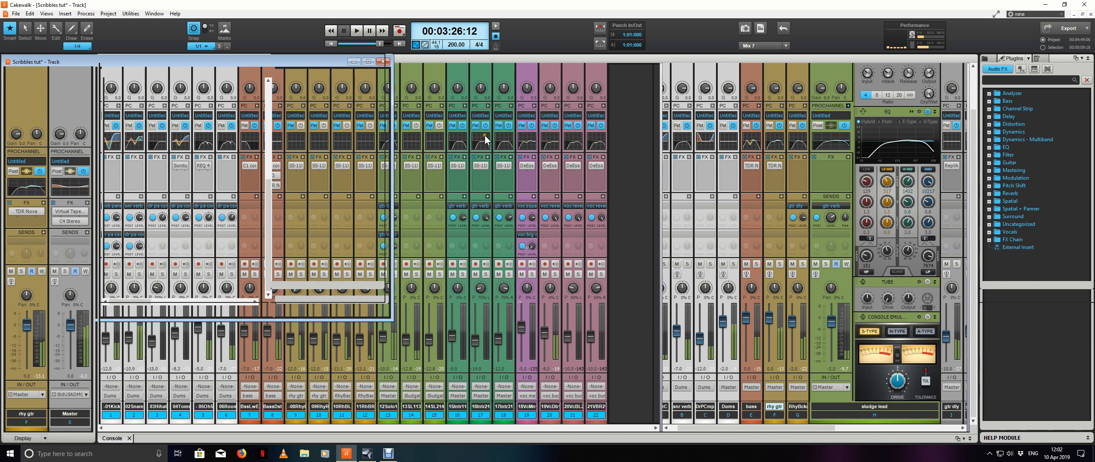
Step: Play the song from about 3:16, 2:55 and 4:37 to hear the smudgy lead parts in the mix, and stop playback
{"action": "key", "text": "d"}
{"action": "left_click", "coordinate": [399, 73]}
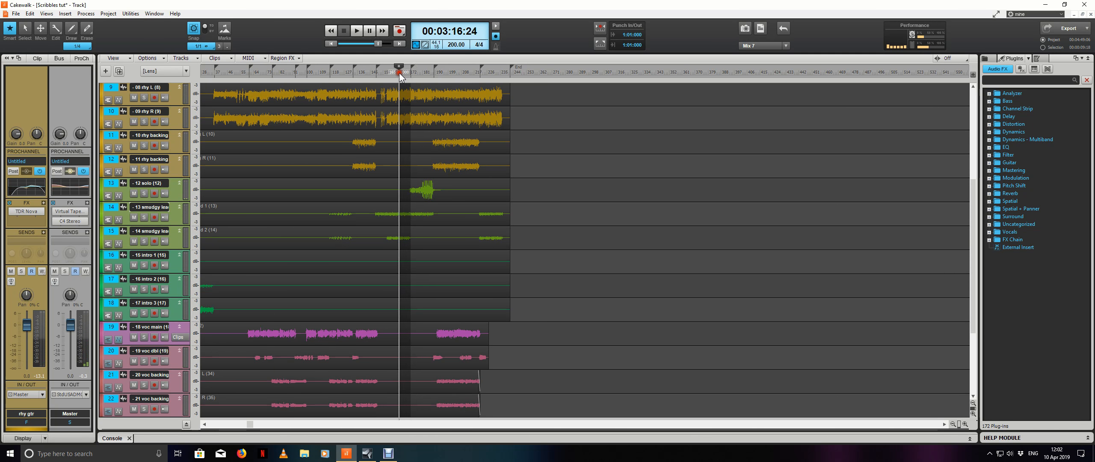
{"action": "key", "text": "space"}
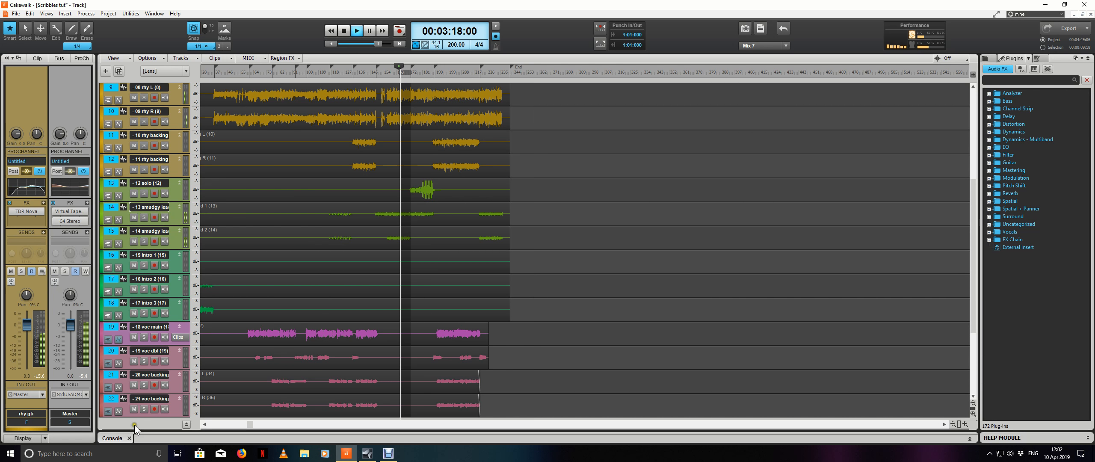
{"action": "left_click", "coordinate": [371, 76]}
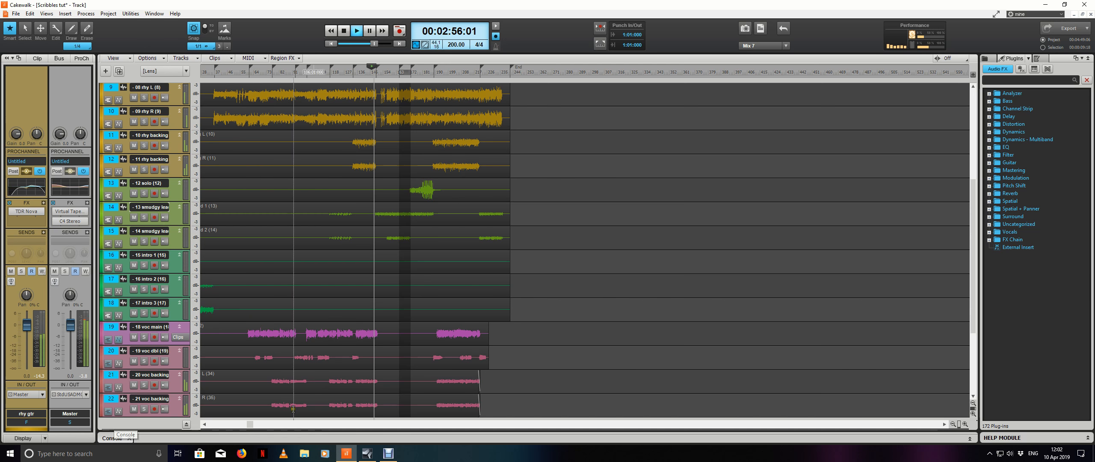
{"action": "left_click", "coordinate": [617, 216]}
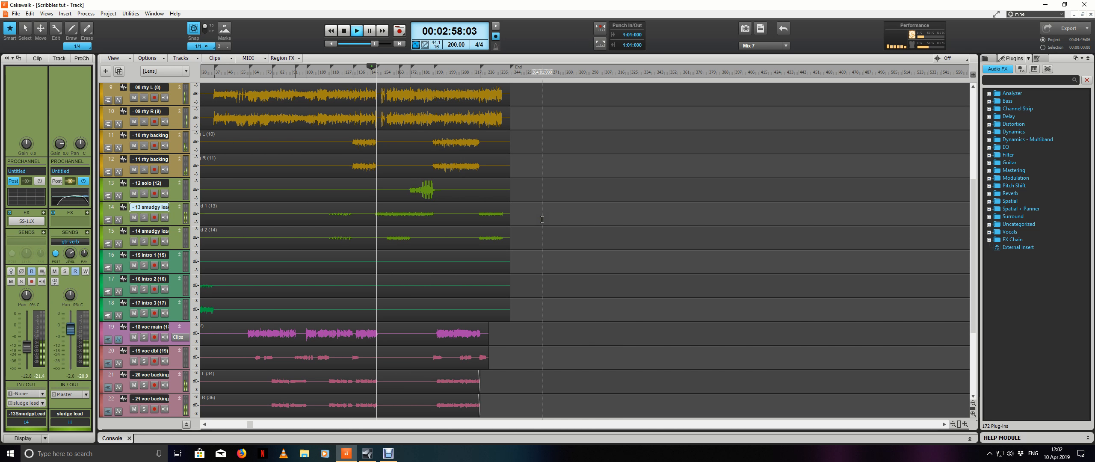
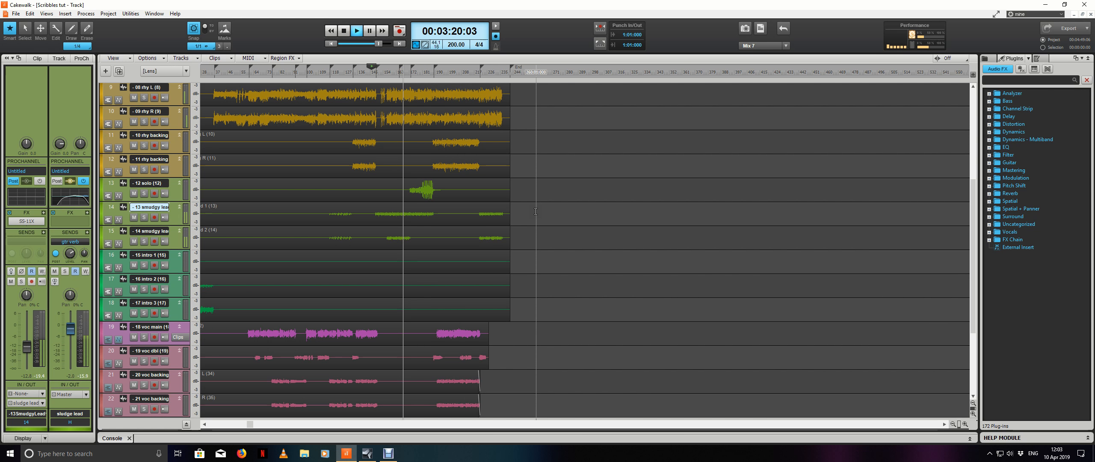
{"action": "left_click", "coordinate": [496, 71]}
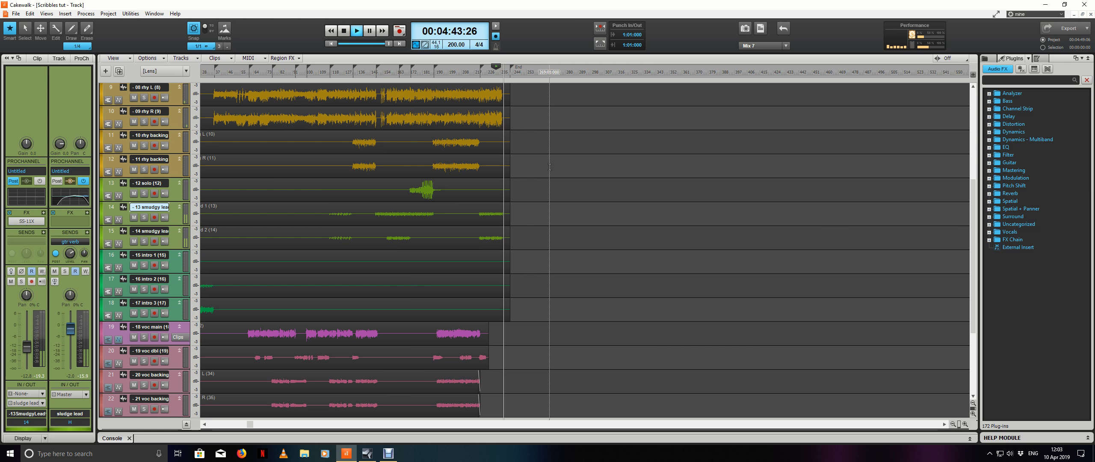
{"action": "key", "text": "space"}
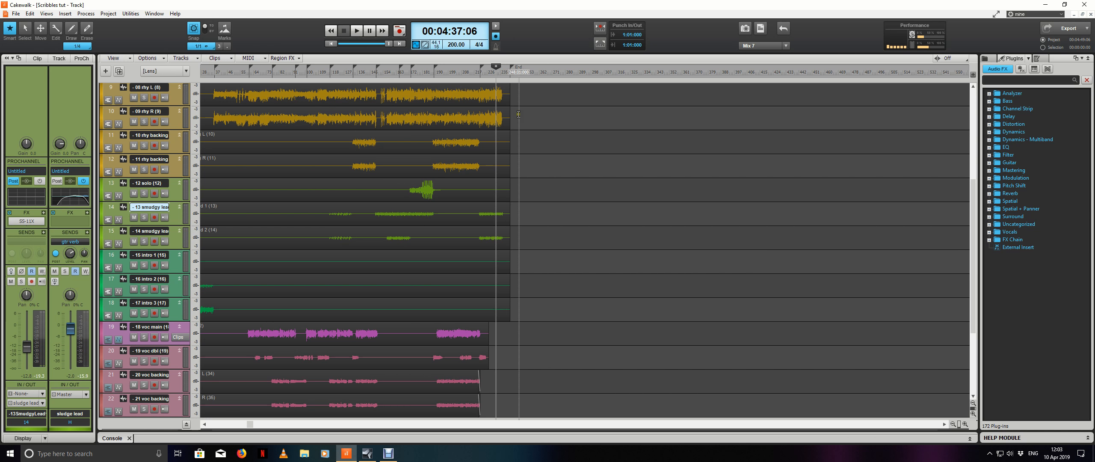
Step: Solo the sludge lead bus over the ending passage and examine its spectrum in the QuadCurve Equalizer, stopping playback
{"action": "left_click", "coordinate": [118, 438]}
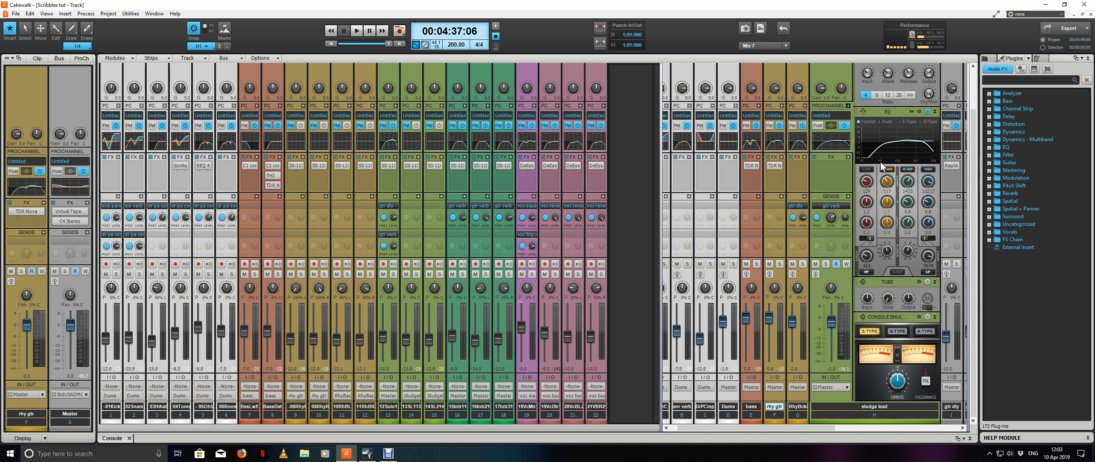
{"action": "key", "text": "space"}
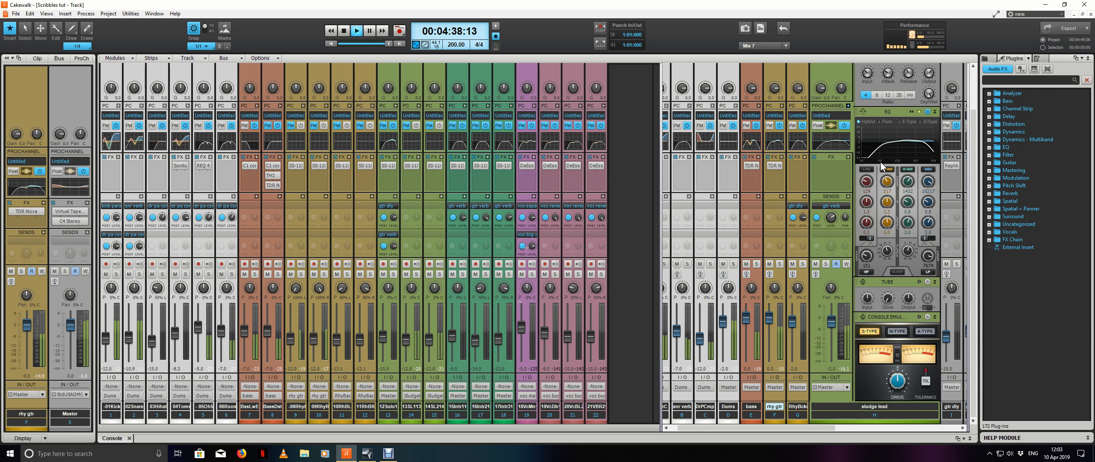
{"action": "left_click", "coordinate": [825, 263]}
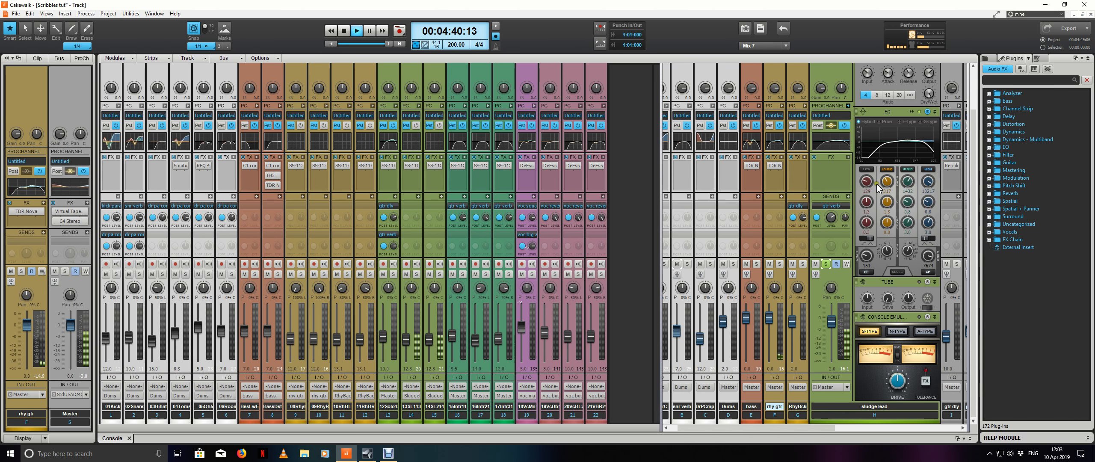
{"action": "left_click", "coordinate": [910, 111]}
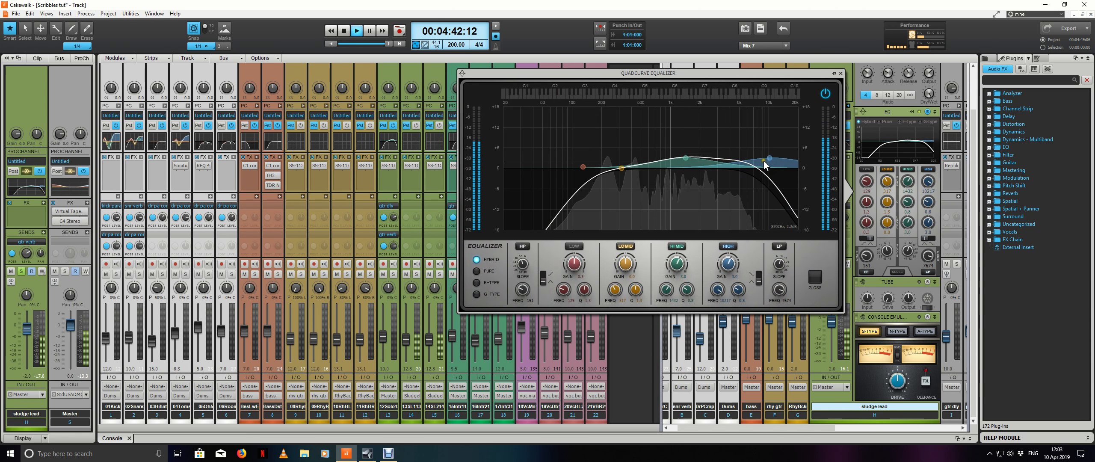
{"action": "key", "text": "space"}
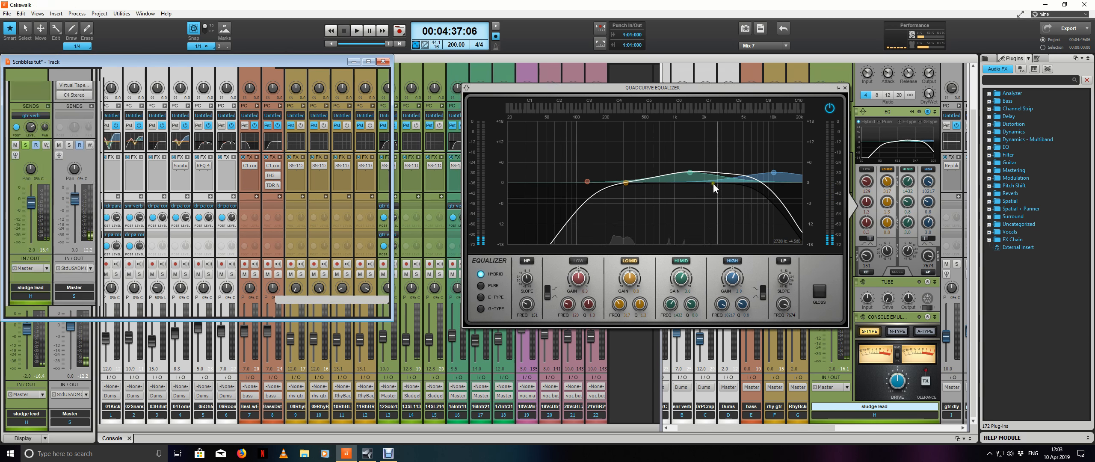
Step: Loop the short passage around 3:17 again with the sludge lead bus soloed and open that bus's QuadCurve Equalizer
{"action": "key", "text": "d"}
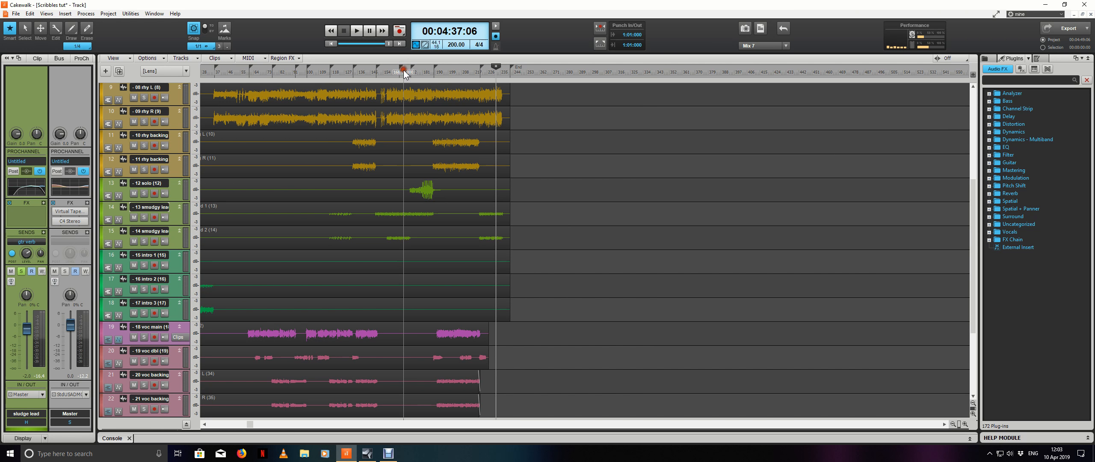
{"action": "left_click_drag", "start_coordinate": [399, 72], "coordinate": [410, 72]}
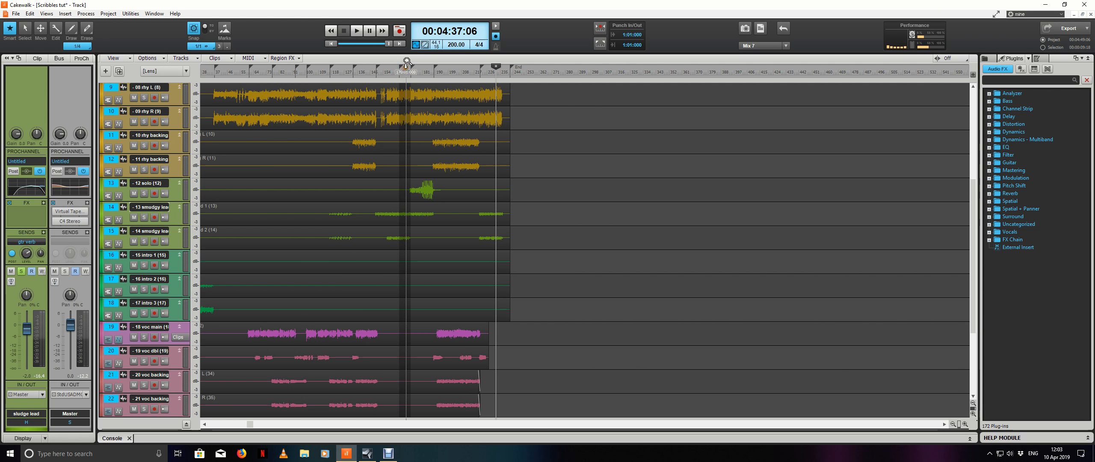
{"action": "key", "text": "space"}
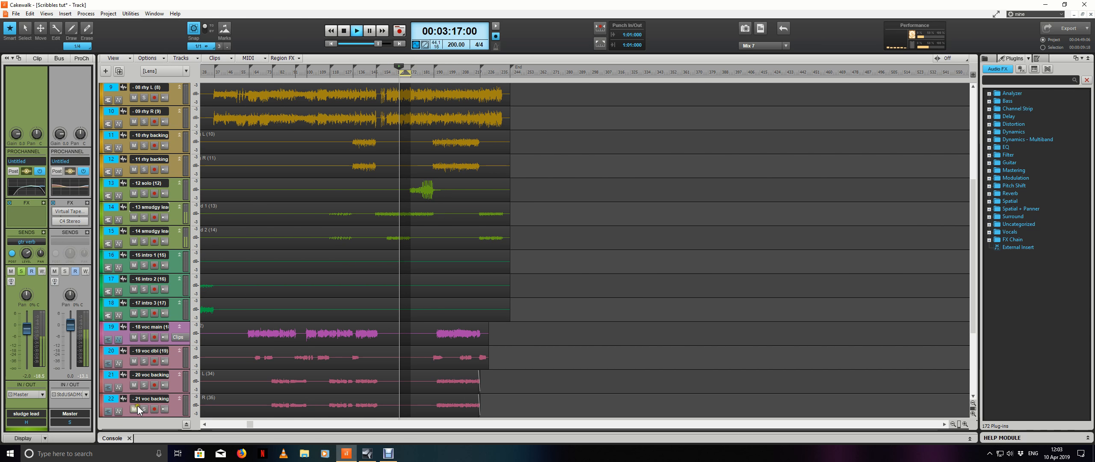
{"action": "left_click", "coordinate": [113, 438]}
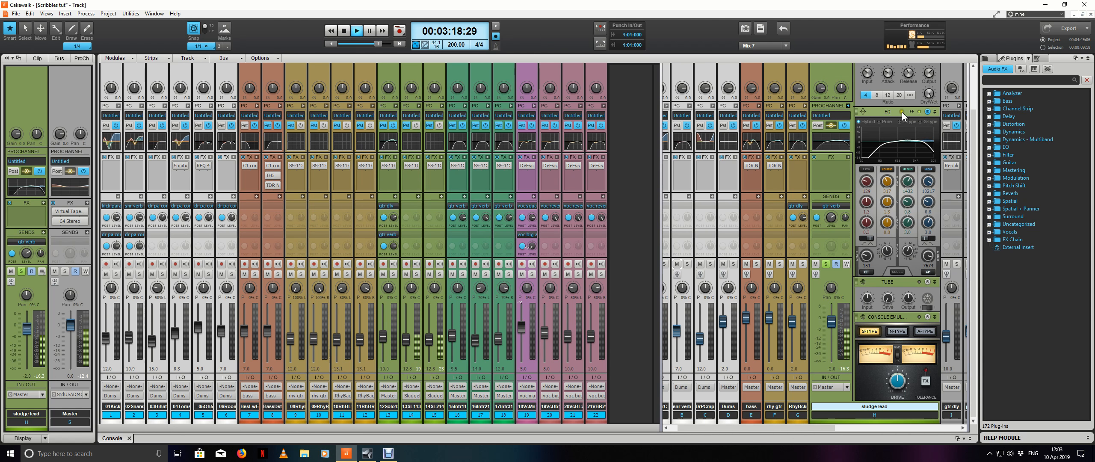
{"action": "left_click", "coordinate": [913, 112]}
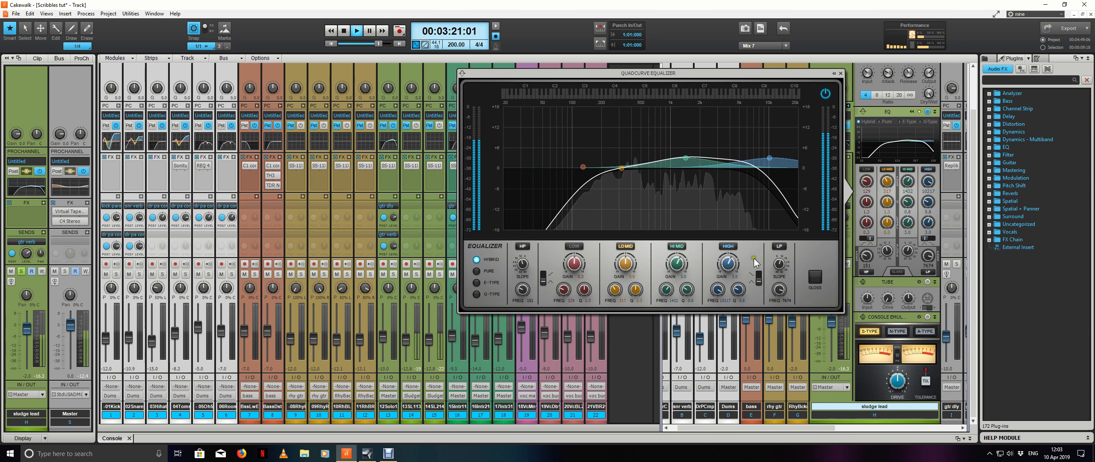
Step: Compare the sludge lead bus with the low-pass filter off and on, and set the filter's frequency to about 8.2 kHz
{"action": "left_click", "coordinate": [779, 246]}
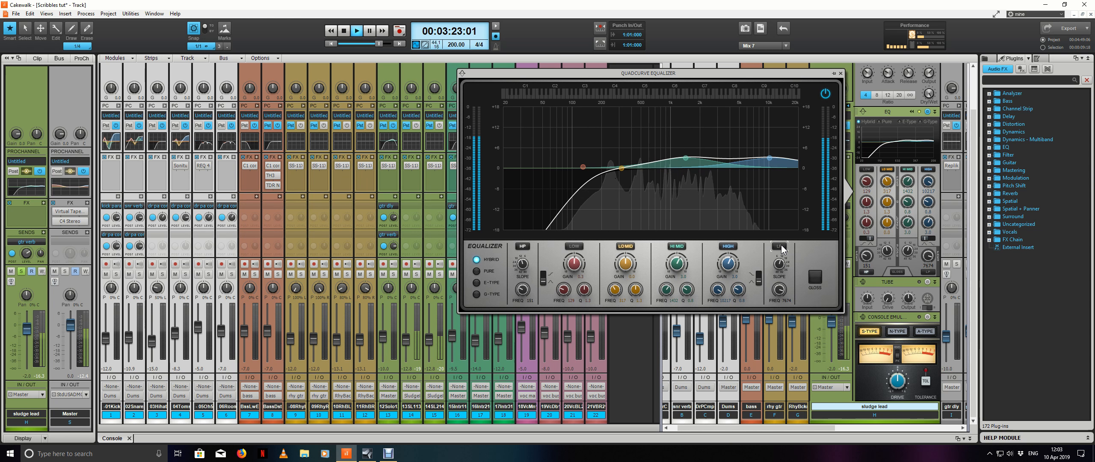
{"action": "left_click", "coordinate": [779, 246]}
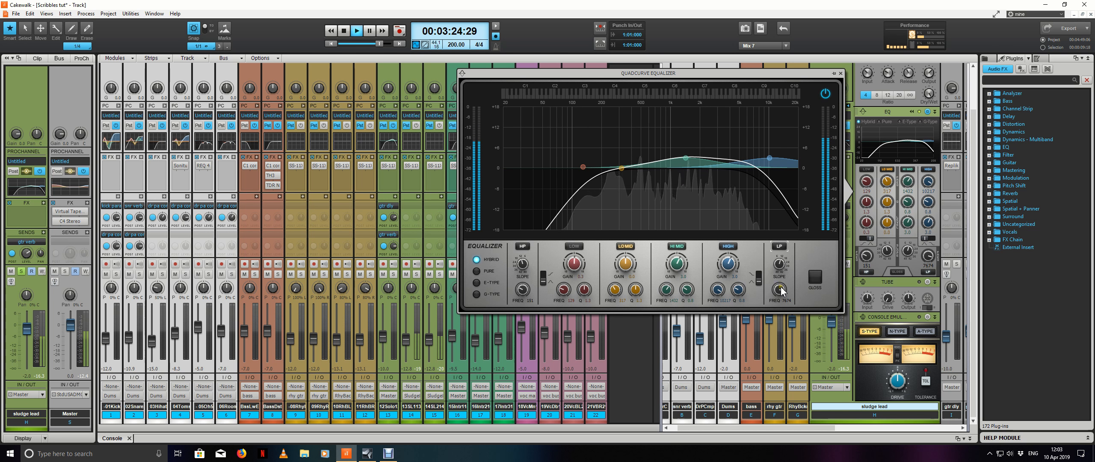
{"action": "scroll", "coordinate": [779, 290], "scroll_direction": "down", "scroll_amount": 8}
{"action": "scroll", "coordinate": [779, 290], "scroll_direction": "up", "scroll_amount": 10}
{"action": "scroll", "coordinate": [780, 291], "scroll_direction": "down", "scroll_amount": 3}
{"action": "scroll", "coordinate": [780, 290], "scroll_direction": "down", "scroll_amount": 1}
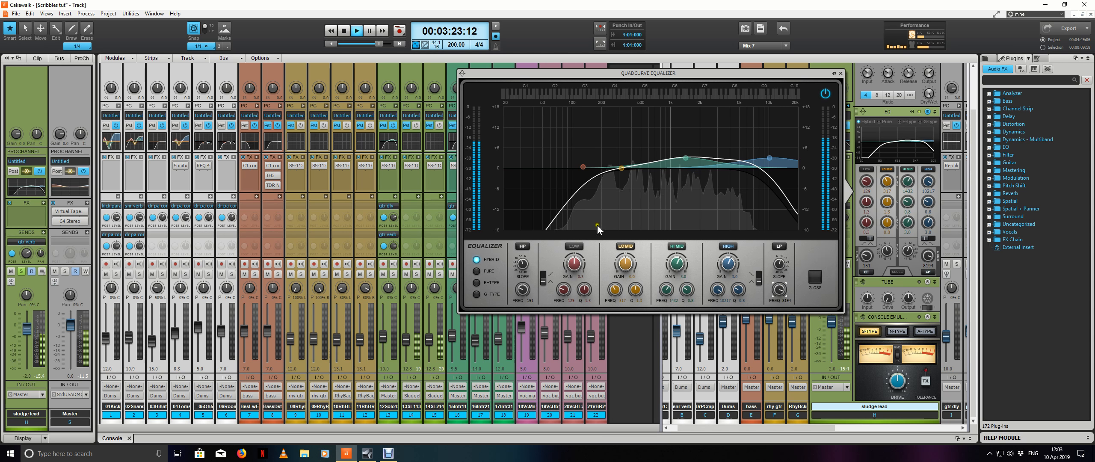
Step: Cut the sludge lead bus's low-mid band around 470 Hz and compare it in the full mix with the bus unsoloed
{"action": "left_click_drag", "start_coordinate": [590, 170], "coordinate": [640, 182]}
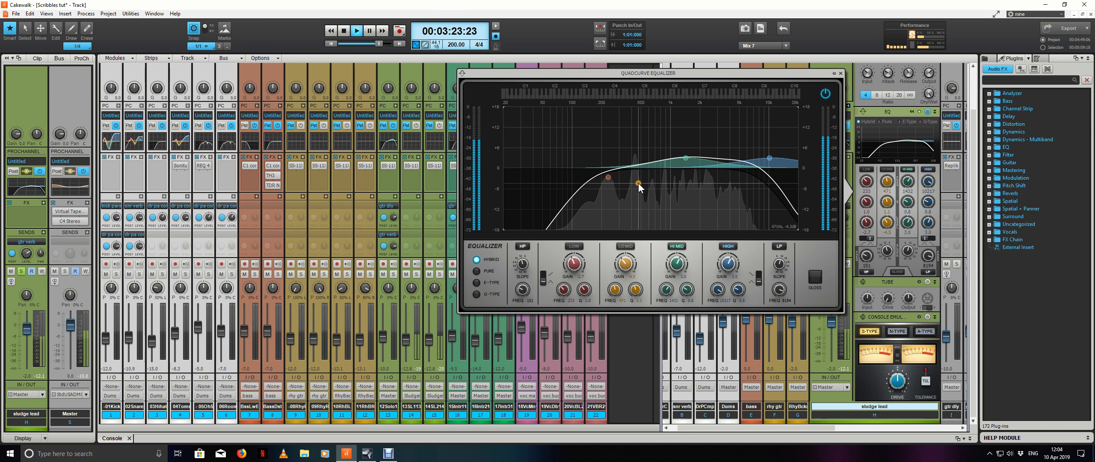
{"action": "left_click_drag", "start_coordinate": [639, 184], "coordinate": [638, 181]}
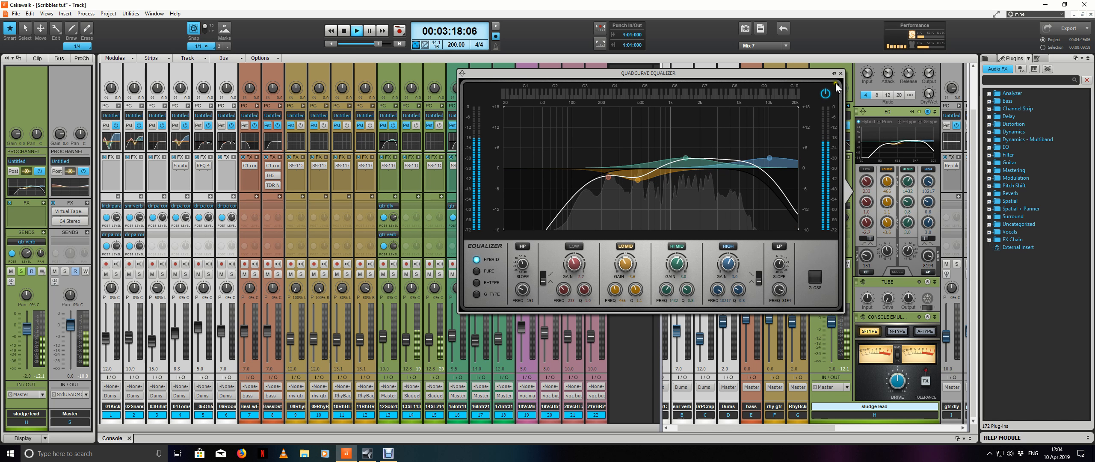
{"action": "left_click", "coordinate": [840, 73]}
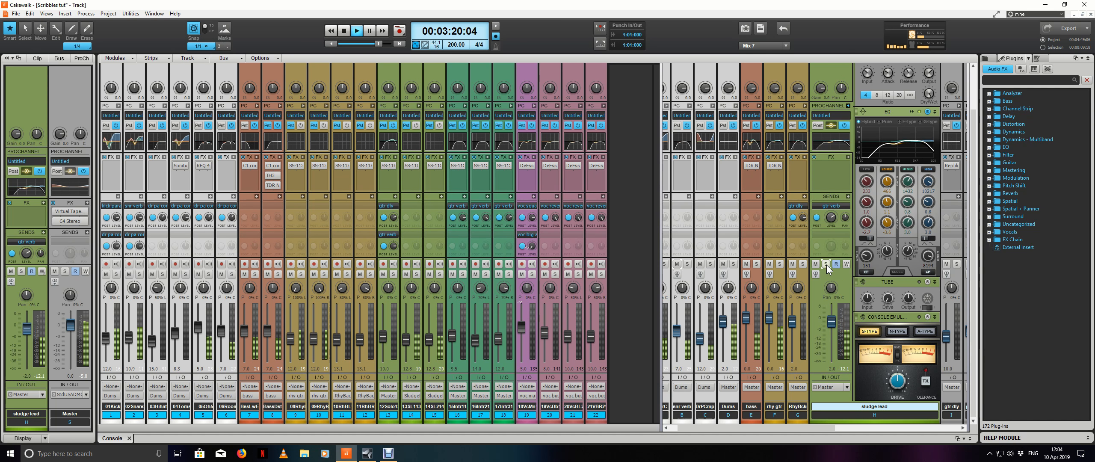
{"action": "left_click", "coordinate": [891, 170]}
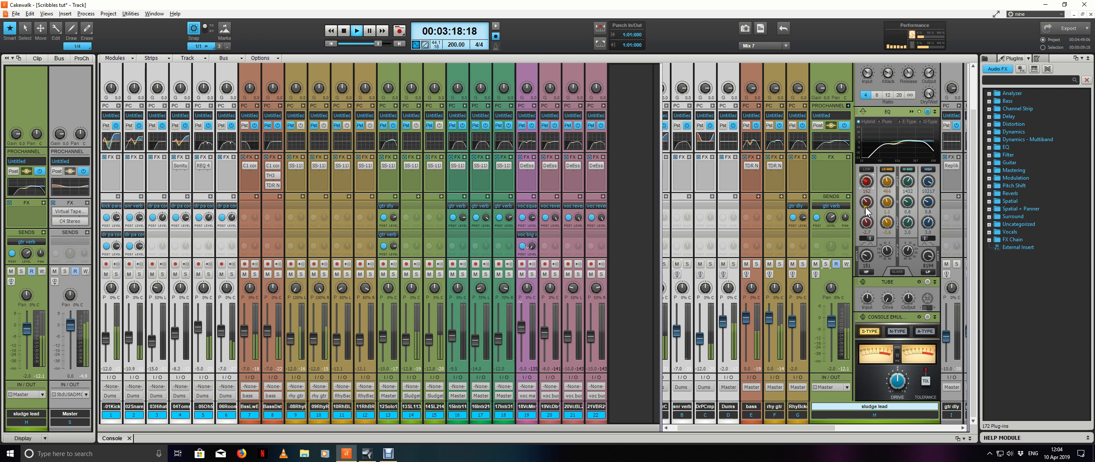
Step: Solo the sludge lead bus again and compare its QuadCurve Equalizer with the high band off and on
{"action": "left_click", "coordinate": [826, 263]}
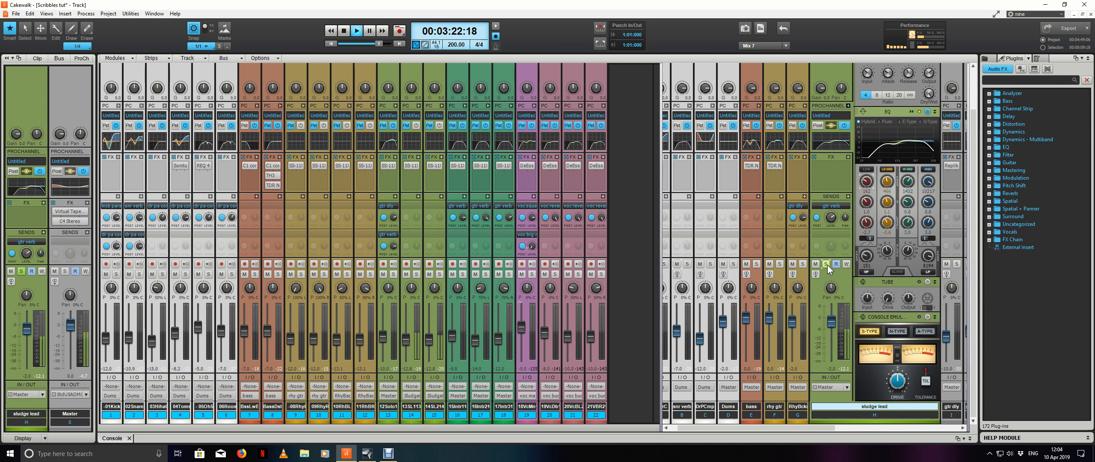
{"action": "left_click", "coordinate": [912, 112]}
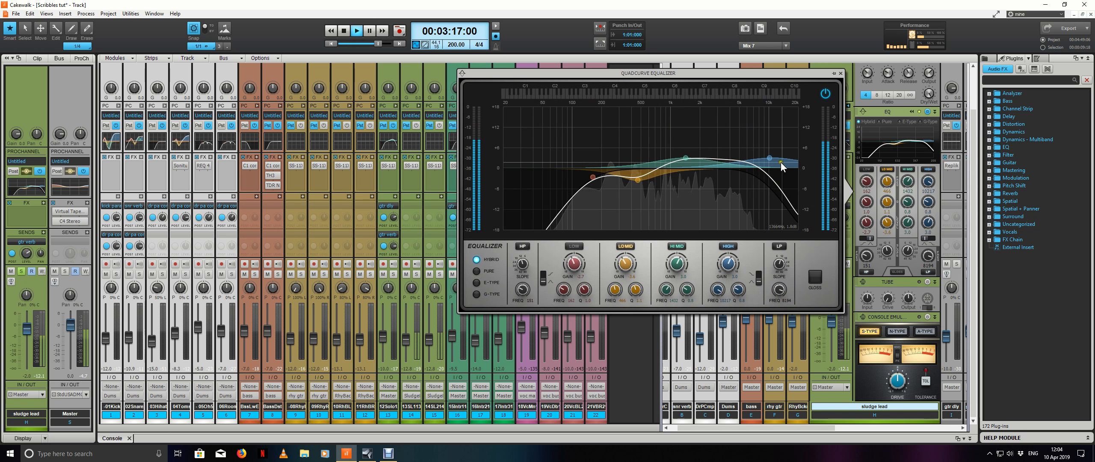
{"action": "double_click", "coordinate": [767, 158]}
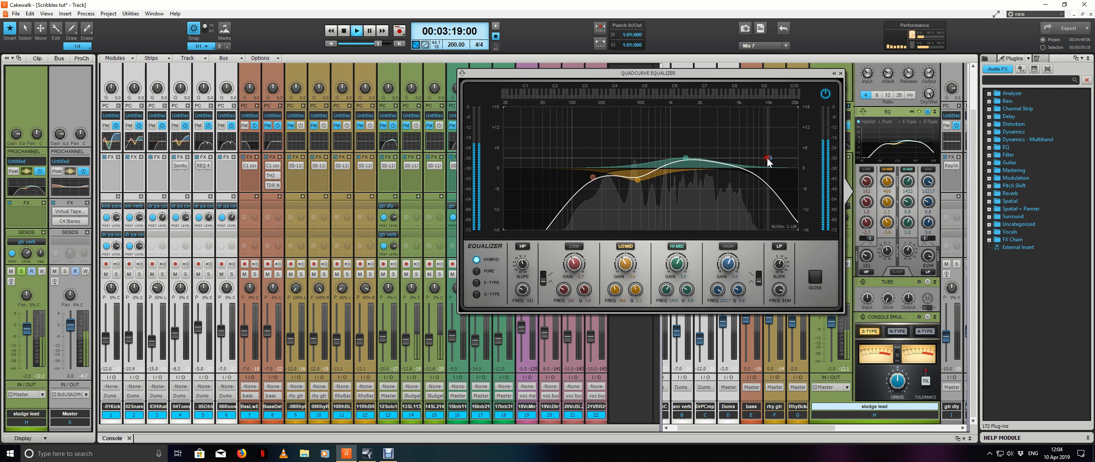
{"action": "double_click", "coordinate": [768, 158]}
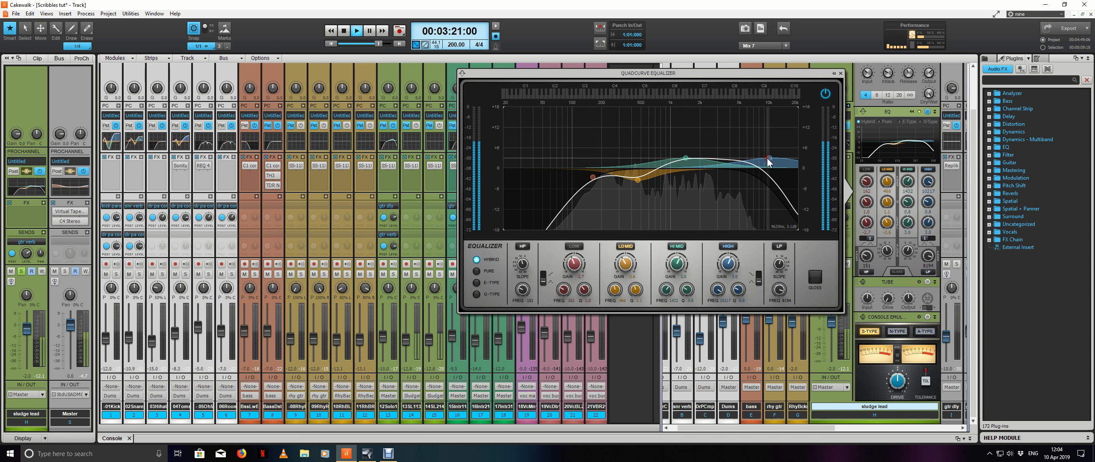
Step: Try different low-pass frequencies and slopes on the sludge lead bus and settle the filter at about 6.9 kHz
{"action": "scroll", "coordinate": [778, 289], "scroll_direction": "down", "scroll_amount": 5}
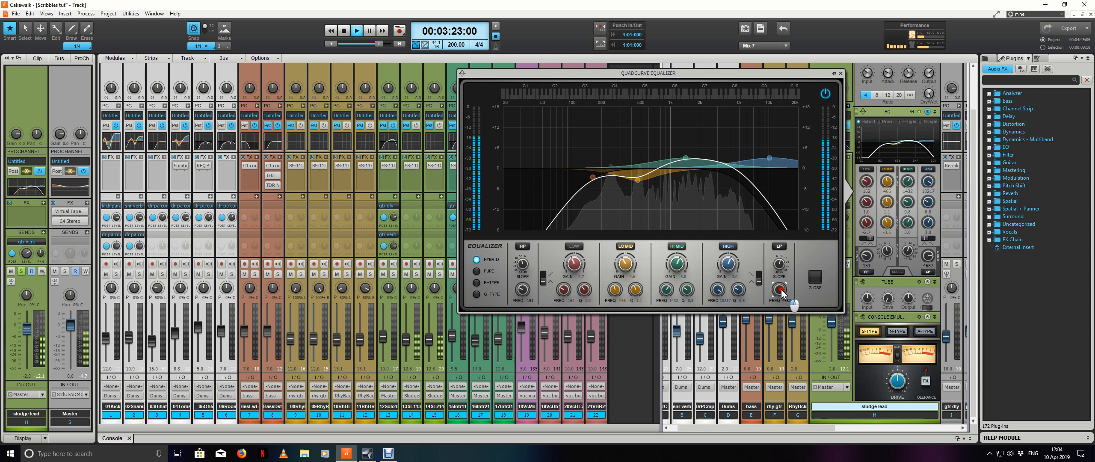
{"action": "scroll", "coordinate": [781, 291], "scroll_direction": "up", "scroll_amount": 3}
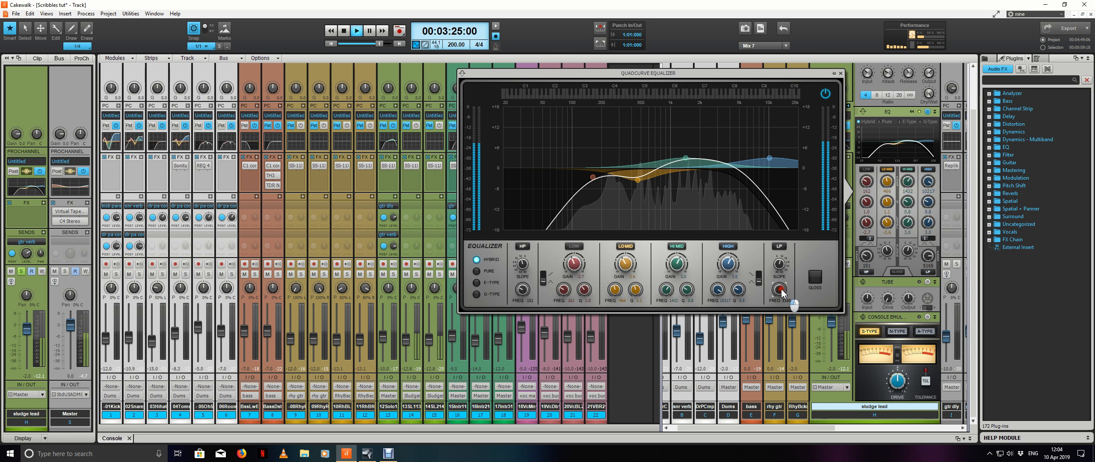
{"action": "scroll", "coordinate": [781, 293], "scroll_direction": "up", "scroll_amount": 5}
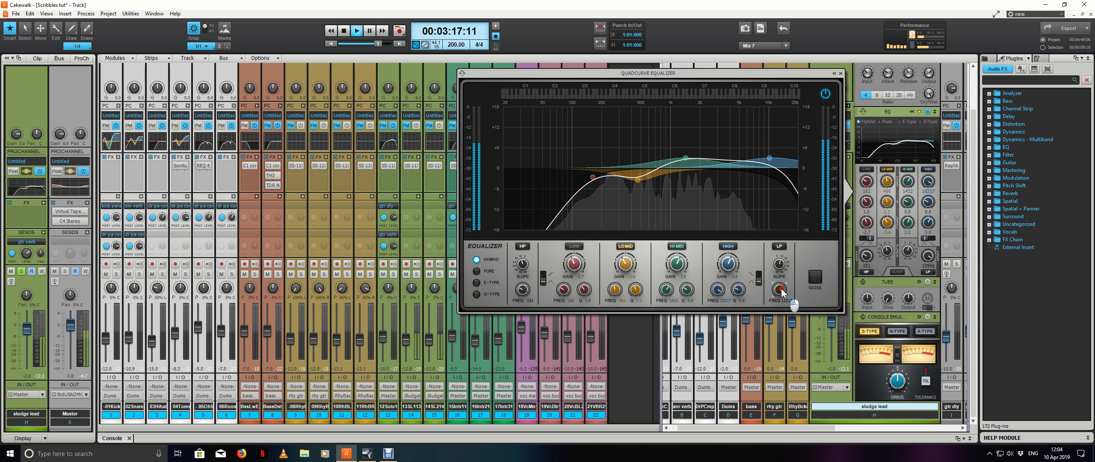
{"action": "scroll", "coordinate": [780, 292], "scroll_direction": "down", "scroll_amount": 5}
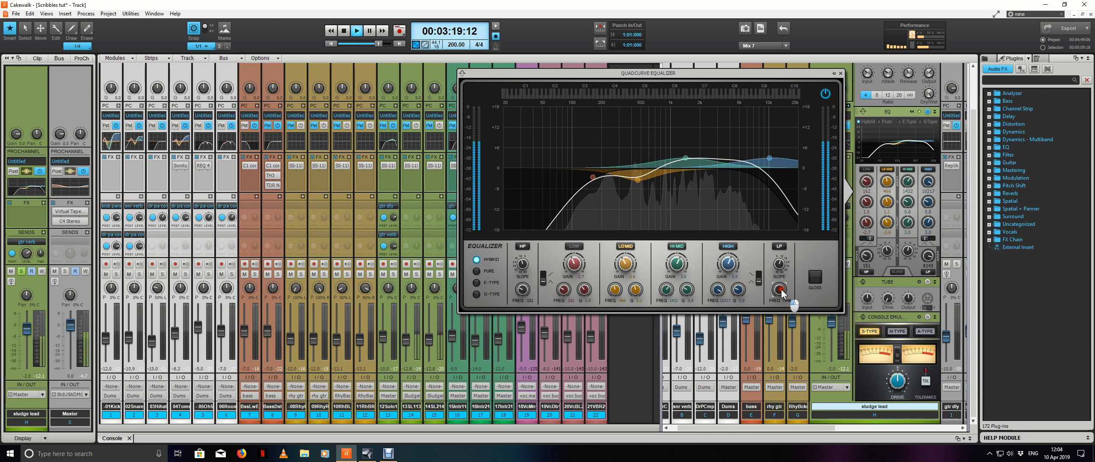
{"action": "scroll", "coordinate": [781, 291], "scroll_direction": "up", "scroll_amount": 2}
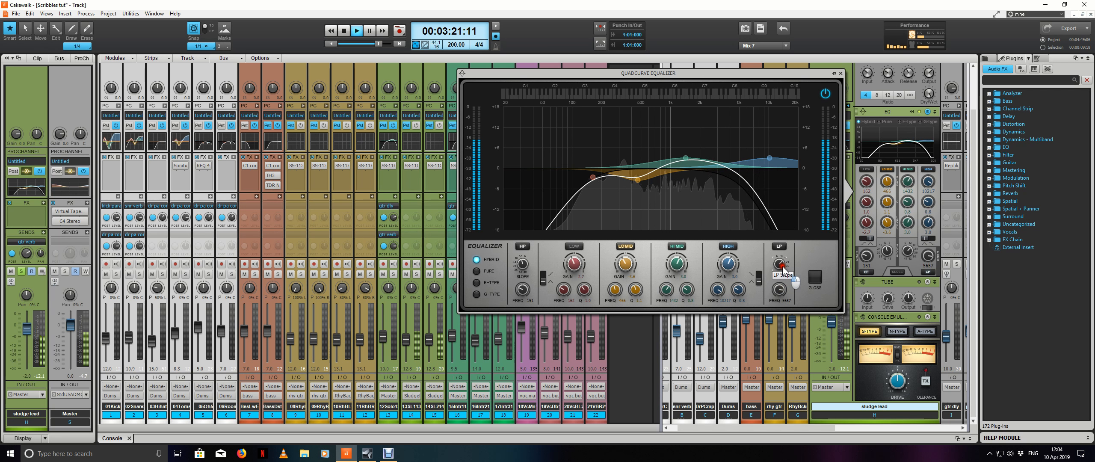
{"action": "scroll", "coordinate": [779, 291], "scroll_direction": "up", "scroll_amount": 1}
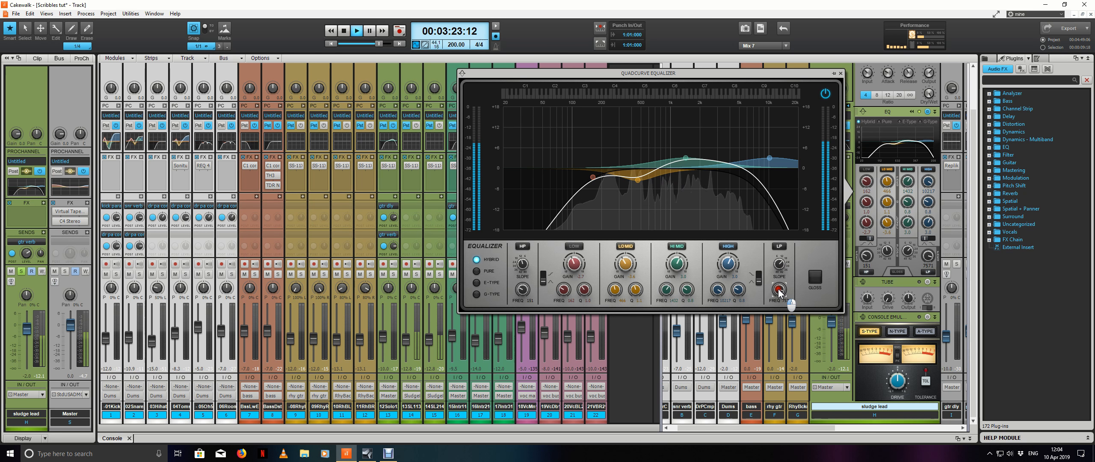
{"action": "scroll", "coordinate": [779, 291], "scroll_direction": "down", "scroll_amount": 2}
{"action": "scroll", "coordinate": [779, 265], "scroll_direction": "down", "scroll_amount": 2}
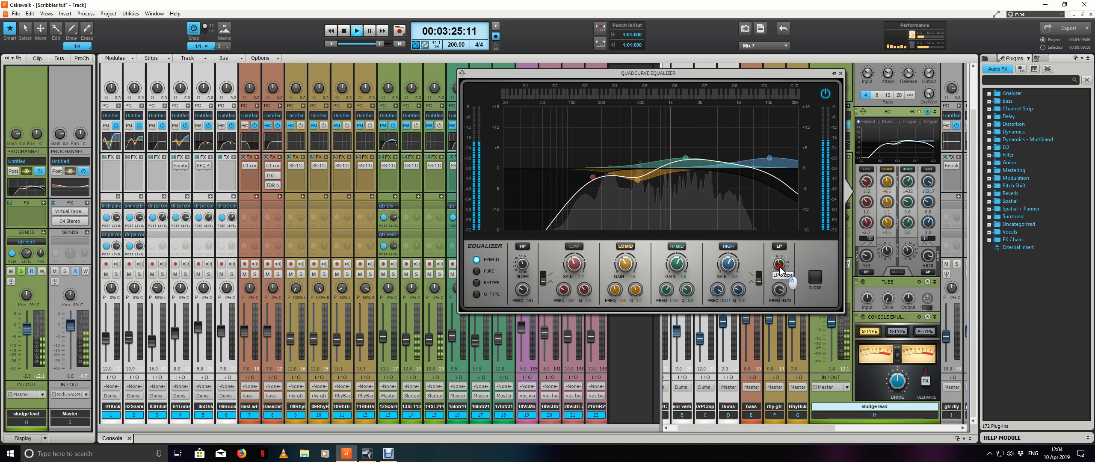
{"action": "scroll", "coordinate": [779, 267], "scroll_direction": "up", "scroll_amount": 2}
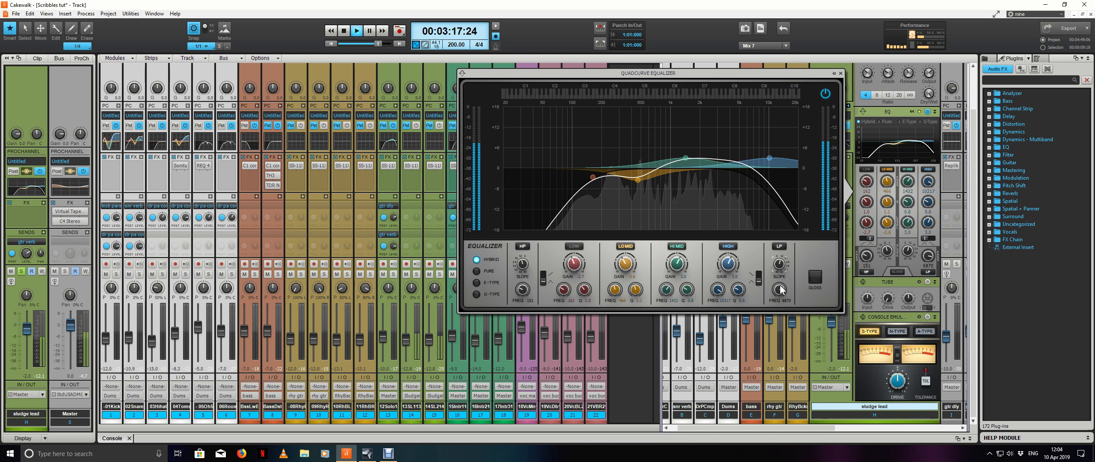
Step: Compare the sludge lead bus's high band off and on, and move it down to about 5 kHz with a smaller boost
{"action": "left_click", "coordinate": [730, 248]}
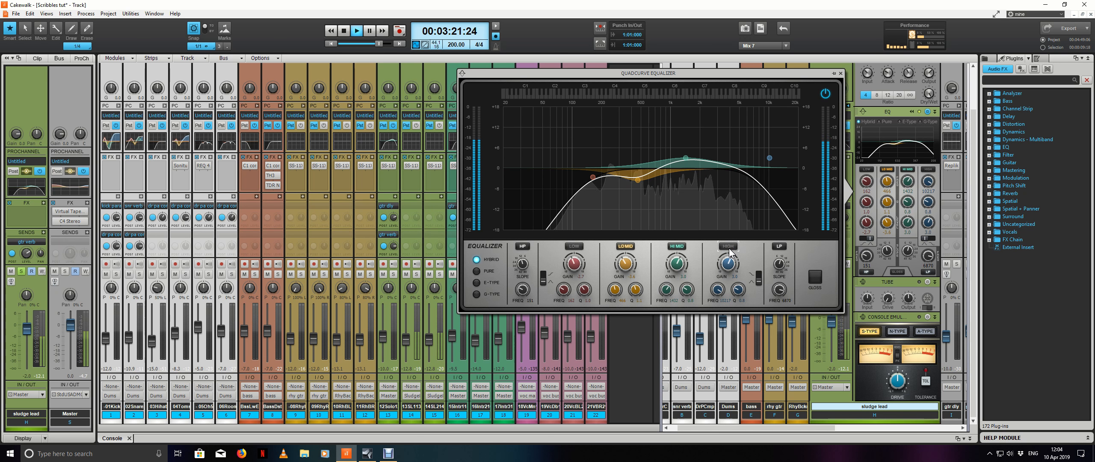
{"action": "left_click", "coordinate": [729, 247]}
{"action": "left_click", "coordinate": [729, 248]}
{"action": "left_click", "coordinate": [729, 248]}
{"action": "left_click_drag", "start_coordinate": [762, 159], "coordinate": [741, 164]}
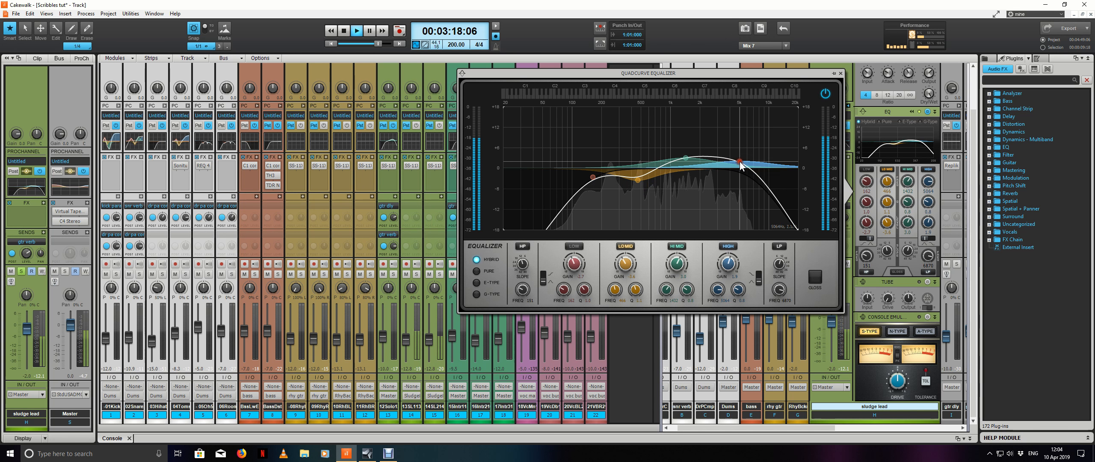
{"action": "double_click", "coordinate": [741, 163]}
{"action": "double_click", "coordinate": [740, 162]}
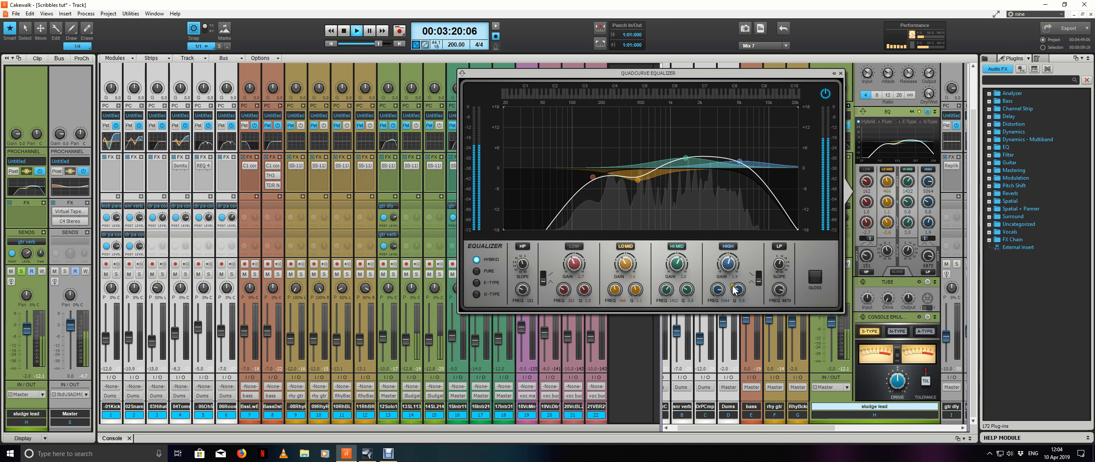
Step: Adjust the high band's Q by ear, compare the band off and on, and close the sludge lead bus's equalizer window
{"action": "scroll", "coordinate": [735, 290], "scroll_direction": "down", "scroll_amount": 3}
{"action": "scroll", "coordinate": [735, 290], "scroll_direction": "up", "scroll_amount": 5}
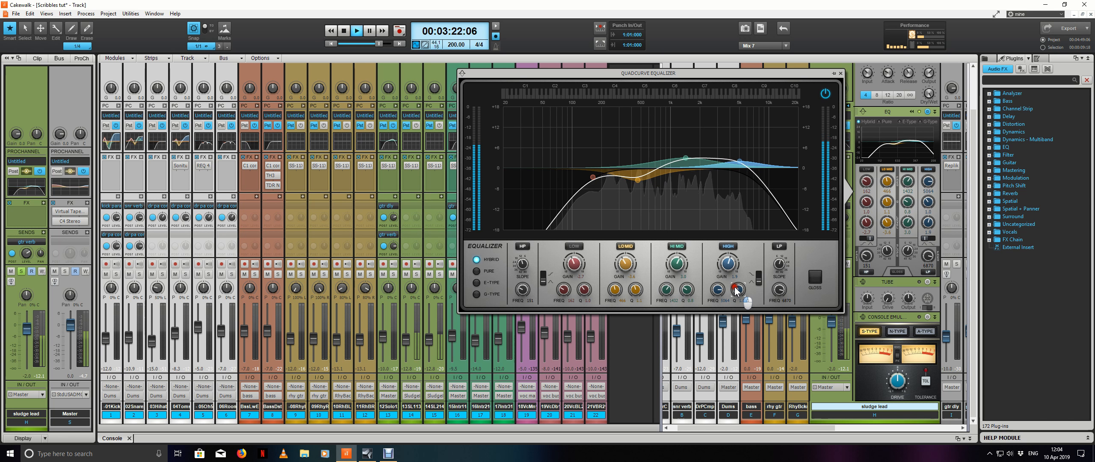
{"action": "double_click", "coordinate": [739, 163]}
{"action": "double_click", "coordinate": [740, 162]}
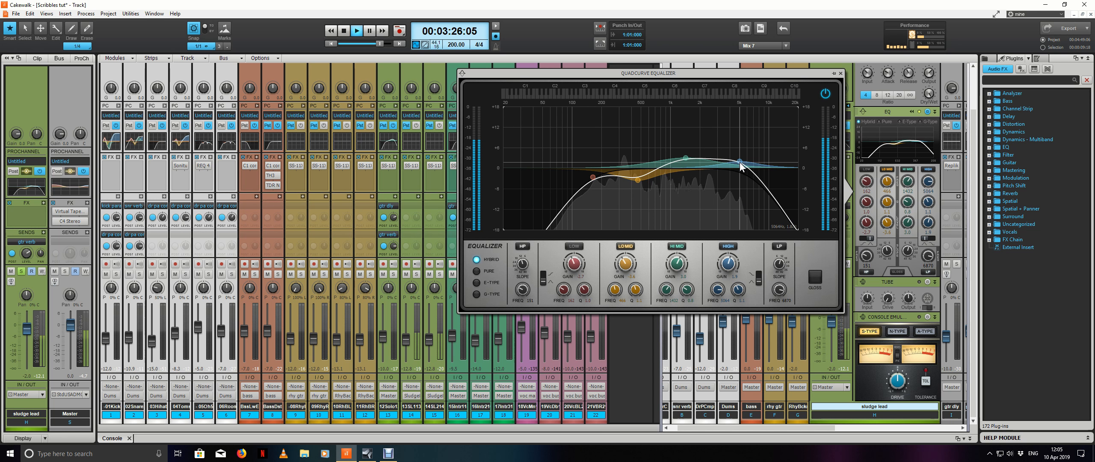
{"action": "double_click", "coordinate": [740, 163]}
{"action": "double_click", "coordinate": [739, 163]}
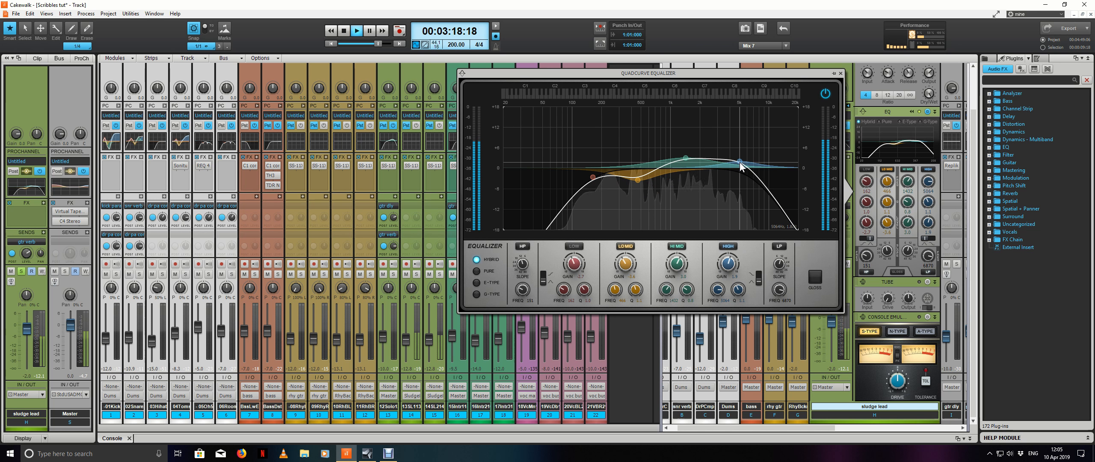
{"action": "left_click", "coordinate": [840, 73]}
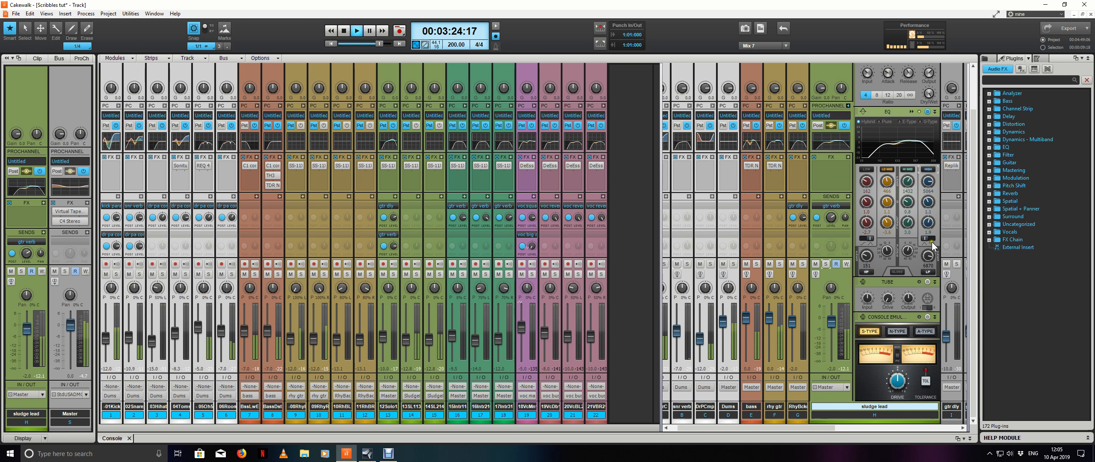
Step: Fine-tune the sludge lead bus's low-pass frequency and high-band gain while hearing it in the full mix
{"action": "scroll", "coordinate": [929, 256], "scroll_direction": "up", "scroll_amount": 3}
{"action": "scroll", "coordinate": [929, 255], "scroll_direction": "down", "scroll_amount": 2}
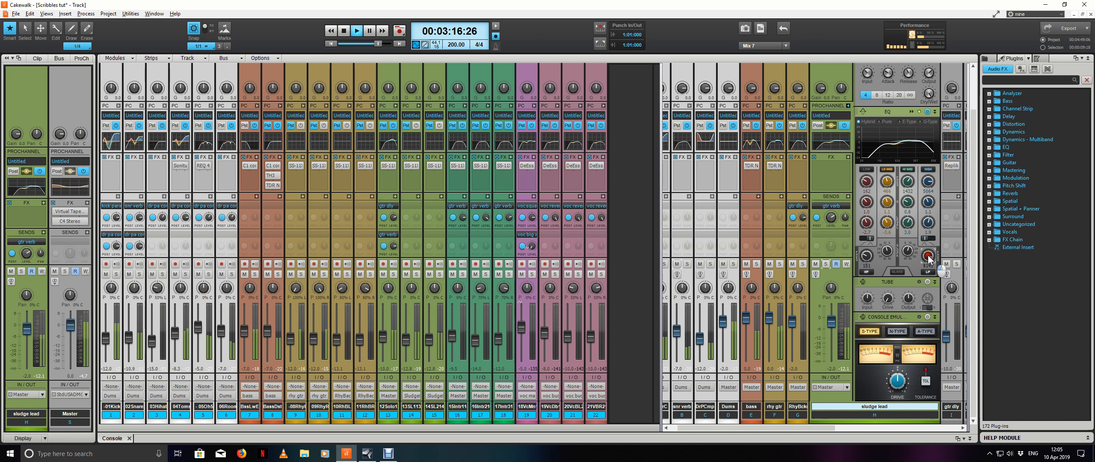
{"action": "scroll", "coordinate": [930, 259], "scroll_direction": "down", "scroll_amount": 1}
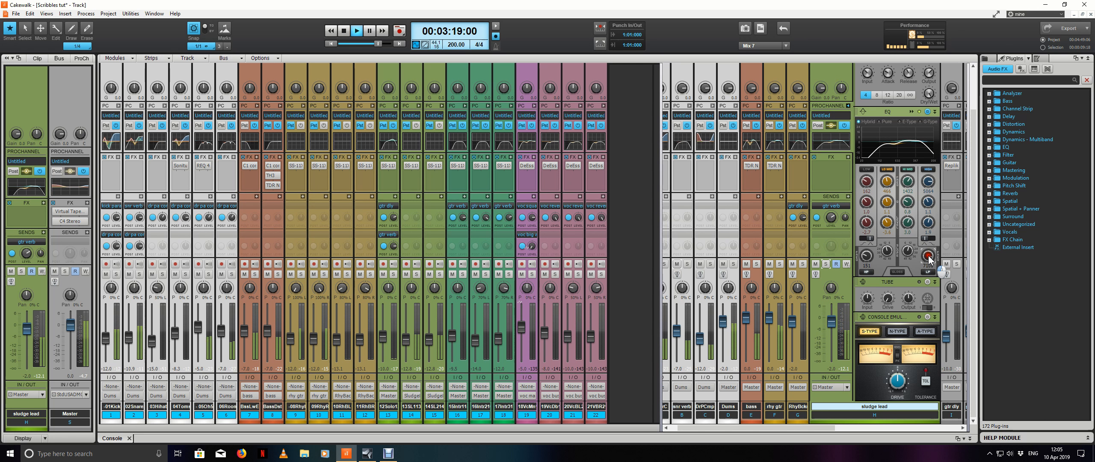
{"action": "scroll", "coordinate": [929, 221], "scroll_direction": "up", "scroll_amount": 3}
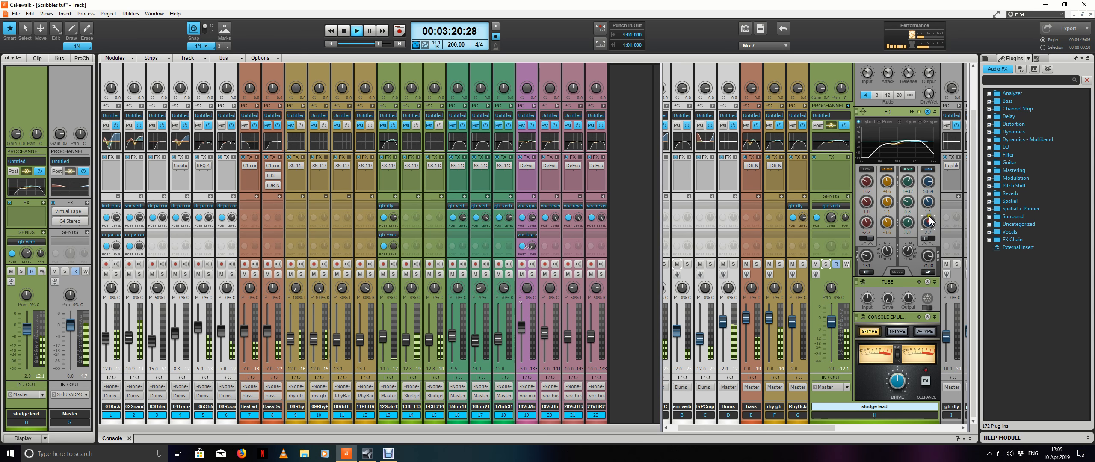
{"action": "scroll", "coordinate": [930, 200], "scroll_direction": "down", "scroll_amount": 1}
{"action": "mouse_move", "coordinate": [931, 181]}
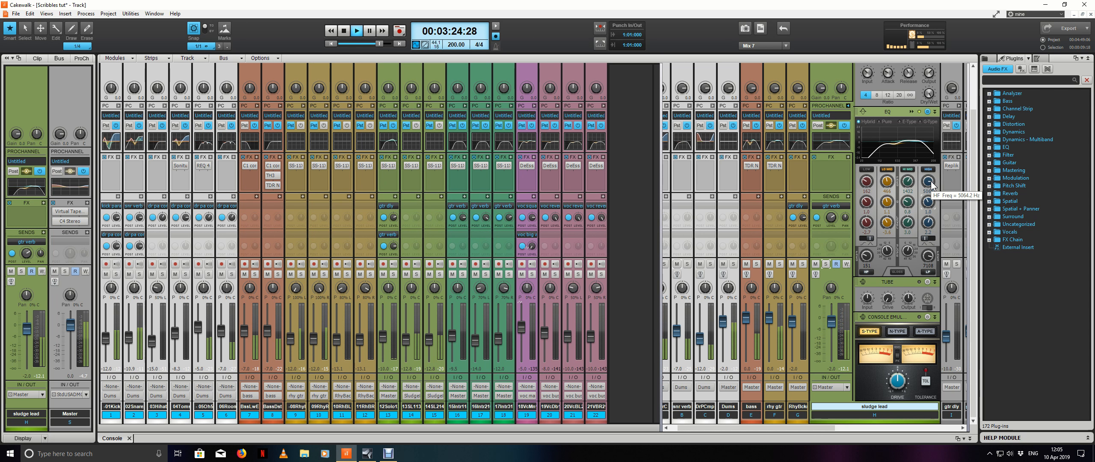
Step: Check the sludge lead bus's low-mid band in the full mix, try a boost, and set its gain back to a moderate cut
{"action": "left_click", "coordinate": [886, 169]}
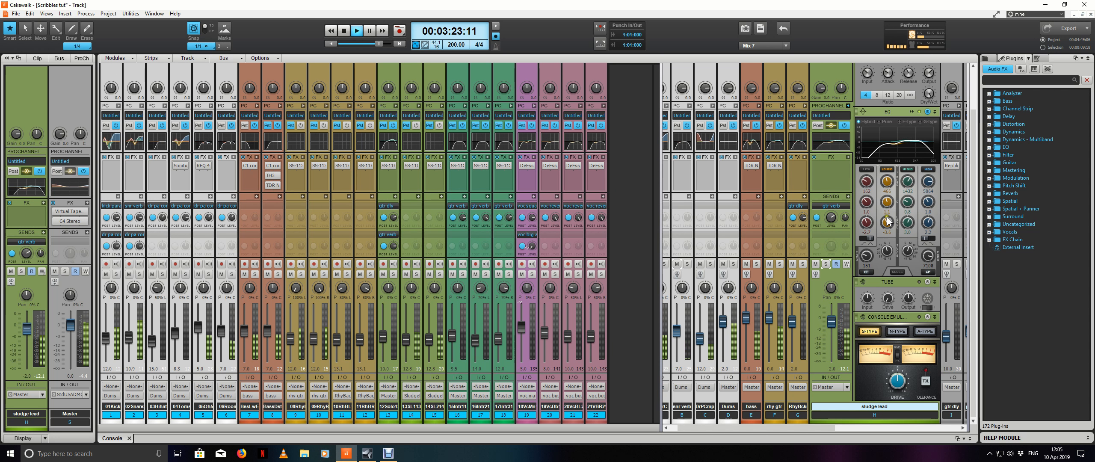
{"action": "scroll", "coordinate": [886, 223], "scroll_direction": "up", "scroll_amount": 5}
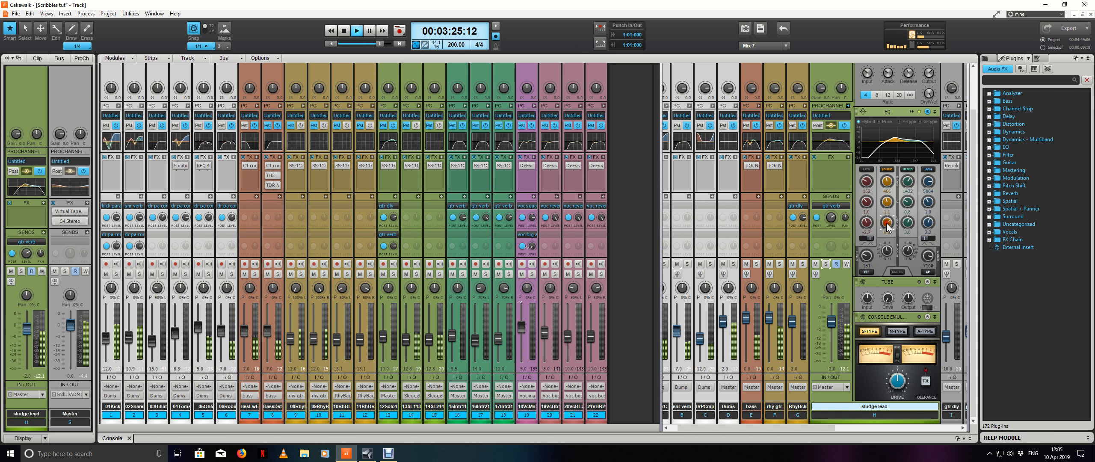
{"action": "scroll", "coordinate": [886, 222], "scroll_direction": "down", "scroll_amount": 3}
{"action": "scroll", "coordinate": [888, 225], "scroll_direction": "down", "scroll_amount": 6}
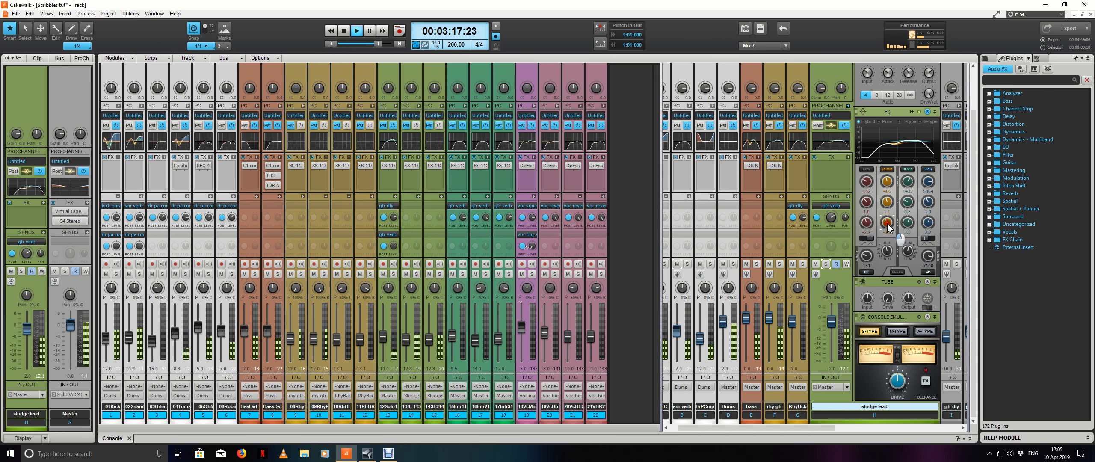
{"action": "scroll", "coordinate": [888, 226], "scroll_direction": "up", "scroll_amount": 1}
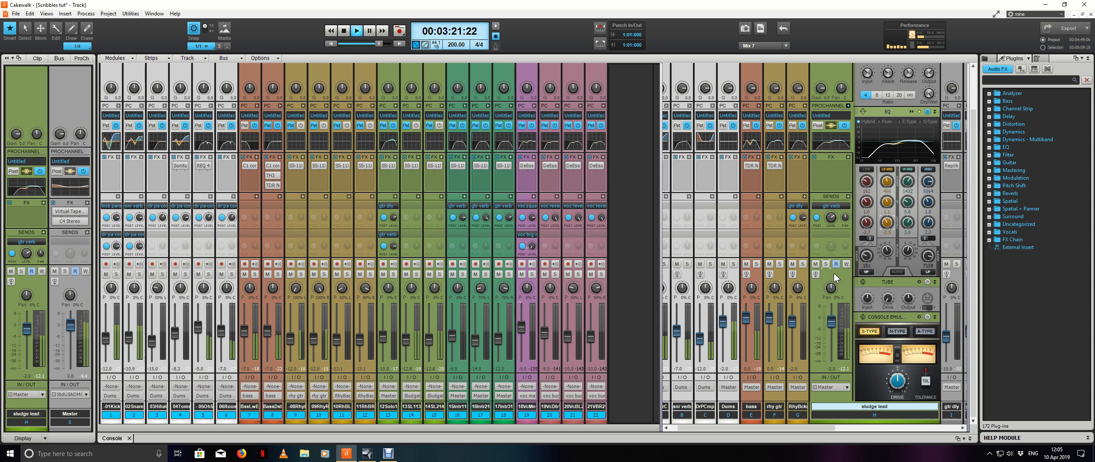
Step: Restart the looped passage, lower the sludge lead bus's level slightly, and collapse its expanded ProChannel strip
{"action": "key", "text": "space"}
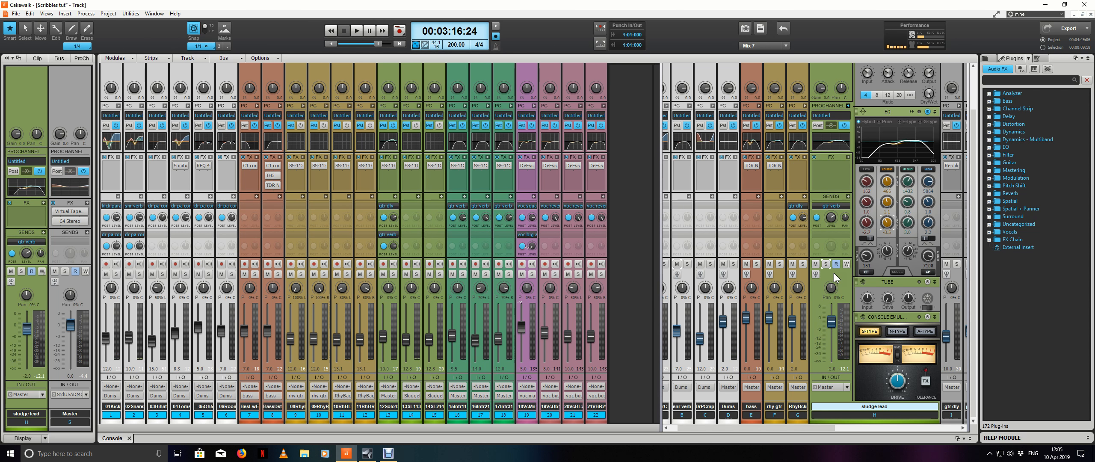
{"action": "key", "text": "space"}
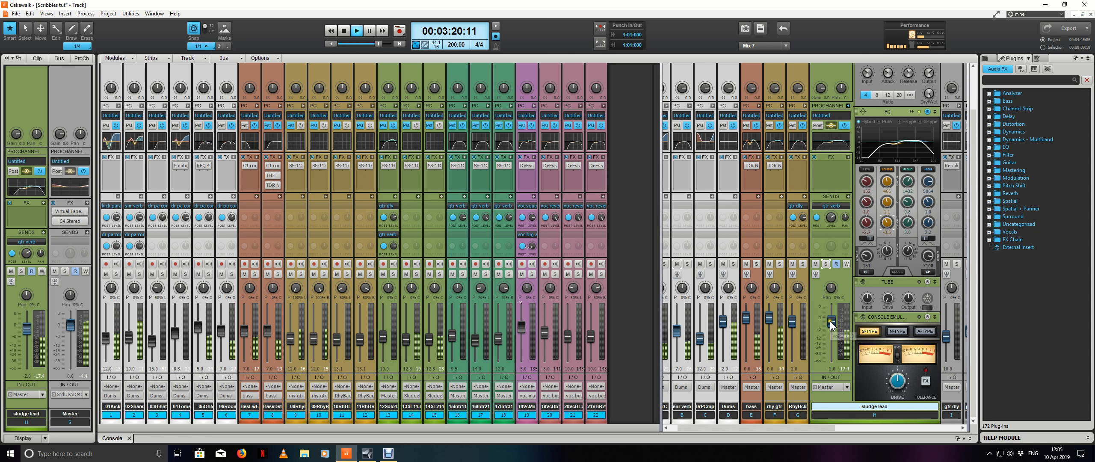
{"action": "left_click_drag", "start_coordinate": [830, 321], "coordinate": [832, 324]}
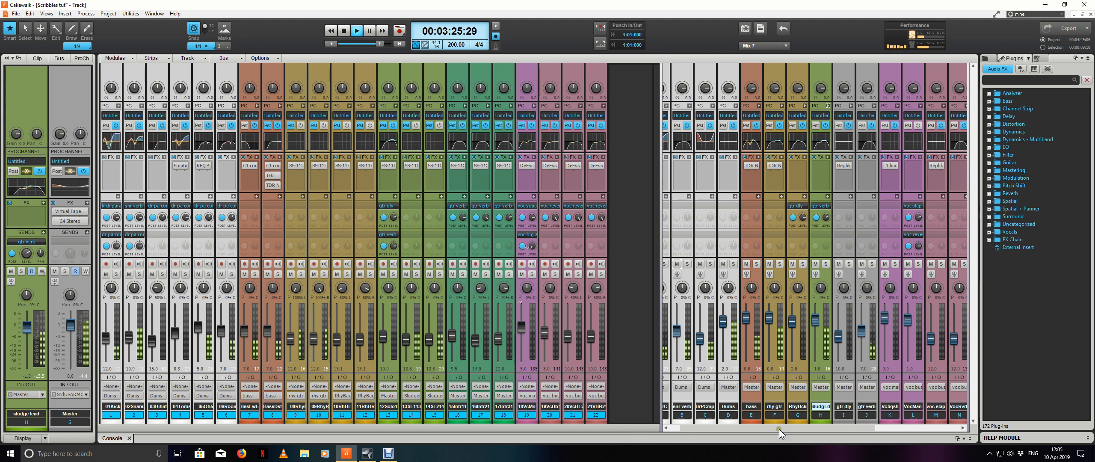
{"action": "scroll", "coordinate": [778, 430], "scroll_direction": "left", "scroll_amount": 2}
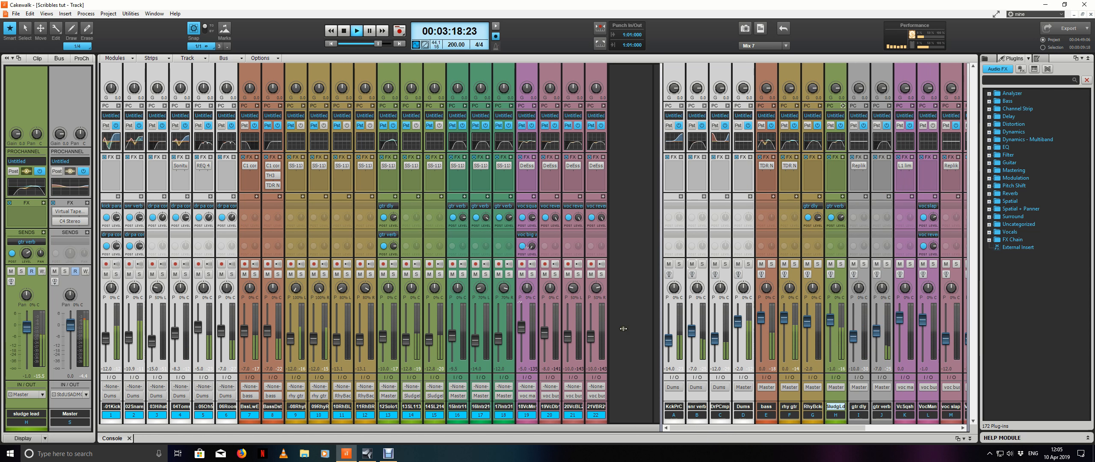
Step: Switch off the SD-1 overdrive in smudgy lead 1's SS-11X, and open and close smudgy lead 2's SS-11X window
{"action": "left_click", "coordinate": [625, 273]}
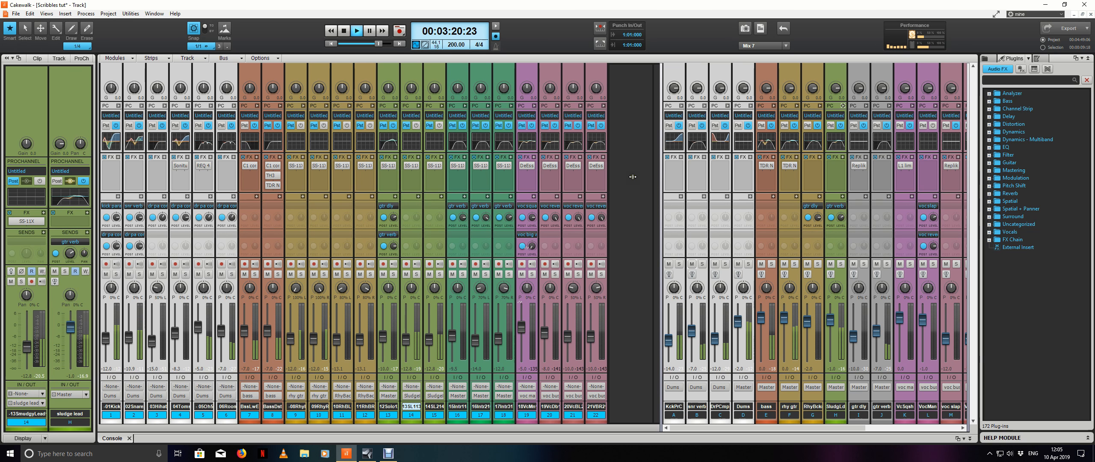
{"action": "key", "text": "space"}
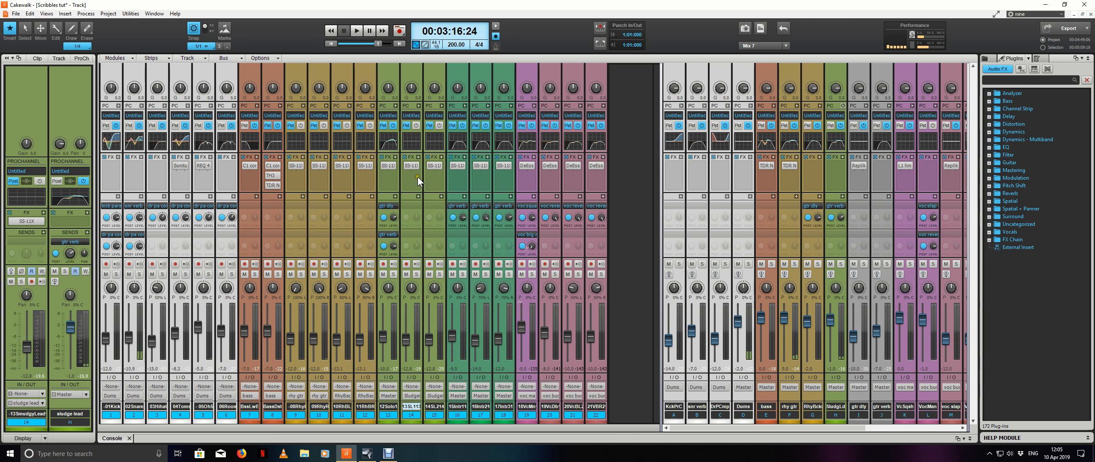
{"action": "mouse_move", "coordinate": [417, 171]}
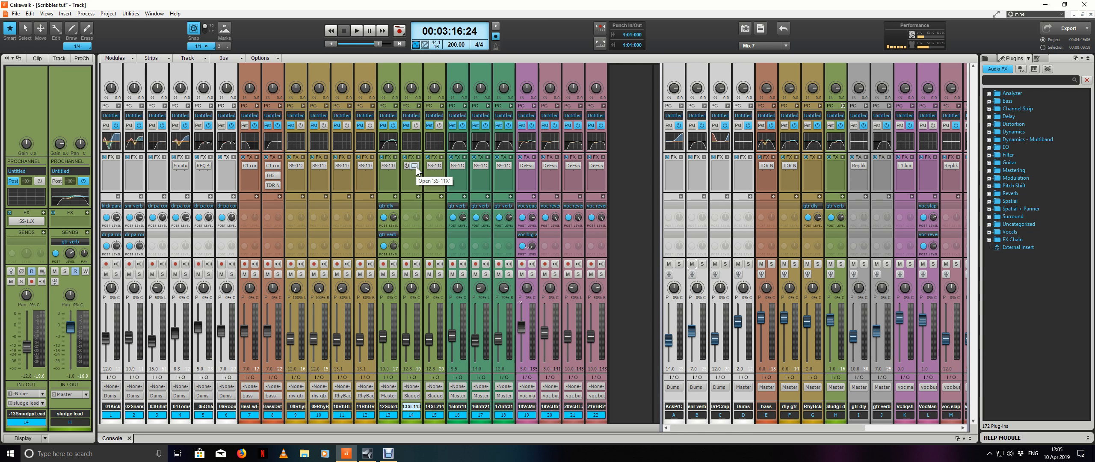
{"action": "left_click", "coordinate": [415, 167]}
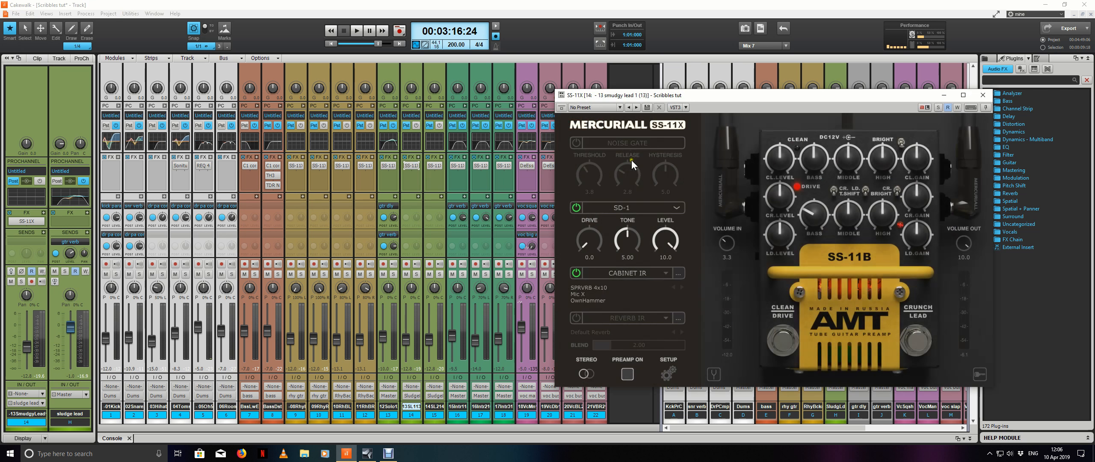
{"action": "left_click", "coordinate": [576, 208]}
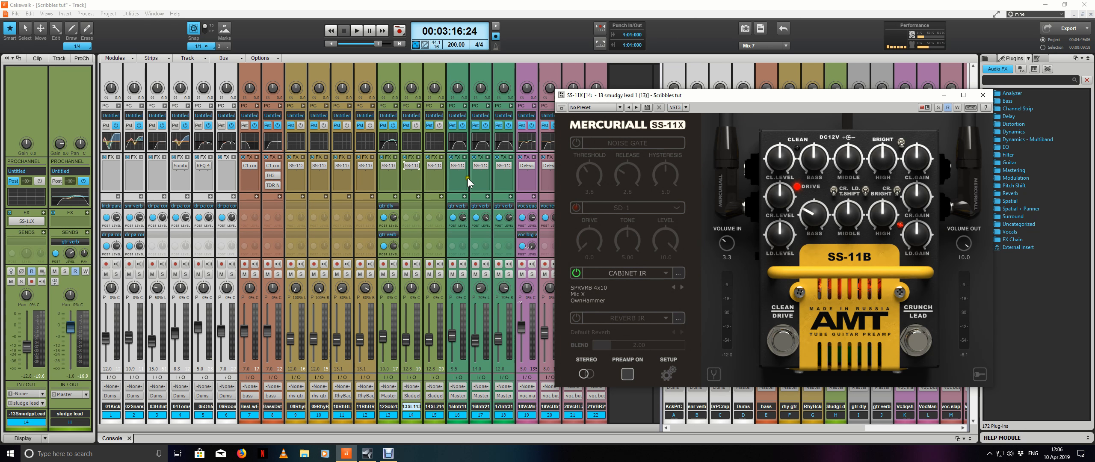
{"action": "mouse_move", "coordinate": [438, 169]}
{"action": "left_click", "coordinate": [438, 167]}
{"action": "left_click", "coordinate": [982, 95]}
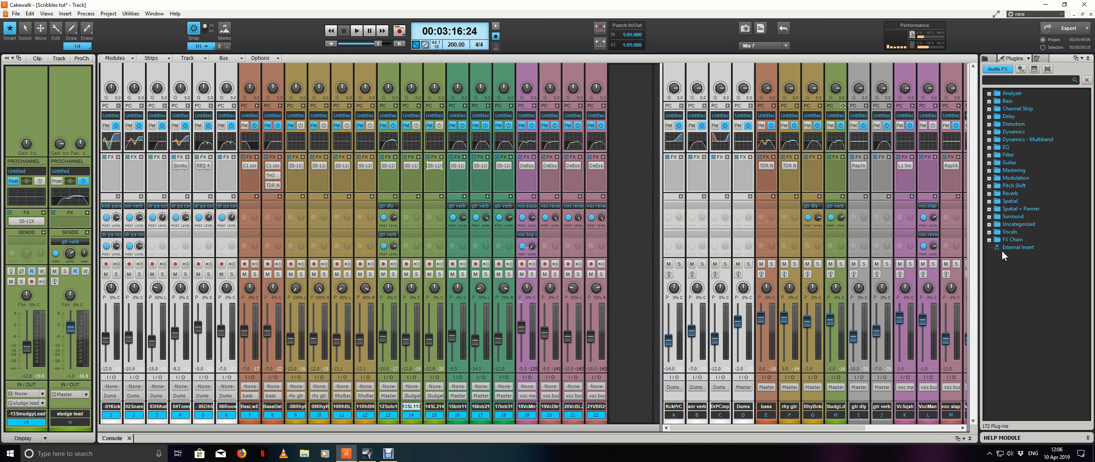
Step: Insert TH3 on the smudgy lead 1 track and place it ahead of the SS-11X
{"action": "left_click", "coordinate": [418, 157]}
{"action": "mouse_move", "coordinate": [468, 165]}
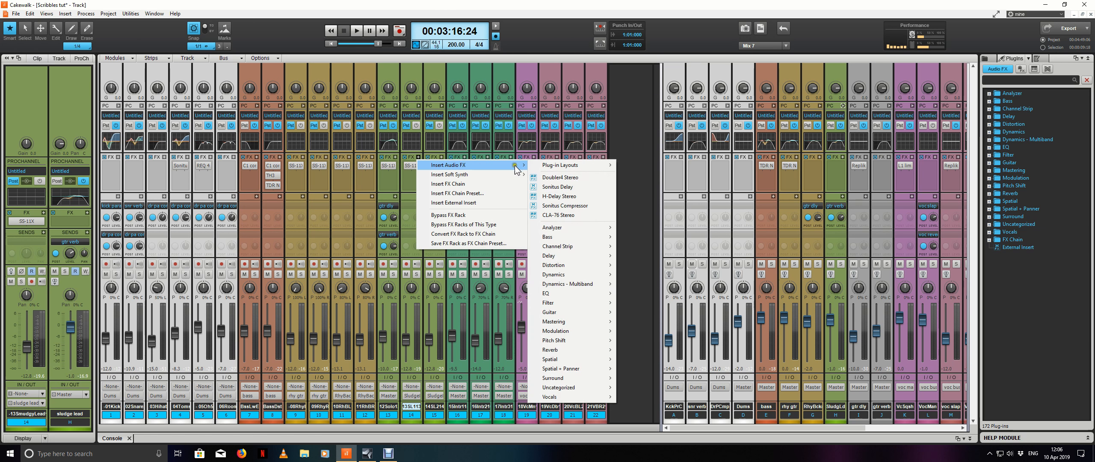
{"action": "mouse_move", "coordinate": [605, 316]}
{"action": "left_click", "coordinate": [654, 313]}
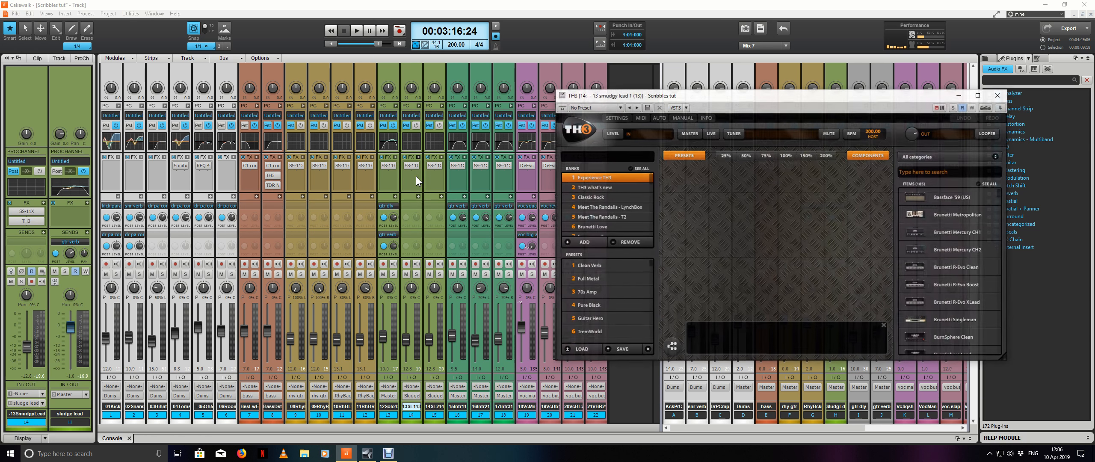
{"action": "left_click_drag", "start_coordinate": [423, 172], "coordinate": [423, 171]}
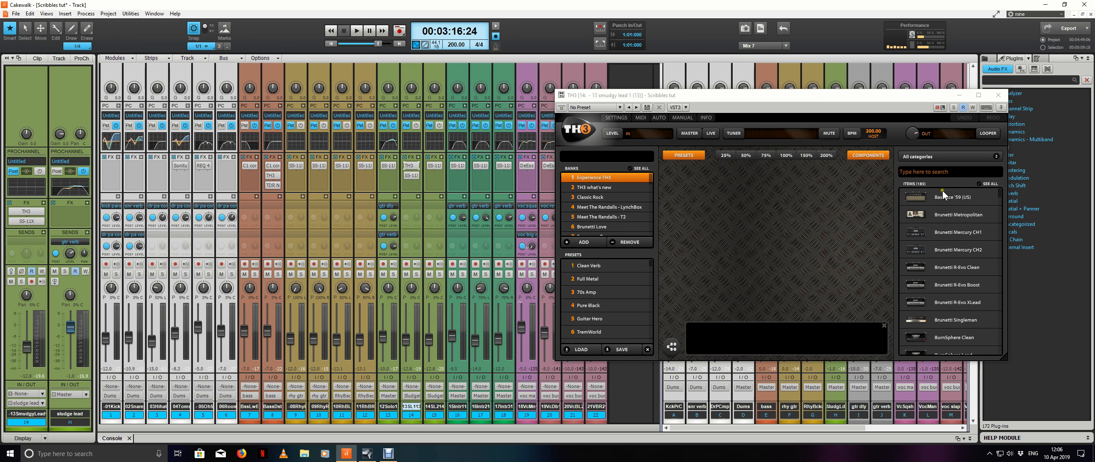
Step: Filter TH3's components to Fuzz and load the TOON FOX pedal
{"action": "left_click", "coordinate": [970, 156]}
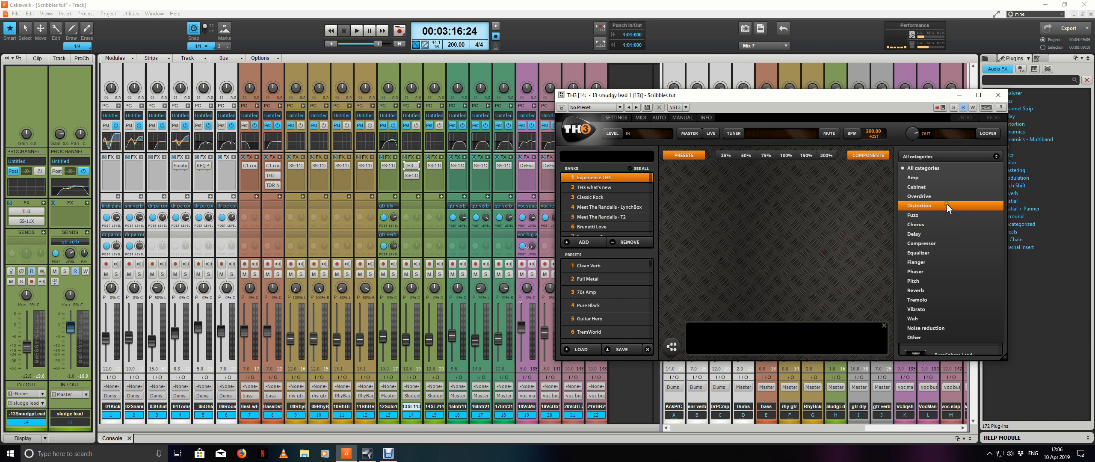
{"action": "left_click", "coordinate": [948, 215]}
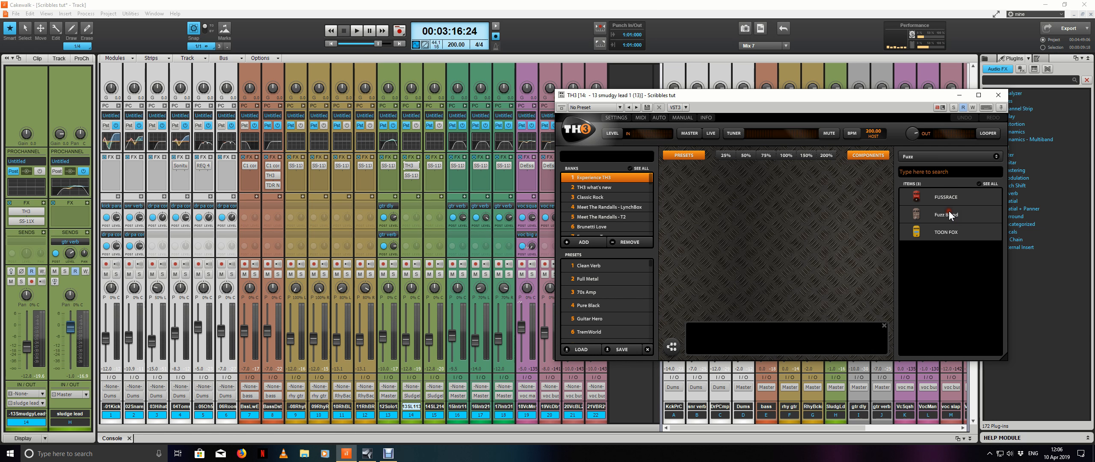
{"action": "double_click", "coordinate": [942, 234]}
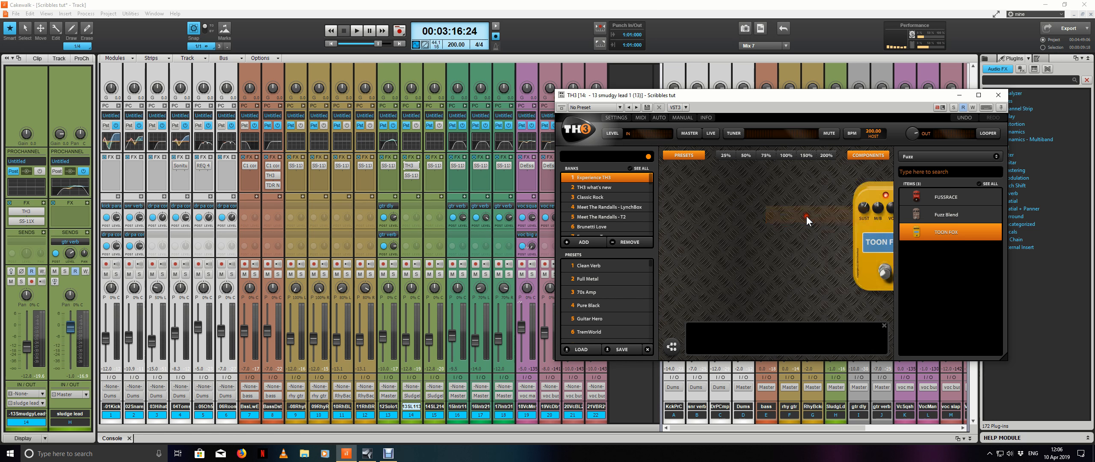
Step: Solo smudgy lead 1 during playback and try out the TOON FOX's knobs by ear
{"action": "key", "text": "space"}
{"action": "left_click", "coordinate": [416, 275]}
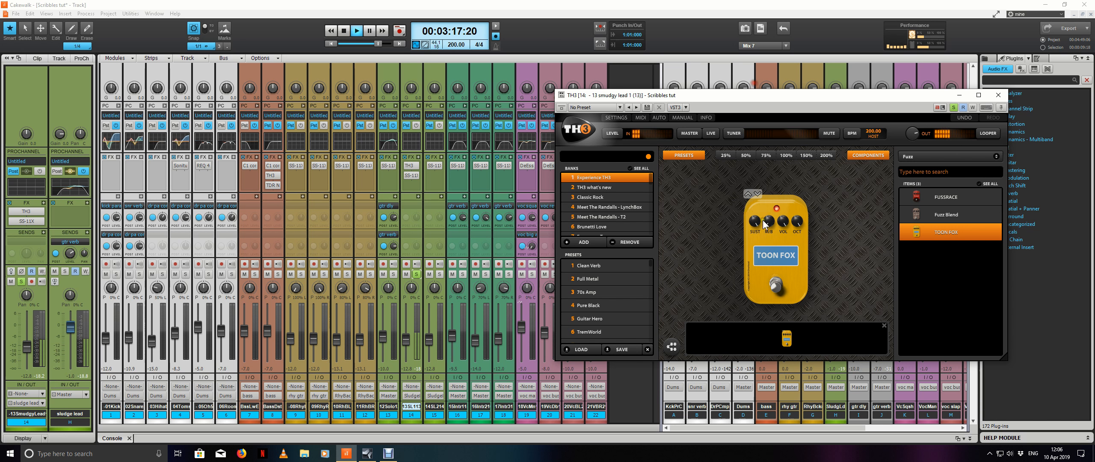
{"action": "left_click_drag", "start_coordinate": [764, 223], "coordinate": [779, 323]}
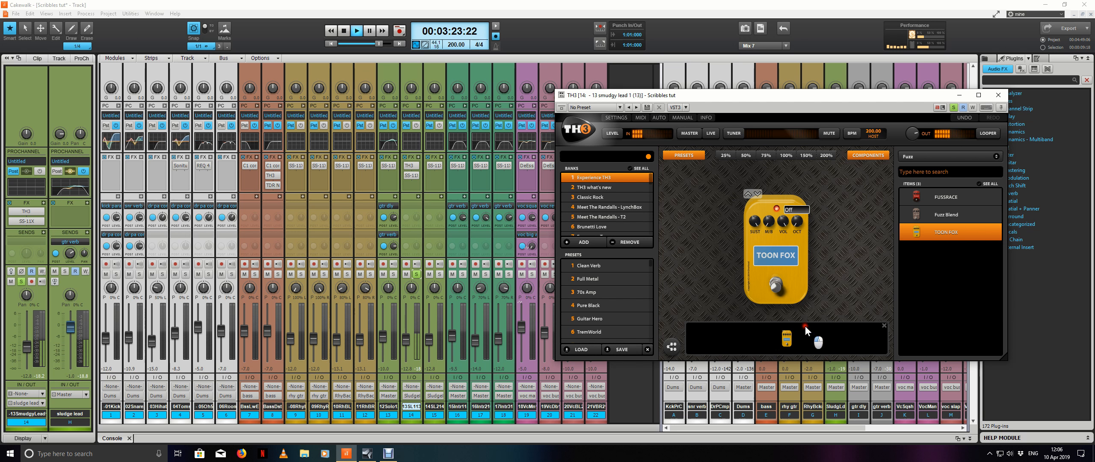
{"action": "left_click_drag", "start_coordinate": [769, 221], "coordinate": [784, 338]}
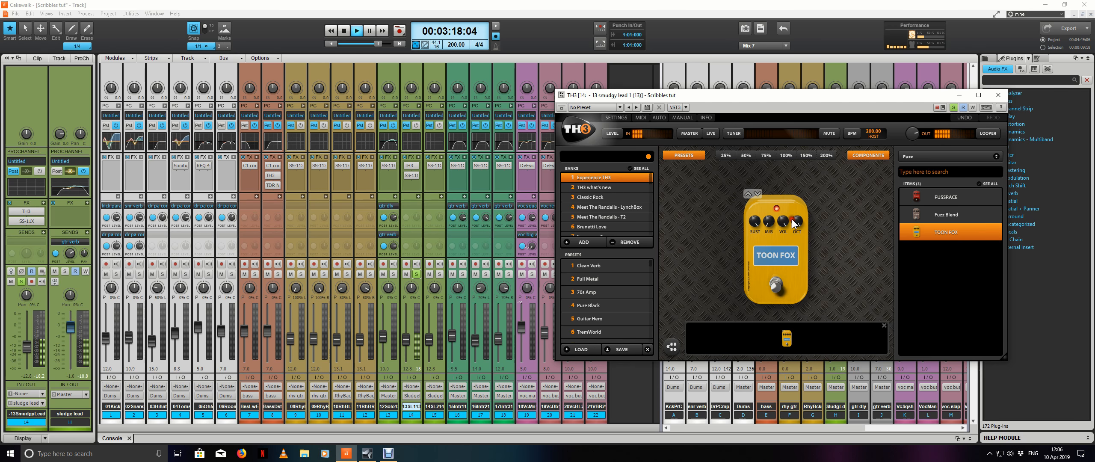
Step: Stop playback and copy TH3 from smudgy lead 1 to smudgy lead 2, ahead of its SS-11X
{"action": "key", "text": "space"}
{"action": "left_click", "coordinate": [415, 167]}
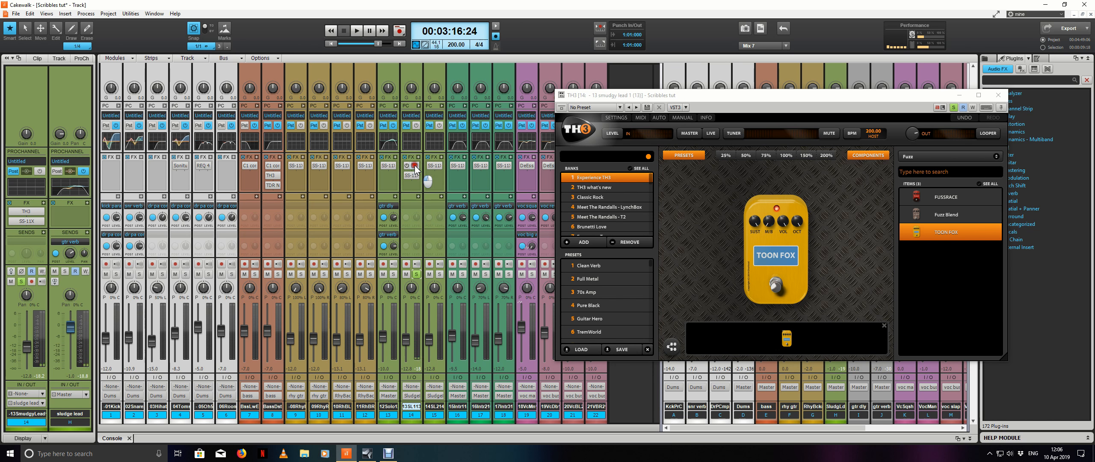
{"action": "mouse_move", "coordinate": [415, 167]}
{"action": "left_mouse_down"}
{"action": "mouse_move", "coordinate": [436, 175]}
{"action": "mouse_move", "coordinate": [438, 201]}
{"action": "left_mouse_up"}
Step: Solo only smudgy lead 2 during playback and compare its TOON FOX pedal off and on
{"action": "left_click", "coordinate": [439, 275]}
{"action": "key", "text": "space"}
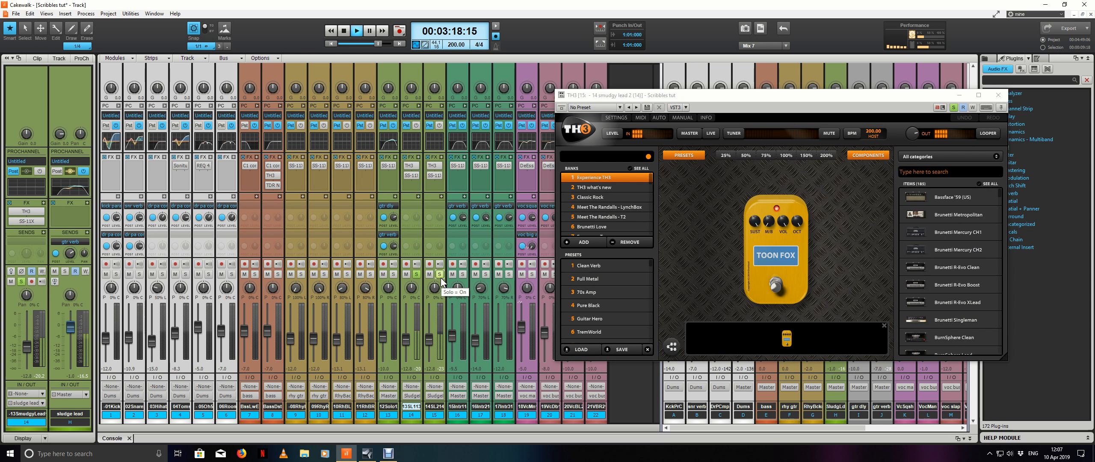
{"action": "left_click", "coordinate": [416, 274]}
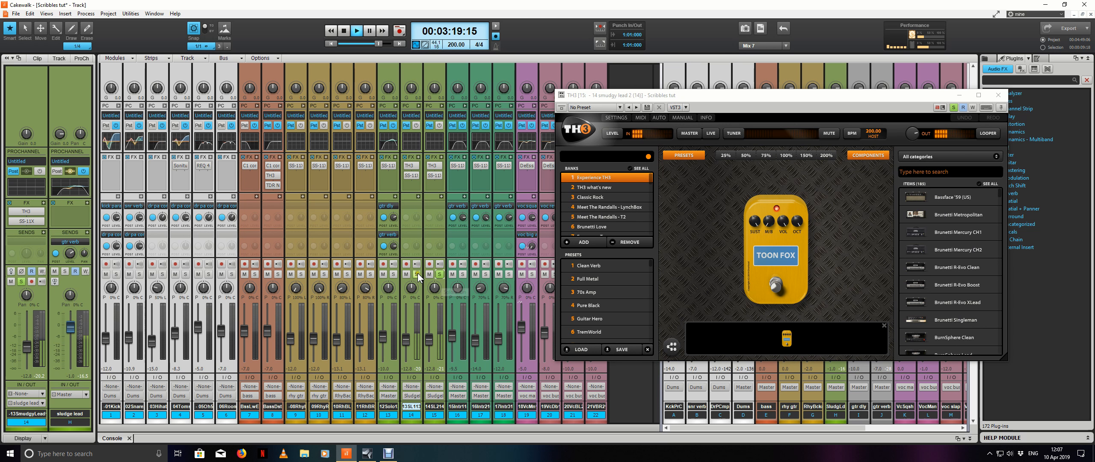
{"action": "left_click", "coordinate": [777, 288]}
{"action": "left_click", "coordinate": [779, 290]}
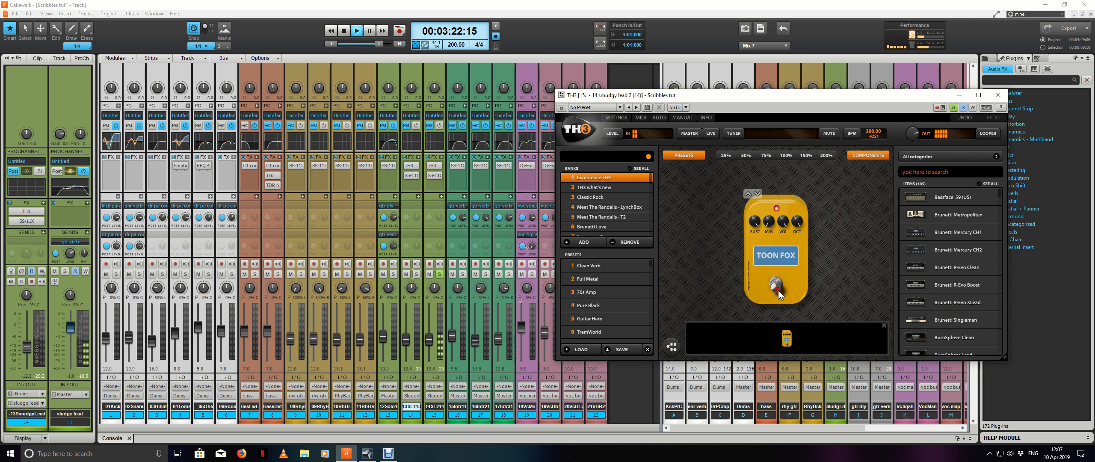
Step: Check the TOON FOX's OCT control on smudgy lead 2 and replay the passage with that track unsoloed
{"action": "key", "text": "space"}
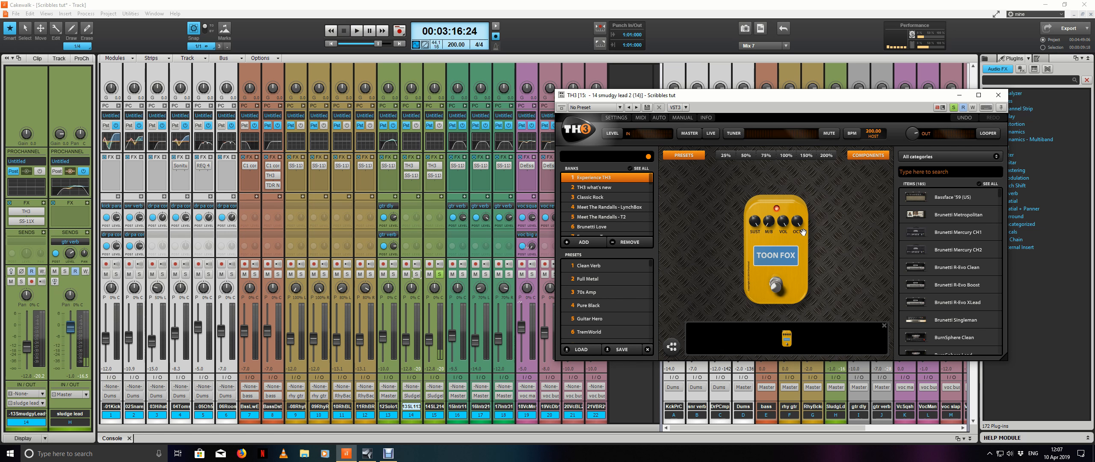
{"action": "left_click", "coordinate": [797, 222]}
{"action": "key", "text": "space"}
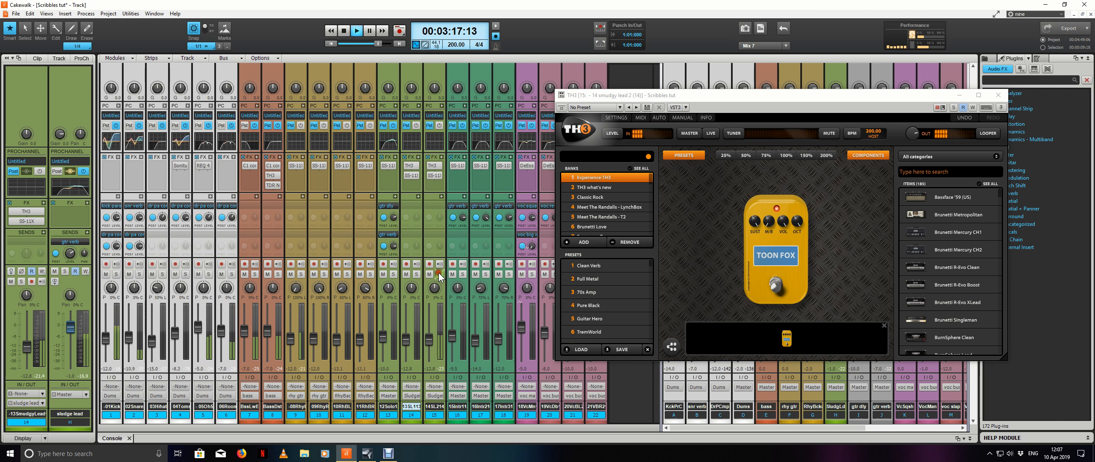
{"action": "left_click", "coordinate": [439, 273]}
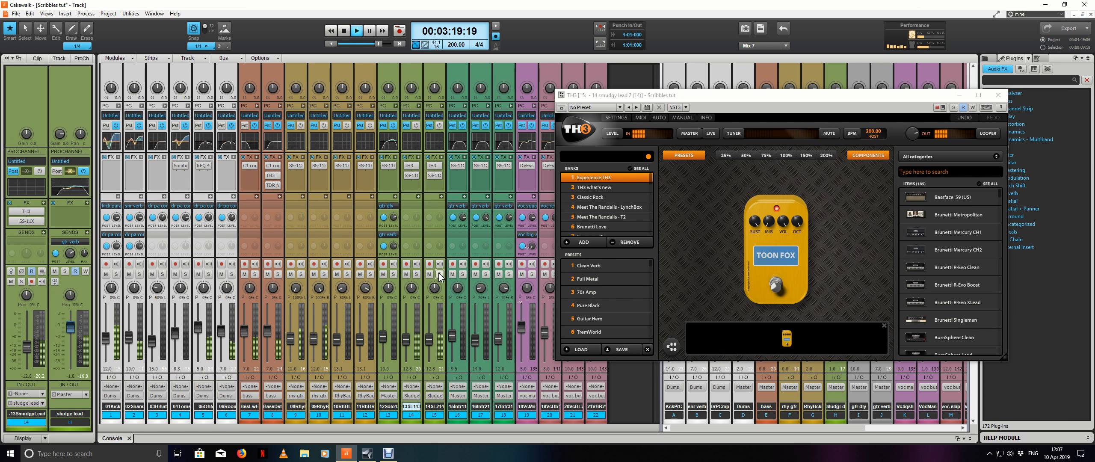
Step: Move the TH3 window aside, close it, and save the project
{"action": "left_click_drag", "start_coordinate": [832, 95], "coordinate": [632, 92]}
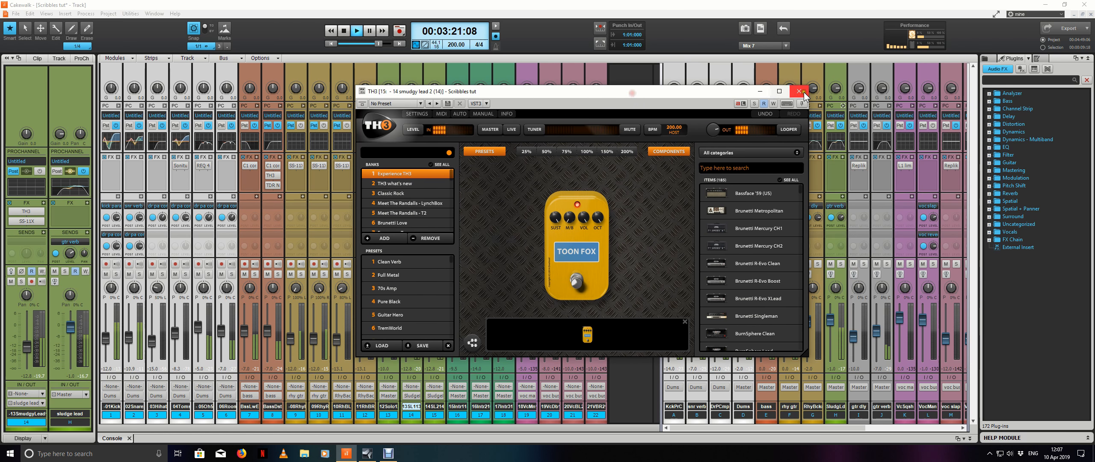
{"action": "left_click", "coordinate": [801, 92]}
{"action": "key", "text": "ctrl+s"}
Step: Solo the sludge lead bus briefly, unsolo it, and switch from the console to the track view
{"action": "left_click", "coordinate": [840, 264]}
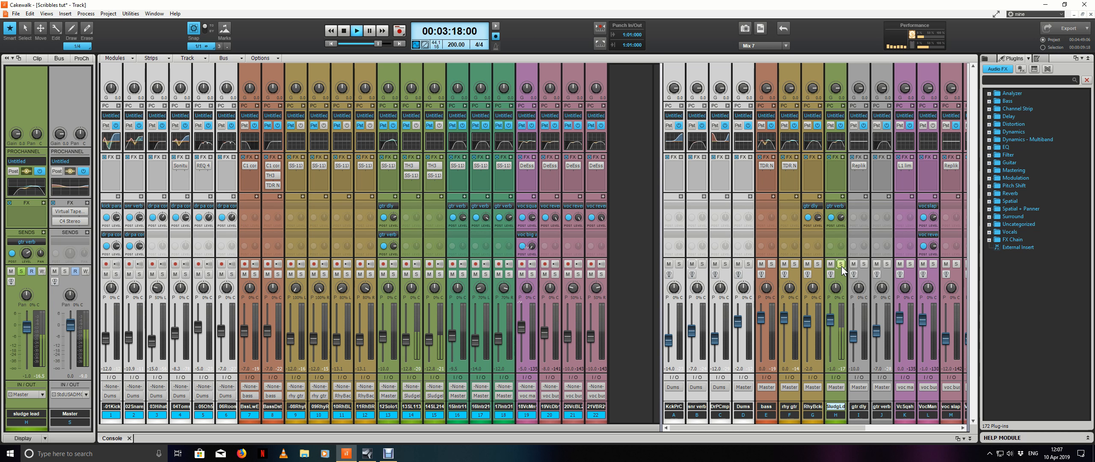
{"action": "left_click", "coordinate": [841, 264]}
{"action": "left_click", "coordinate": [623, 262]}
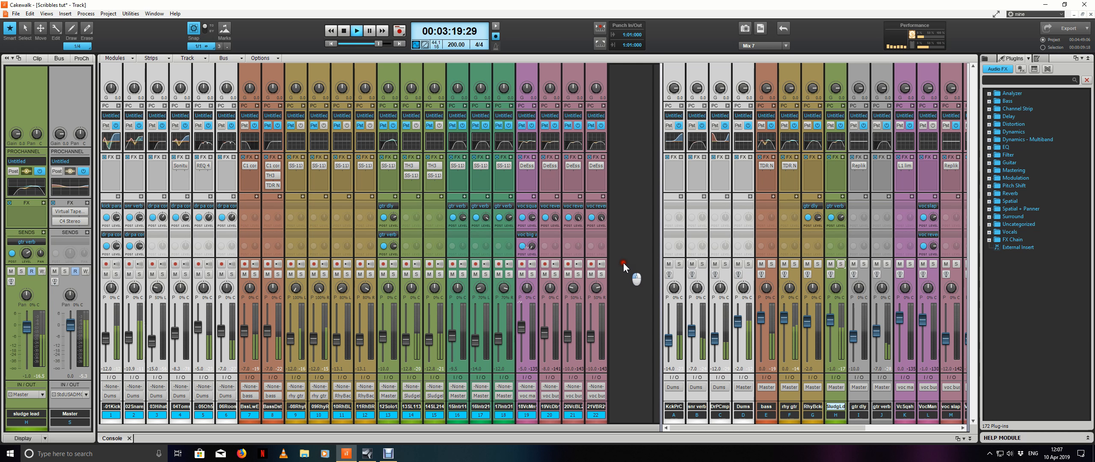
{"action": "key", "text": "1"}
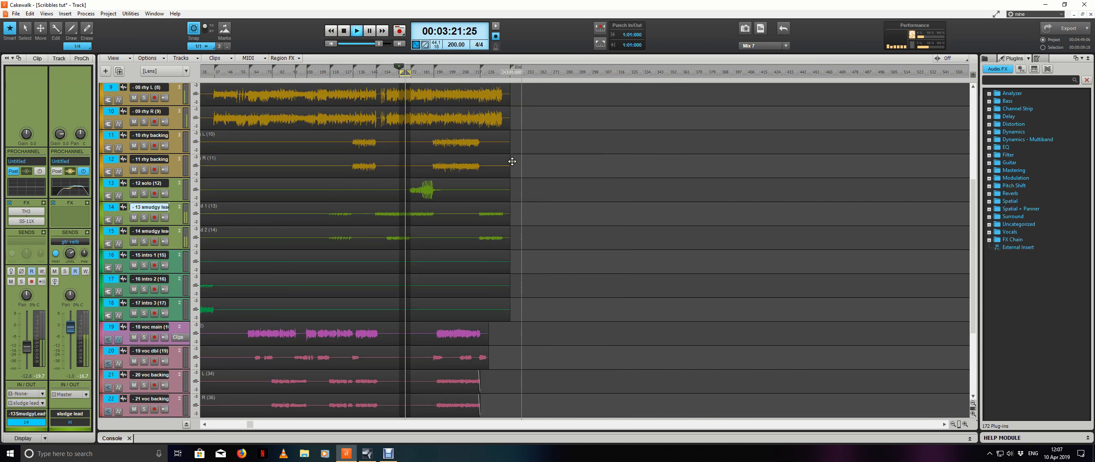
Step: Play the song from 00:02:54:00 and clear the selected time range
{"action": "left_click", "coordinate": [372, 73]}
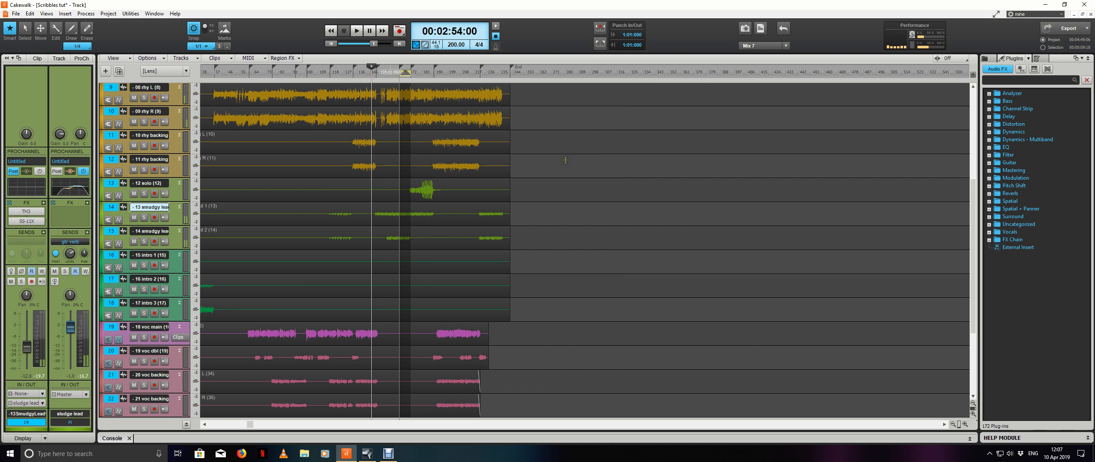
{"action": "key", "text": "space"}
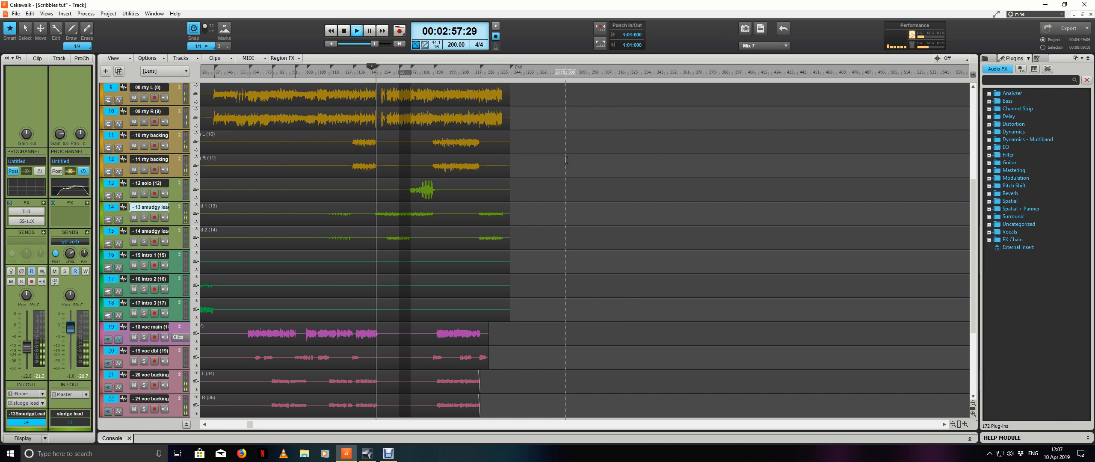
{"action": "left_click", "coordinate": [555, 217]}
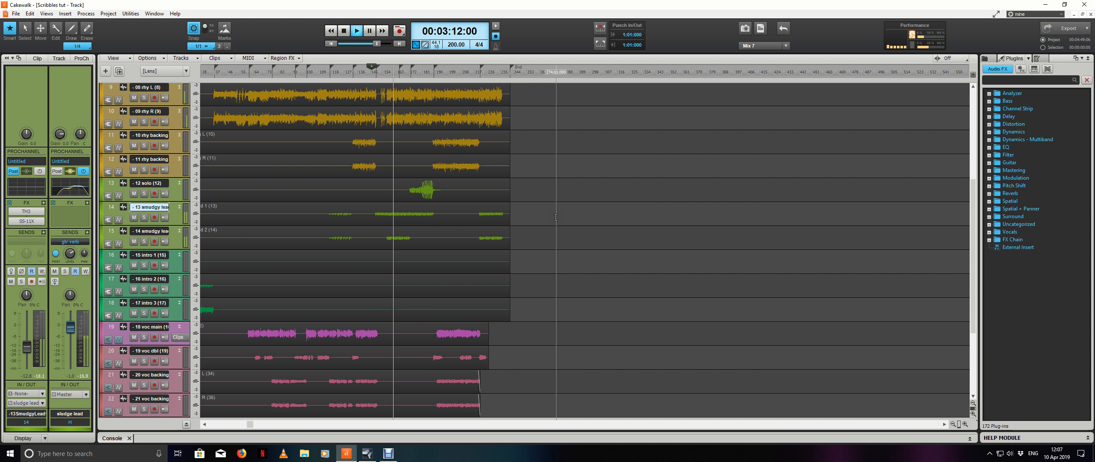
Step: Listen to the lead passage while looking over the tracks, select the 12 solo track, and stop playback
{"action": "scroll", "coordinate": [556, 218], "scroll_direction": "up", "scroll_amount": 4}
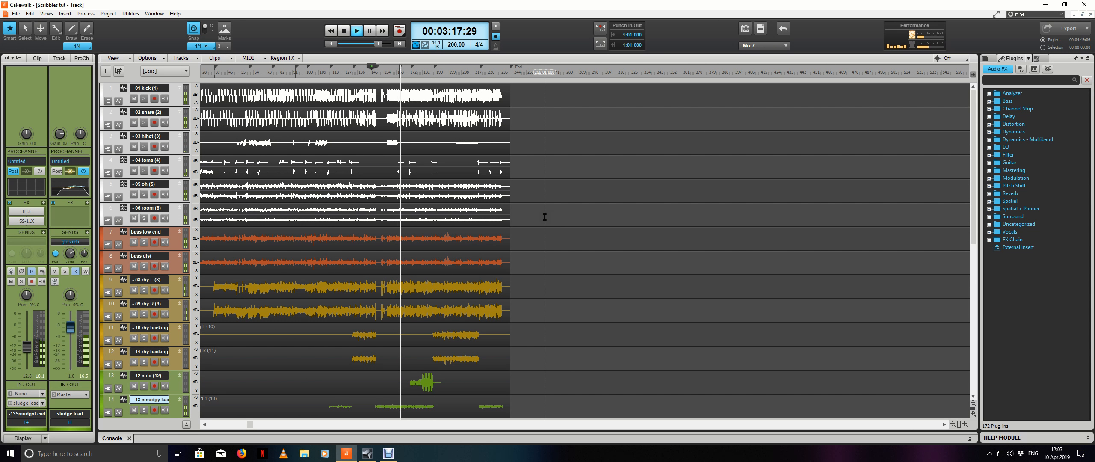
{"action": "scroll", "coordinate": [545, 217], "scroll_direction": "down", "scroll_amount": 2}
{"action": "scroll", "coordinate": [544, 217], "scroll_direction": "down", "scroll_amount": 2}
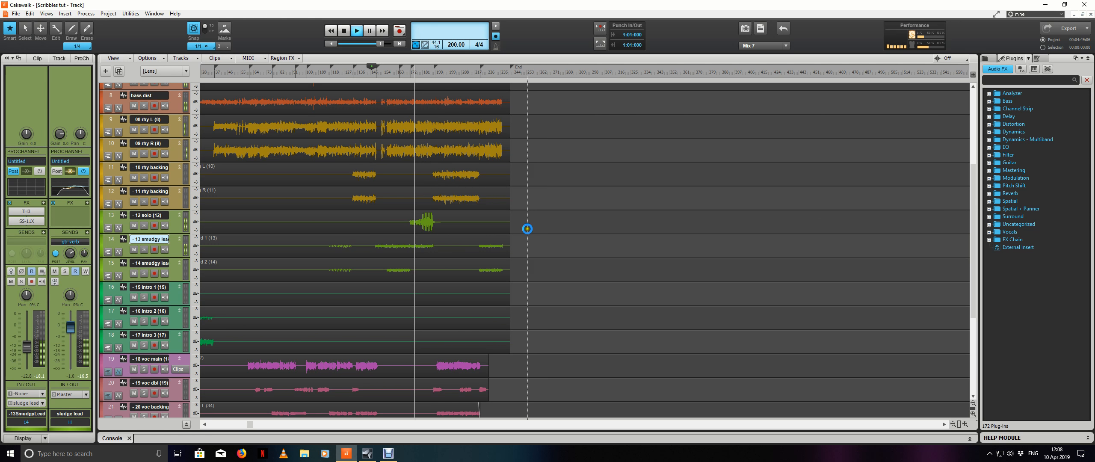
{"action": "scroll", "coordinate": [524, 230], "scroll_direction": "down", "scroll_amount": 1}
{"action": "scroll", "coordinate": [524, 230], "scroll_direction": "down", "scroll_amount": 4}
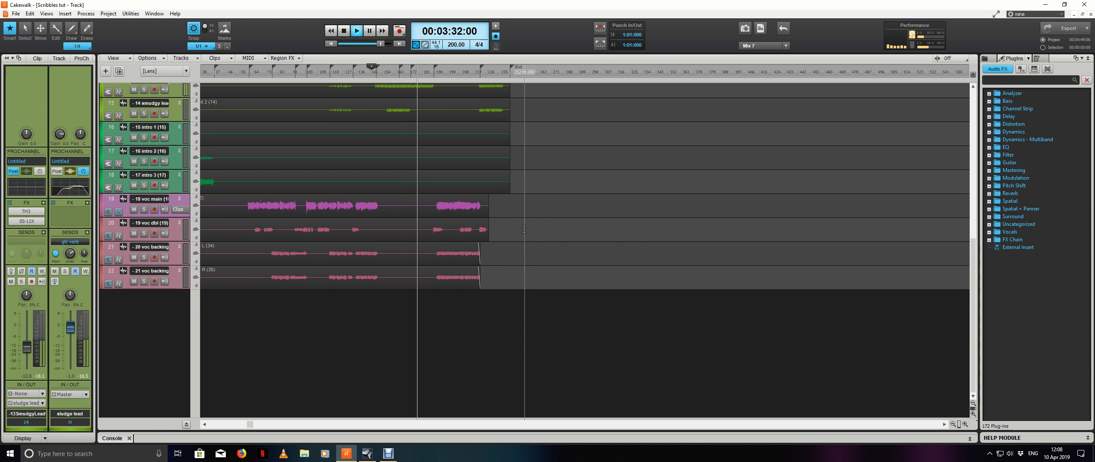
{"action": "scroll", "coordinate": [524, 230], "scroll_direction": "up", "scroll_amount": 5}
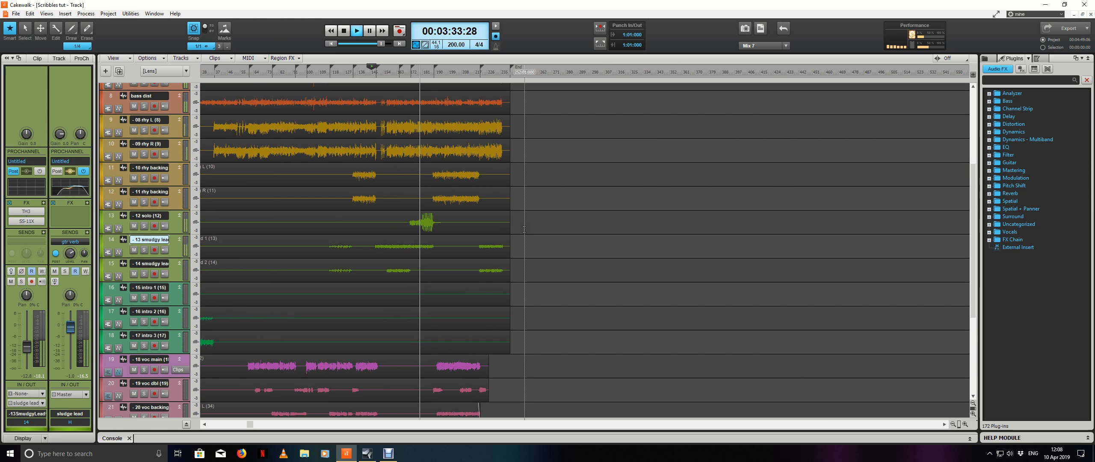
{"action": "left_click", "coordinate": [173, 228]}
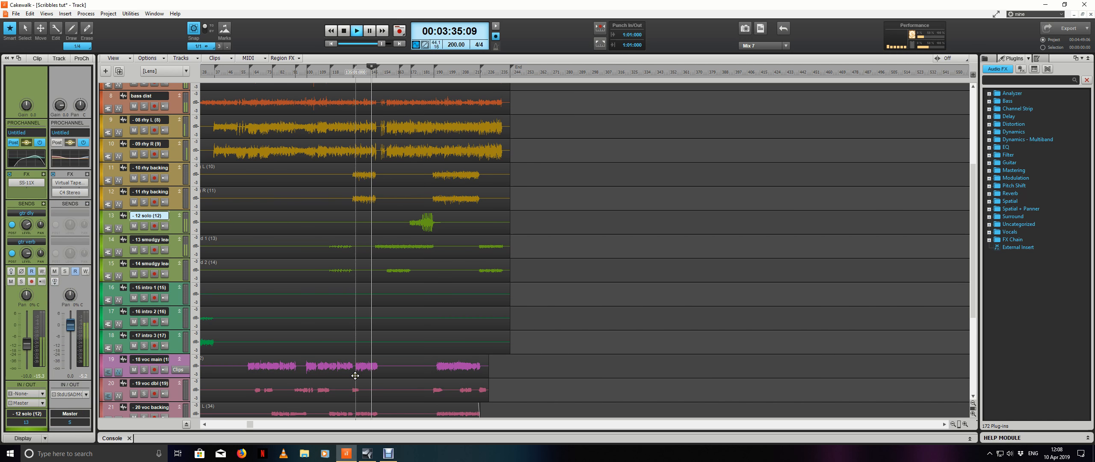
{"action": "key", "text": "space"}
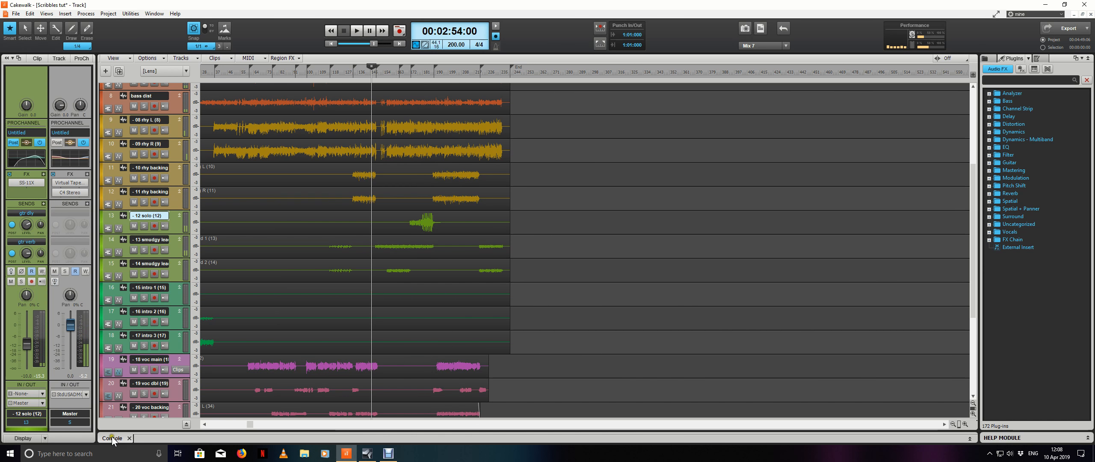
Step: Open the Replika delay on the gtr dly bus from the console and move its window aside over the track view
{"action": "left_click", "coordinate": [112, 438]}
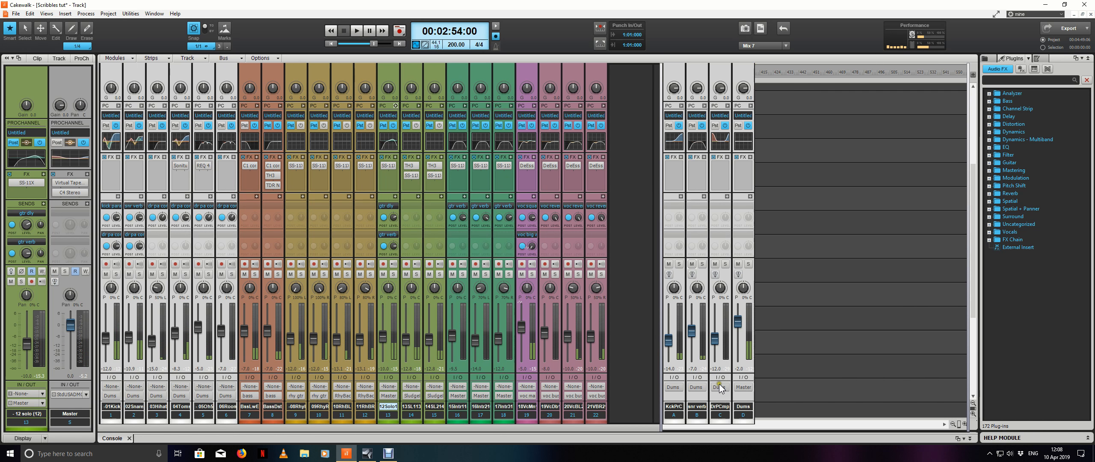
{"action": "left_click", "coordinate": [844, 218]}
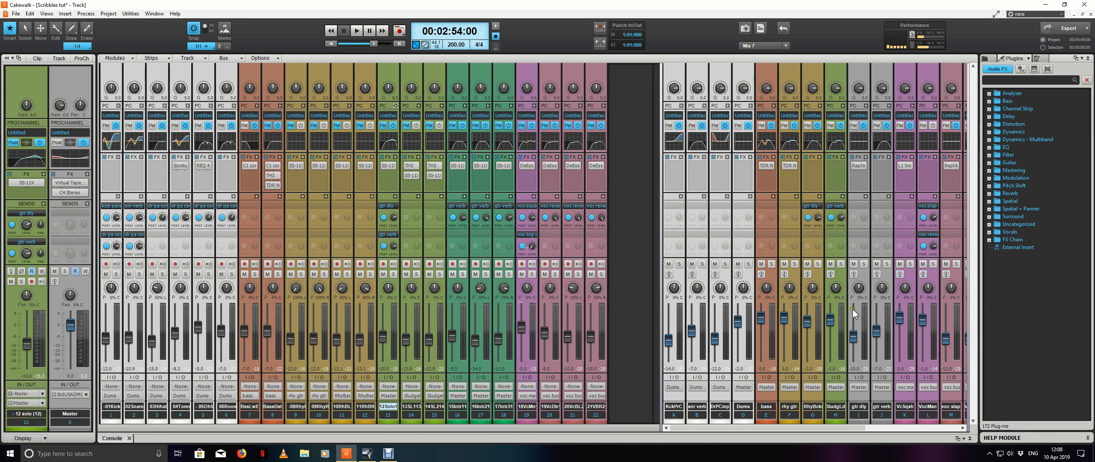
{"action": "double_click", "coordinate": [862, 167]}
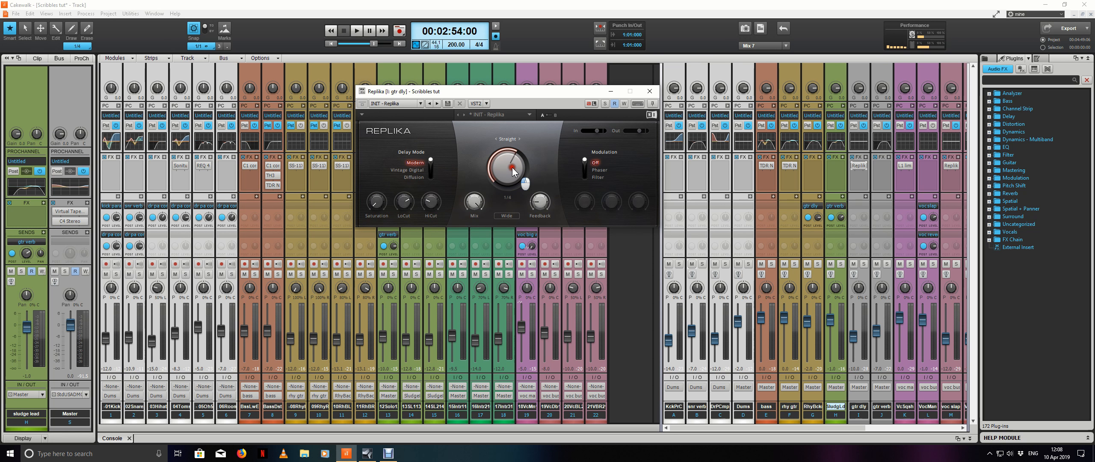
{"action": "key", "text": "space"}
{"action": "key", "text": "d"}
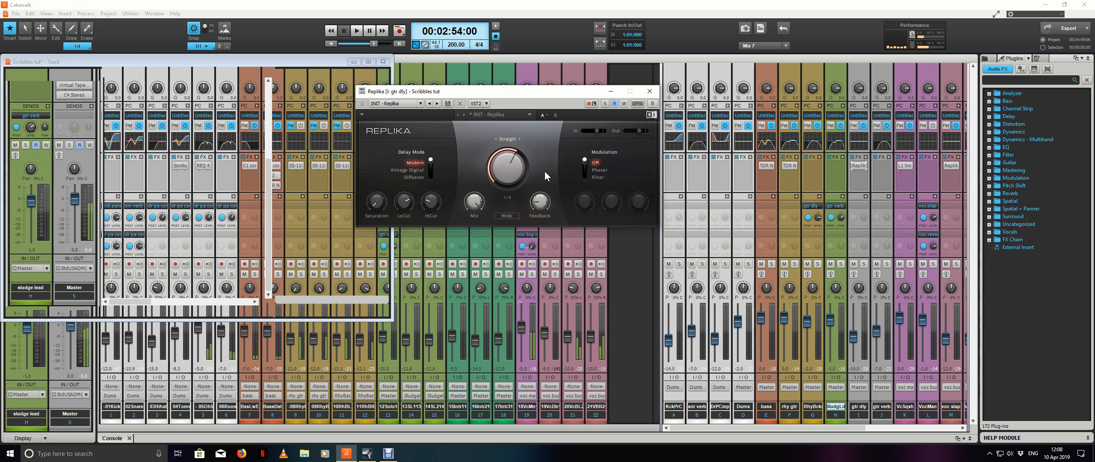
{"action": "key", "text": "w"}
{"action": "left_click_drag", "start_coordinate": [508, 96], "coordinate": [682, 110]}
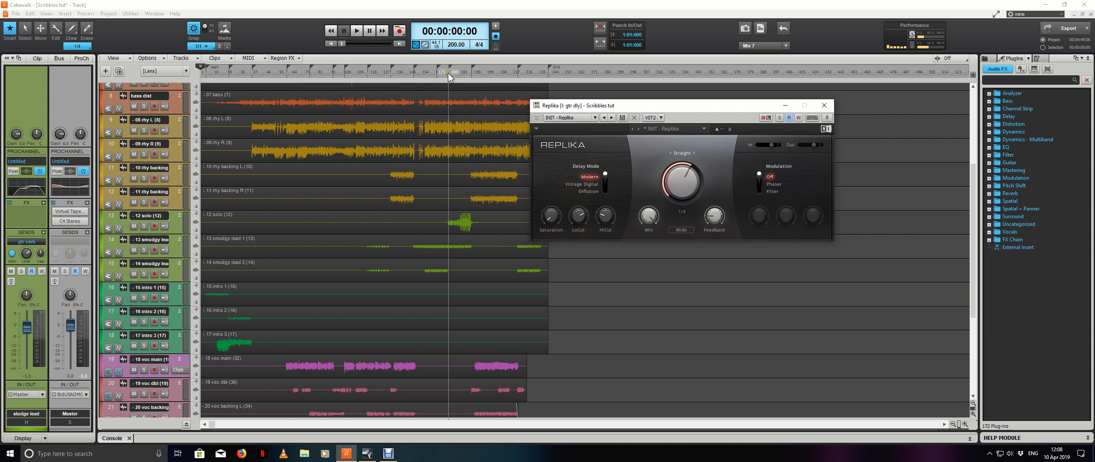
Step: Select the guitar solo's time range from 00:03:26:12 and audition the 12 solo track on its own
{"action": "left_click_drag", "start_coordinate": [448, 70], "coordinate": [459, 60]}
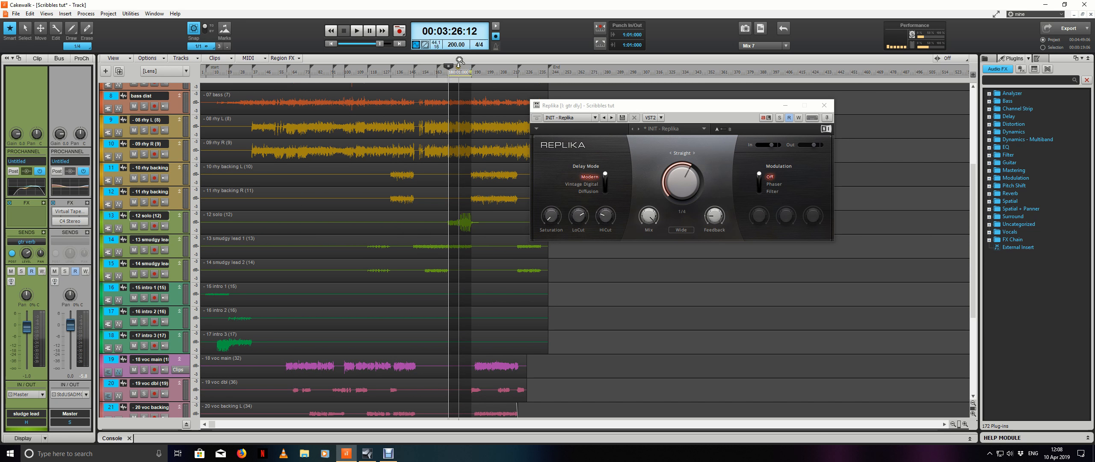
{"action": "key", "text": "space"}
{"action": "key", "text": "space"}
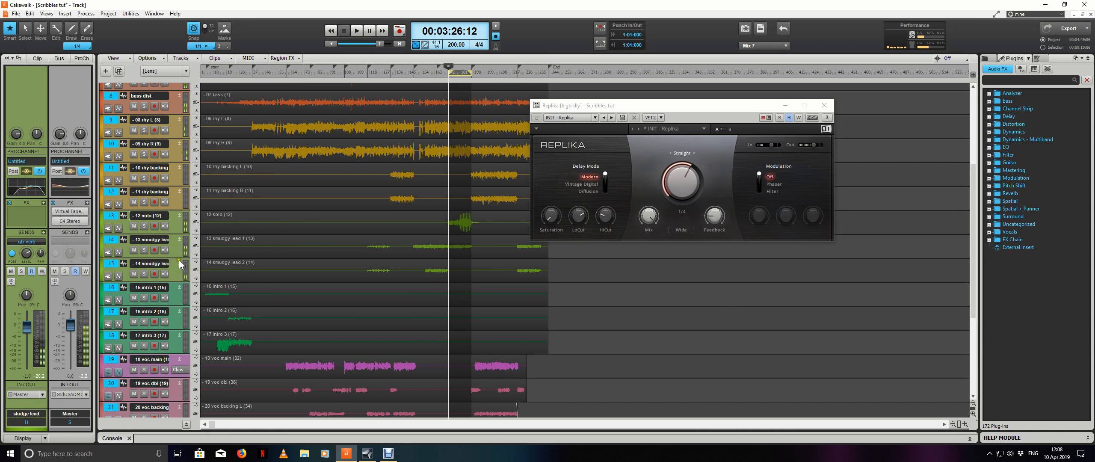
{"action": "left_click", "coordinate": [143, 226]}
{"action": "key", "text": "space"}
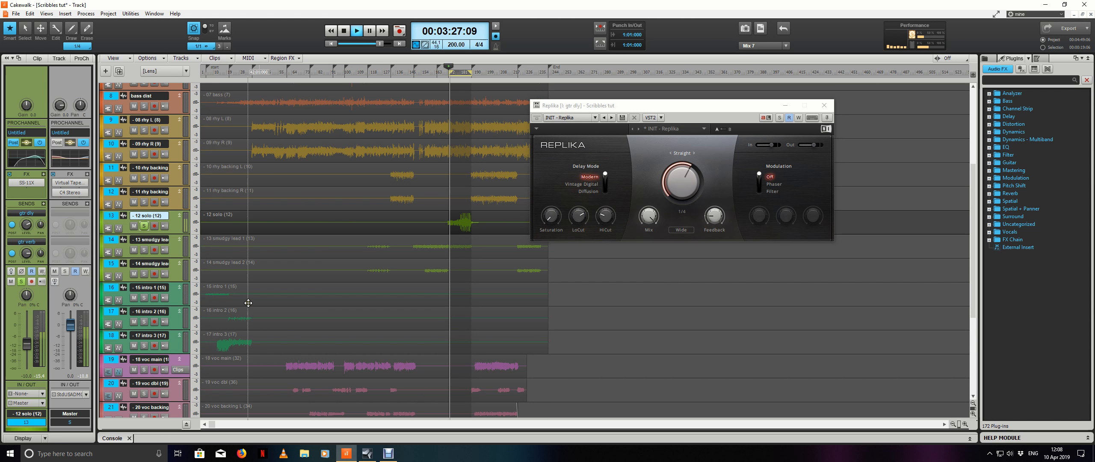
{"action": "key", "text": "space"}
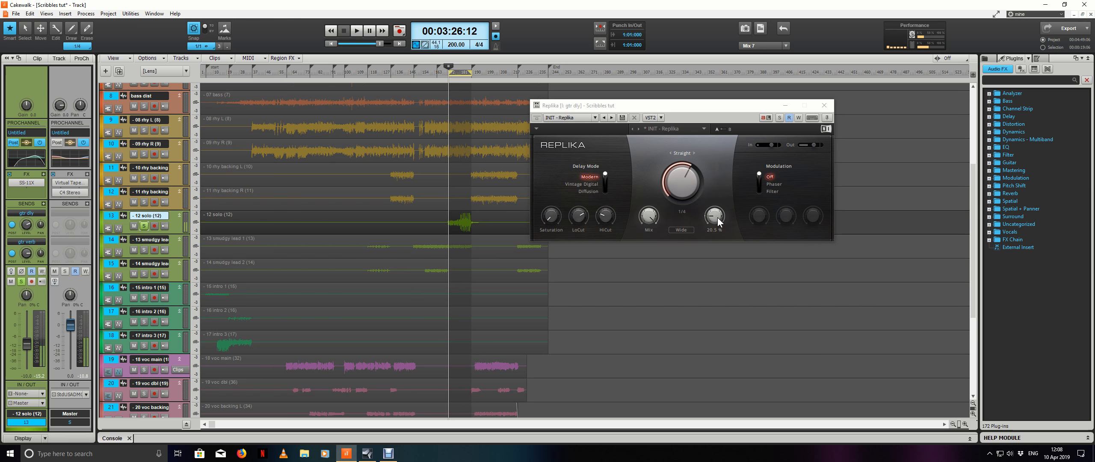
Step: Check the Replika feedback control, replay the solo passage, and unsolo the 12 solo track
{"action": "left_click", "coordinate": [717, 217]}
{"action": "key", "text": "space"}
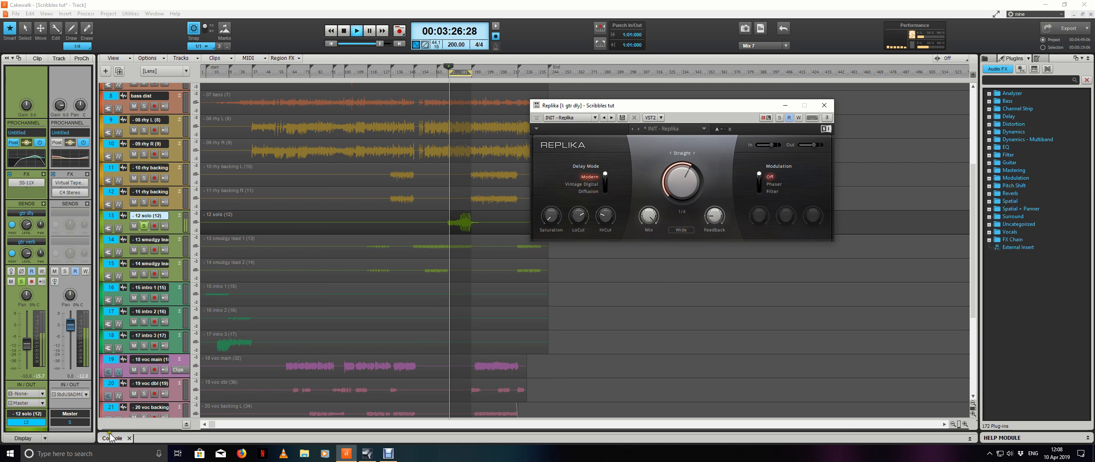
{"action": "left_click", "coordinate": [144, 226]}
{"action": "key", "text": "space"}
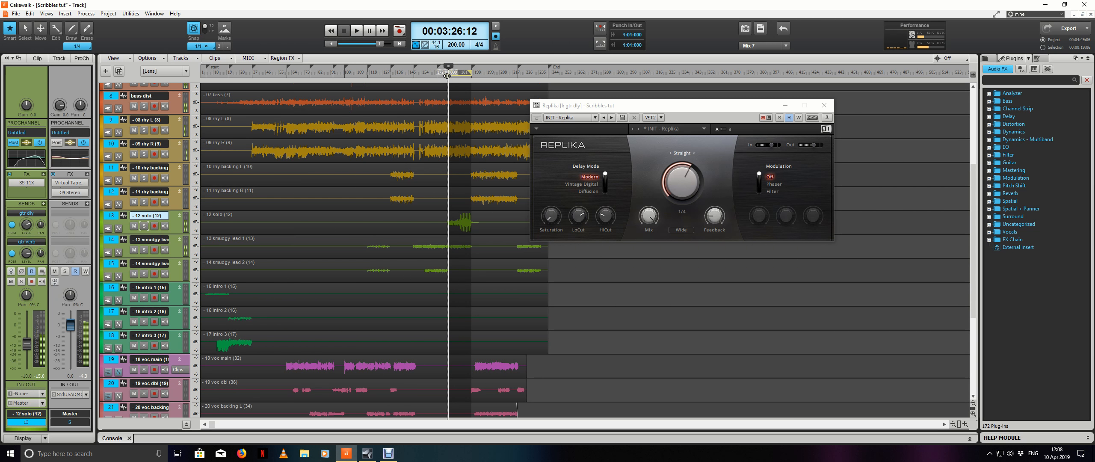
Step: Close the Replika window, clear the selected time range, and place the playback position at 00:03:16:24
{"action": "left_click", "coordinate": [445, 73]}
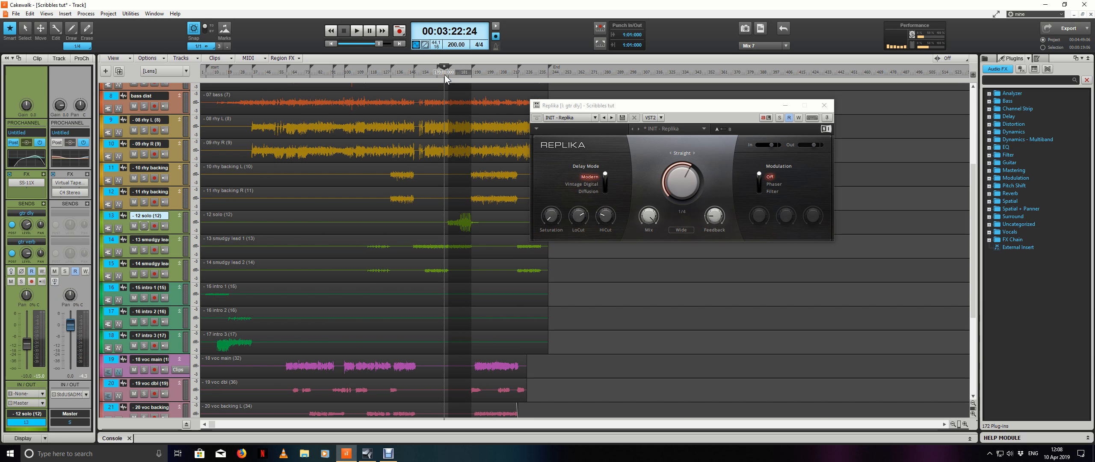
{"action": "left_click", "coordinate": [828, 106]}
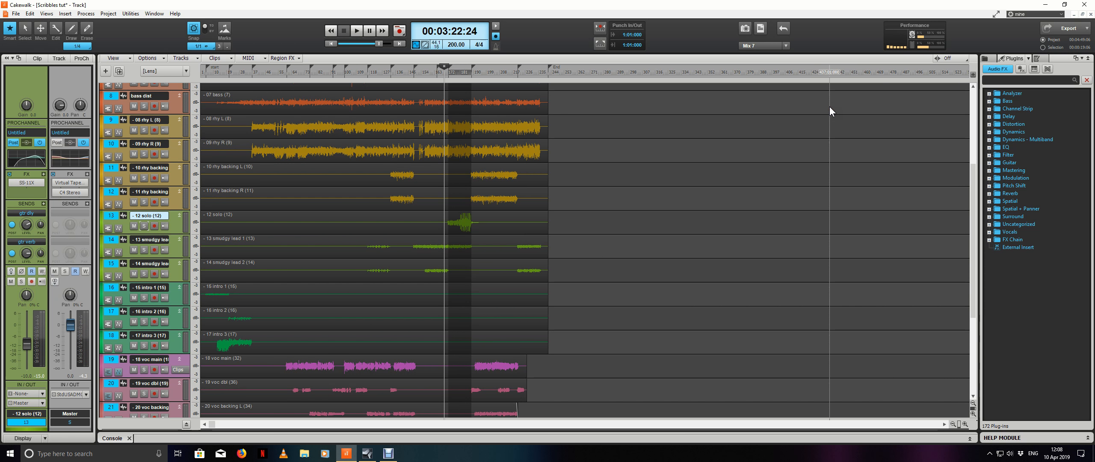
{"action": "left_click", "coordinate": [649, 105]}
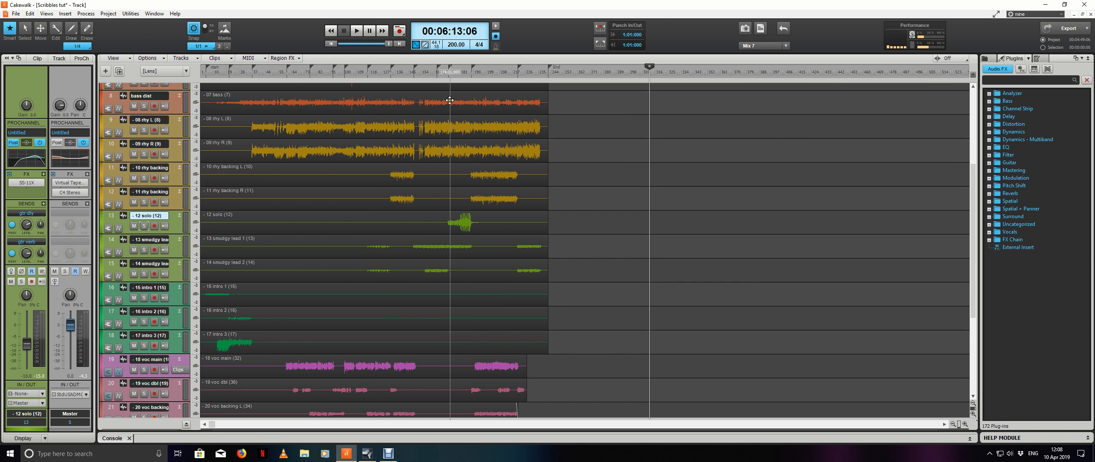
{"action": "left_click", "coordinate": [436, 74]}
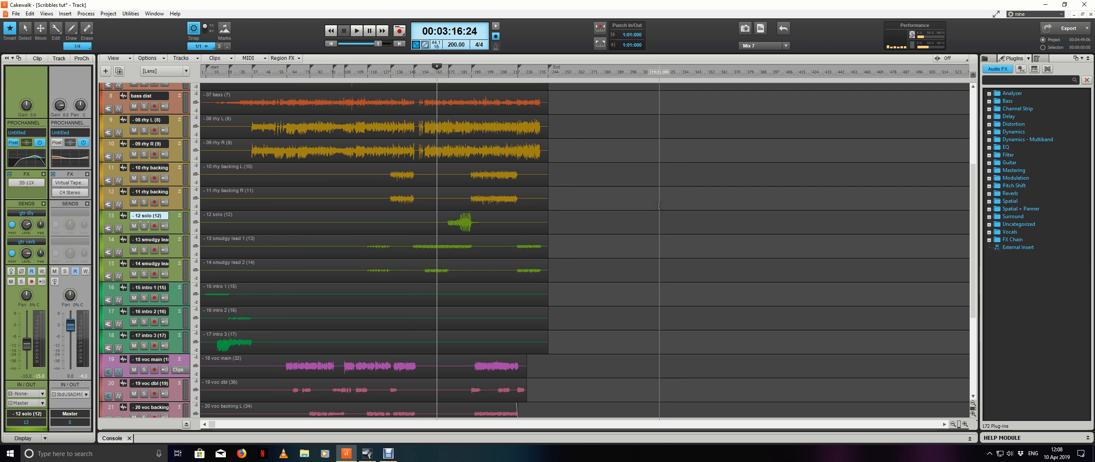
Step: Look over the drum, guitar and vocal tracks and play the song from 00:03:16:24
{"action": "scroll", "coordinate": [659, 206], "scroll_direction": "down", "scroll_amount": 5}
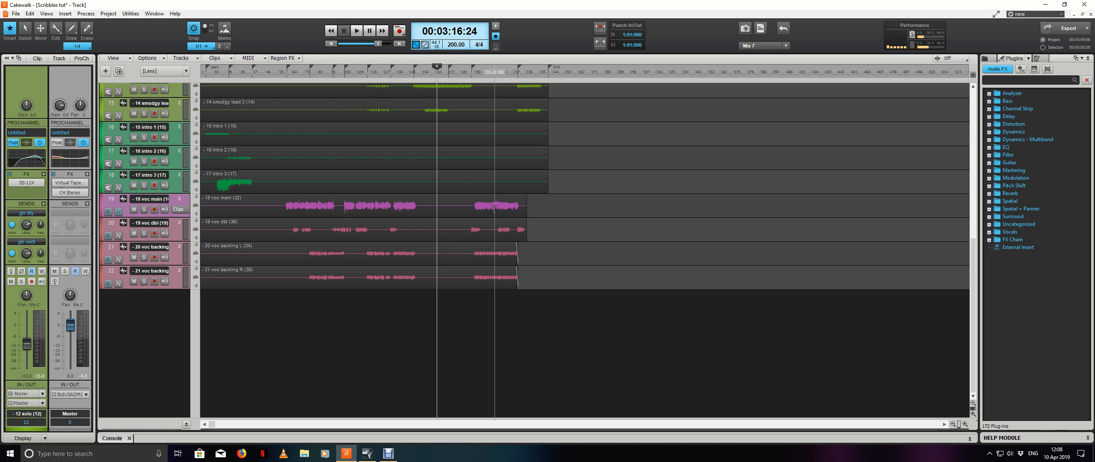
{"action": "scroll", "coordinate": [494, 209], "scroll_direction": "up", "scroll_amount": 5}
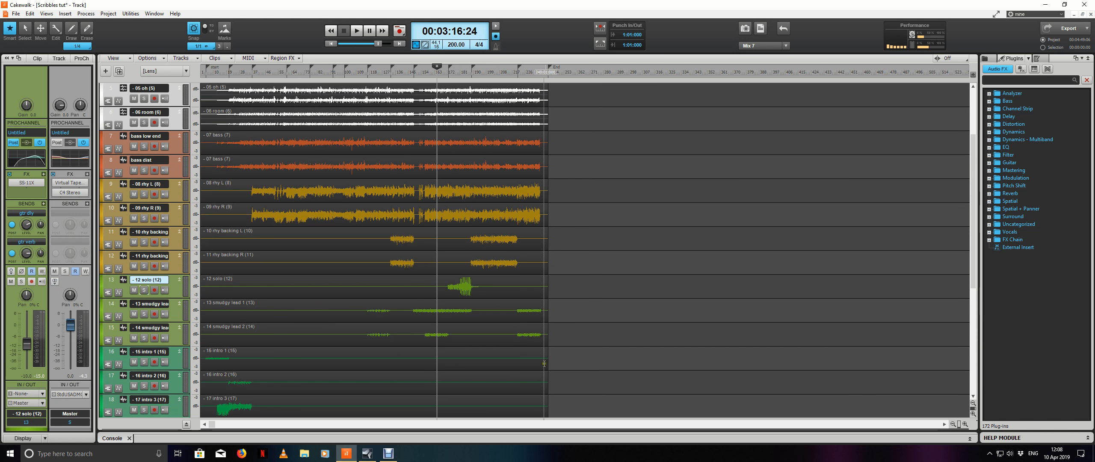
{"action": "scroll", "coordinate": [494, 244], "scroll_direction": "down", "scroll_amount": 4}
{"action": "scroll", "coordinate": [649, 232], "scroll_direction": "up", "scroll_amount": 4}
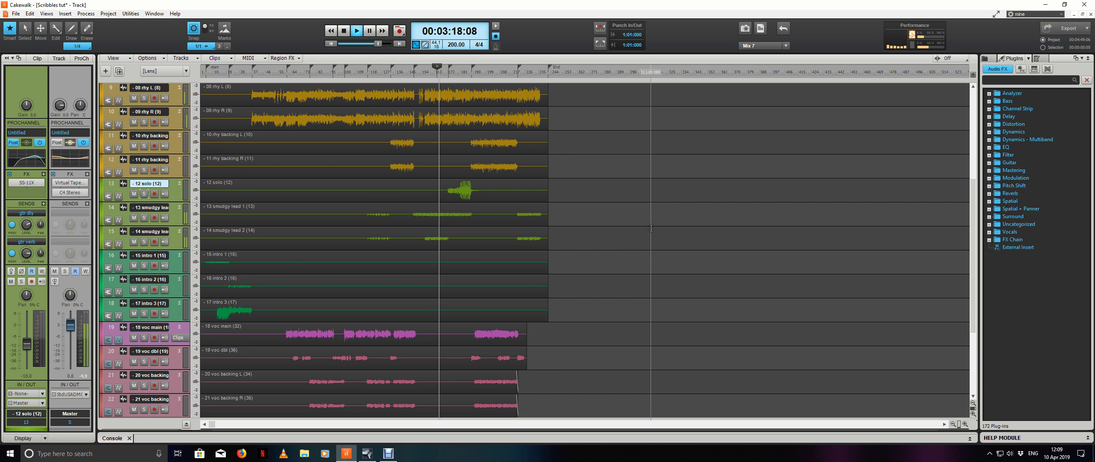
{"action": "scroll", "coordinate": [650, 227], "scroll_direction": "down", "scroll_amount": 2}
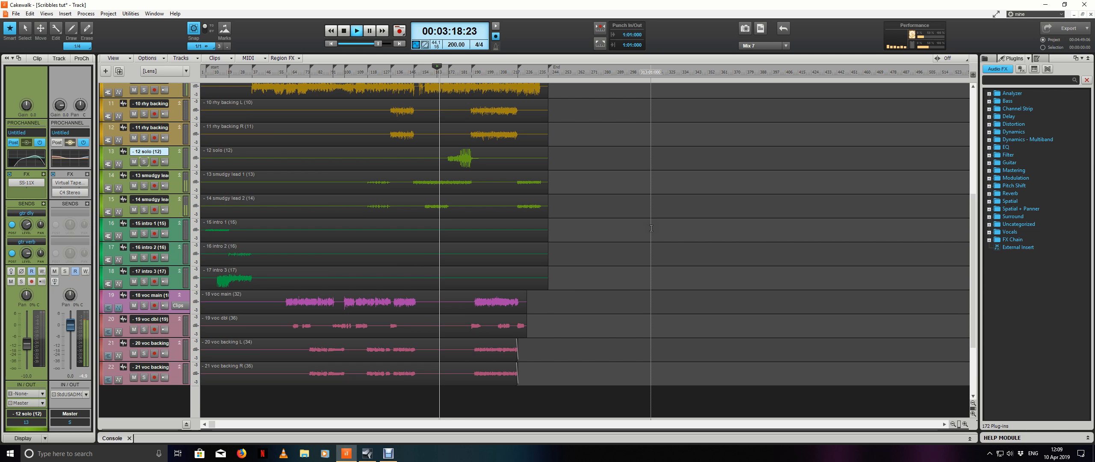
Step: Apply the Mix lens to the track view and replace it with the mina lens
{"action": "left_click", "coordinate": [178, 66]}
{"action": "left_click", "coordinate": [173, 98]}
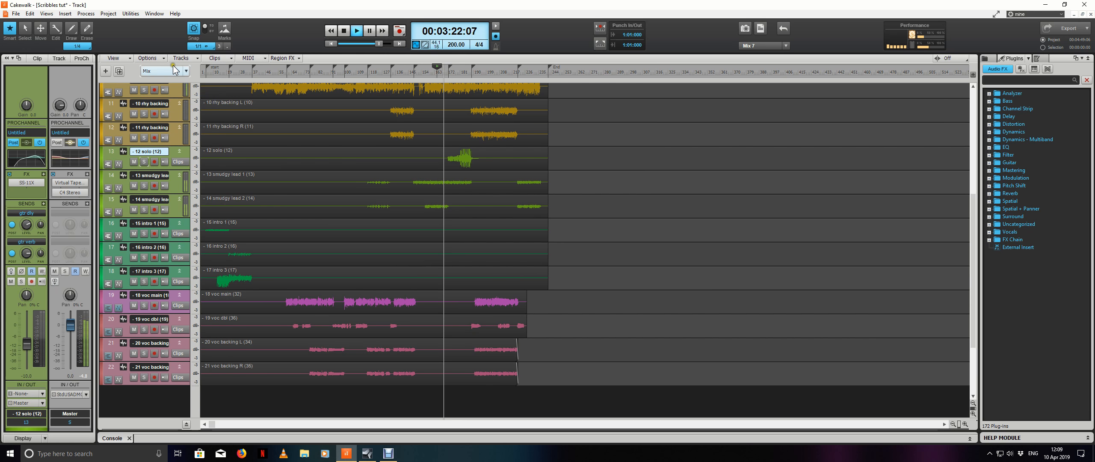
{"action": "left_click", "coordinate": [173, 67]}
{"action": "left_click", "coordinate": [171, 112]}
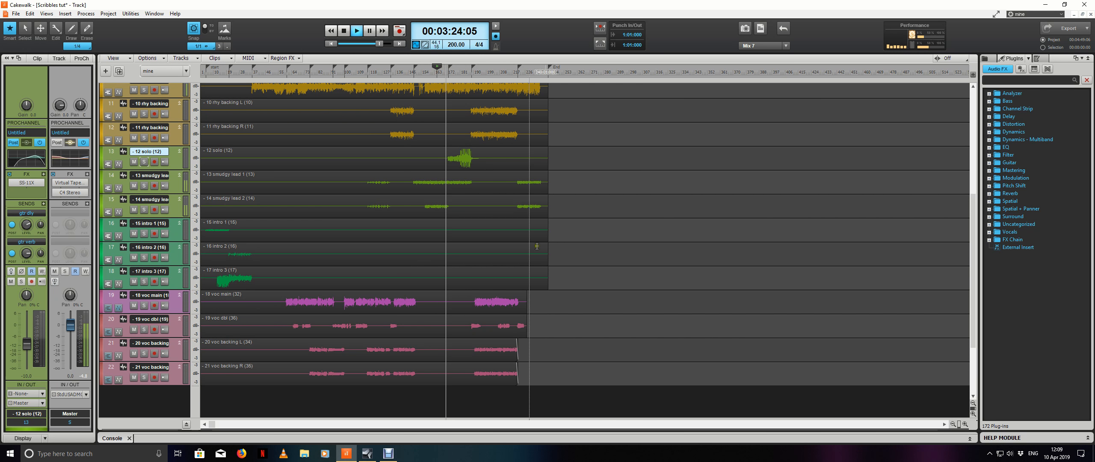
Step: Listen from the solo through the final vocal section while looking over the tracks, and stop playback
{"action": "scroll", "coordinate": [536, 246], "scroll_direction": "up", "scroll_amount": 5}
{"action": "scroll", "coordinate": [589, 238], "scroll_direction": "up", "scroll_amount": 4}
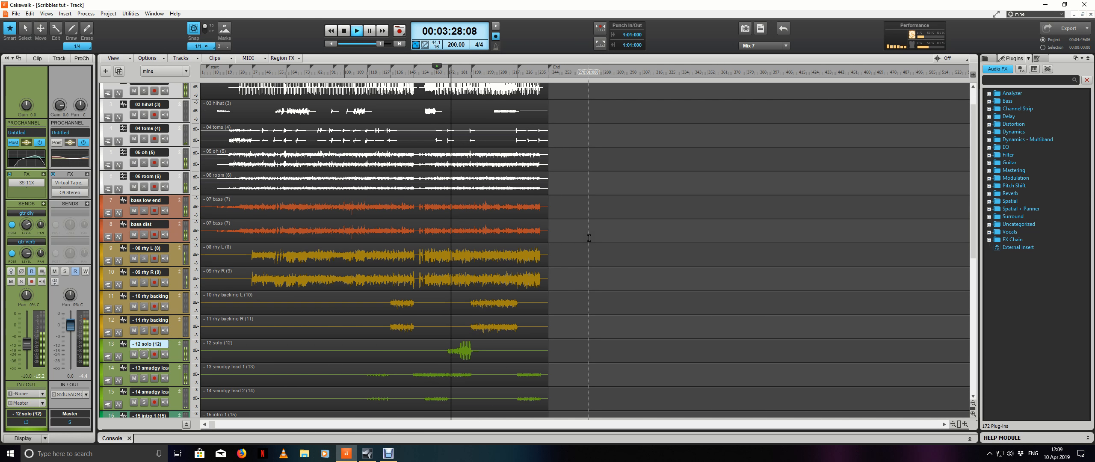
{"action": "scroll", "coordinate": [589, 237], "scroll_direction": "down", "scroll_amount": 6}
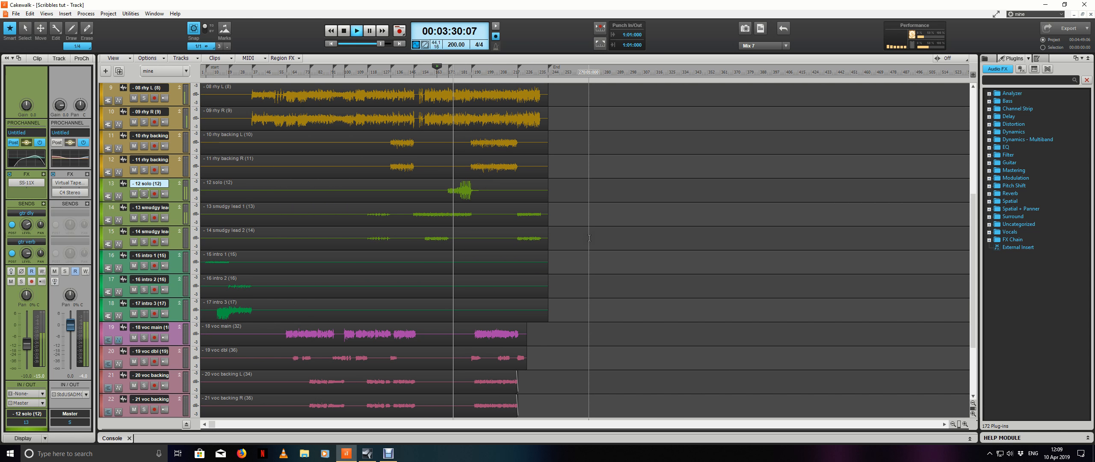
{"action": "scroll", "coordinate": [589, 238], "scroll_direction": "down", "scroll_amount": 1}
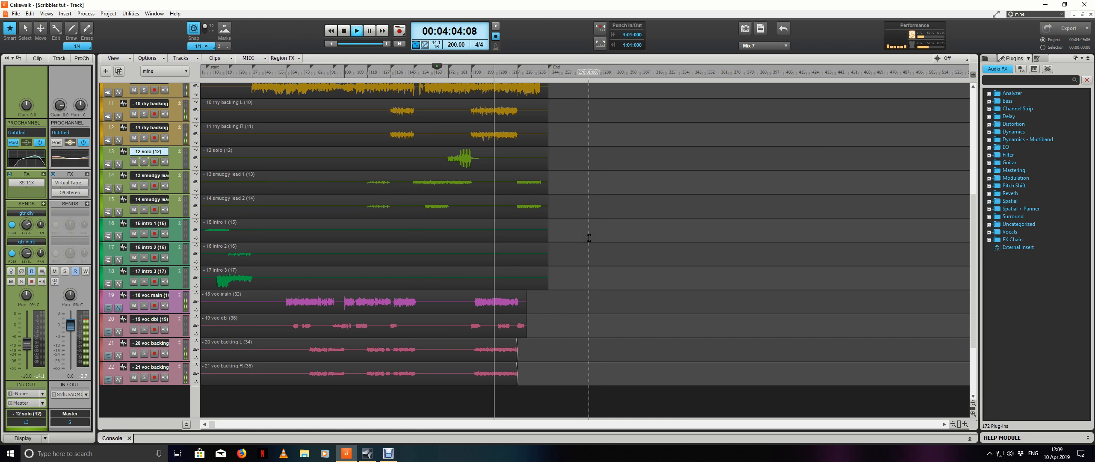
{"action": "scroll", "coordinate": [589, 237], "scroll_direction": "down", "scroll_amount": 3}
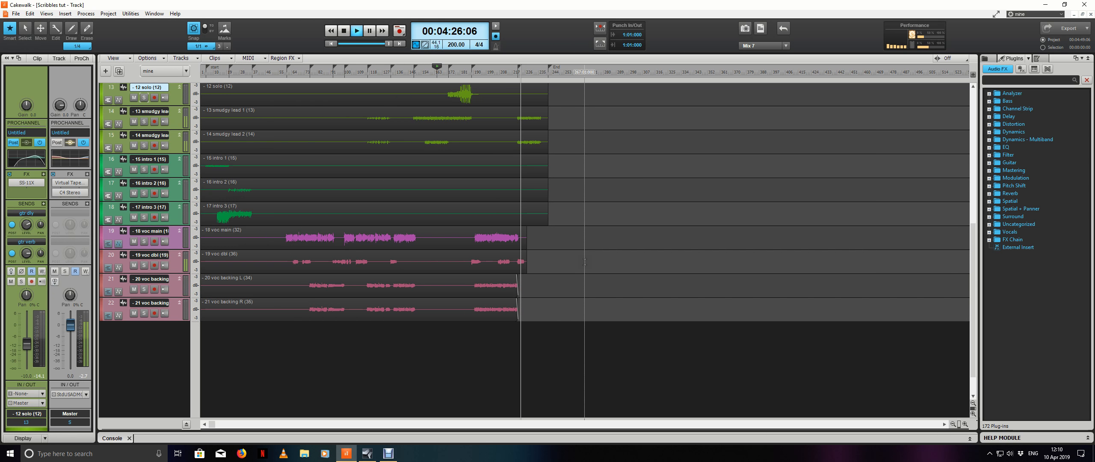
{"action": "key", "text": "space"}
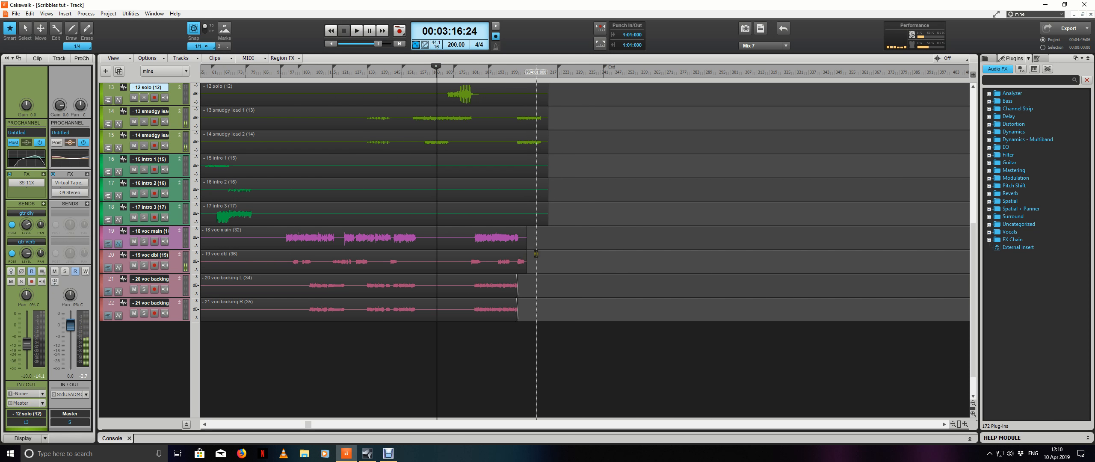
Step: Split the 19 voc dbl clip before its last phrase and move that final piece to the 18 voc main track
{"action": "scroll", "coordinate": [594, 263], "scroll_direction": "up", "scroll_amount": 5}
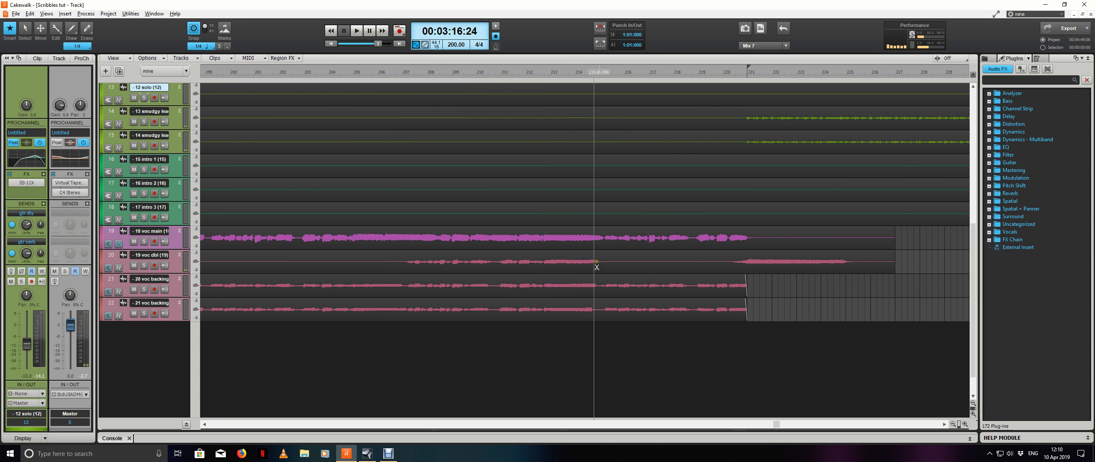
{"action": "left_click", "coordinate": [717, 265], "text": "alt"}
{"action": "left_click_drag", "start_coordinate": [770, 258], "coordinate": [770, 235]}
Step: Play the song from 00:04:20:12 to hear the relocated vocal piece in context
{"action": "scroll", "coordinate": [706, 79], "scroll_direction": "down", "scroll_amount": 5}
{"action": "key", "text": "space"}
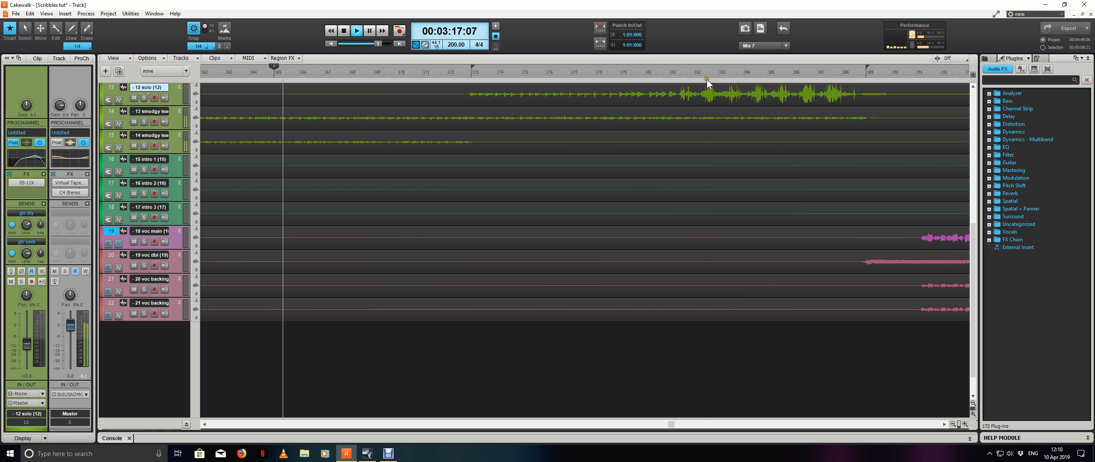
{"action": "key", "text": "space"}
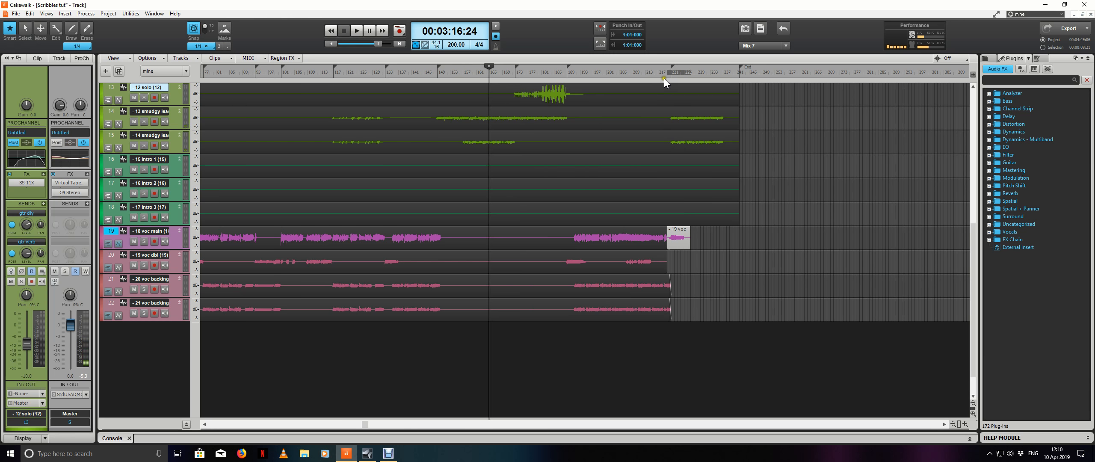
{"action": "left_click", "coordinate": [674, 71]}
{"action": "scroll", "coordinate": [712, 229], "scroll_direction": "up", "scroll_amount": 5}
{"action": "key", "text": "space"}
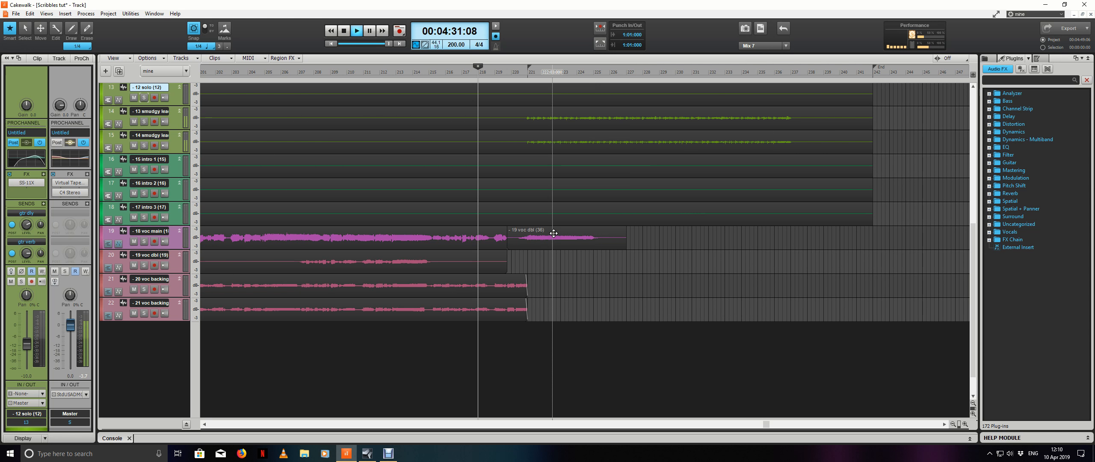
Step: Move the split vocal piece back to the 19 voc dbl track and set the playback position to 00:04:10:24
{"action": "left_click_drag", "start_coordinate": [554, 233], "coordinate": [552, 255]}
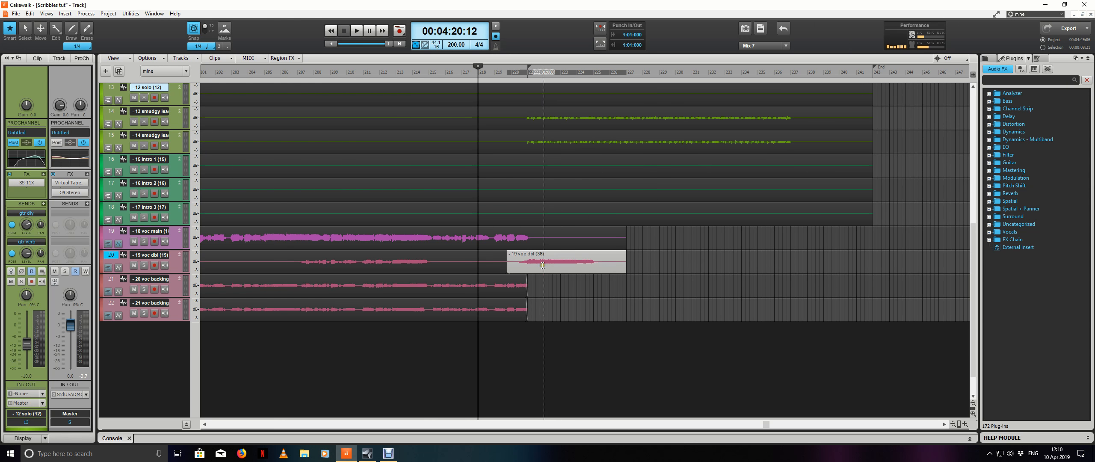
{"action": "scroll", "coordinate": [686, 306], "scroll_direction": "down", "scroll_amount": 4}
{"action": "left_click", "coordinate": [653, 306]}
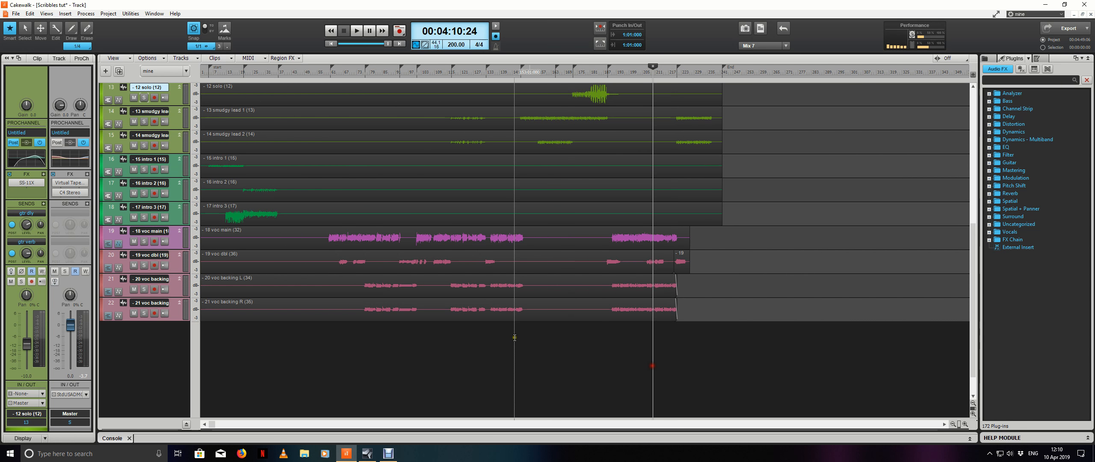
Step: Select the 19 voc dbl track and play the song from 00:01:14:12 to review the first vocal section
{"action": "left_click", "coordinate": [184, 269]}
{"action": "left_click", "coordinate": [334, 70]}
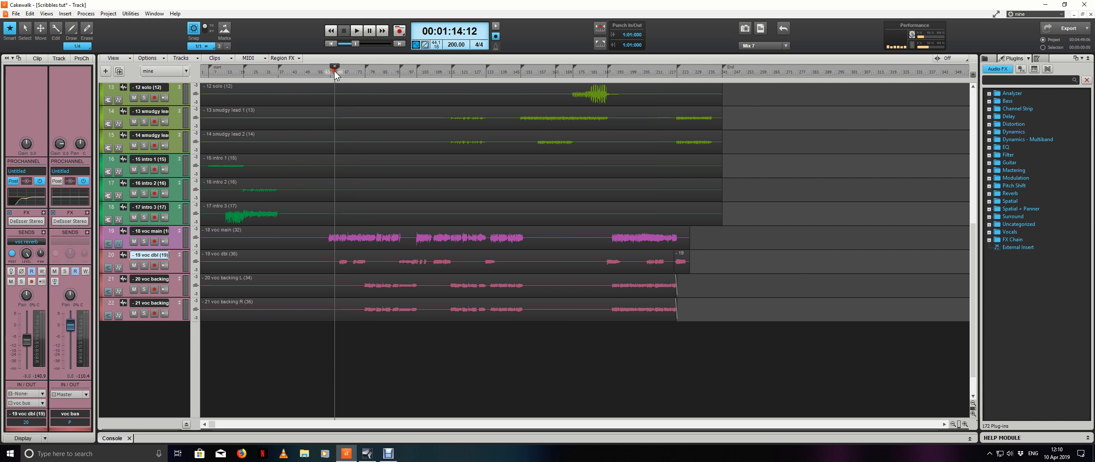
{"action": "key", "text": "space"}
{"action": "scroll", "coordinate": [428, 164], "scroll_direction": "up", "scroll_amount": 2}
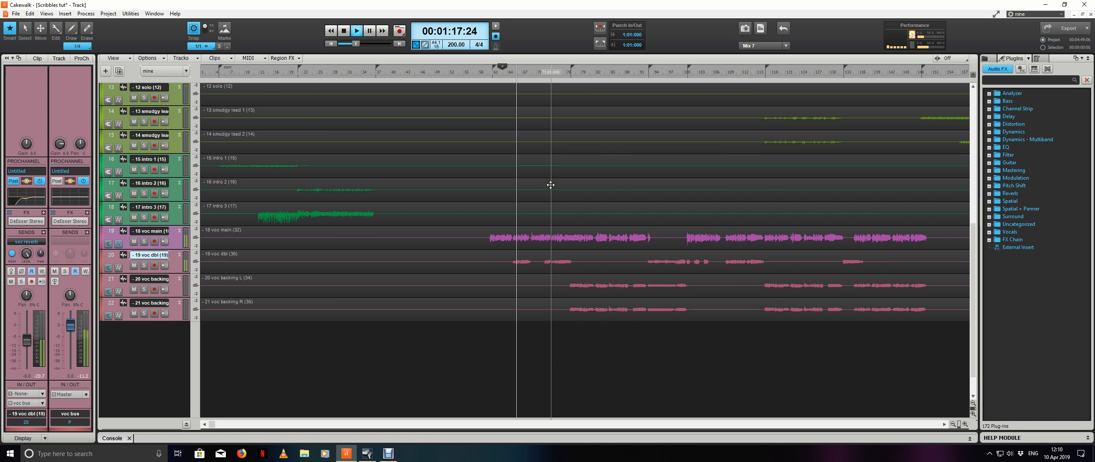
{"action": "scroll", "coordinate": [531, 201], "scroll_direction": "down", "scroll_amount": 3}
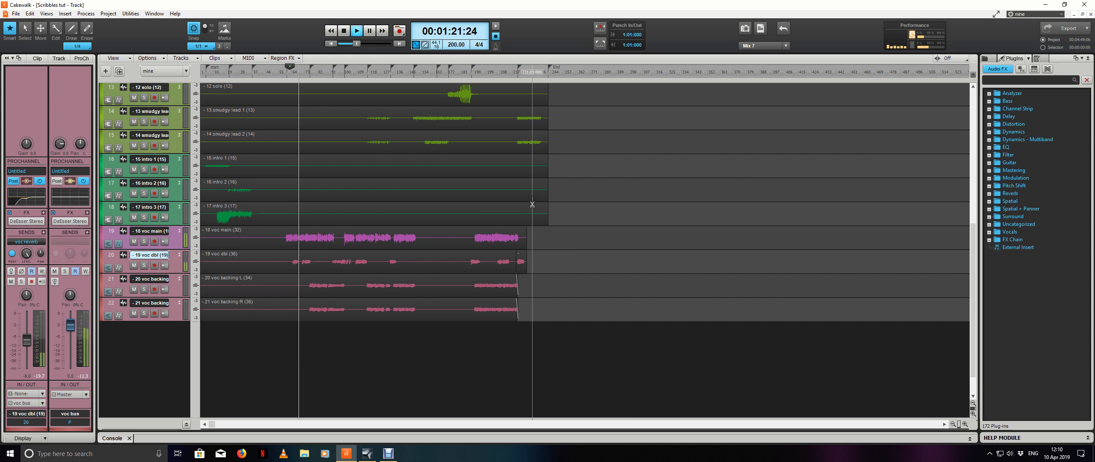
Step: Solo the 19 voc dbl track during playback to hear it alone, then unsolo it and stop
{"action": "left_click", "coordinate": [145, 266]}
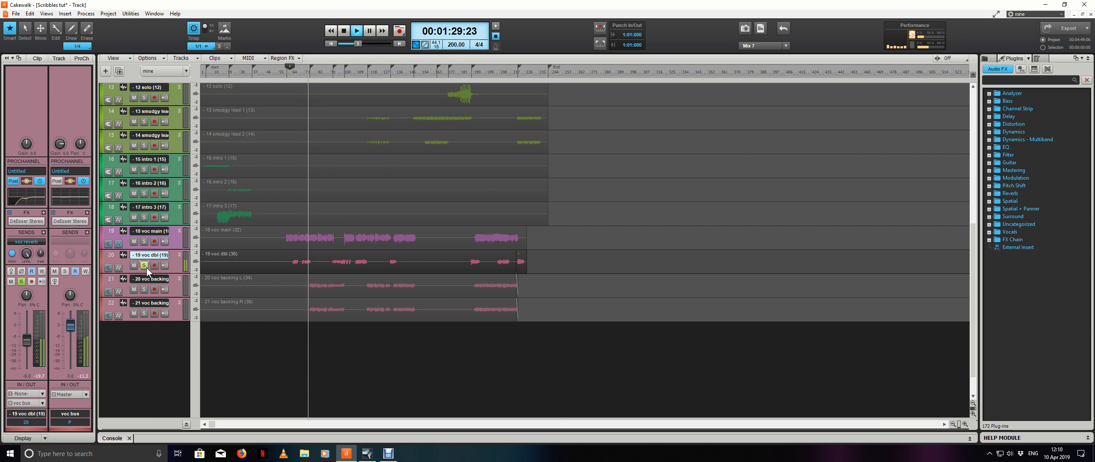
{"action": "left_click", "coordinate": [144, 265]}
{"action": "key", "text": "space"}
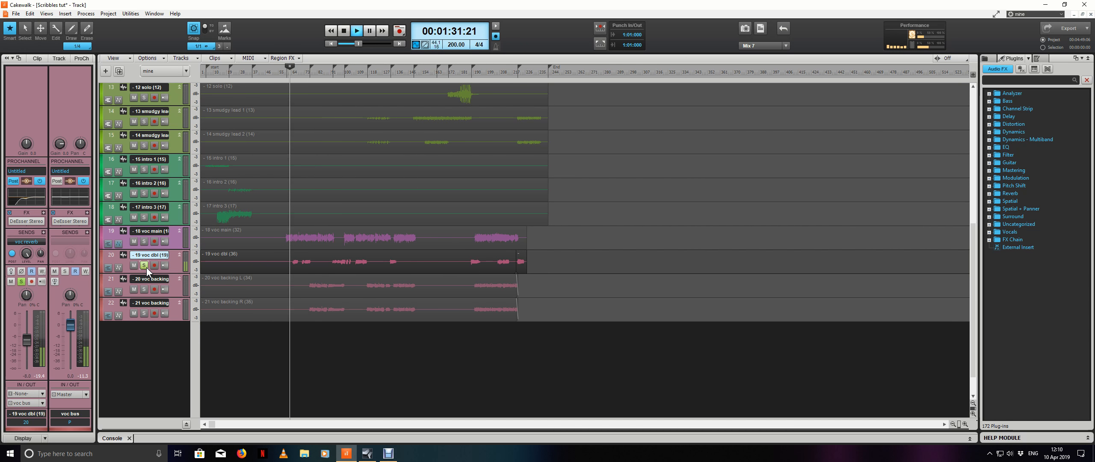
Step: Set the playback position to 00:01:16:24 and play the 19 voc dbl track soloed from there
{"action": "key", "text": "ctrl+Right"}
{"action": "left_click", "coordinate": [408, 74]}
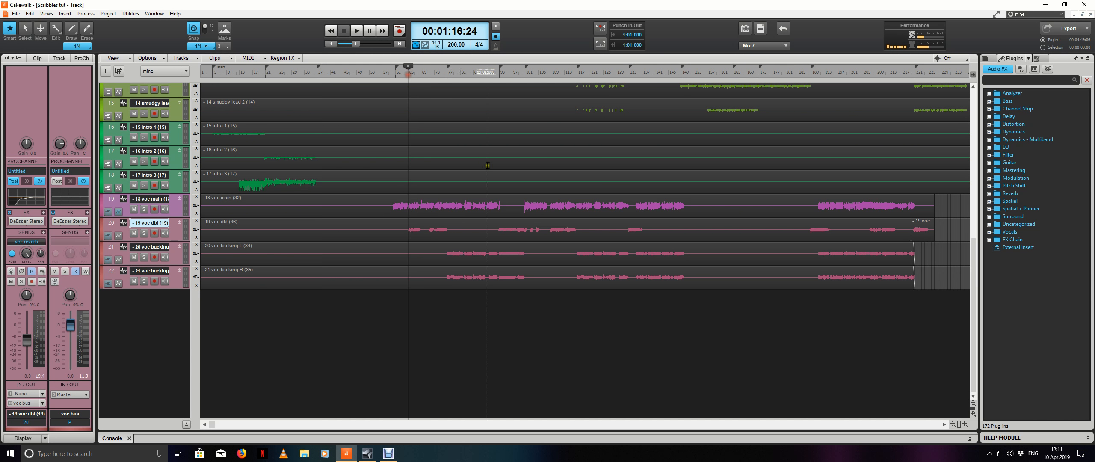
{"action": "key", "text": "ctrl+Right"}
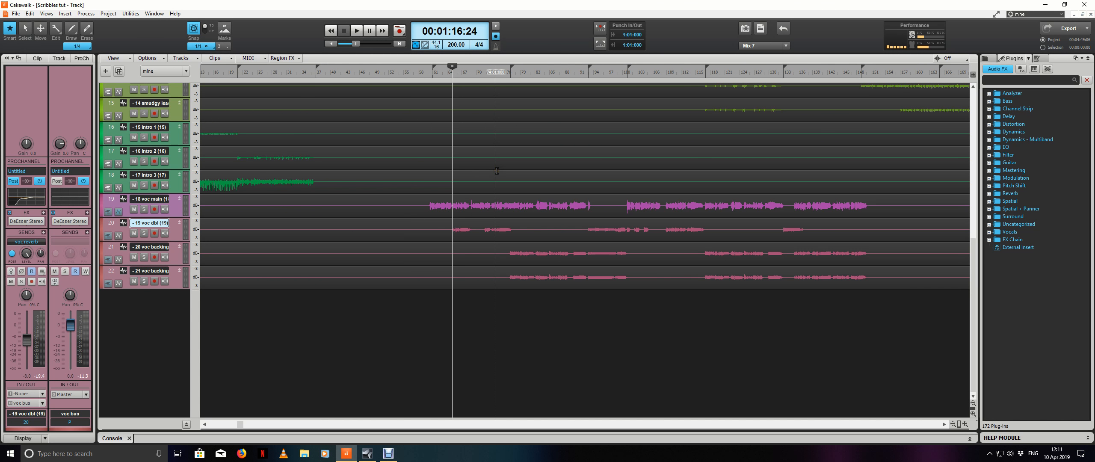
{"action": "left_click", "coordinate": [474, 222]}
{"action": "key", "text": "s"}
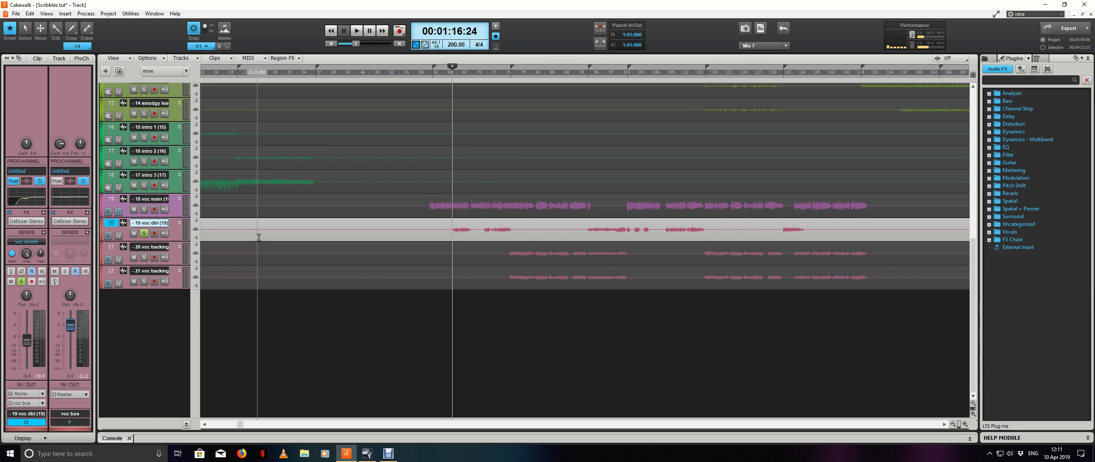
{"action": "key", "text": "space"}
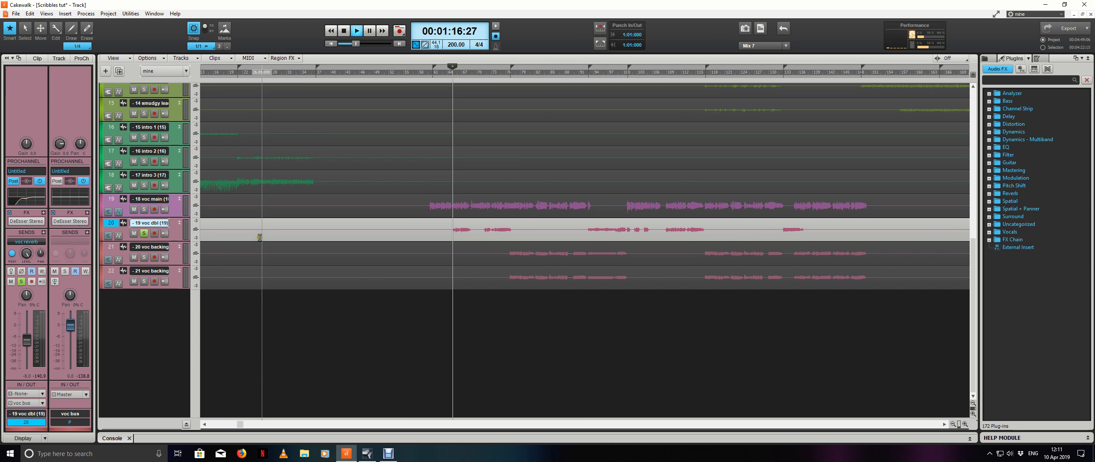
{"action": "scroll", "coordinate": [509, 147], "scroll_direction": "up", "scroll_amount": 3, "text": "ctrl"}
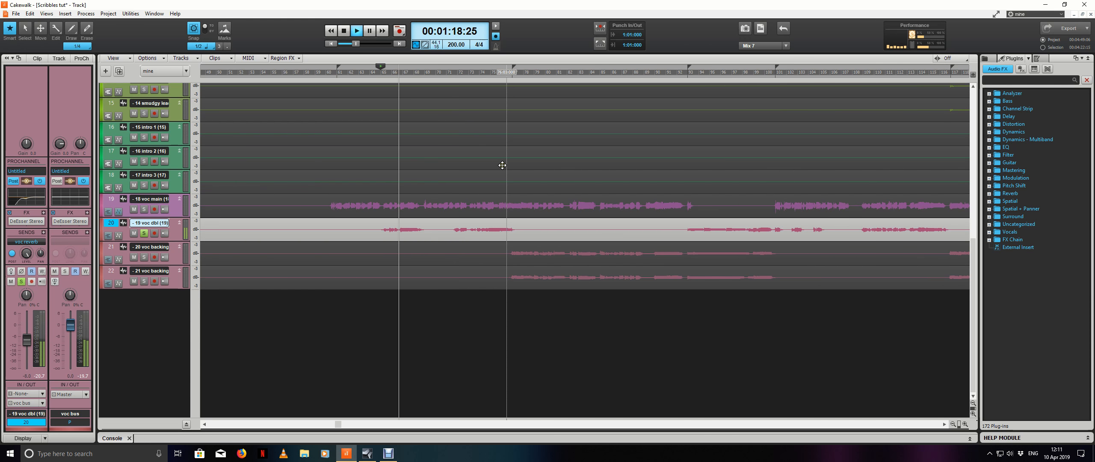
{"action": "key", "text": "space"}
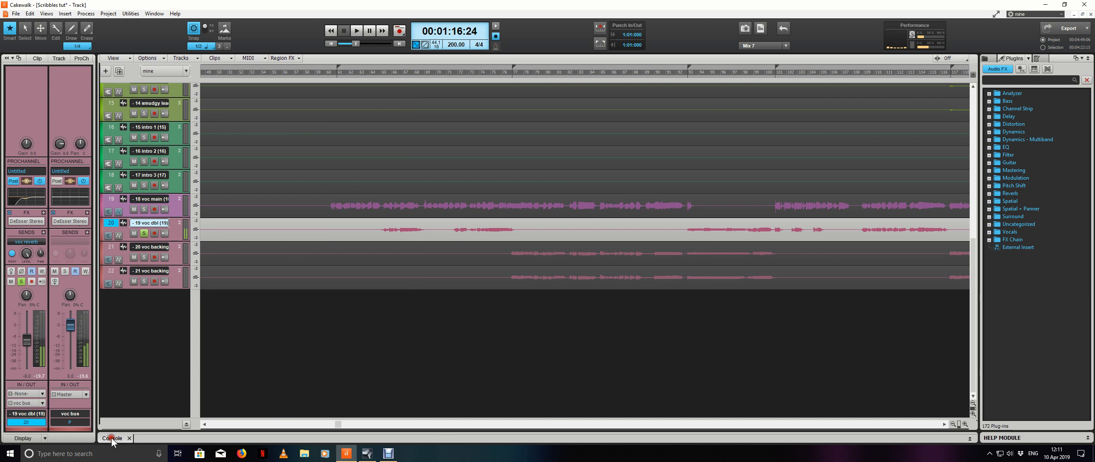
Step: Insert the Doubler2 Stereo modulation effect on the 19 voc dbl channel in the console
{"action": "left_click", "coordinate": [112, 438]}
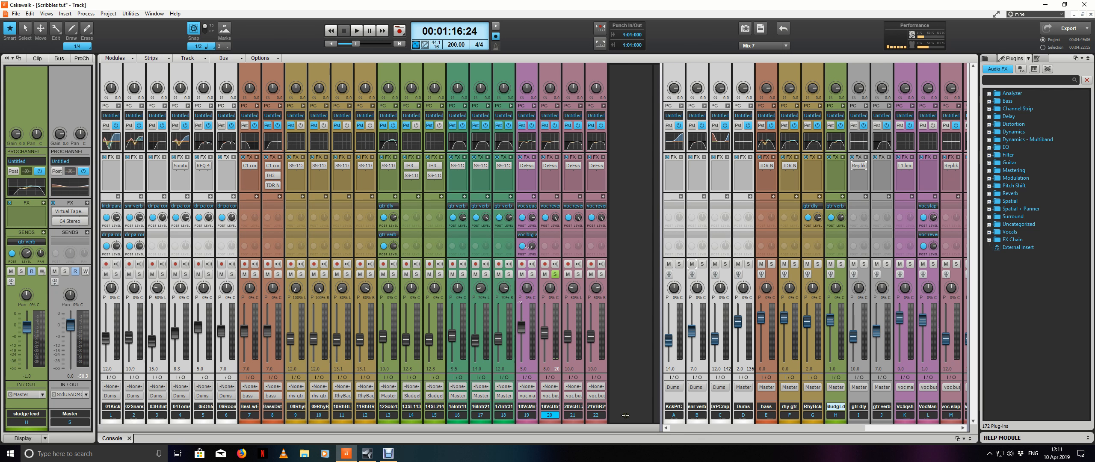
{"action": "left_click", "coordinate": [547, 178]}
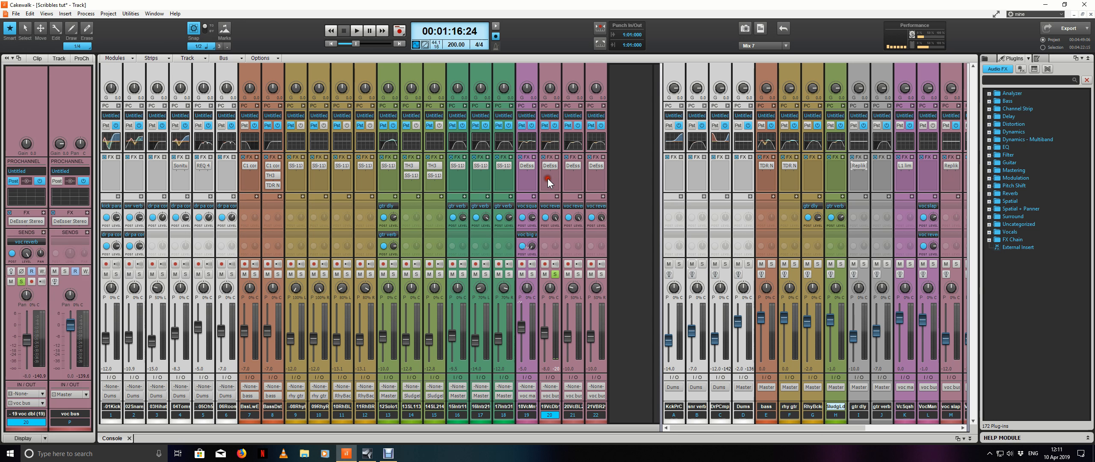
{"action": "right_click", "coordinate": [556, 158]}
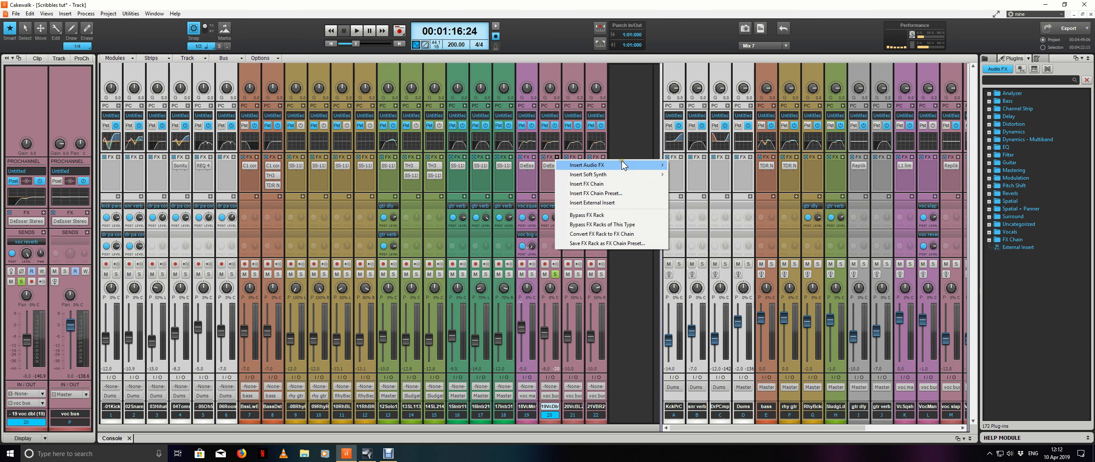
{"action": "mouse_move", "coordinate": [622, 162]}
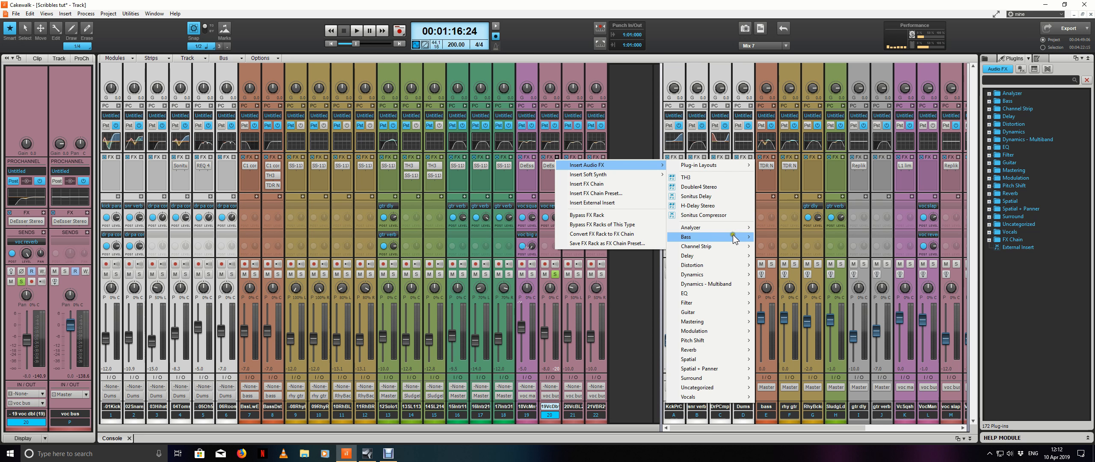
{"action": "mouse_move", "coordinate": [733, 250]}
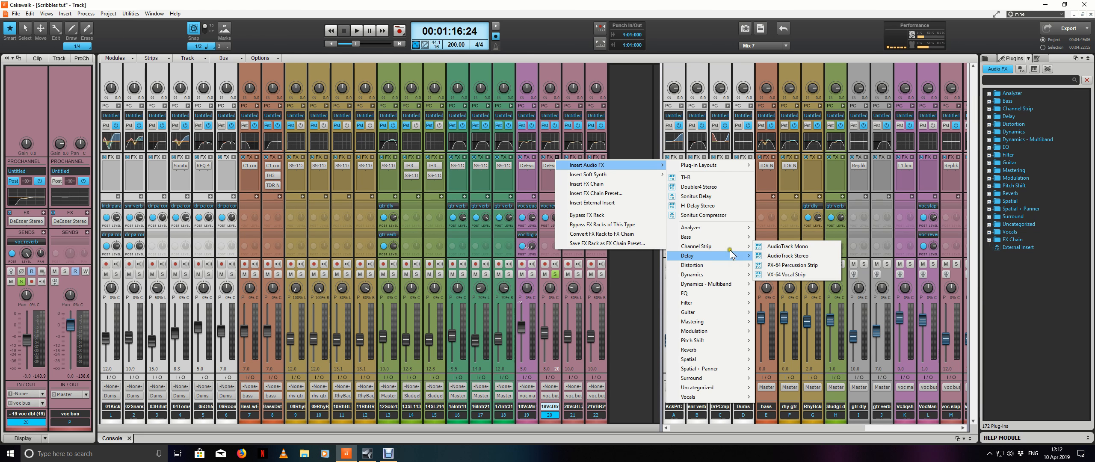
{"action": "mouse_move", "coordinate": [726, 275]}
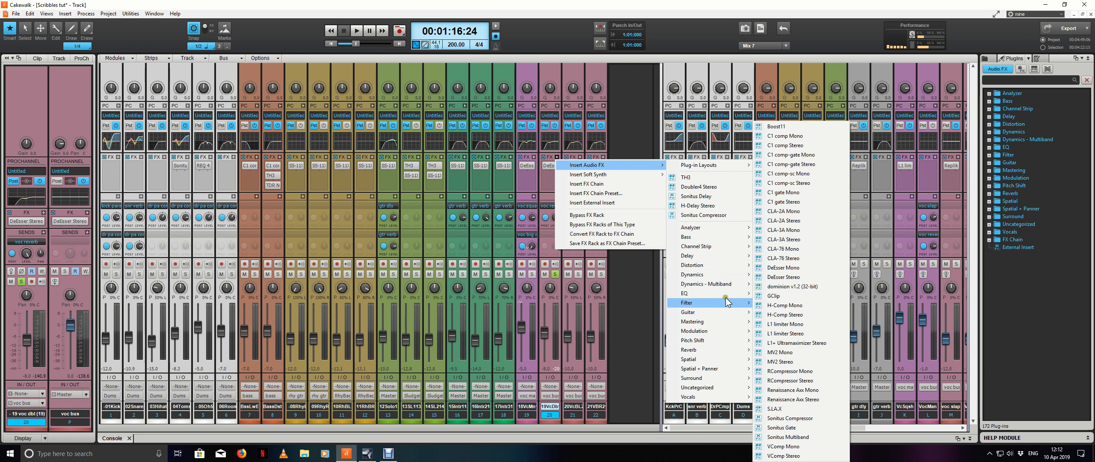
{"action": "mouse_move", "coordinate": [725, 330]}
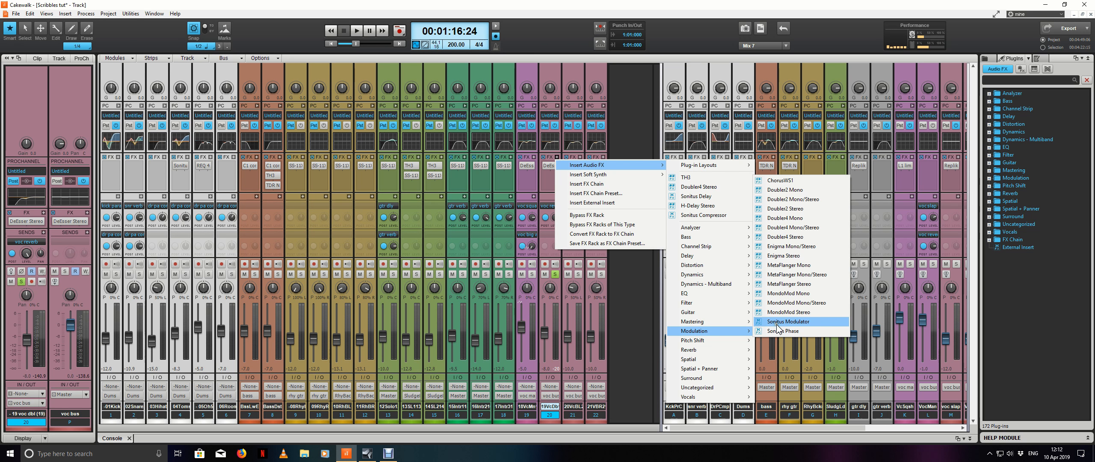
{"action": "left_click", "coordinate": [798, 210]}
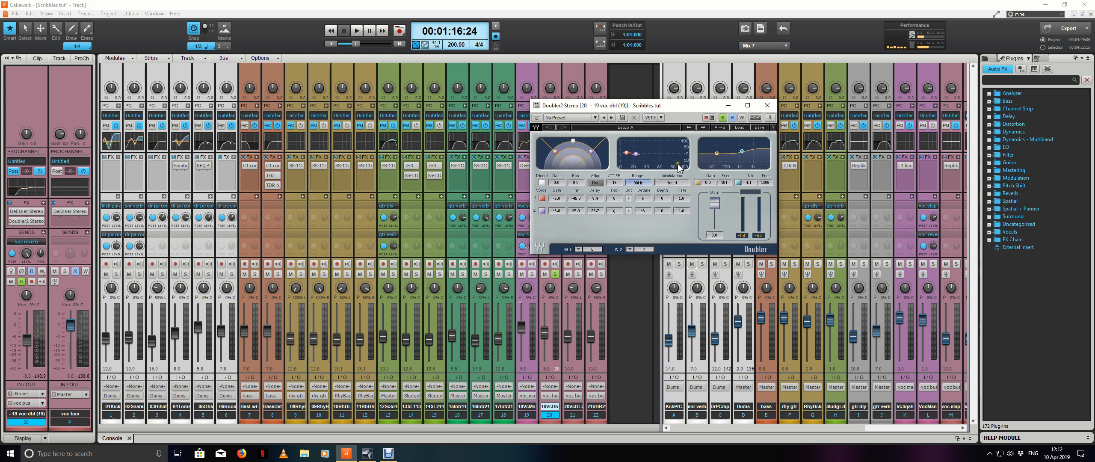
Step: Move the Doubler2 window clear of the vocal strips and play the soloed vocal to audition the doubling
{"action": "left_click_drag", "start_coordinate": [665, 106], "coordinate": [484, 89]}
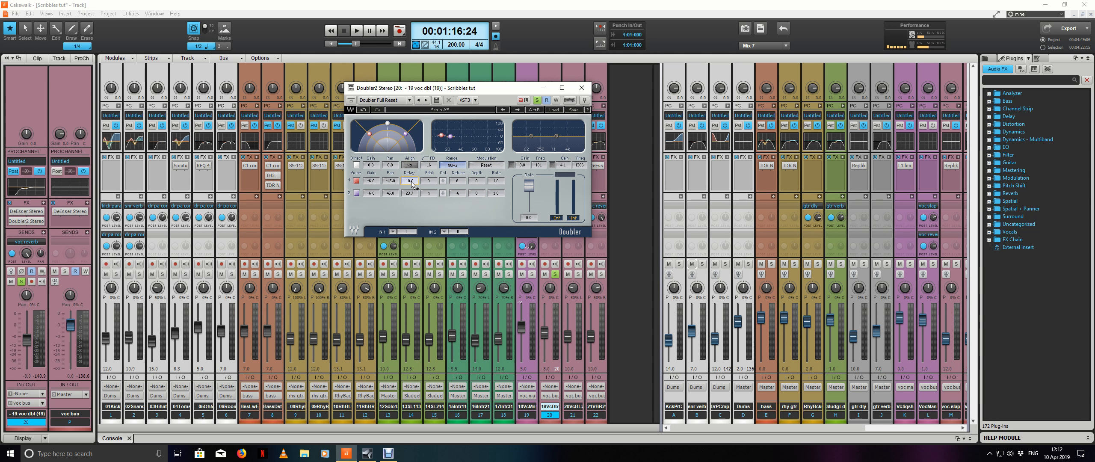
{"action": "left_click_drag", "start_coordinate": [482, 89], "coordinate": [358, 83]}
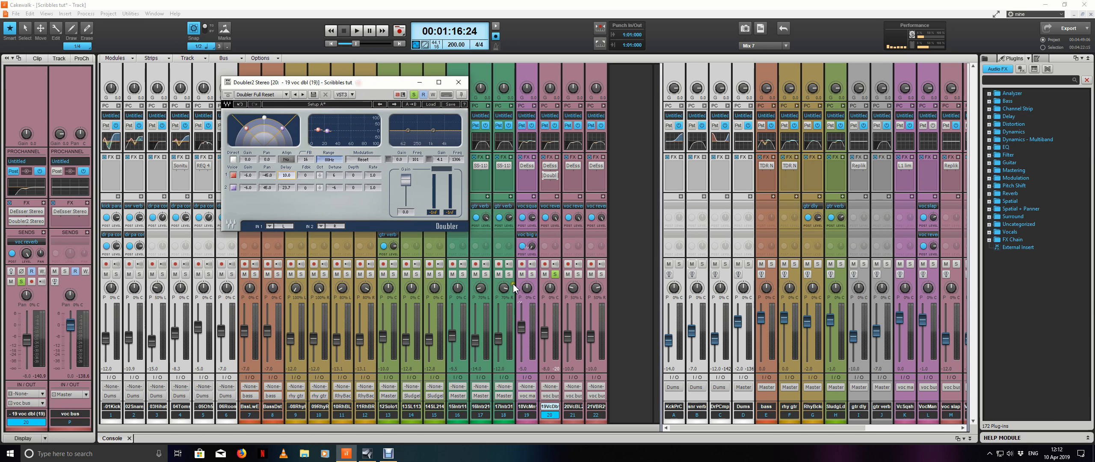
{"action": "key", "text": "space"}
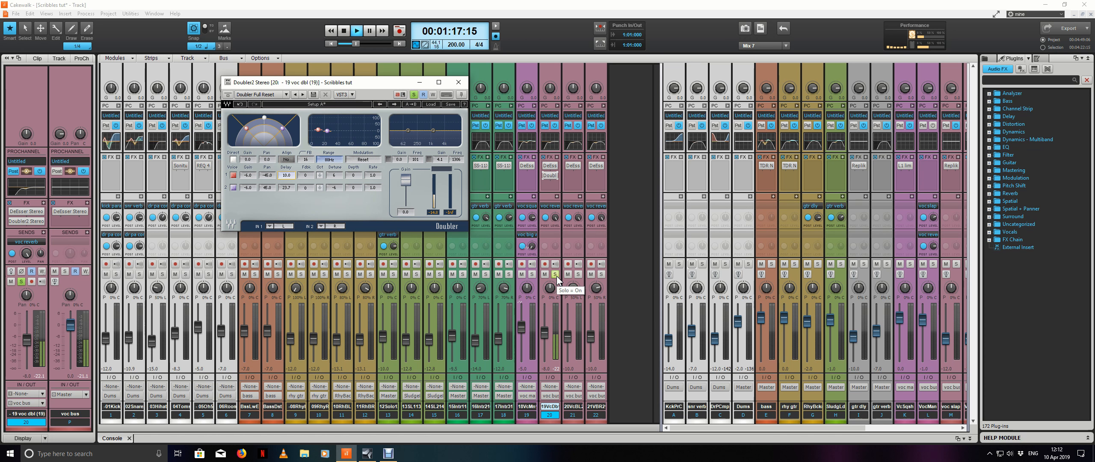
{"action": "key", "text": "space"}
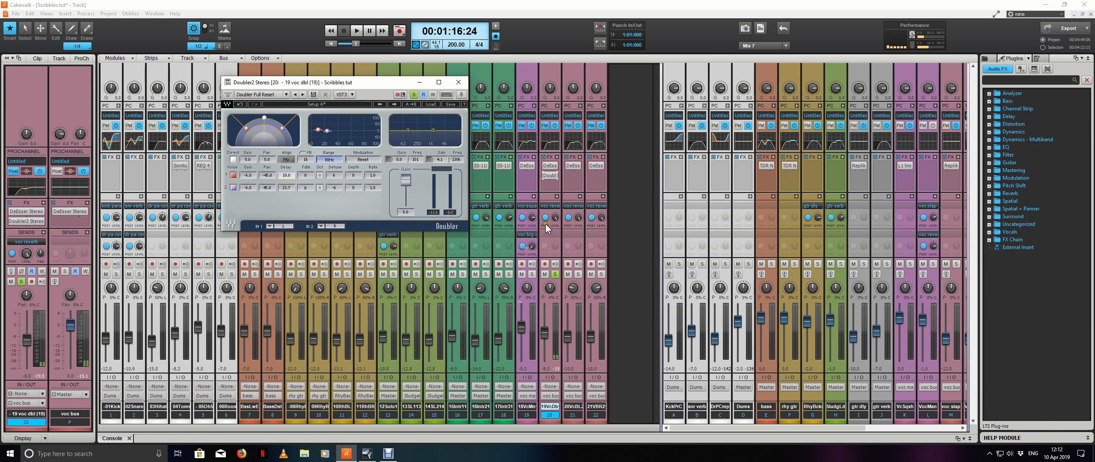
Step: Expand the 19 voc dbl strip, switch its interleave to stereo and collapse the strip again
{"action": "left_click", "coordinate": [556, 106]}
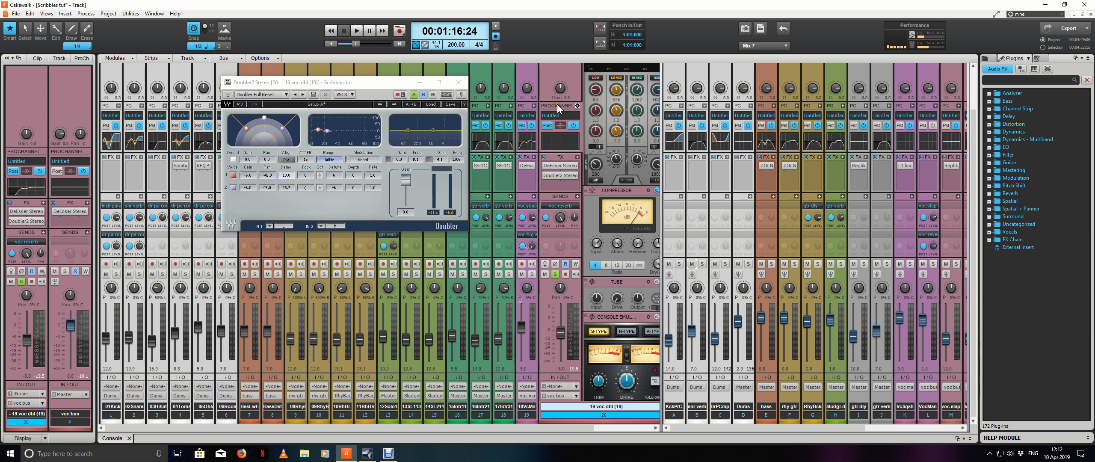
{"action": "left_click", "coordinate": [544, 262]}
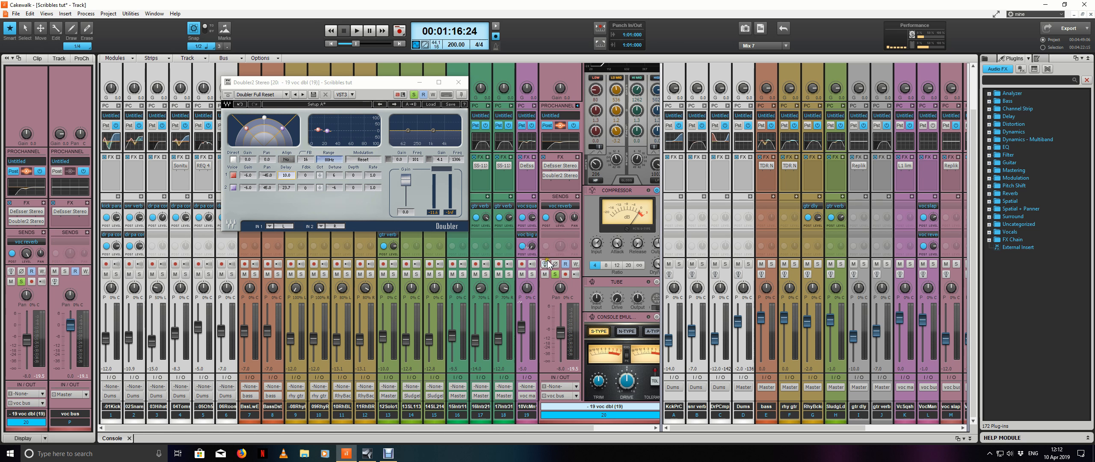
{"action": "left_click", "coordinate": [576, 105]}
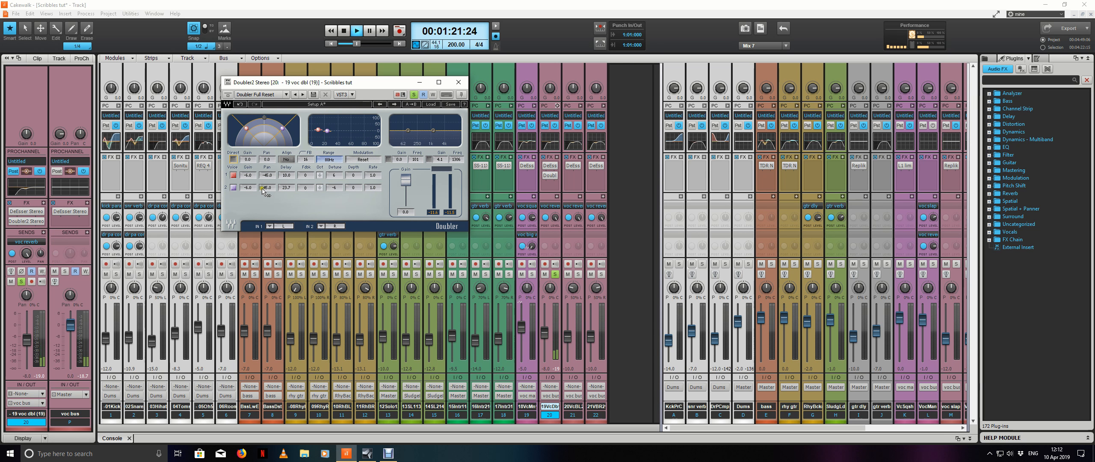
Step: Raise the Doubler's voice gains to -2.0 for the first voice and 0.0 for the second while listening to the soloed vocal
{"action": "key", "text": "space"}
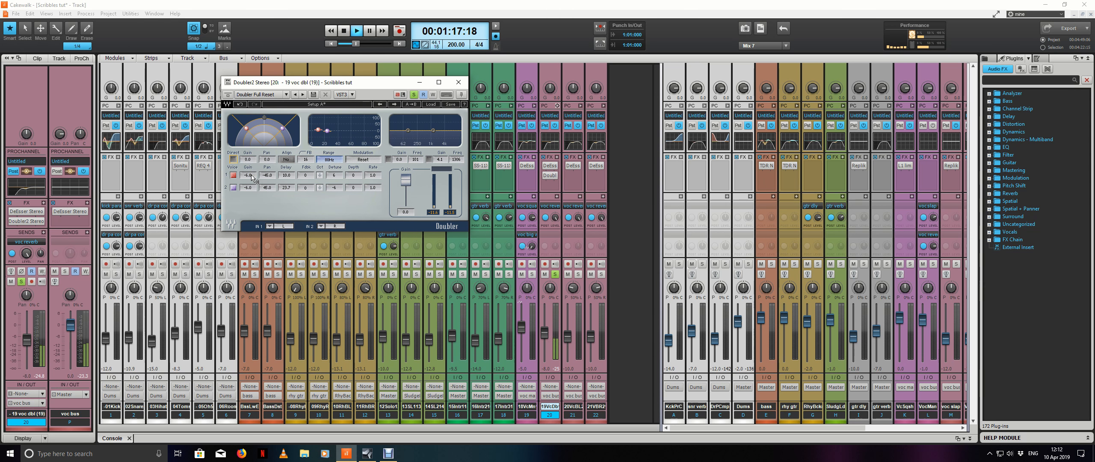
{"action": "left_click_drag", "start_coordinate": [253, 189], "coordinate": [237, 112]}
{"action": "left_click_drag", "start_coordinate": [245, 177], "coordinate": [250, 194]}
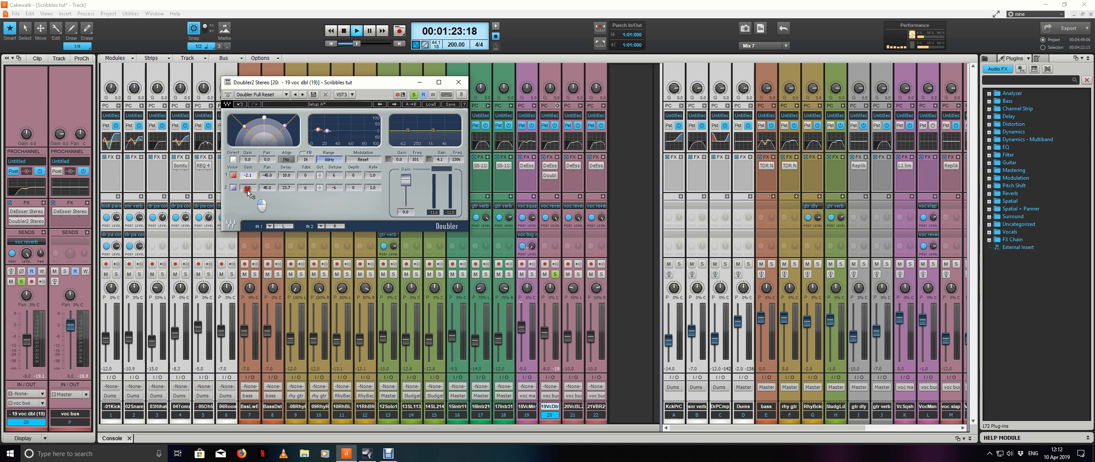
{"action": "key", "text": "space"}
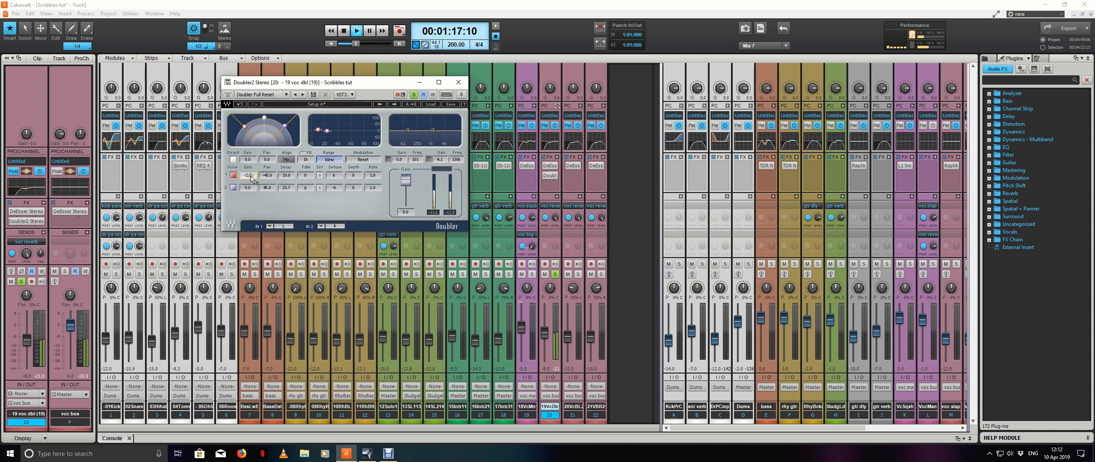
{"action": "scroll", "coordinate": [253, 179], "scroll_direction": "up", "scroll_amount": 3}
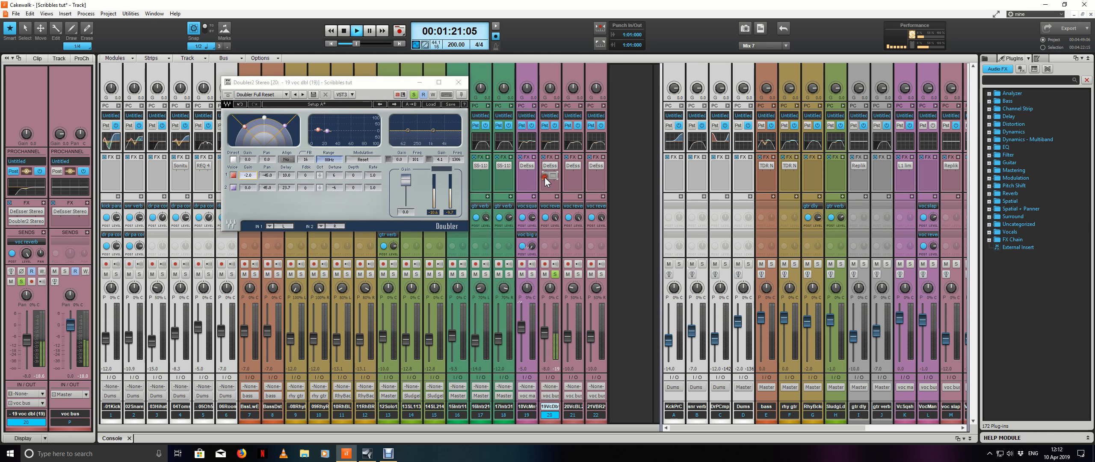
{"action": "key", "text": "space"}
Step: Return to the track view, unsolo the 19 voc dbl track and play the full mix from 00:01:15:18
{"action": "key", "text": "d"}
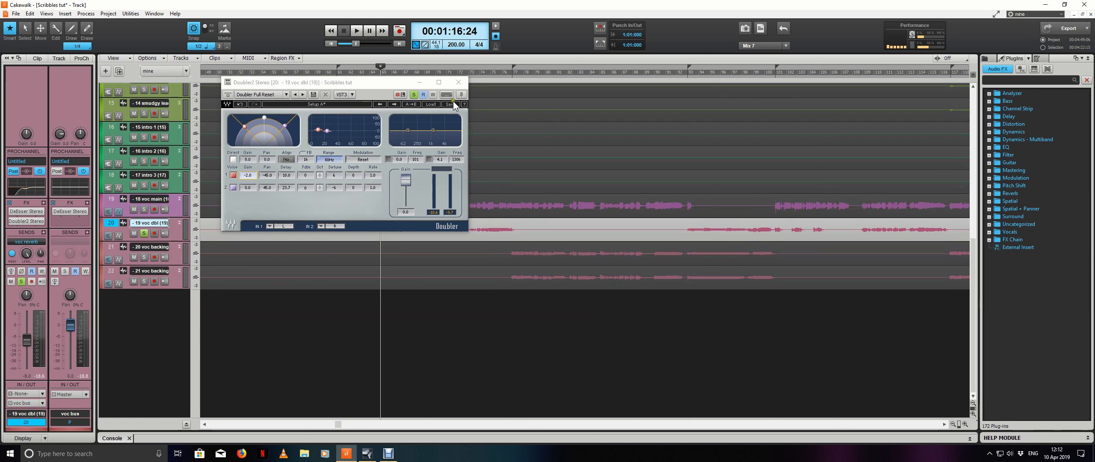
{"action": "left_click", "coordinate": [144, 233]}
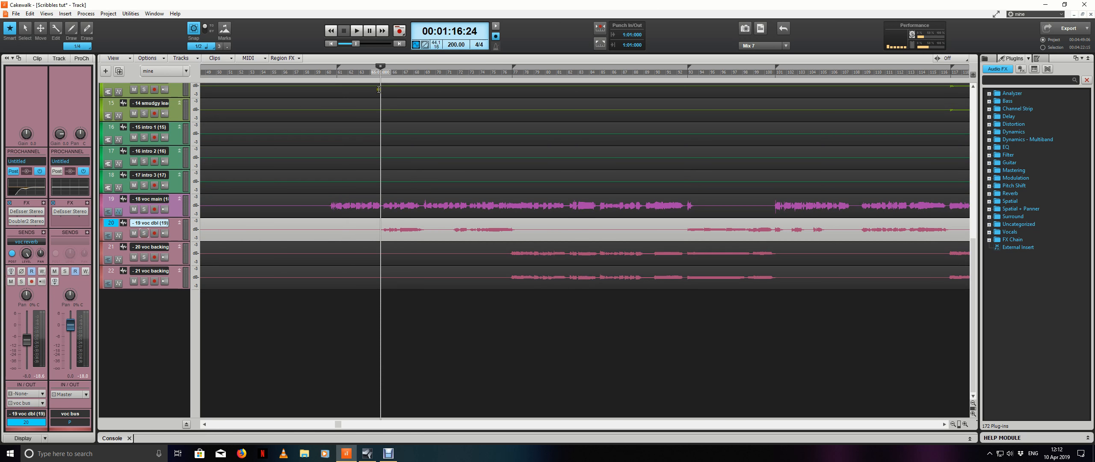
{"action": "left_click", "coordinate": [373, 74]}
{"action": "key", "text": "space"}
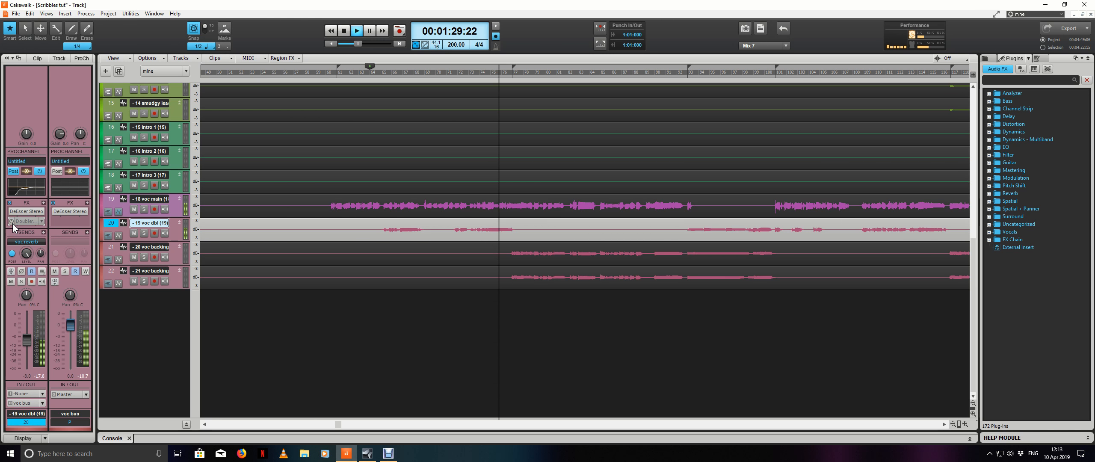
{"action": "key", "text": "space"}
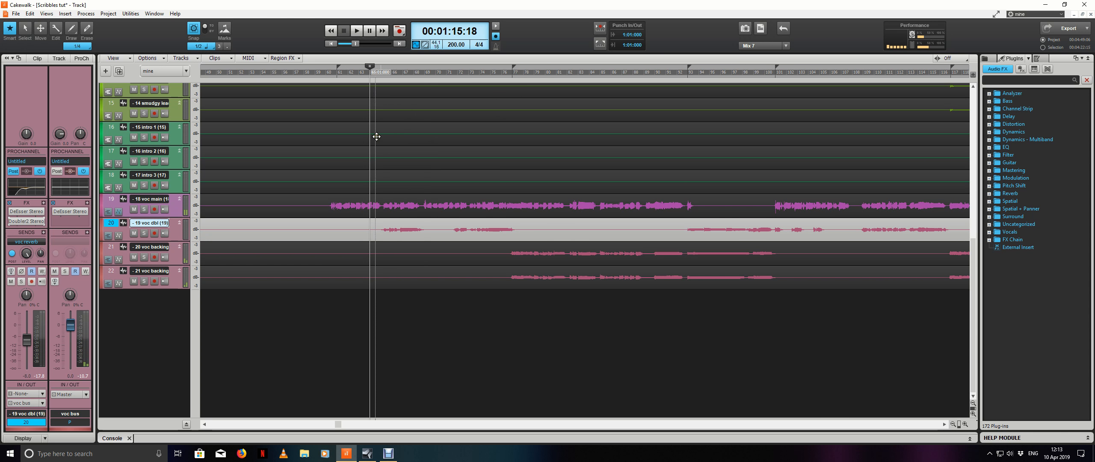
Step: Toggle the Doubler2 bypass on the 19 voc dbl track during playback to compare the doubled vocal in two passages of the full mix
{"action": "key", "text": "space"}
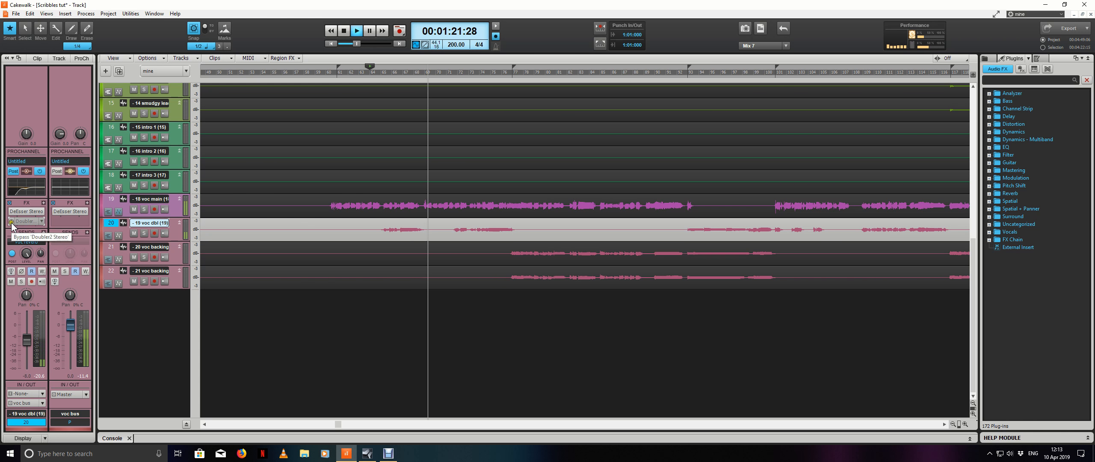
{"action": "left_click", "coordinate": [11, 222]}
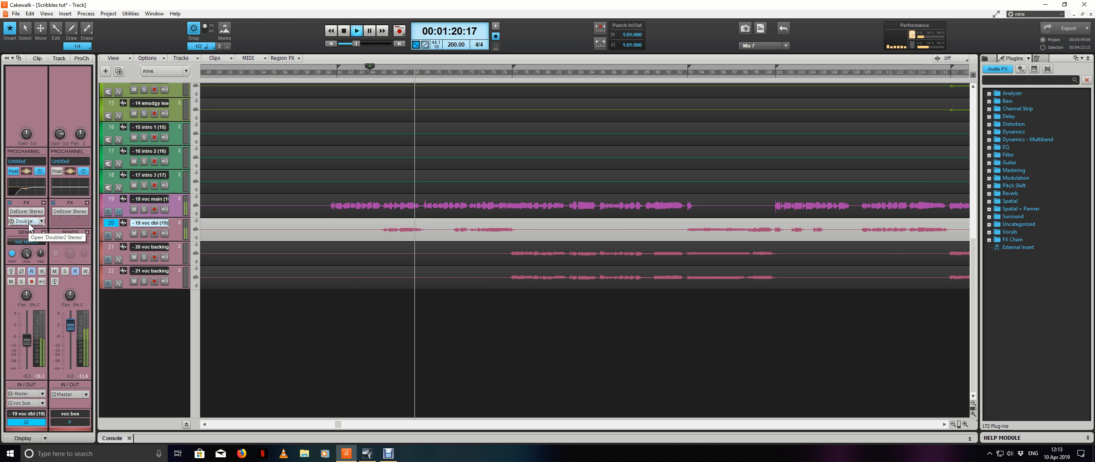
{"action": "left_click", "coordinate": [676, 73]}
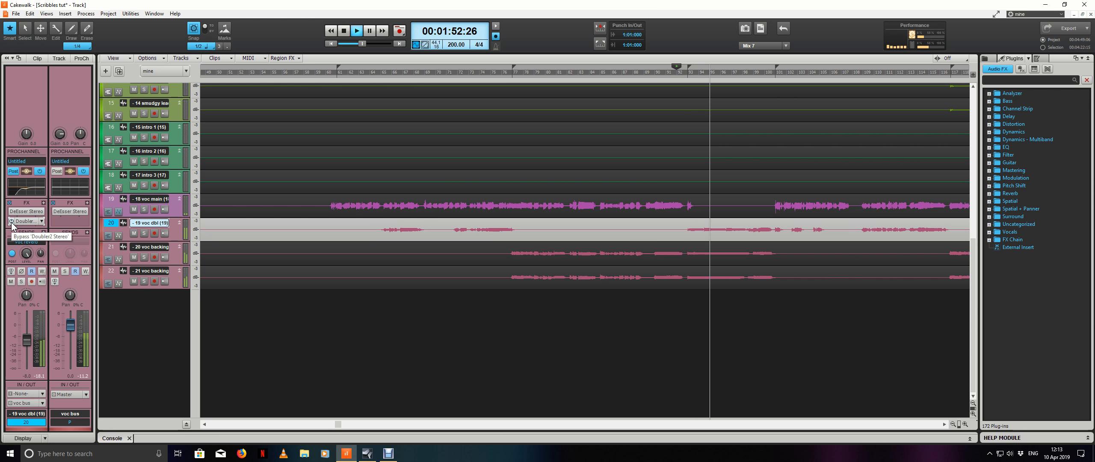
{"action": "left_click", "coordinate": [12, 221]}
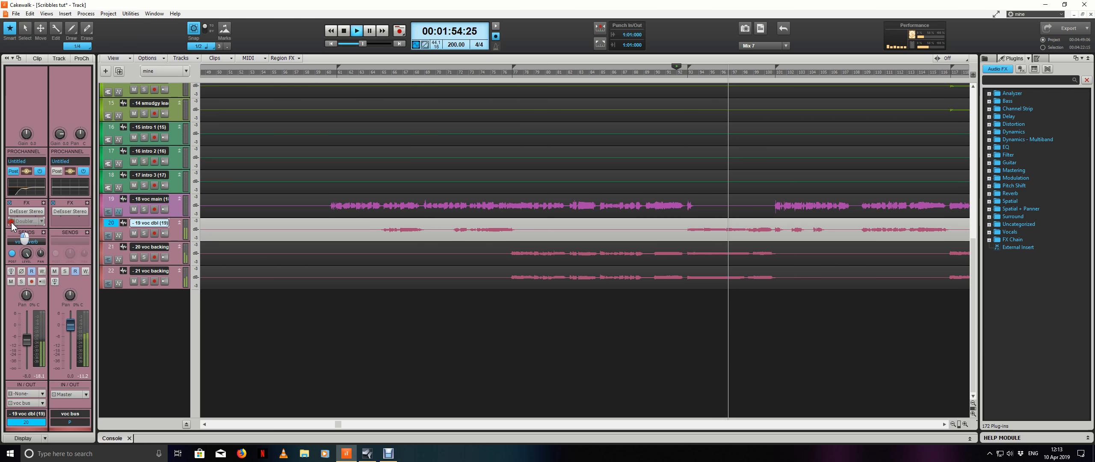
{"action": "left_click", "coordinate": [11, 221]}
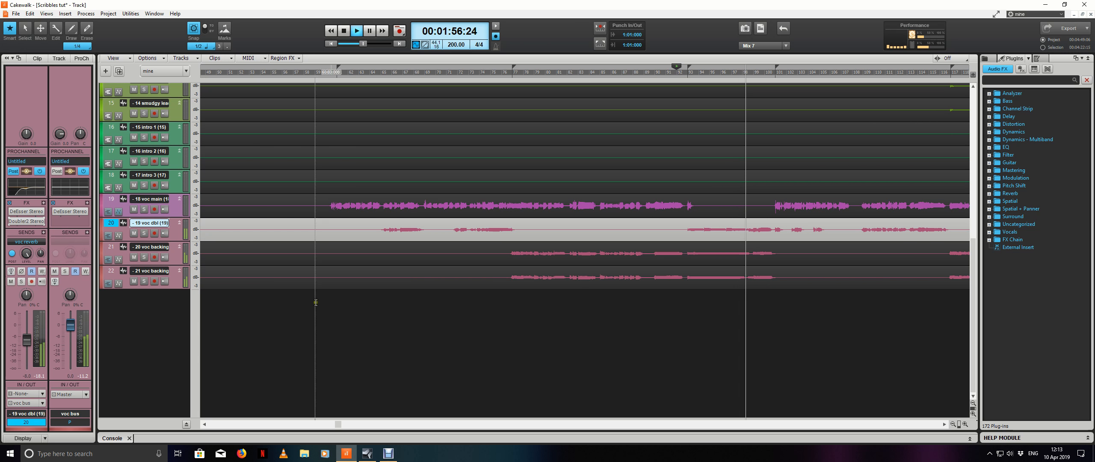
Step: Replay the vocal passage from 00:01:55:06 with the Doubler2 bypassed and stop playback
{"action": "scroll", "coordinate": [315, 302], "scroll_direction": "down", "scroll_amount": 5}
{"action": "left_click", "coordinate": [388, 334]}
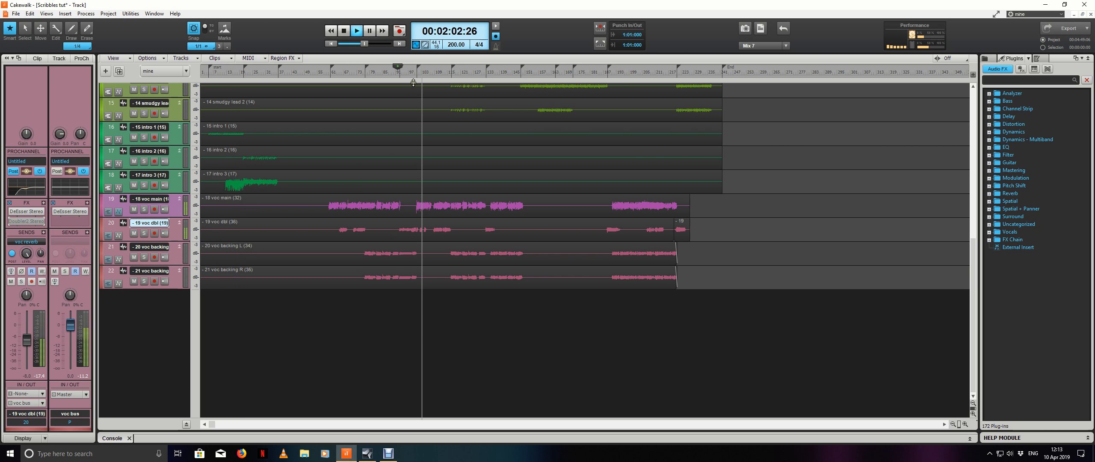
{"action": "left_click", "coordinate": [408, 71]}
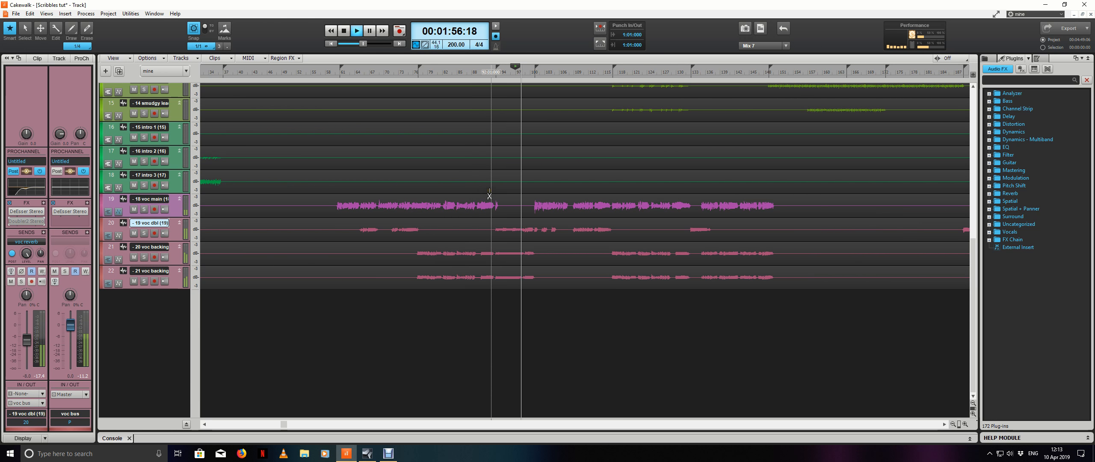
{"action": "scroll", "coordinate": [586, 250], "scroll_direction": "up", "scroll_amount": 3}
{"action": "scroll", "coordinate": [582, 252], "scroll_direction": "up", "scroll_amount": 1}
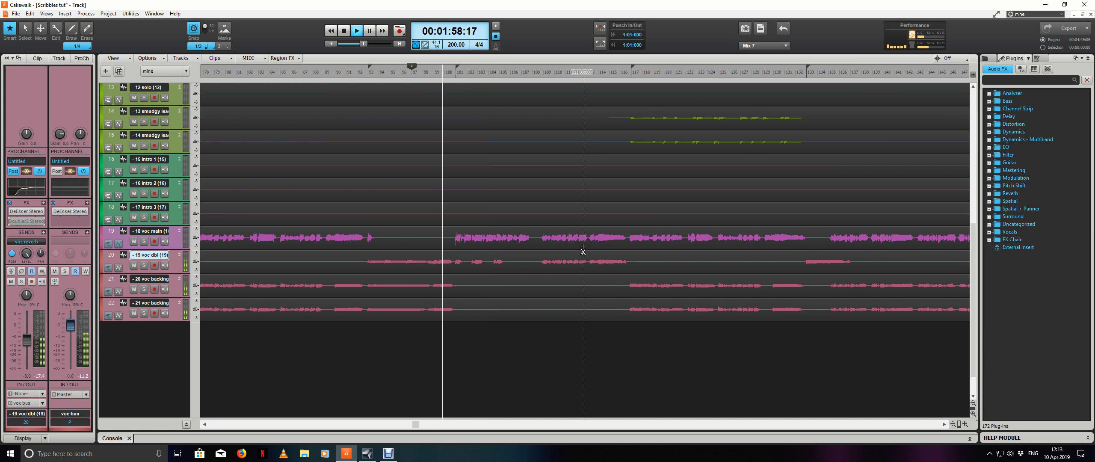
{"action": "key", "text": "space"}
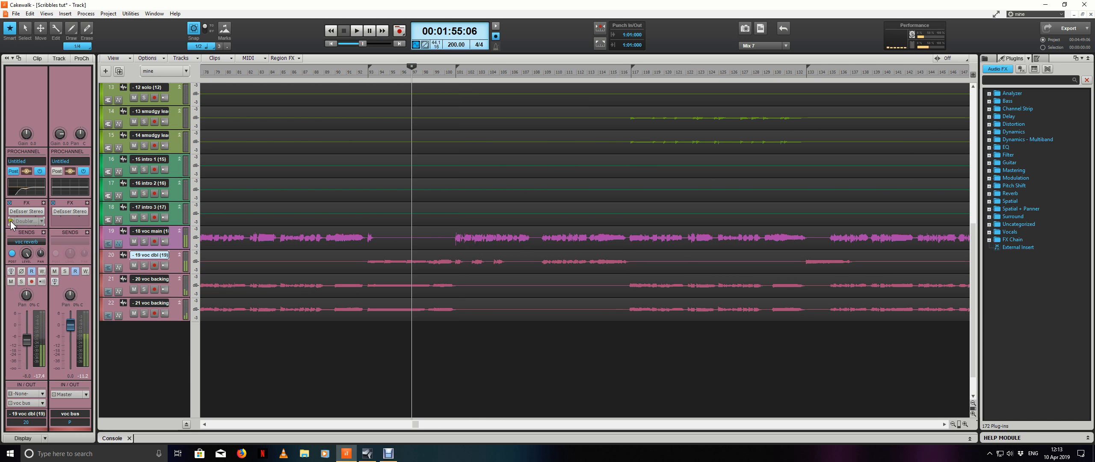
Step: Lower the Doubler's voice gains to -5.0 for the first voice and -3.0 for the second, and move its window aside
{"action": "double_click", "coordinate": [26, 221]}
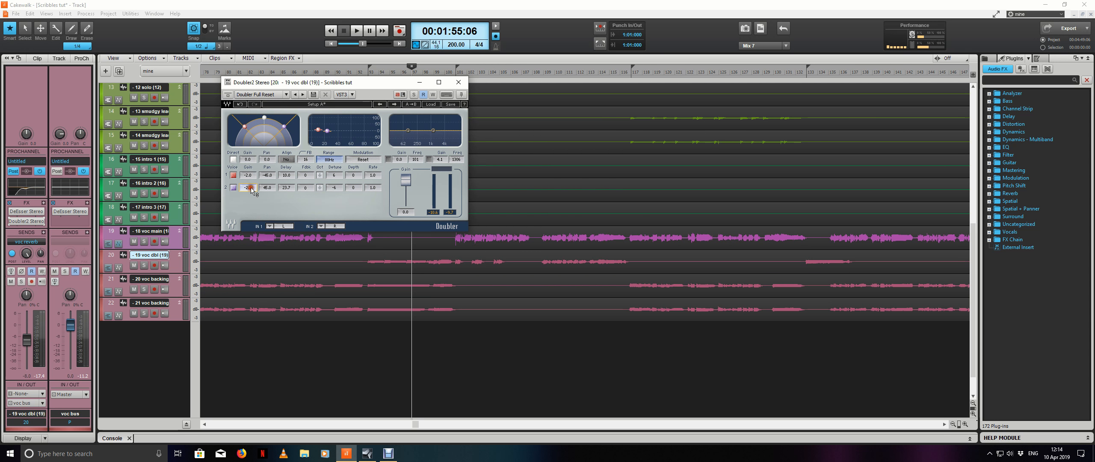
{"action": "type", "text": "3"}
{"action": "left_click", "coordinate": [251, 176]}
{"action": "left_click_drag", "start_coordinate": [390, 84], "coordinate": [768, 117]}
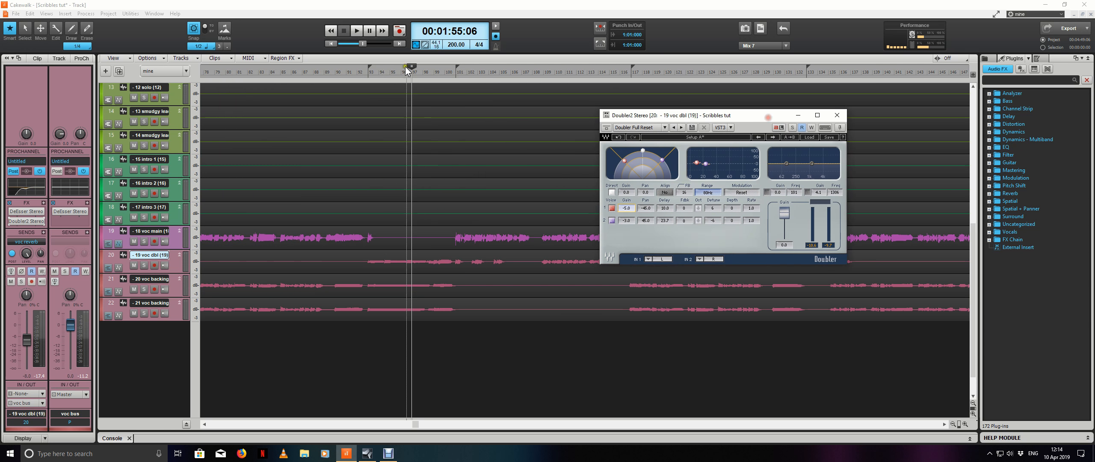
Step: Play the full mix from 00:01:55:06 to judge the reduced doubling, replay the next vocal entry and close the Doubler2 window
{"action": "key", "text": "space"}
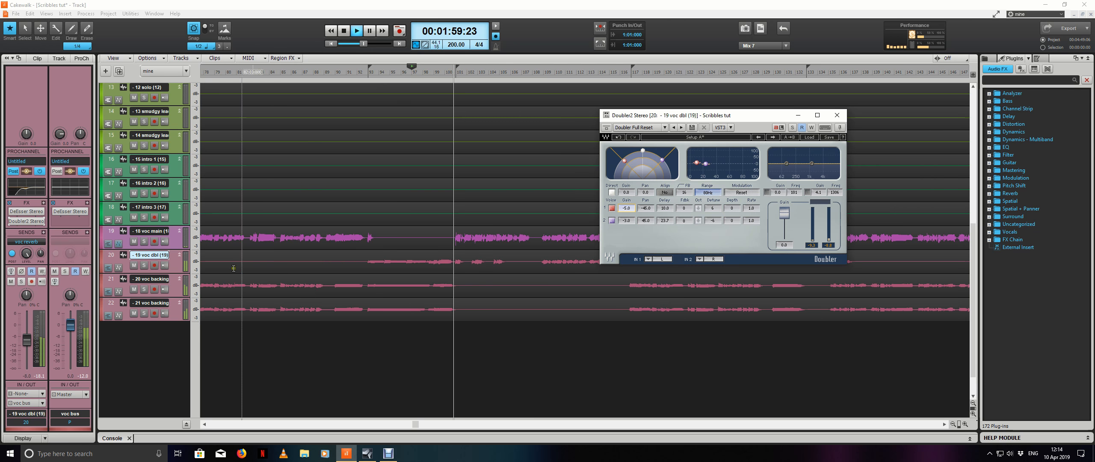
{"action": "left_click", "coordinate": [175, 268]}
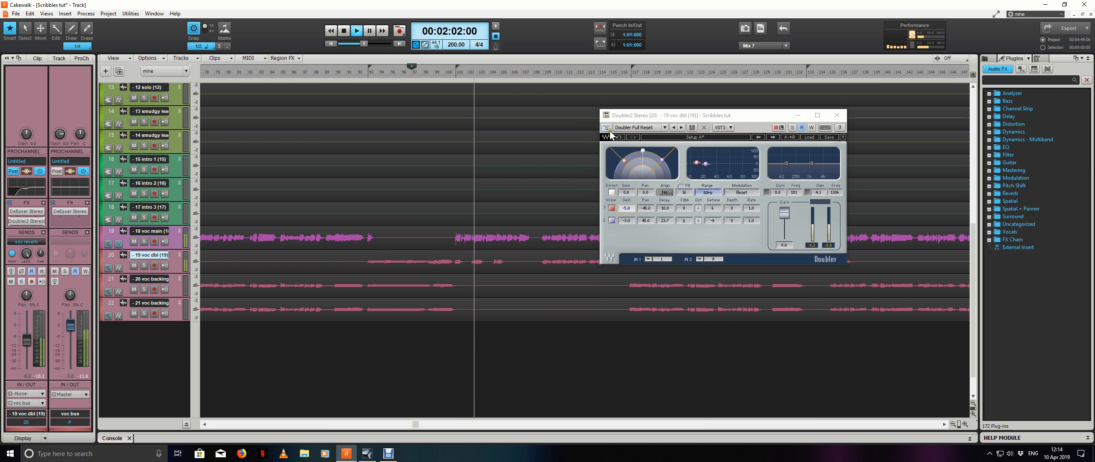
{"action": "mouse_move", "coordinate": [10, 222]}
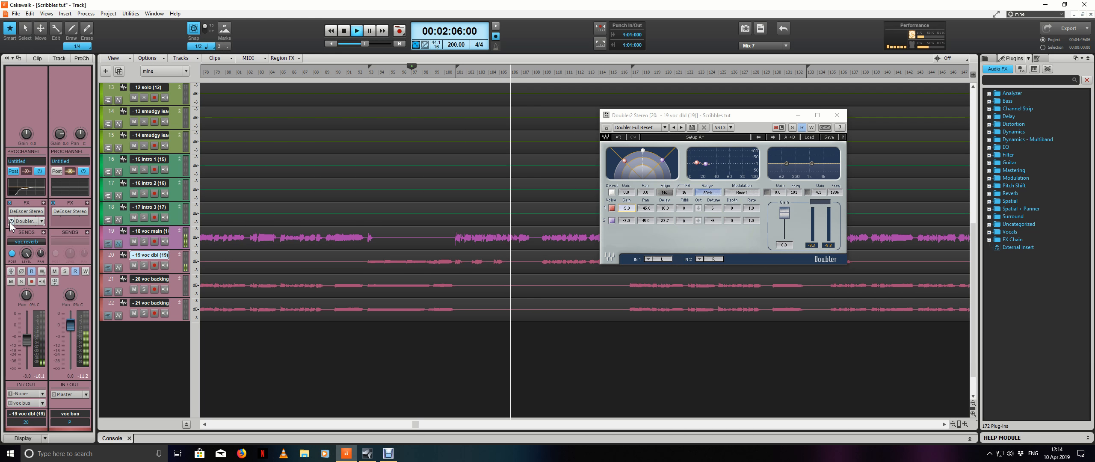
{"action": "left_click", "coordinate": [450, 70]}
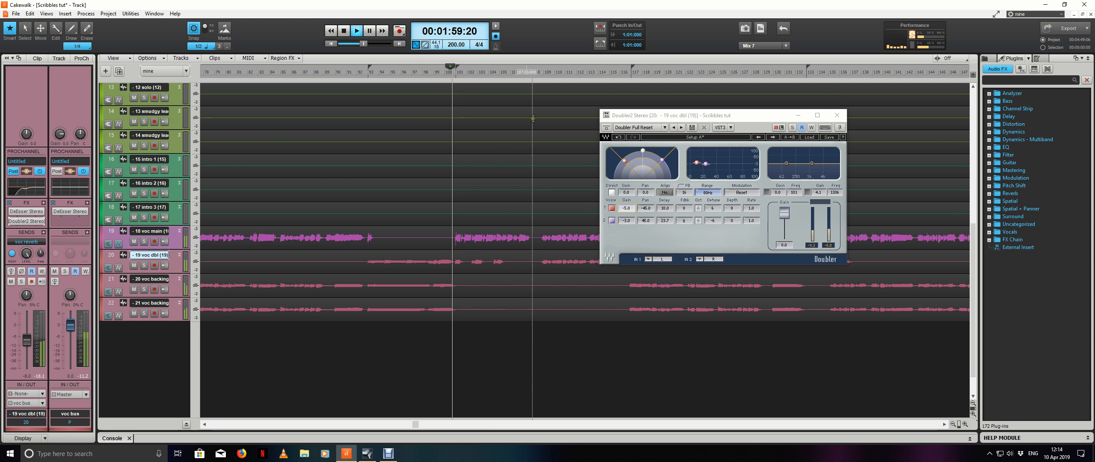
{"action": "left_click", "coordinate": [836, 115]}
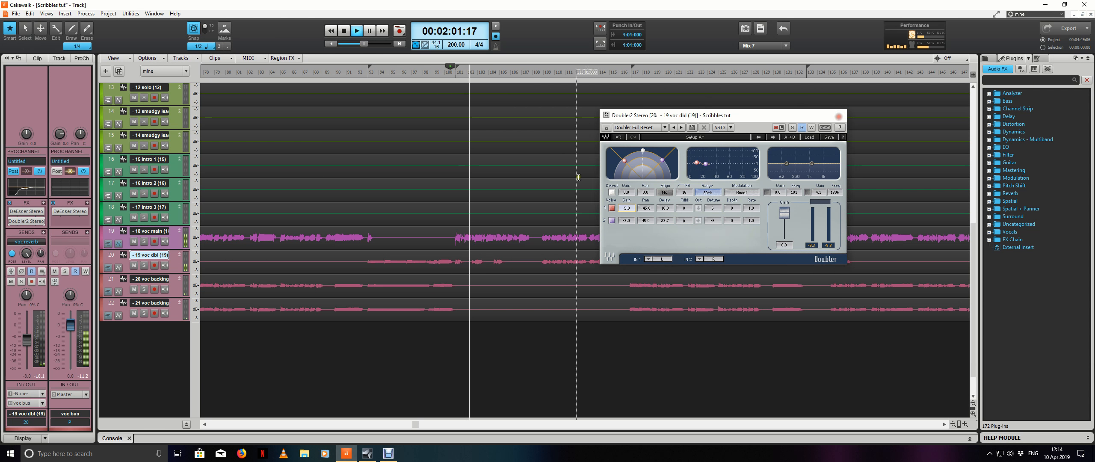
Step: Audition the doubled vocal at the end of the song from 00:04:21:18, toggling the Doubler2 bypass, and stop playback
{"action": "scroll", "coordinate": [646, 174], "scroll_direction": "down", "scroll_amount": 4}
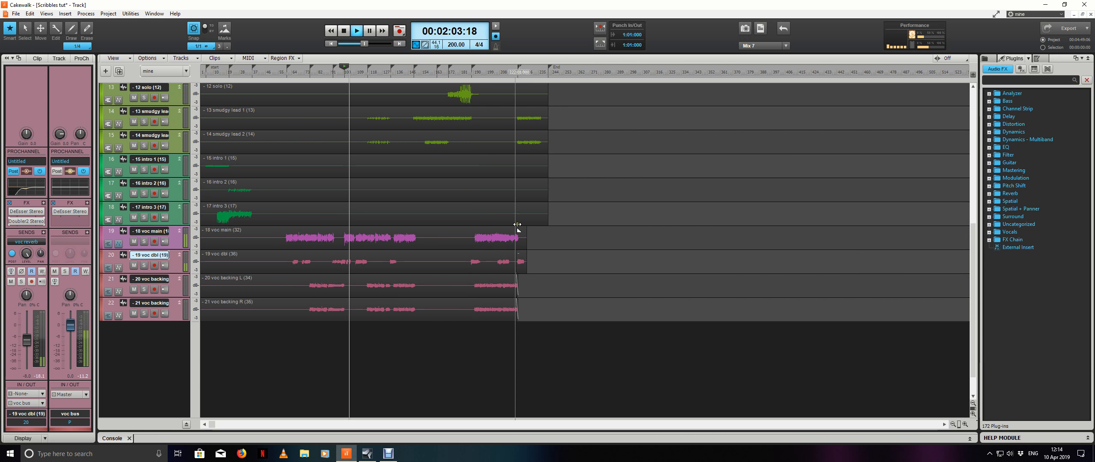
{"action": "left_click", "coordinate": [518, 70]}
{"action": "scroll", "coordinate": [577, 185], "scroll_direction": "up", "scroll_amount": 4}
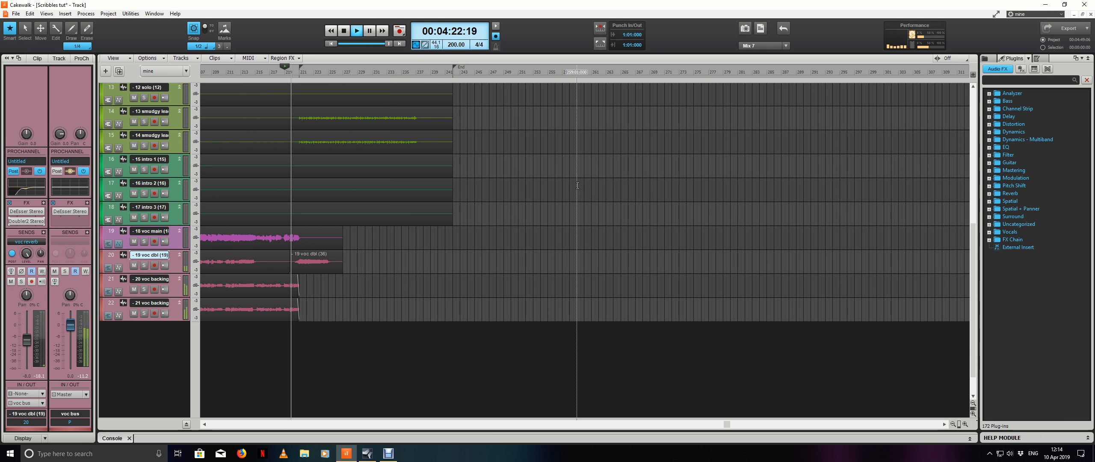
{"action": "scroll", "coordinate": [577, 185], "scroll_direction": "down", "scroll_amount": 6}
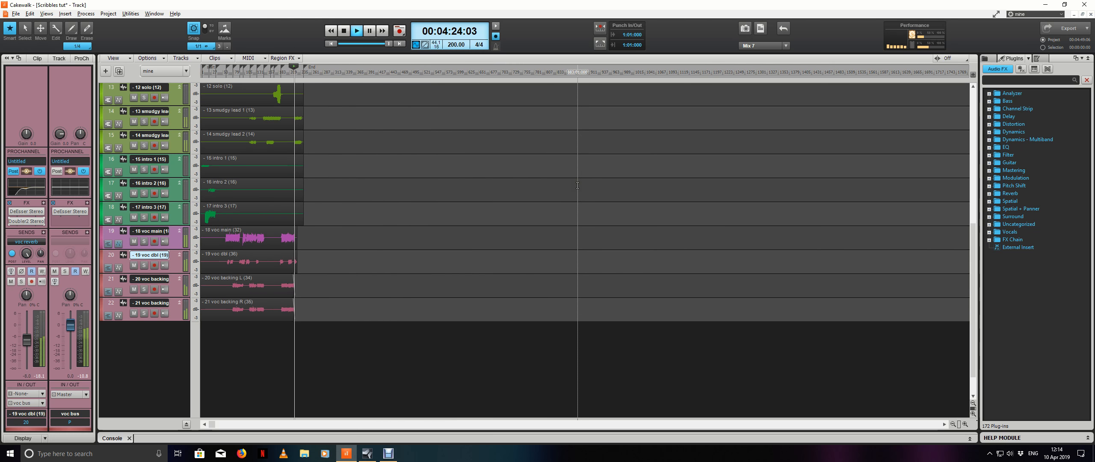
{"action": "scroll", "coordinate": [215, 332], "scroll_direction": "up", "scroll_amount": 2}
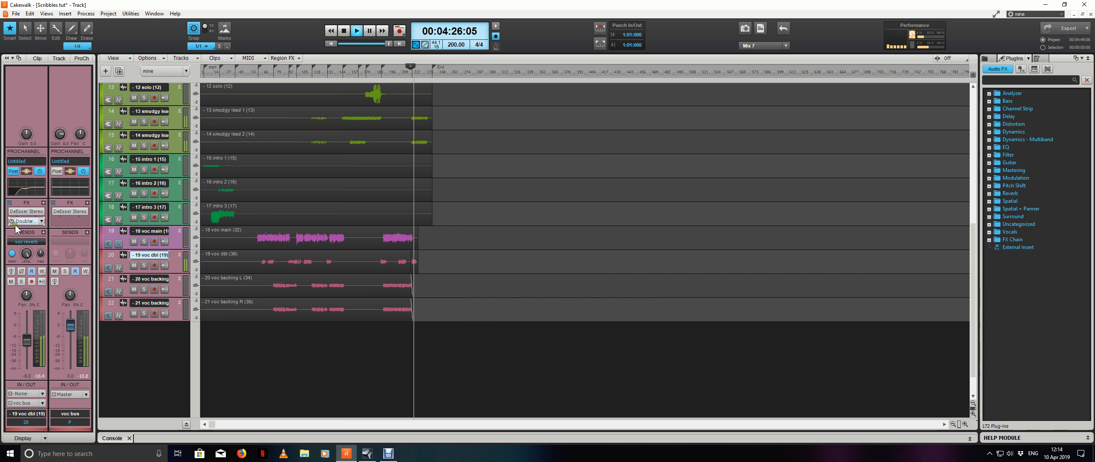
{"action": "left_click", "coordinate": [11, 222]}
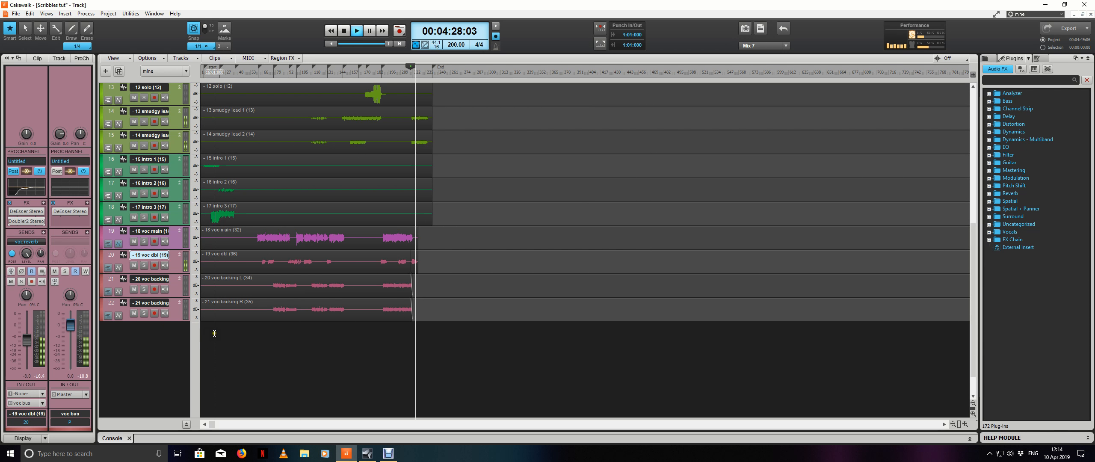
{"action": "scroll", "coordinate": [214, 333], "scroll_direction": "up", "scroll_amount": 2}
{"action": "key", "text": "space"}
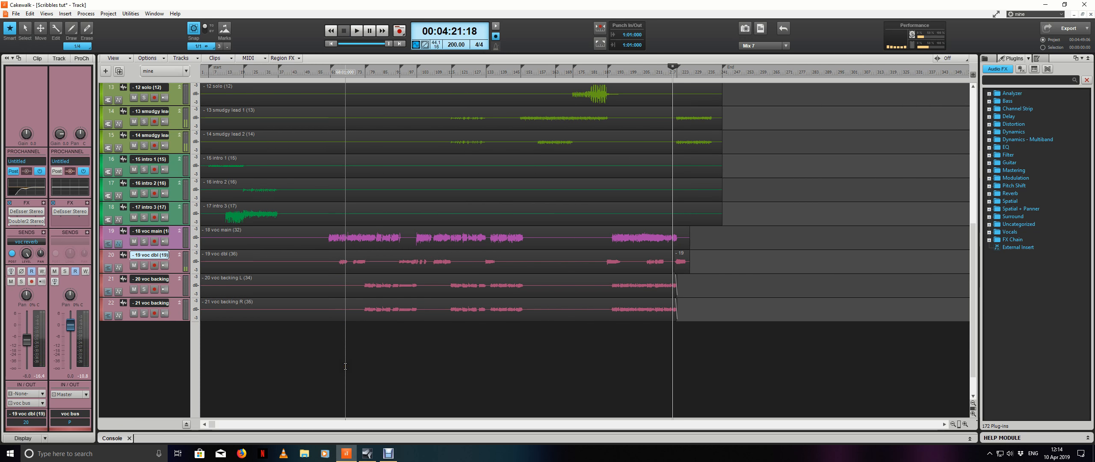
Step: Look through the tracks from drums to vocals and inspect the channel strips of 09 rhy R, 13 smudgy lead and 12 solo
{"action": "scroll", "coordinate": [383, 366], "scroll_direction": "up", "scroll_amount": 1}
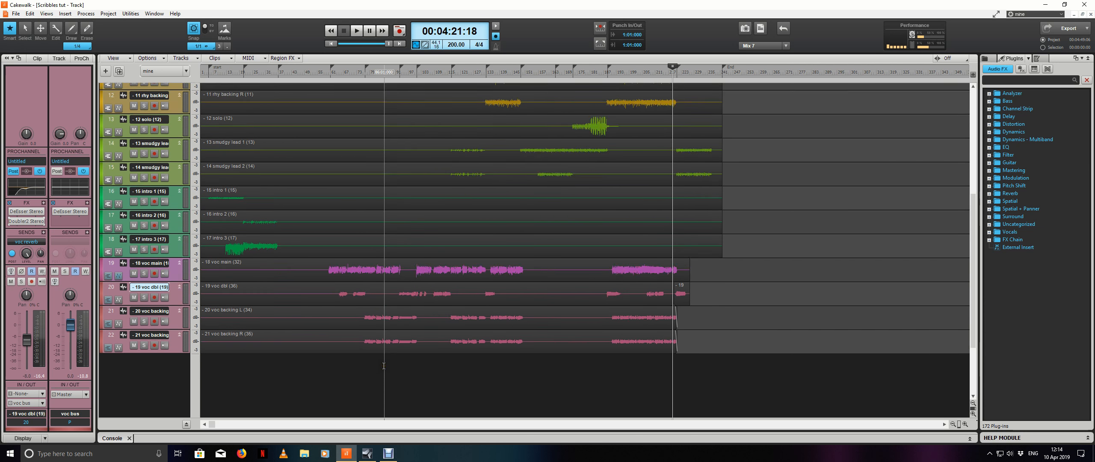
{"action": "scroll", "coordinate": [336, 326], "scroll_direction": "up", "scroll_amount": 9}
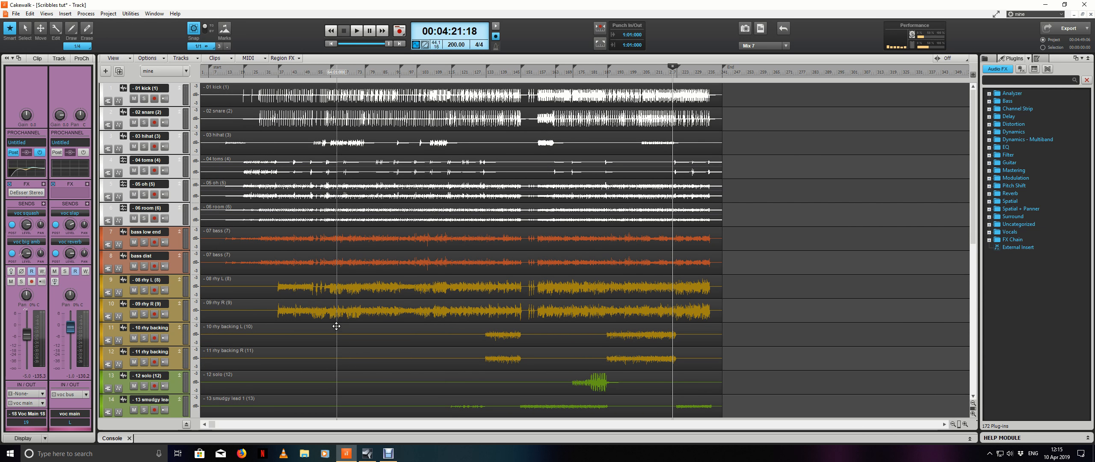
{"action": "scroll", "coordinate": [336, 326], "scroll_direction": "down", "scroll_amount": 7}
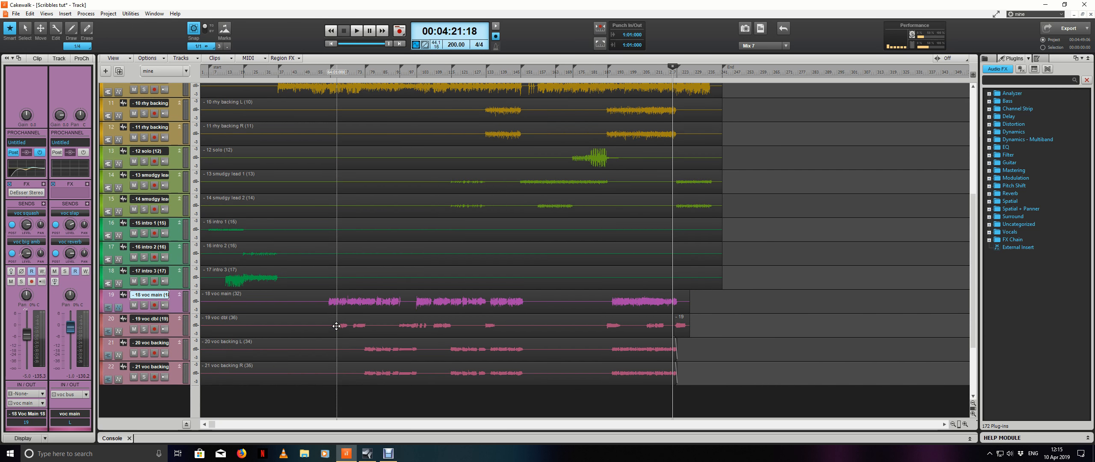
{"action": "scroll", "coordinate": [336, 326], "scroll_direction": "down", "scroll_amount": 3}
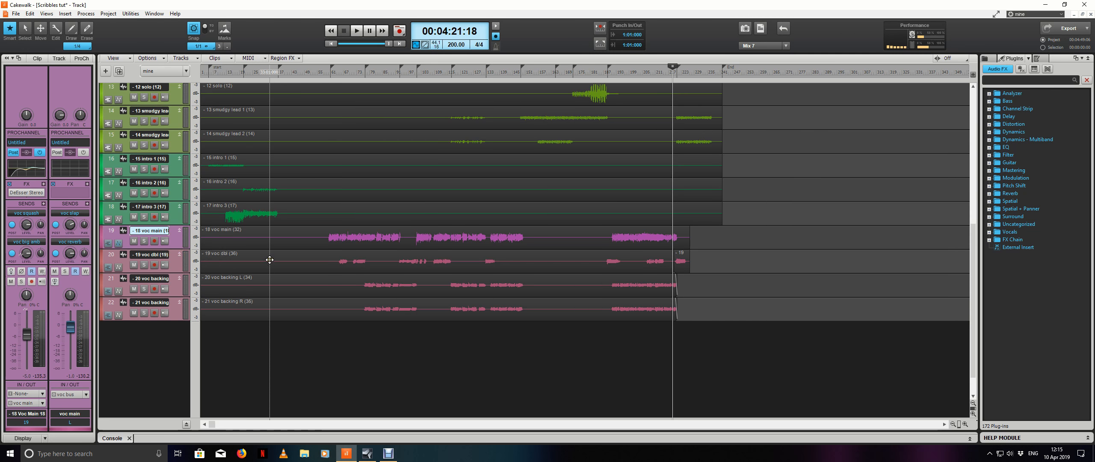
{"action": "scroll", "coordinate": [284, 269], "scroll_direction": "up", "scroll_amount": 8}
{"action": "scroll", "coordinate": [283, 268], "scroll_direction": "up", "scroll_amount": 1}
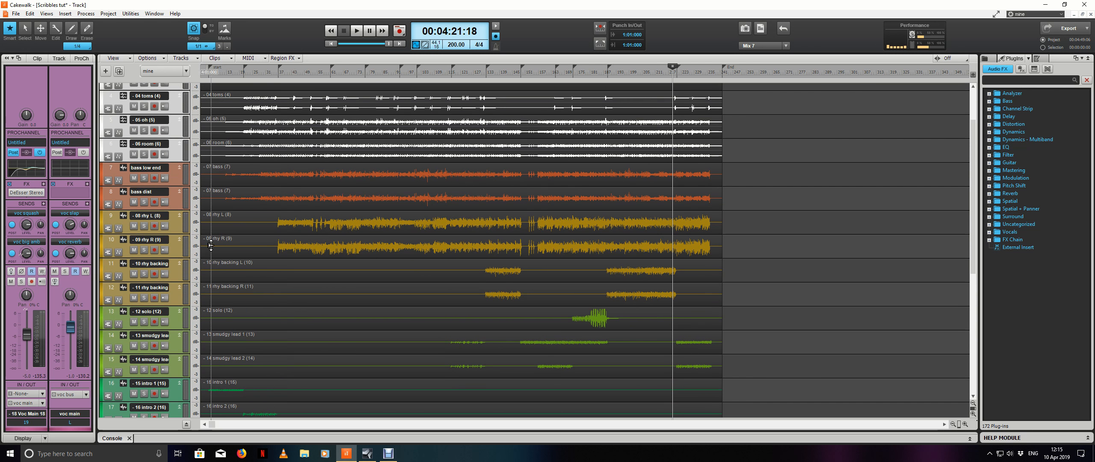
{"action": "left_click", "coordinate": [171, 224]}
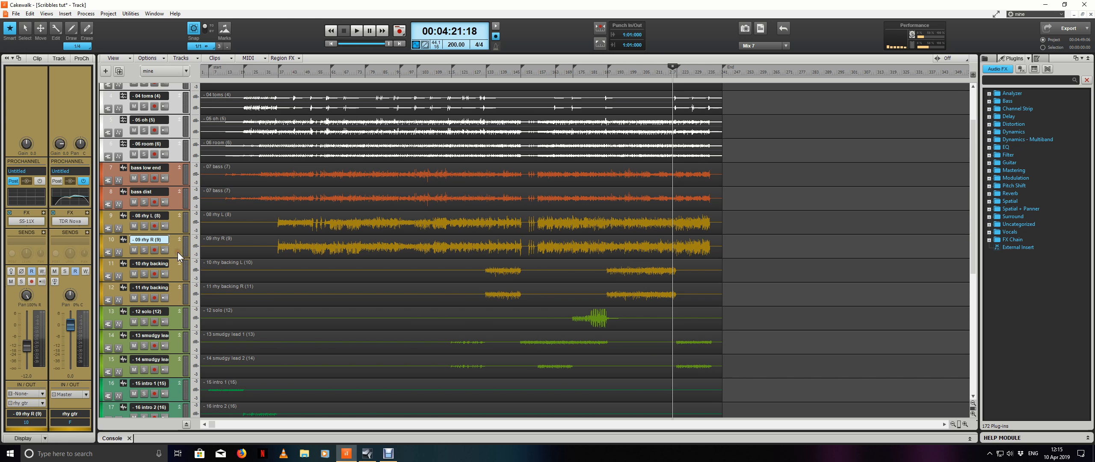
{"action": "scroll", "coordinate": [253, 253], "scroll_direction": "down", "scroll_amount": 4}
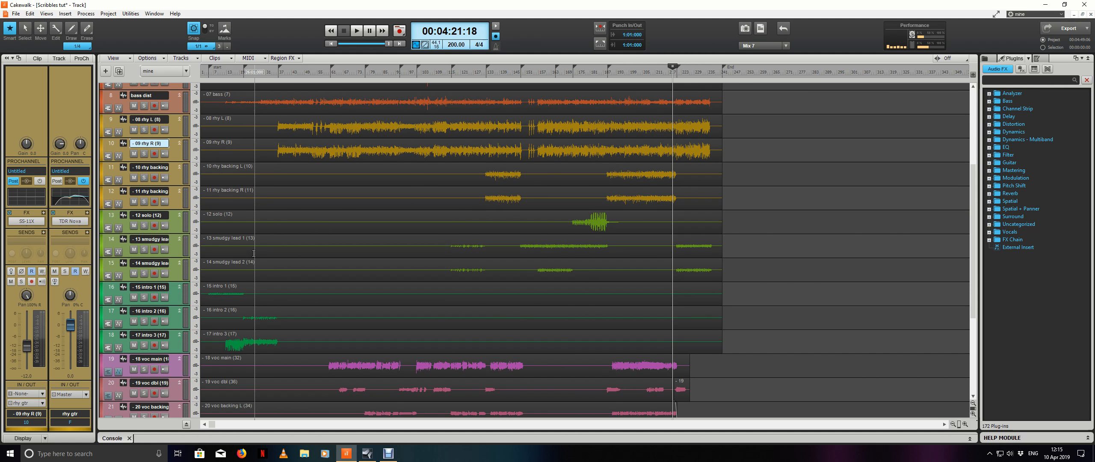
{"action": "left_click", "coordinate": [177, 224]}
{"action": "left_click", "coordinate": [176, 250]}
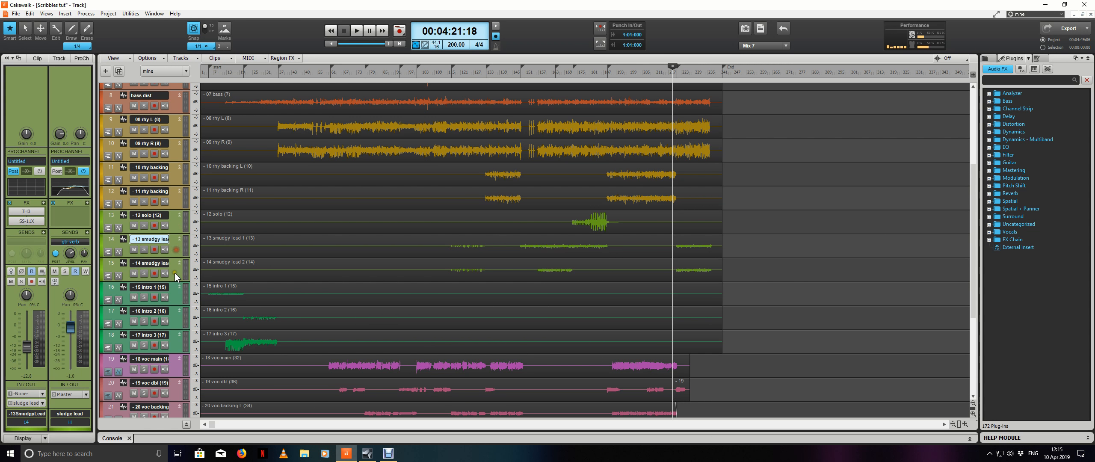
{"action": "left_click", "coordinate": [175, 224]}
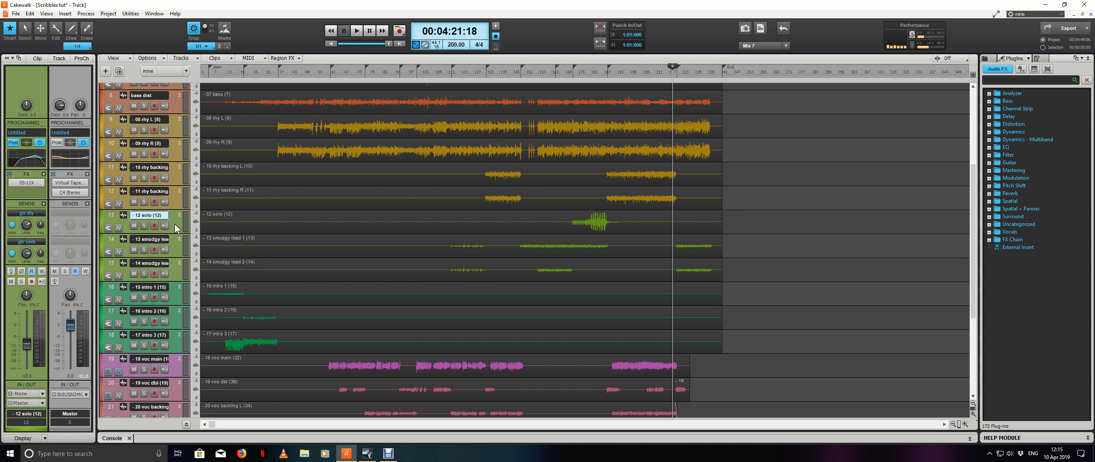
{"action": "scroll", "coordinate": [329, 248], "scroll_direction": "down", "scroll_amount": 2}
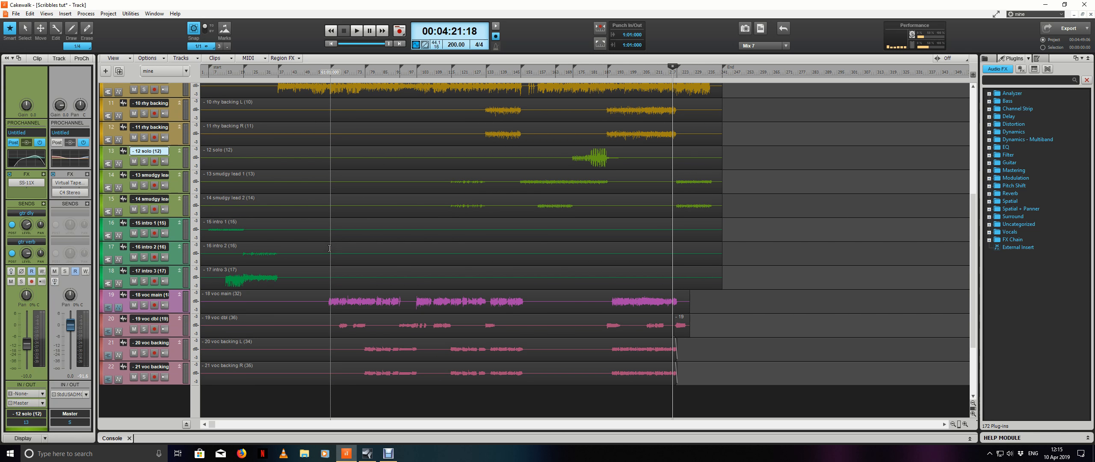
{"action": "scroll", "coordinate": [330, 248], "scroll_direction": "up", "scroll_amount": 6}
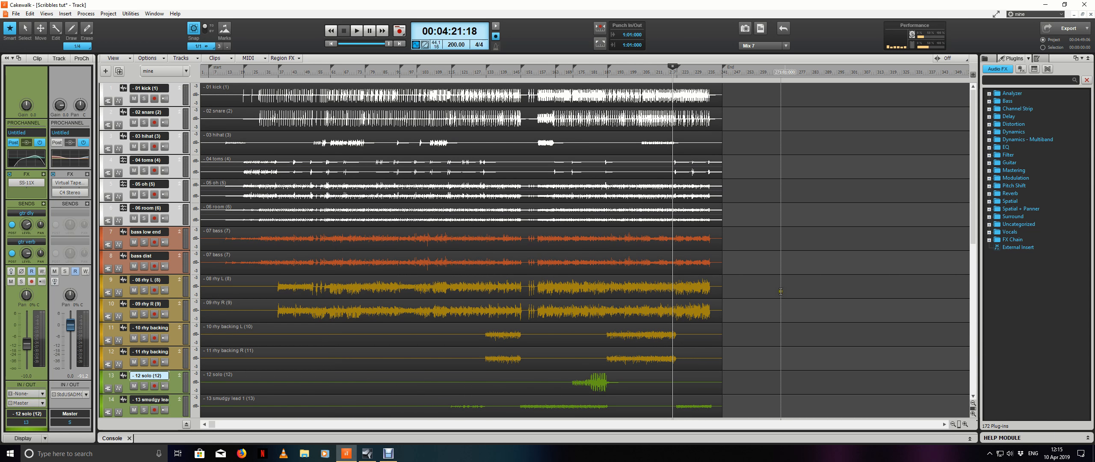
{"action": "scroll", "coordinate": [788, 291], "scroll_direction": "down", "scroll_amount": 1}
{"action": "scroll", "coordinate": [788, 292], "scroll_direction": "up", "scroll_amount": 1}
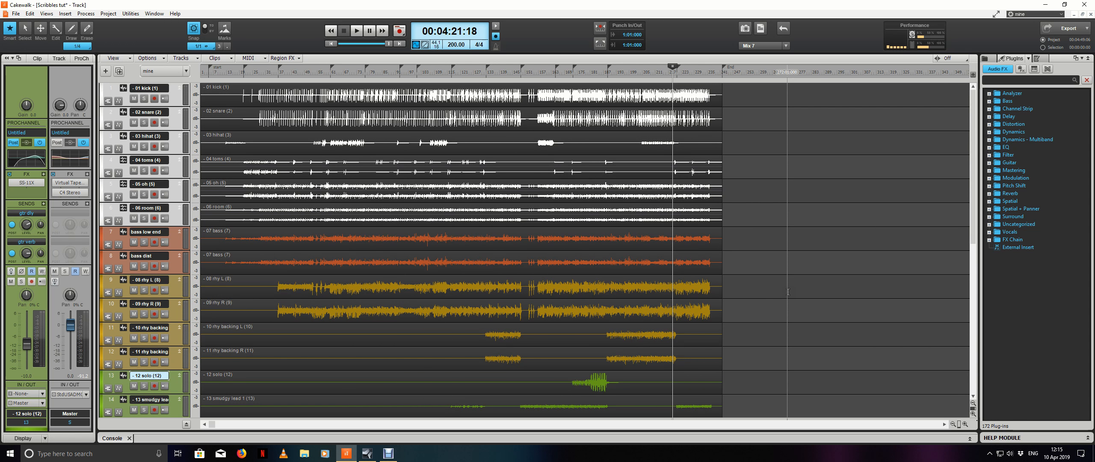
{"action": "scroll", "coordinate": [787, 292], "scroll_direction": "down", "scroll_amount": 10}
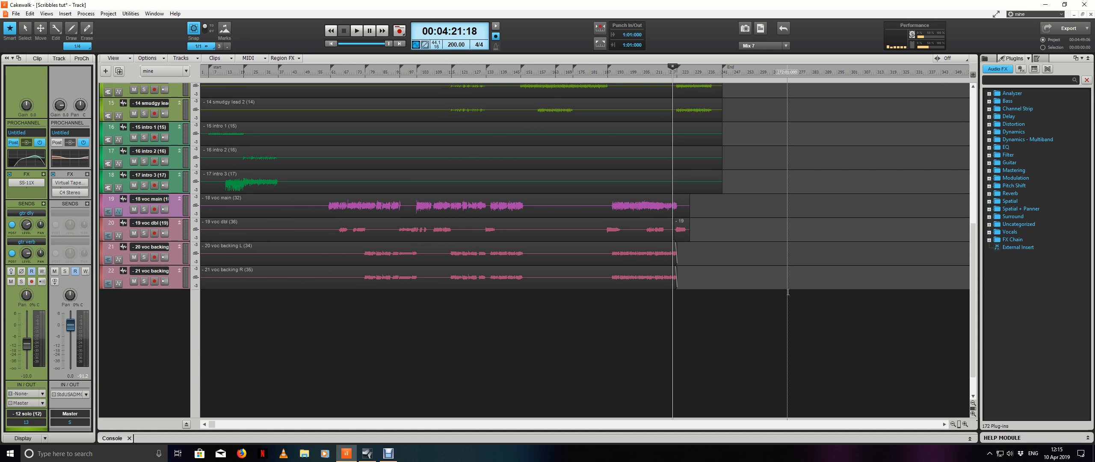
{"action": "scroll", "coordinate": [787, 291], "scroll_direction": "up", "scroll_amount": 2}
{"action": "scroll", "coordinate": [788, 292], "scroll_direction": "up", "scroll_amount": 8}
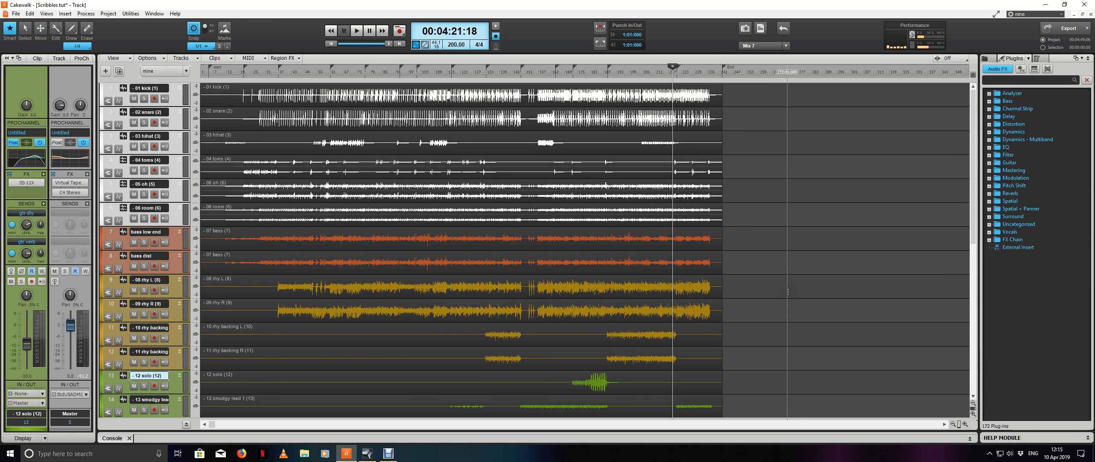